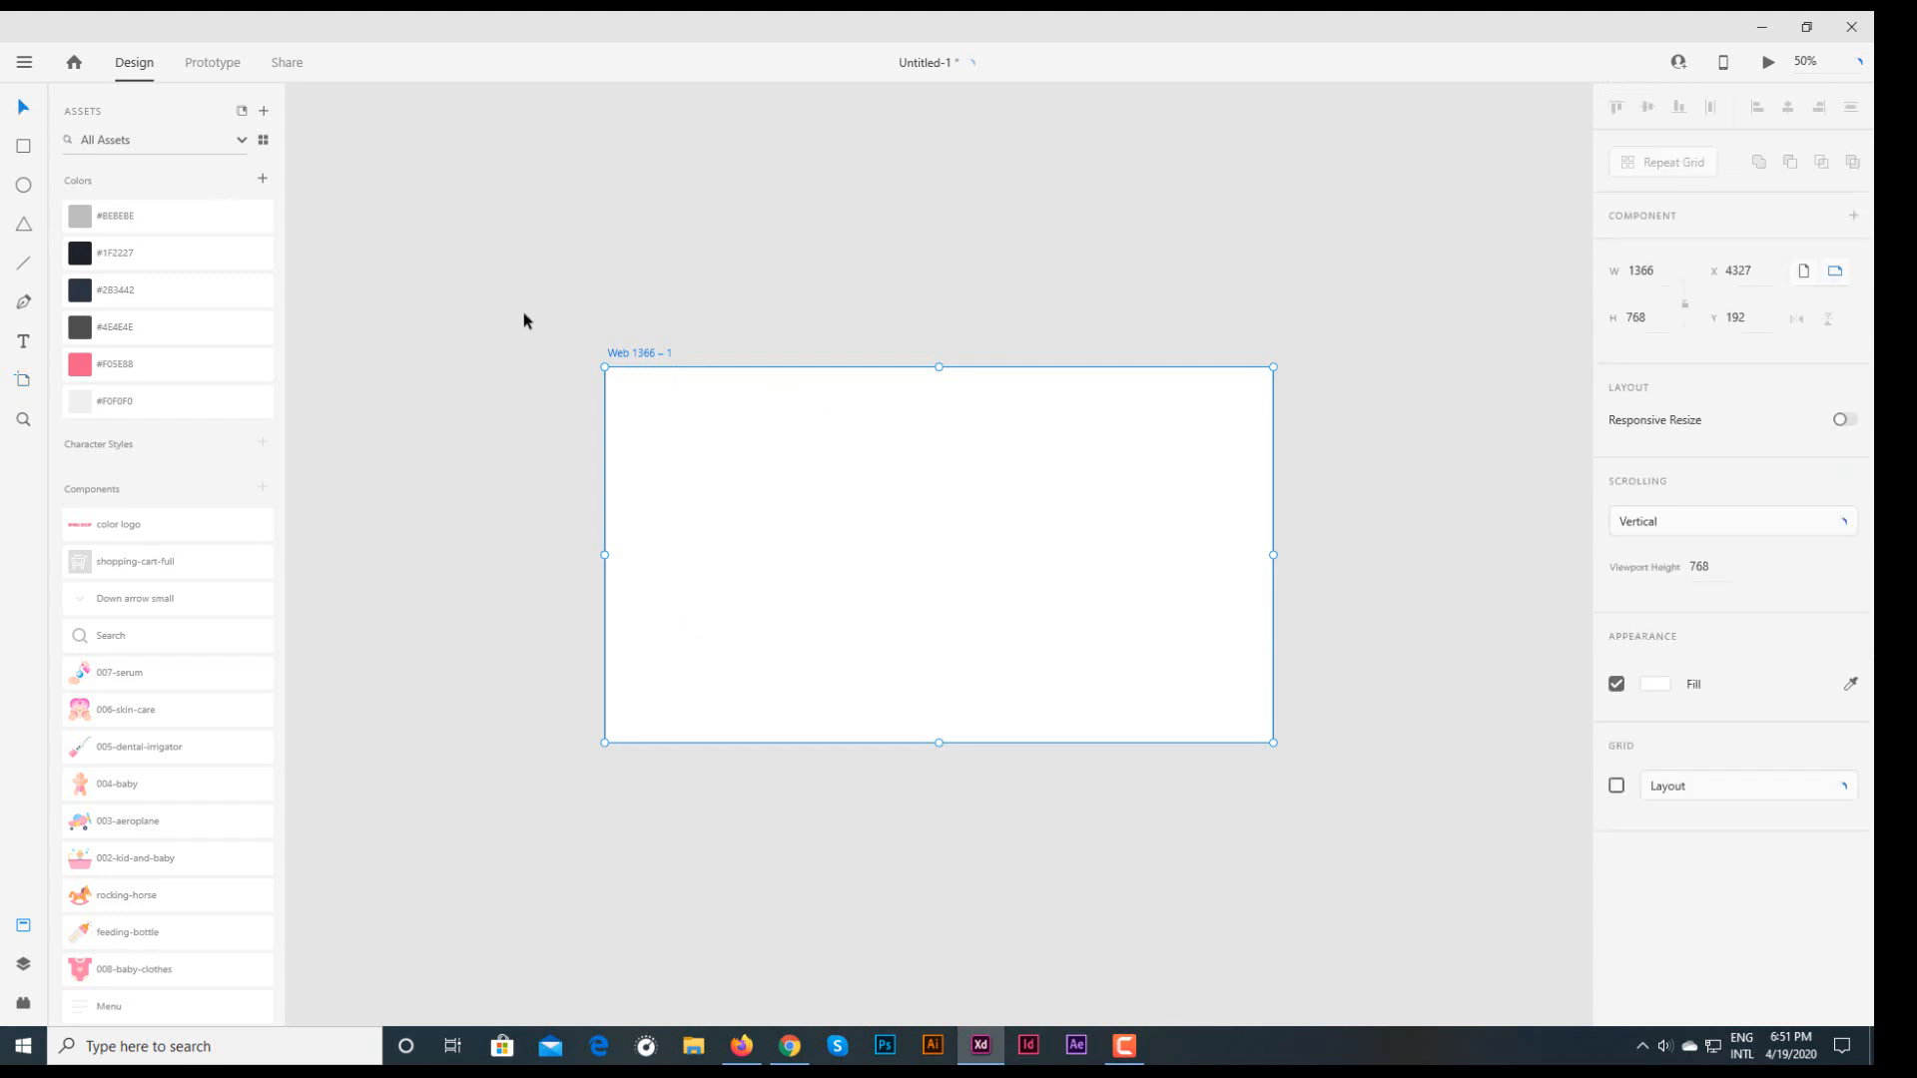
- Rename the Web 1366 artboard as "Baby Shop"
drag(630, 359, 615, 281)
double_click(631, 276)
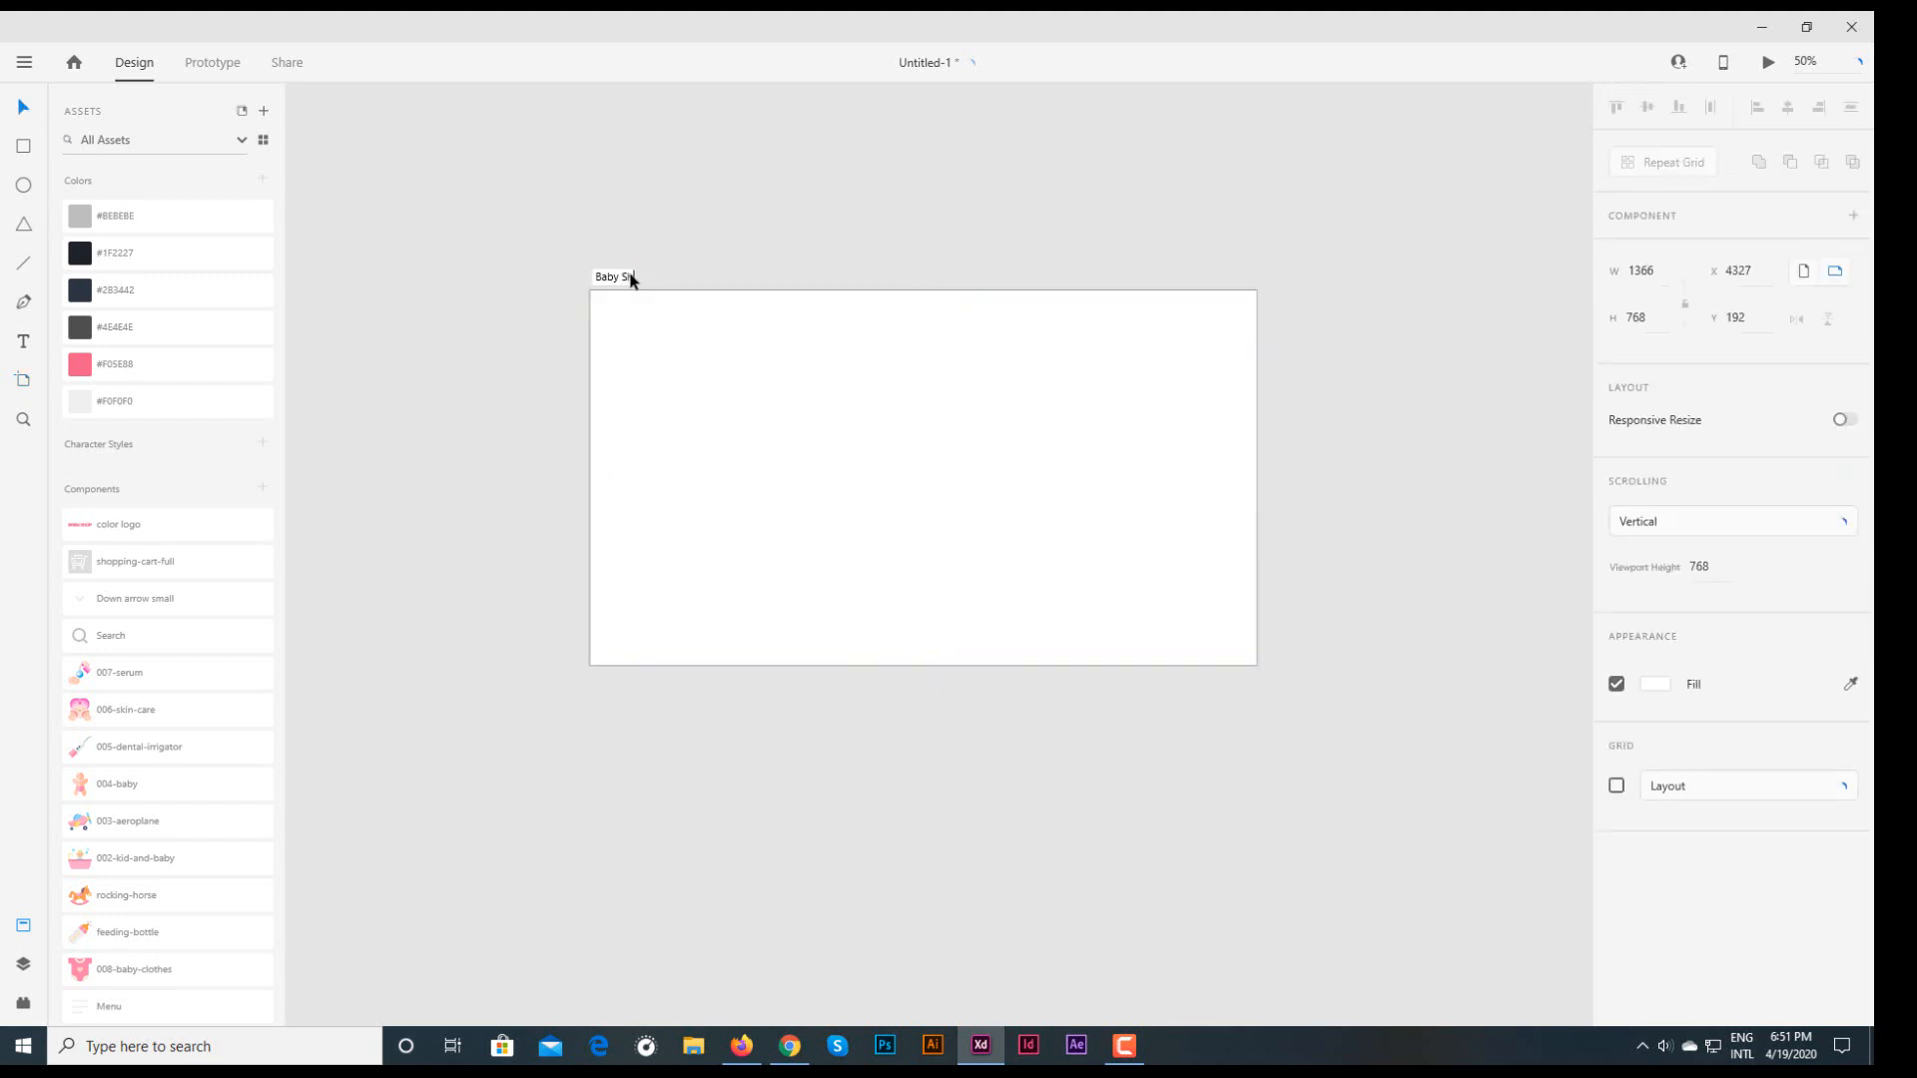
key(Return)
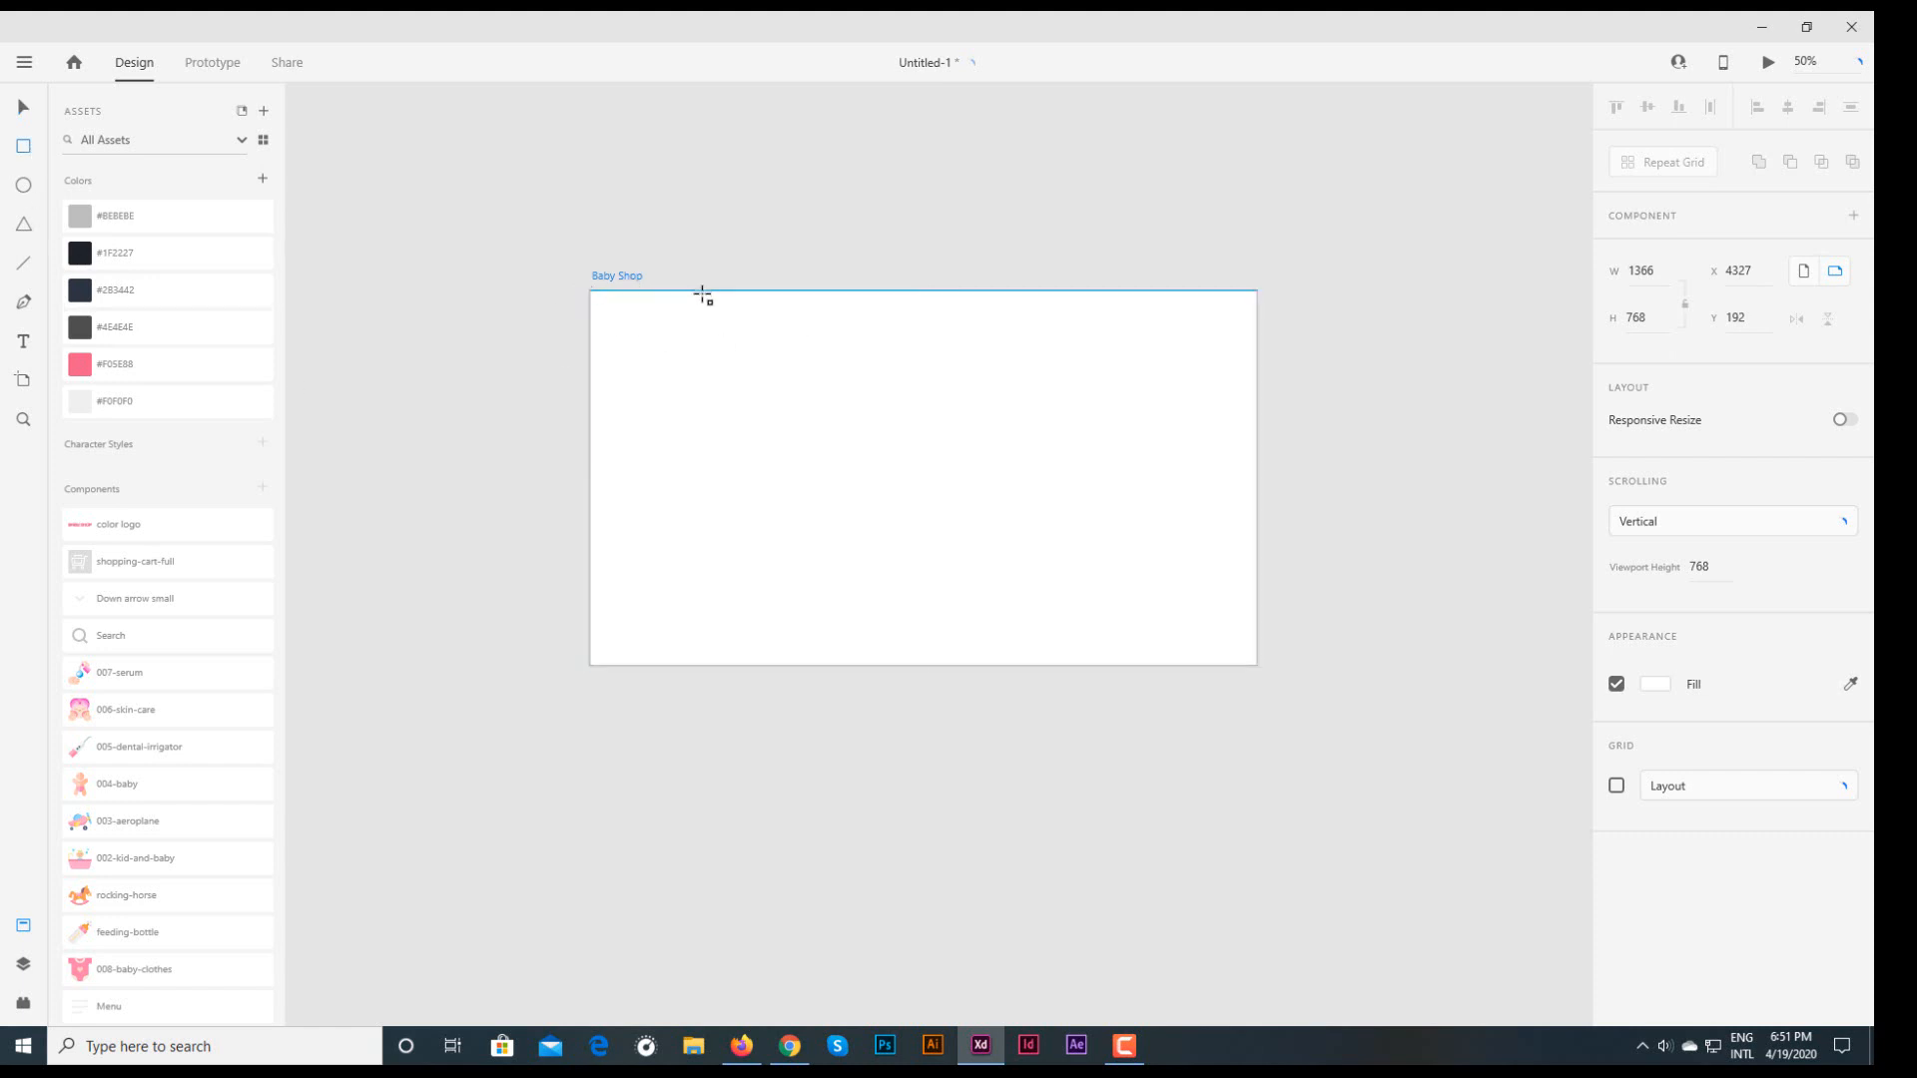
- Draw a full-height sidebar rectangle along the artboard's left edge and set its width to 300
drag(702, 290, 590, 665)
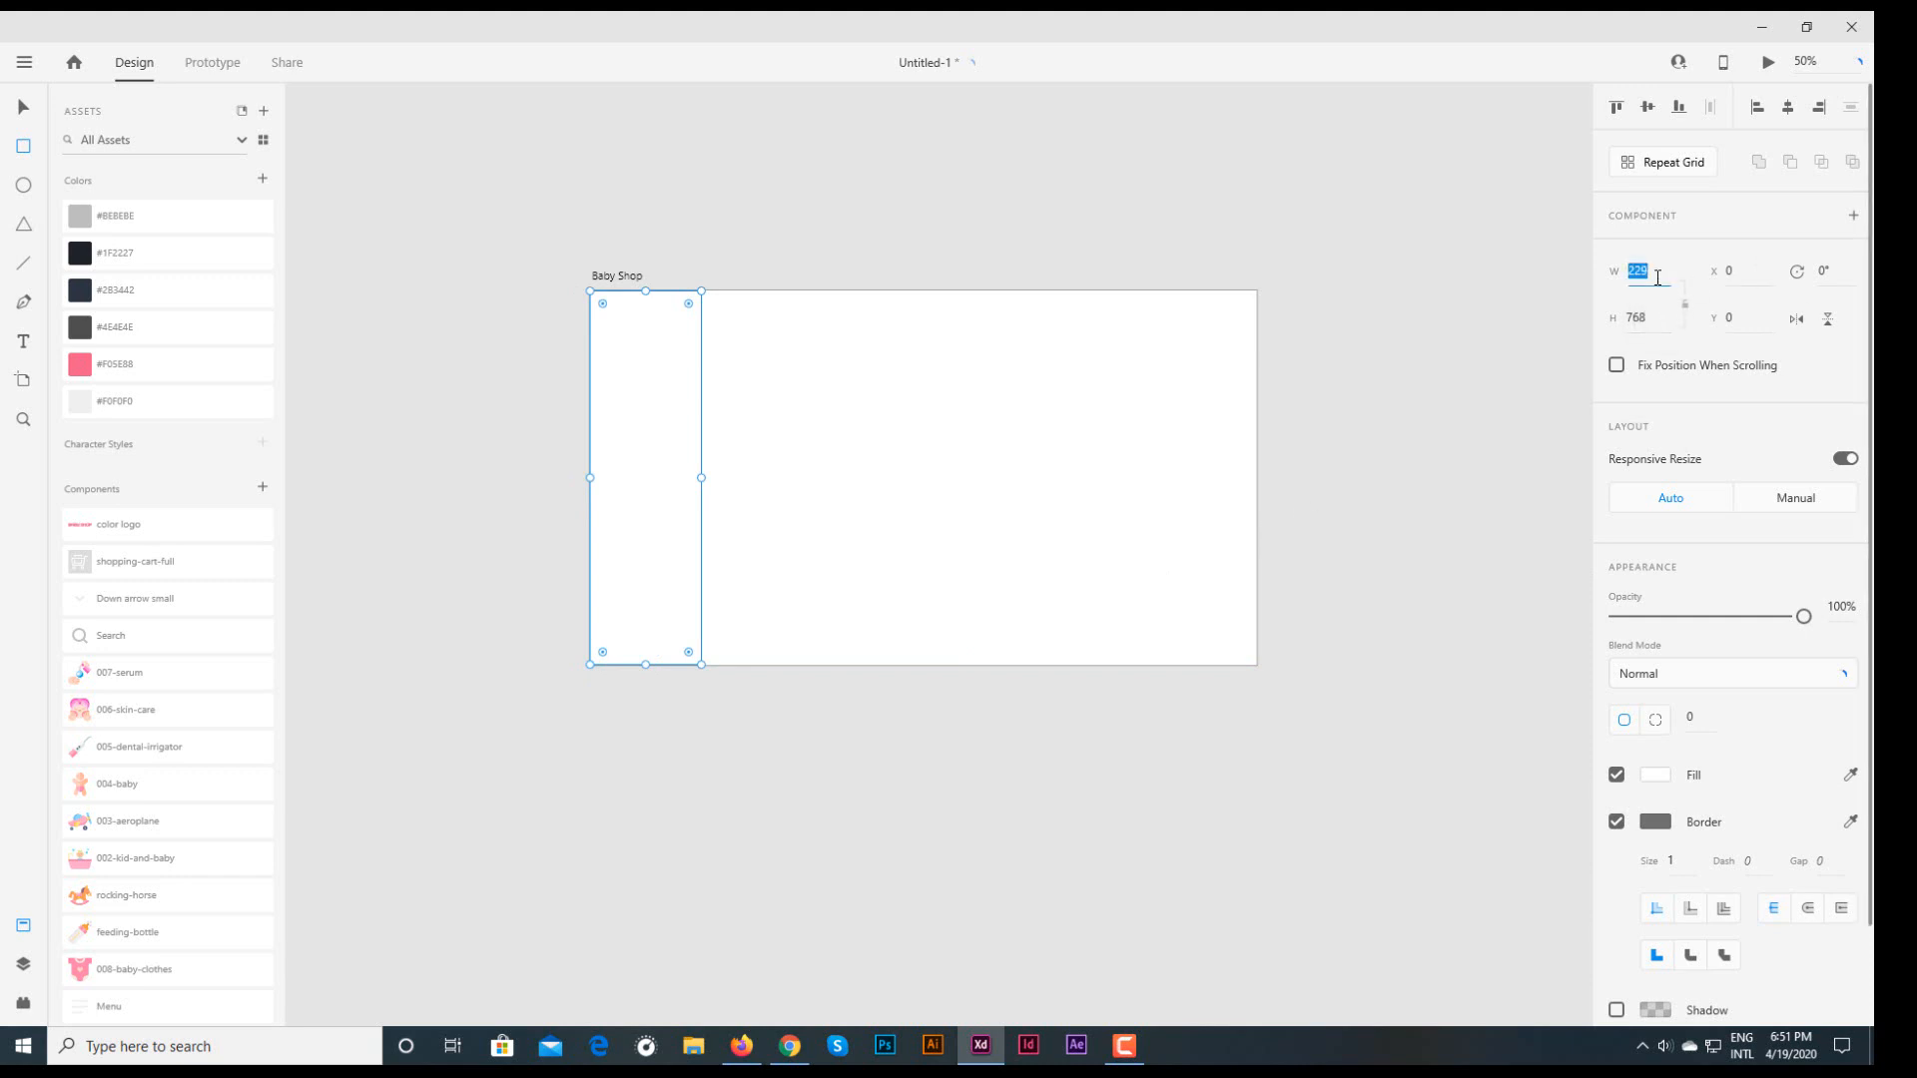
text(300)
key(Return)
key(v)
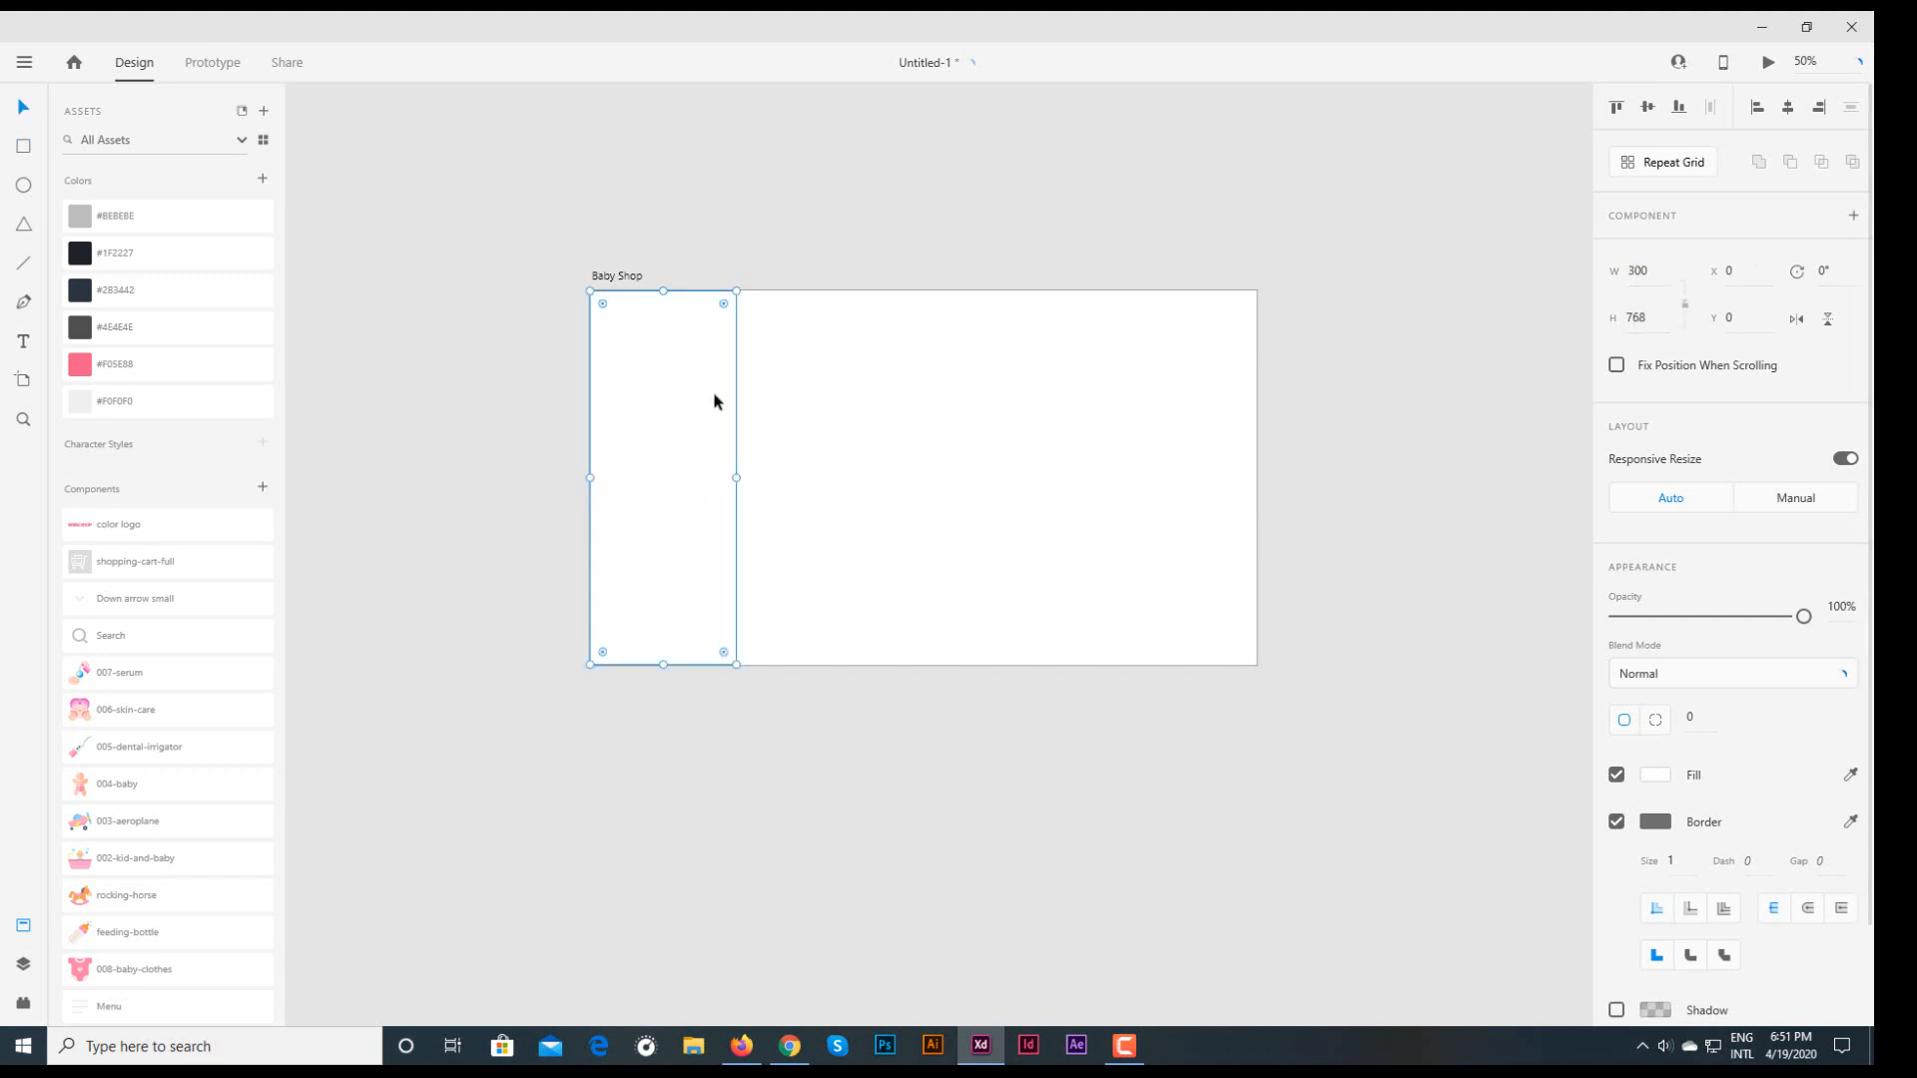
- Fill the sidebar rectangle with #2B3442 and remove its border
click(1655, 775)
click(1443, 889)
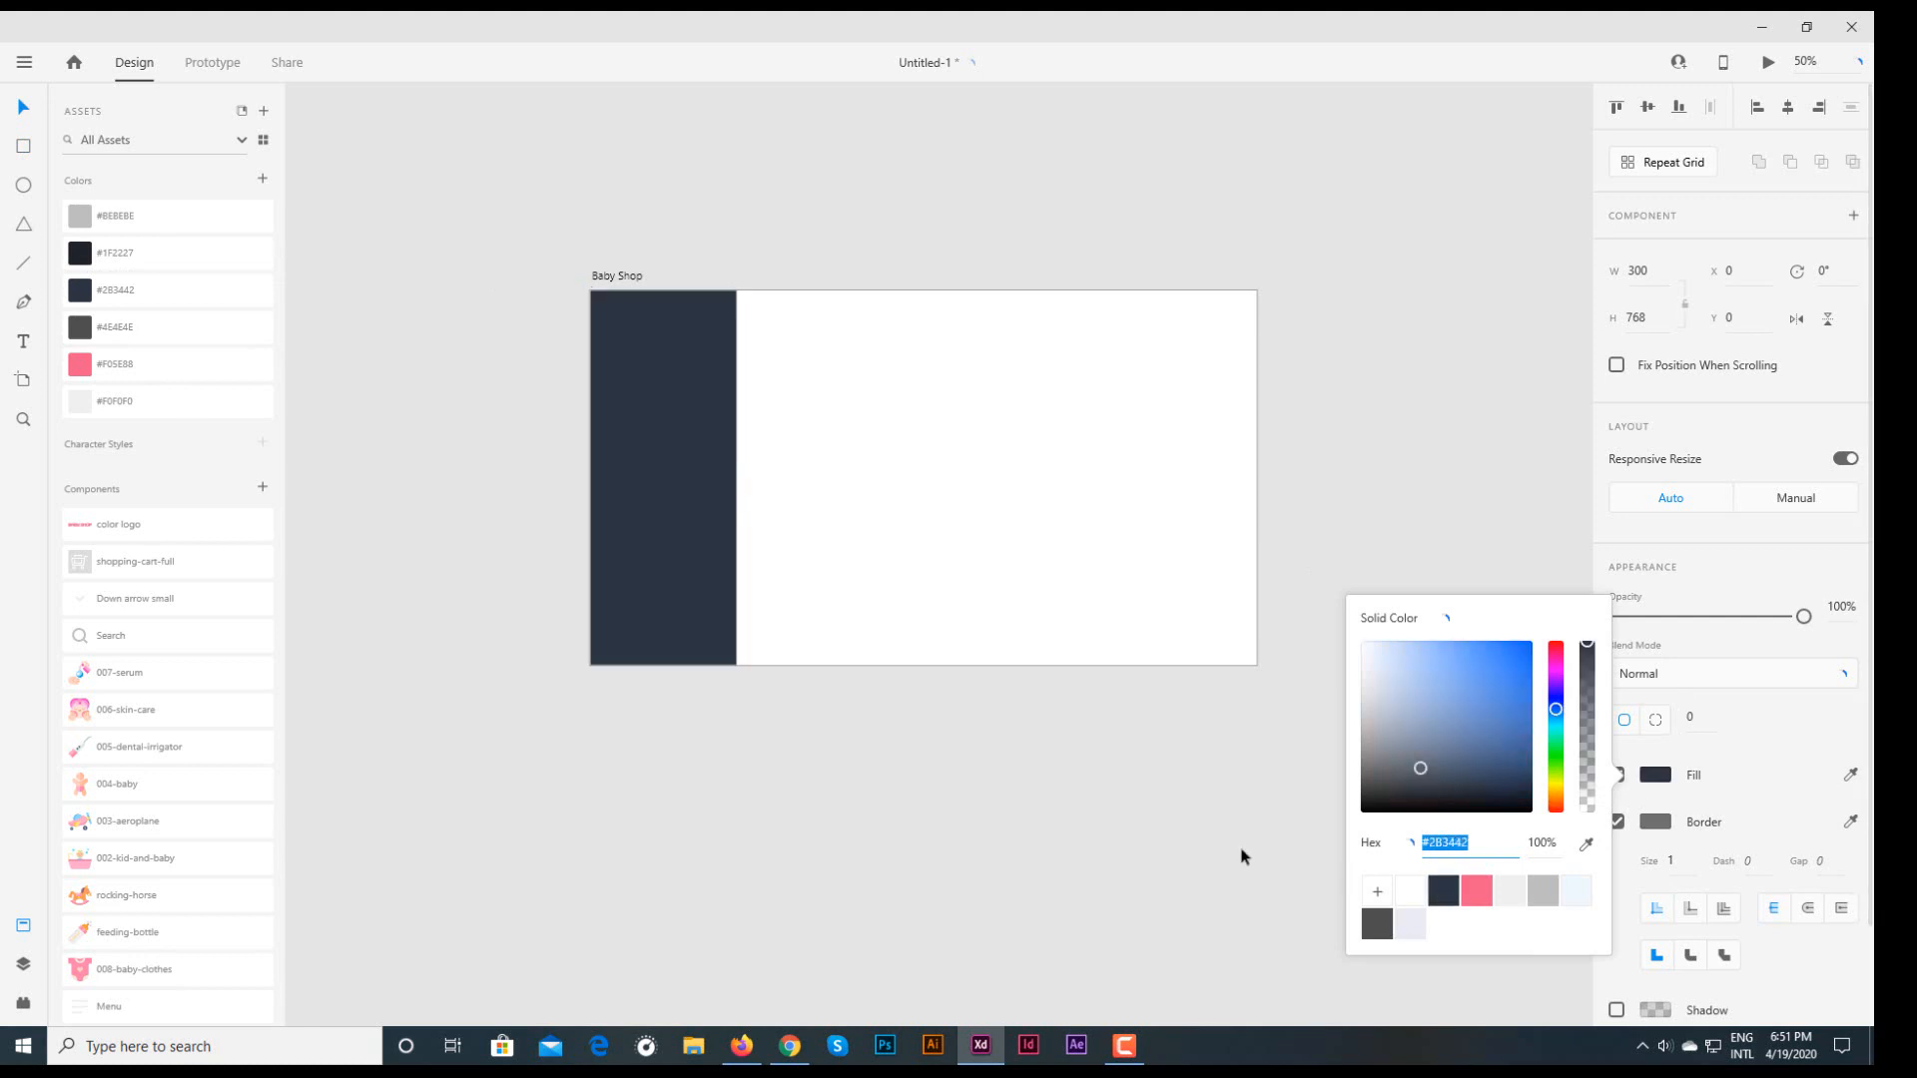
click(1377, 924)
click(1442, 890)
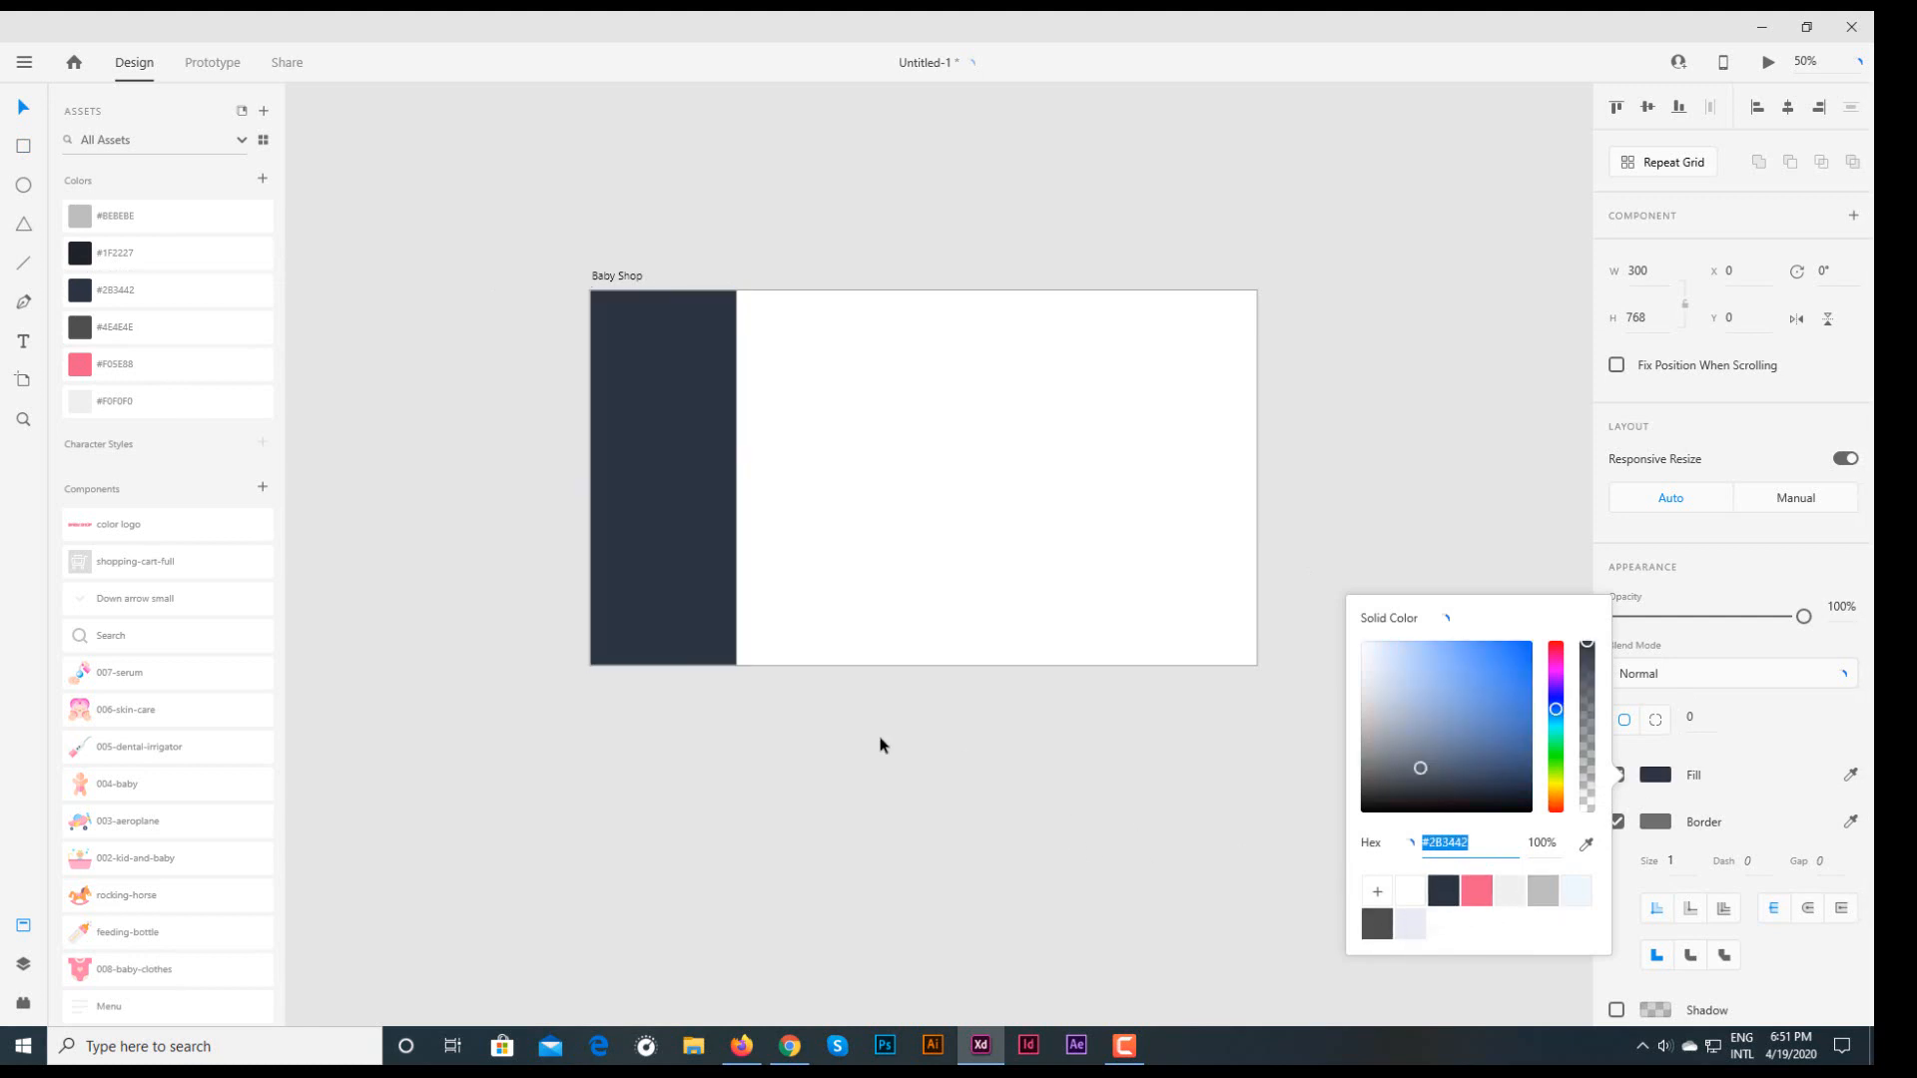
click(881, 745)
click(603, 368)
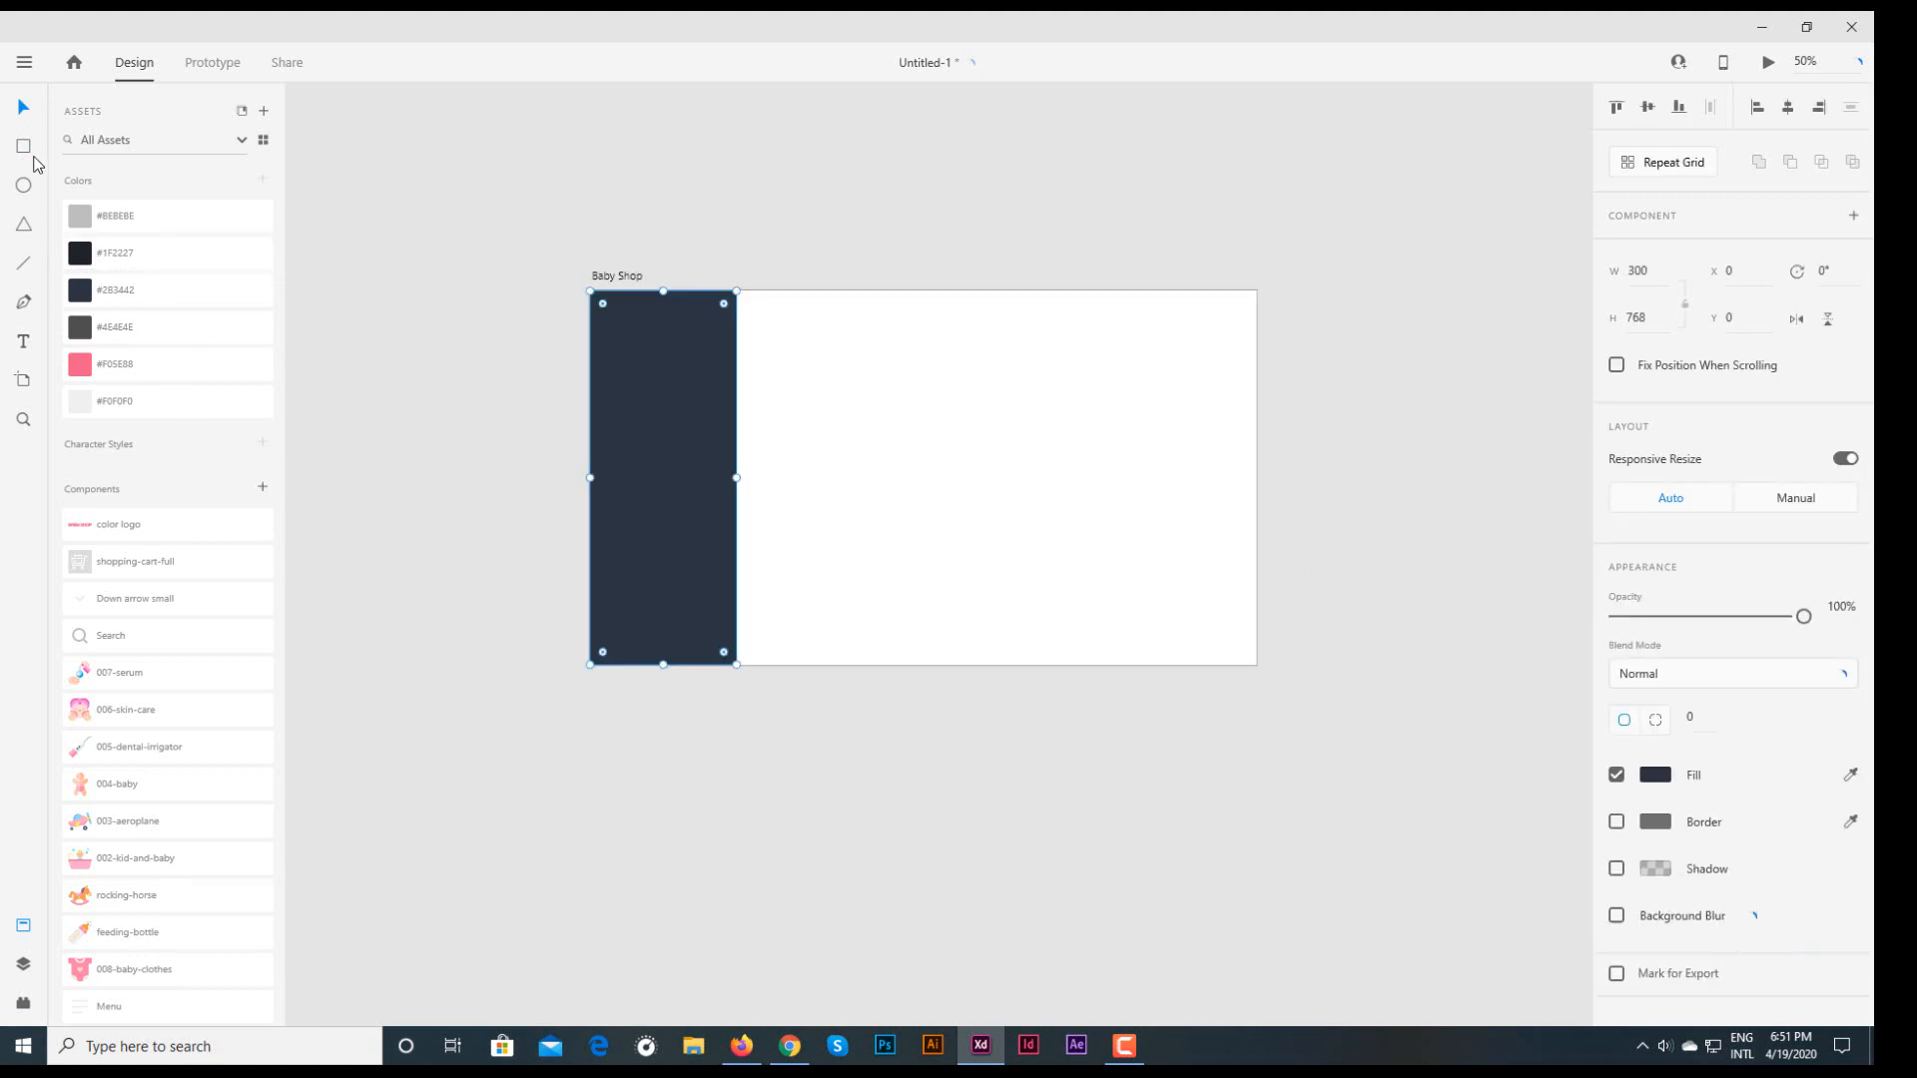
- Draw a header rectangle along the artboard's top edge from the sidebar to the right edge, and set its height to 70
drag(1251, 332, 738, 291)
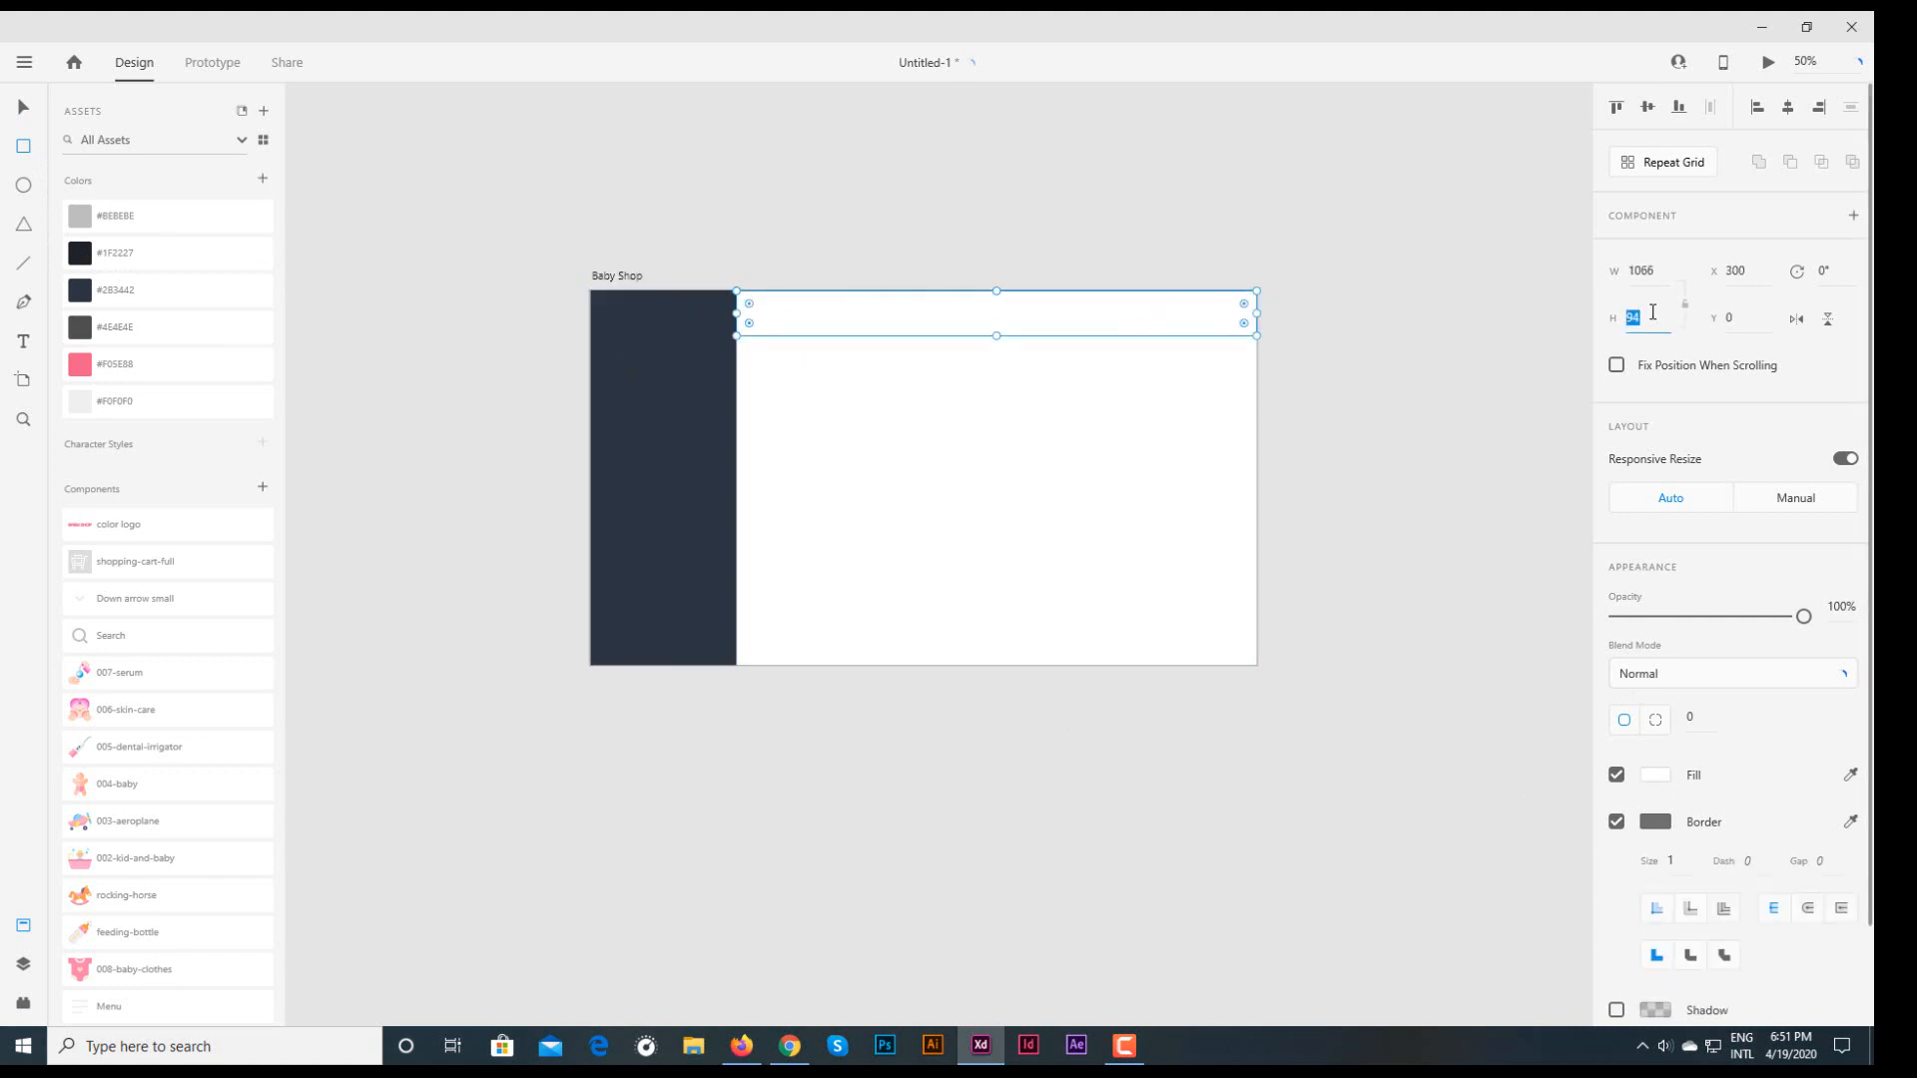
text(70)
key(Return)
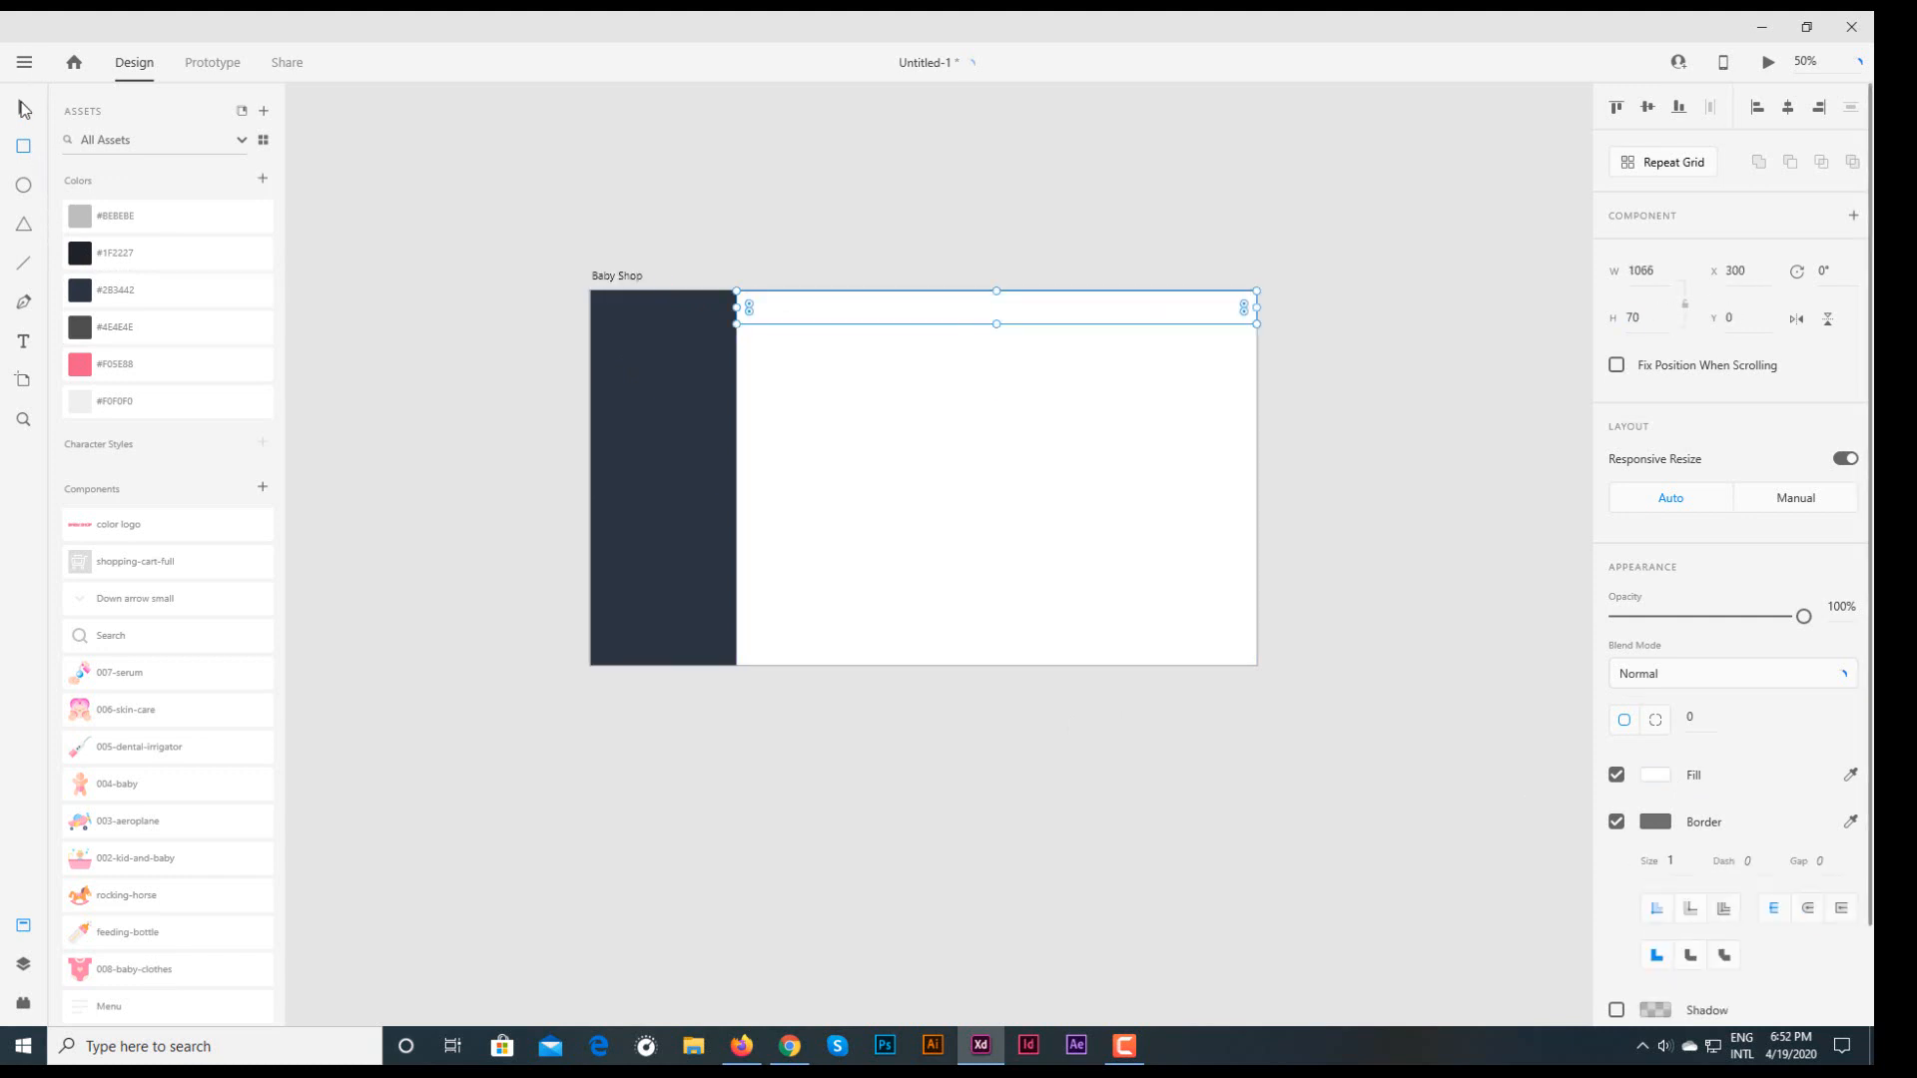
- Fill the header rectangle with #2B3442 and stretch it across the full 1366 artboard width without a border
click(24, 108)
click(264, 326)
click(118, 292)
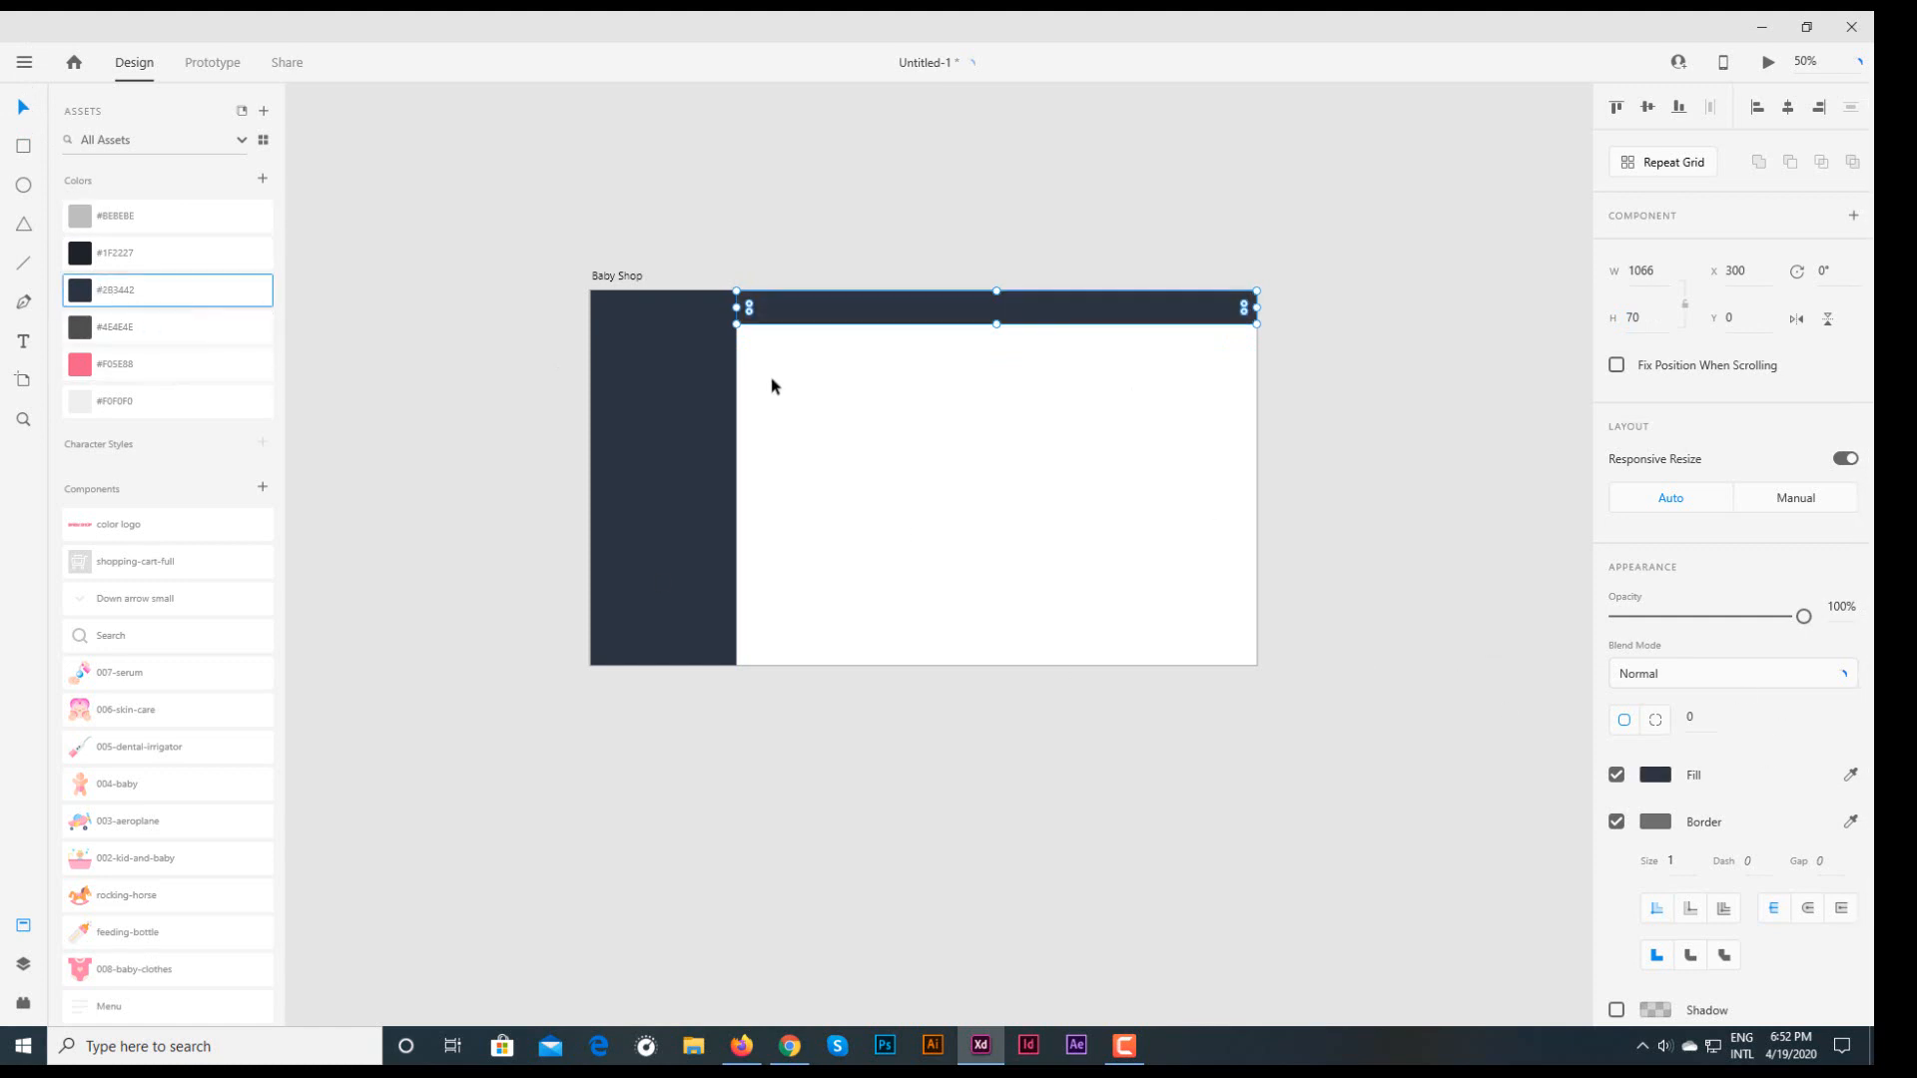
drag(732, 308, 591, 308)
click(1616, 822)
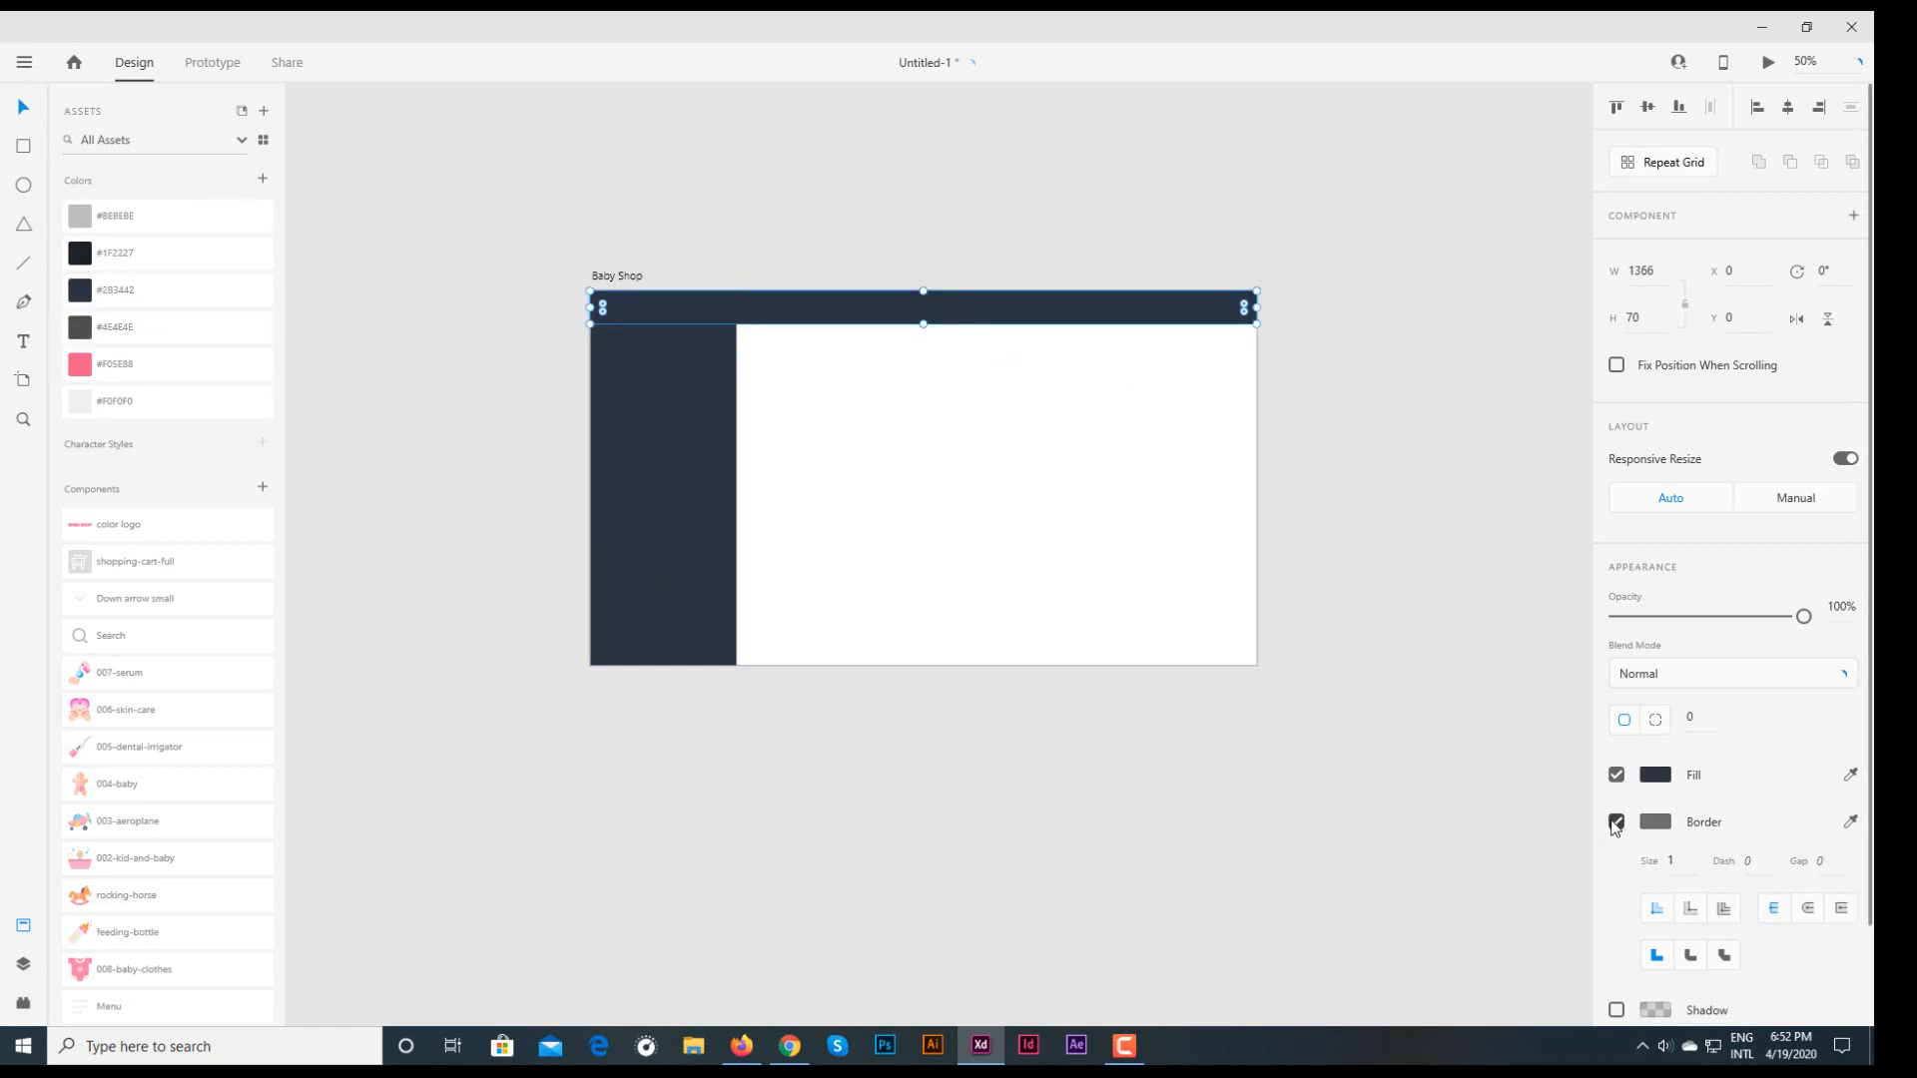
- Try the #1F2227 fill on the sidebar and restore #2B3442
click(702, 548)
click(92, 260)
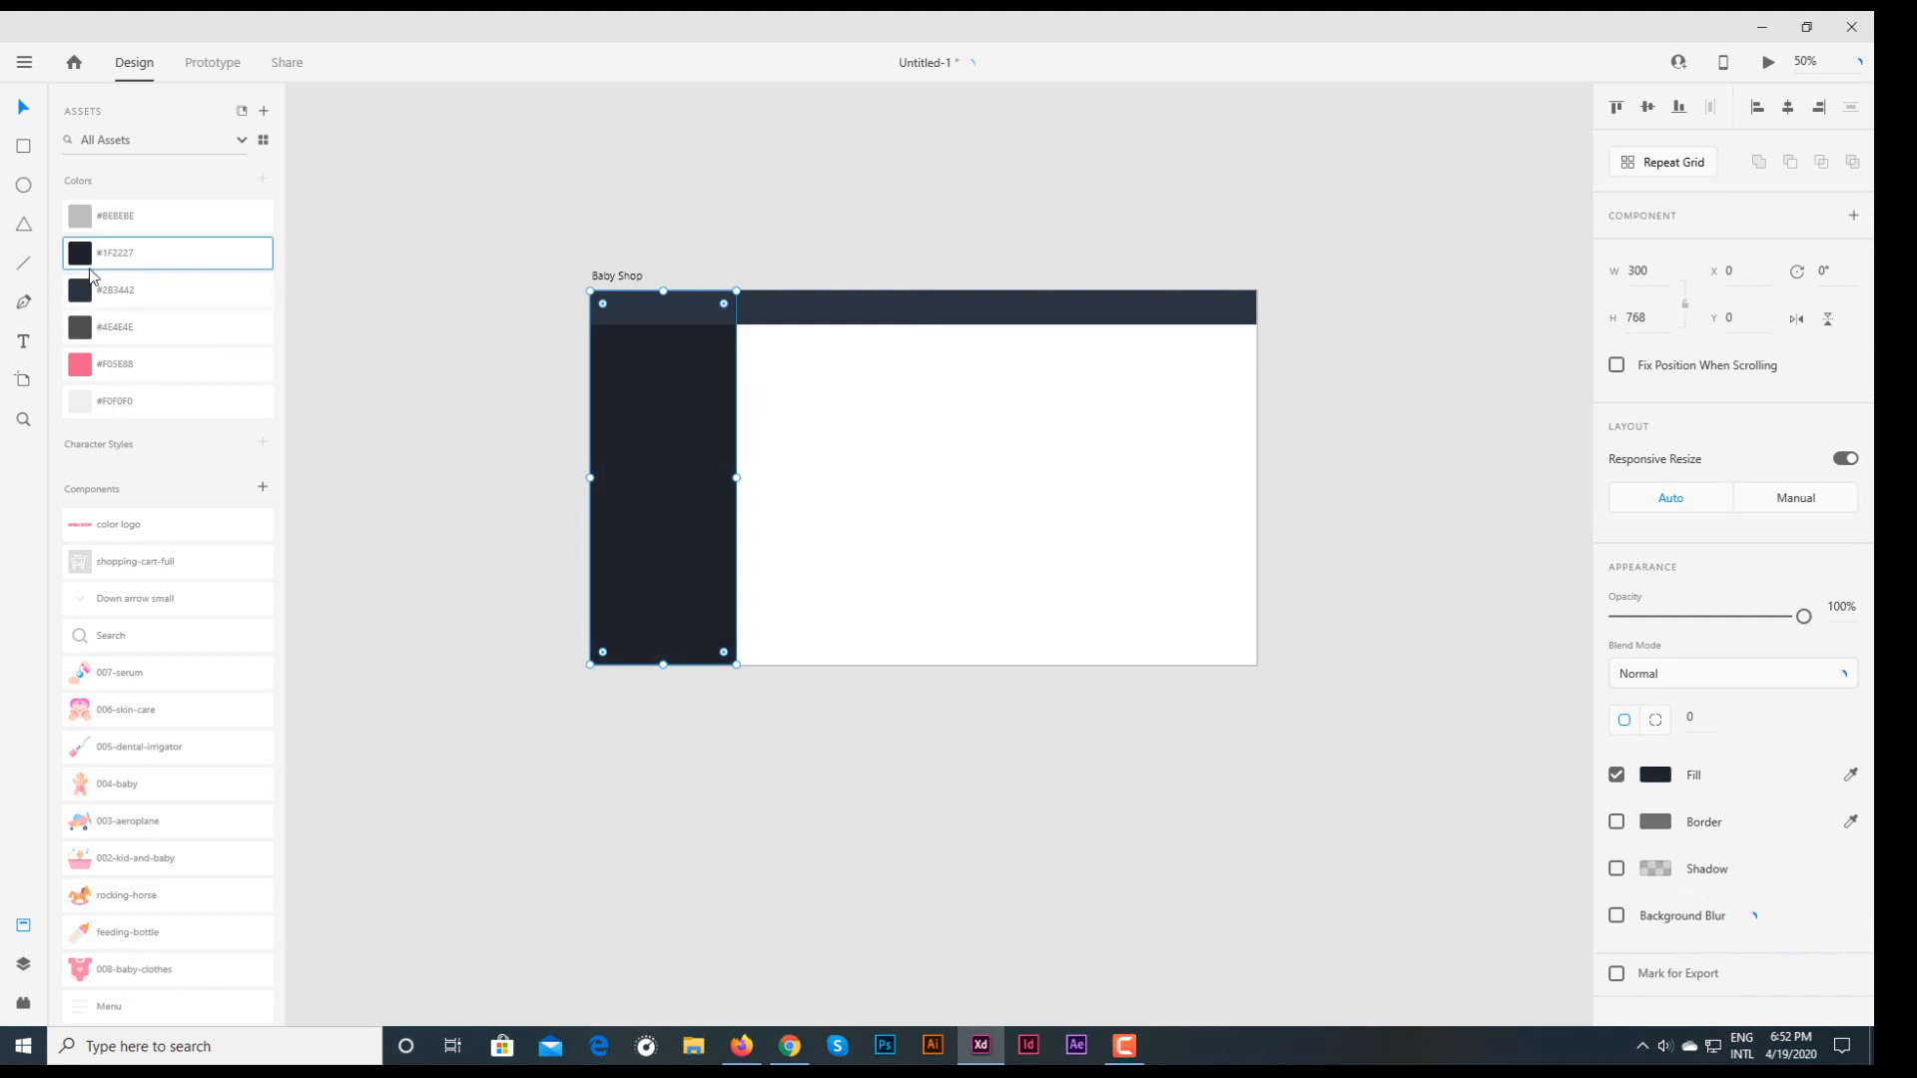
click(97, 289)
click(492, 380)
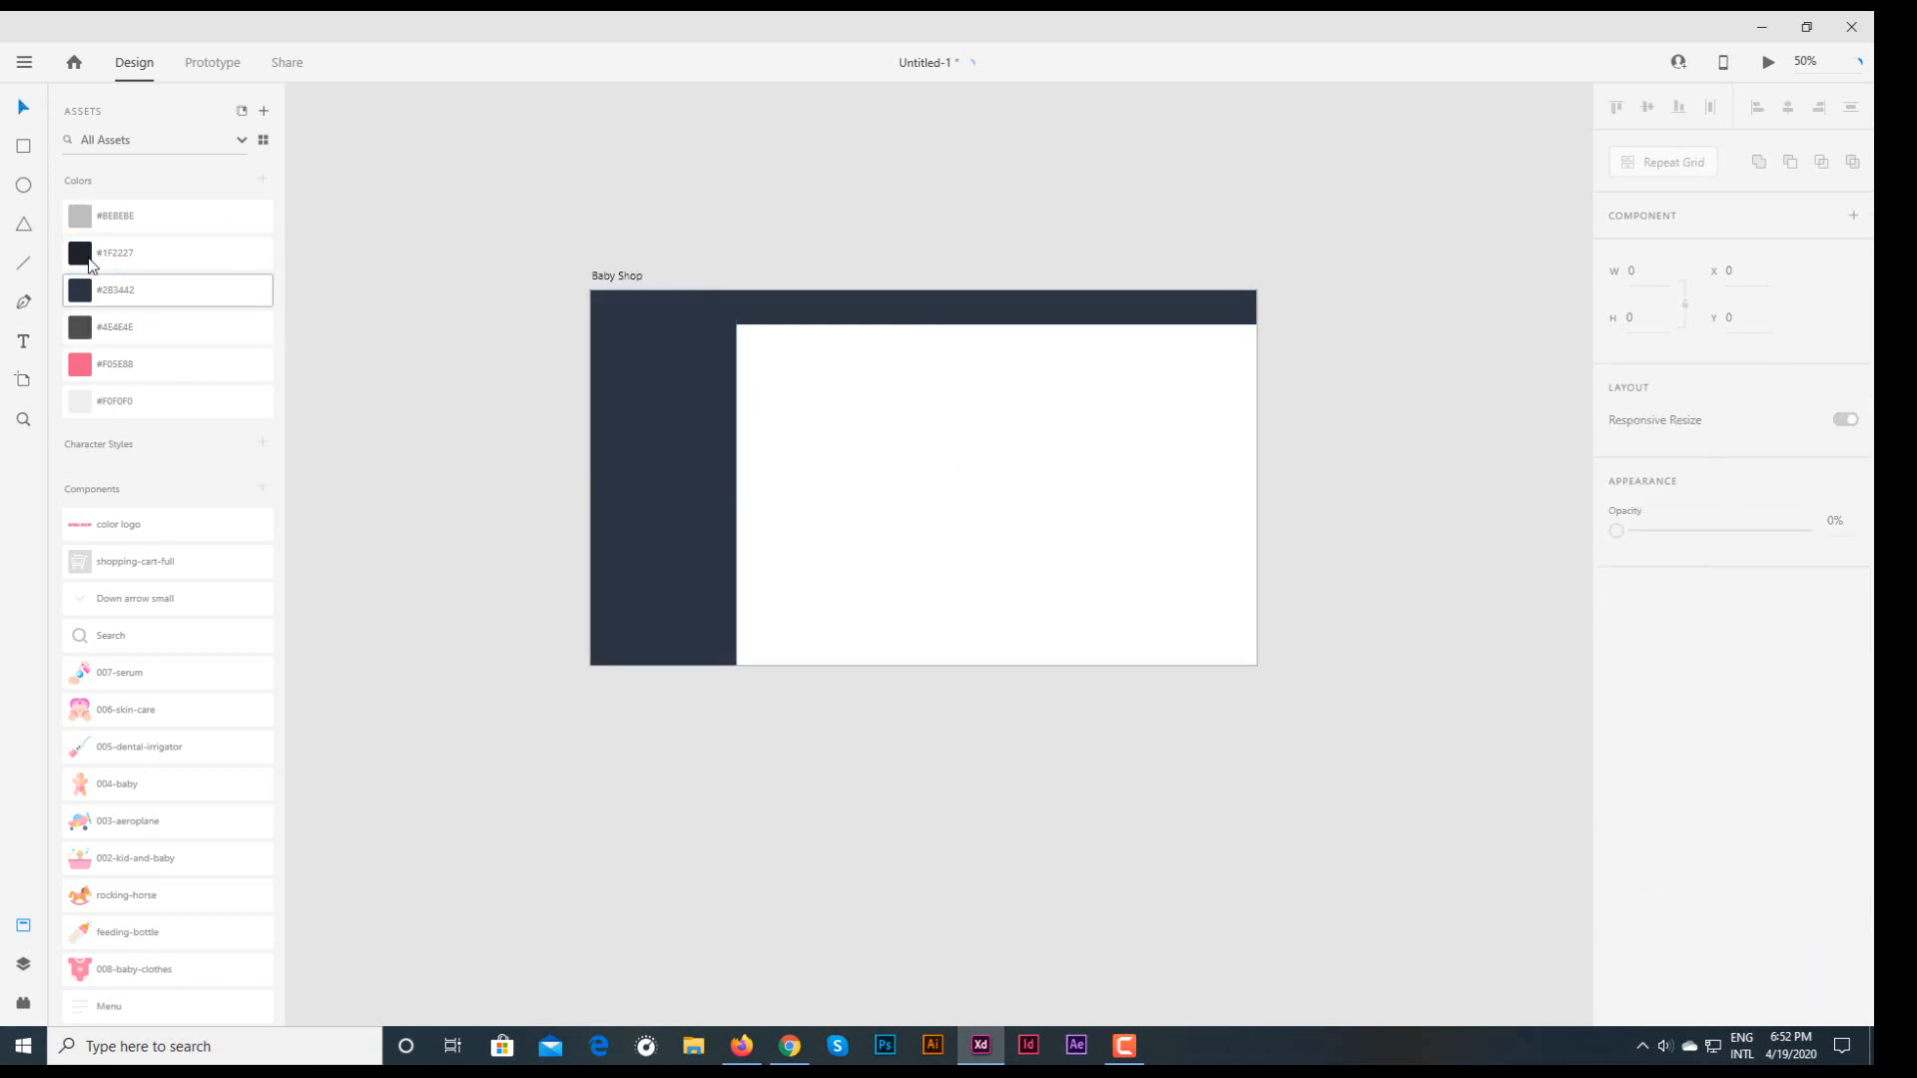
- Cover the remaining content area with a 1066 by 698 rectangle filled #F0F0F0, and lock all three background rectangles
mouse_move(1255, 666)
mouse_down()
mouse_move(1121, 625)
mouse_move(736, 326)
mouse_up()
click(80, 215)
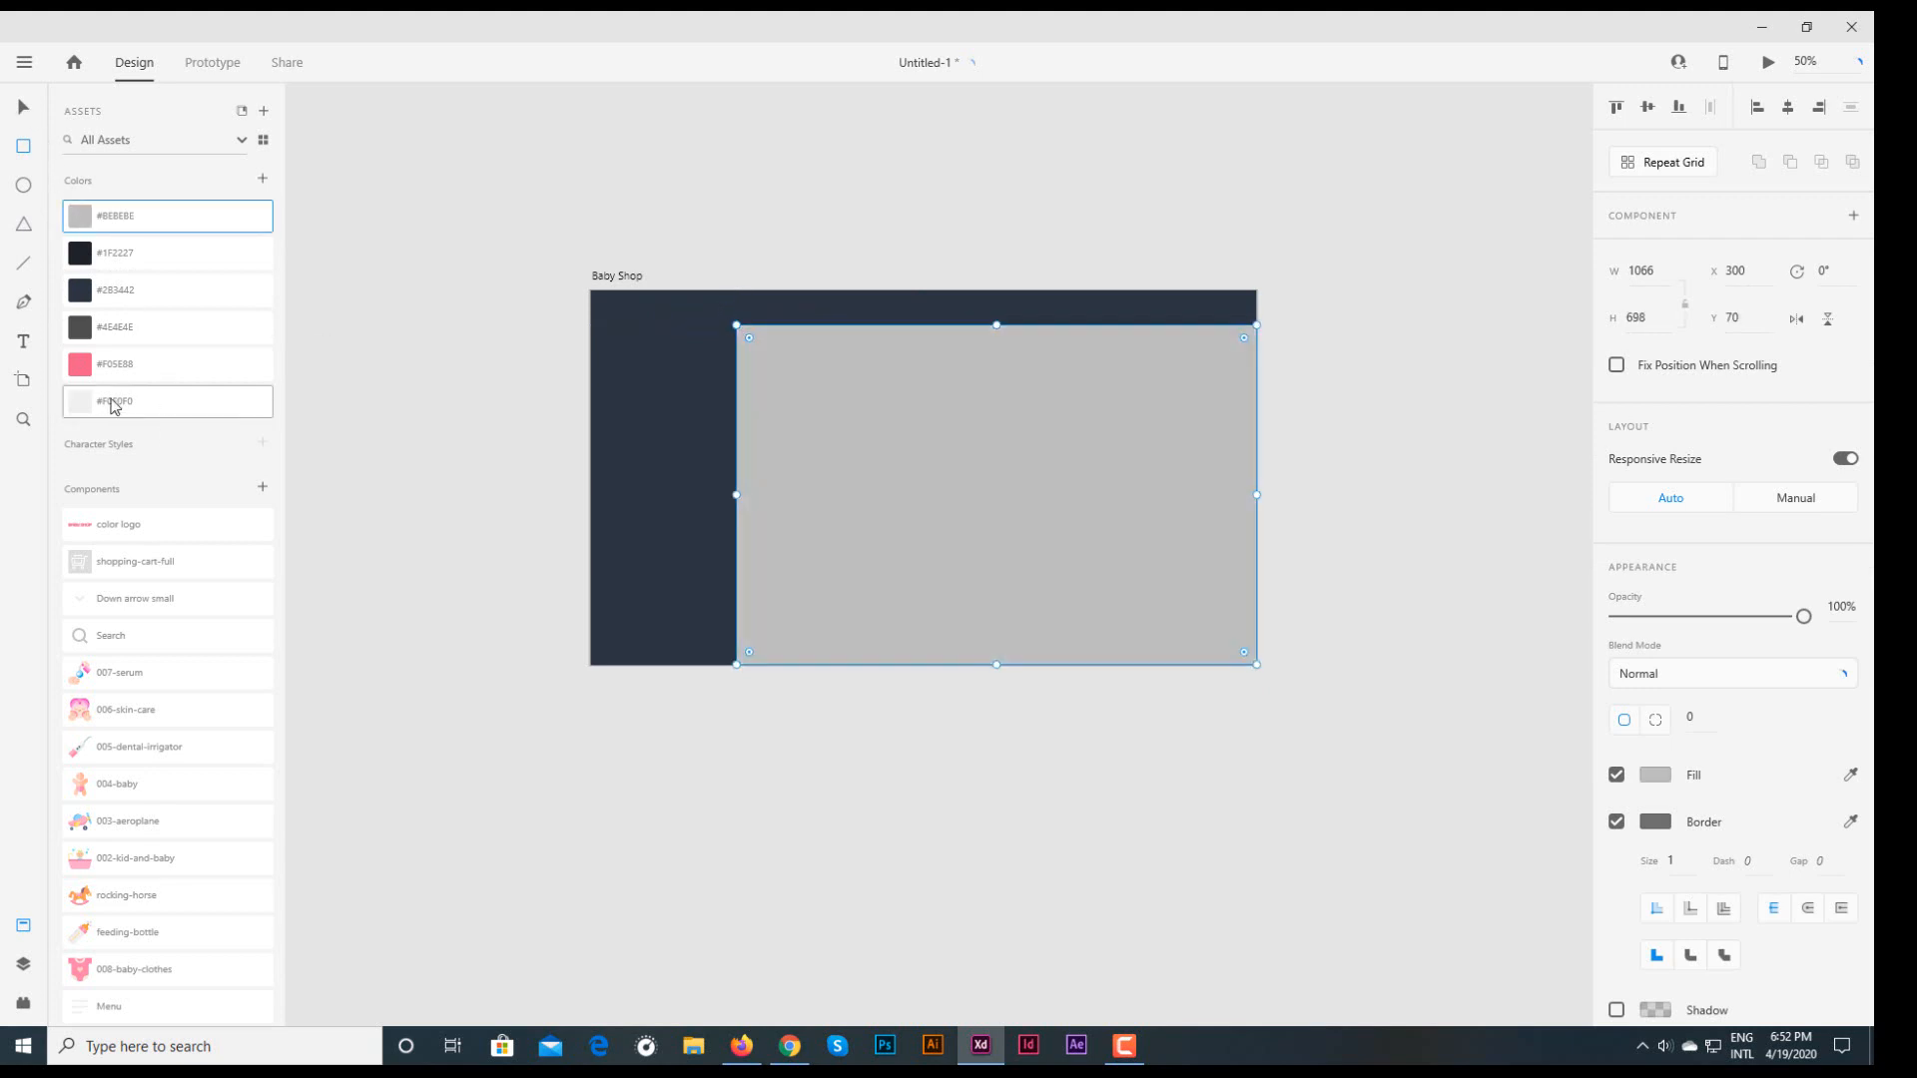
click(79, 401)
key(Escape)
key(ctrl+a)
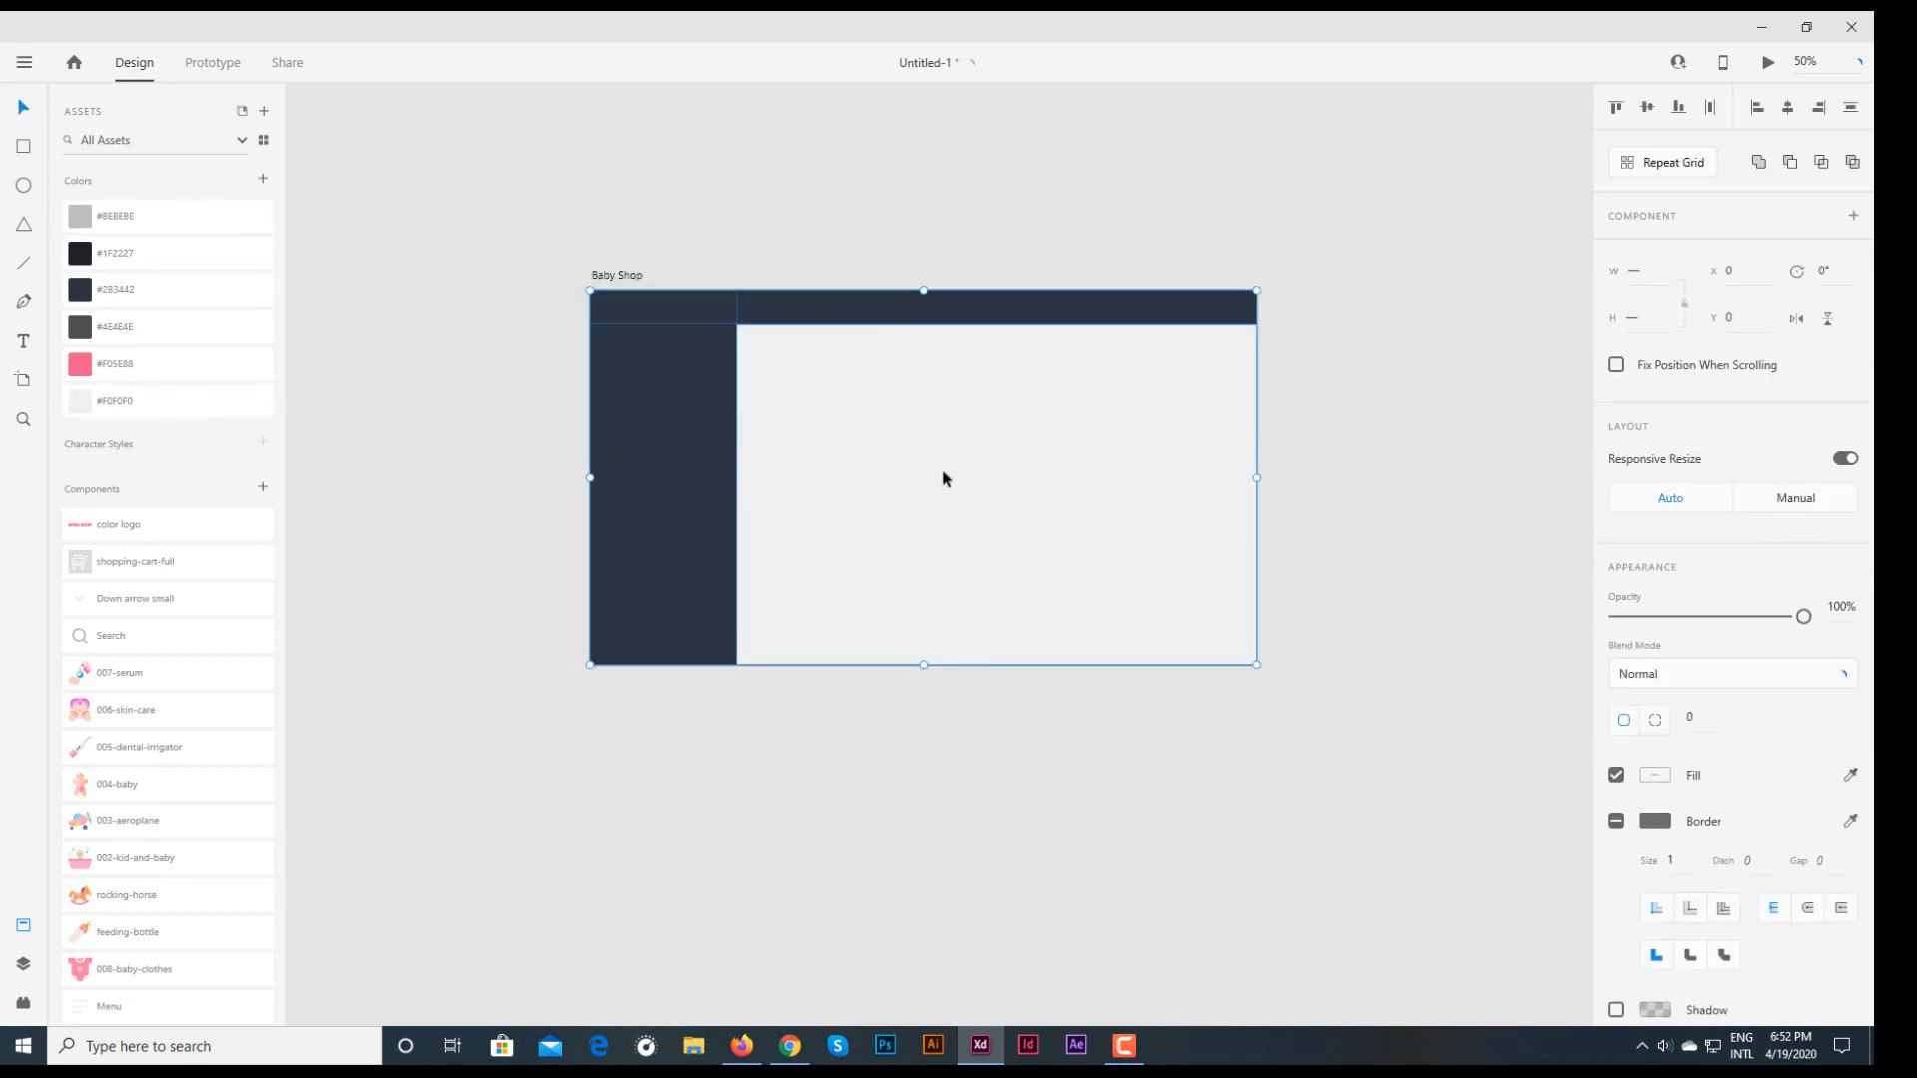
click(419, 458)
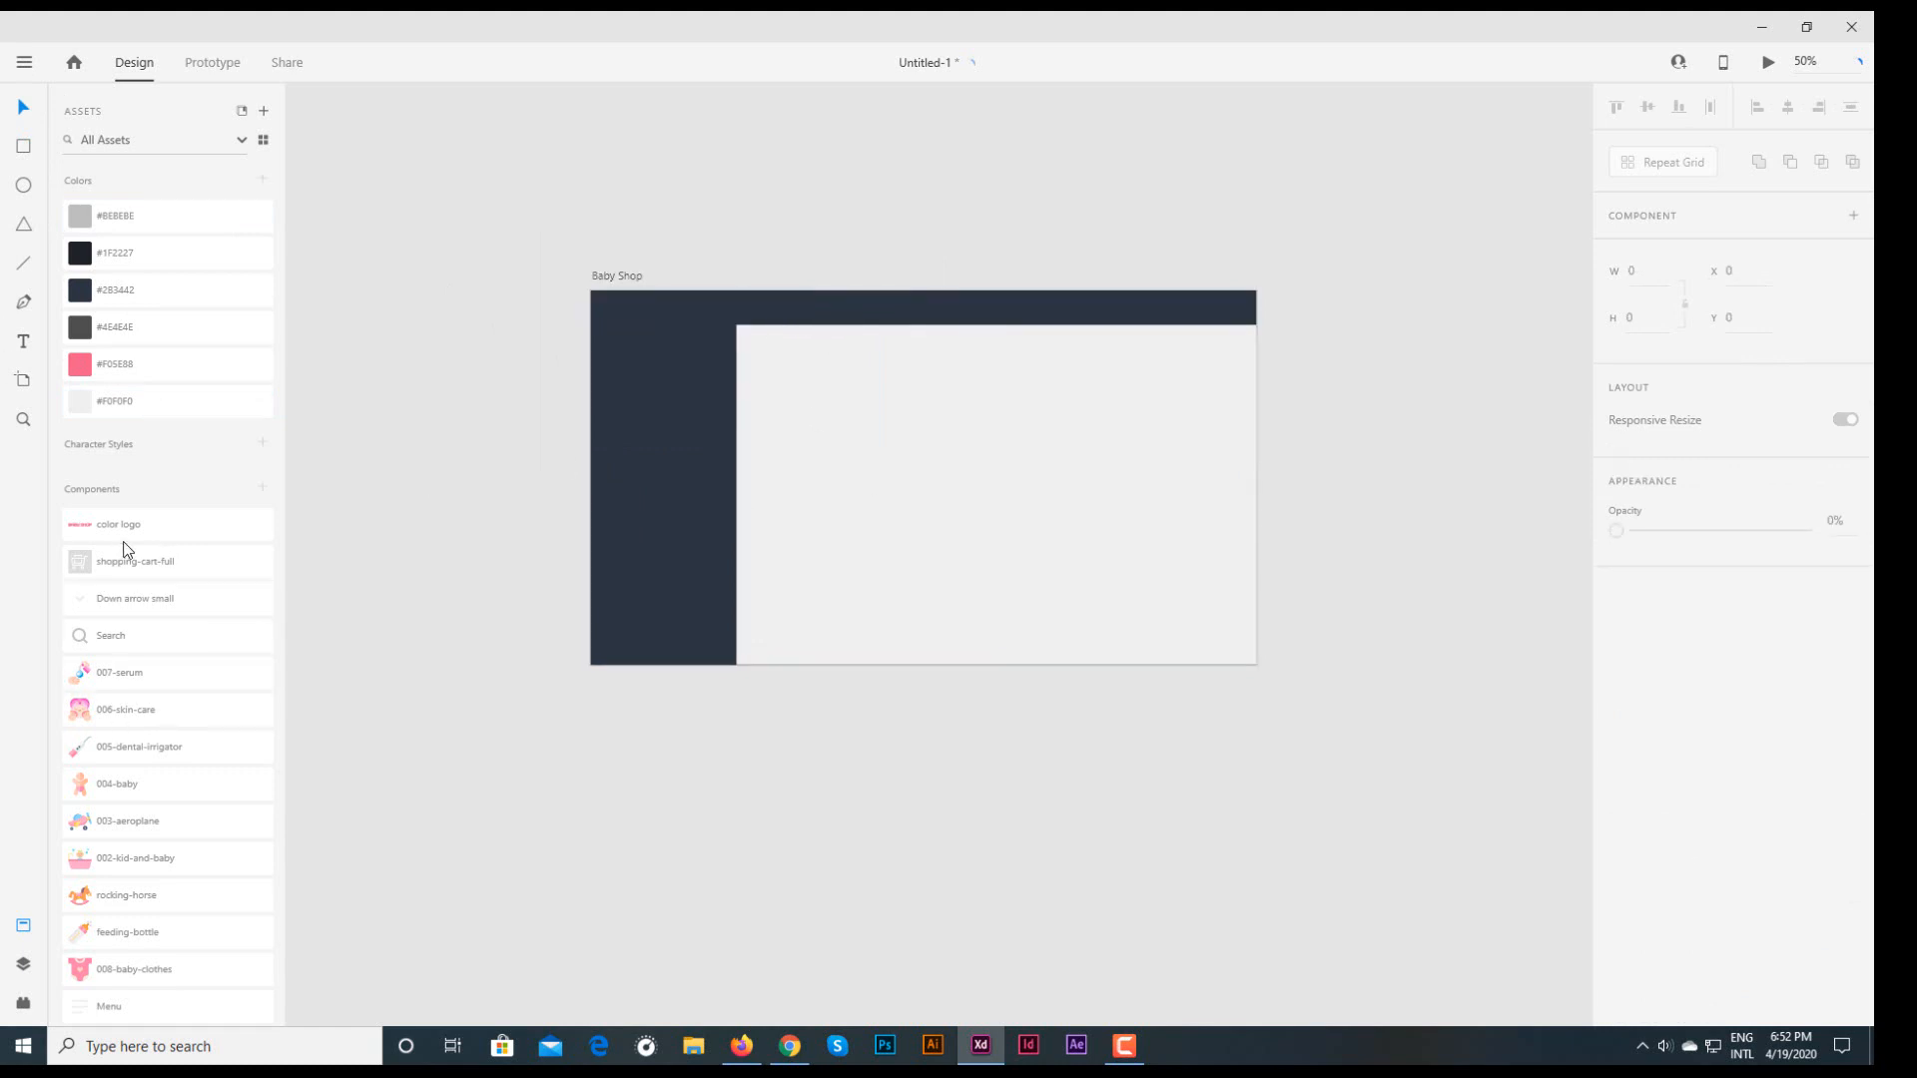
- Place the Menu component near the left end of the header, at about X 31
drag(90, 1006, 639, 300)
click(470, 189)
drag(471, 189, 1111, 494)
drag(854, 573, 931, 396)
drag(737, 302, 681, 318)
click(570, 270)
drag(532, 192, 555, 280)
drag(537, 332, 538, 338)
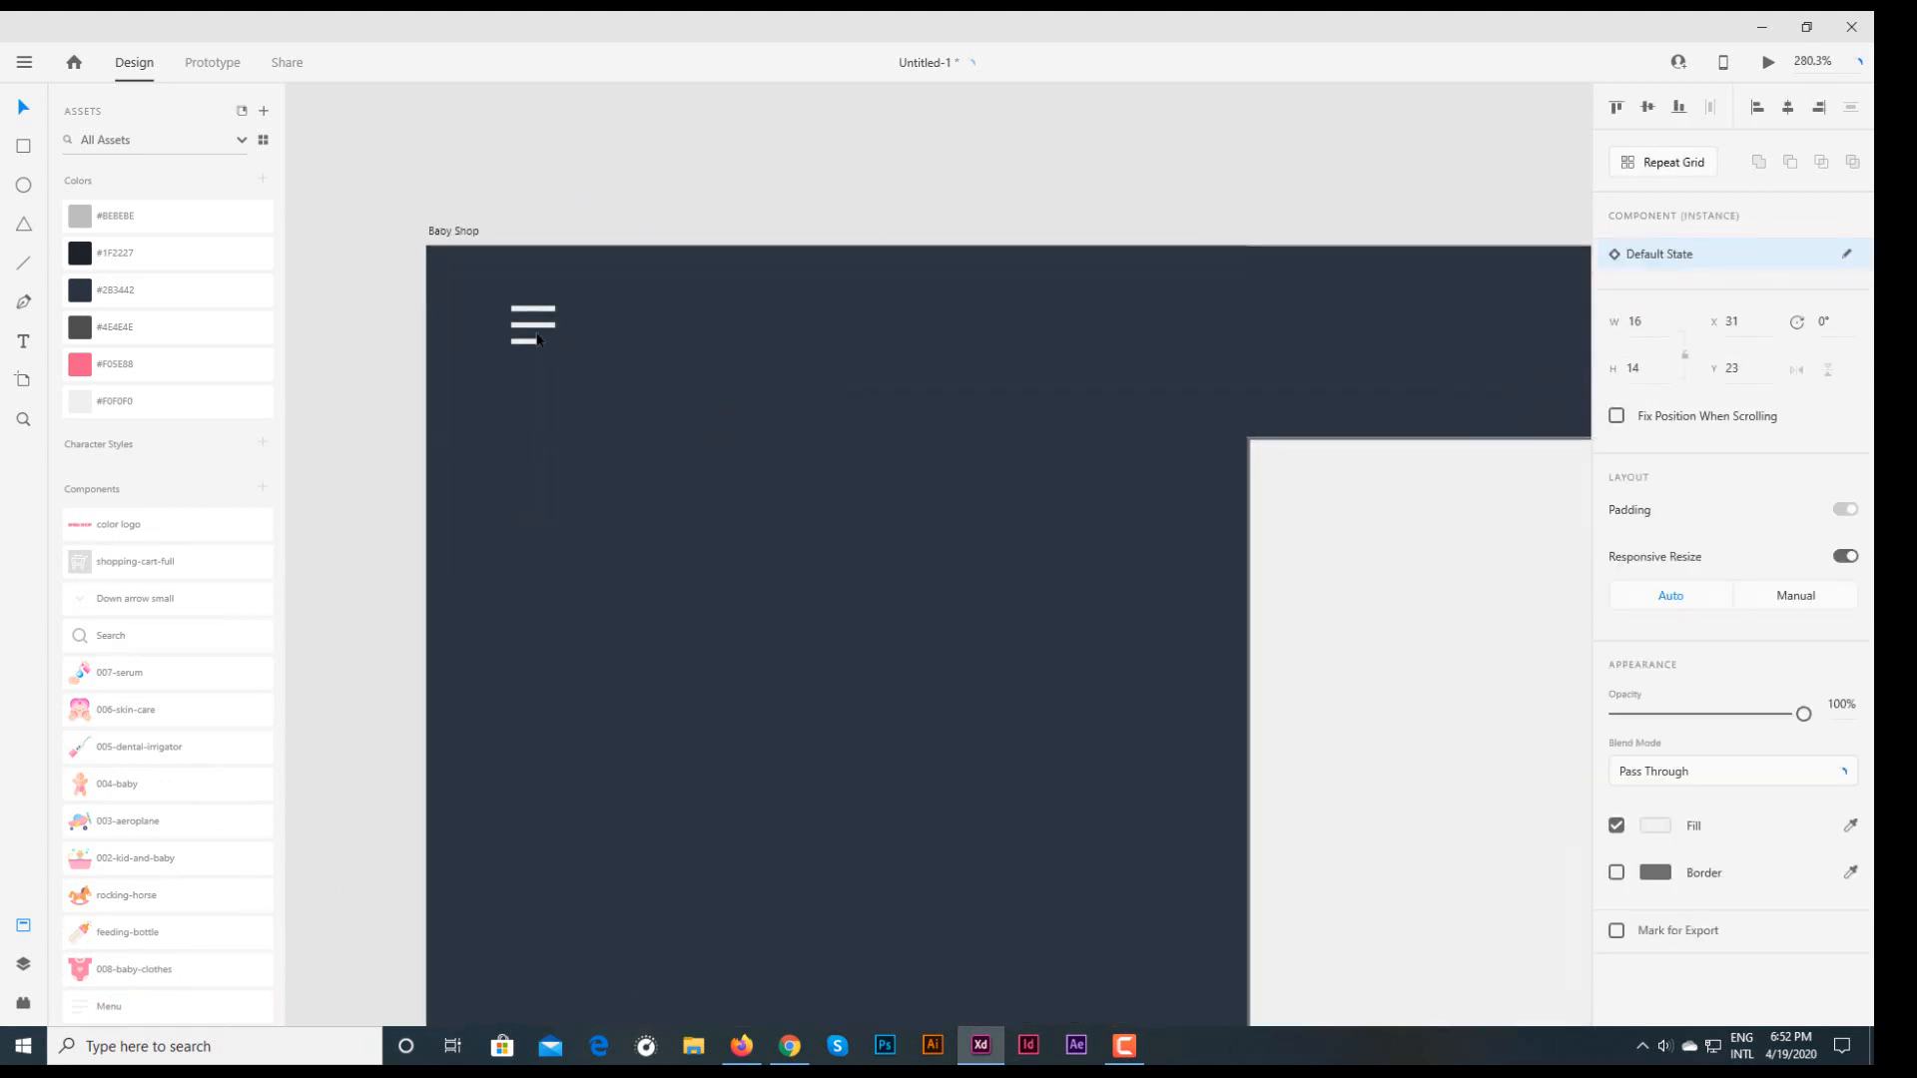
click(384, 380)
- Place the color logo component beside the menu icon in the header, at about X 77
drag(116, 524, 750, 335)
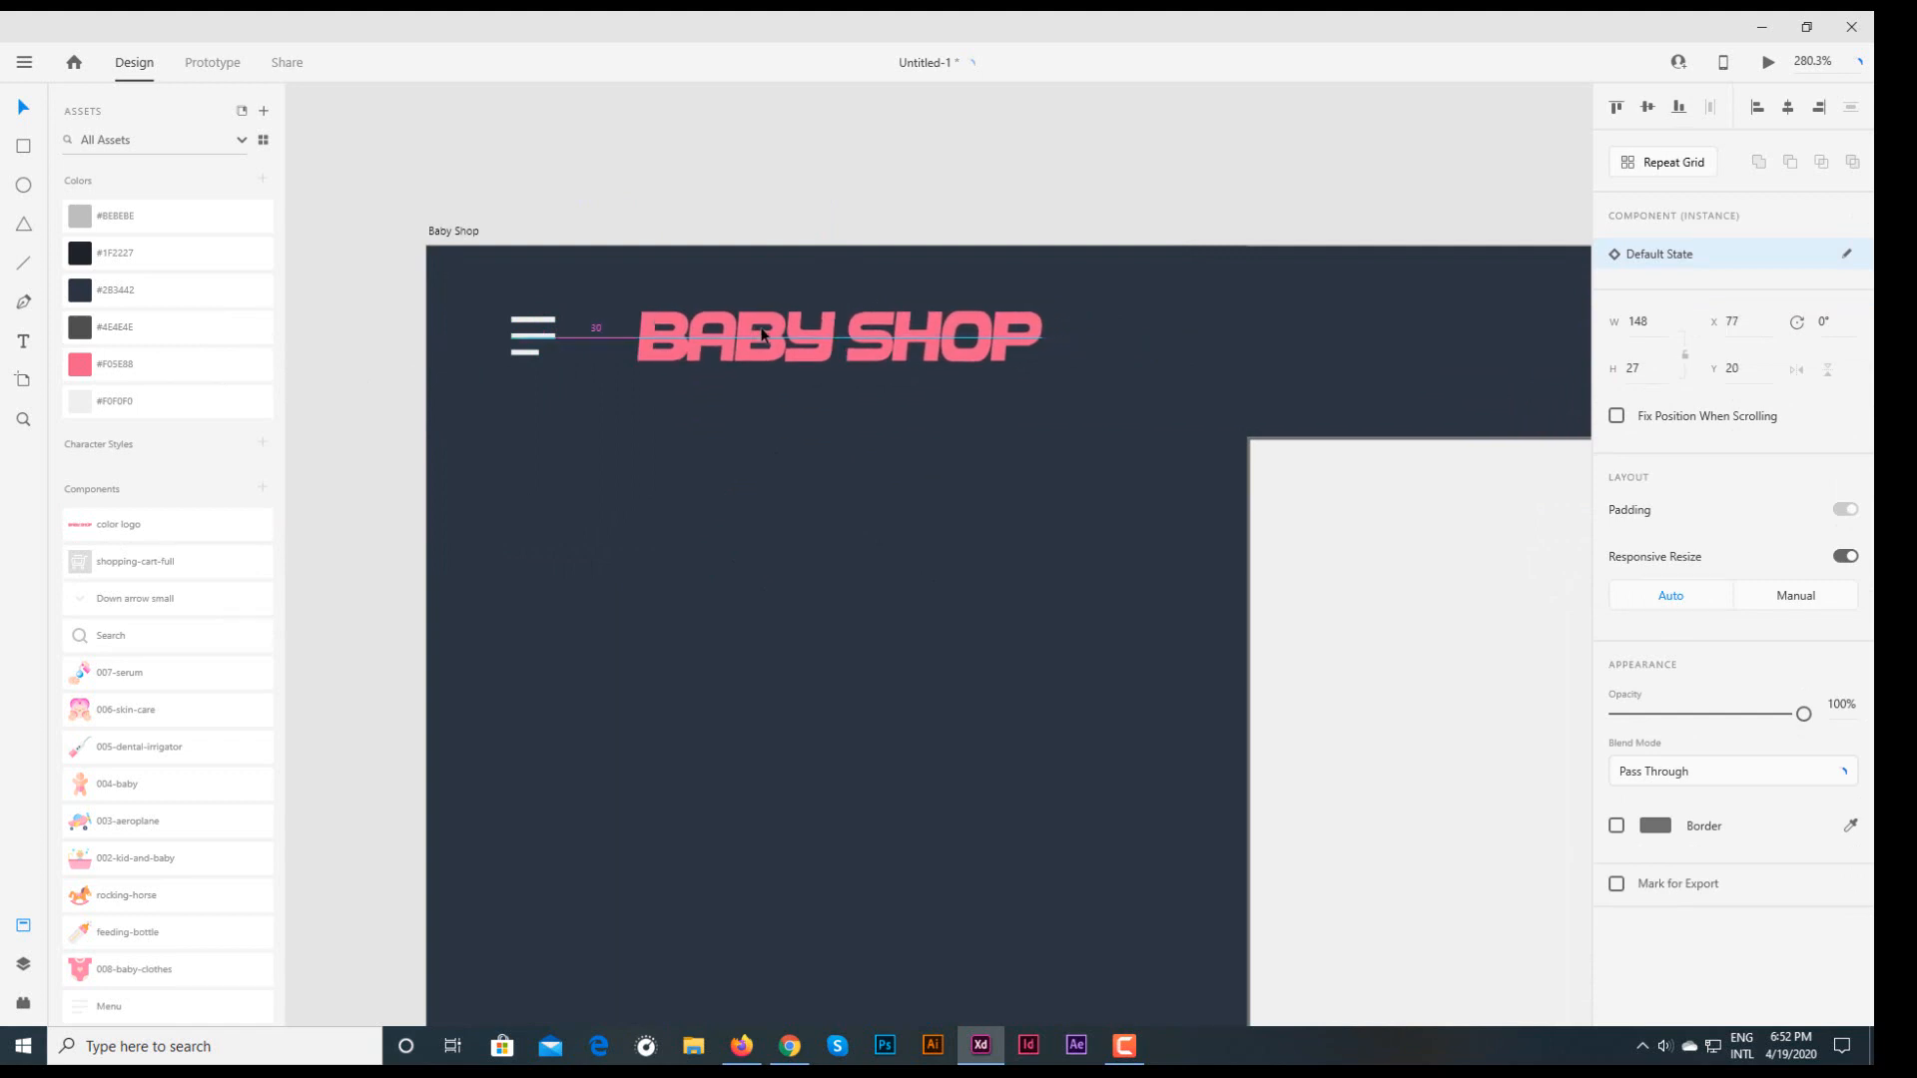
click(369, 521)
ctrl+alt+click(941, 525)
drag(1422, 564, 1023, 423)
ctrl+alt+click(1120, 439)
ctrl+alt+click(1061, 420)
drag(1164, 453, 1131, 453)
- Draw a 44 px circle near the right end of the header and give it a #F0F0F0 border of size 2
key(e)
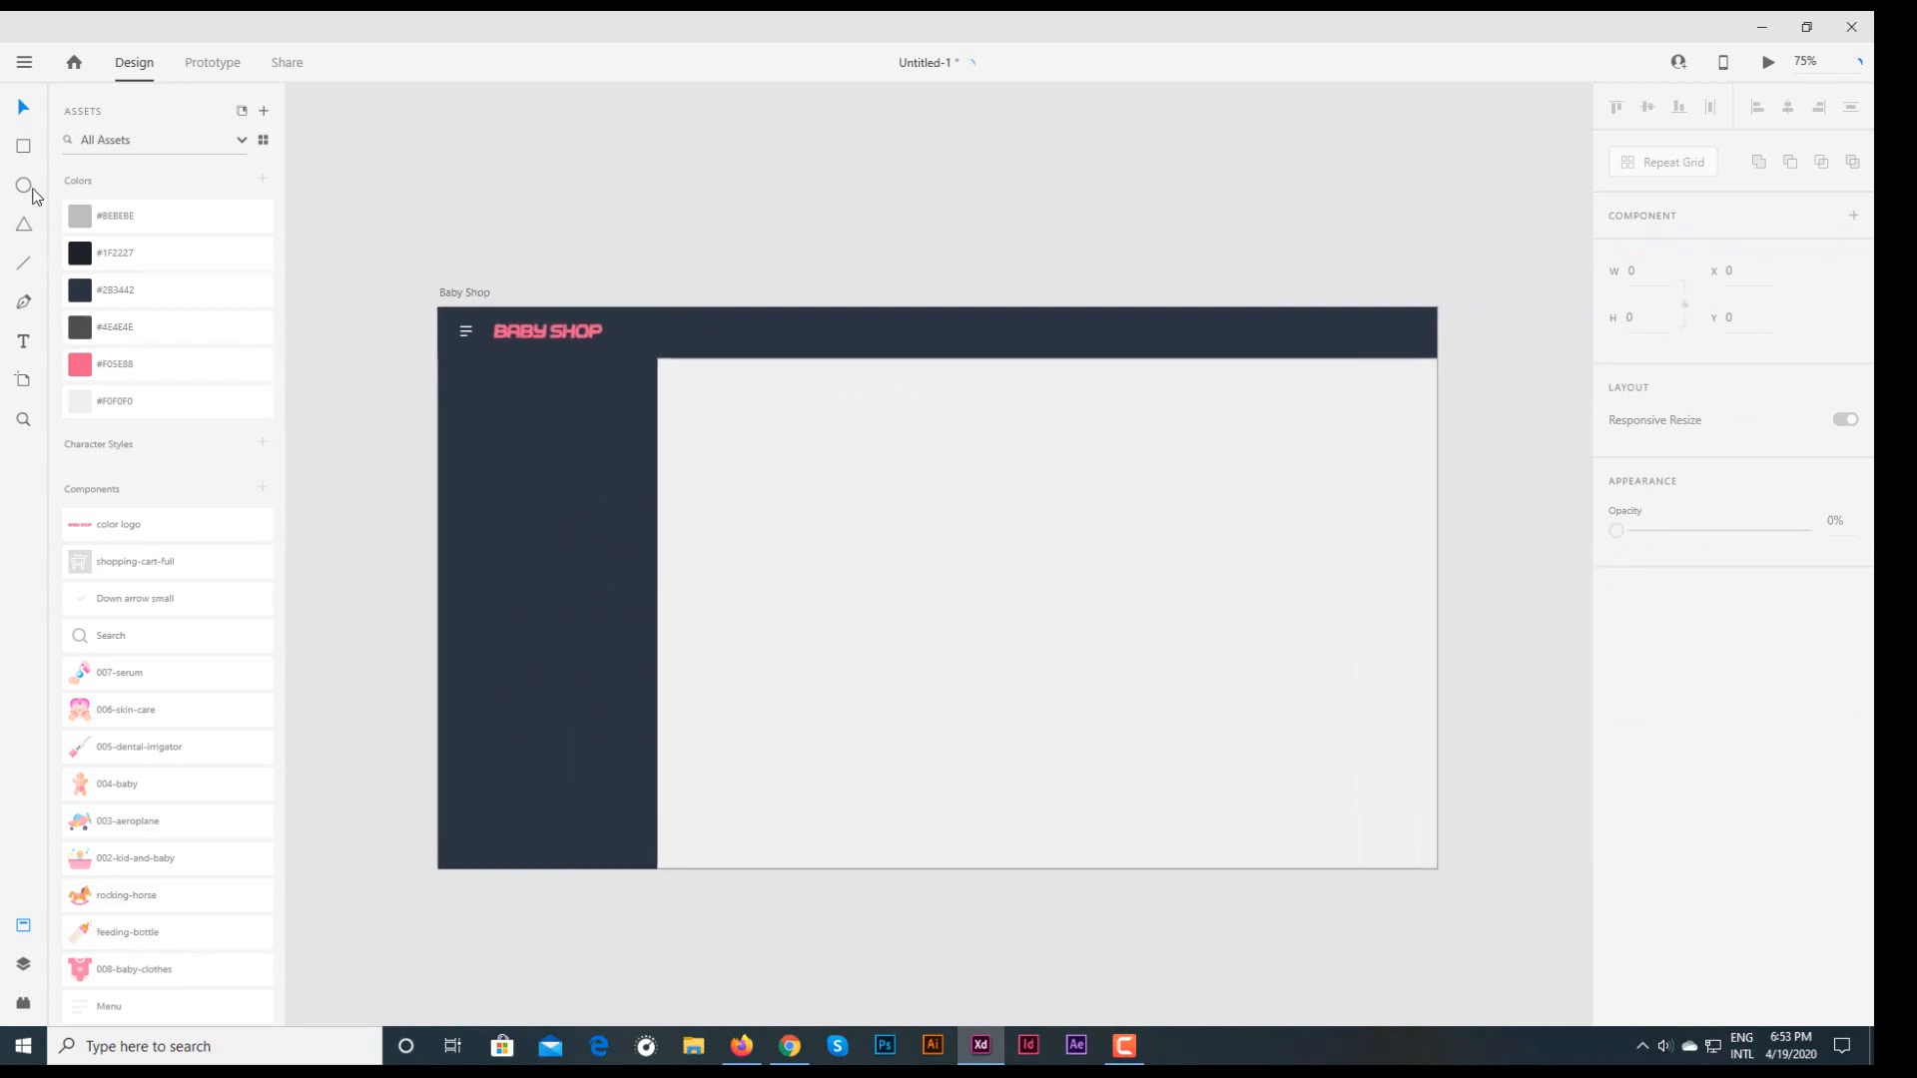
mouse_move(1330, 326)
mouse_down()
mouse_move(1363, 360)
mouse_move(1347, 336)
mouse_up()
click(1656, 774)
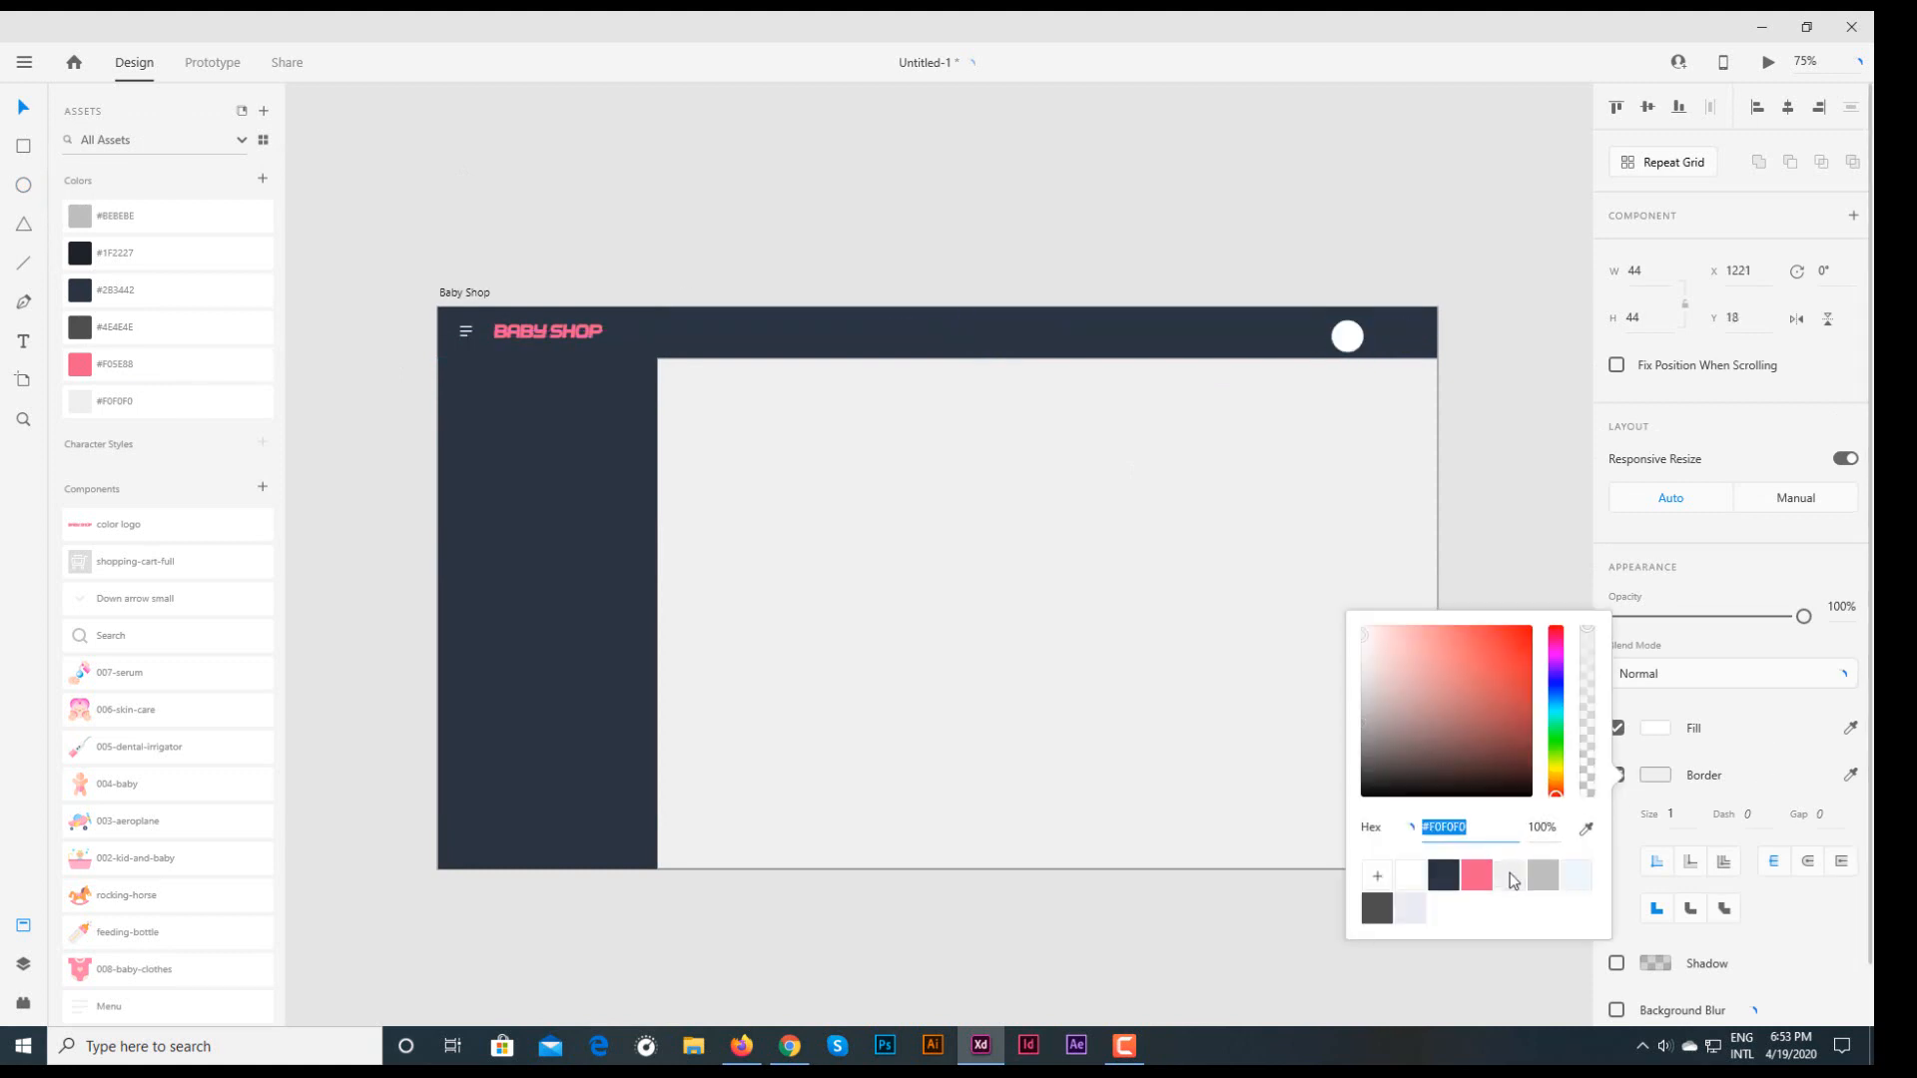
click(1509, 874)
click(1669, 814)
text(2)
key(Return)
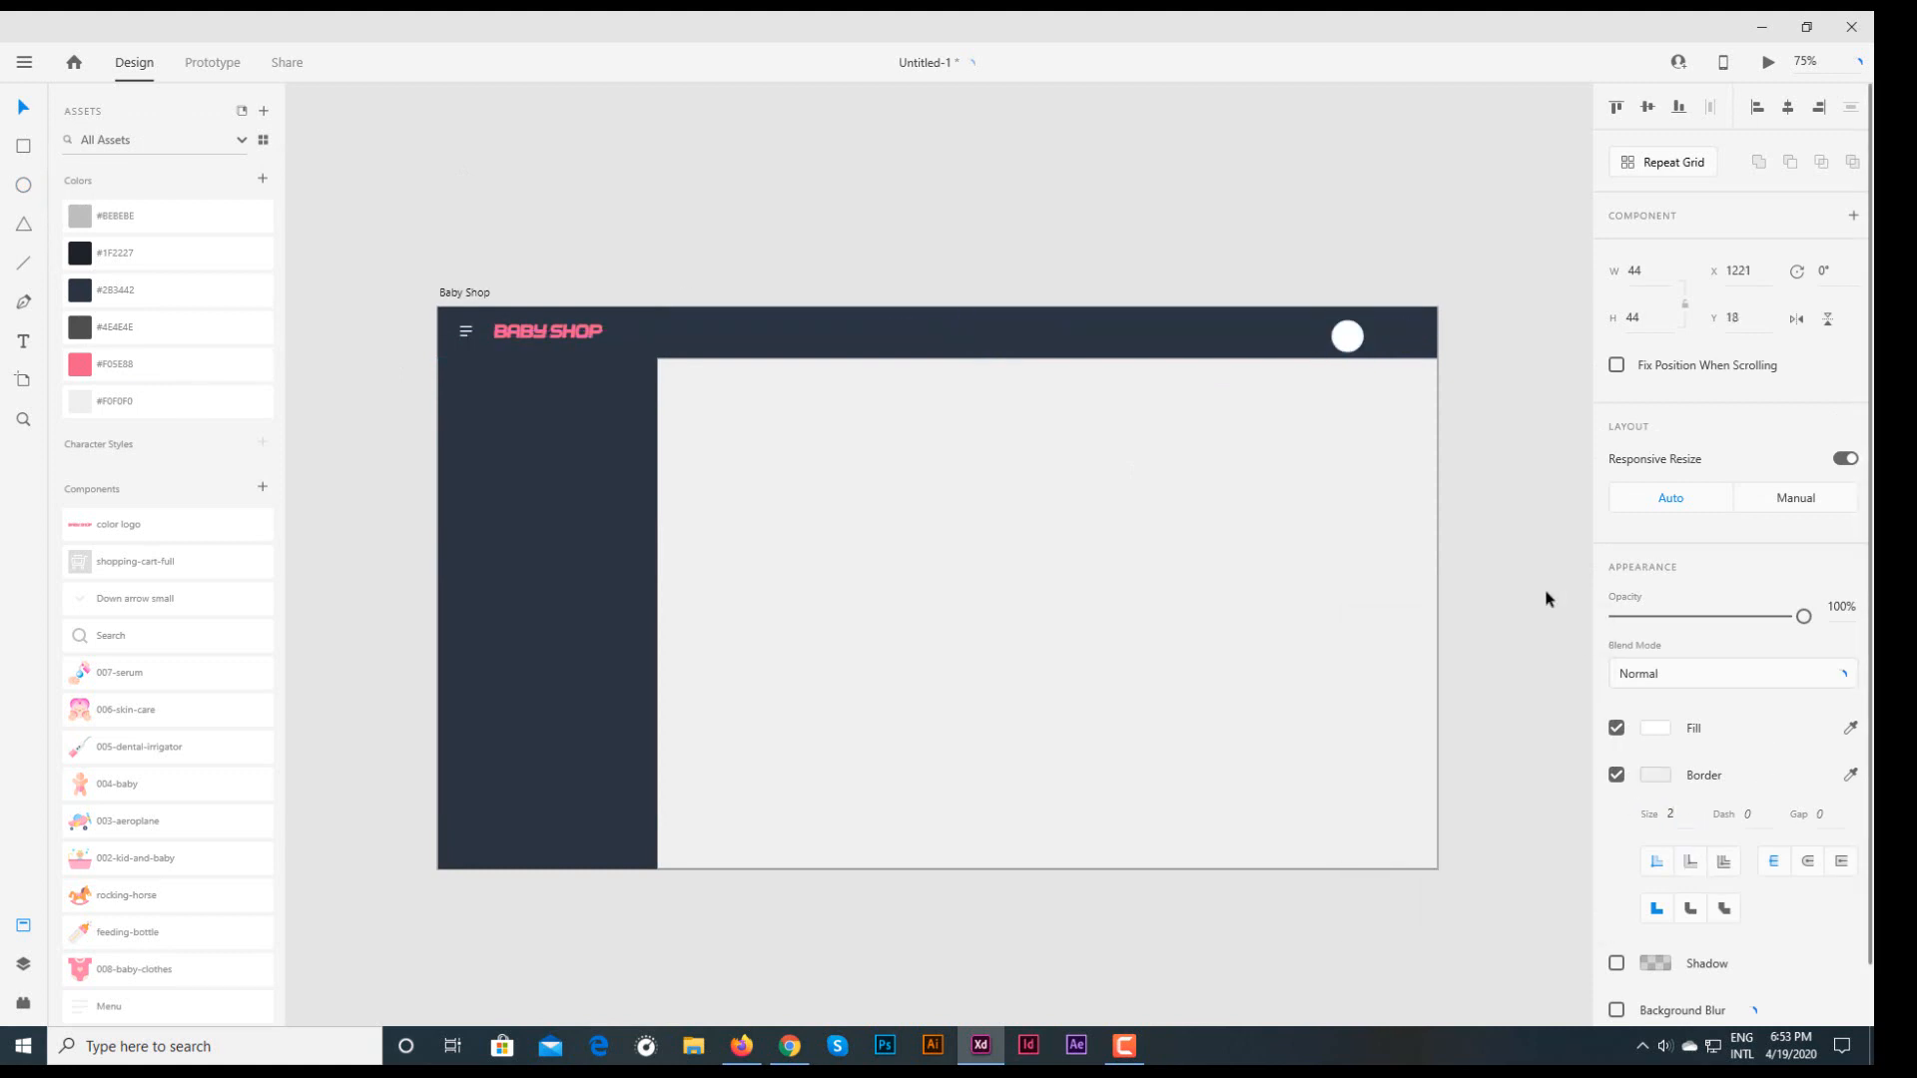
click(1547, 596)
click(1348, 336)
click(24, 967)
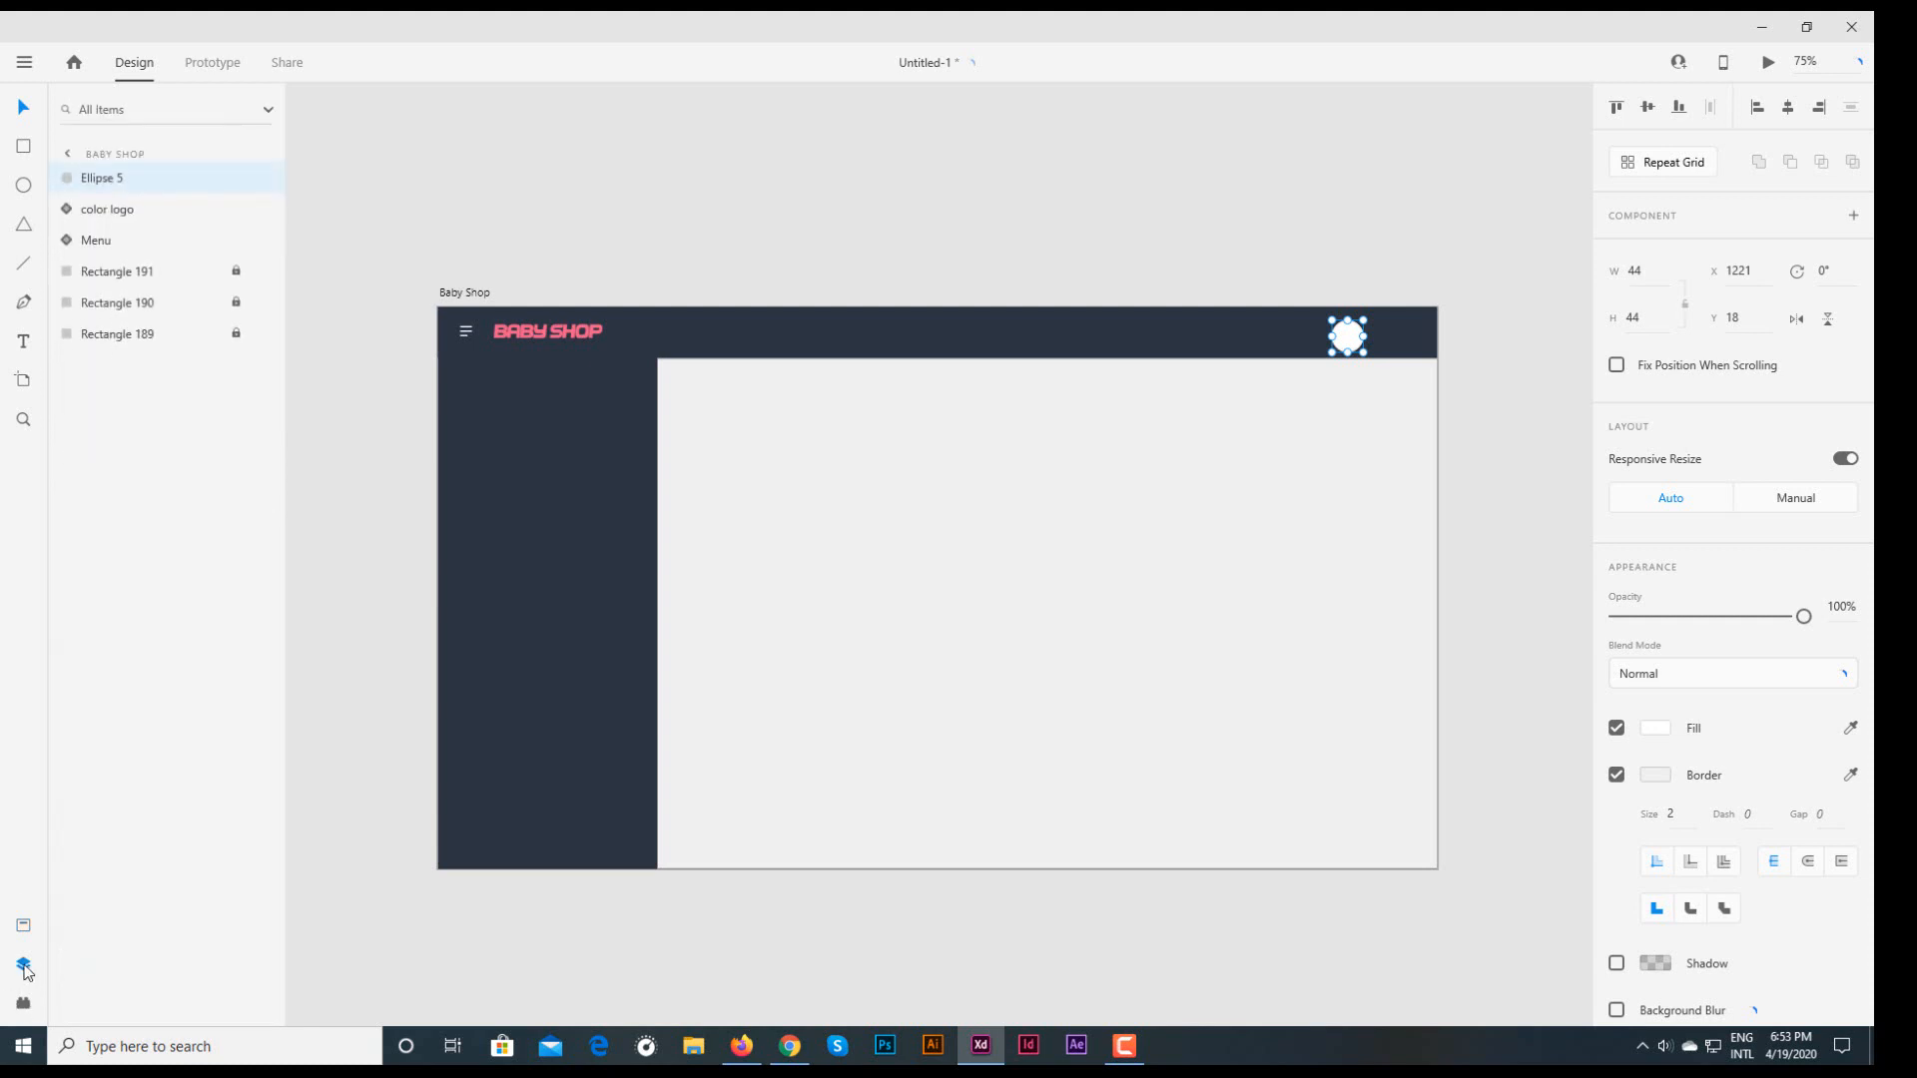
click(23, 927)
- Add the account holder's full name as white Poppins Medium 14 text beside the header circle
click(22, 343)
click(1388, 337)
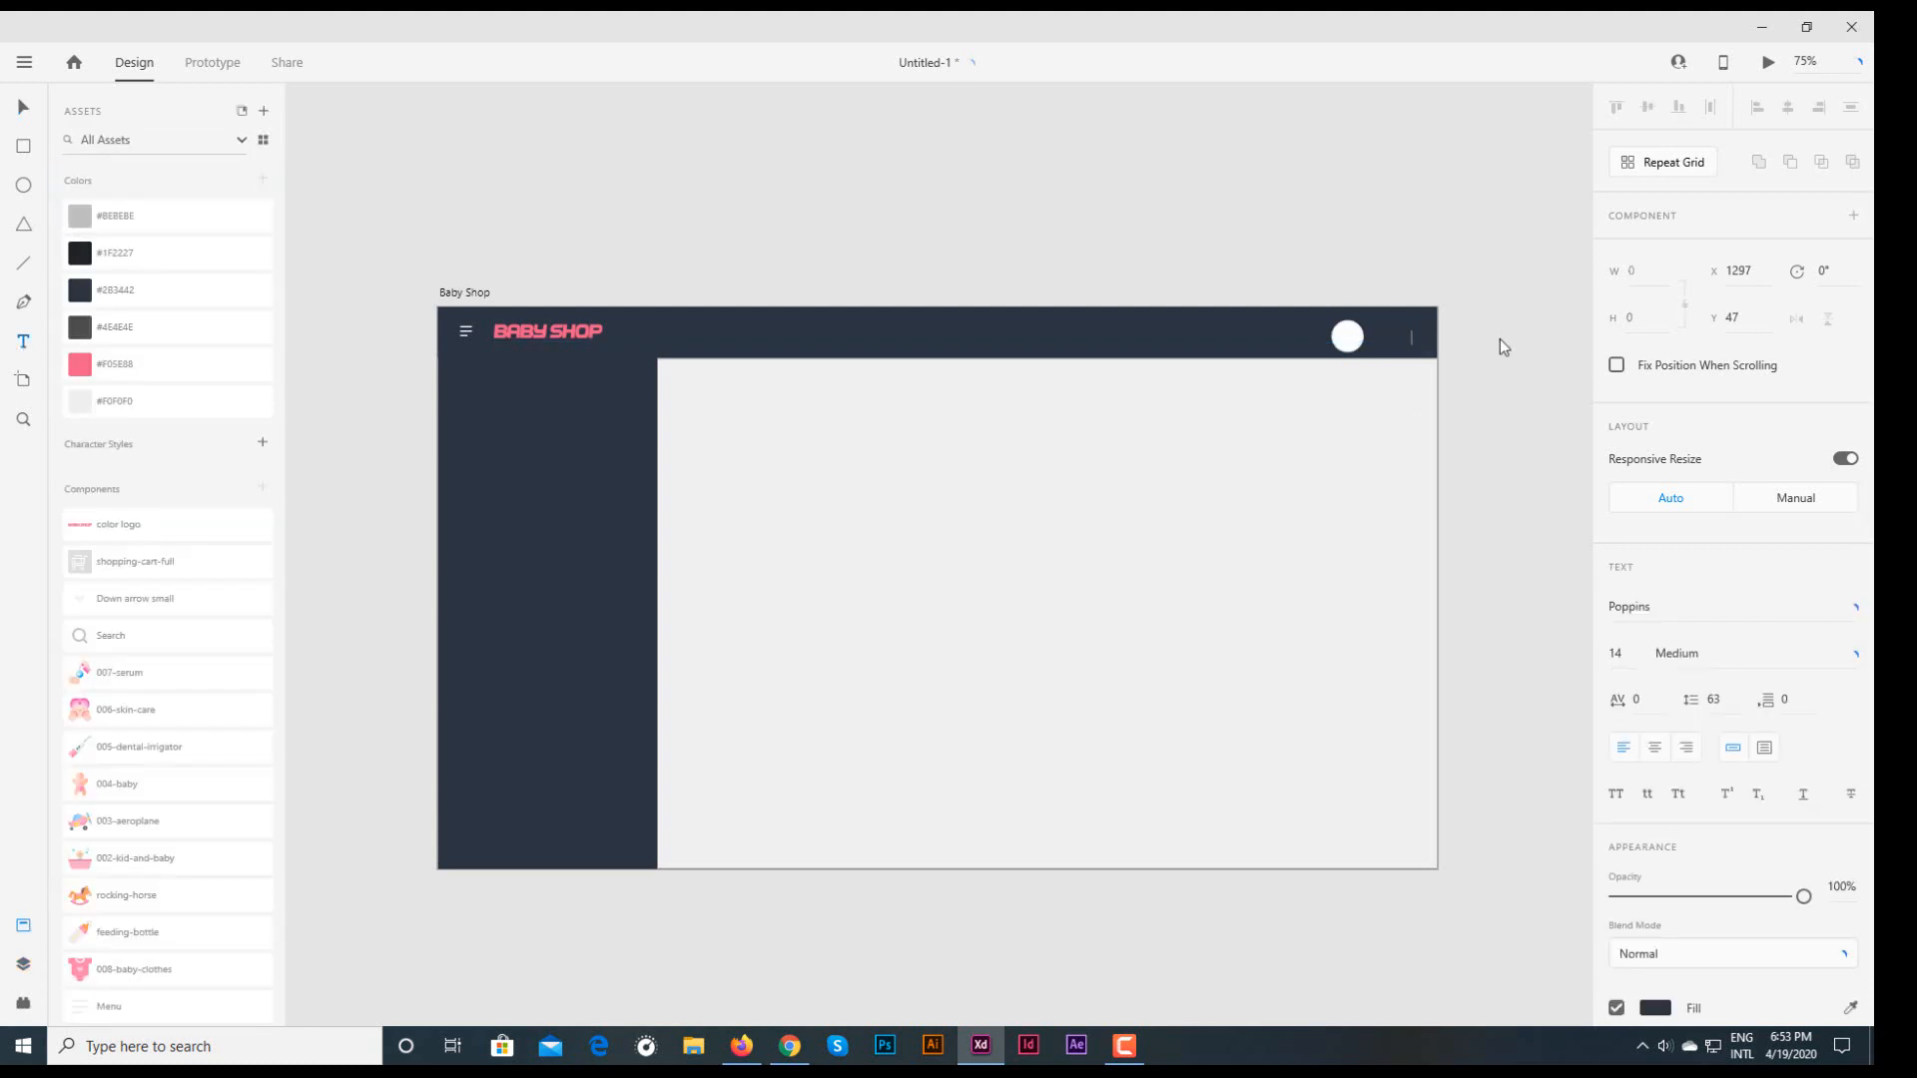
key(Escape)
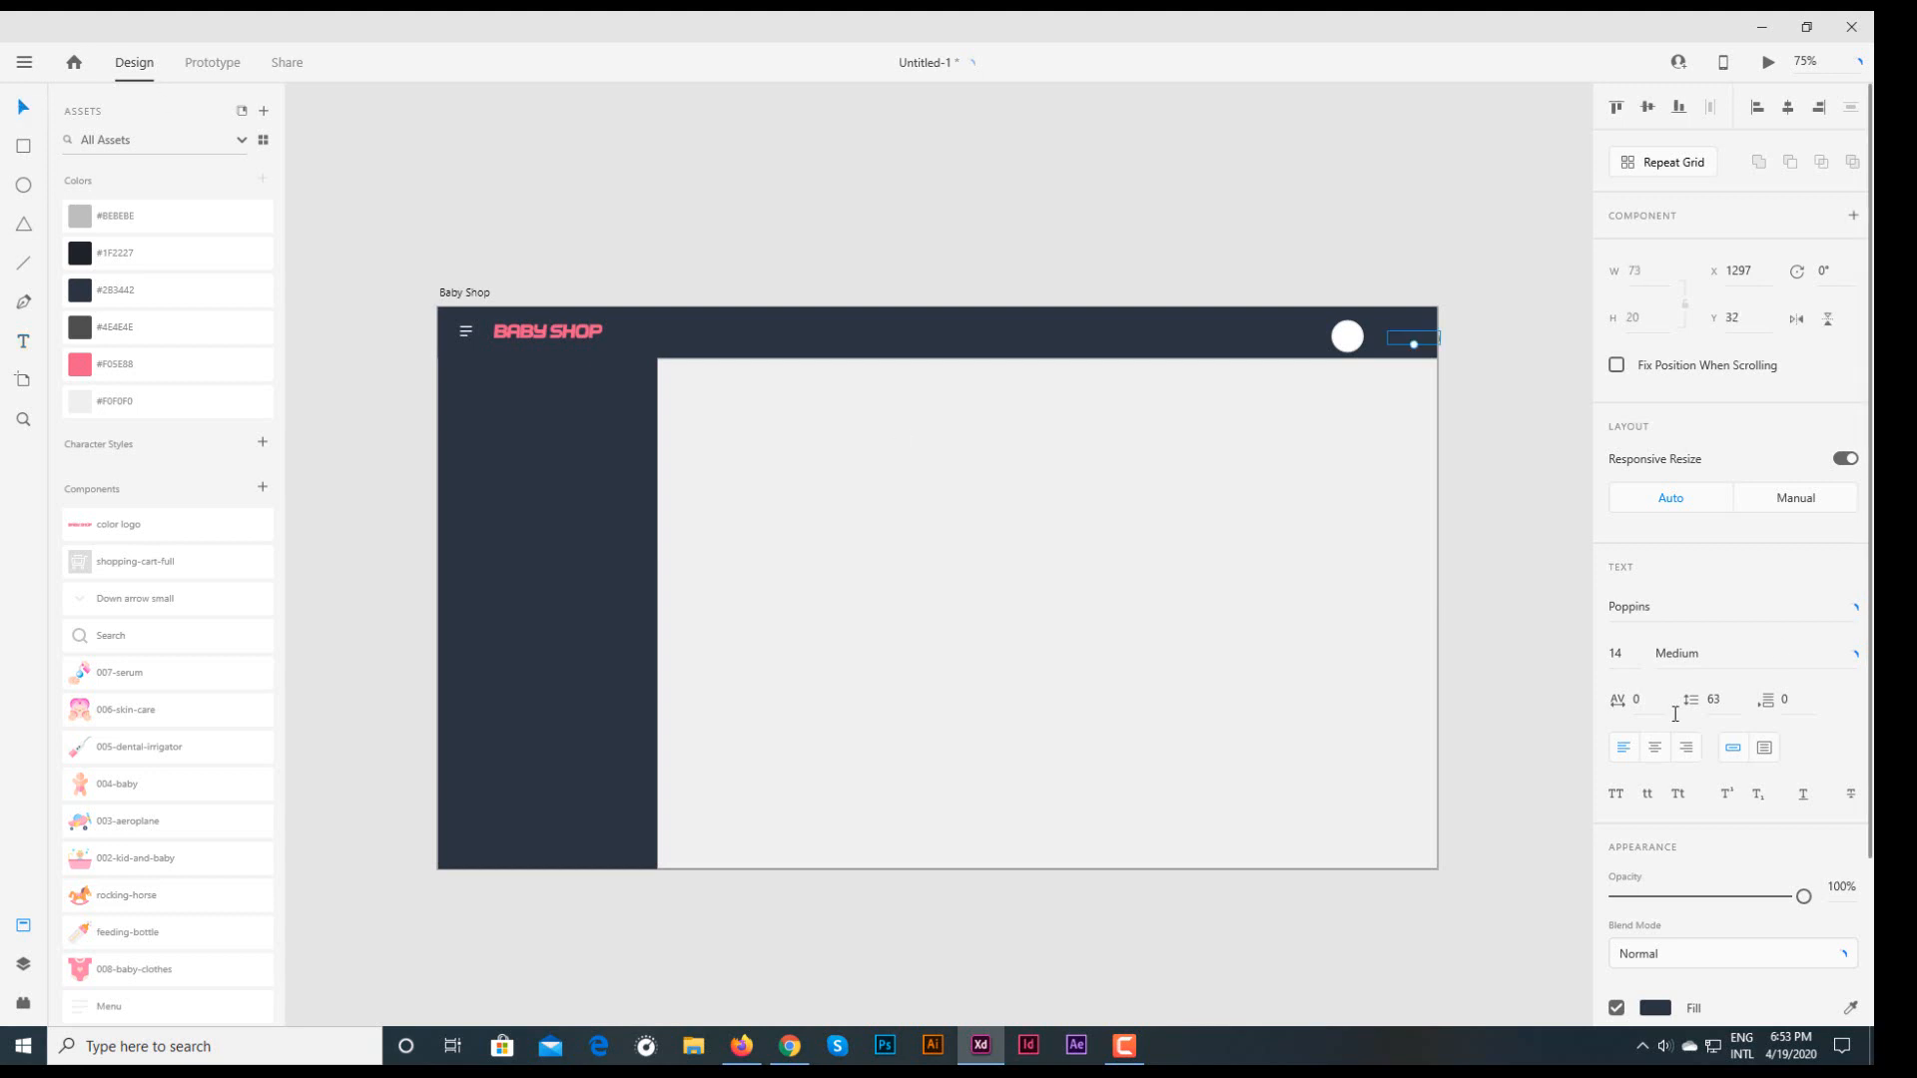
scroll(1733, 599, down, 3)
click(1658, 805)
click(1410, 904)
click(1528, 399)
- Move the circle to X 1172 and the name text to X 1229 in the header
drag(1346, 337, 1311, 337)
drag(1422, 341, 1373, 340)
click(1475, 333)
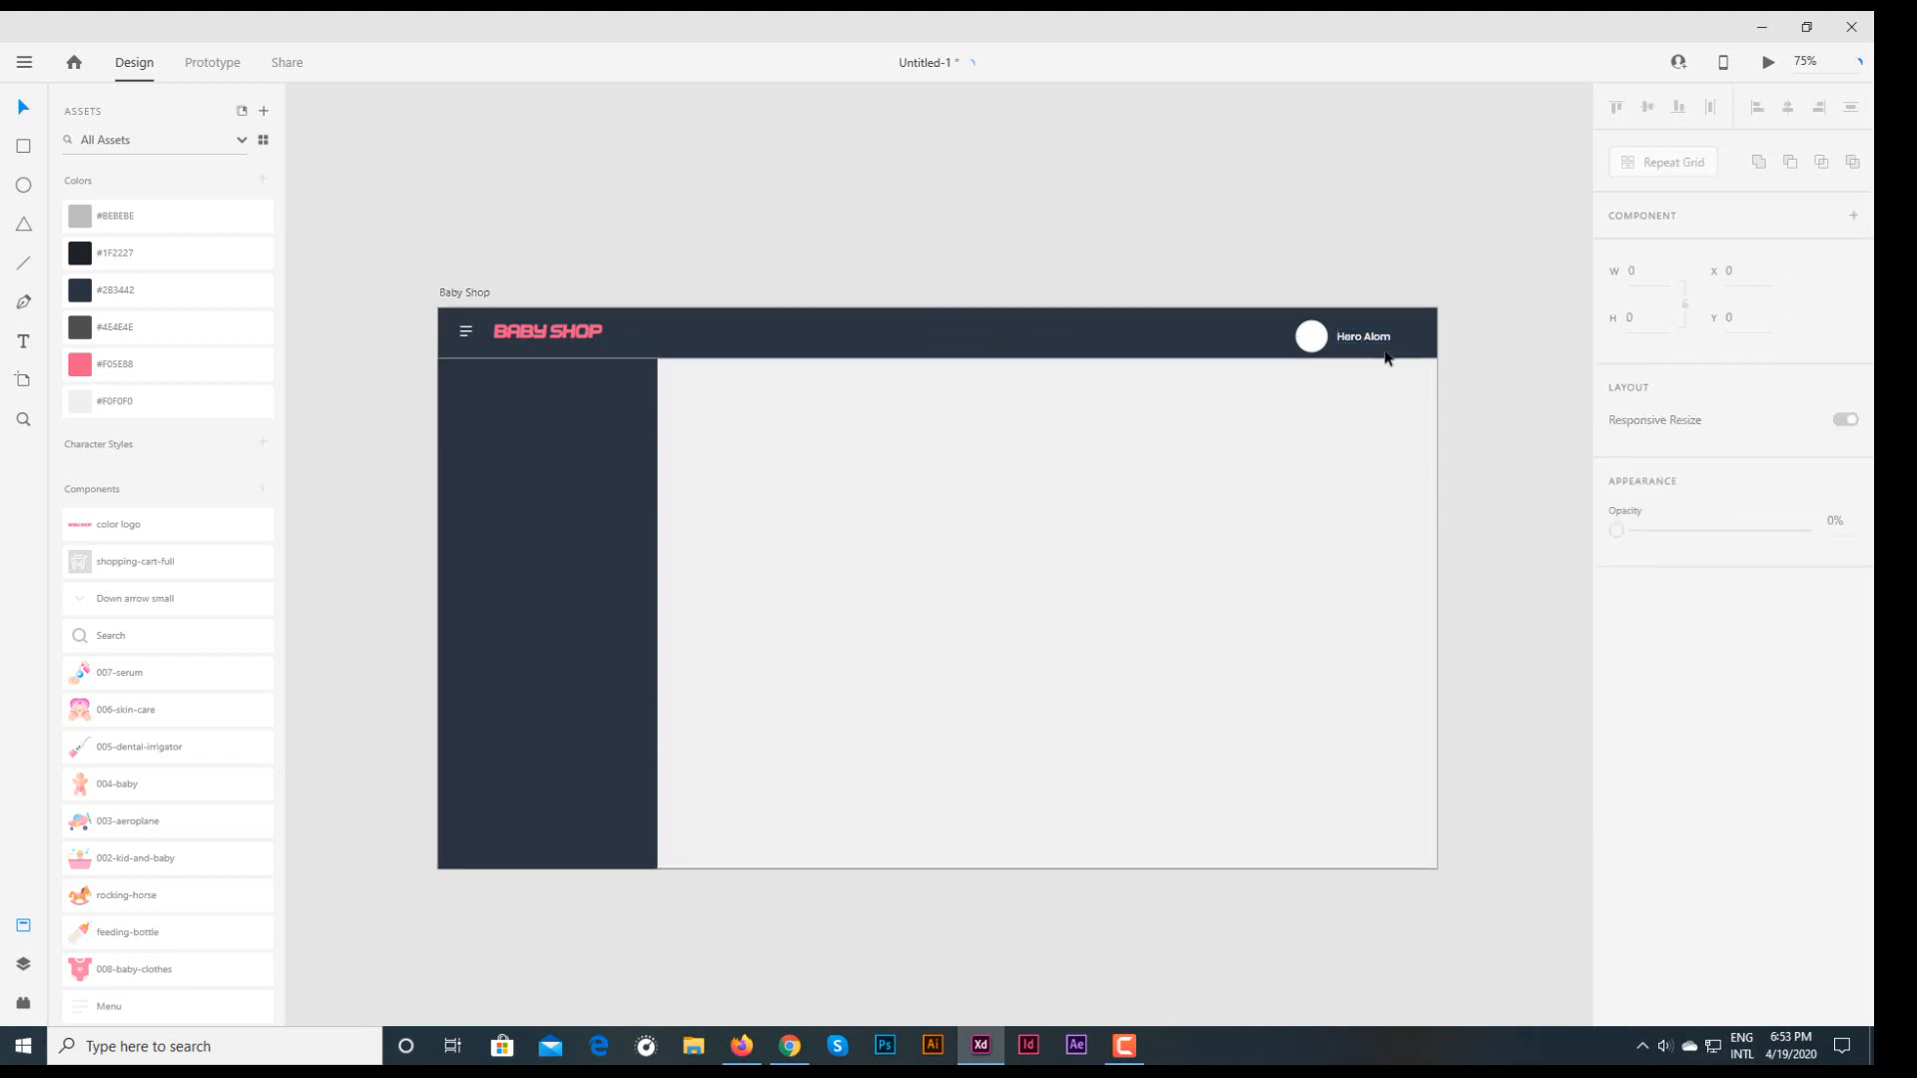
click(1374, 340)
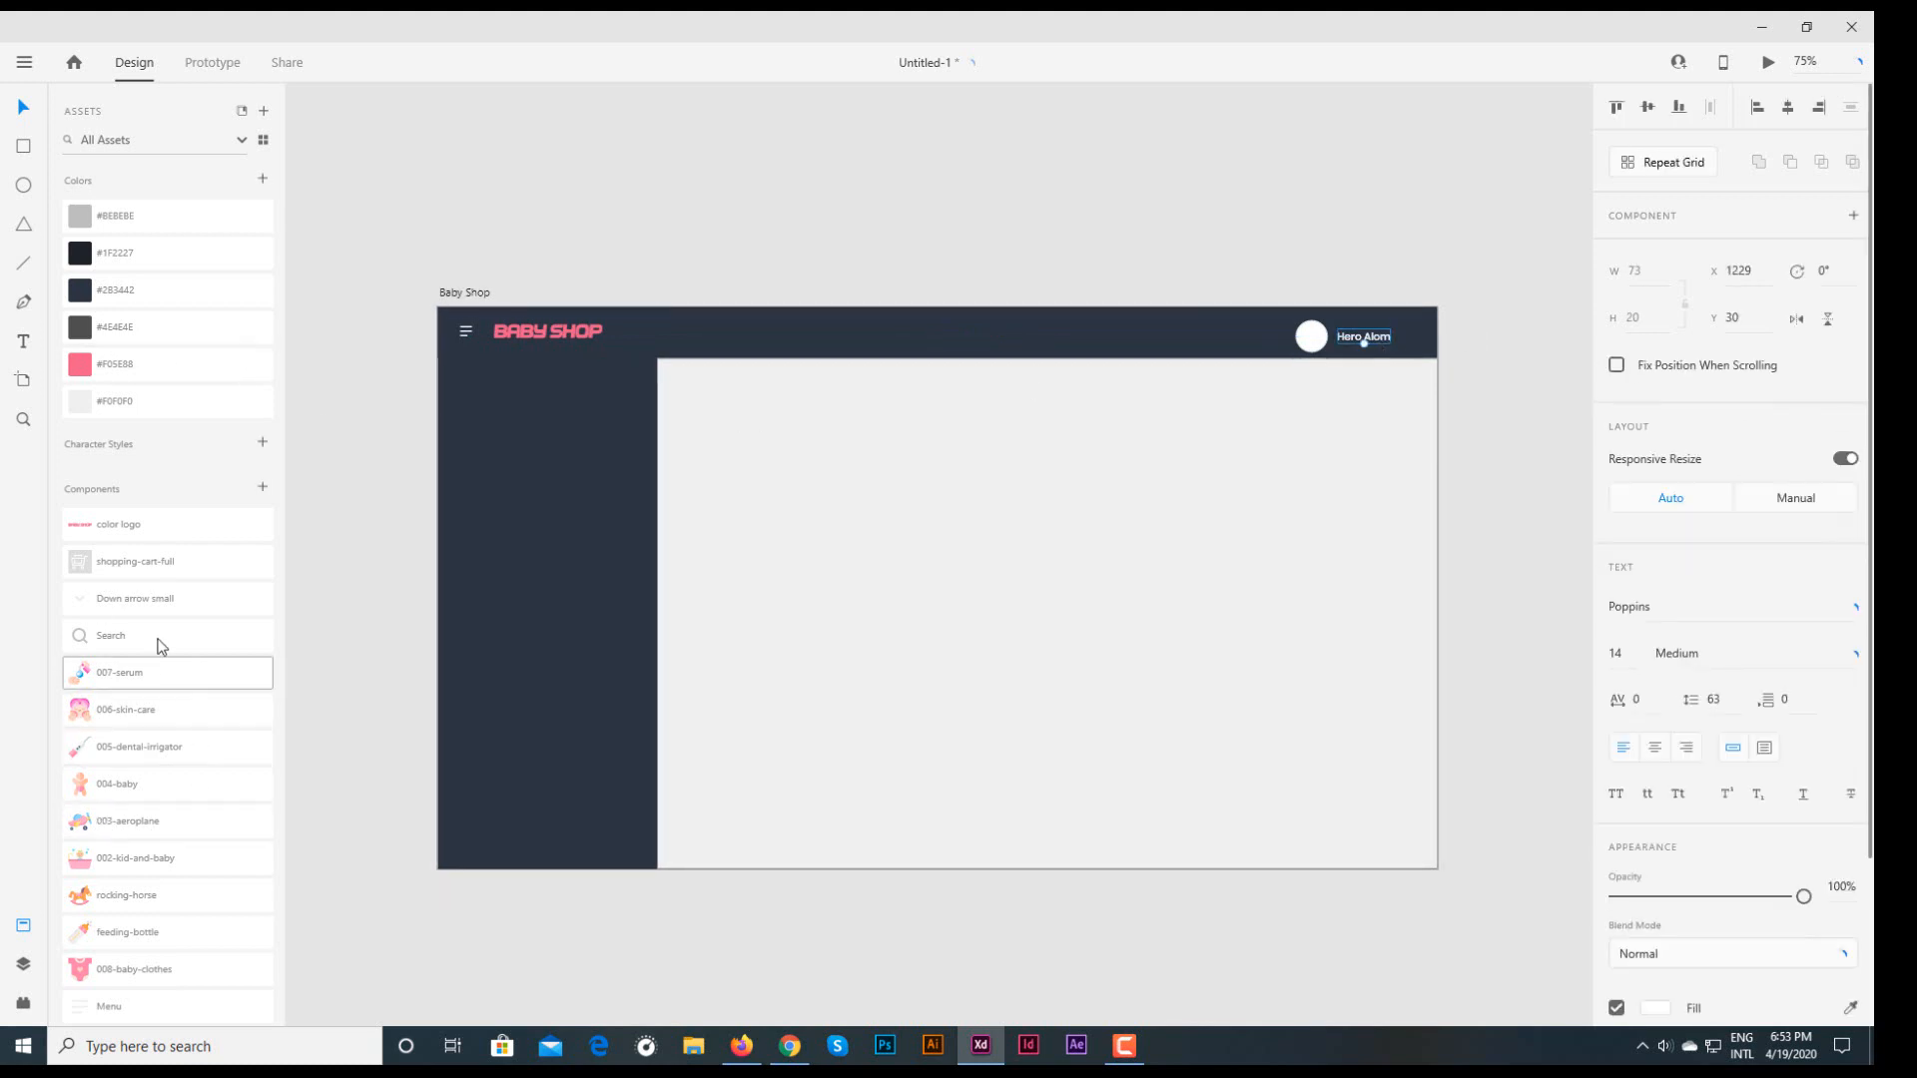
- Place the Down arrow small component after the name text in the header, at about X 1335
drag(116, 599, 1422, 339)
scroll(1422, 340, up, 5)
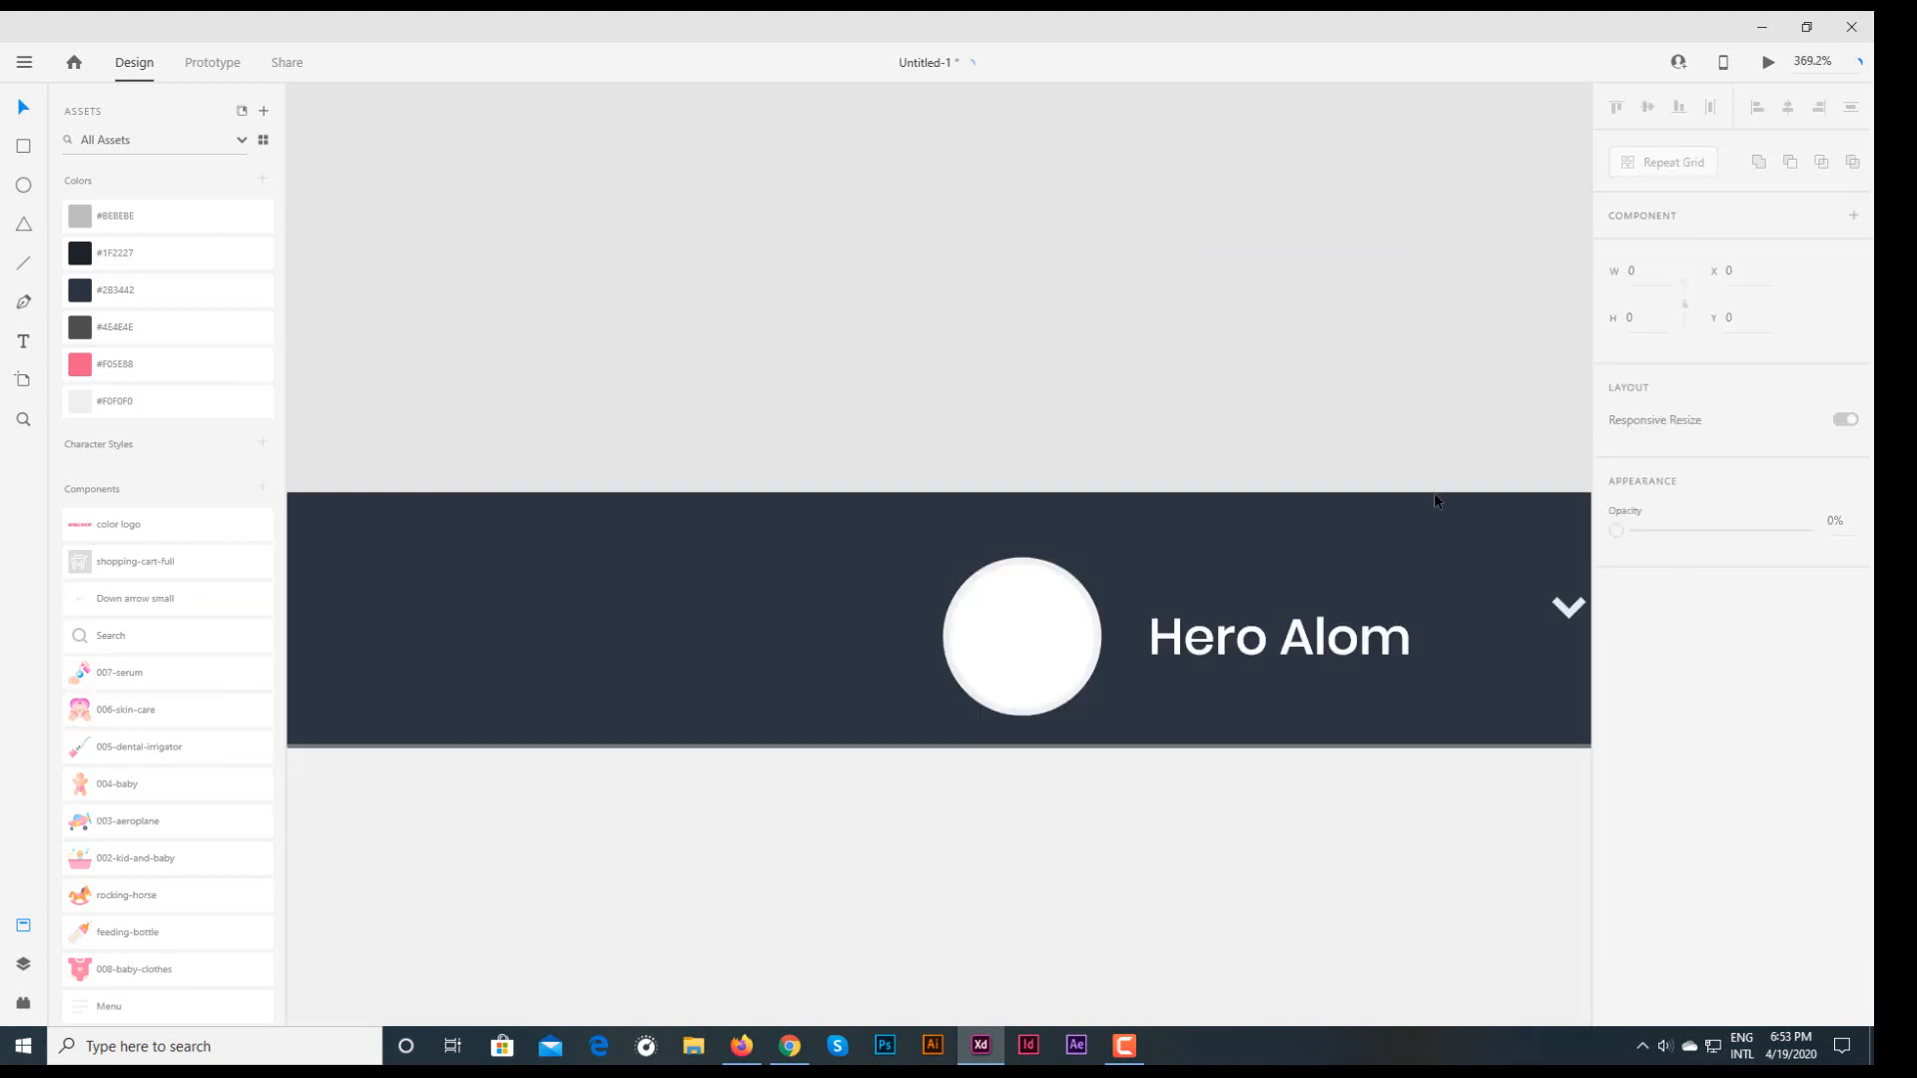
drag(1355, 456, 1333, 468)
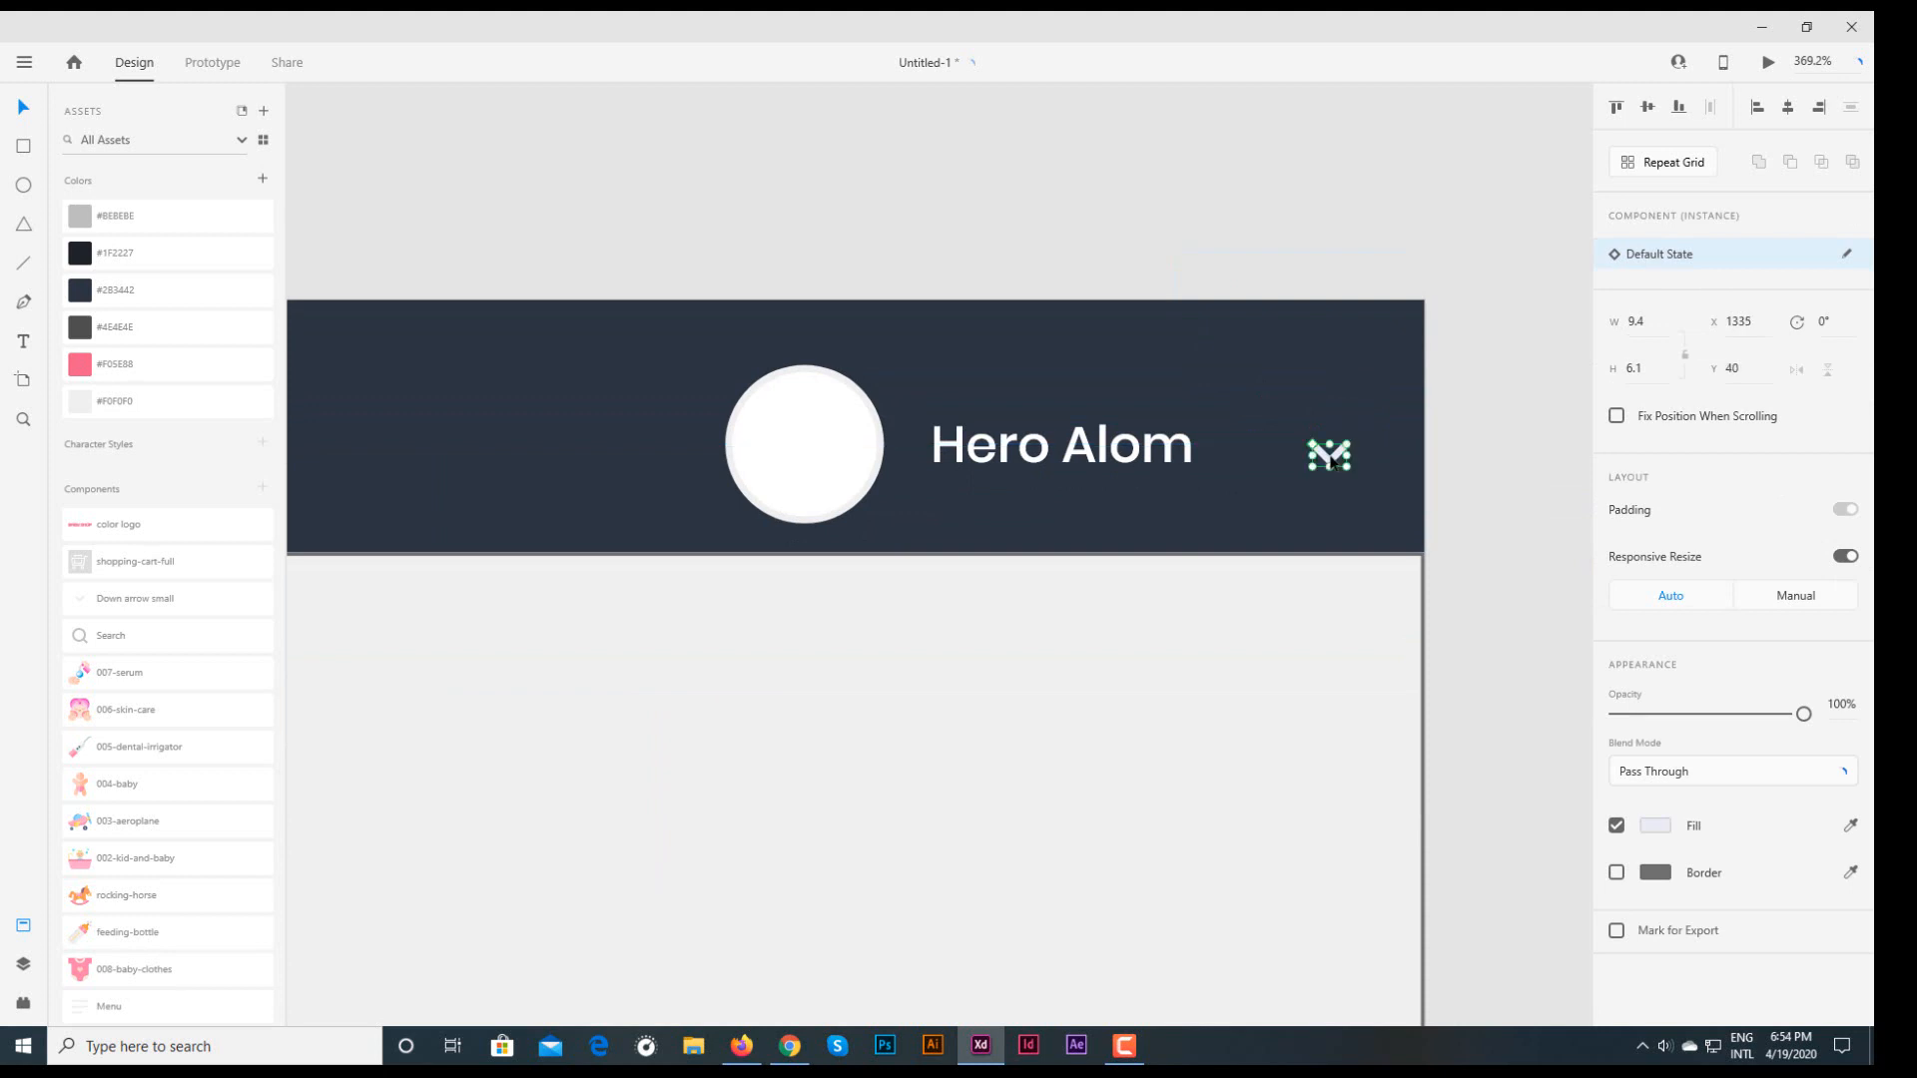
- Align the circle, name text and down arrow on their vertical middles and nudge them up 4 px
shift+click(1098, 445)
shift+click(847, 463)
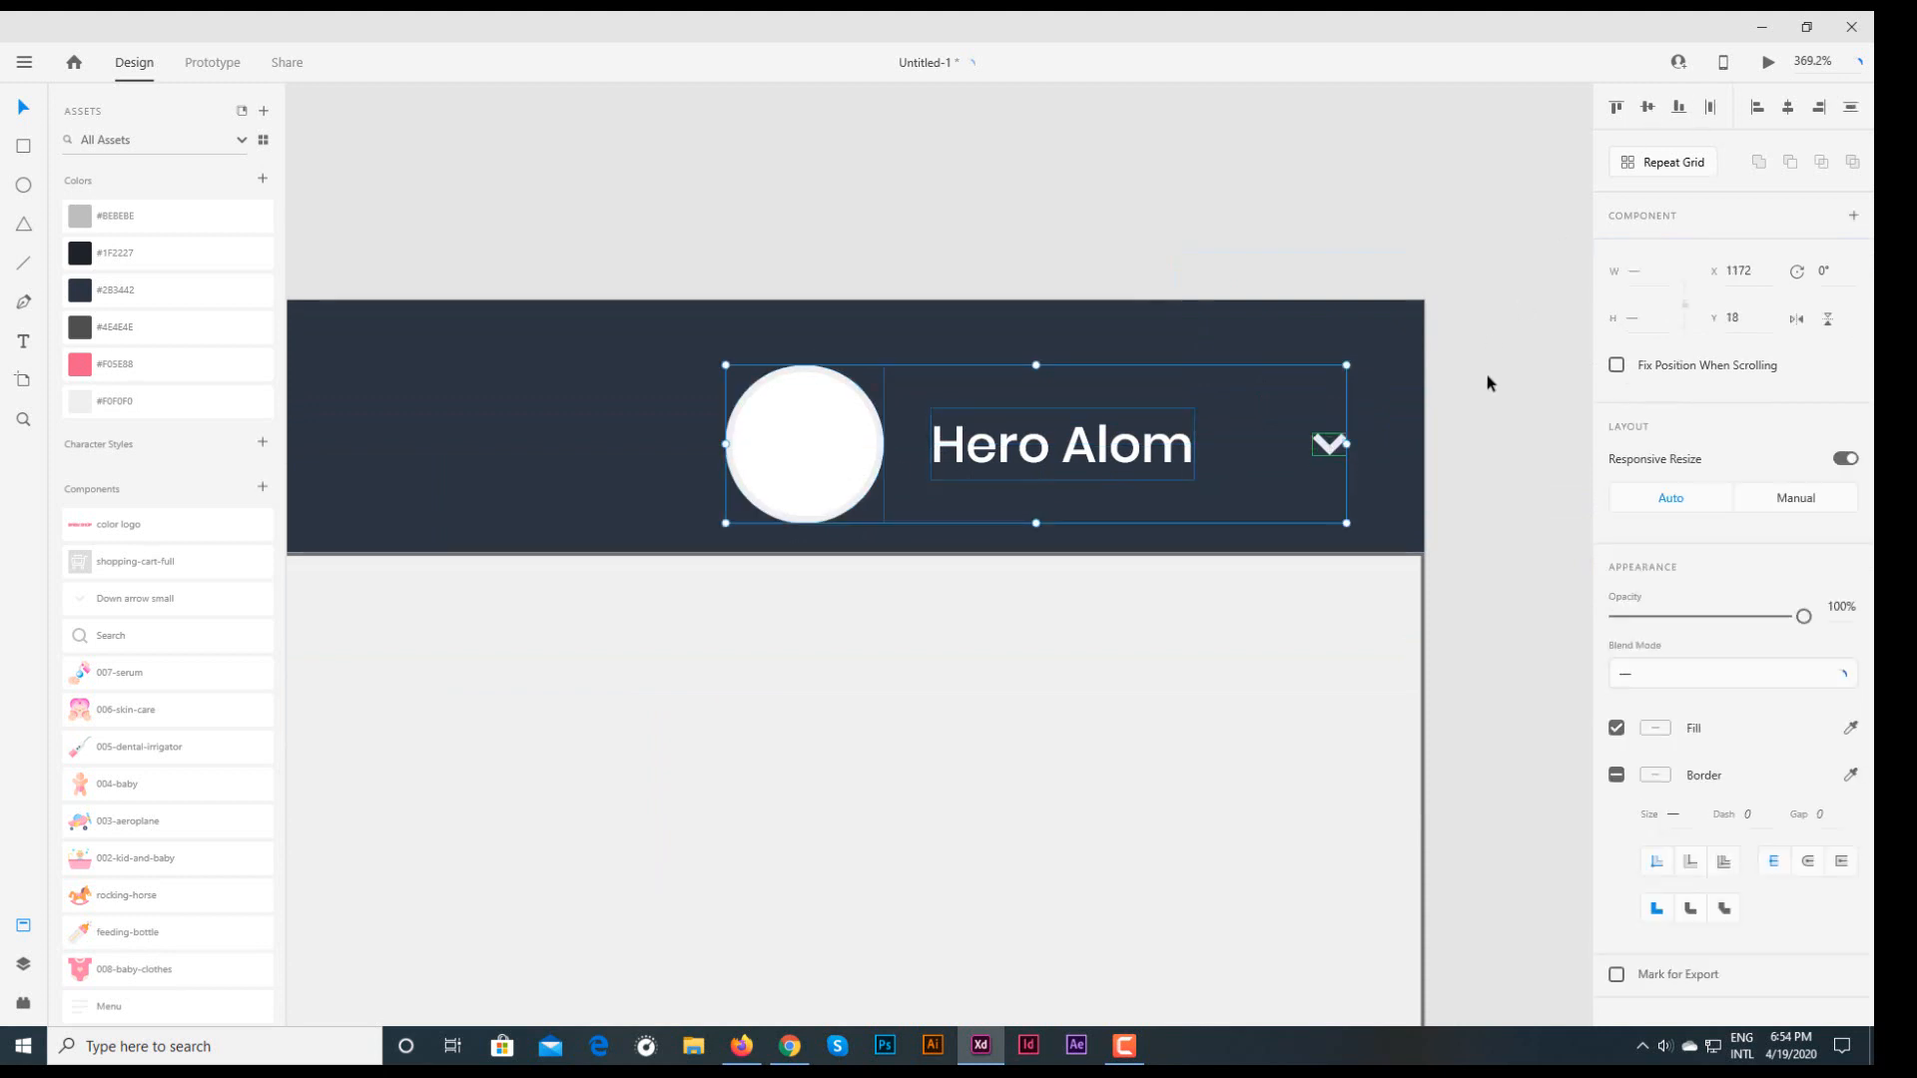
key(Up)
key(Up)
key(Up)
key(Up)
click(1397, 404)
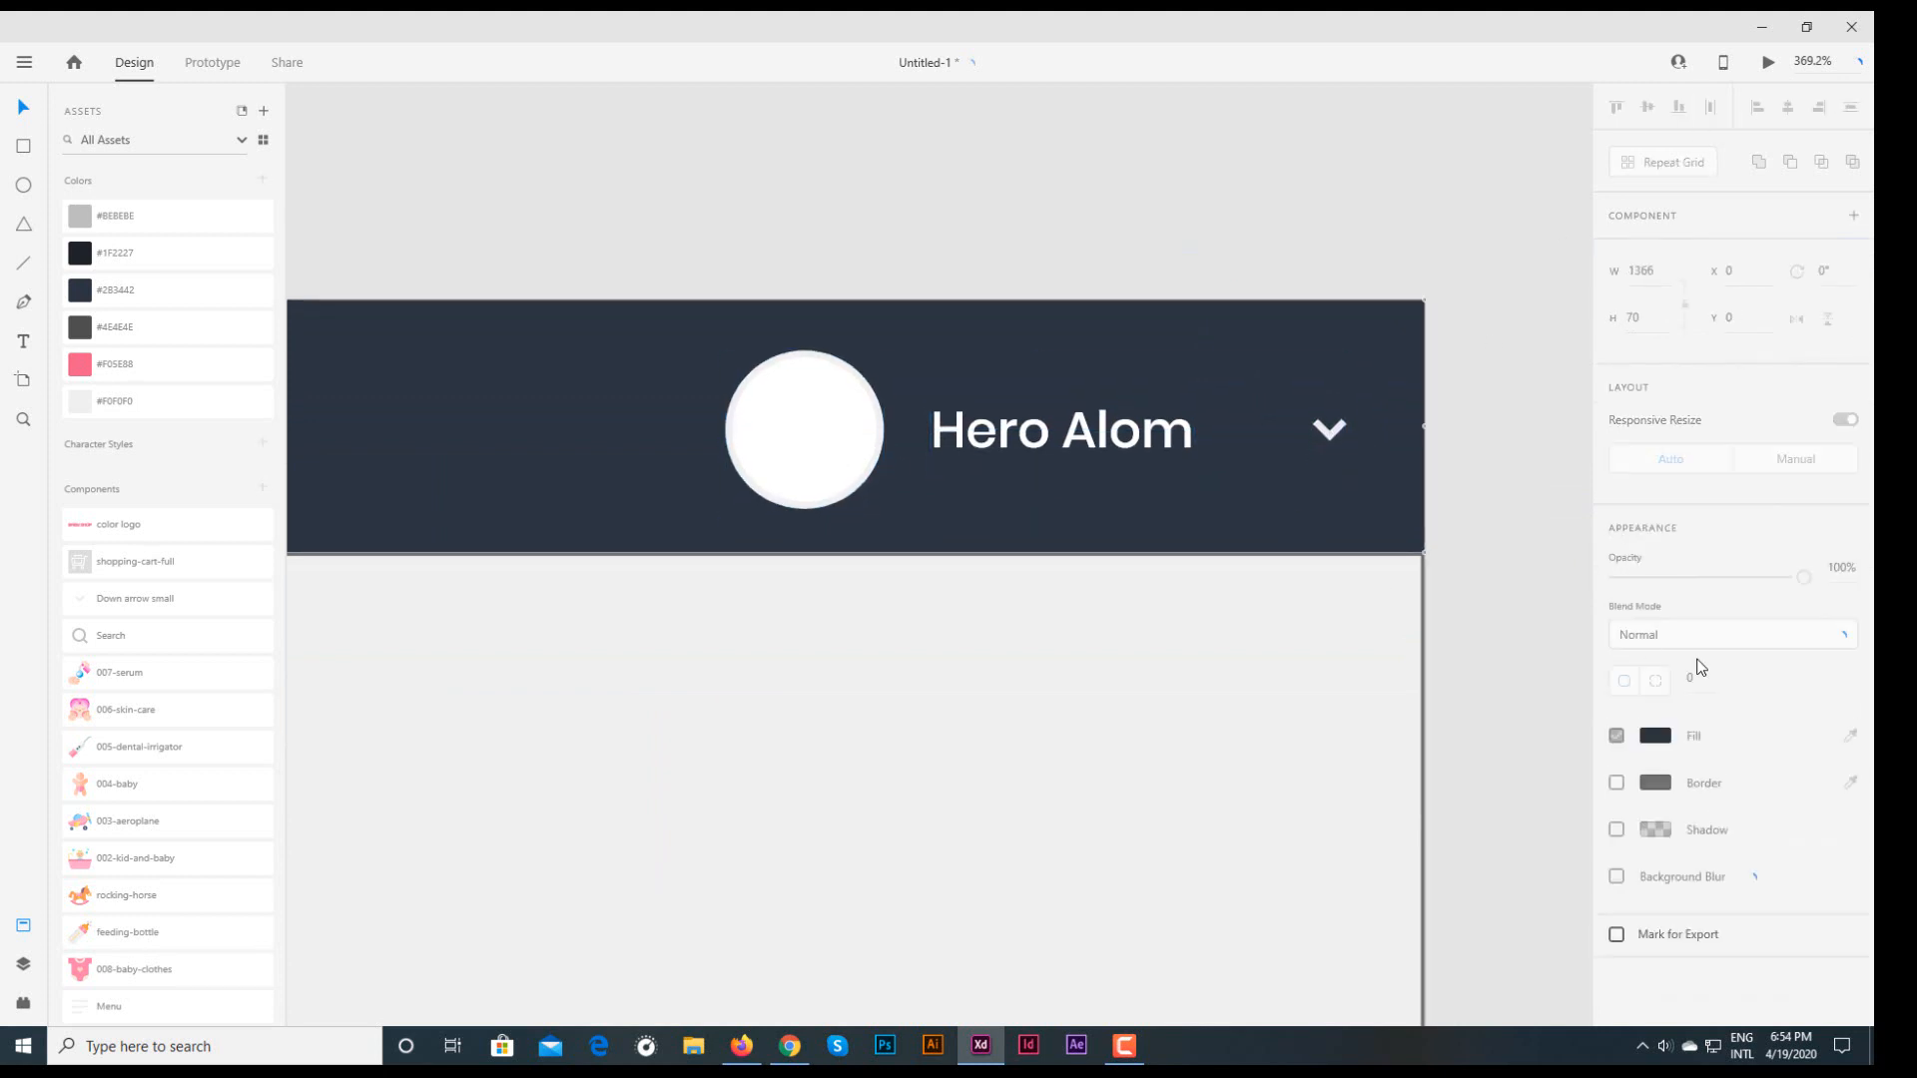
- Fill the header circle with an avatar photo using the UI Faces plugin
click(1497, 611)
scroll(1241, 560, down, 10)
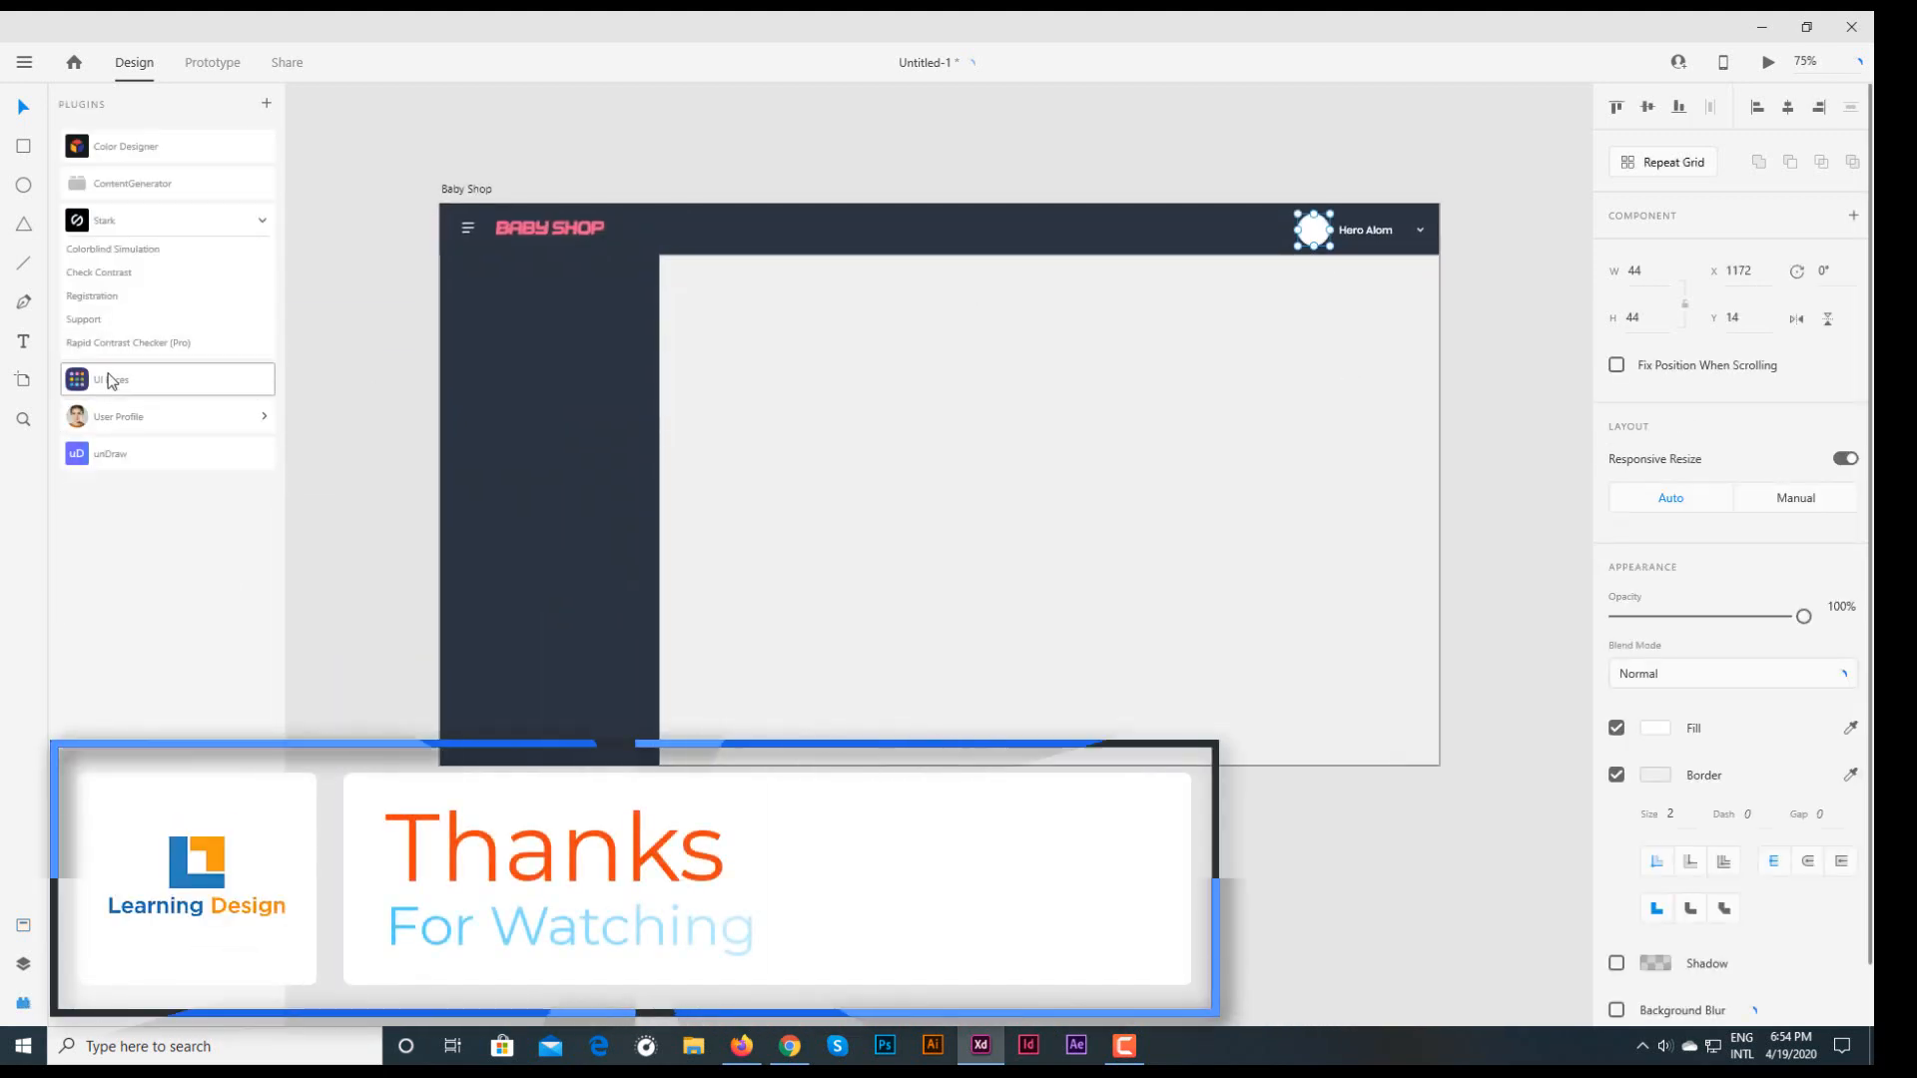
click(110, 381)
click(227, 212)
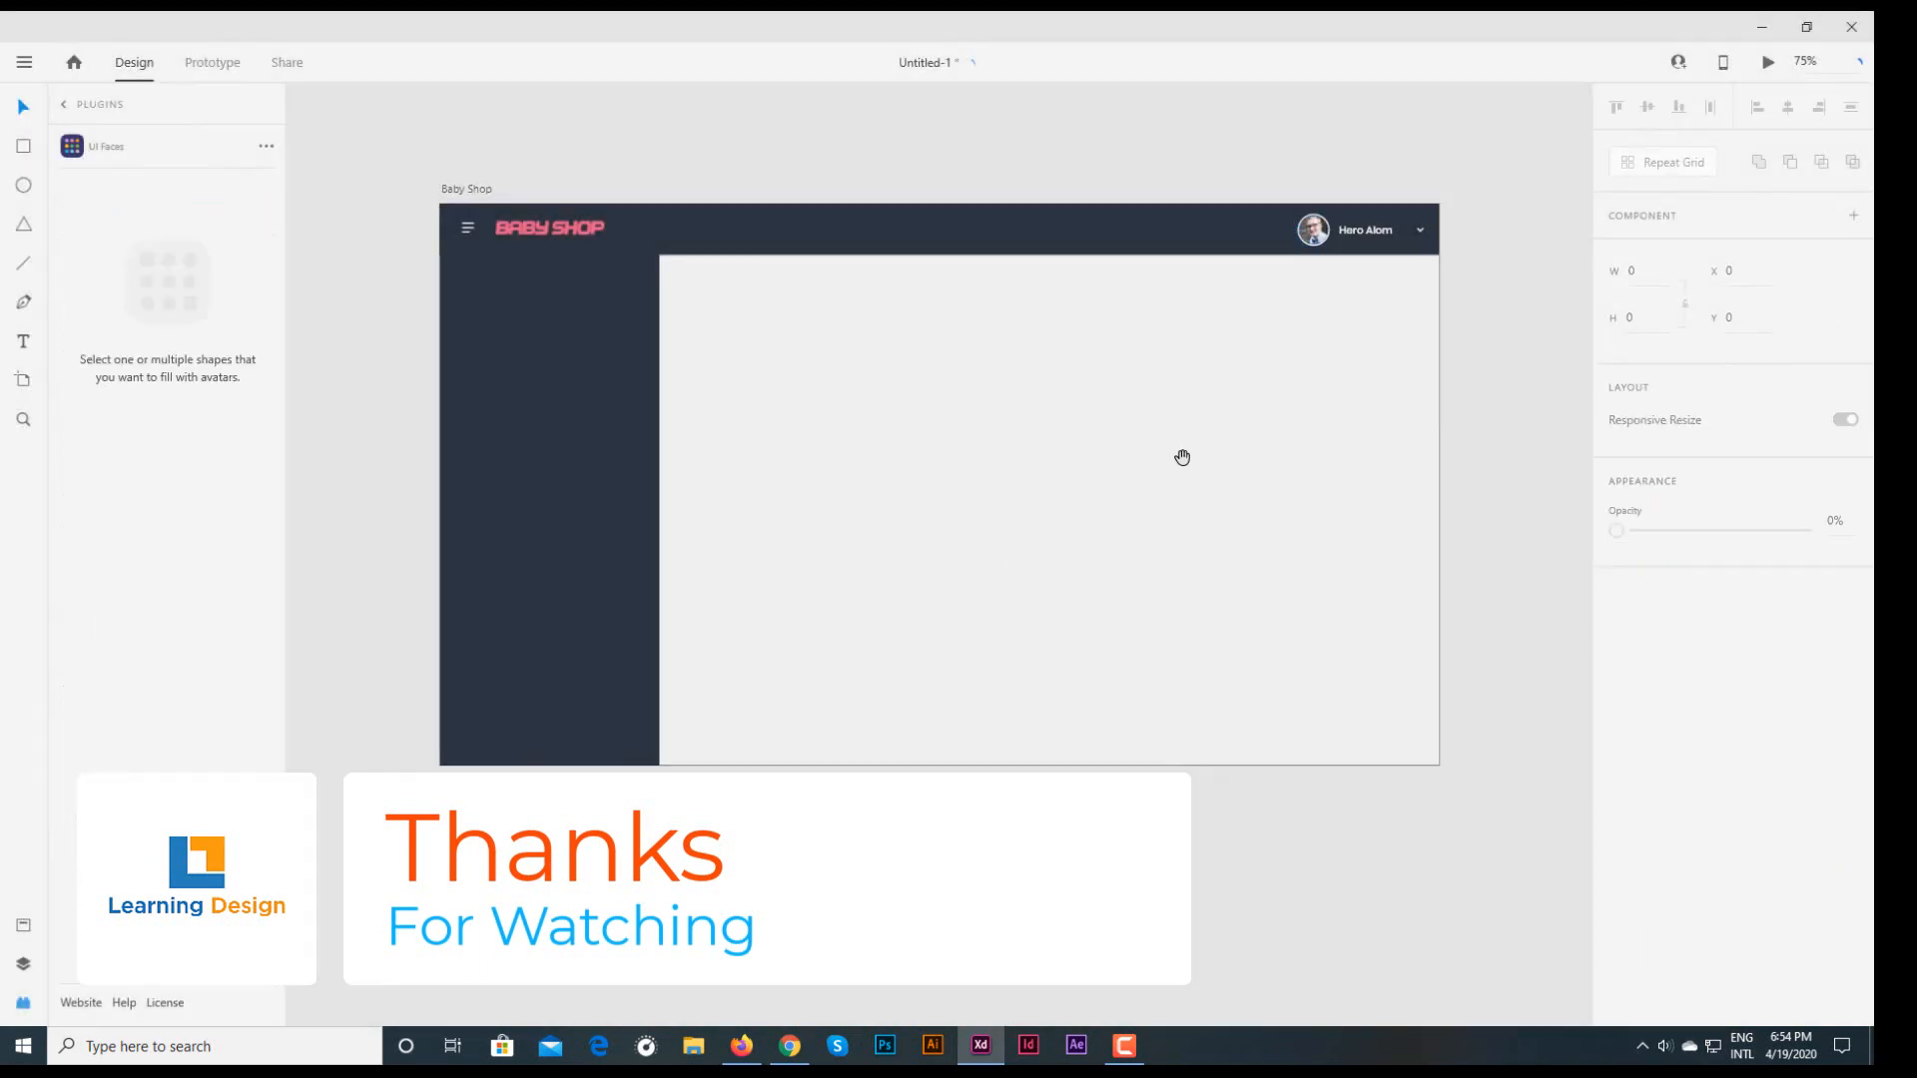
- Place the shopping-cart-full component in the header just left of the avatar circle
drag(1182, 457, 1164, 500)
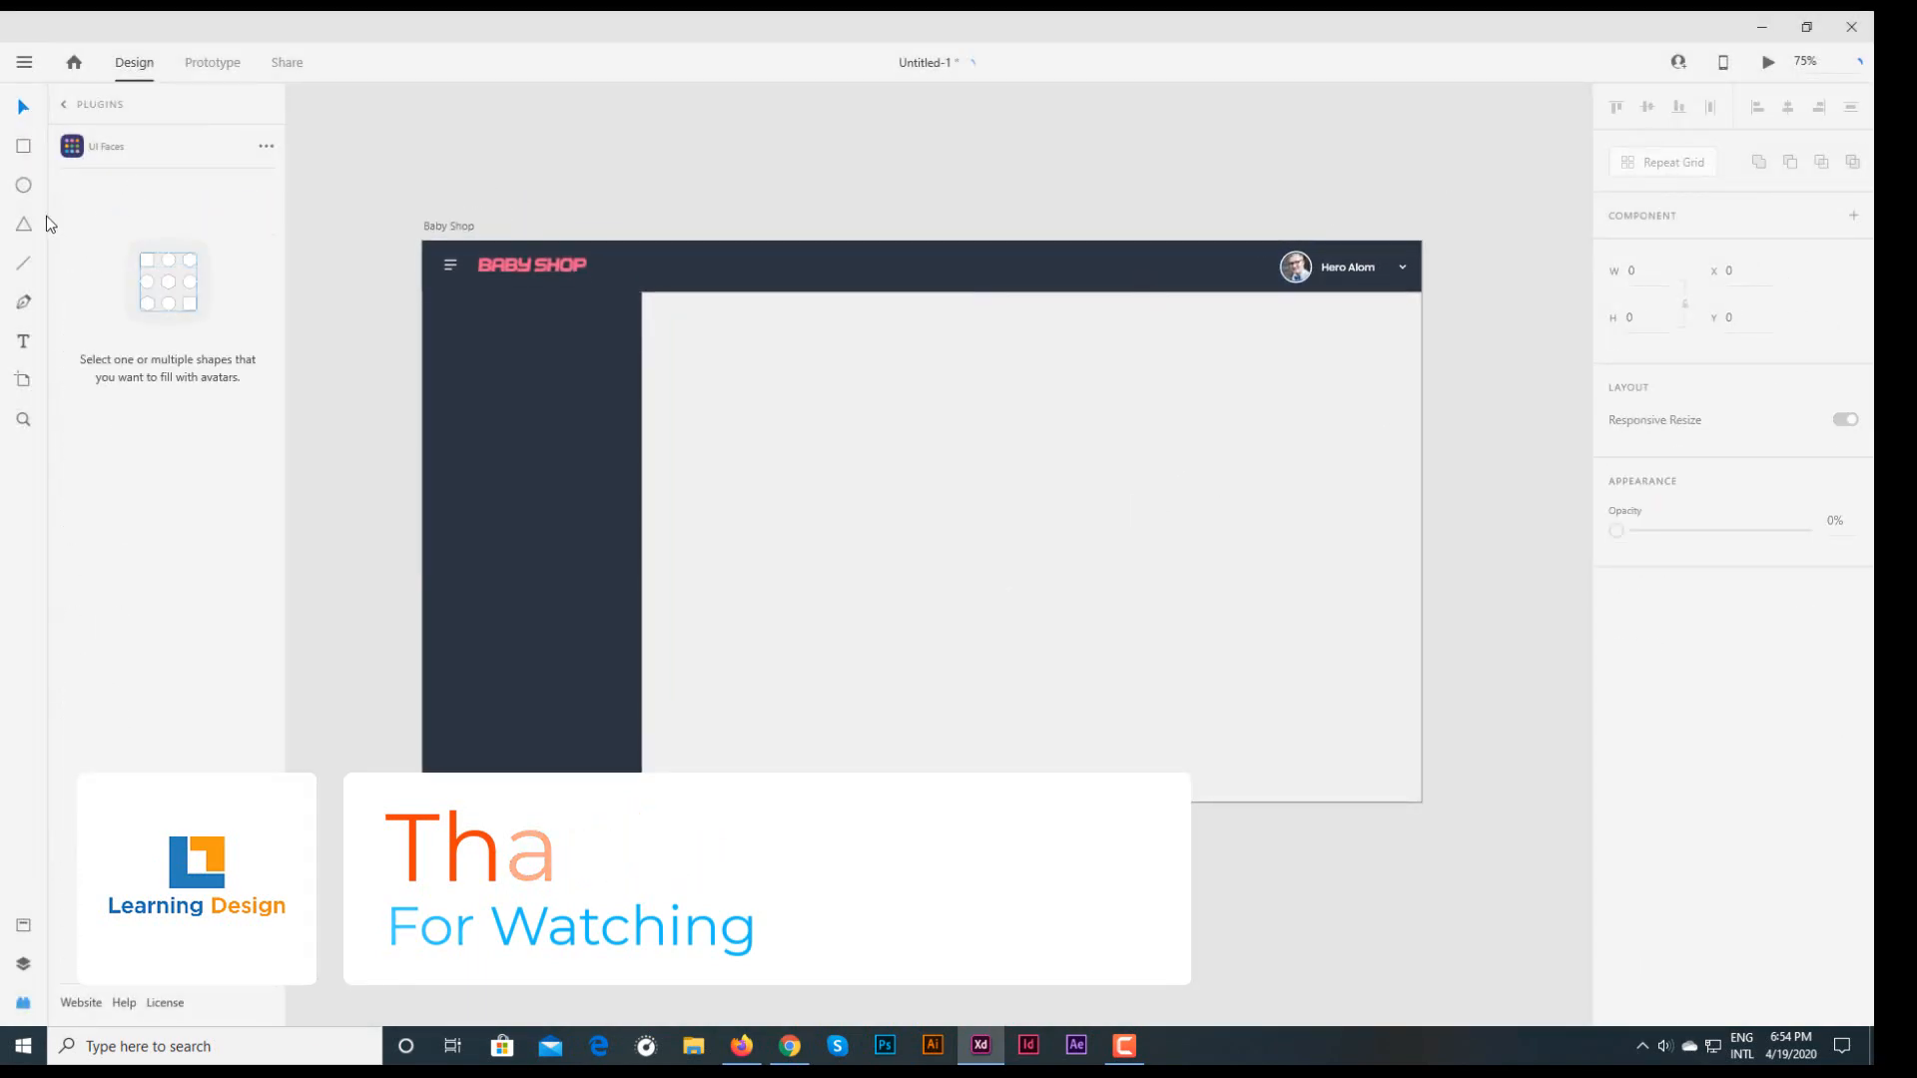
click(22, 925)
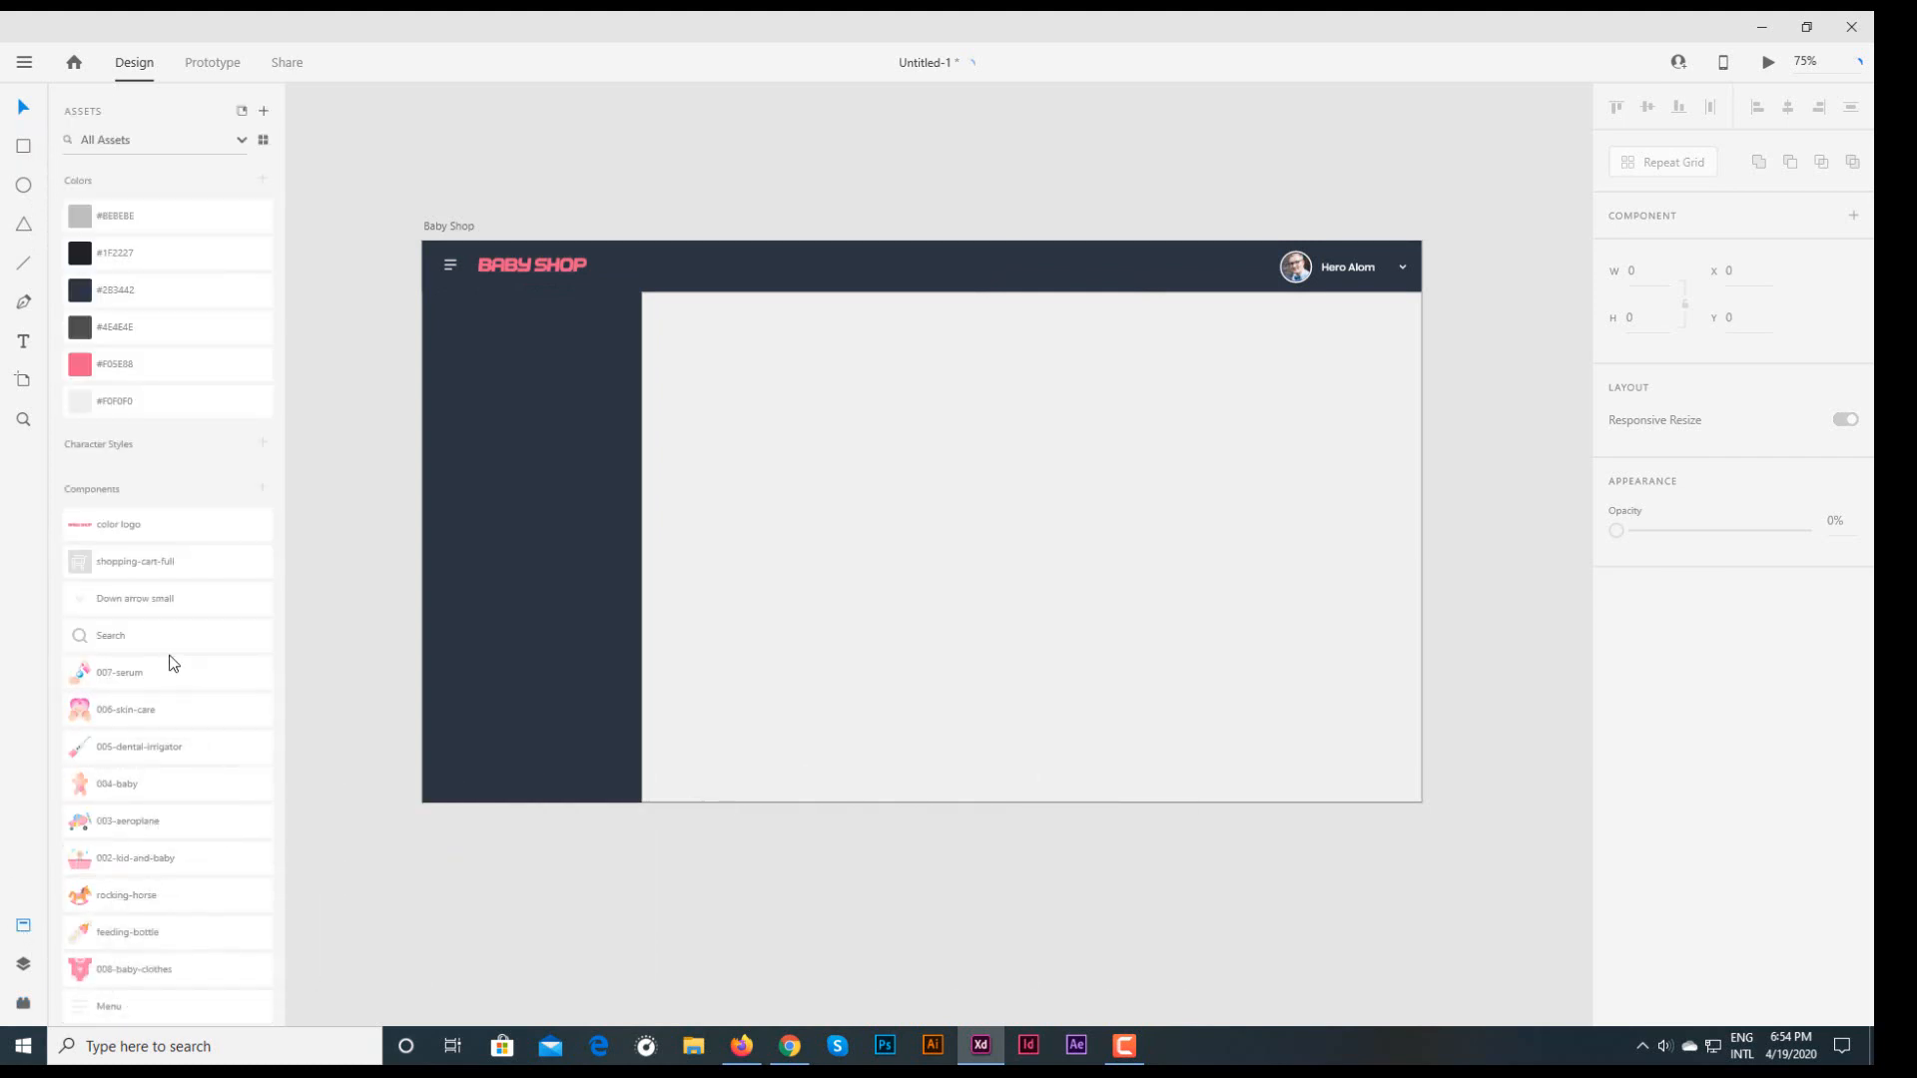
drag(1276, 290, 1274, 267)
scroll(1468, 470, up, 5)
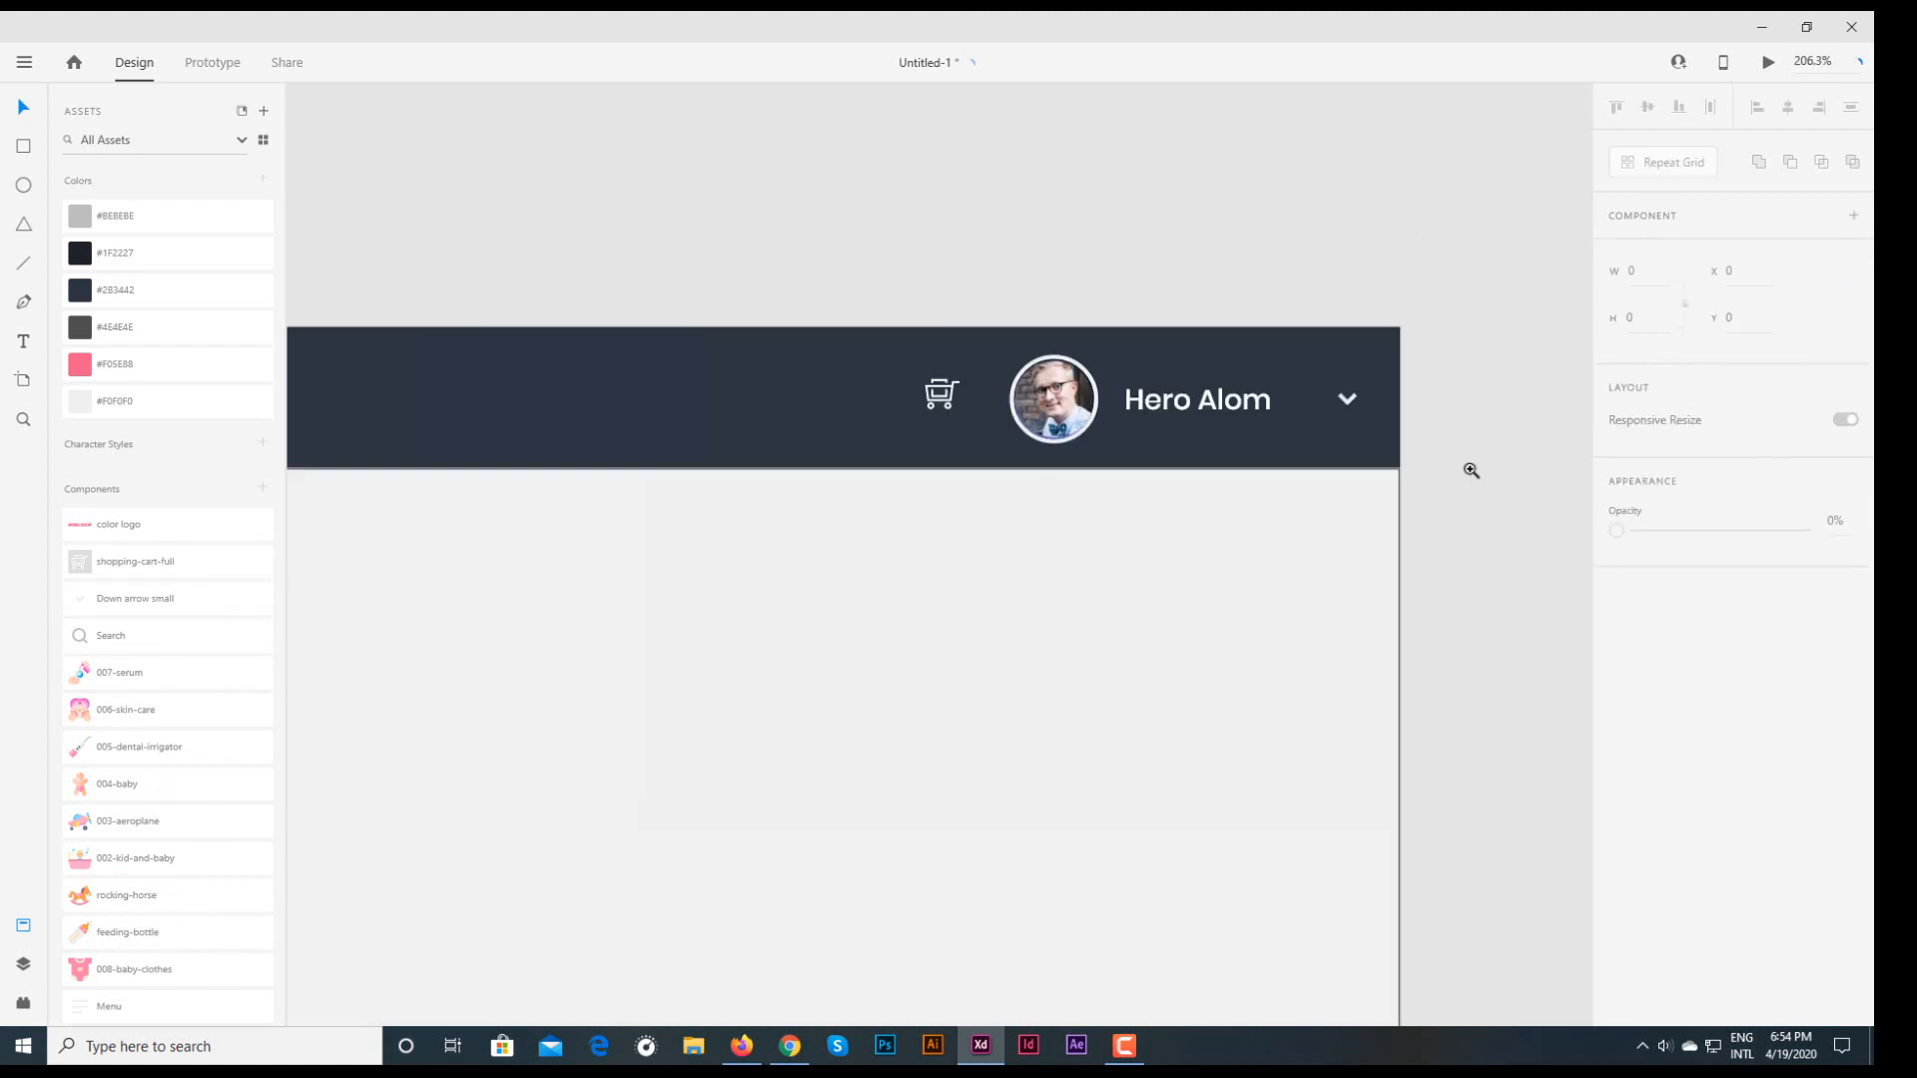
- Move the cart icon to X 1137, Y 32, beside the avatar, and resize it to 19 by 17
scroll(891, 370, down, 2)
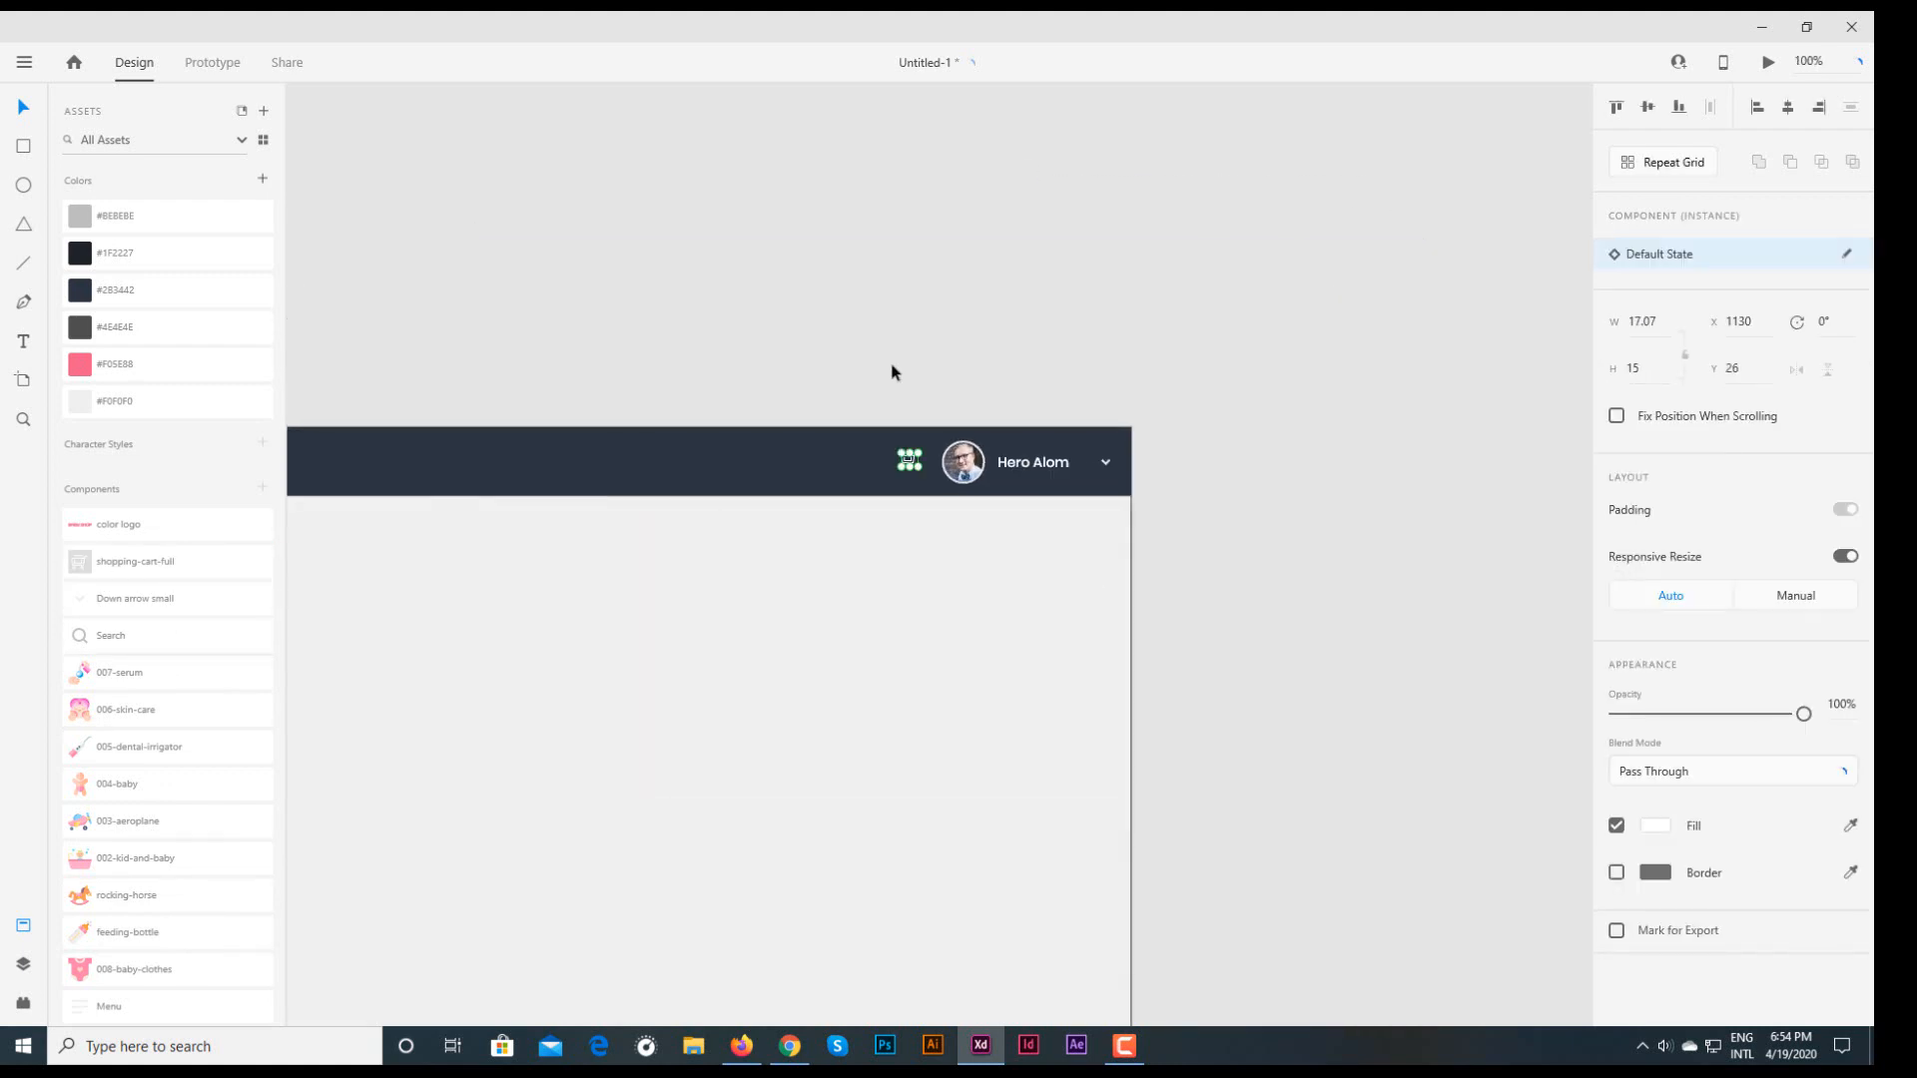
scroll(894, 454, up, 5)
drag(854, 463, 888, 491)
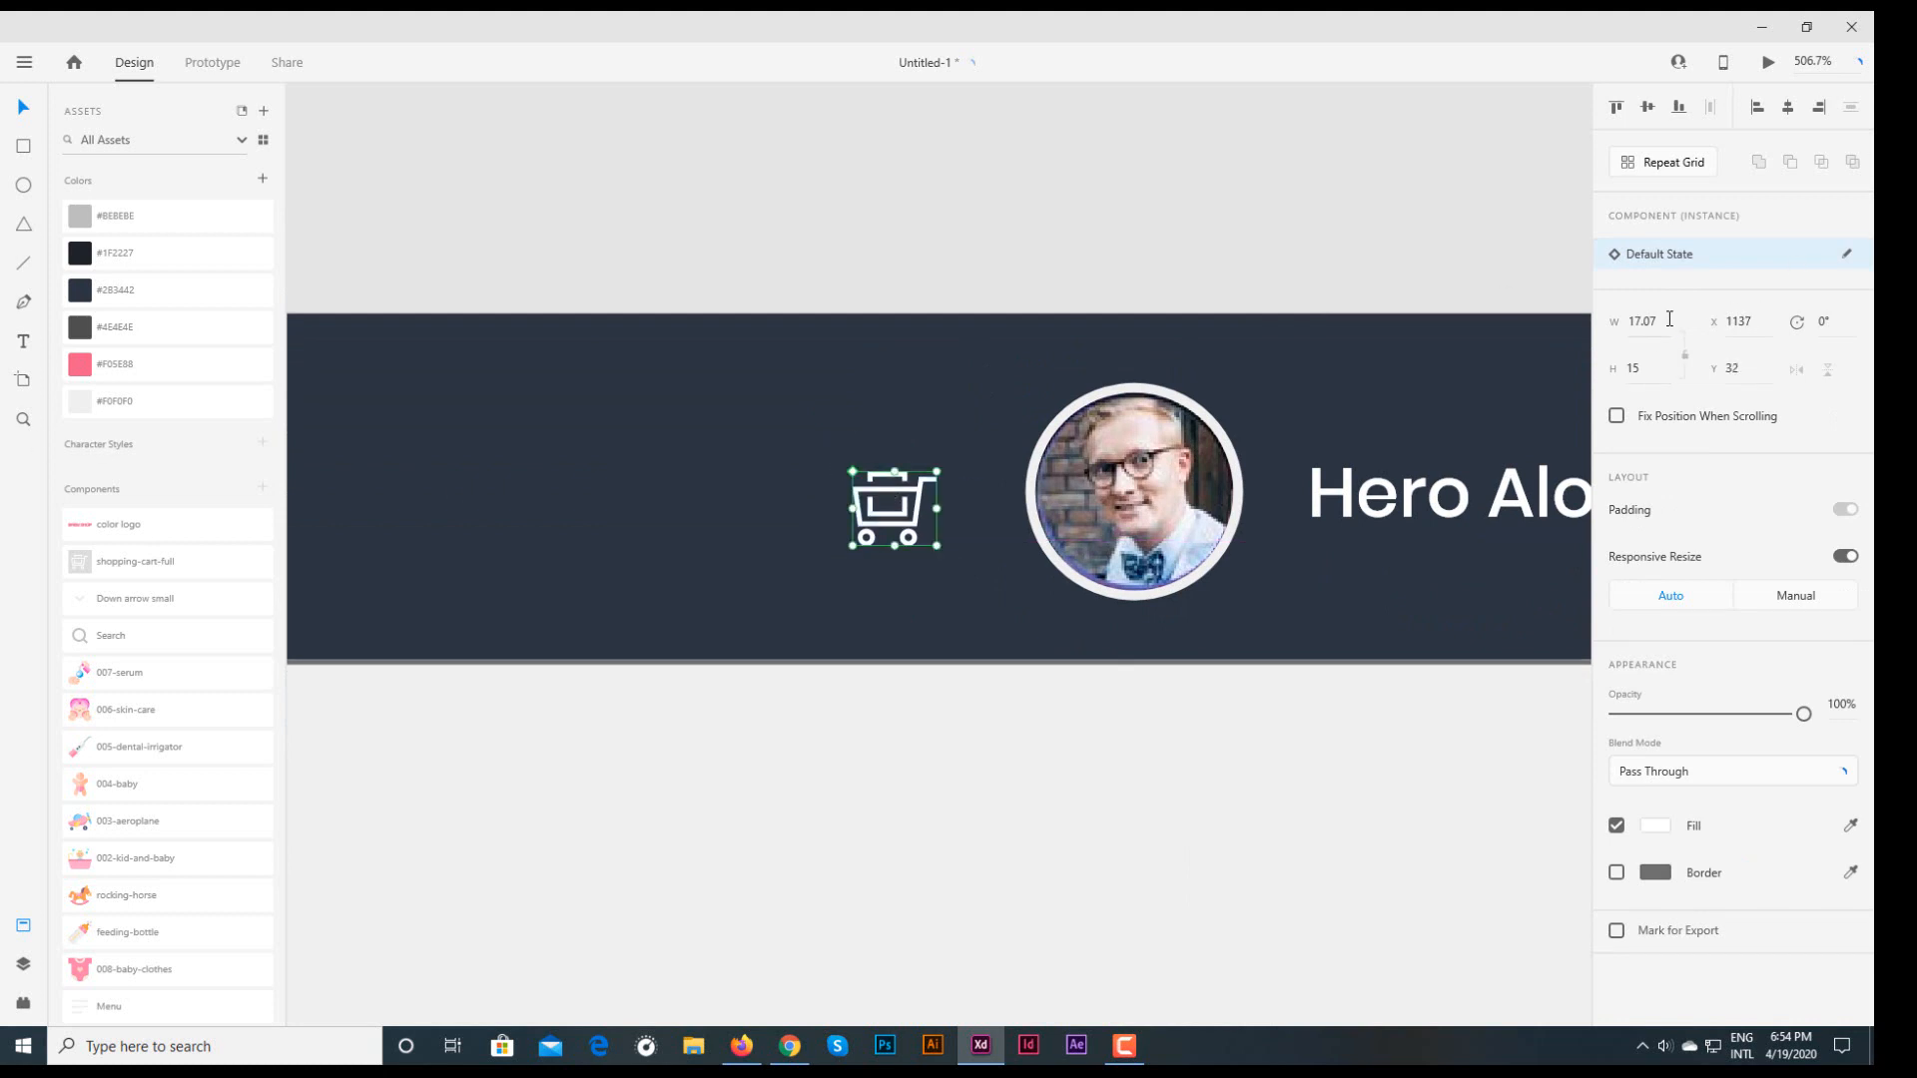
key(Tab)
text(1)
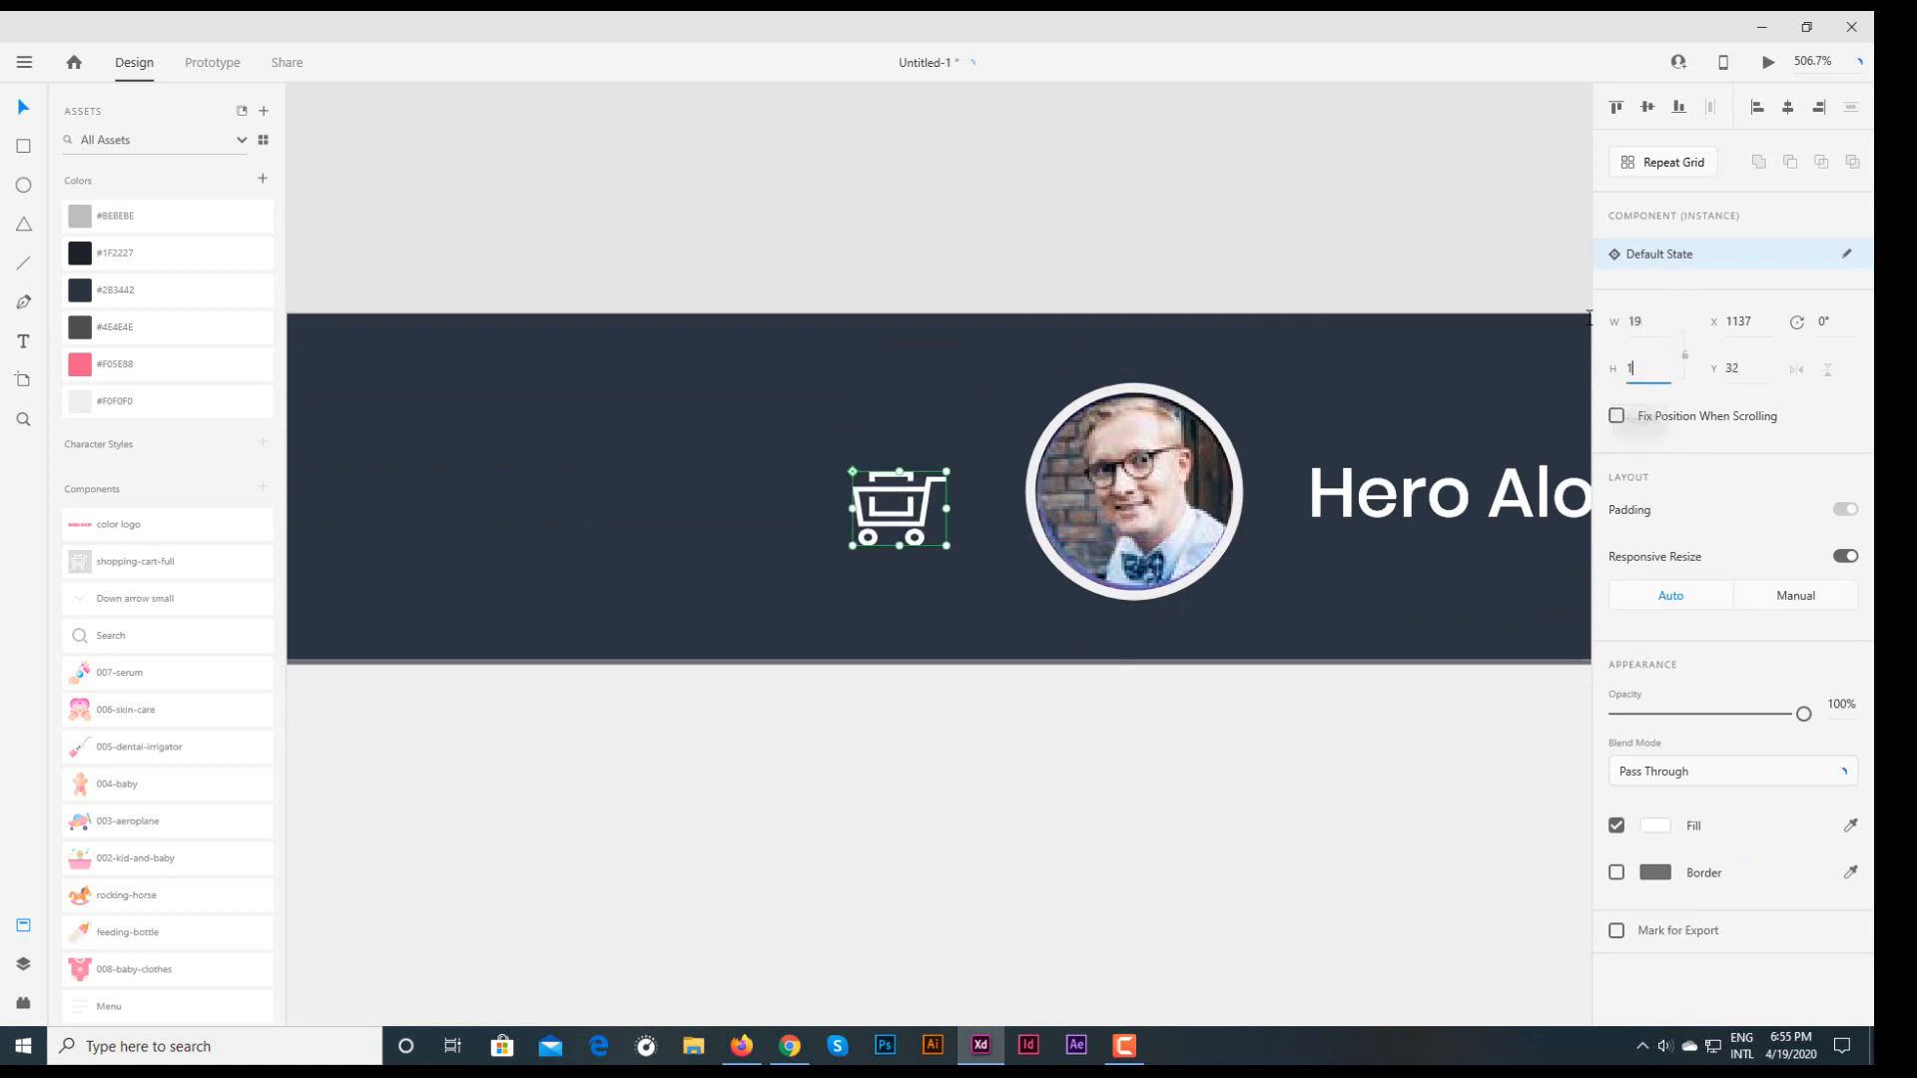
key(Return)
- Draw an 11 by 11 circle over the cart icon's upper-left corner with a pink fill and no border
click(24, 186)
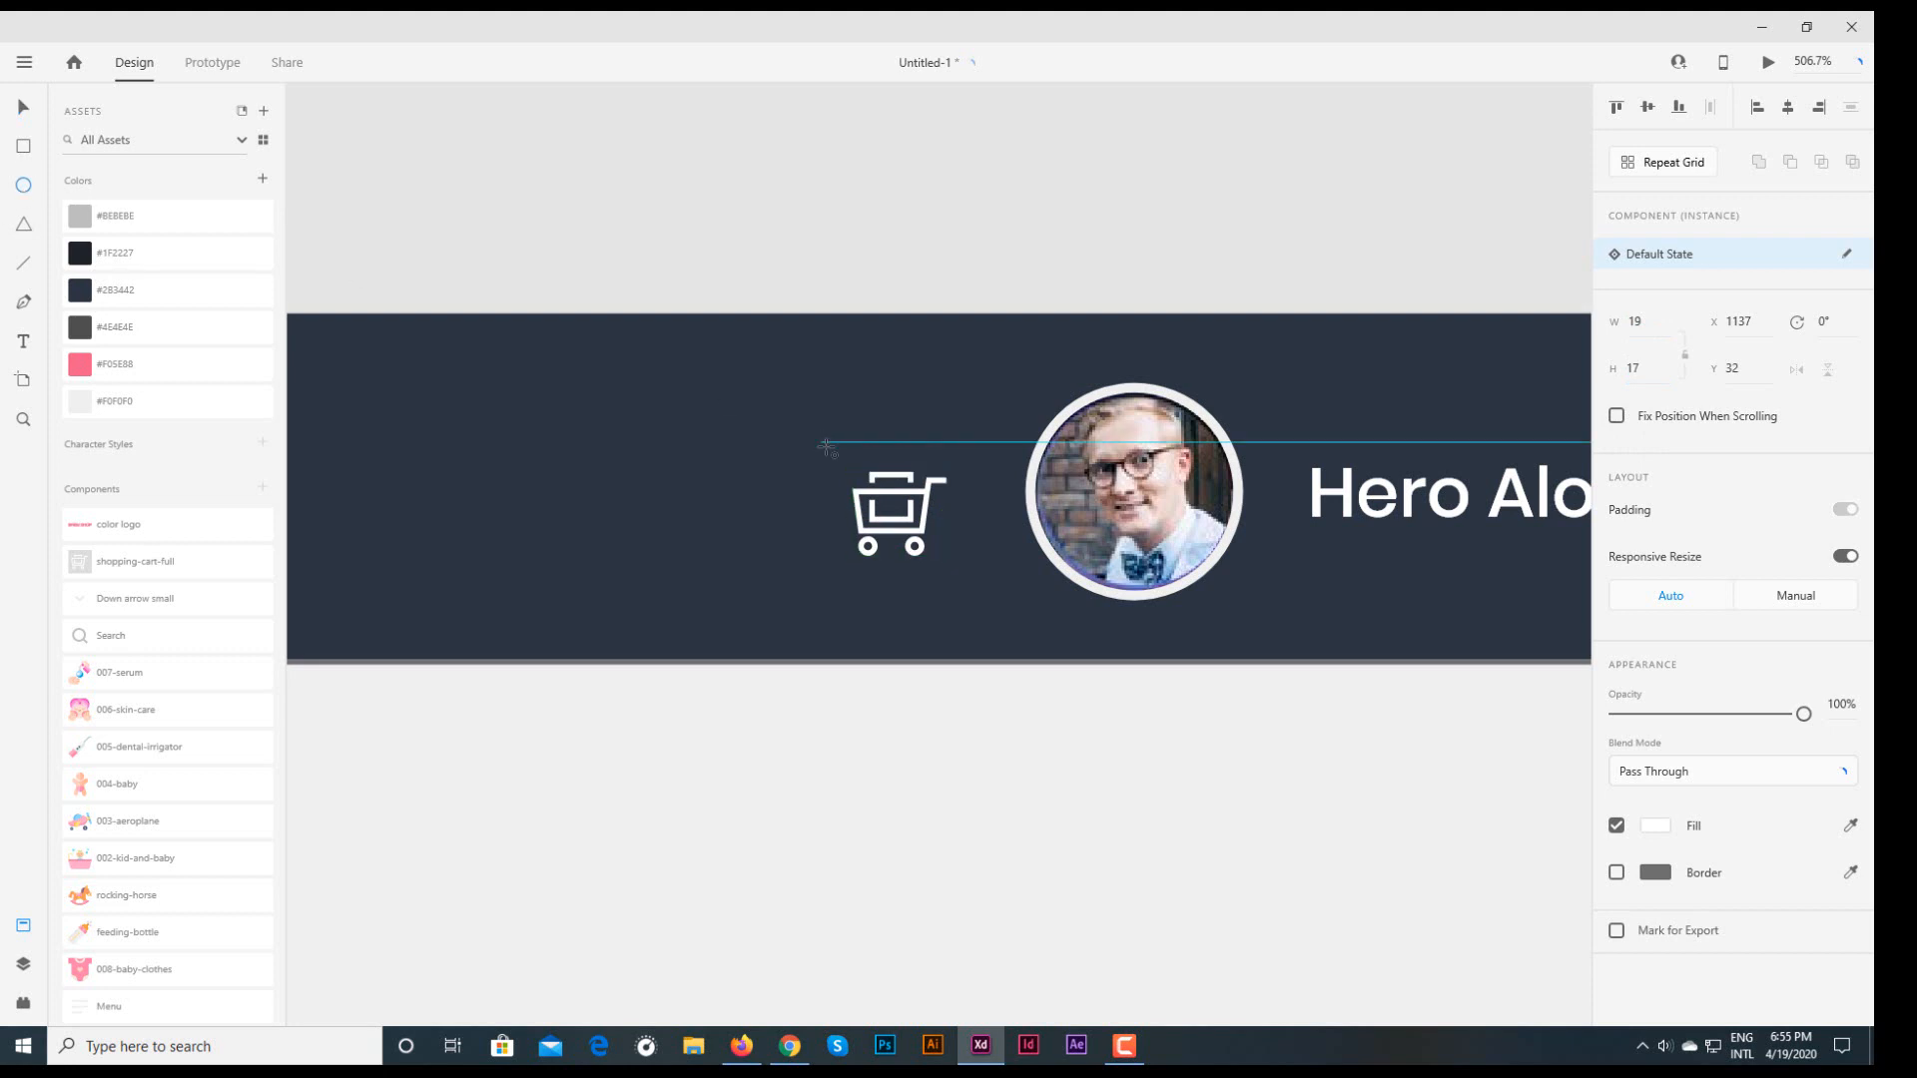
drag(823, 442, 878, 497)
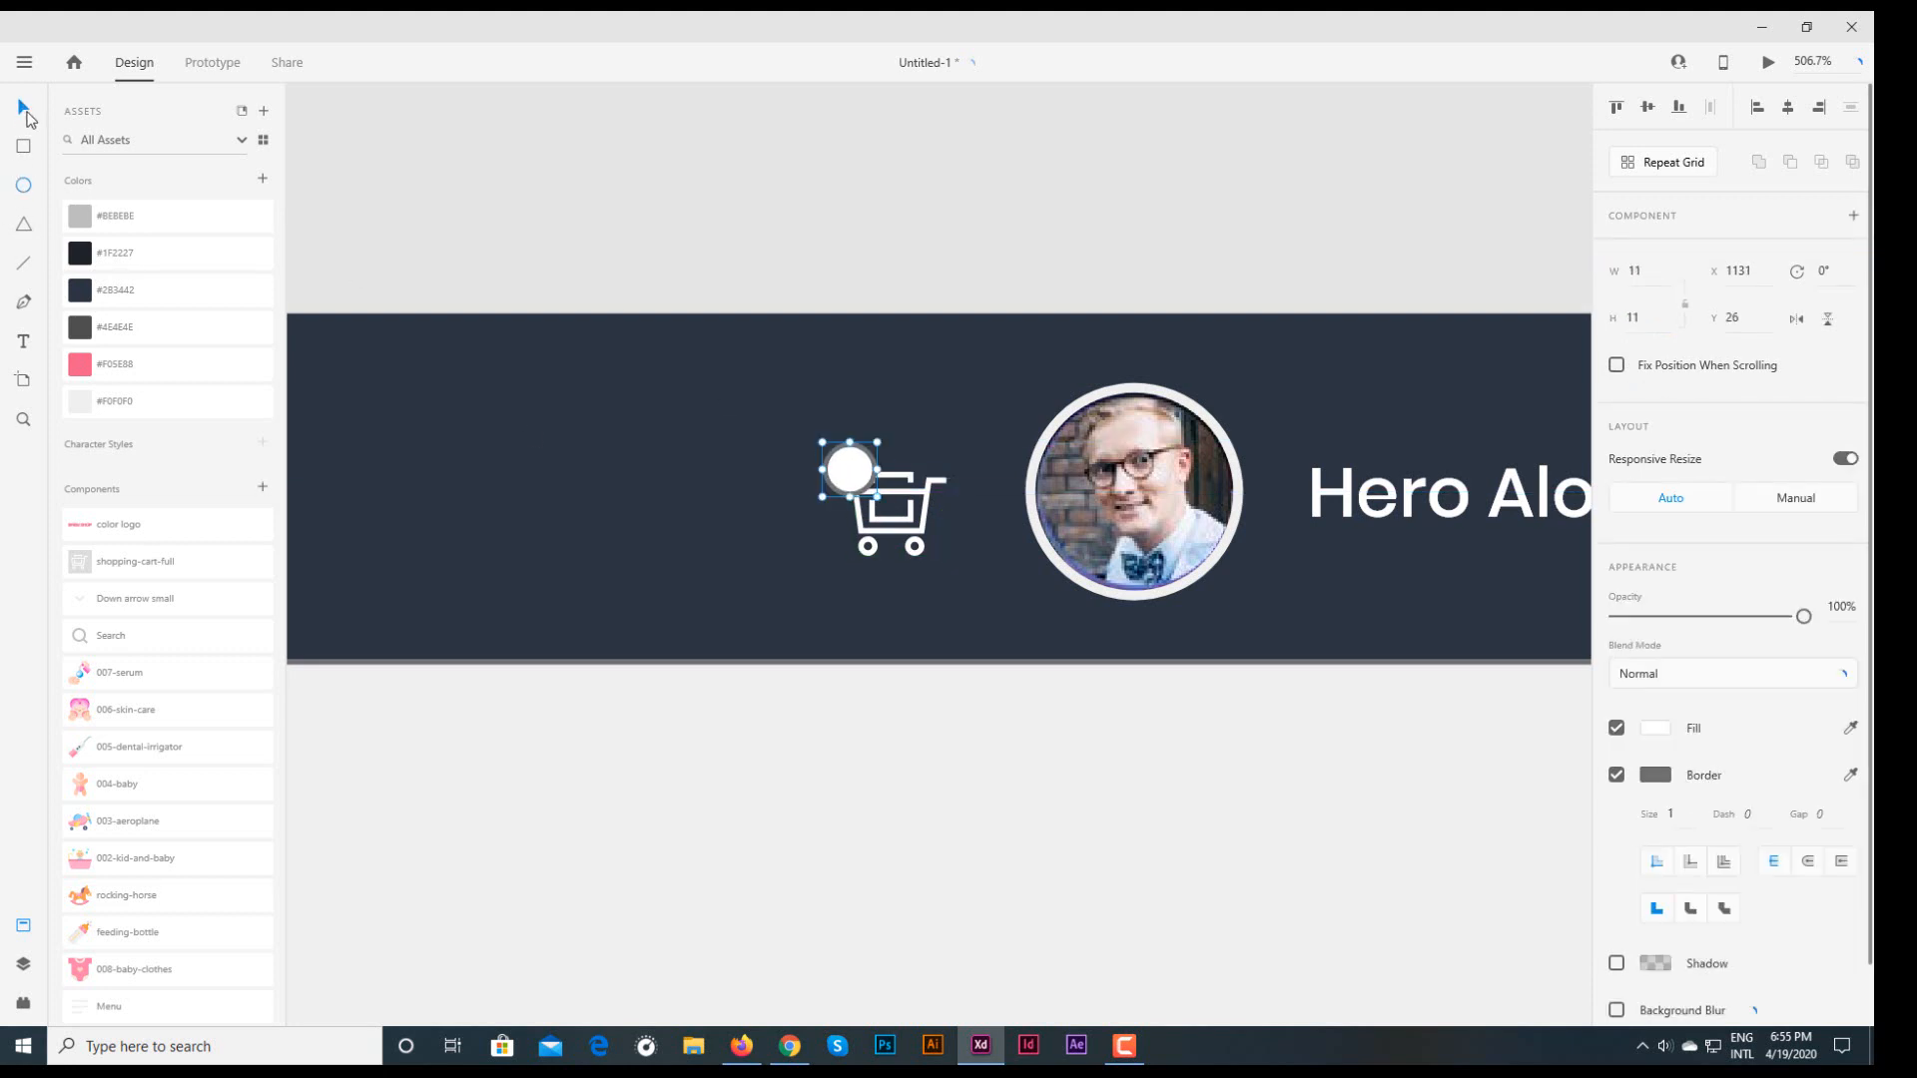
click(1617, 775)
click(1655, 728)
click(1477, 844)
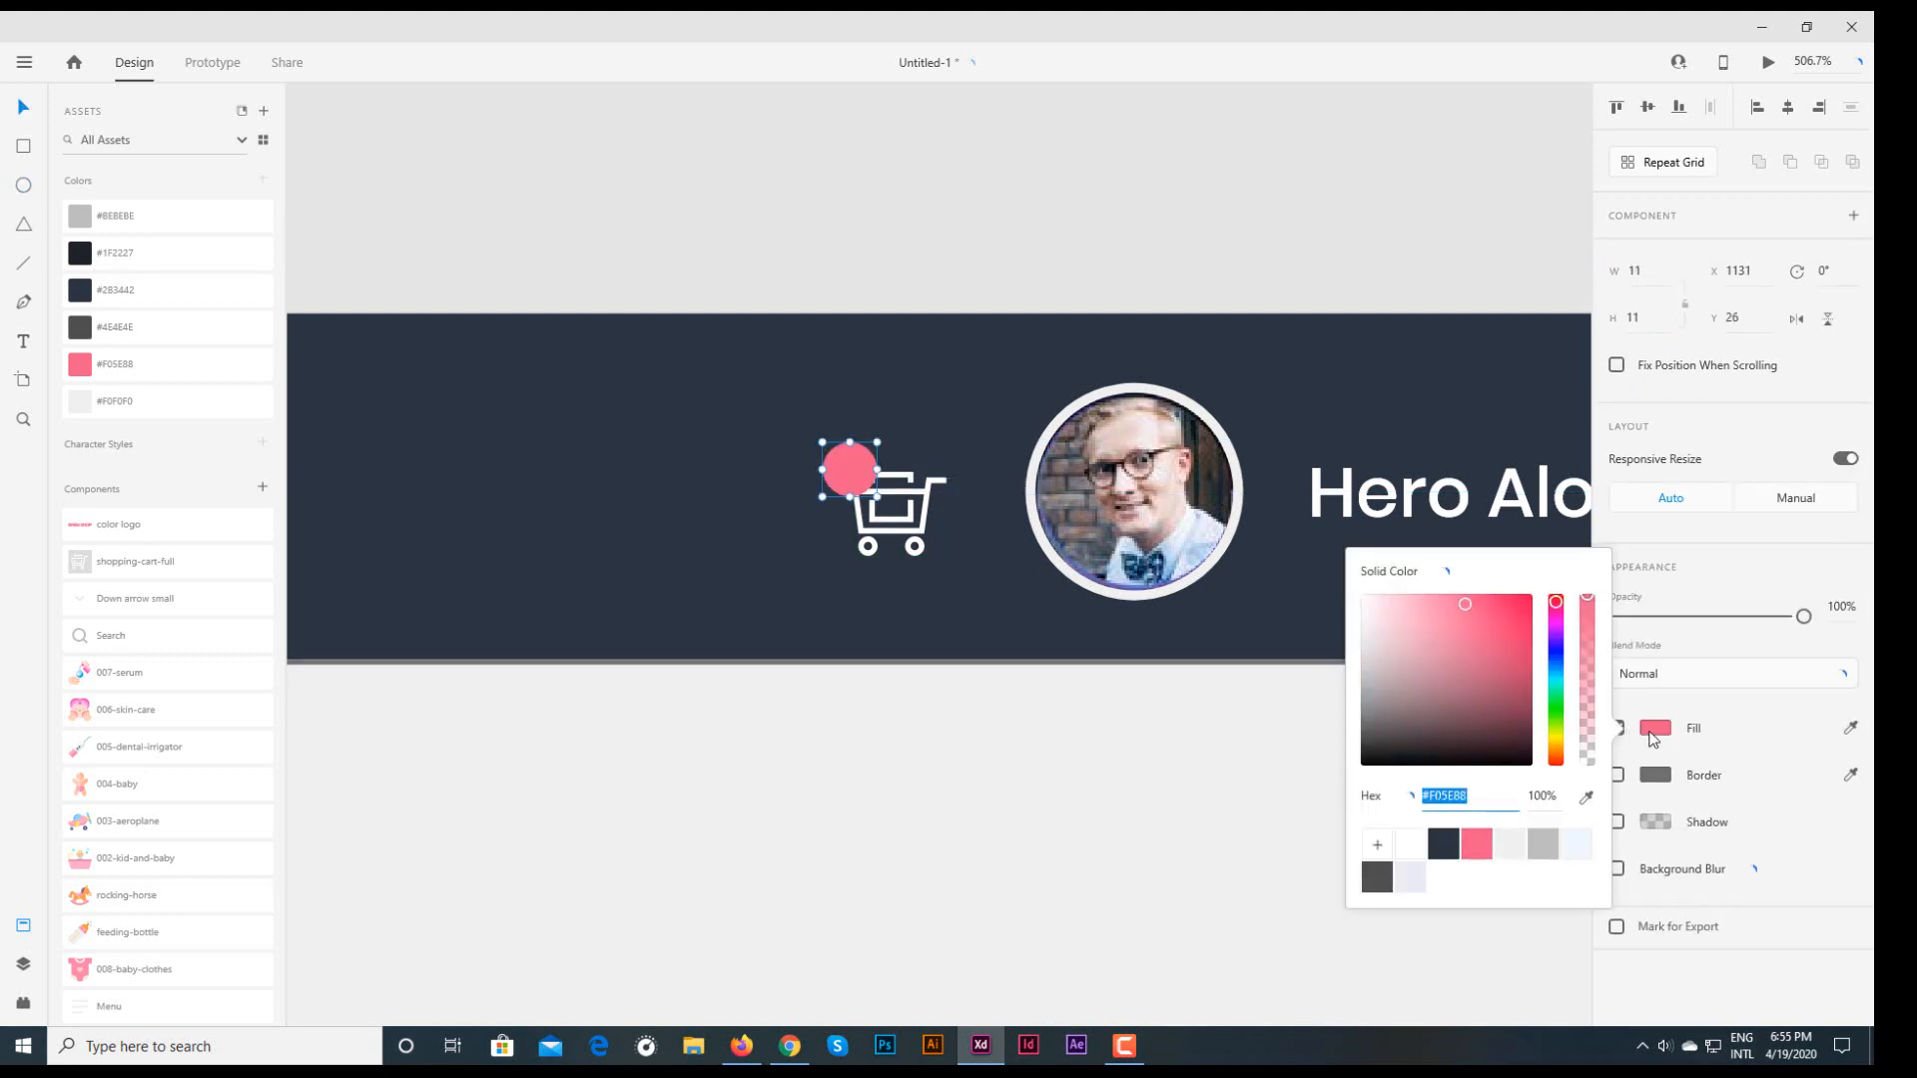
click(1650, 734)
- Add a white "2" in font size 6 and center it on the pink cart badge
click(853, 471)
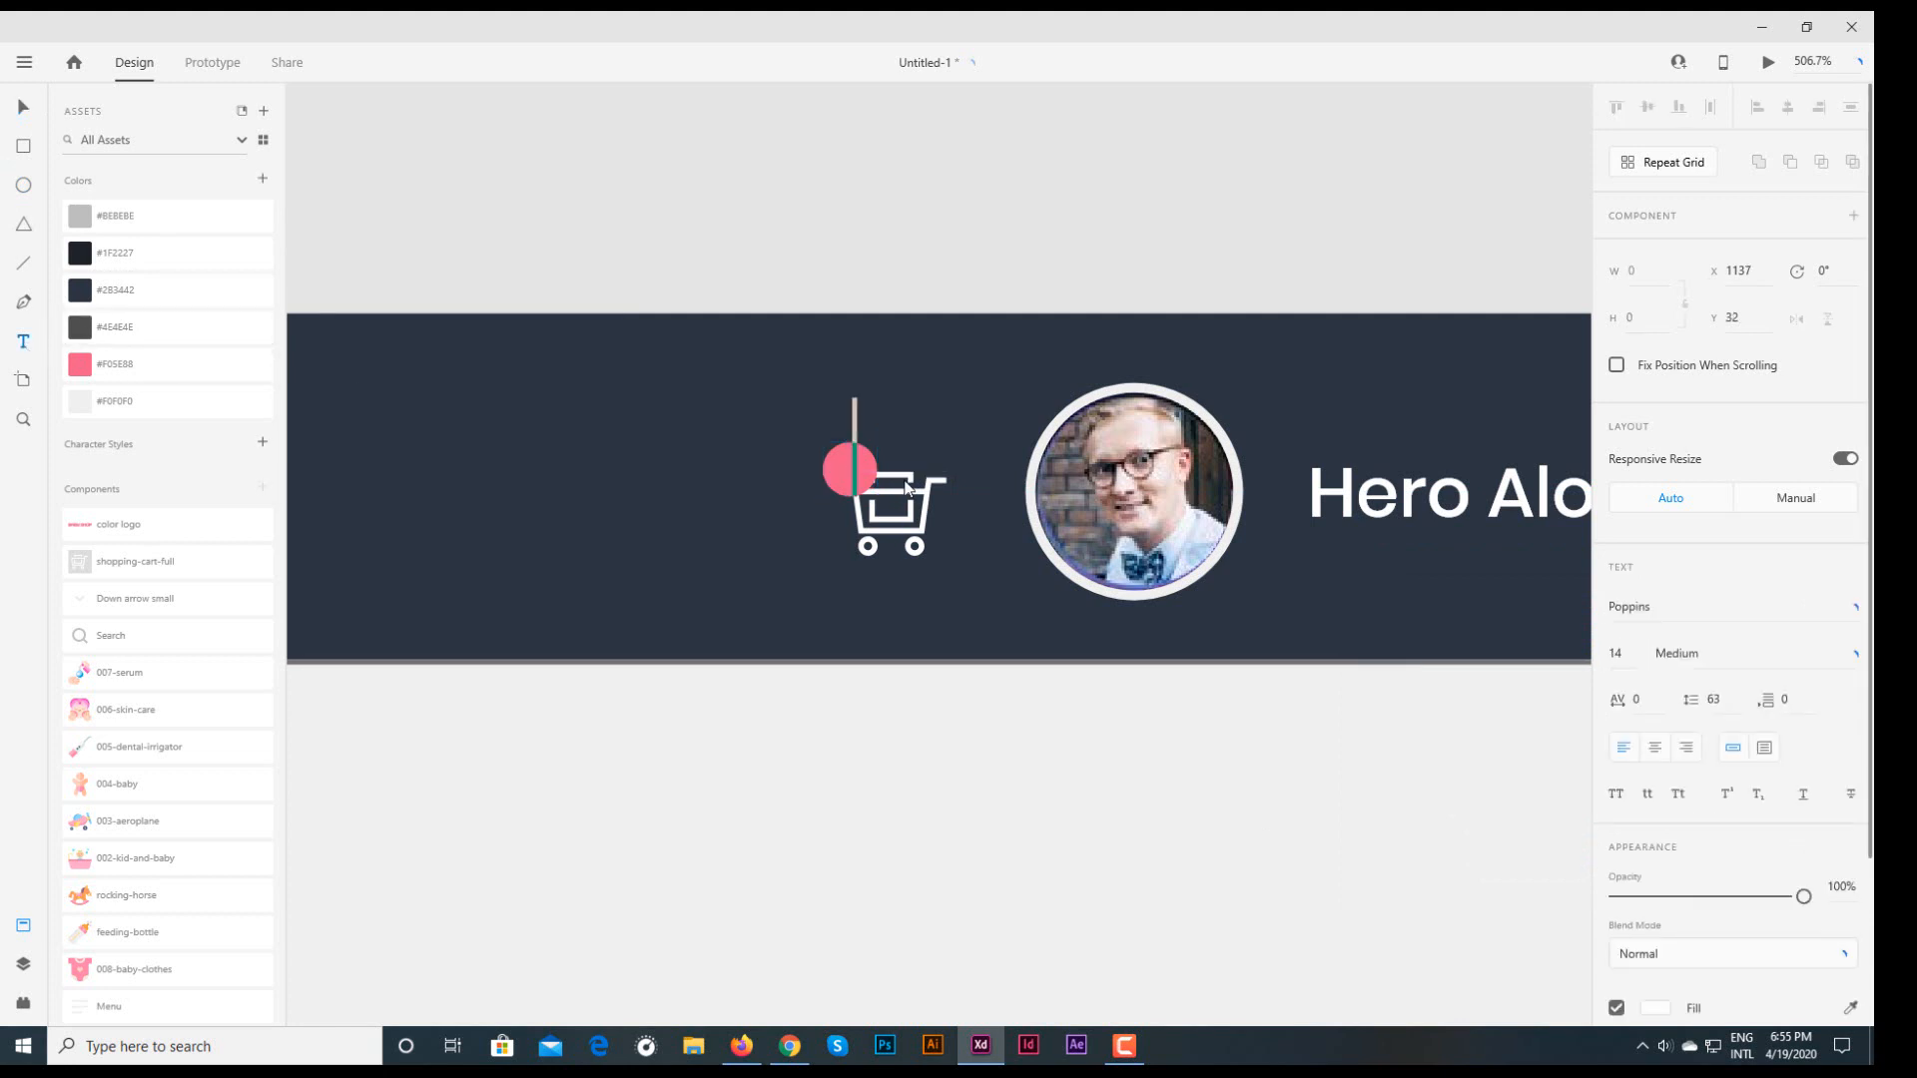
text(2)
key(Escape)
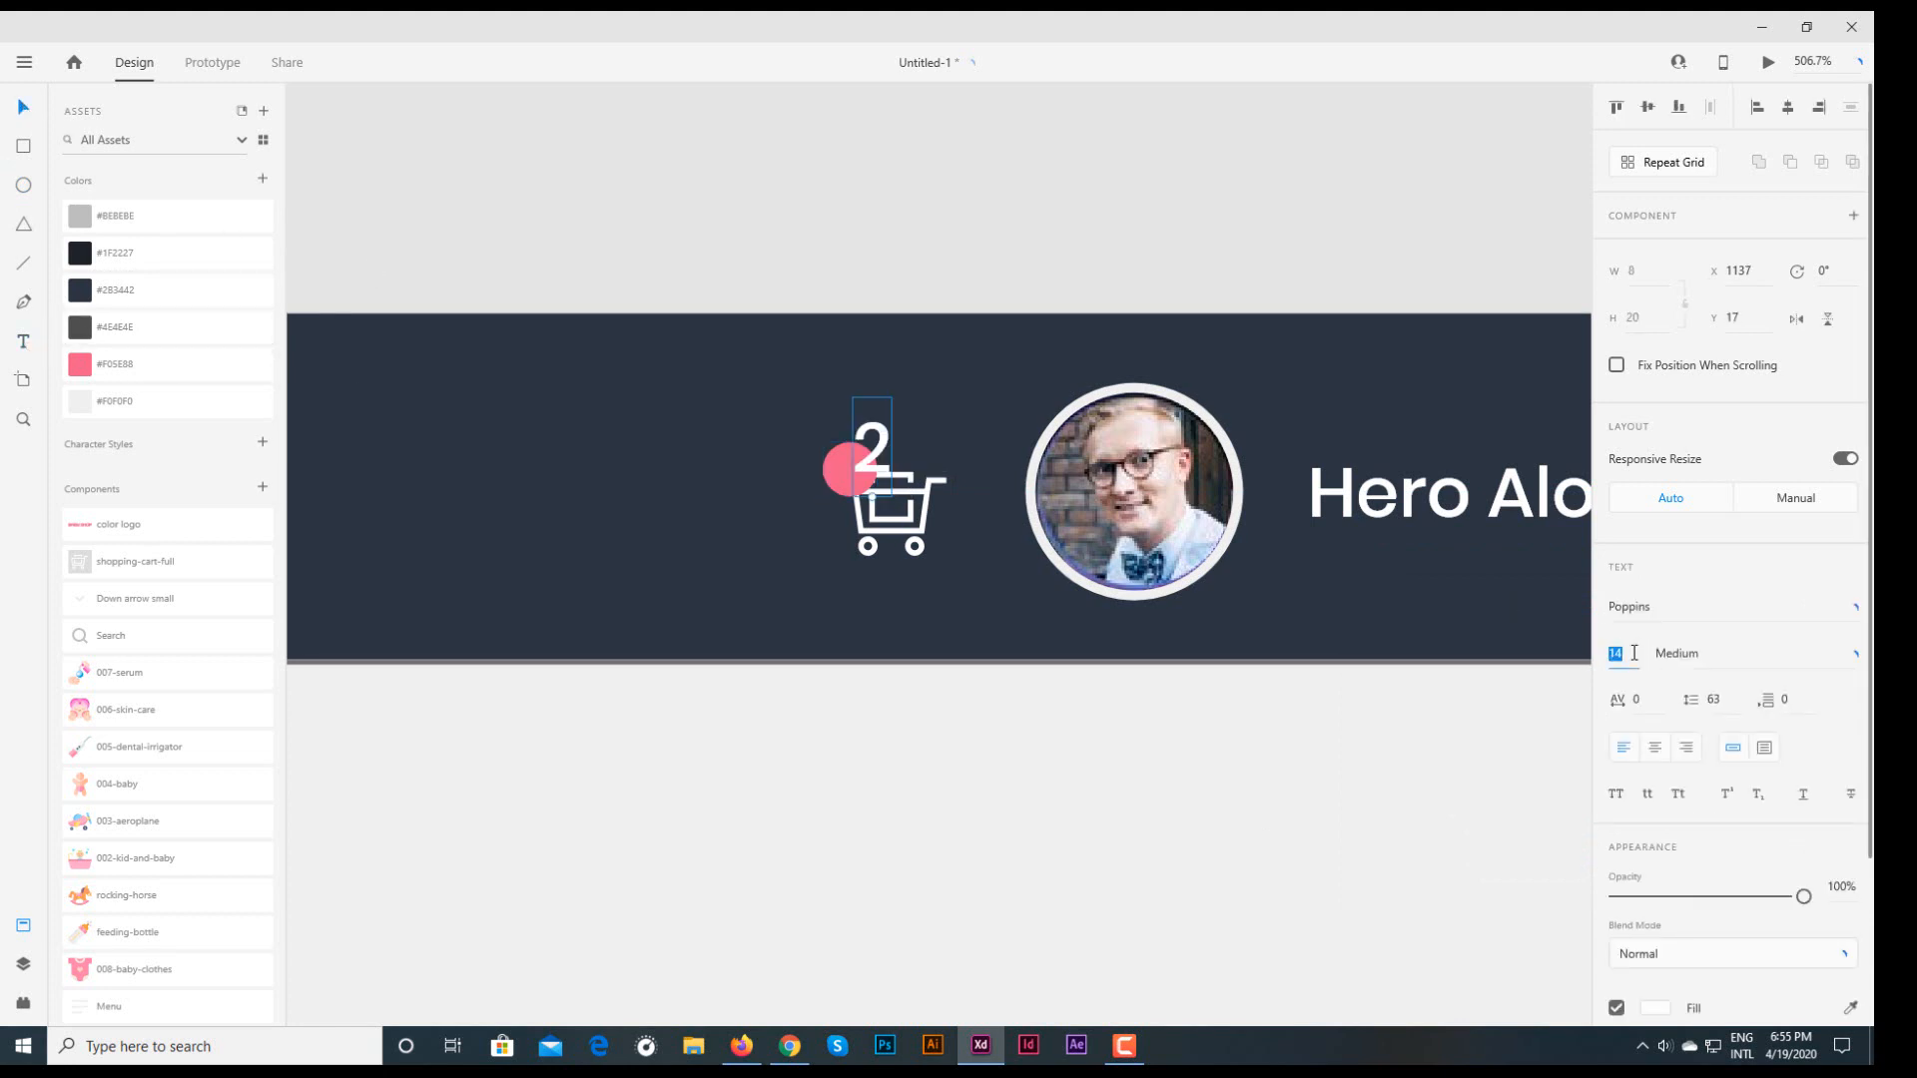
text(6)
shift+click(841, 475)
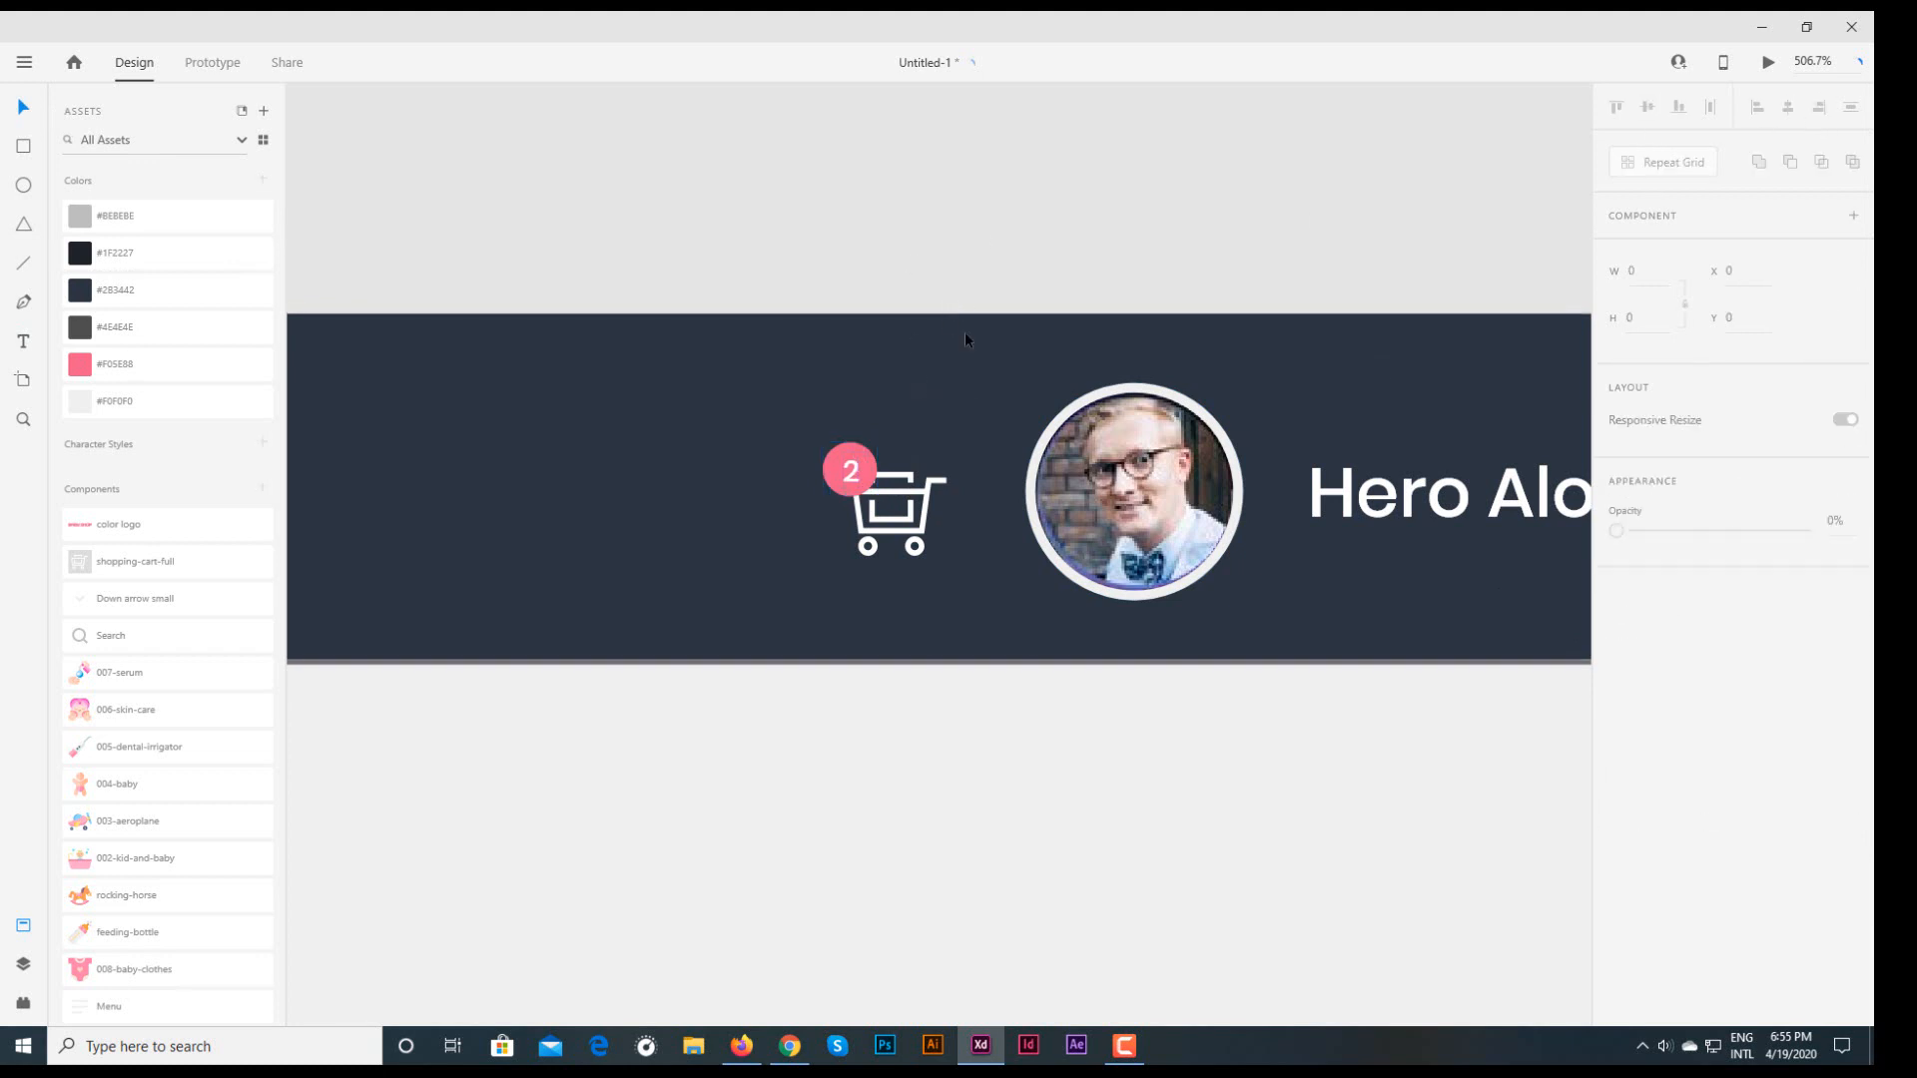
shift+click(885, 491)
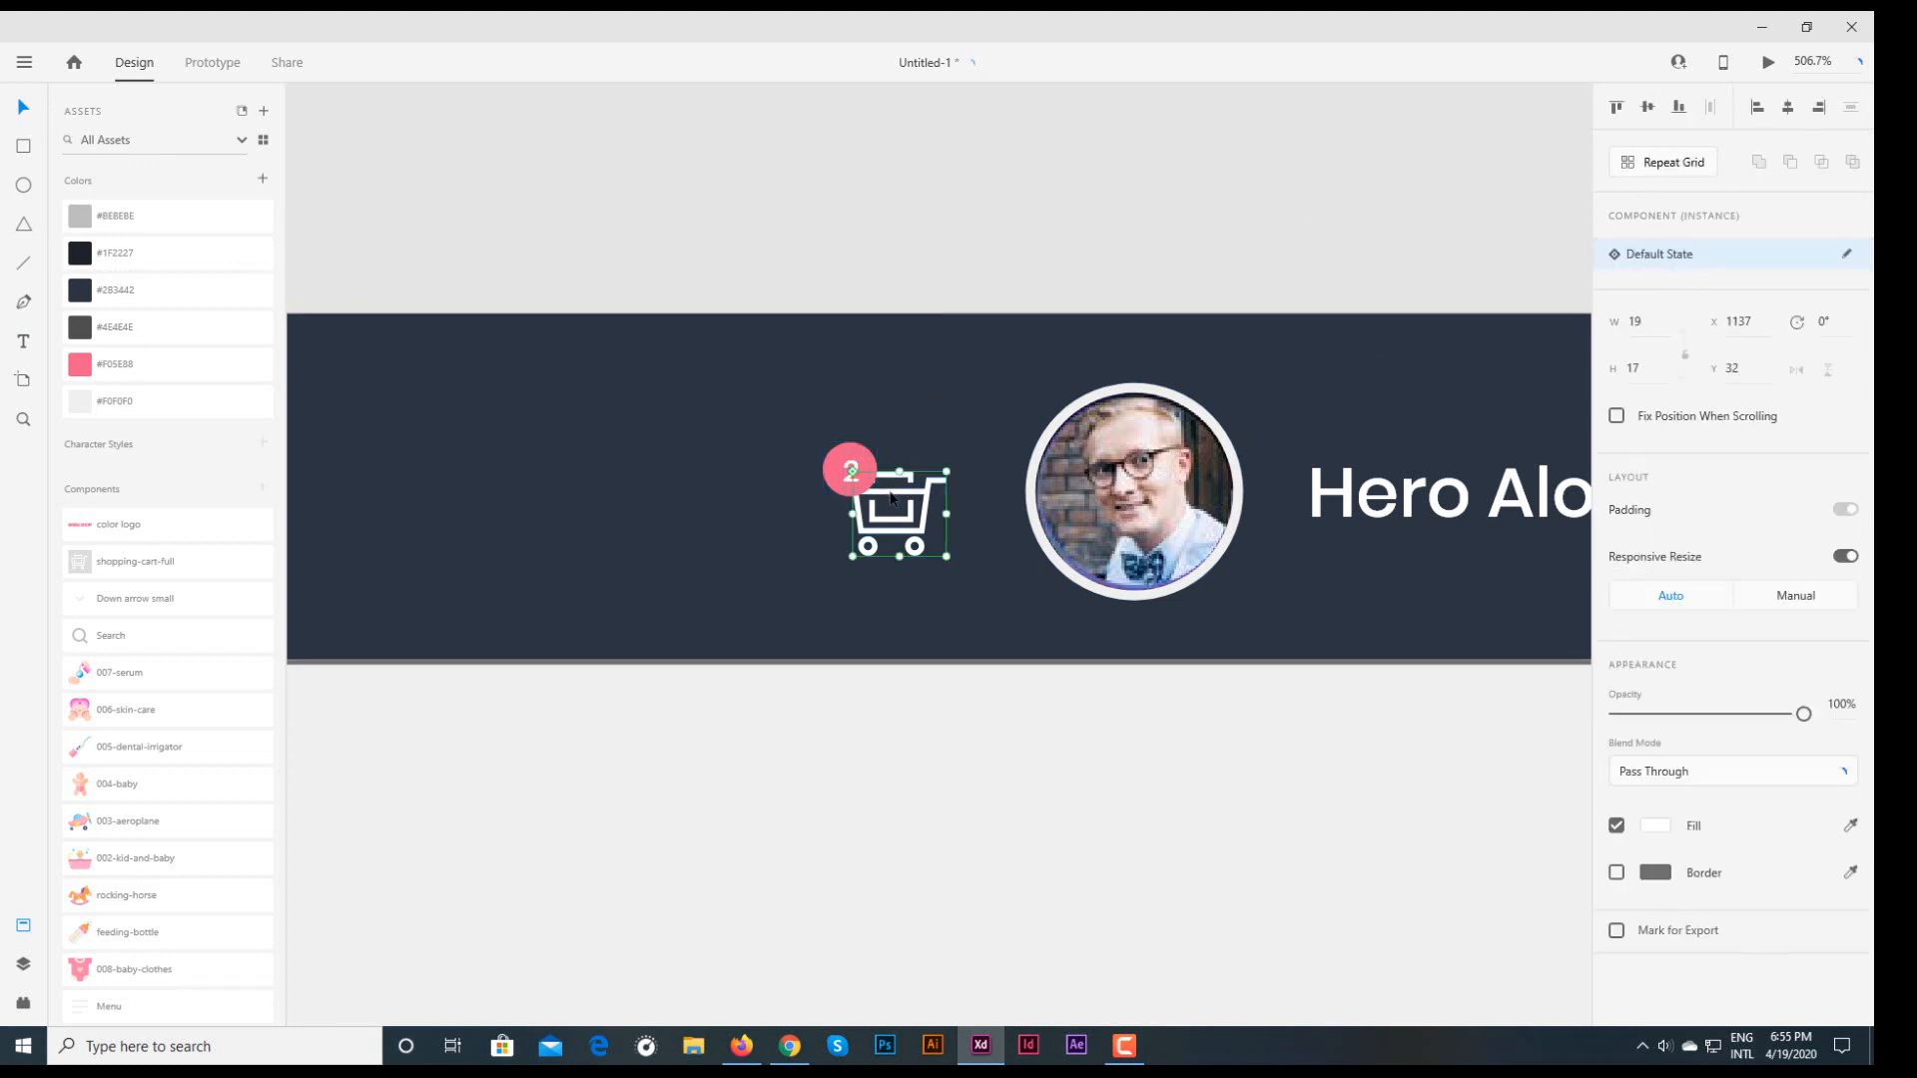
click(1048, 219)
- Draw a 468 by 38 white search bar in the header at X 430, Y 20, with corner radius 10 and no border
key(ctrl+0)
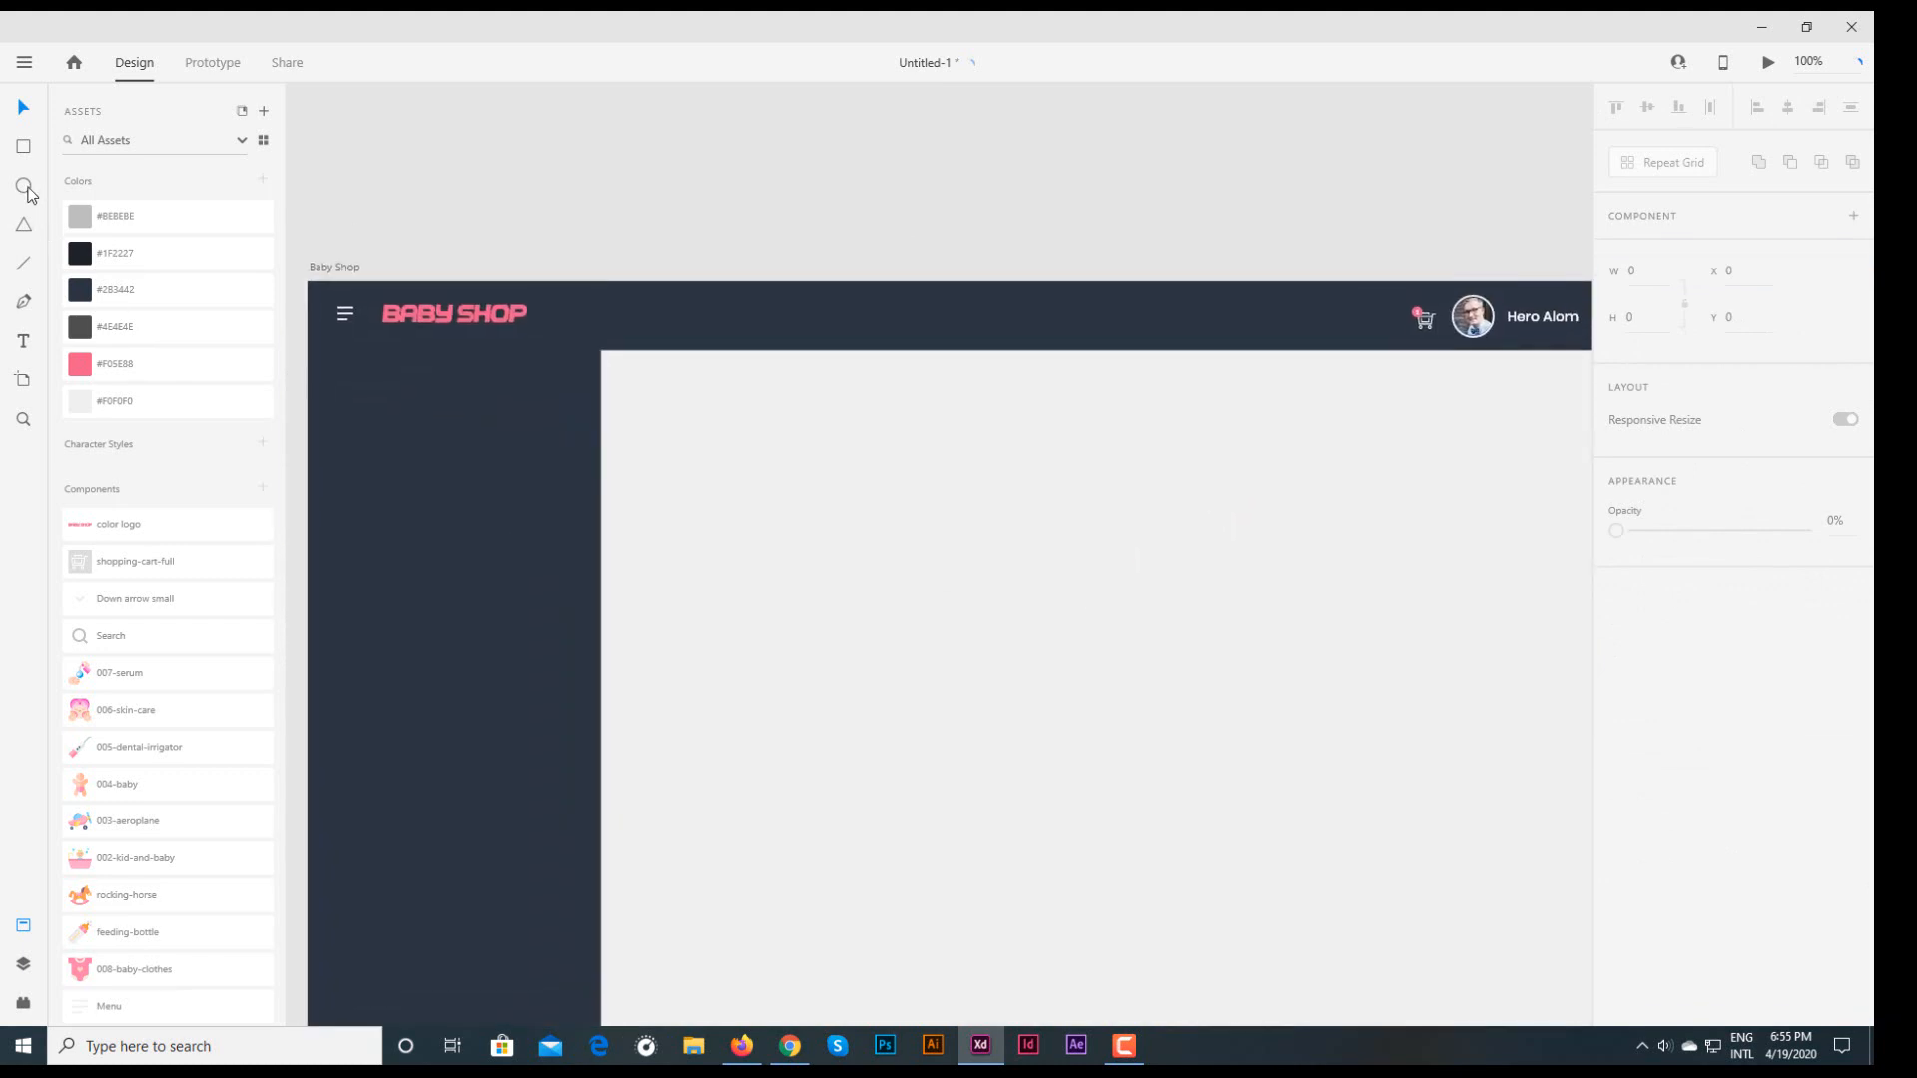
drag(726, 302, 1185, 340)
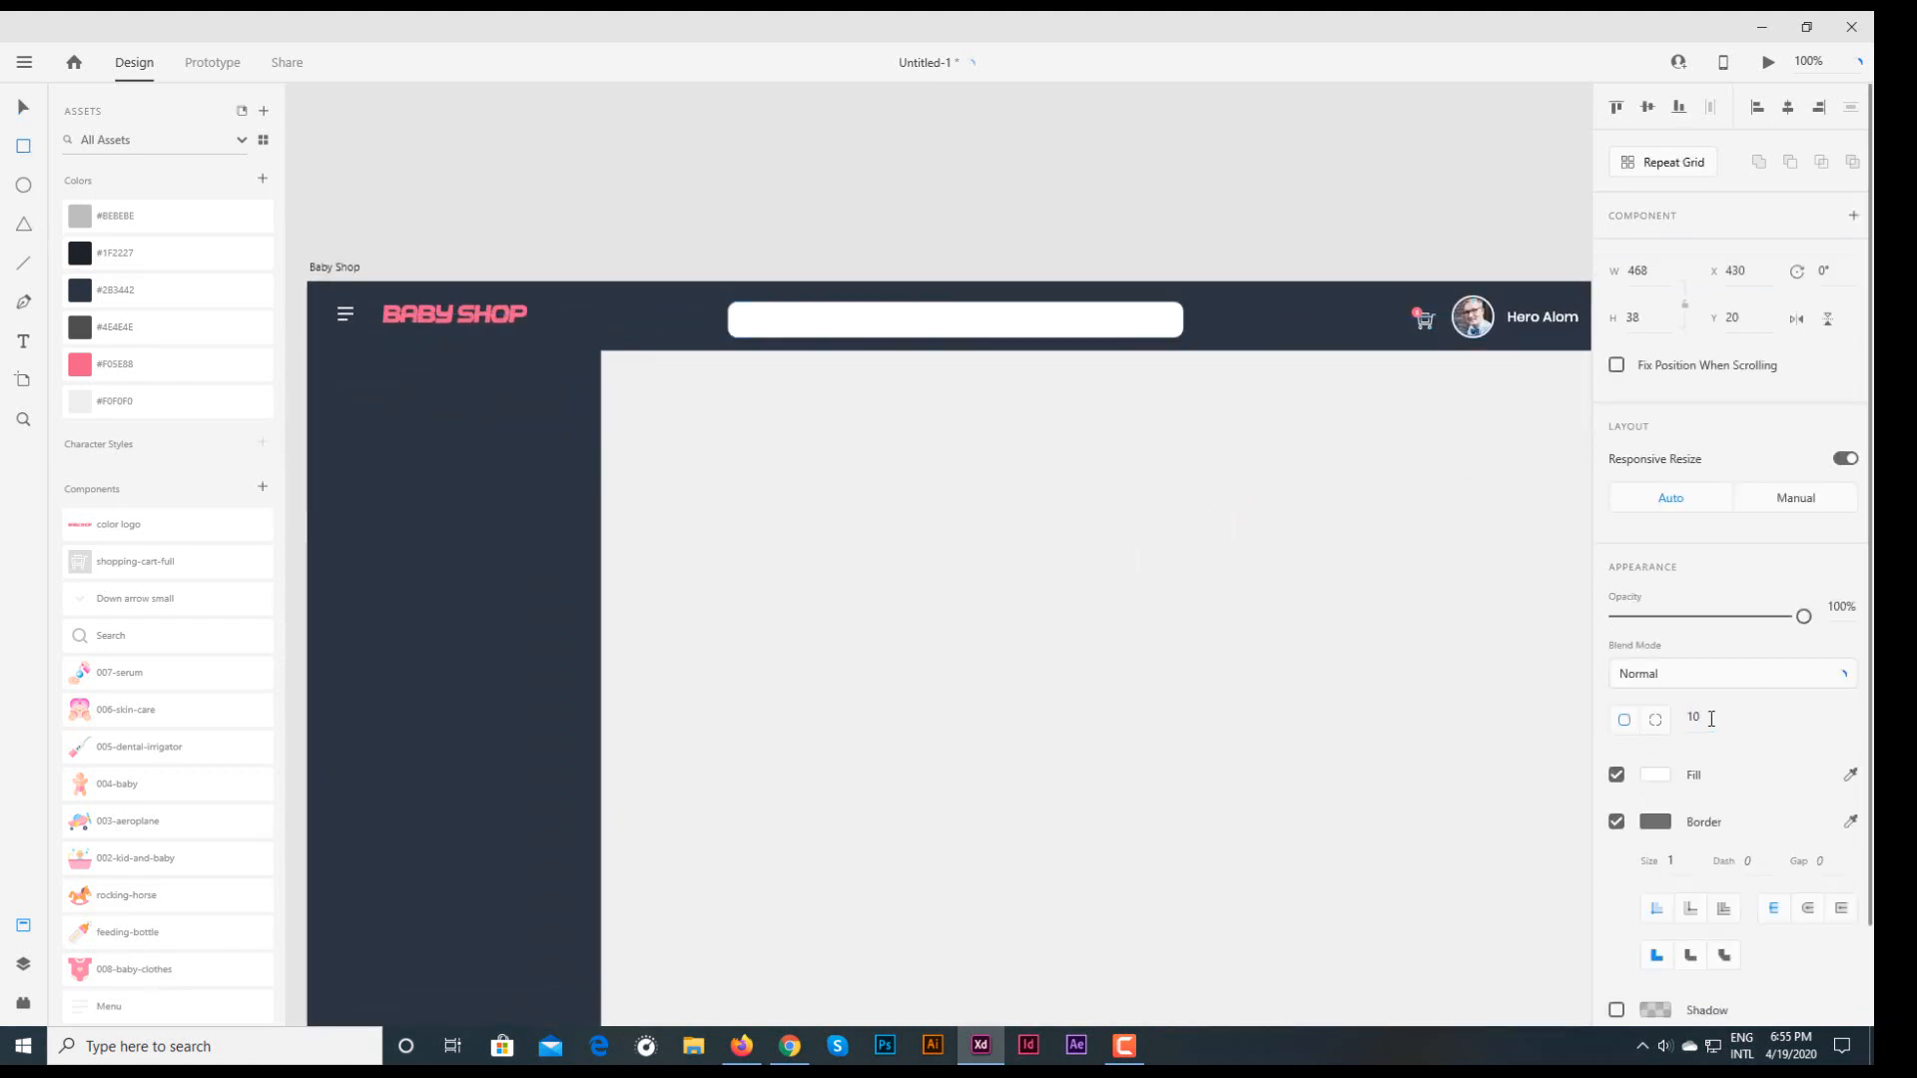
click(1620, 822)
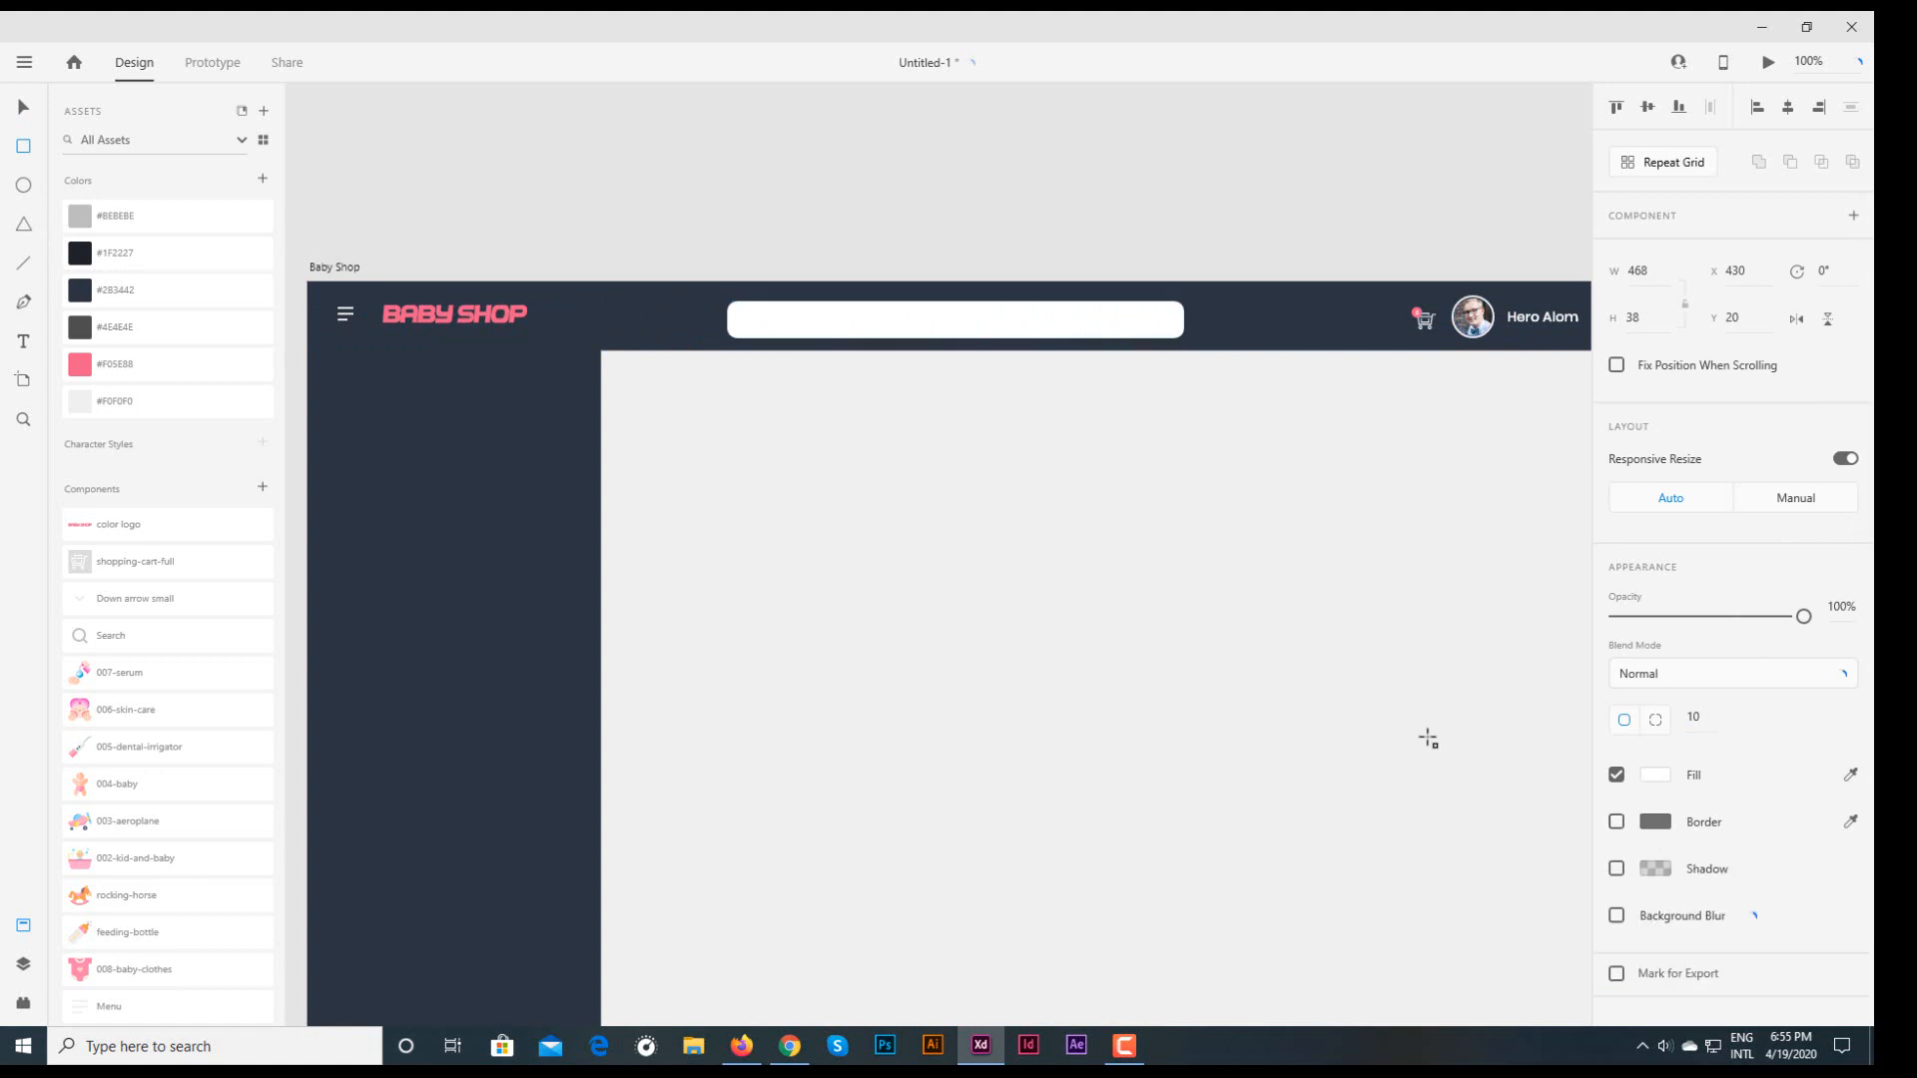
click(766, 133)
- Place the Search component inside the right end of the search bar
drag(80, 635, 1160, 322)
click(1191, 213)
click(1164, 321)
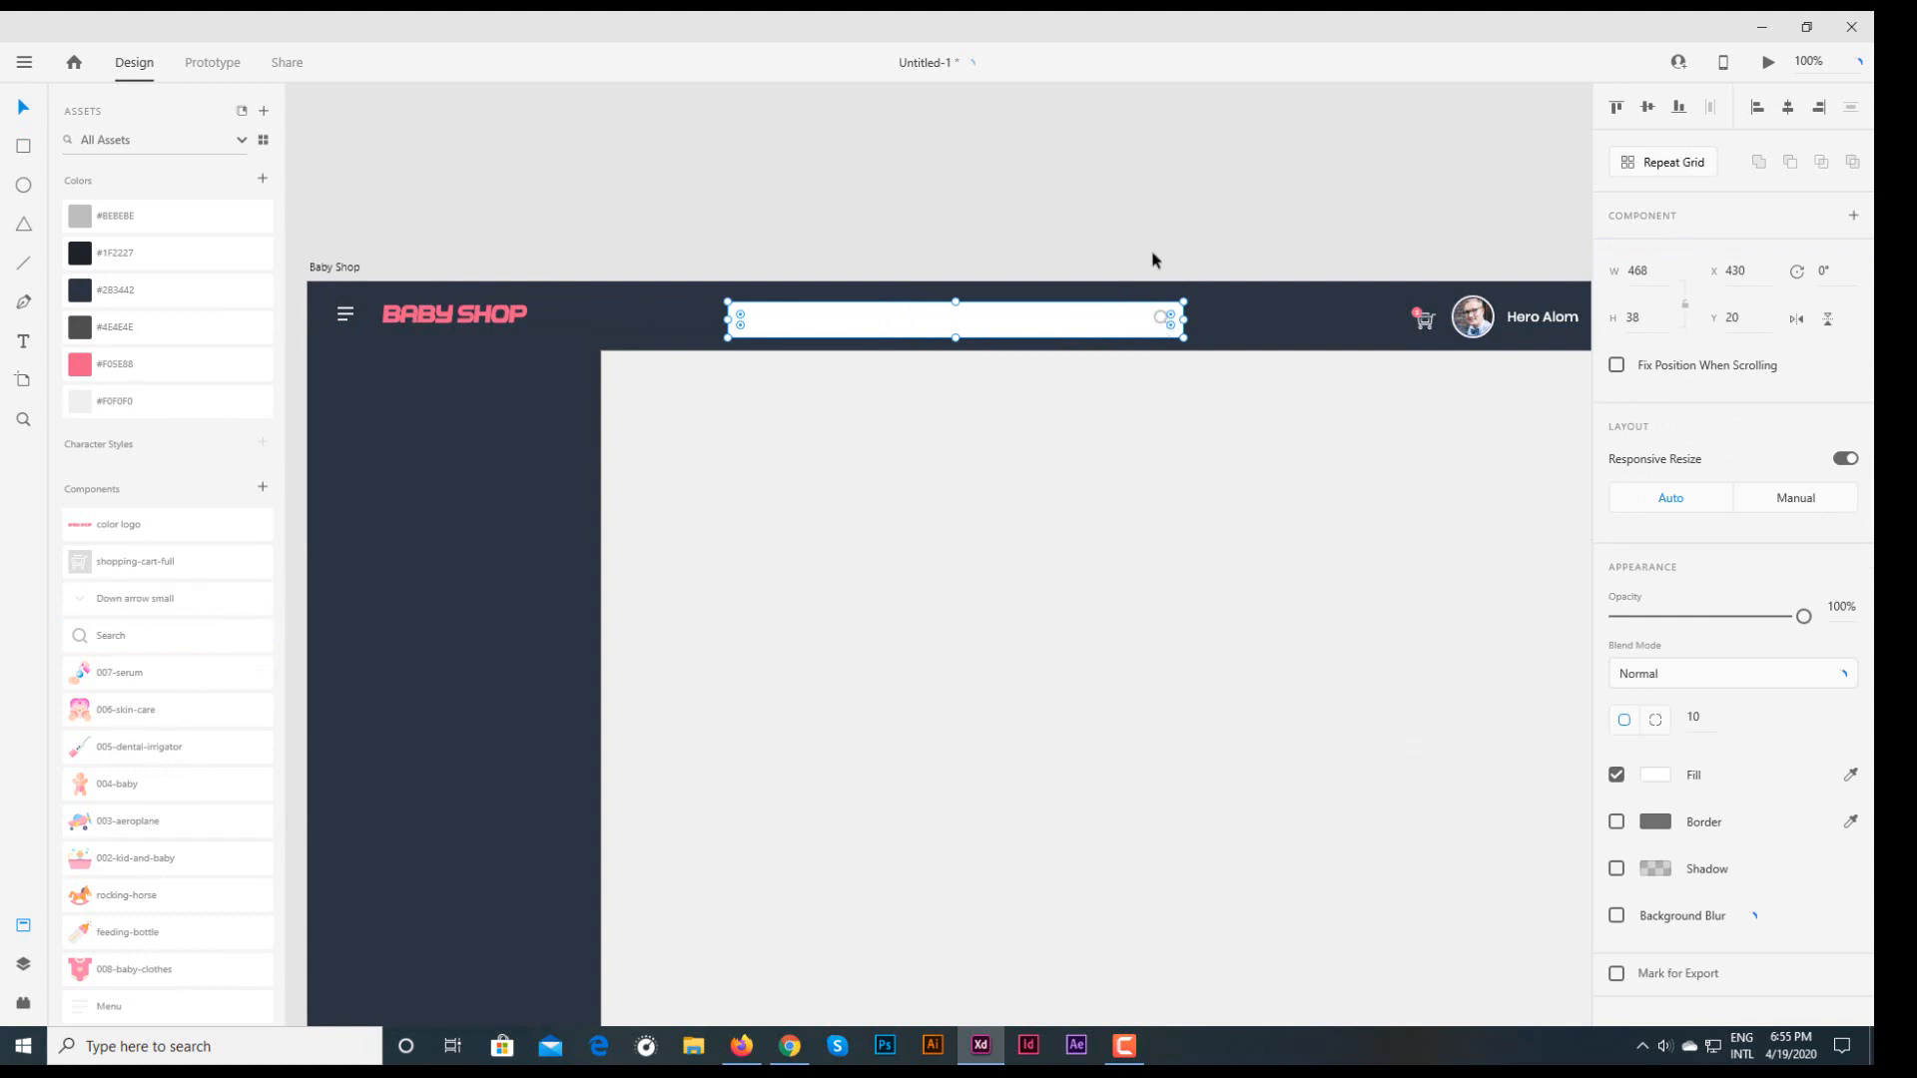
click(112, 640)
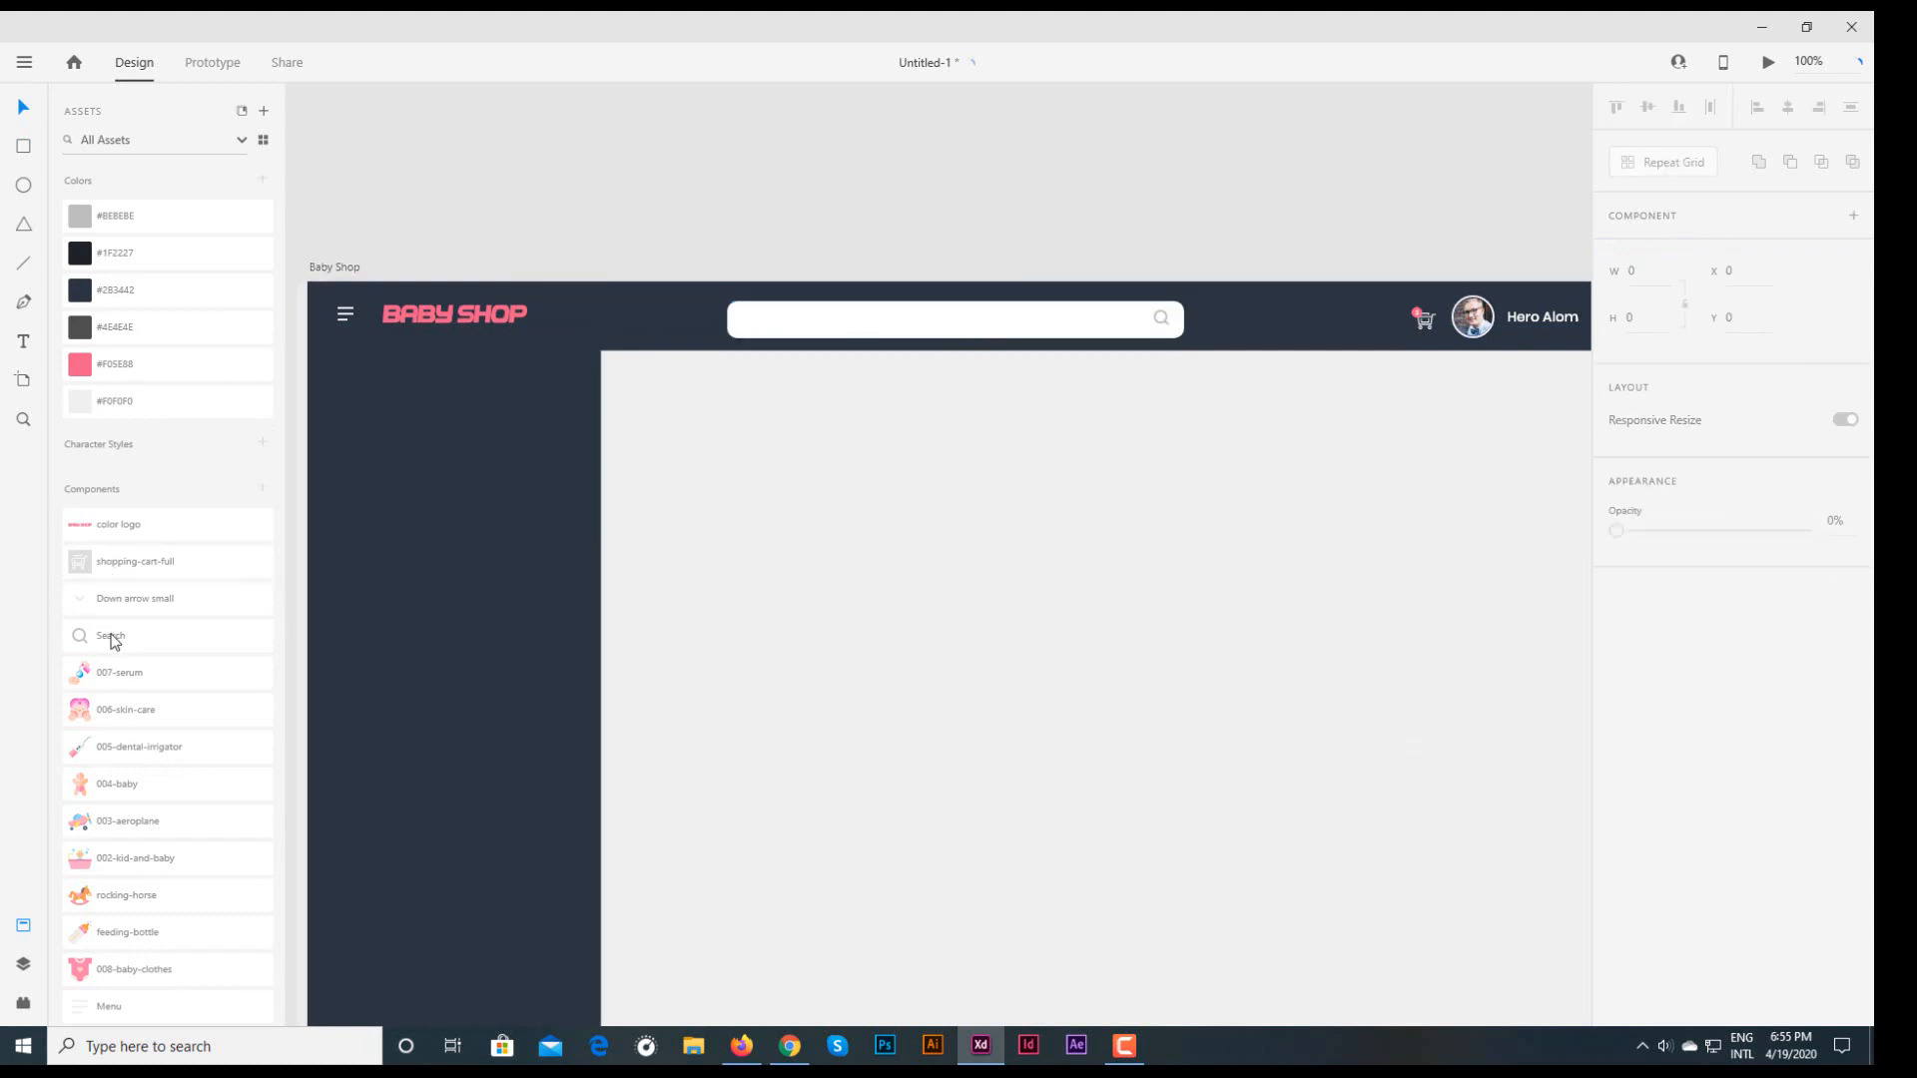
- Add the placeholder text "Search..." at the left end of the search bar, filled #BEBEBE at font size 10
click(747, 333)
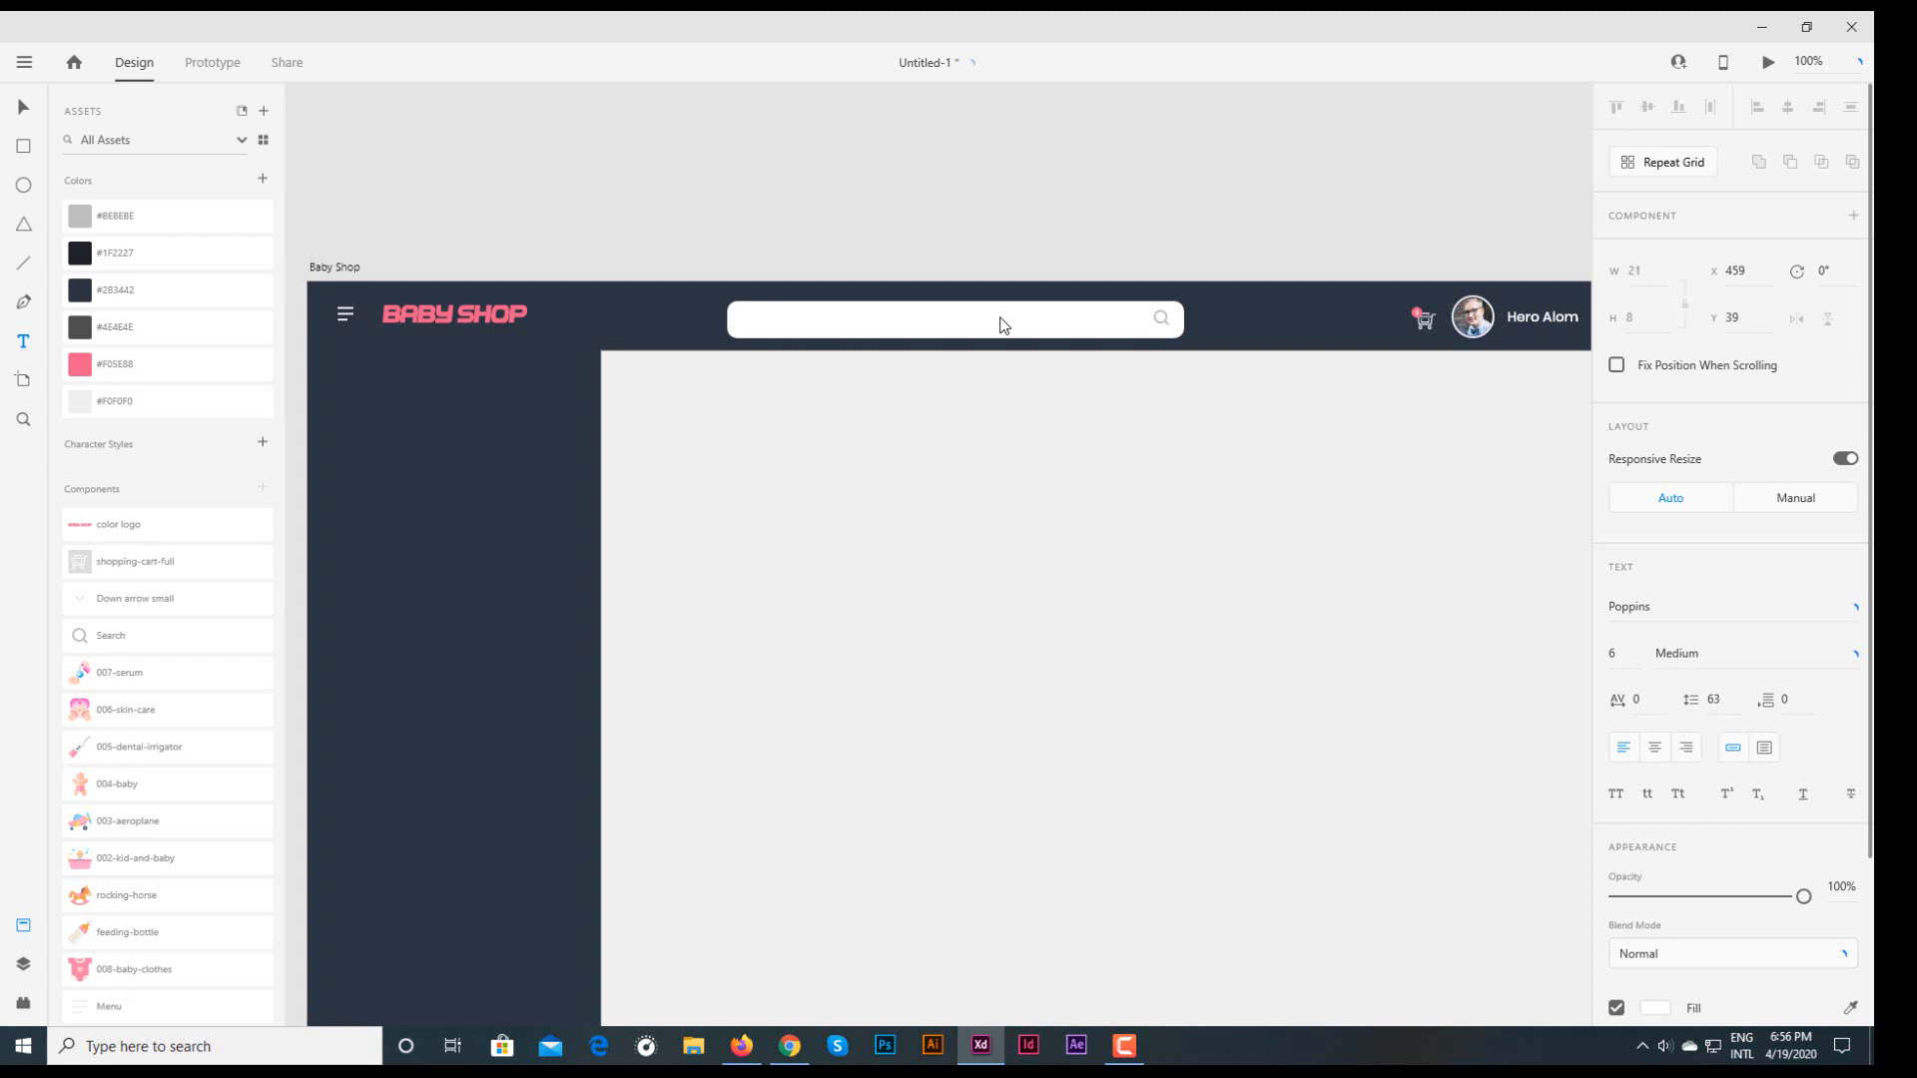
click(24, 108)
scroll(1717, 699, down, 3)
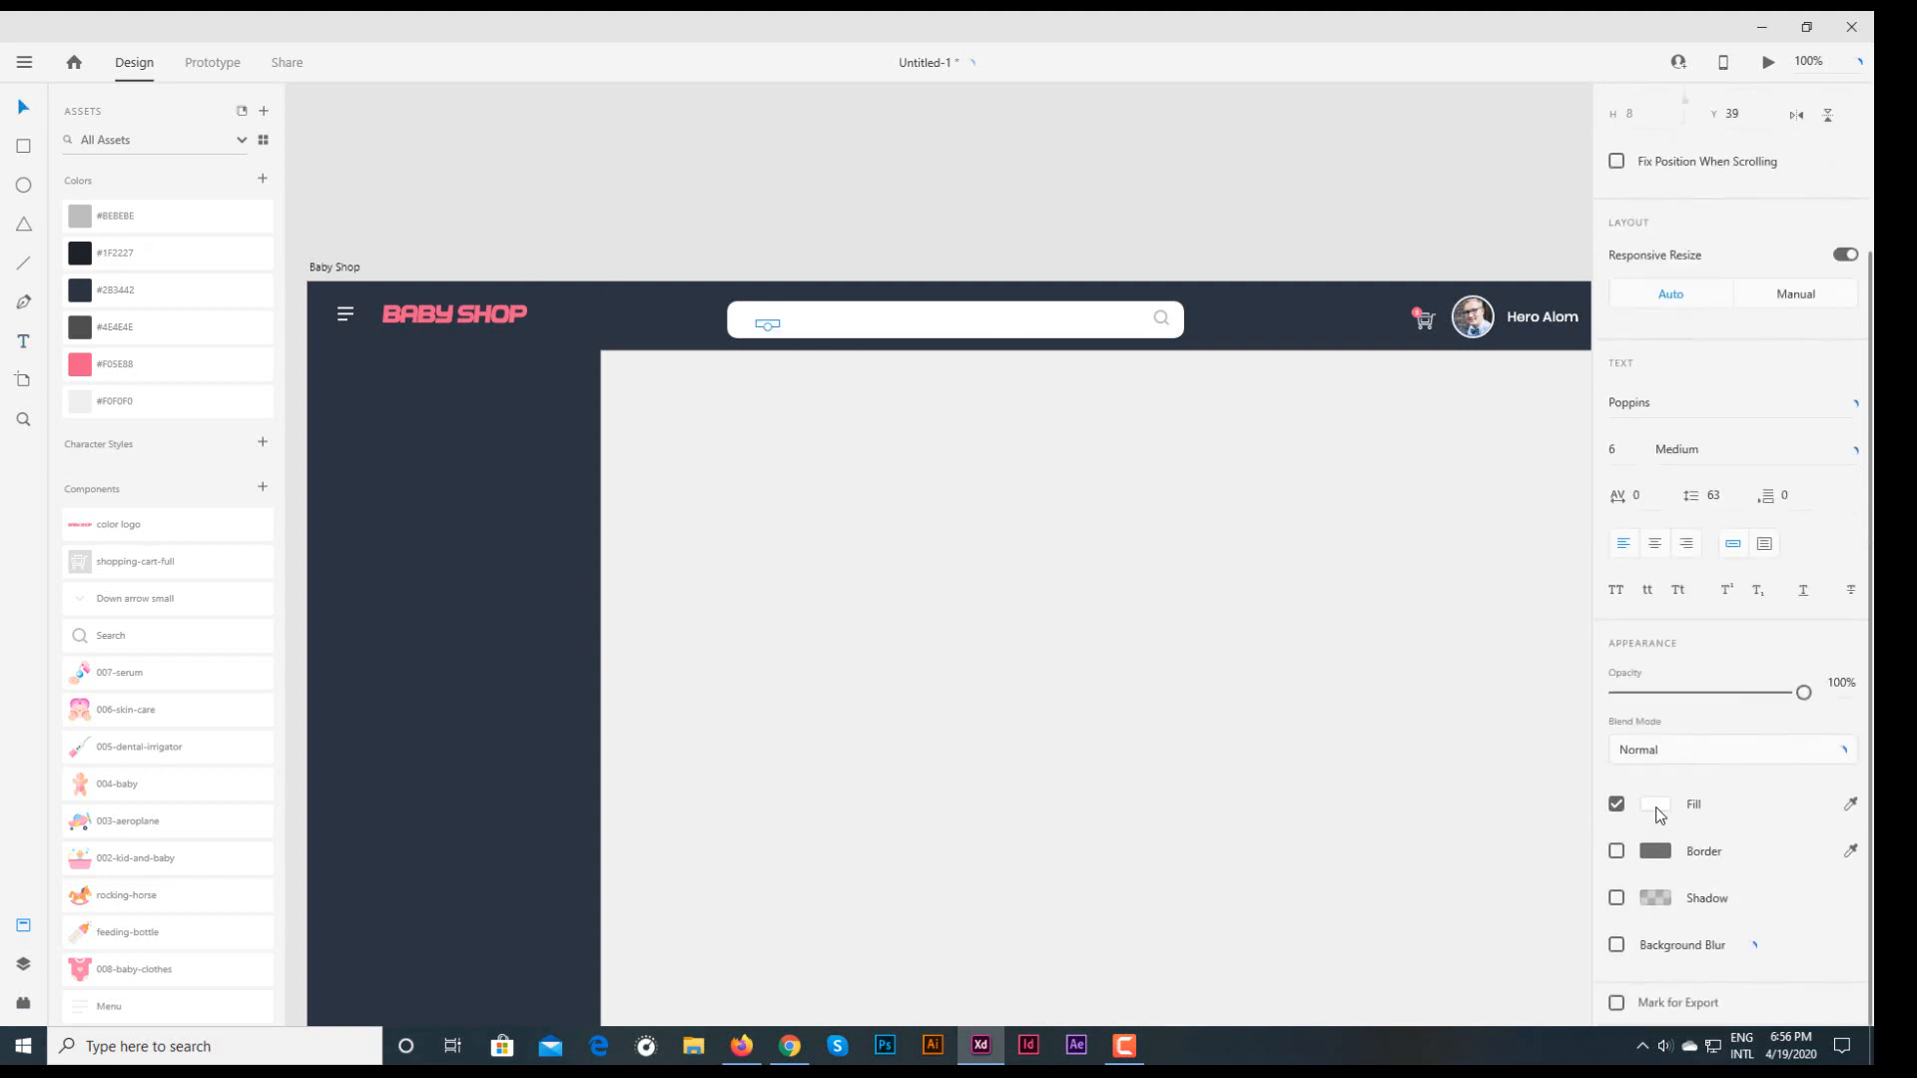
click(1655, 804)
click(1543, 904)
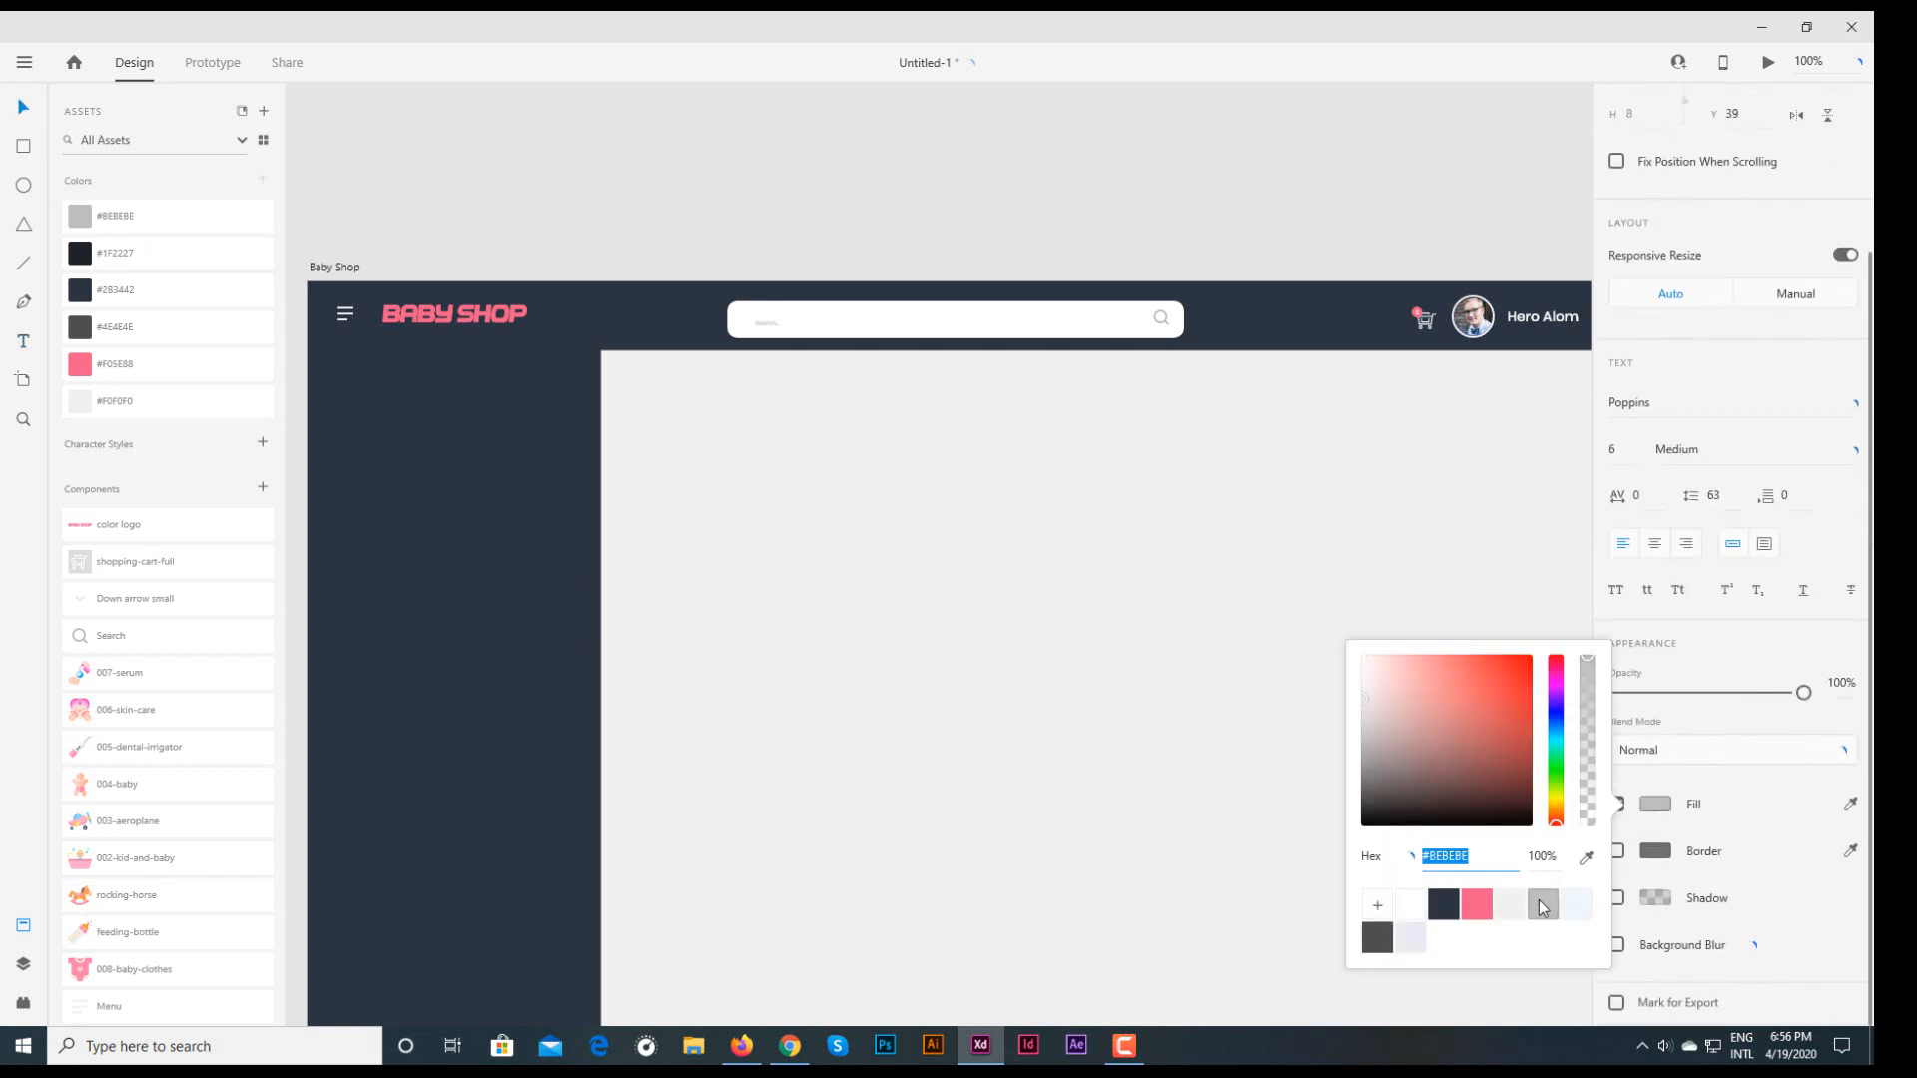
click(1629, 449)
text(10)
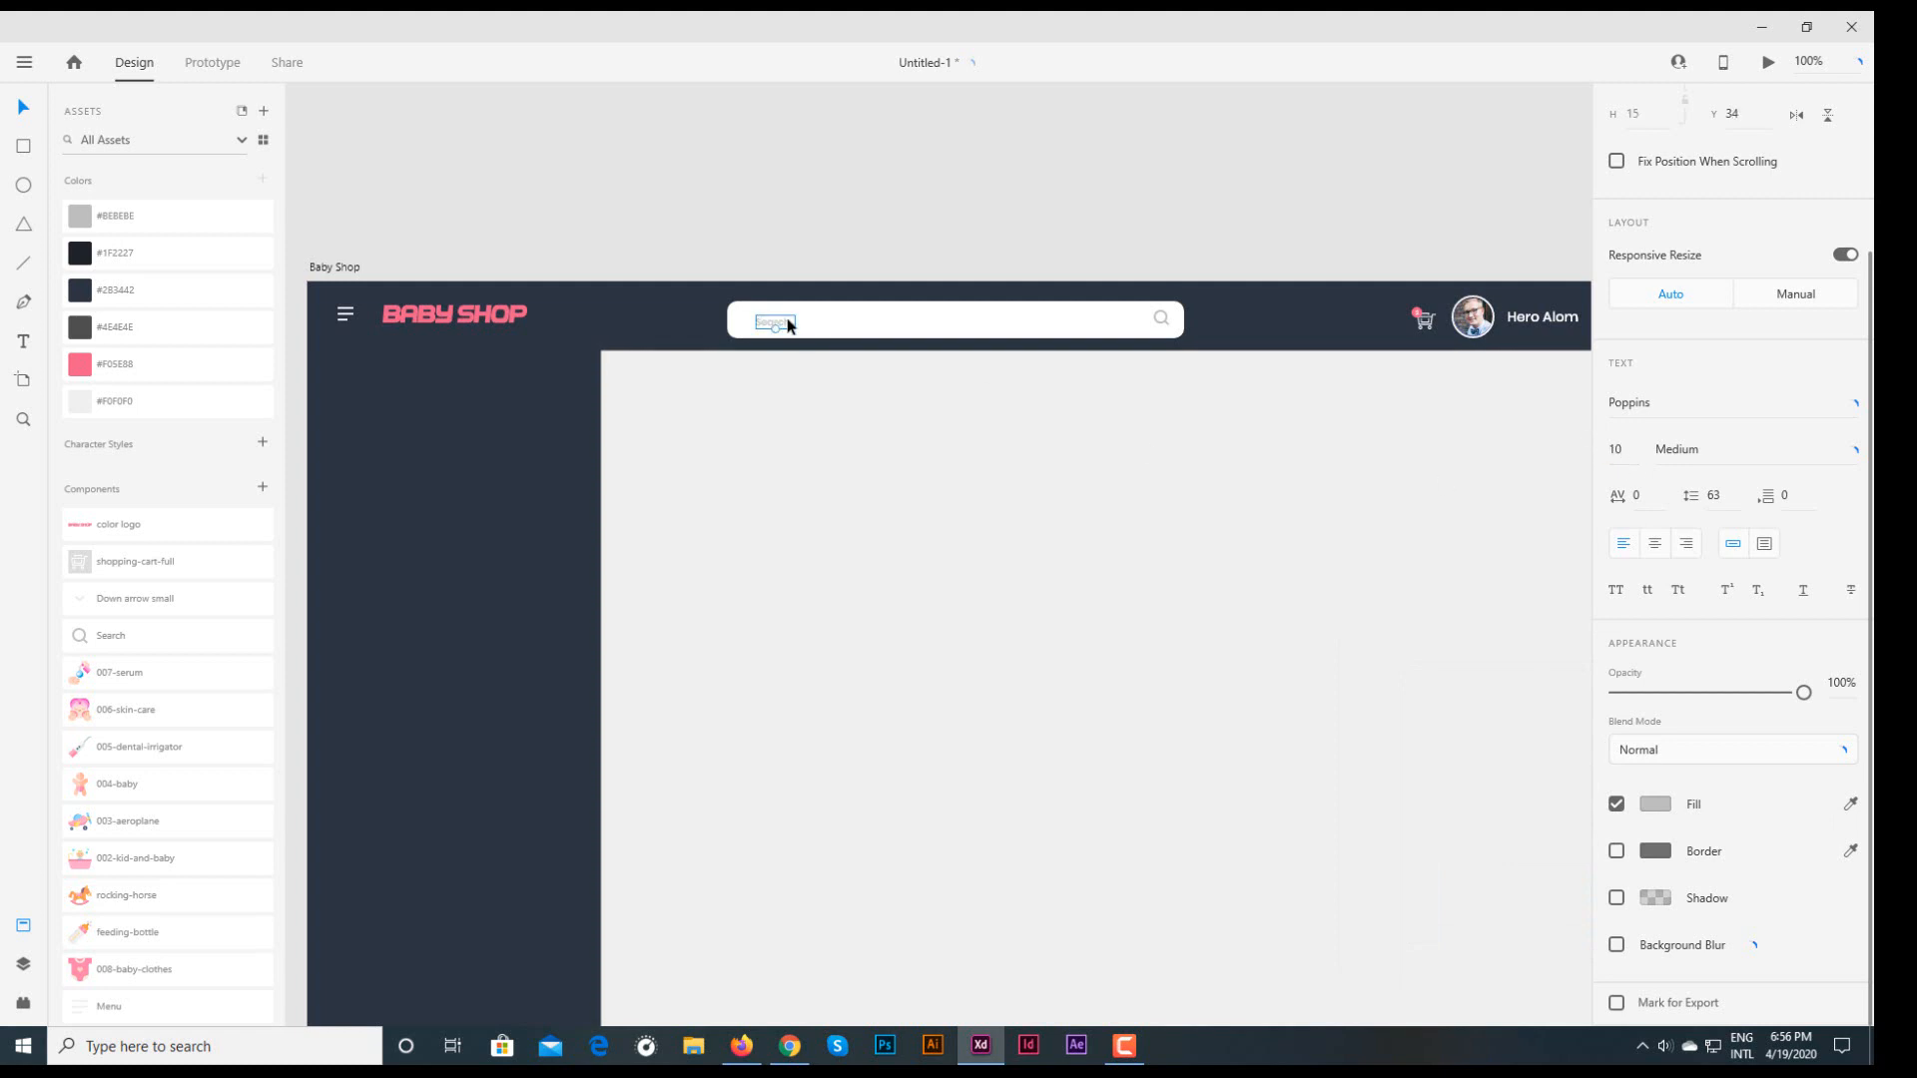
- Change the fill of the search bar's magnifier icon to dark gray
click(1166, 325)
scroll(1130, 320, up, 2)
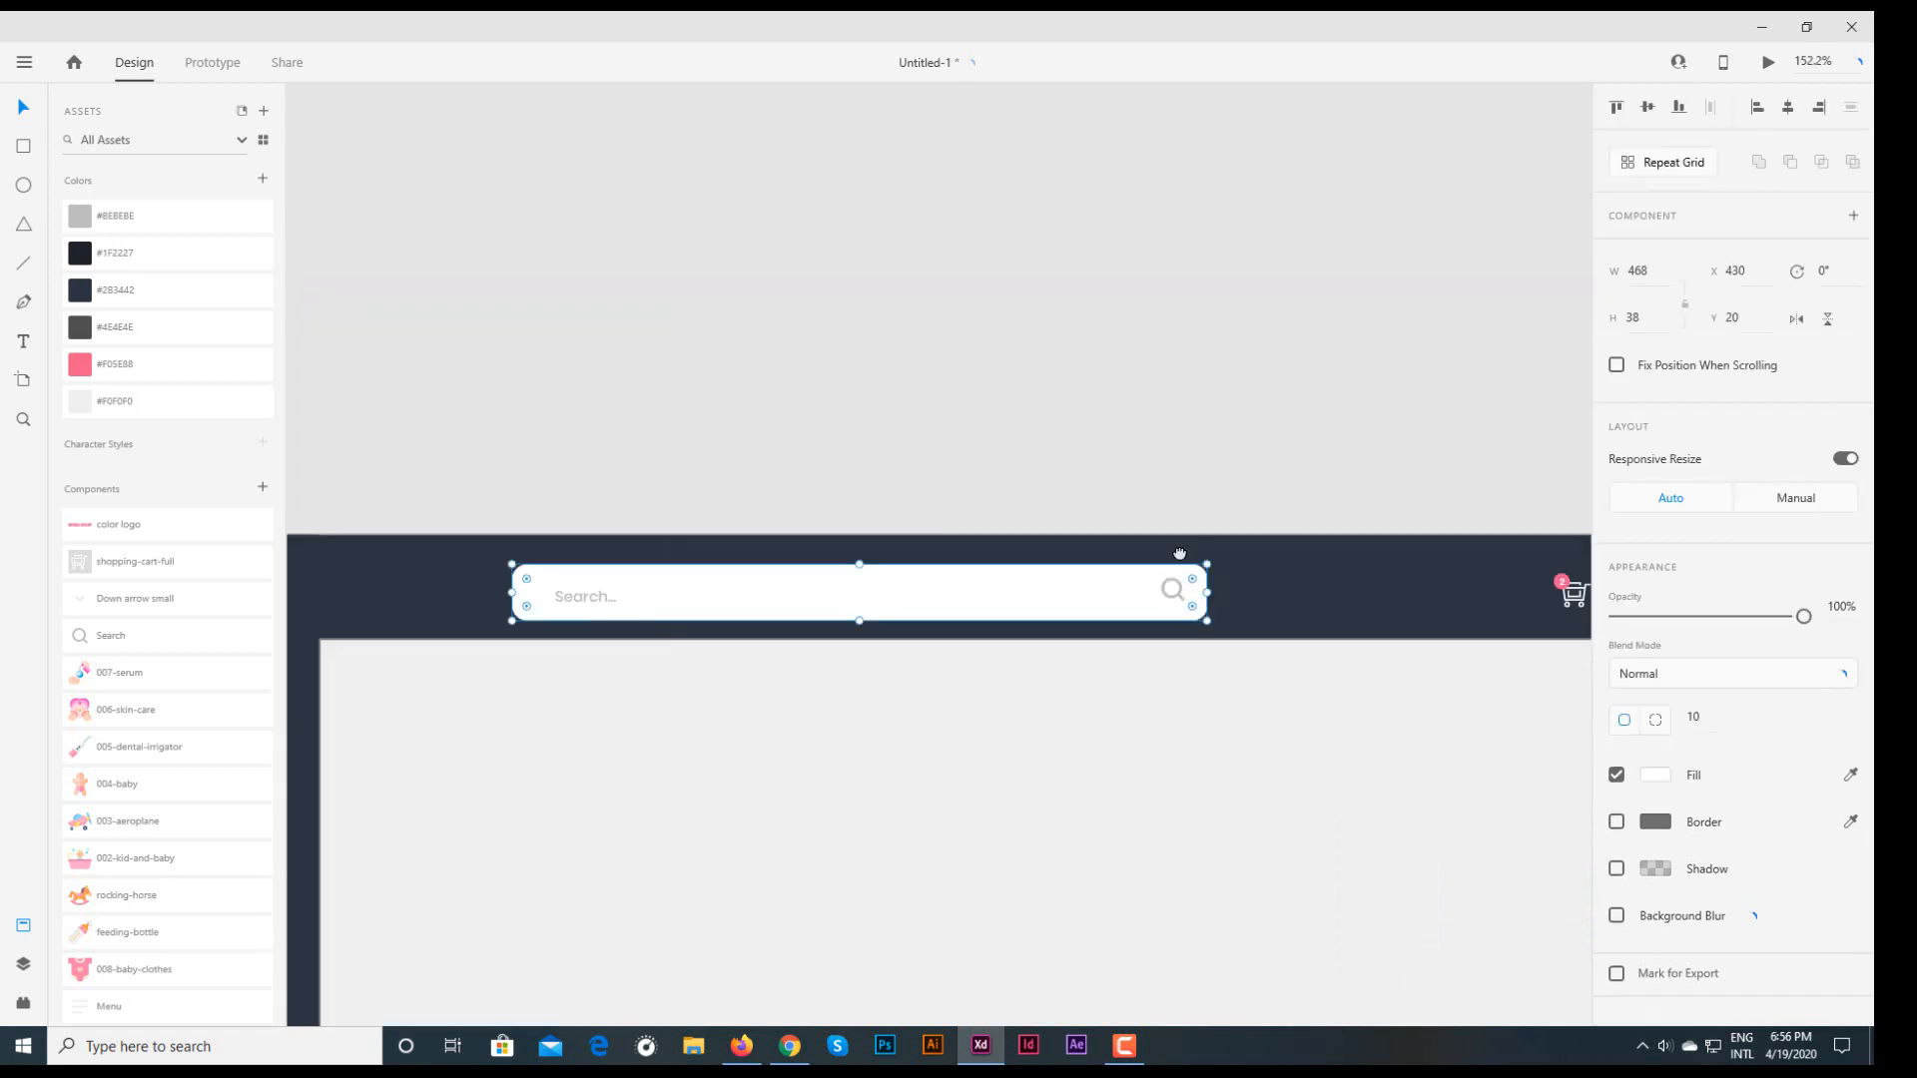
scroll(1131, 480, down, 1)
click(1176, 478)
click(1653, 825)
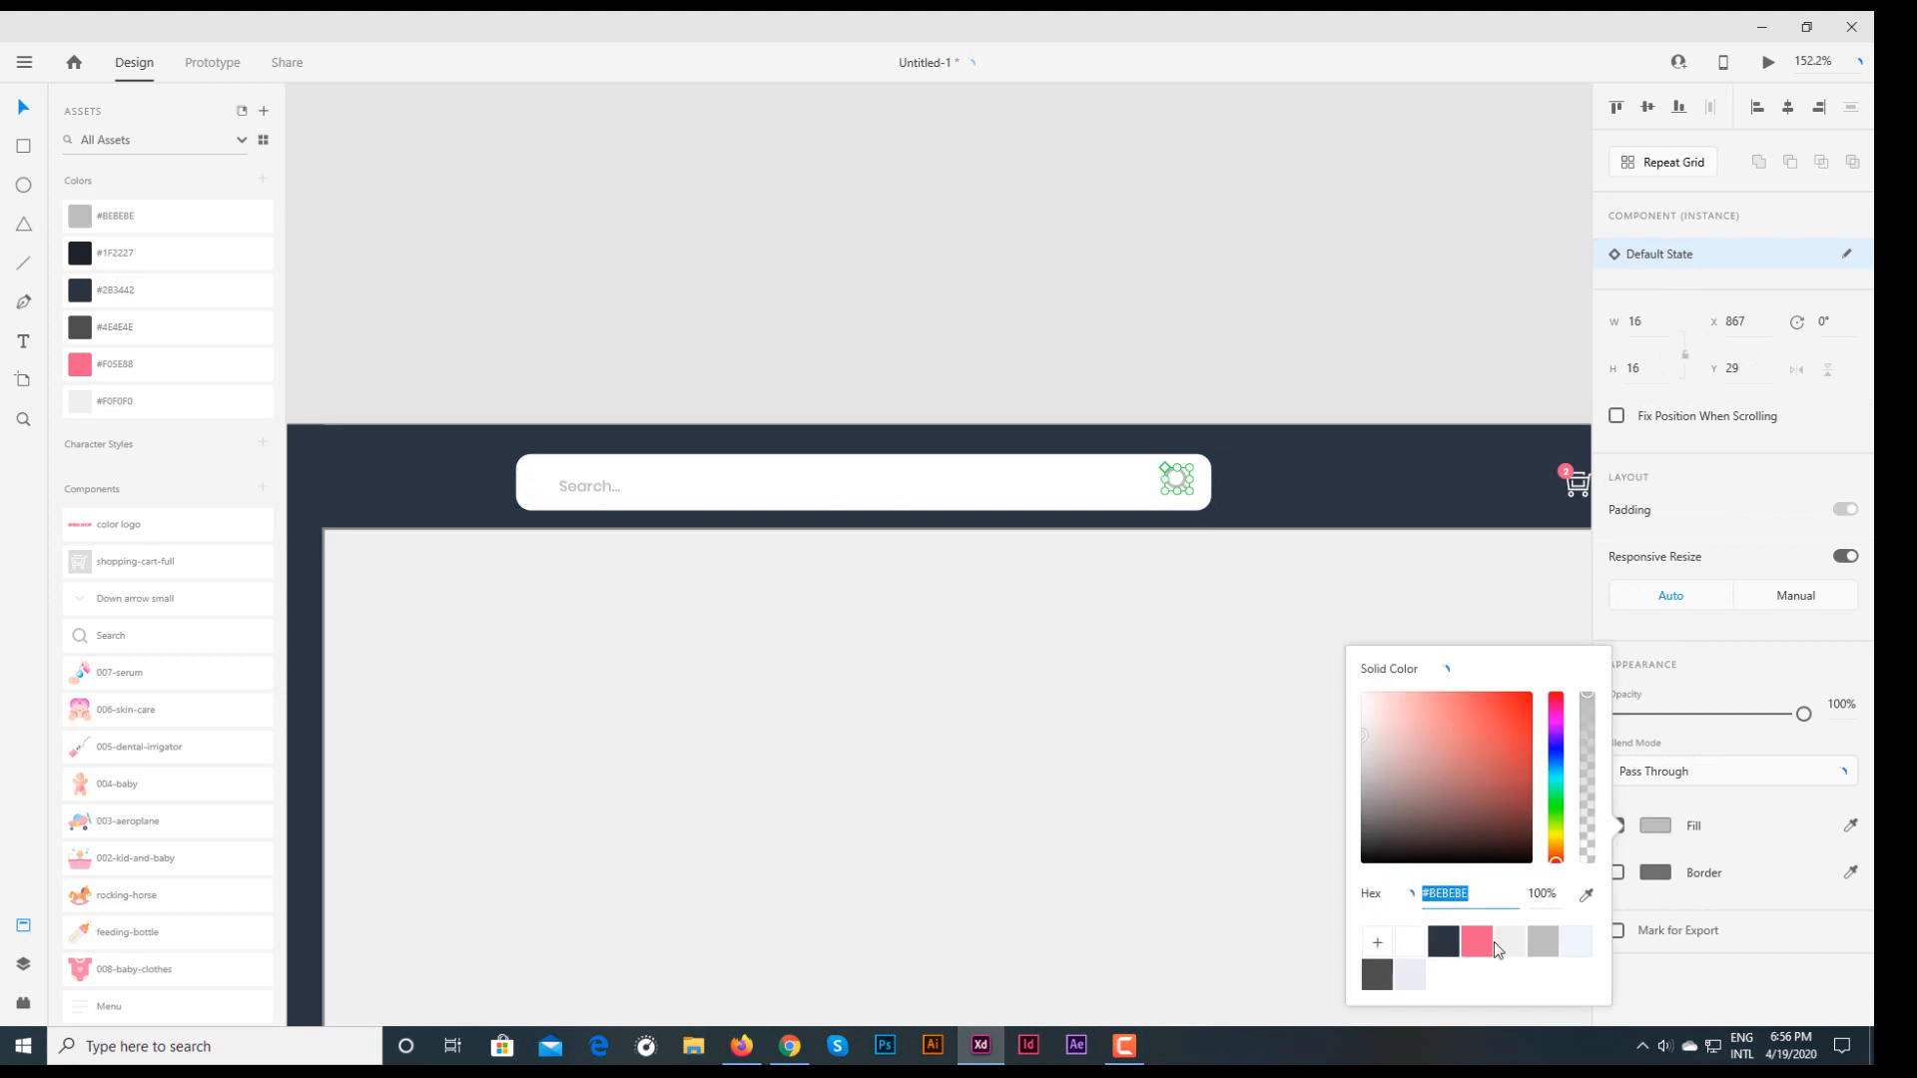
click(1376, 975)
- Align the "Search..." text and the magnifier icon on their vertical middles
click(603, 494)
shift+click(1178, 483)
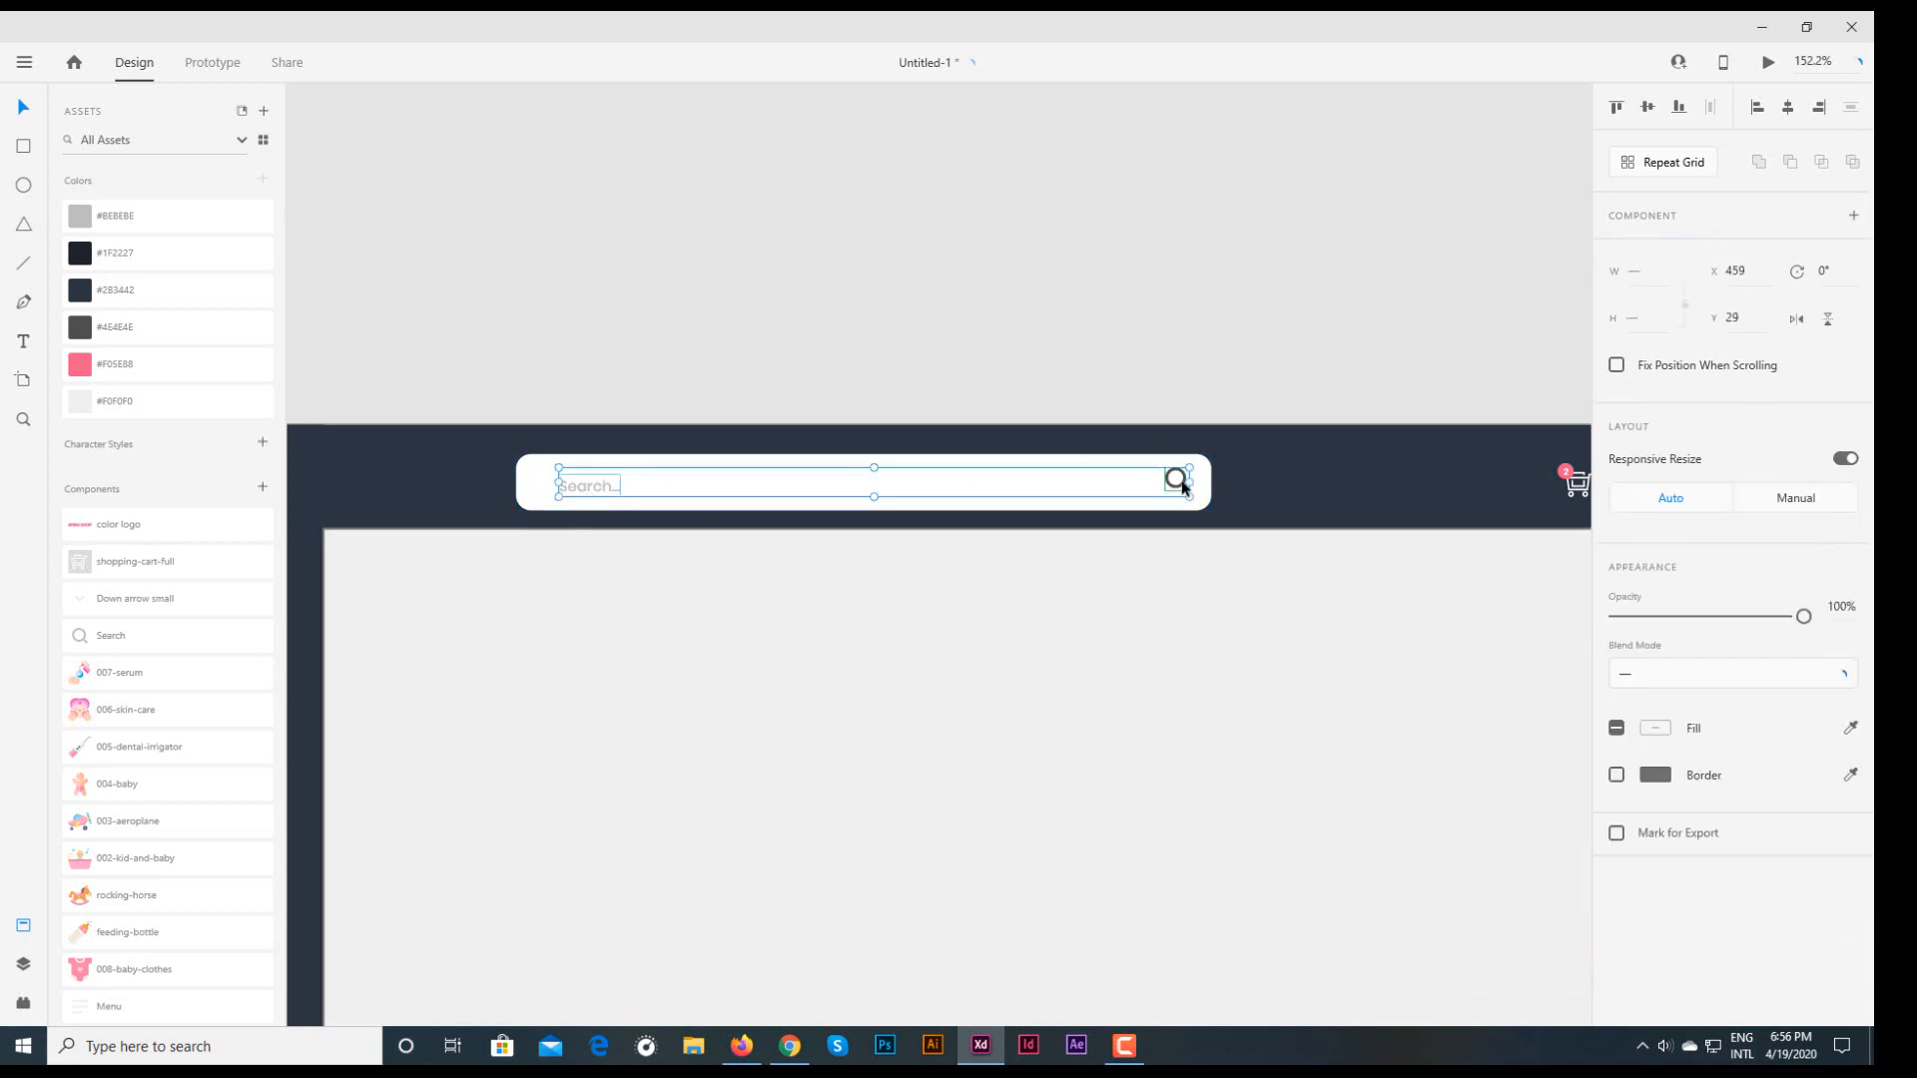
click(1645, 109)
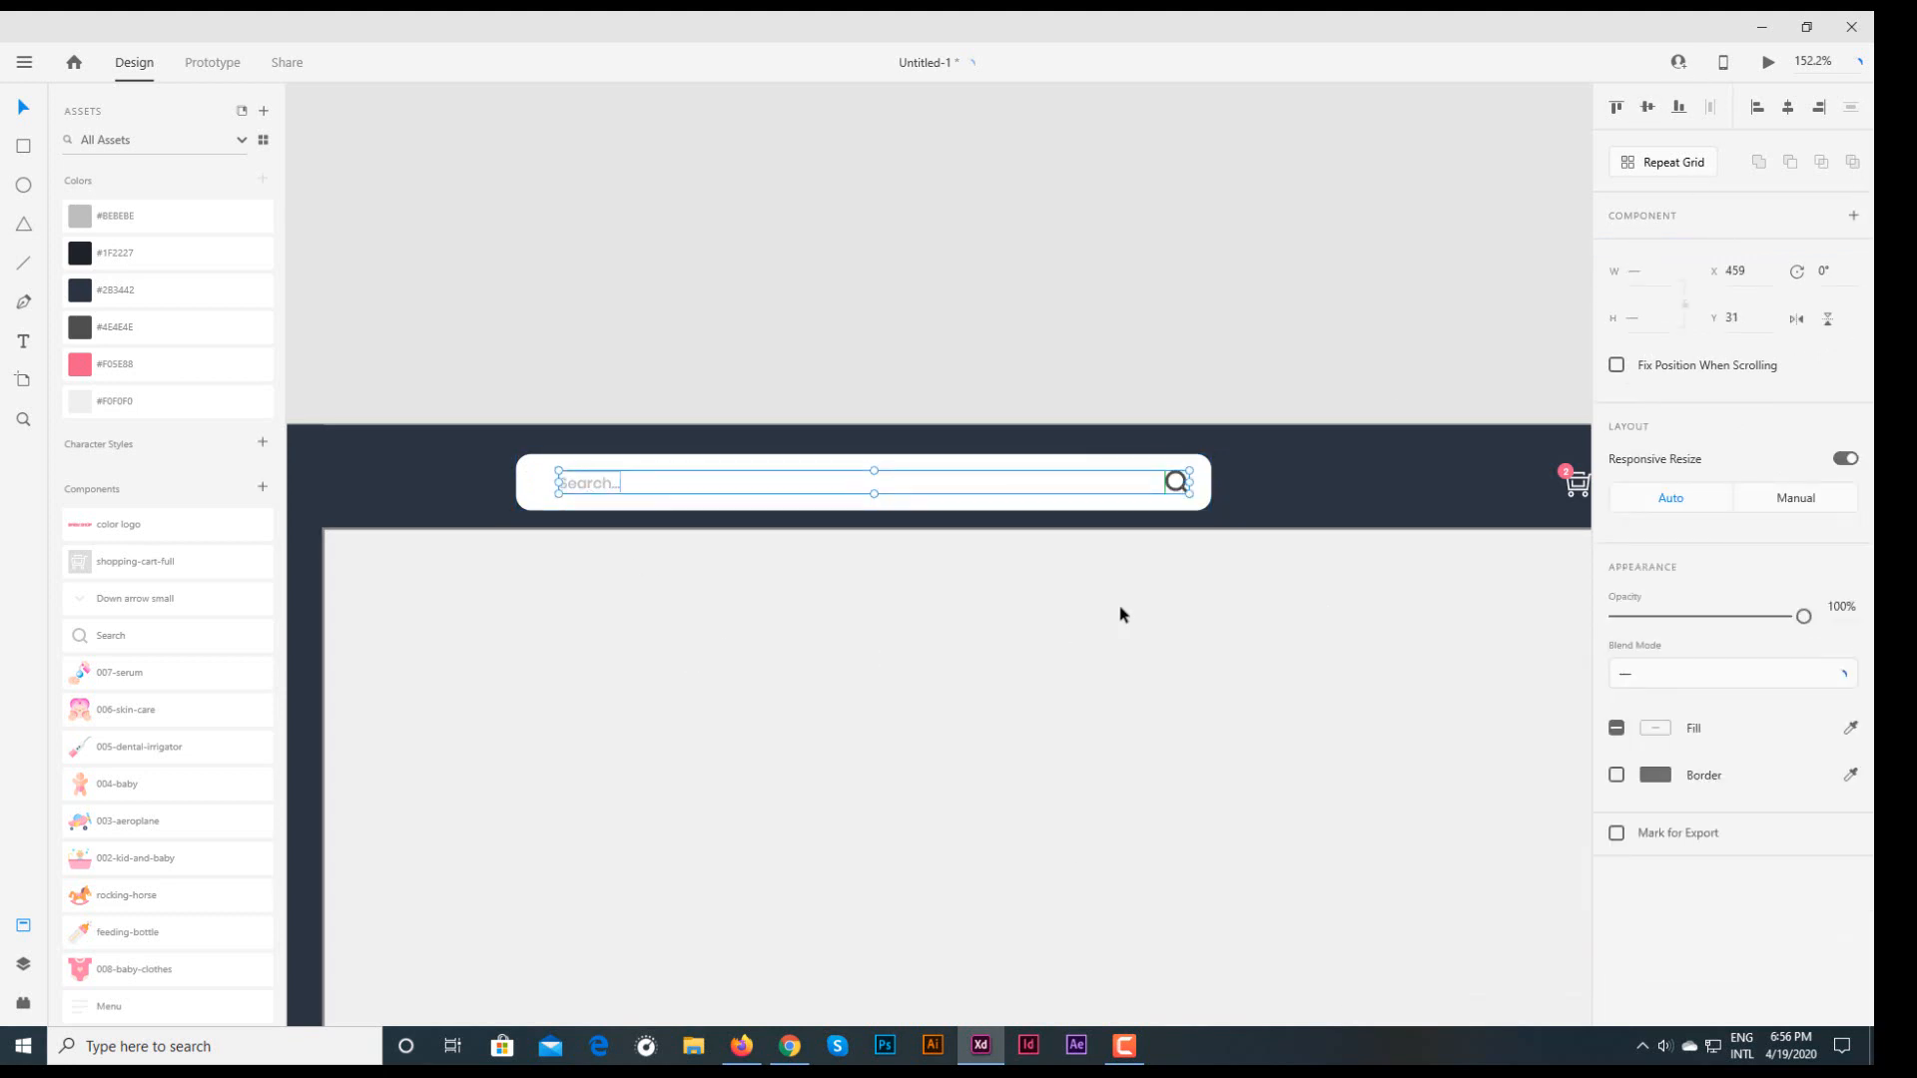
click(1024, 599)
- Move the "Search..." text left to X 445 and group it with the magnifier icon and the search bar
click(599, 483)
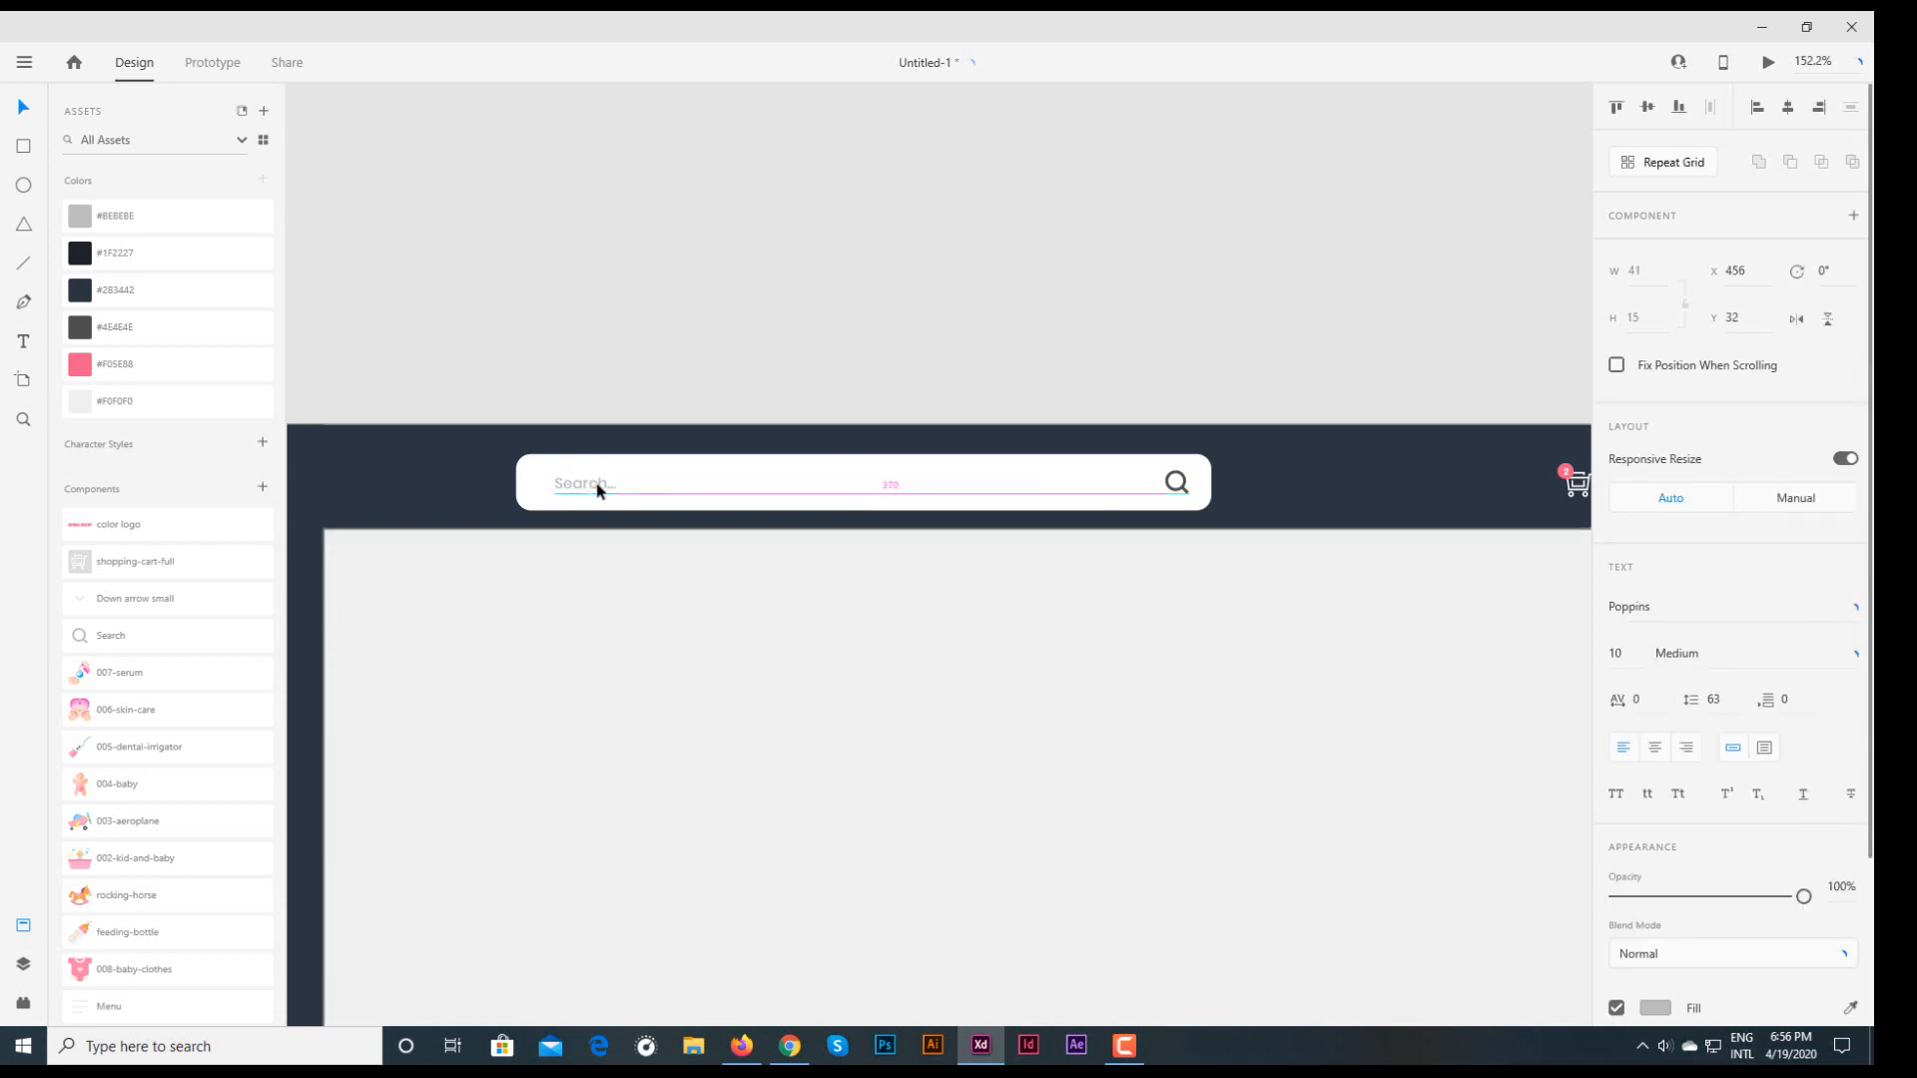
shift+click(1177, 486)
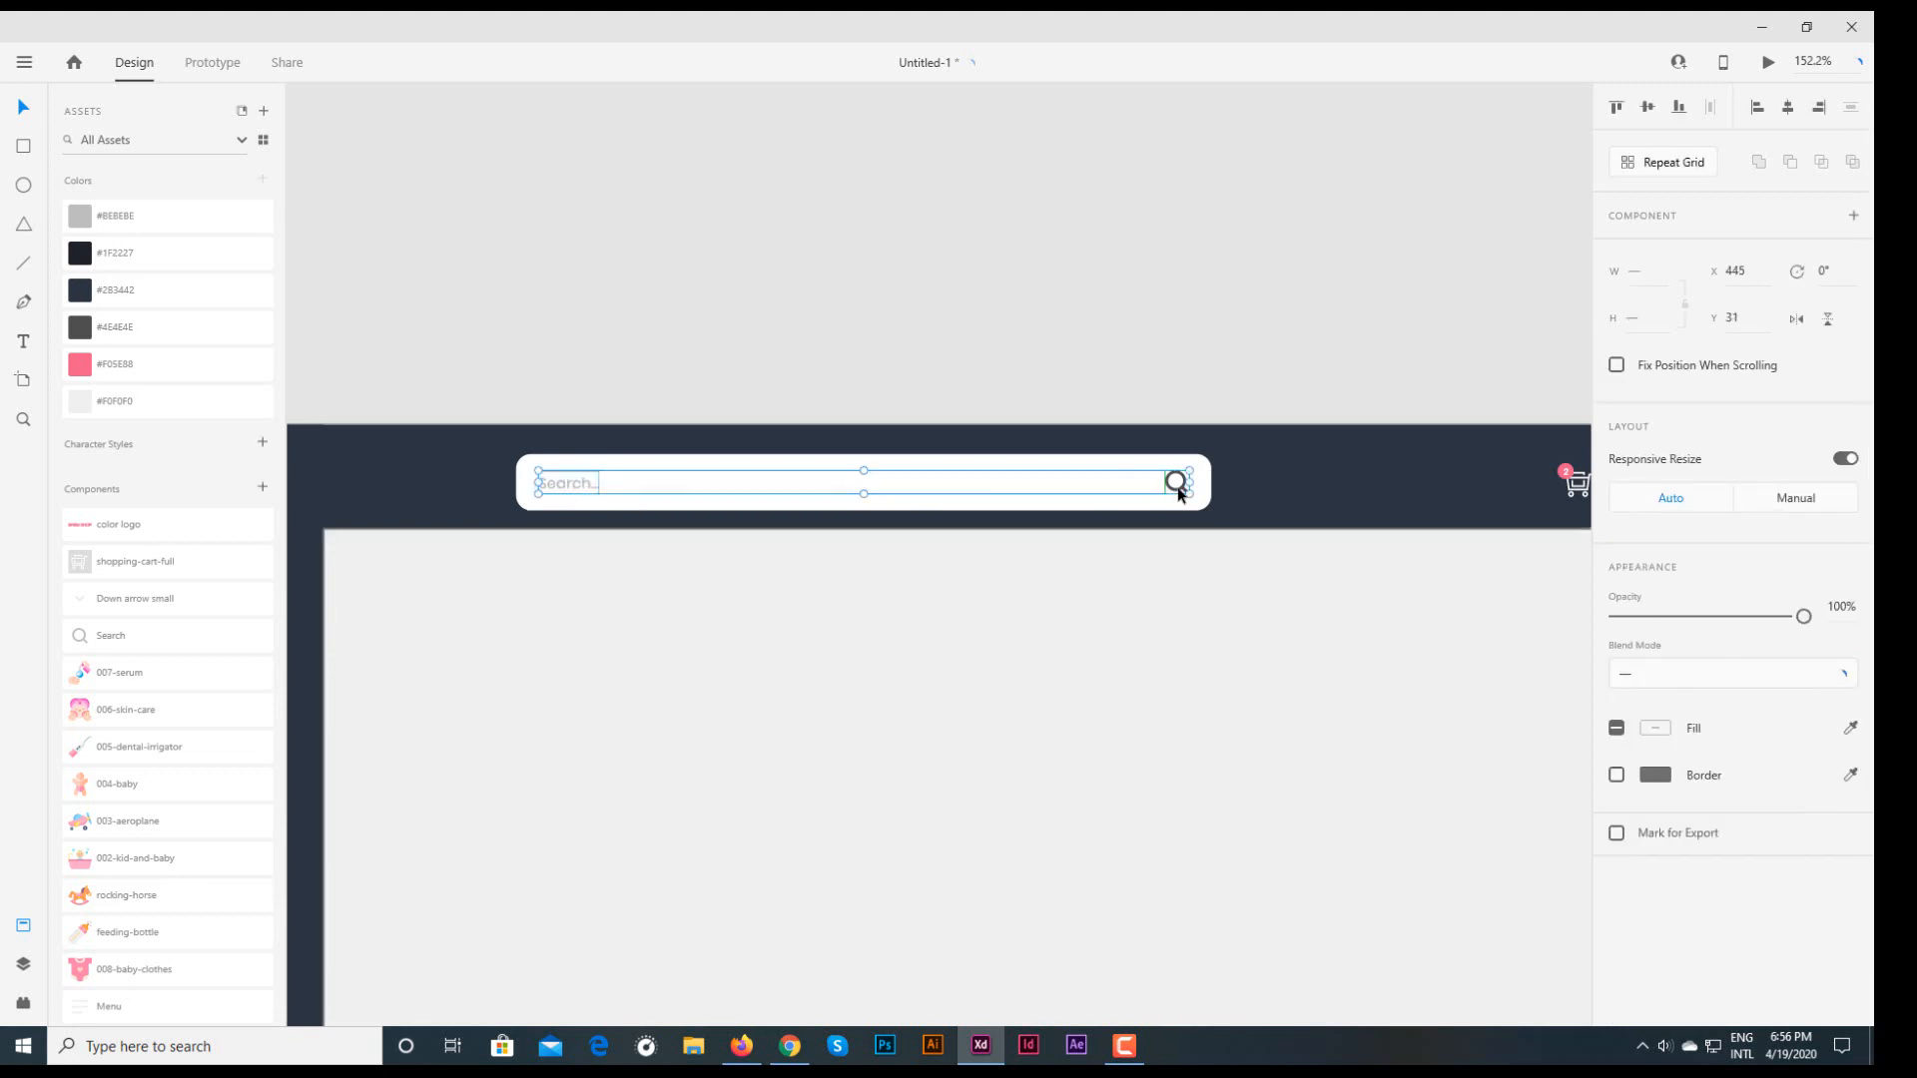
shift+click(1172, 503)
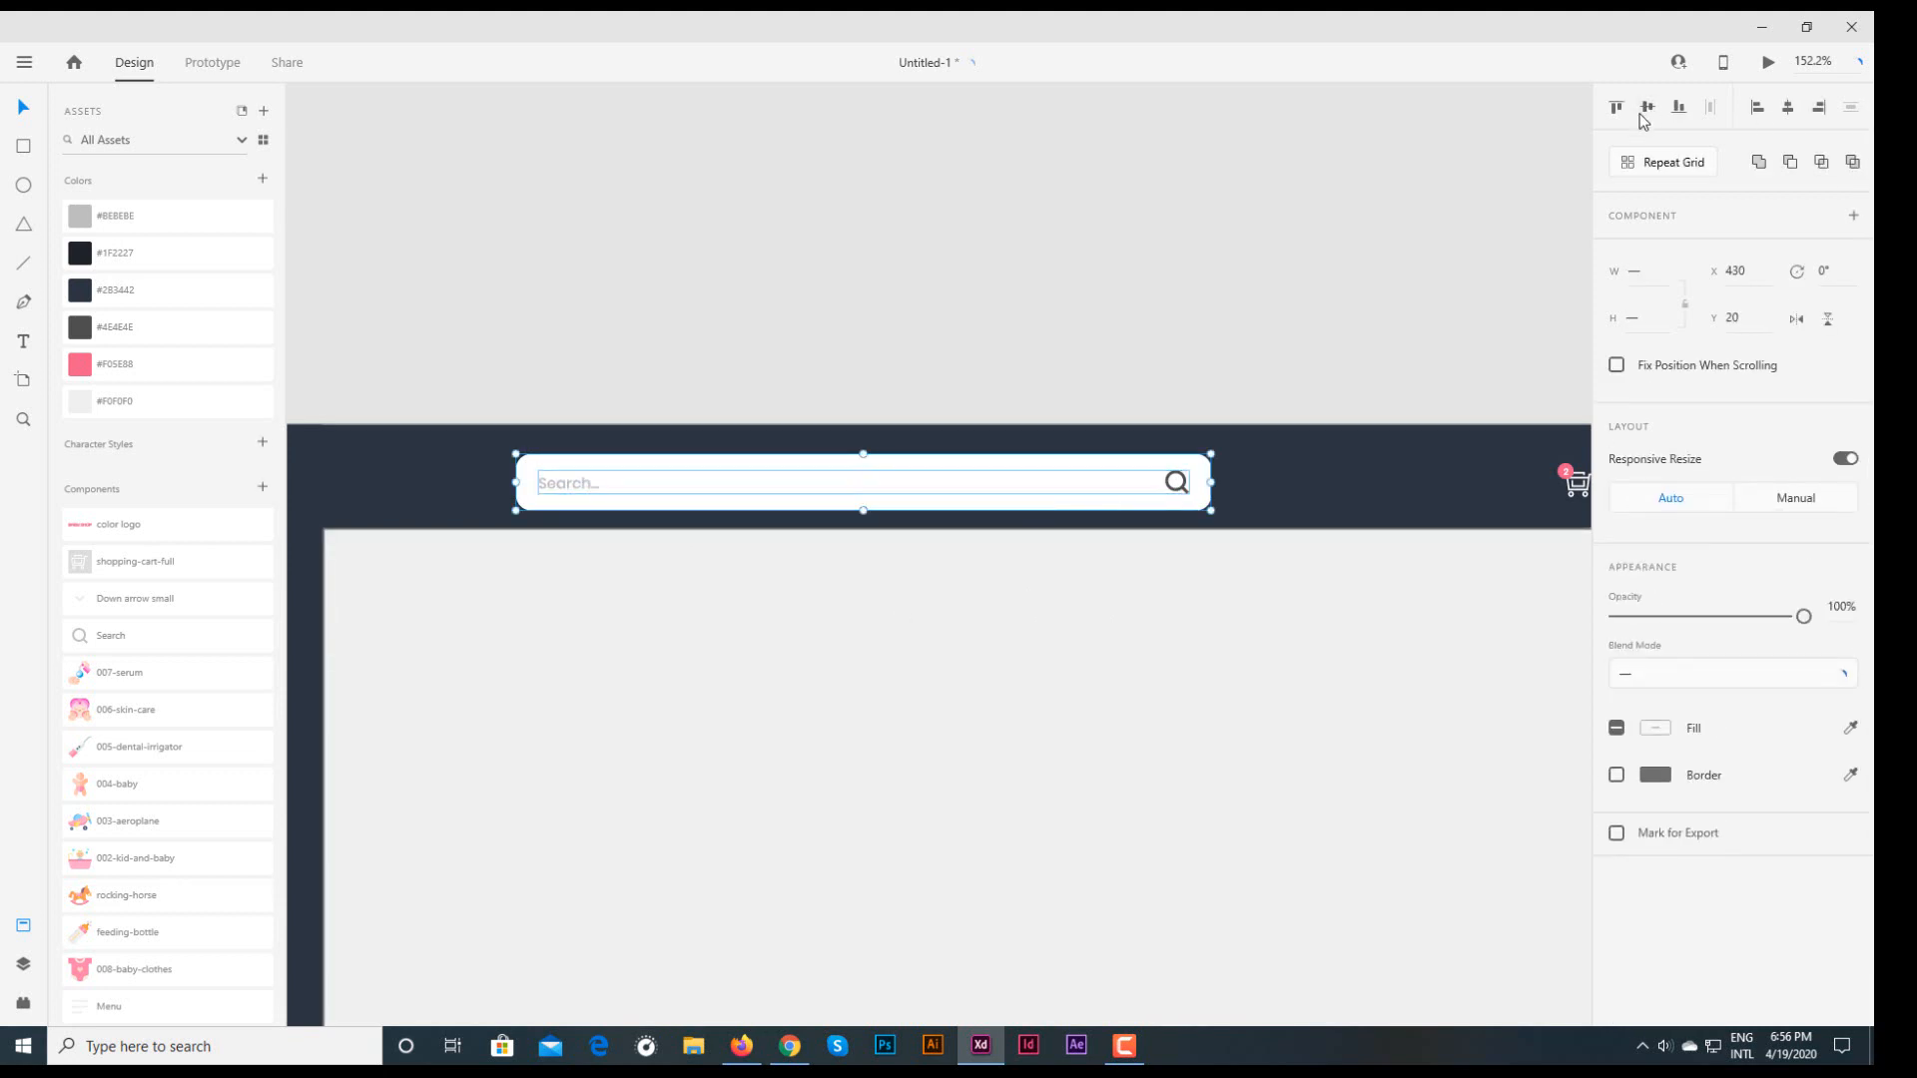
key(ctrl+g)
click(1241, 312)
- Draw a white 1066 by 229 rectangle across the content area directly below the header, at X 300, Y 70
key(ctrl+1)
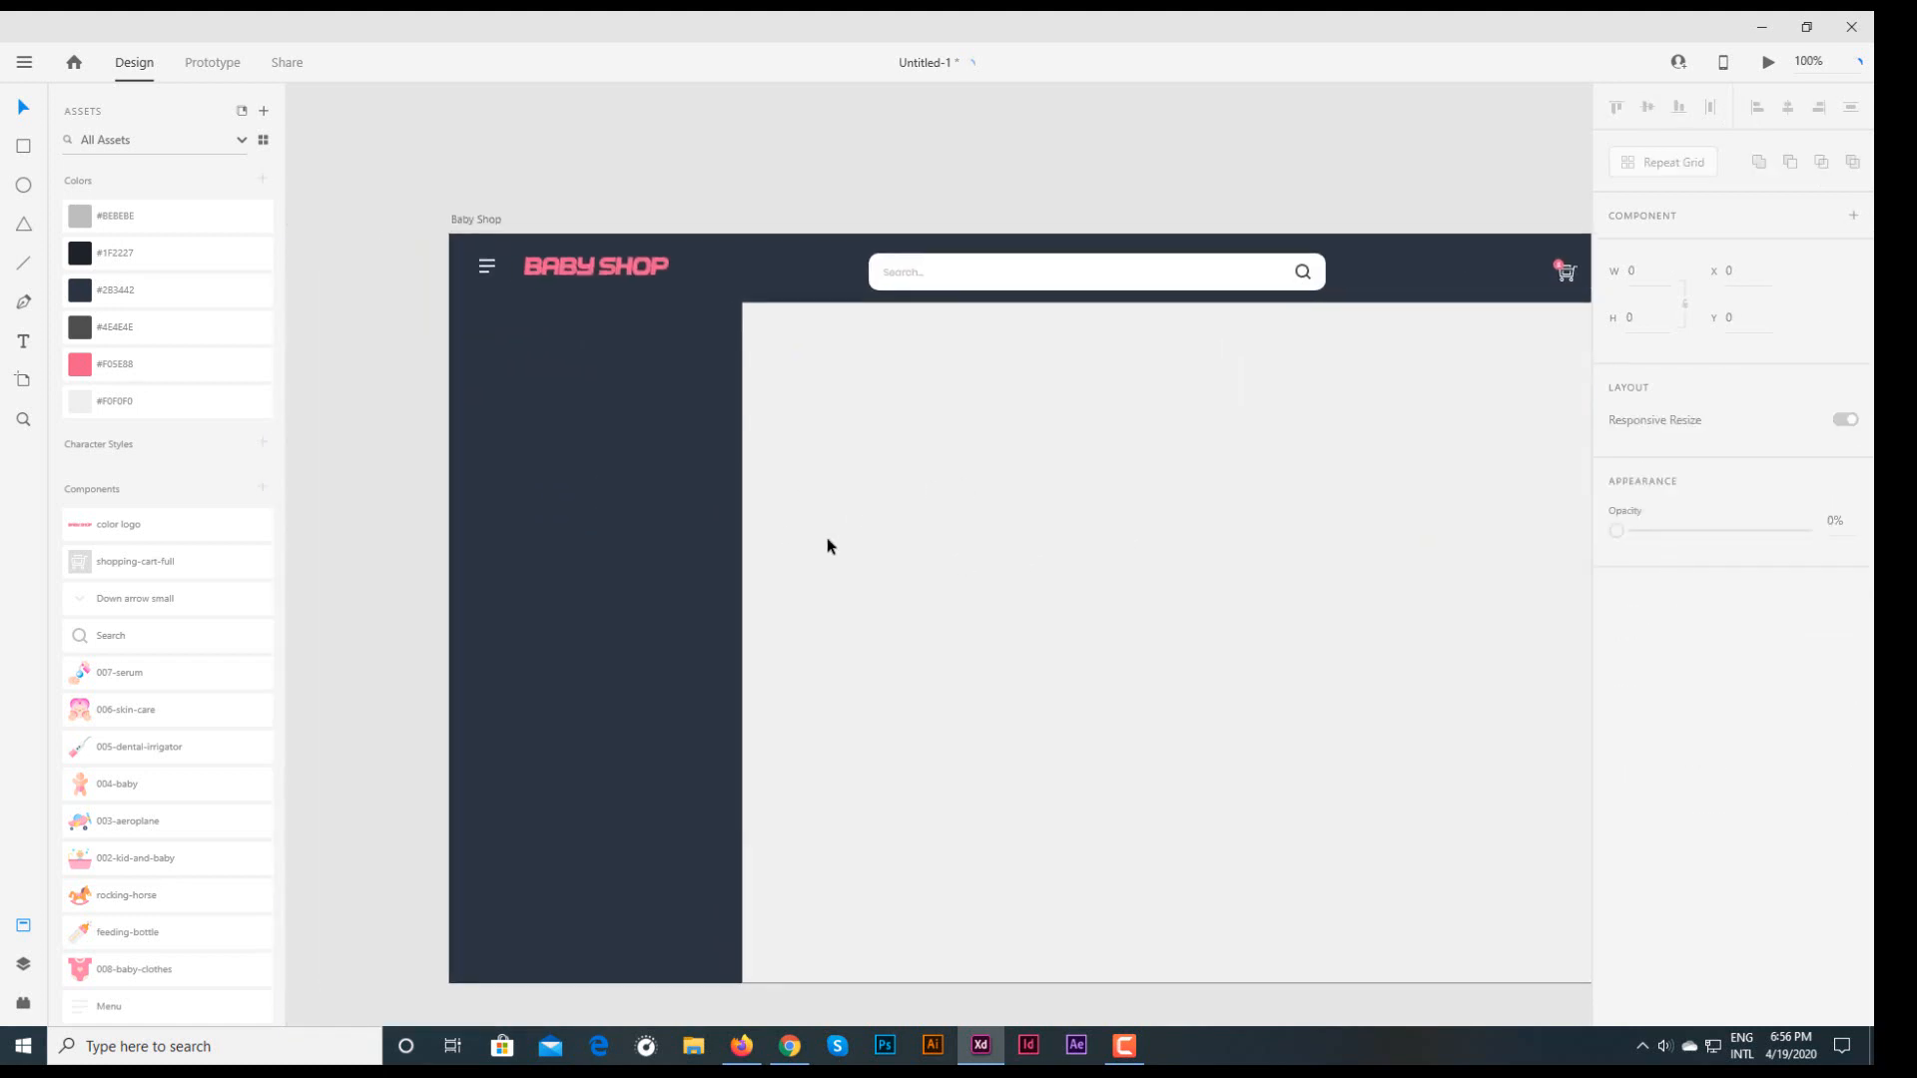
key(ctrl+minus)
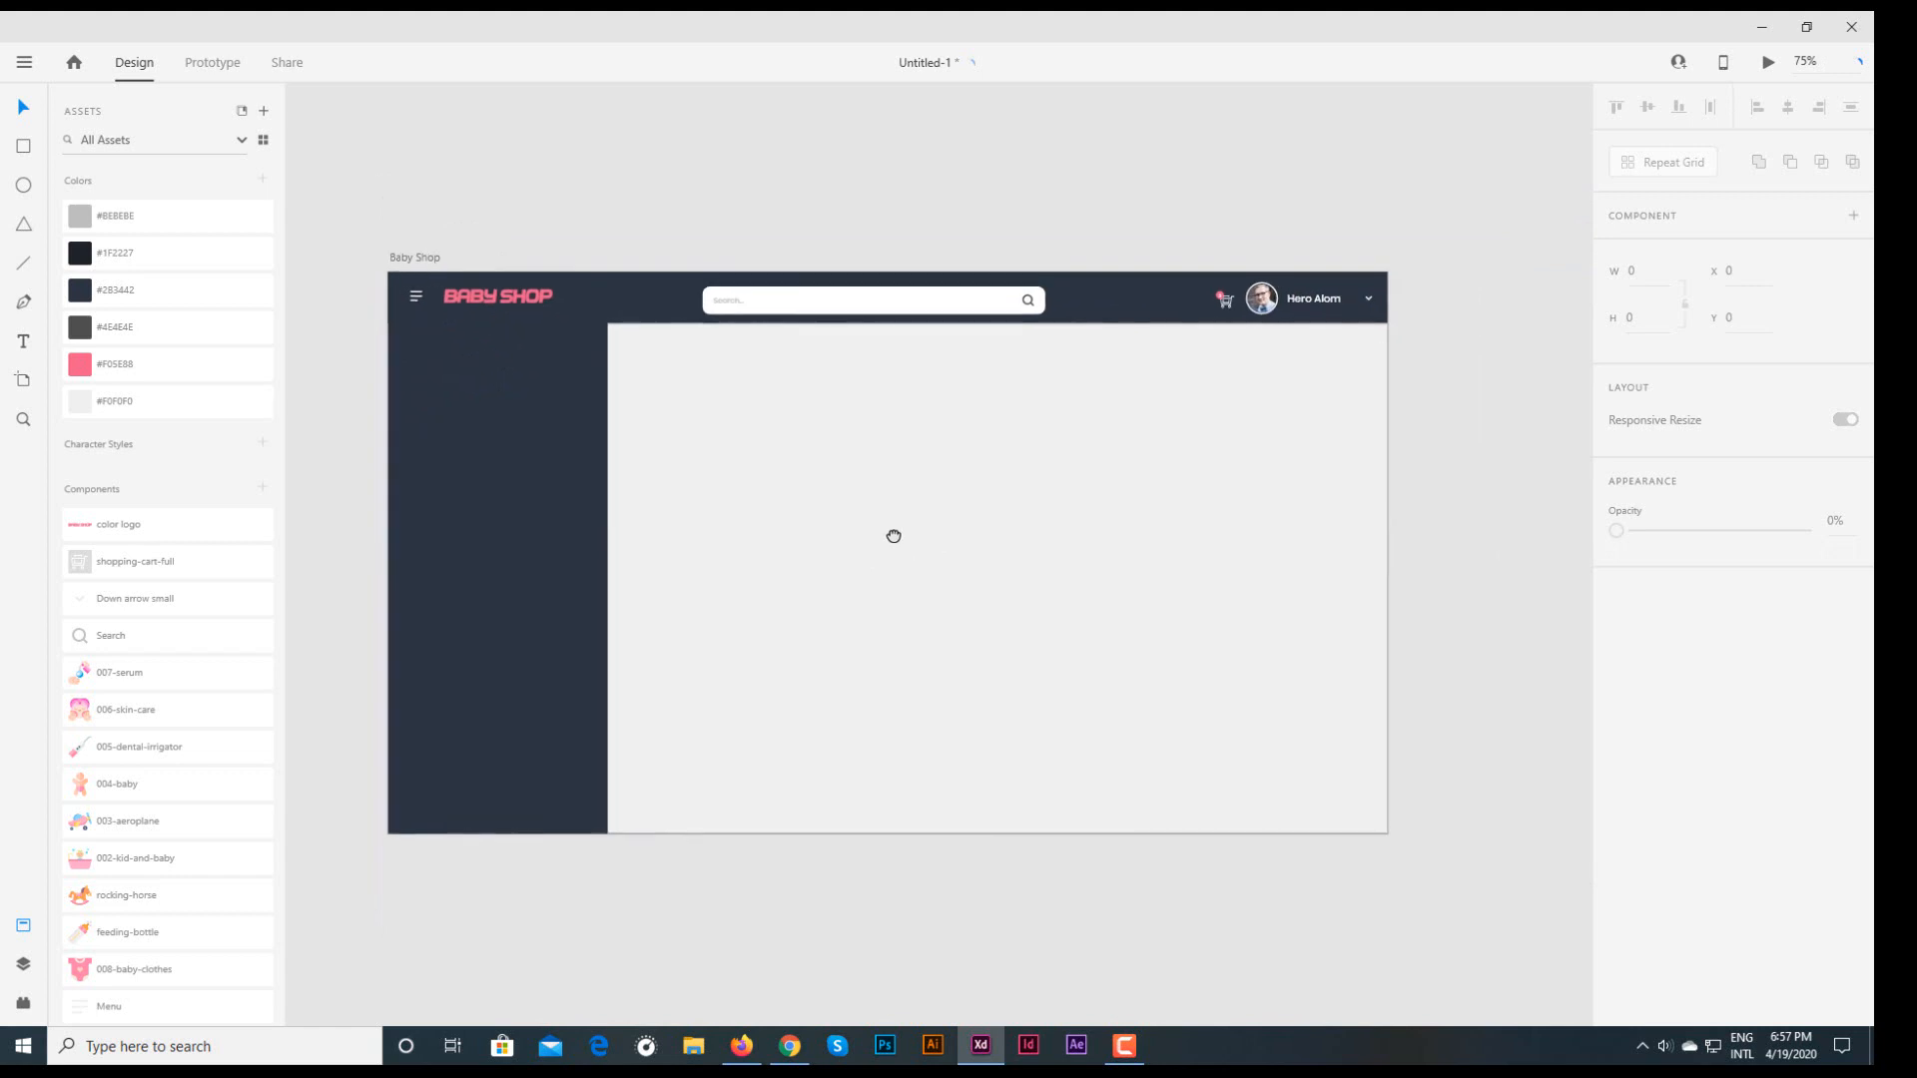
mouse_move(610, 327)
mouse_down()
mouse_move(1031, 470)
mouse_move(1386, 490)
mouse_up()
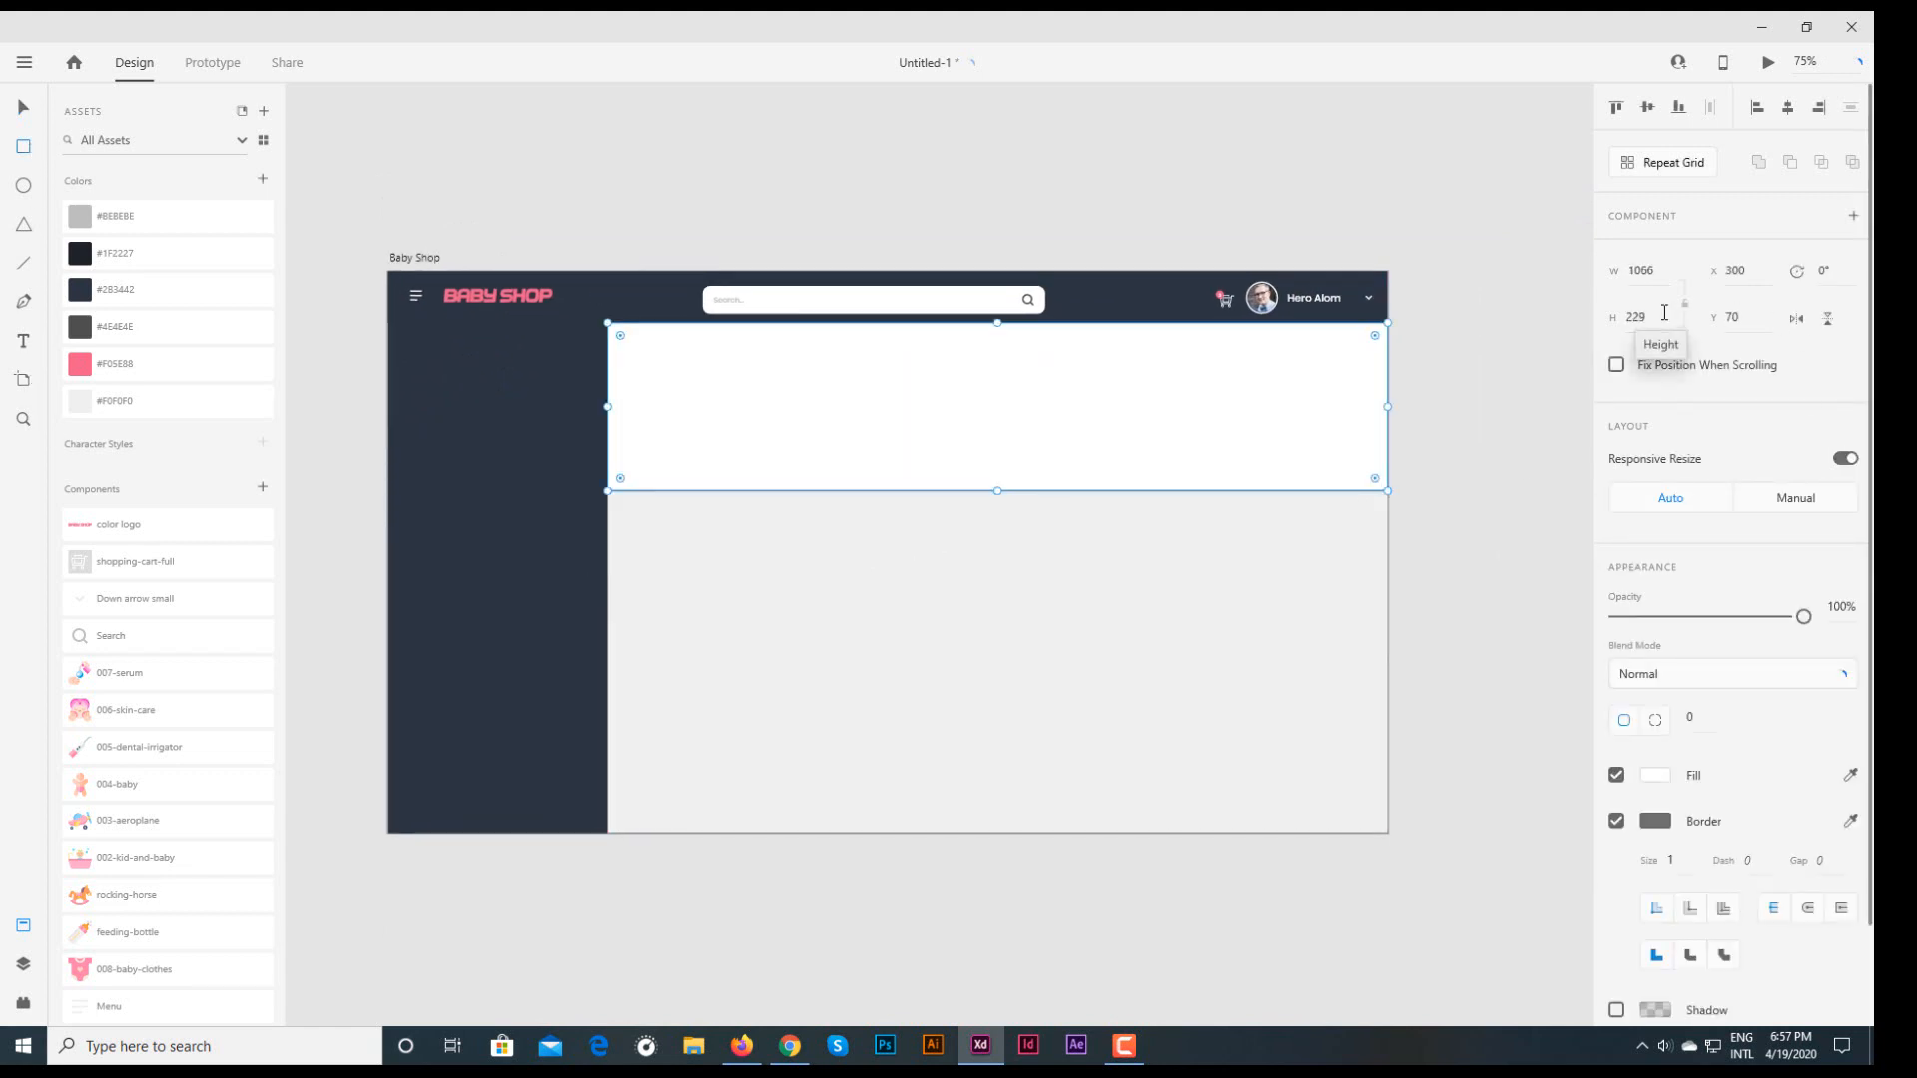
key(Escape)
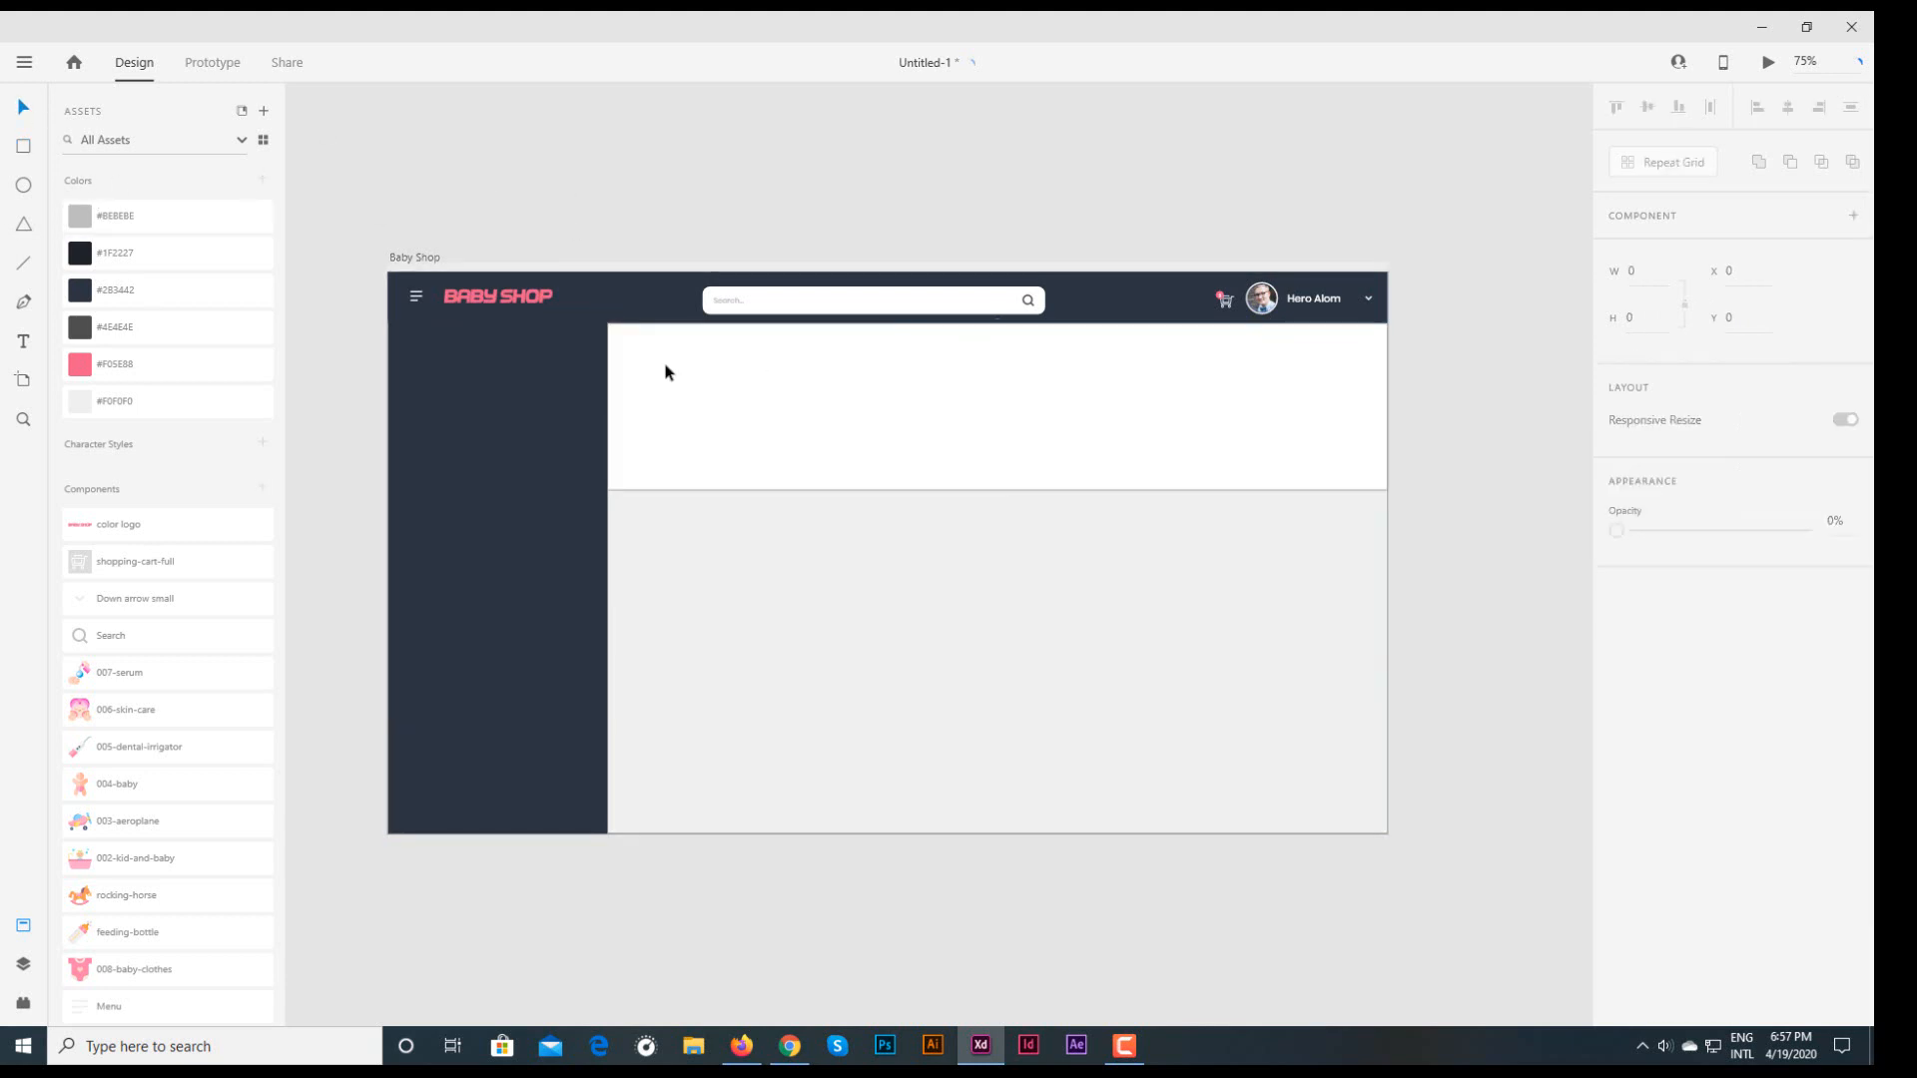
- Draw a 300 by 56 rectangle across the sidebar directly below the header, at X 0, Y 70
click(23, 145)
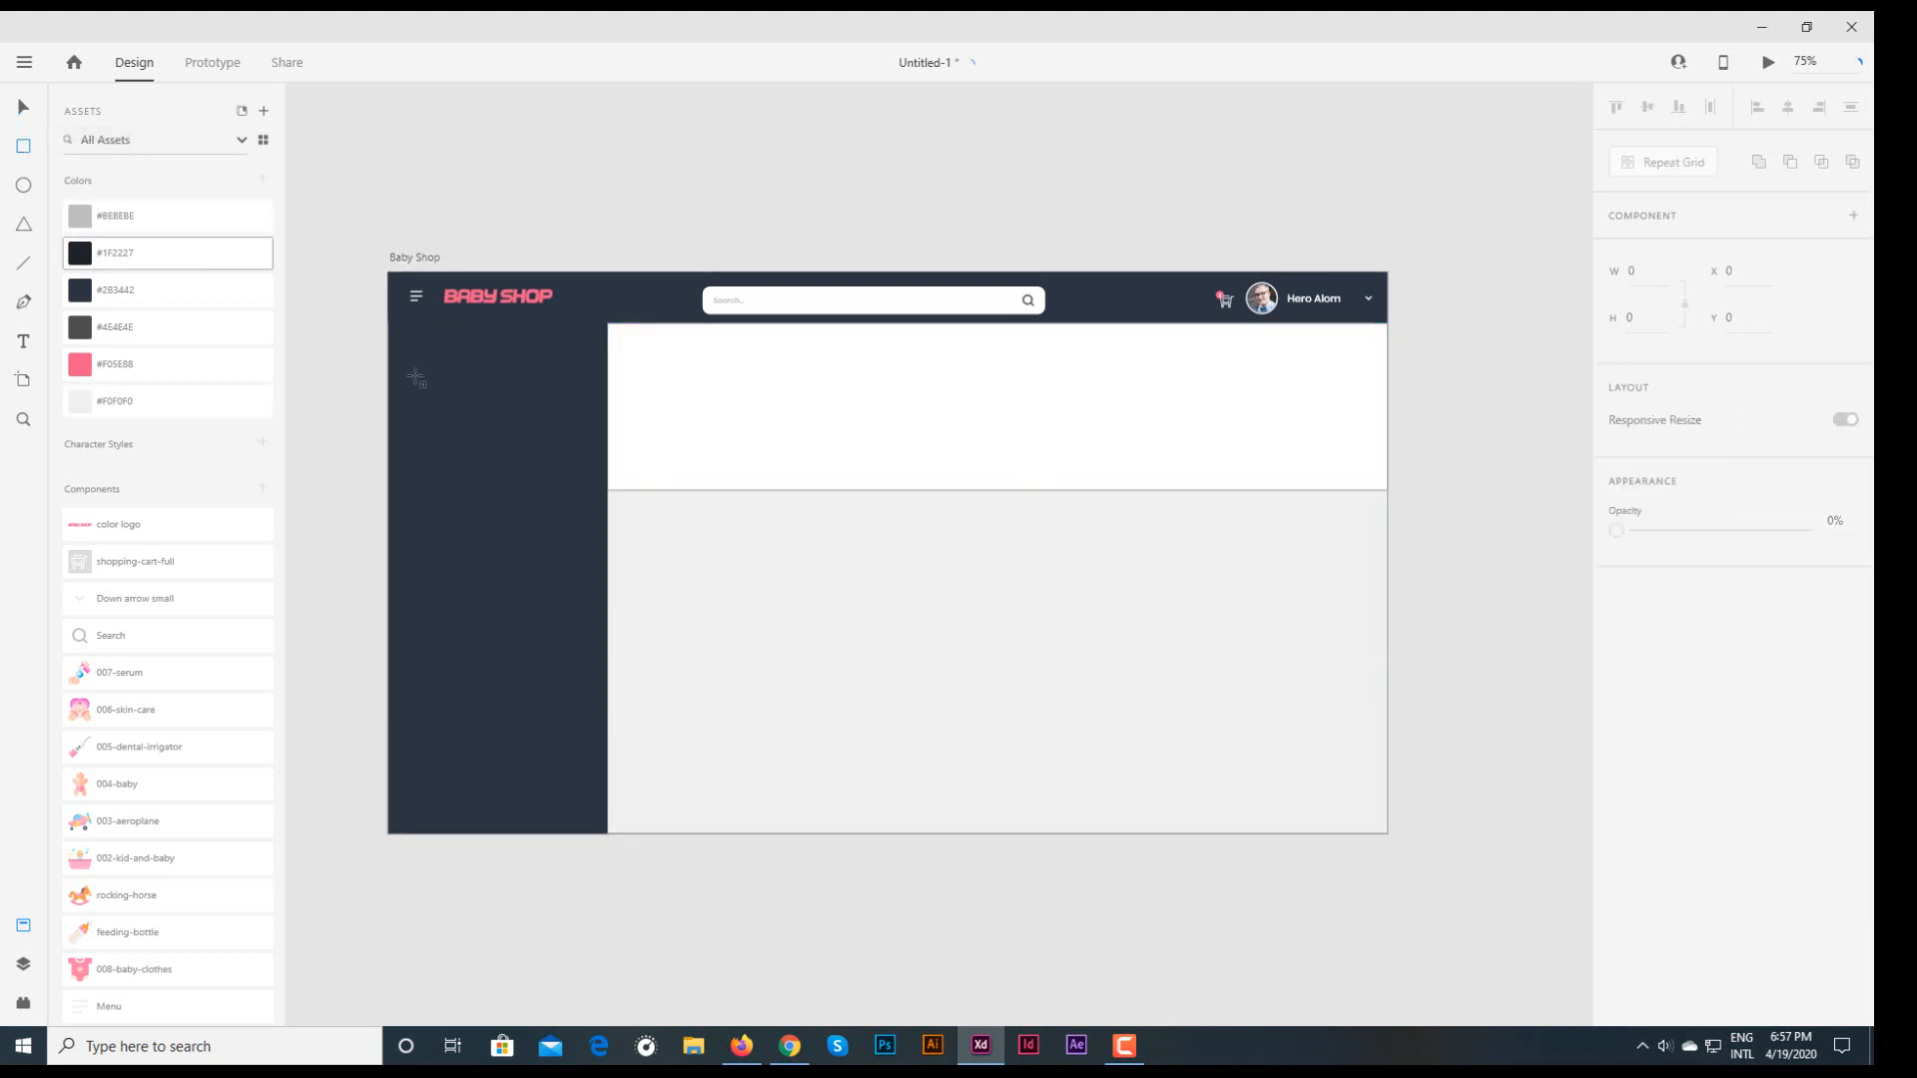
drag(388, 324, 608, 371)
key(Return)
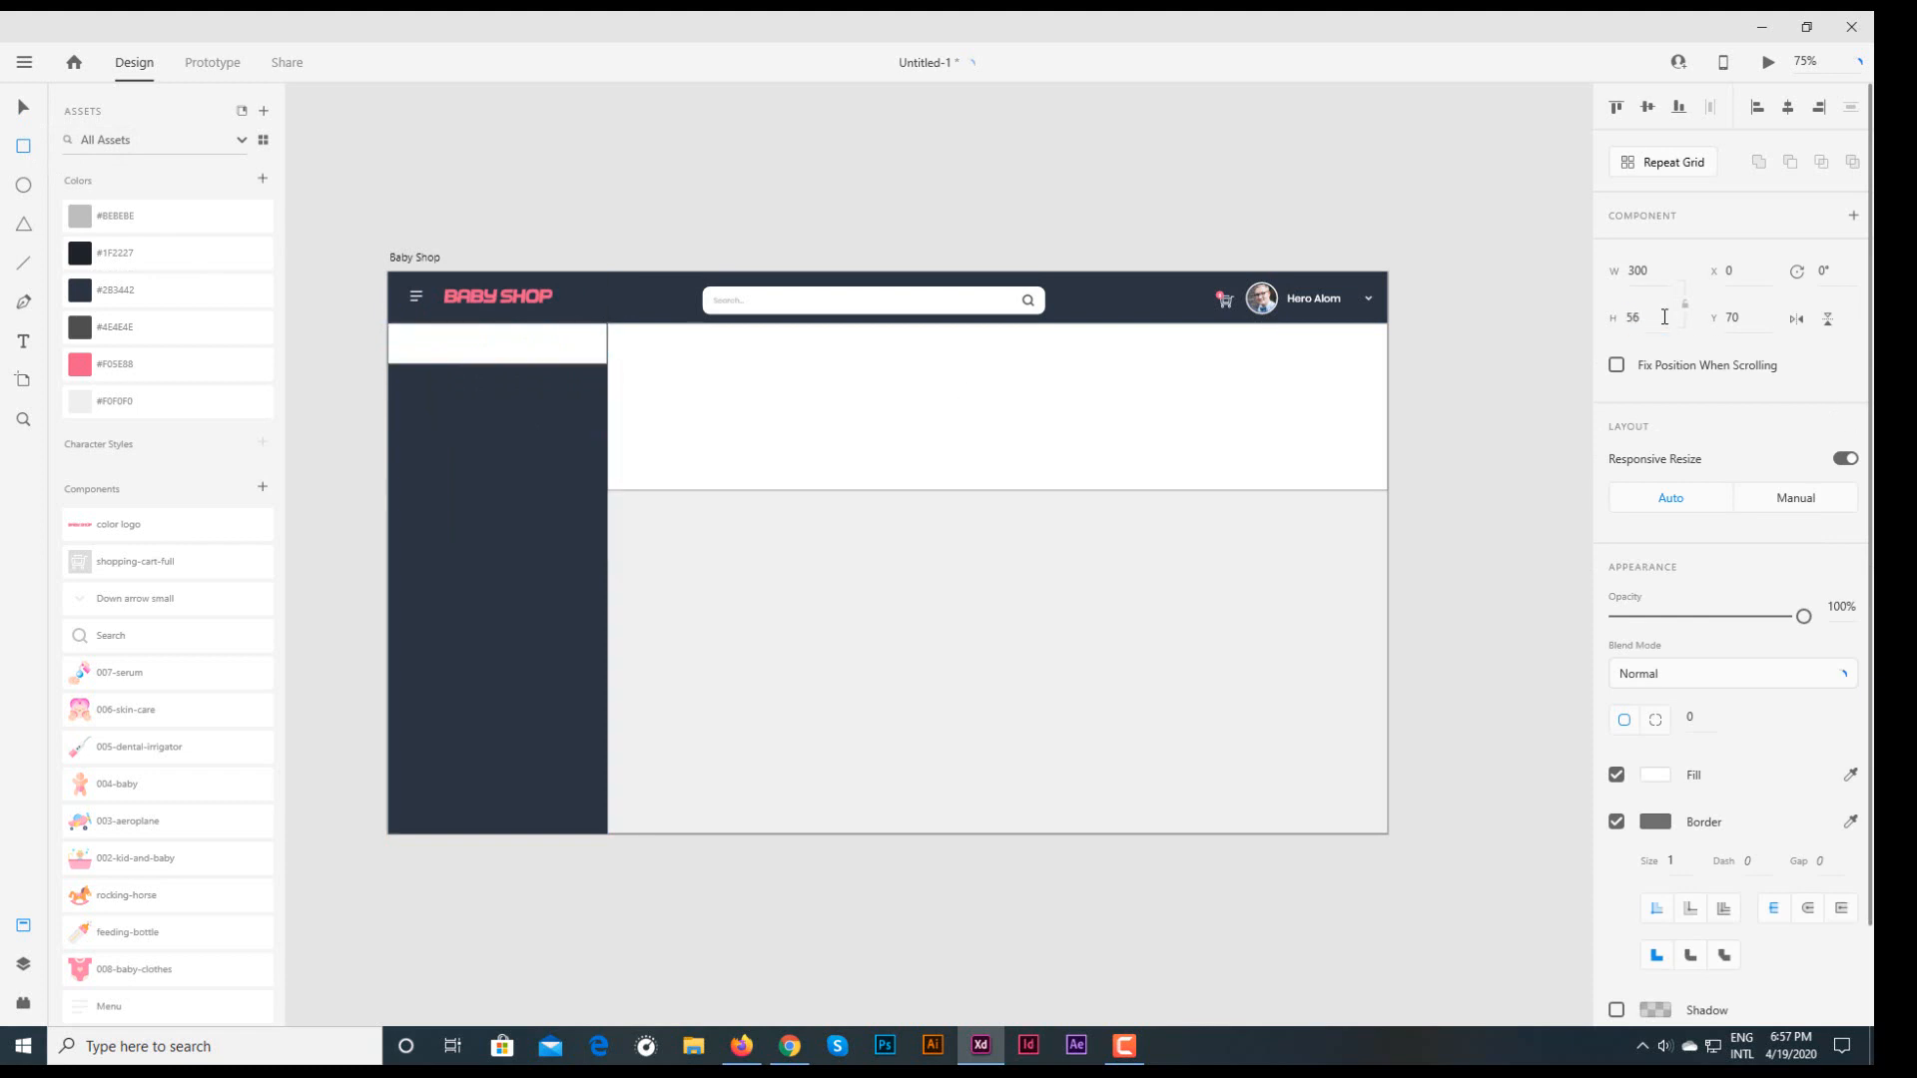
- Remove the border of the new sidebar rectangle and fill it with the sidebar's dark navy
click(1616, 821)
click(1654, 774)
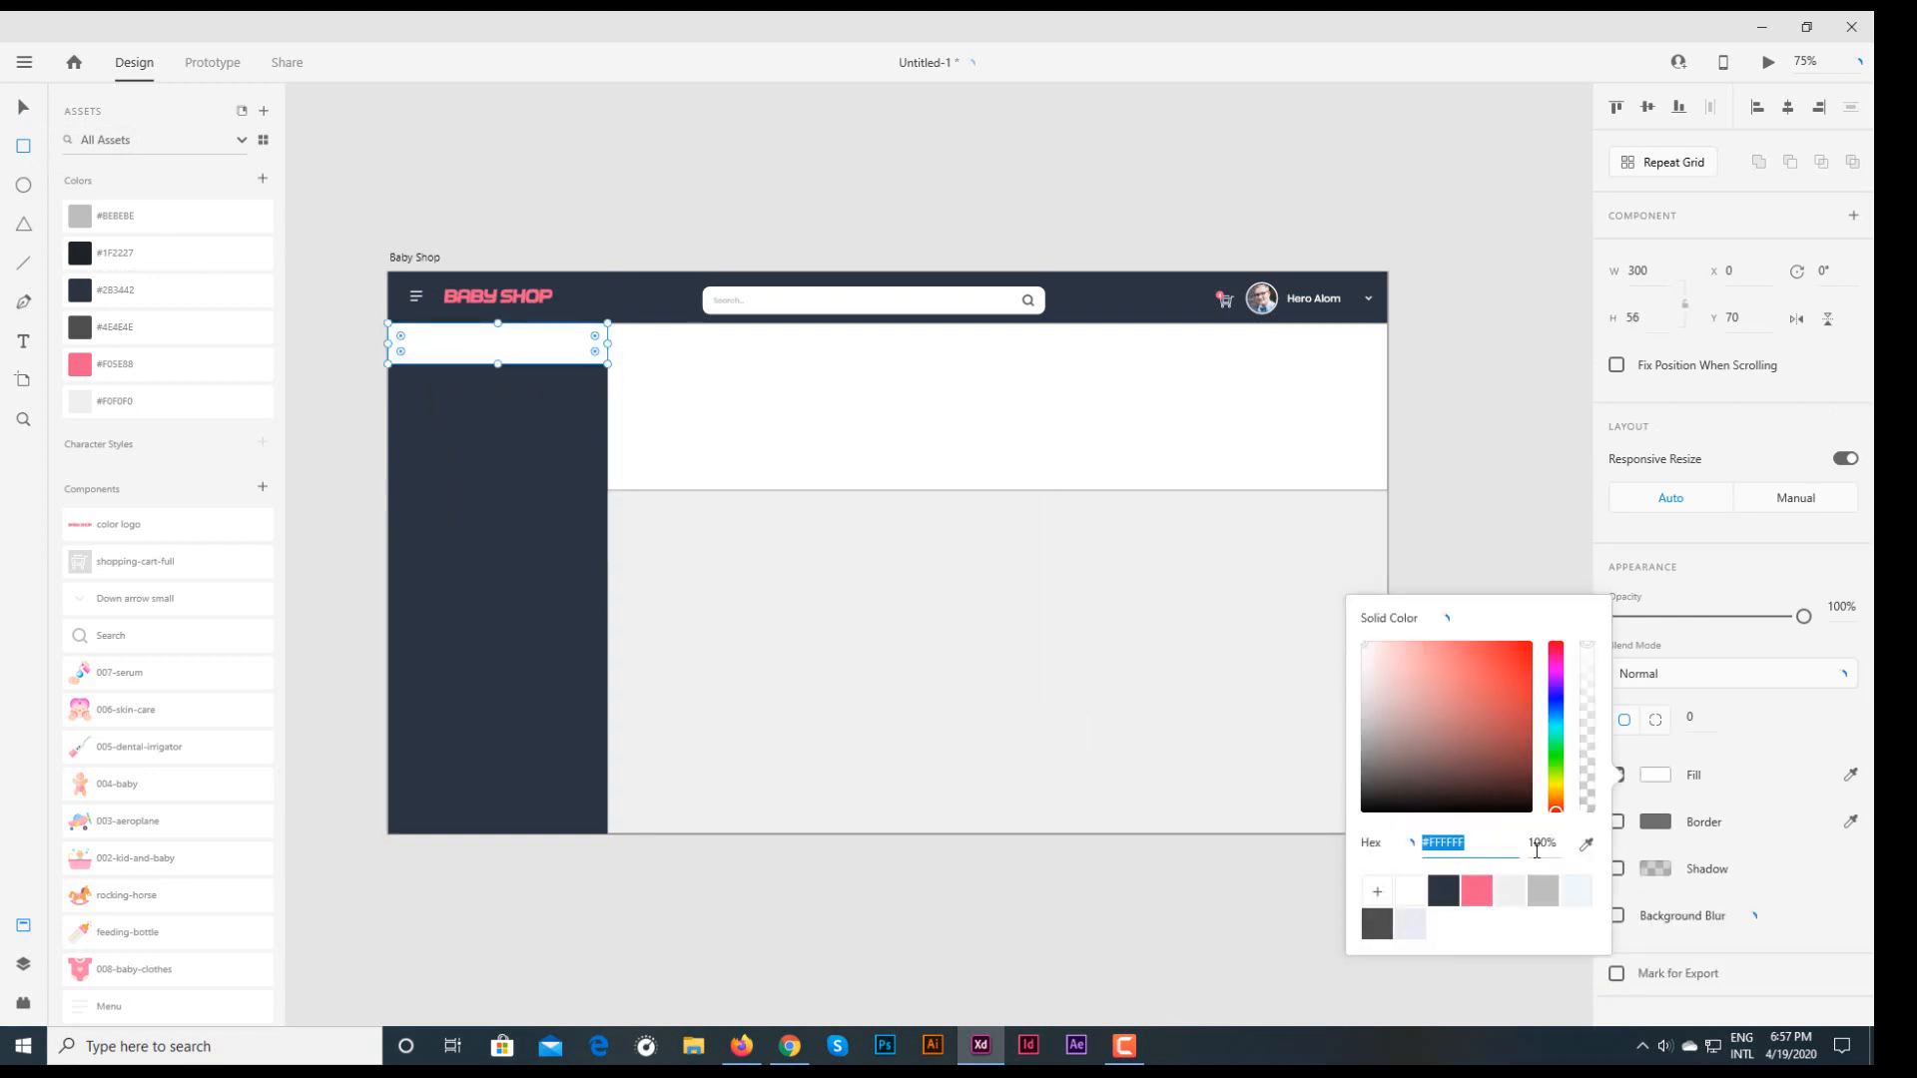
click(1442, 892)
click(100, 297)
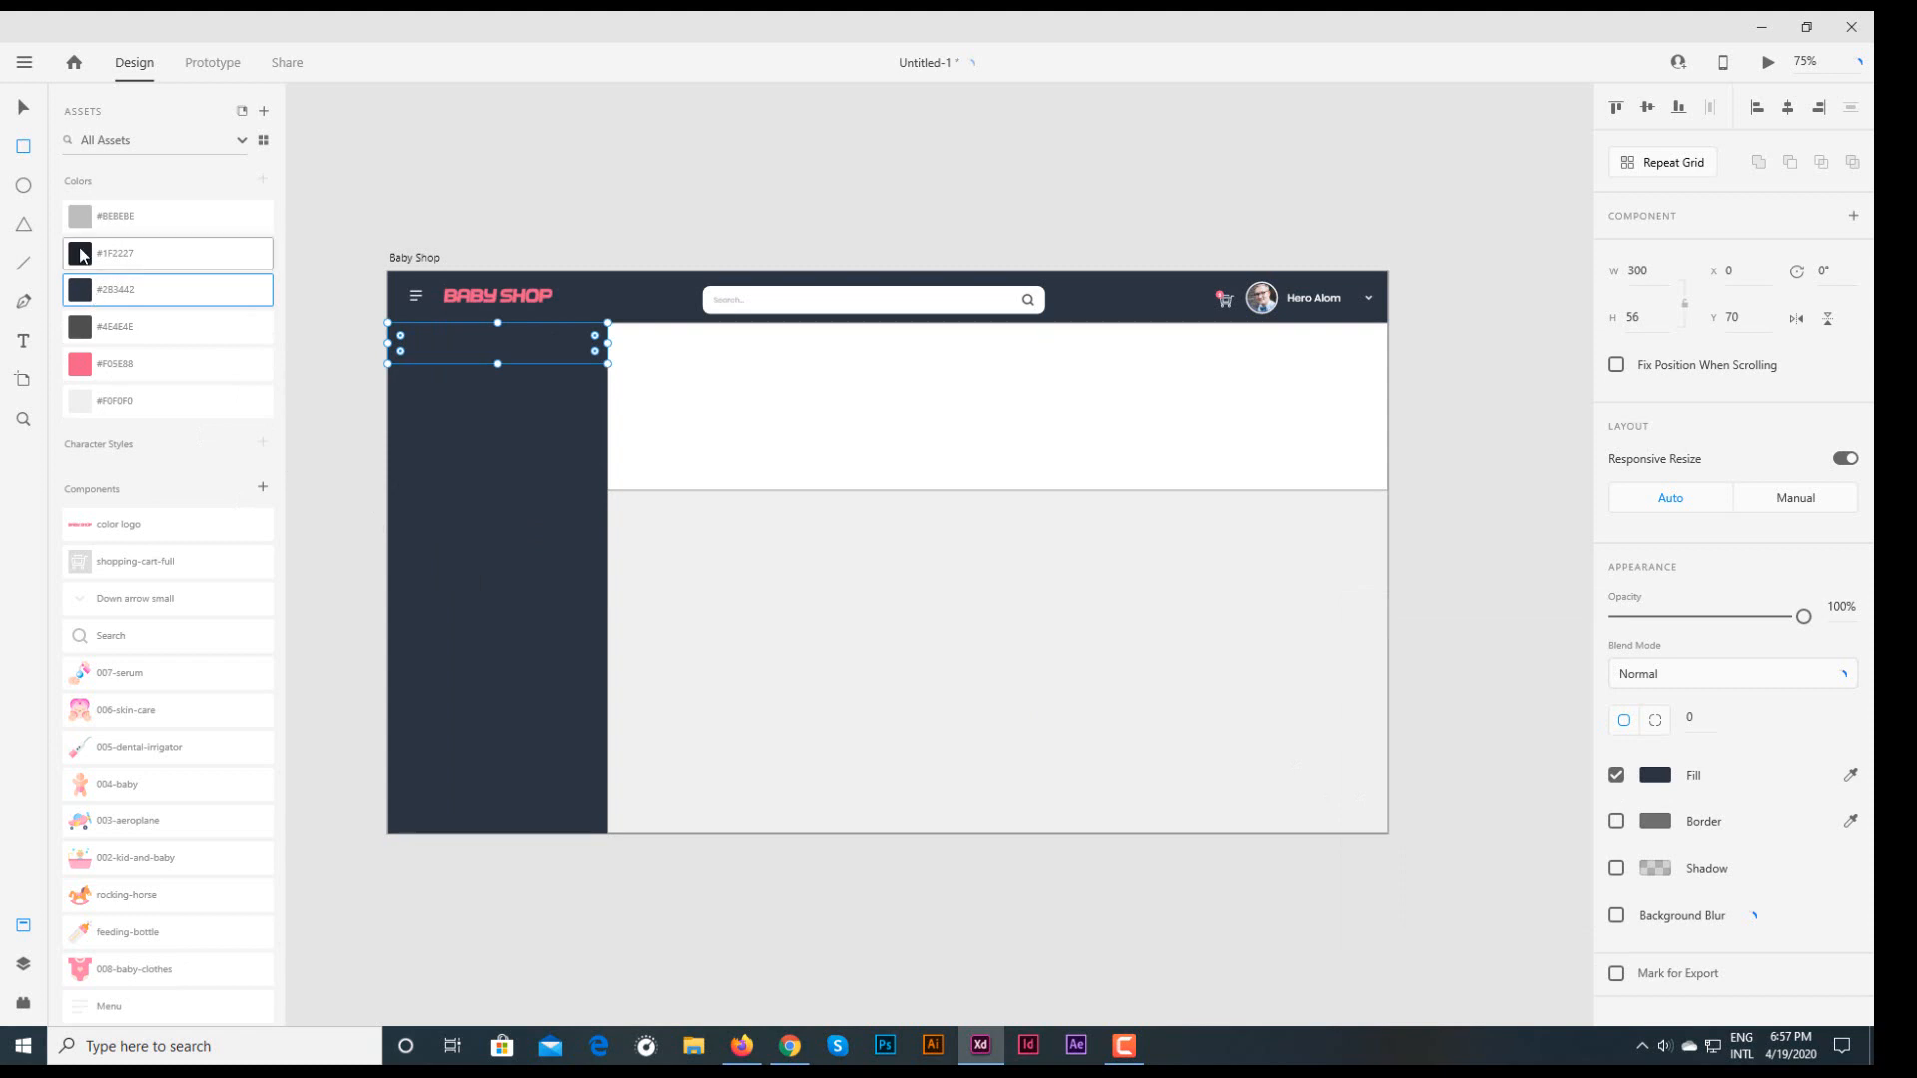
click(24, 62)
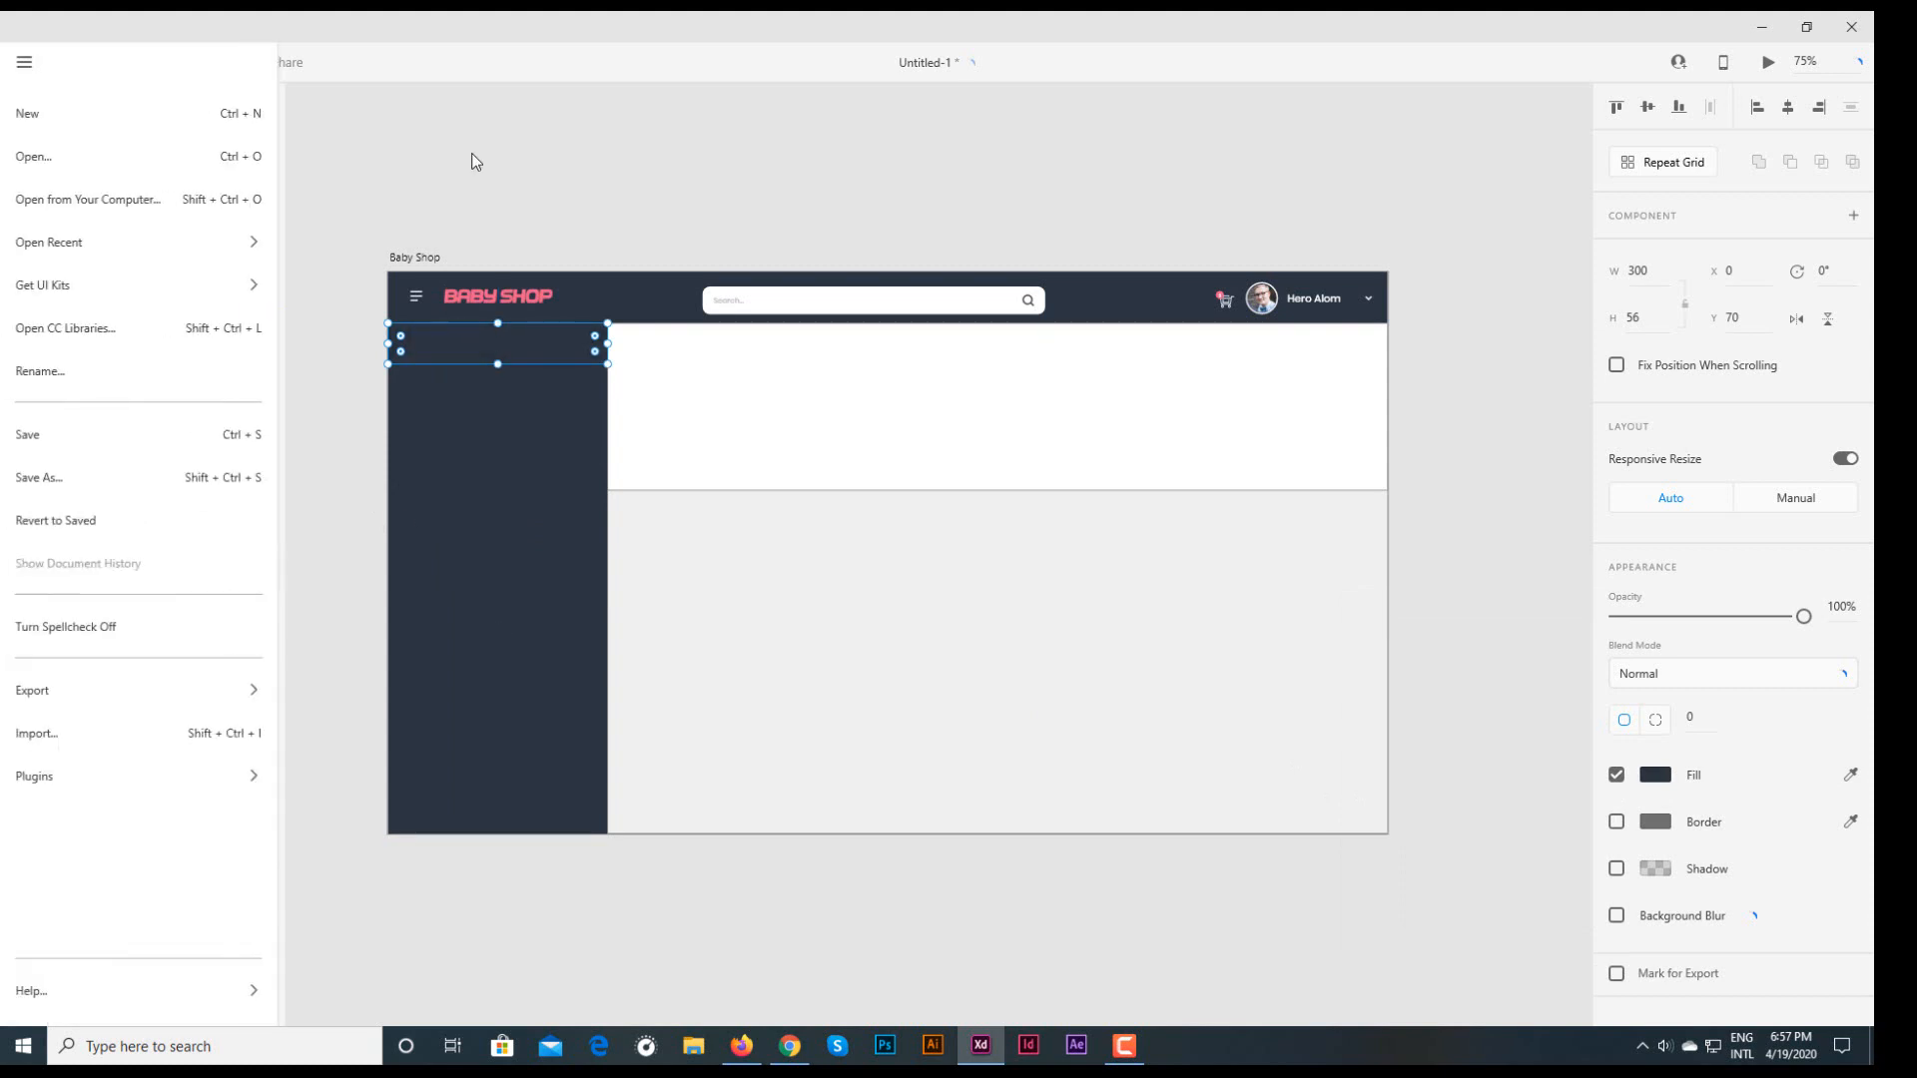
click(471, 158)
click(24, 62)
key(ctrl+l)
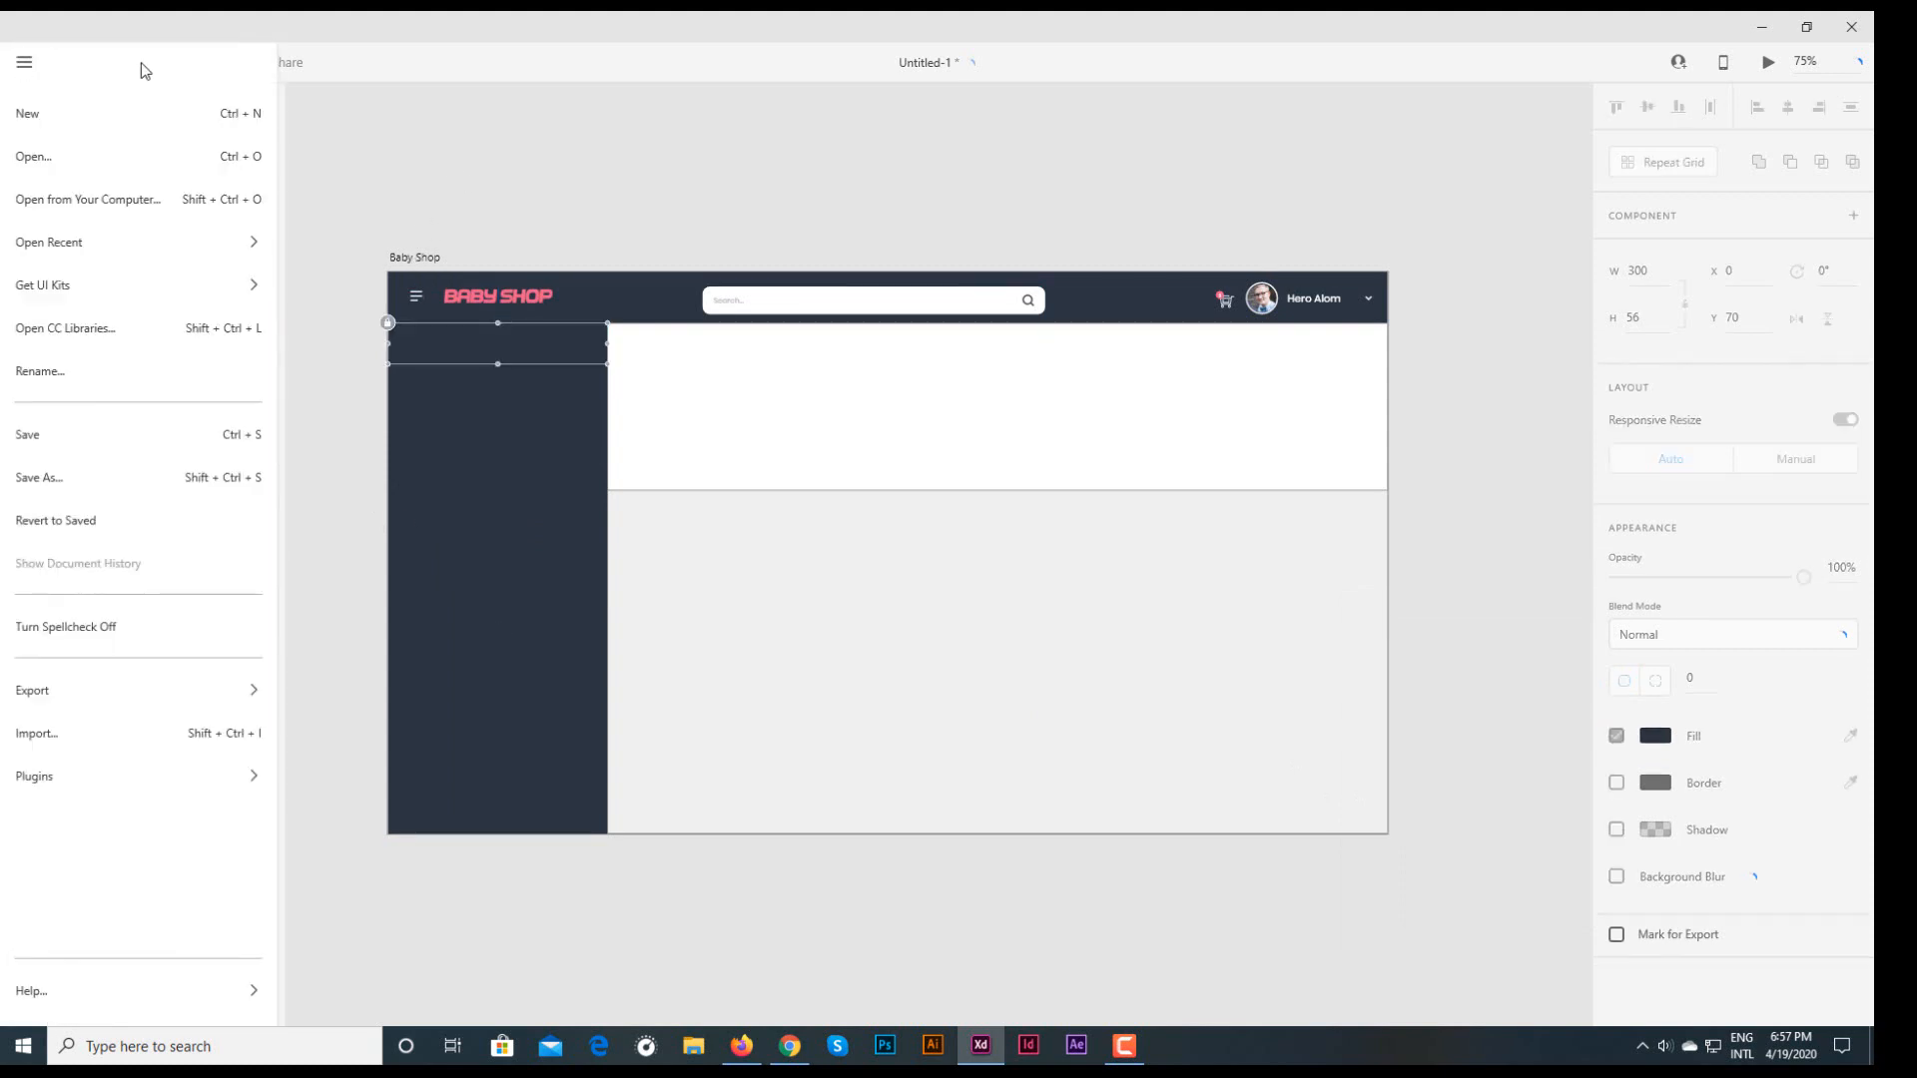
click(24, 62)
click(463, 229)
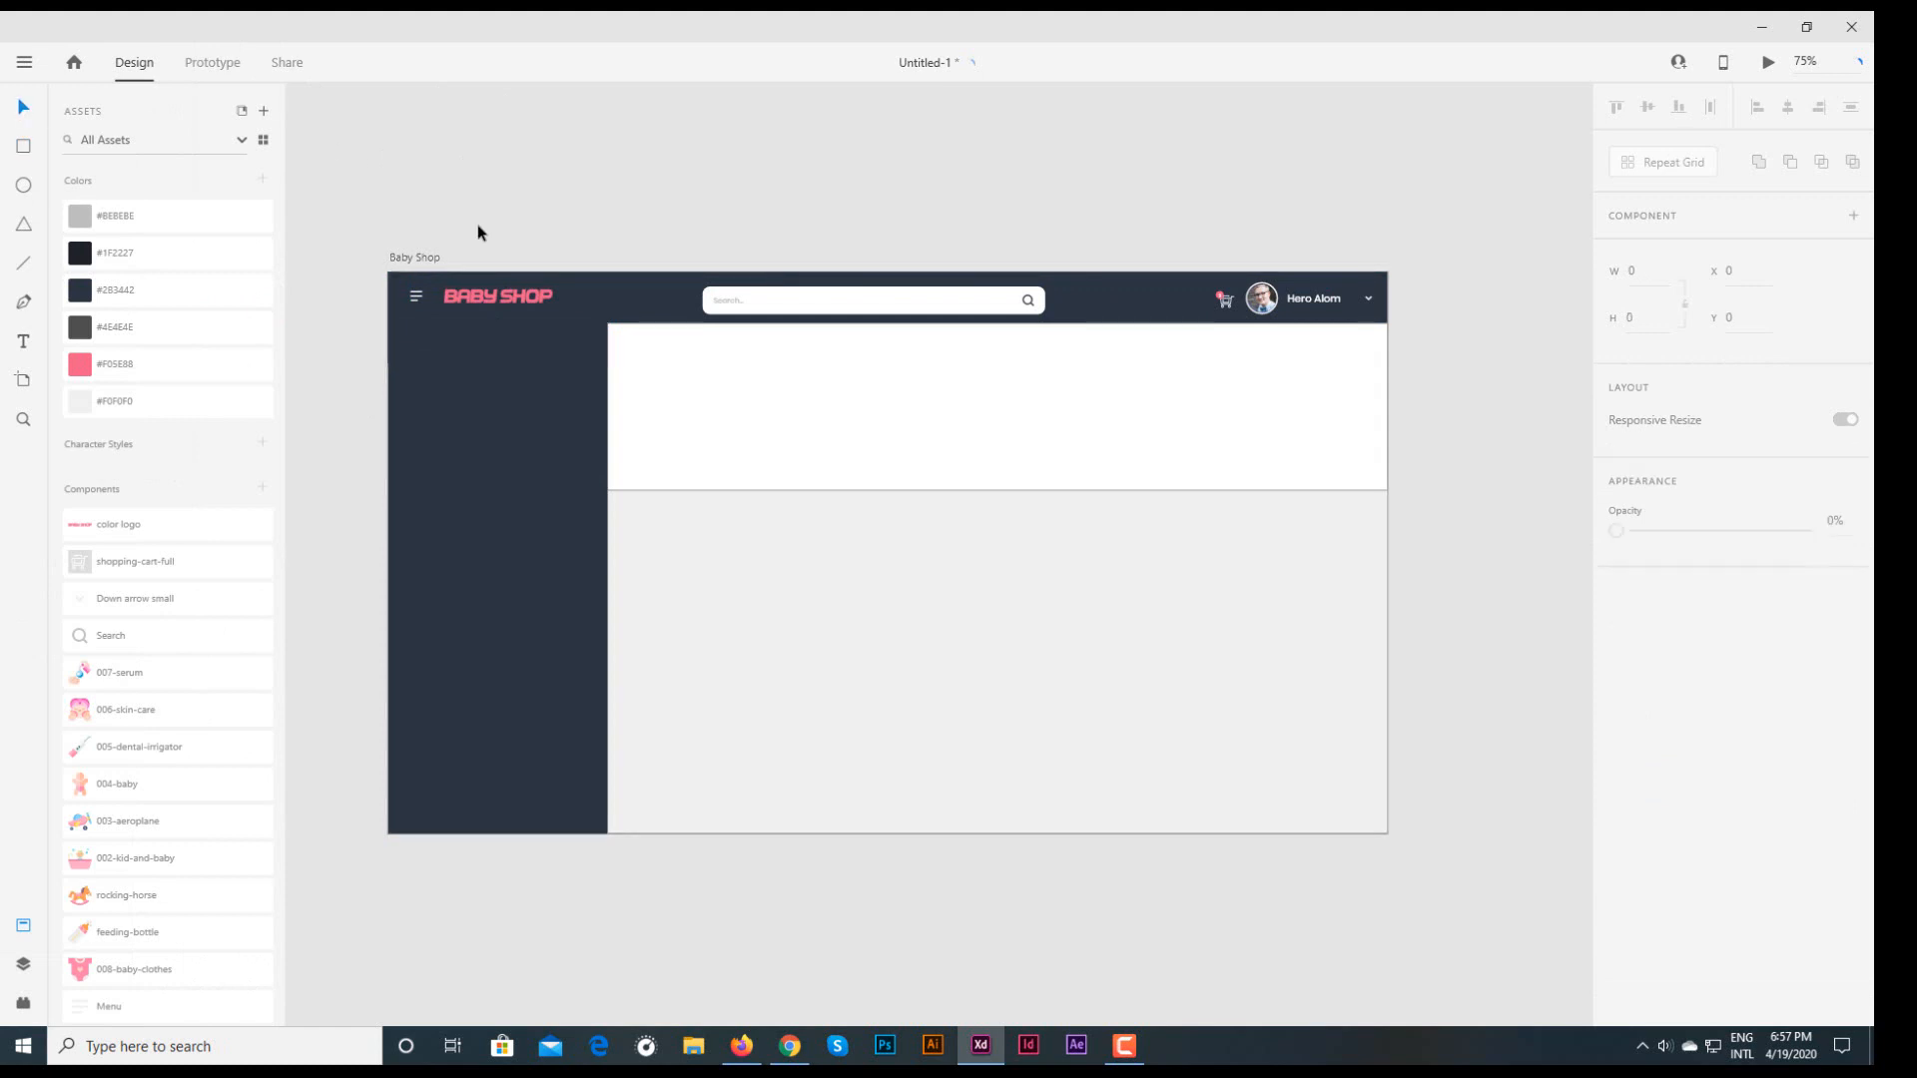
- Fill the sidebar background with #1F2227, and unlock the header bar and fill it with the same color
click(474, 457)
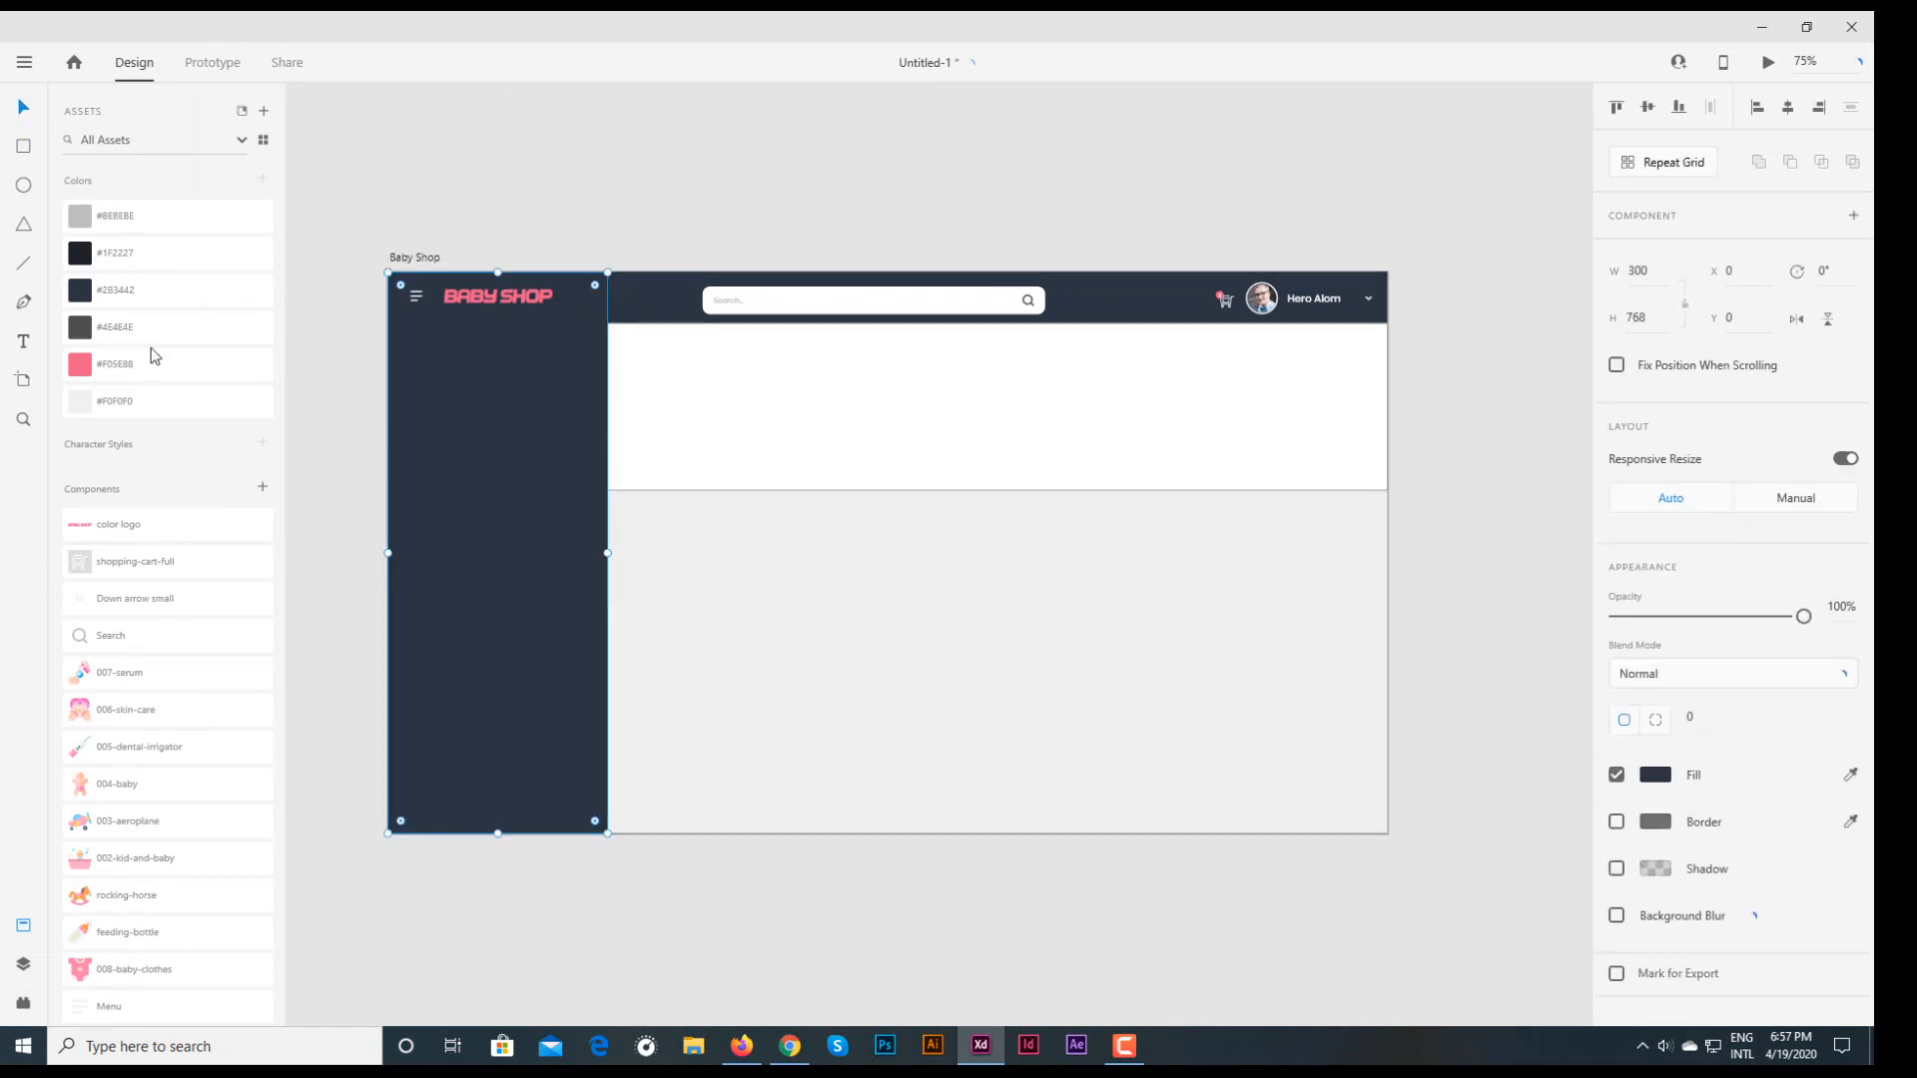
click(93, 255)
click(415, 297)
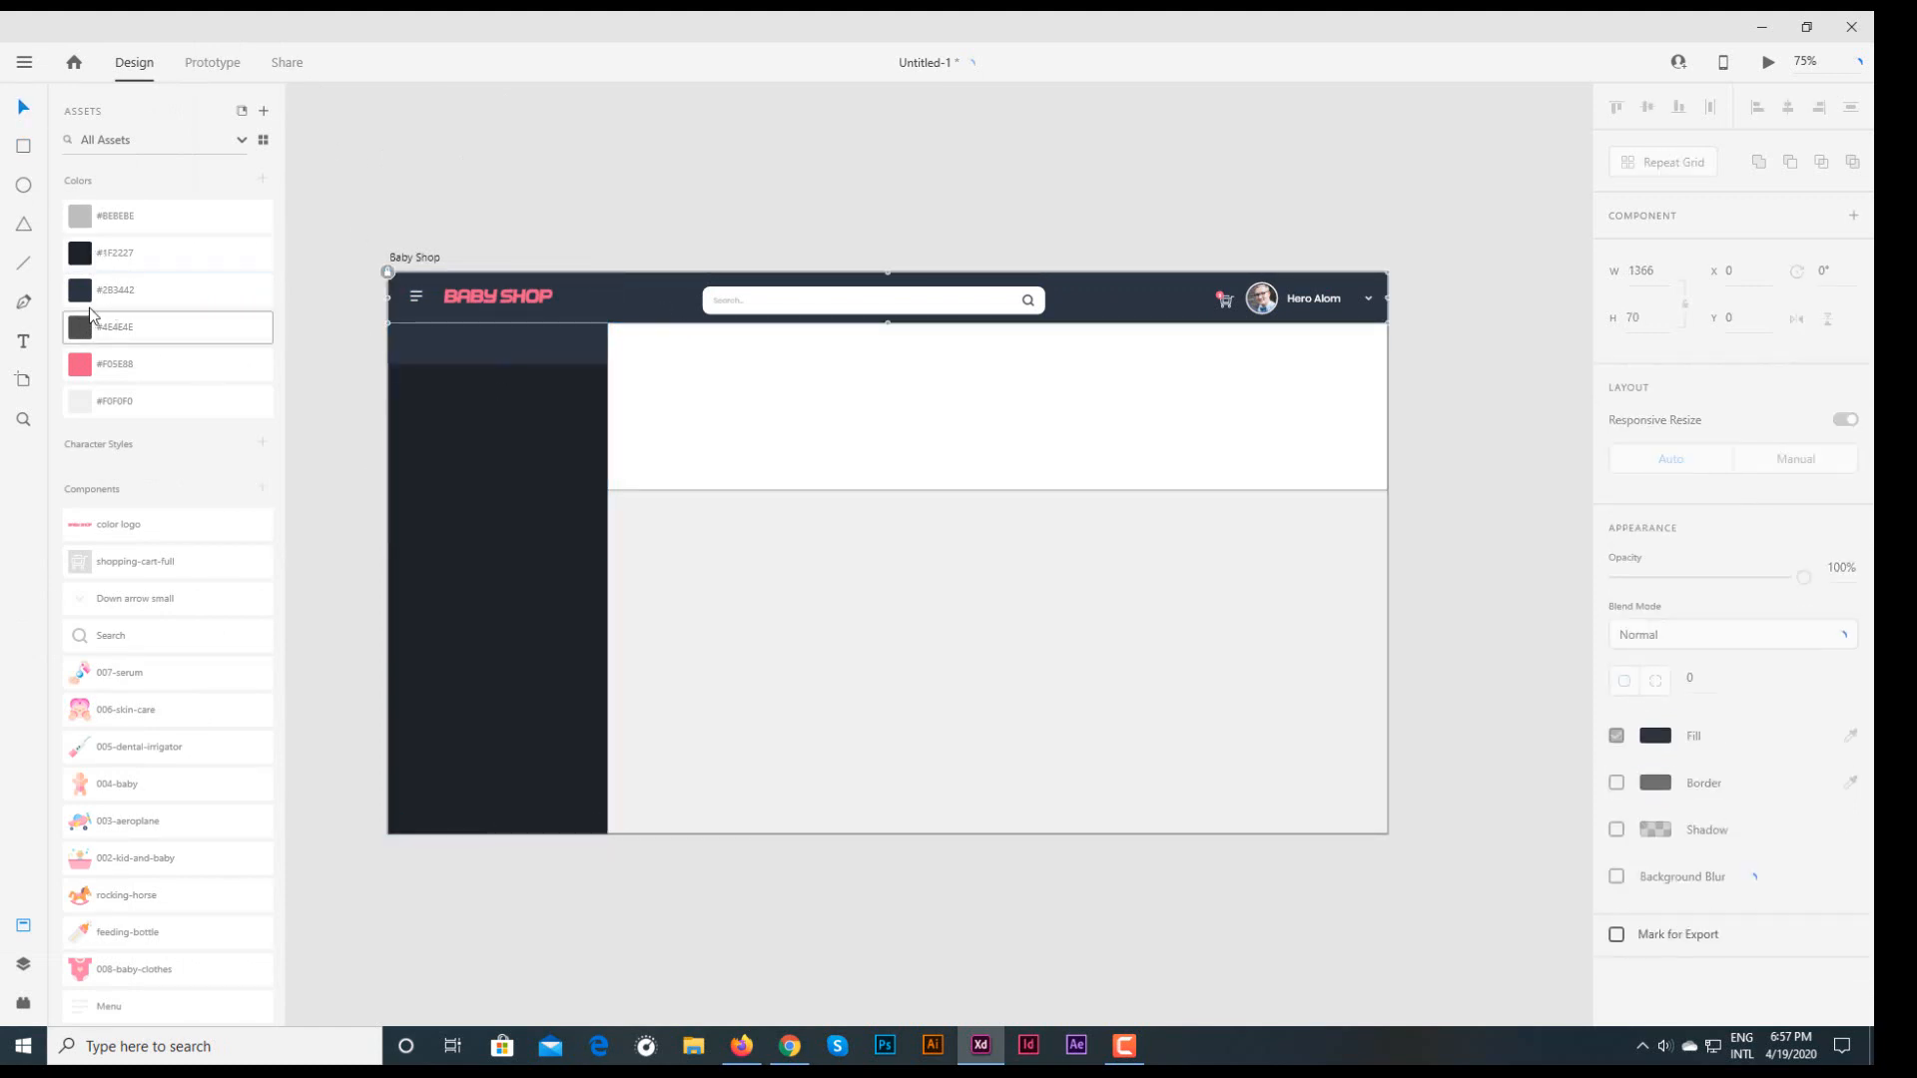
click(390, 273)
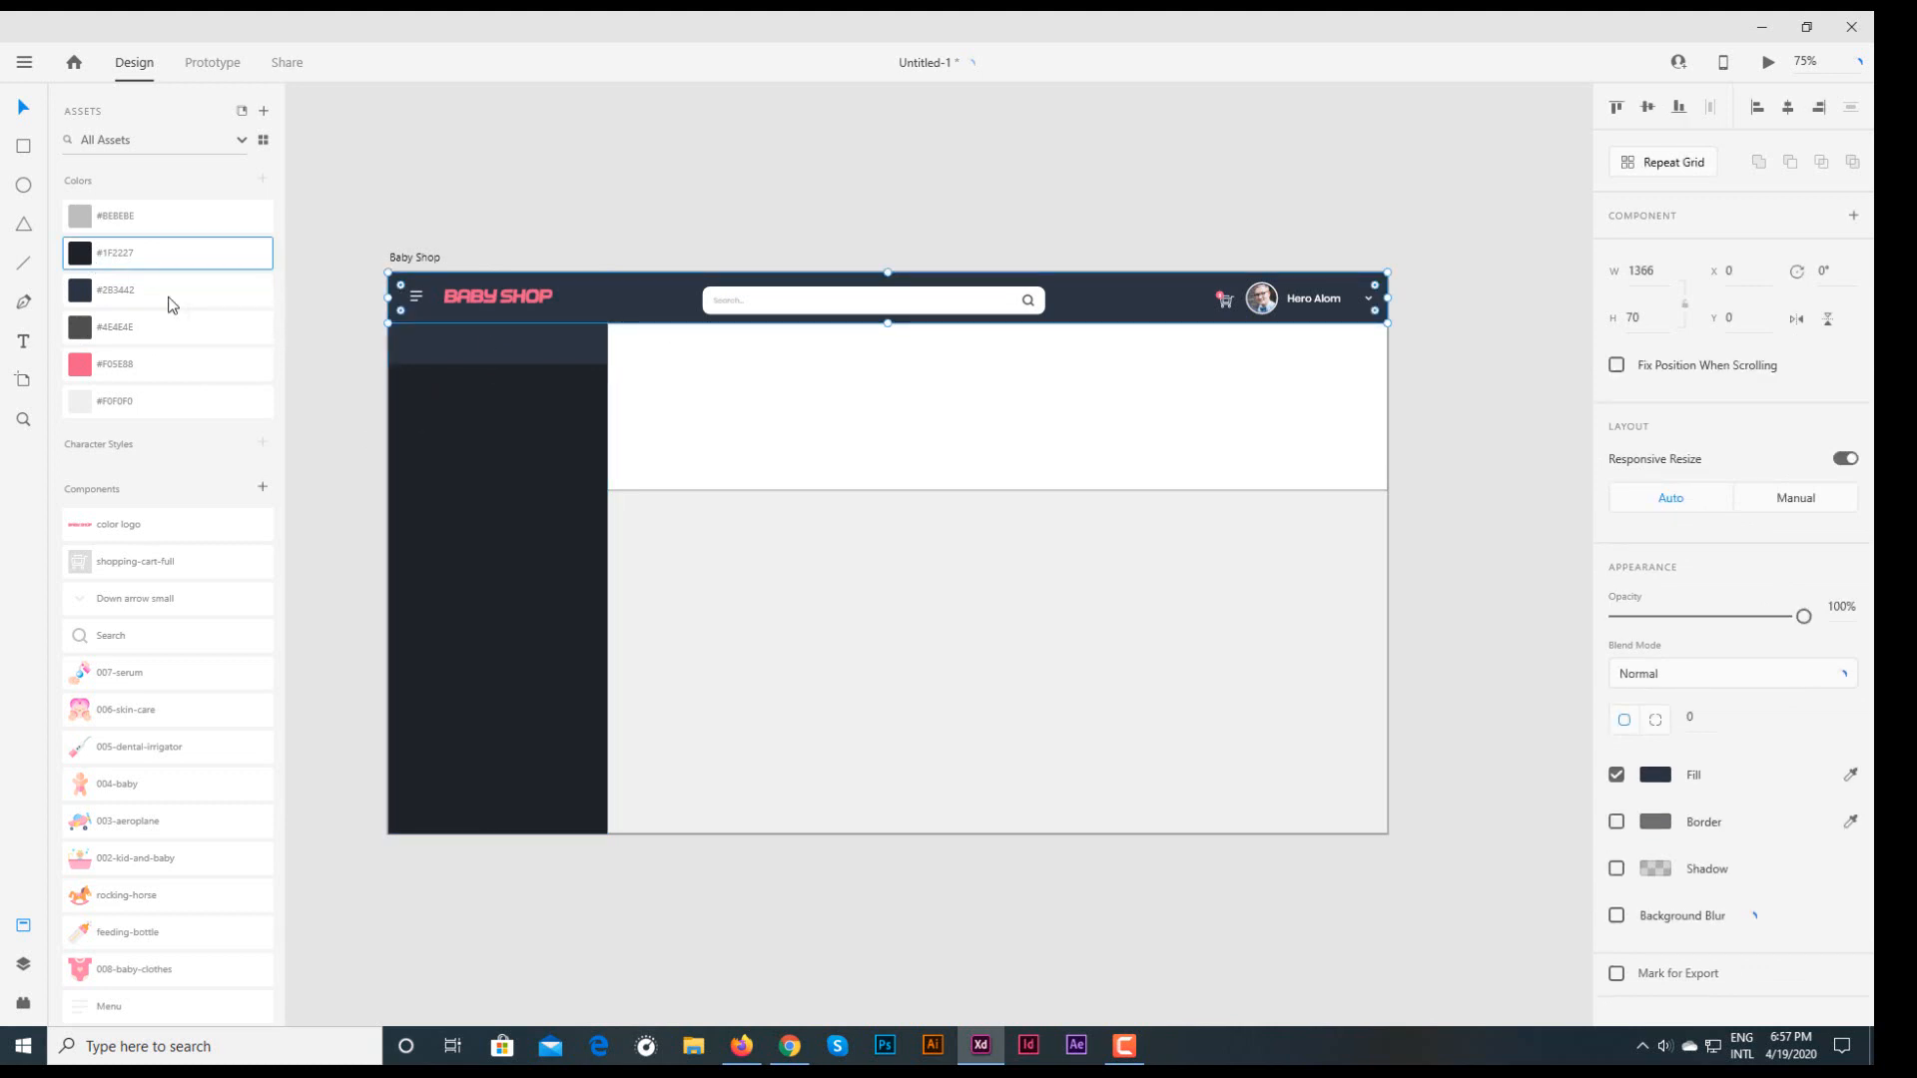
click(170, 299)
click(417, 222)
click(611, 285)
click(120, 253)
key(Escape)
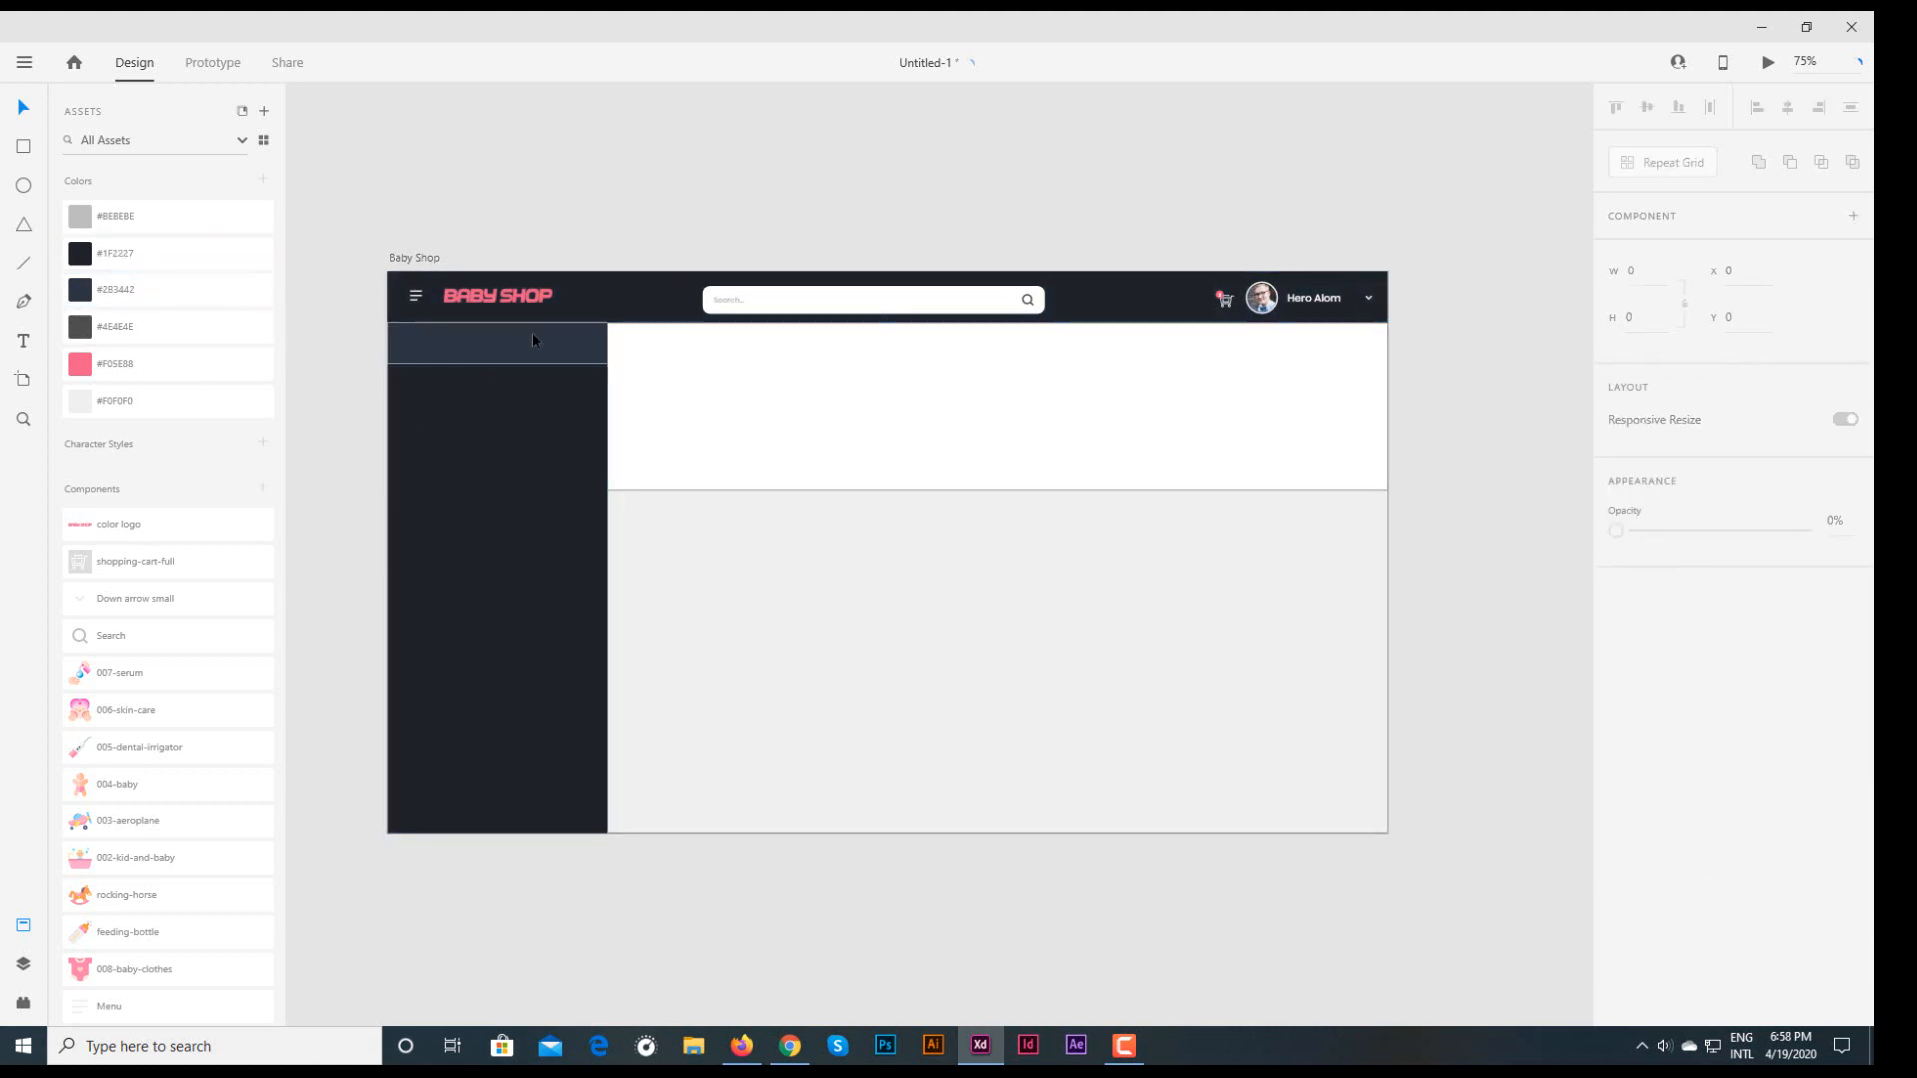
- Lock the navy sidebar row and draw a borderless white 24 by 24 square on it at X 31, Y 84
click(531, 333)
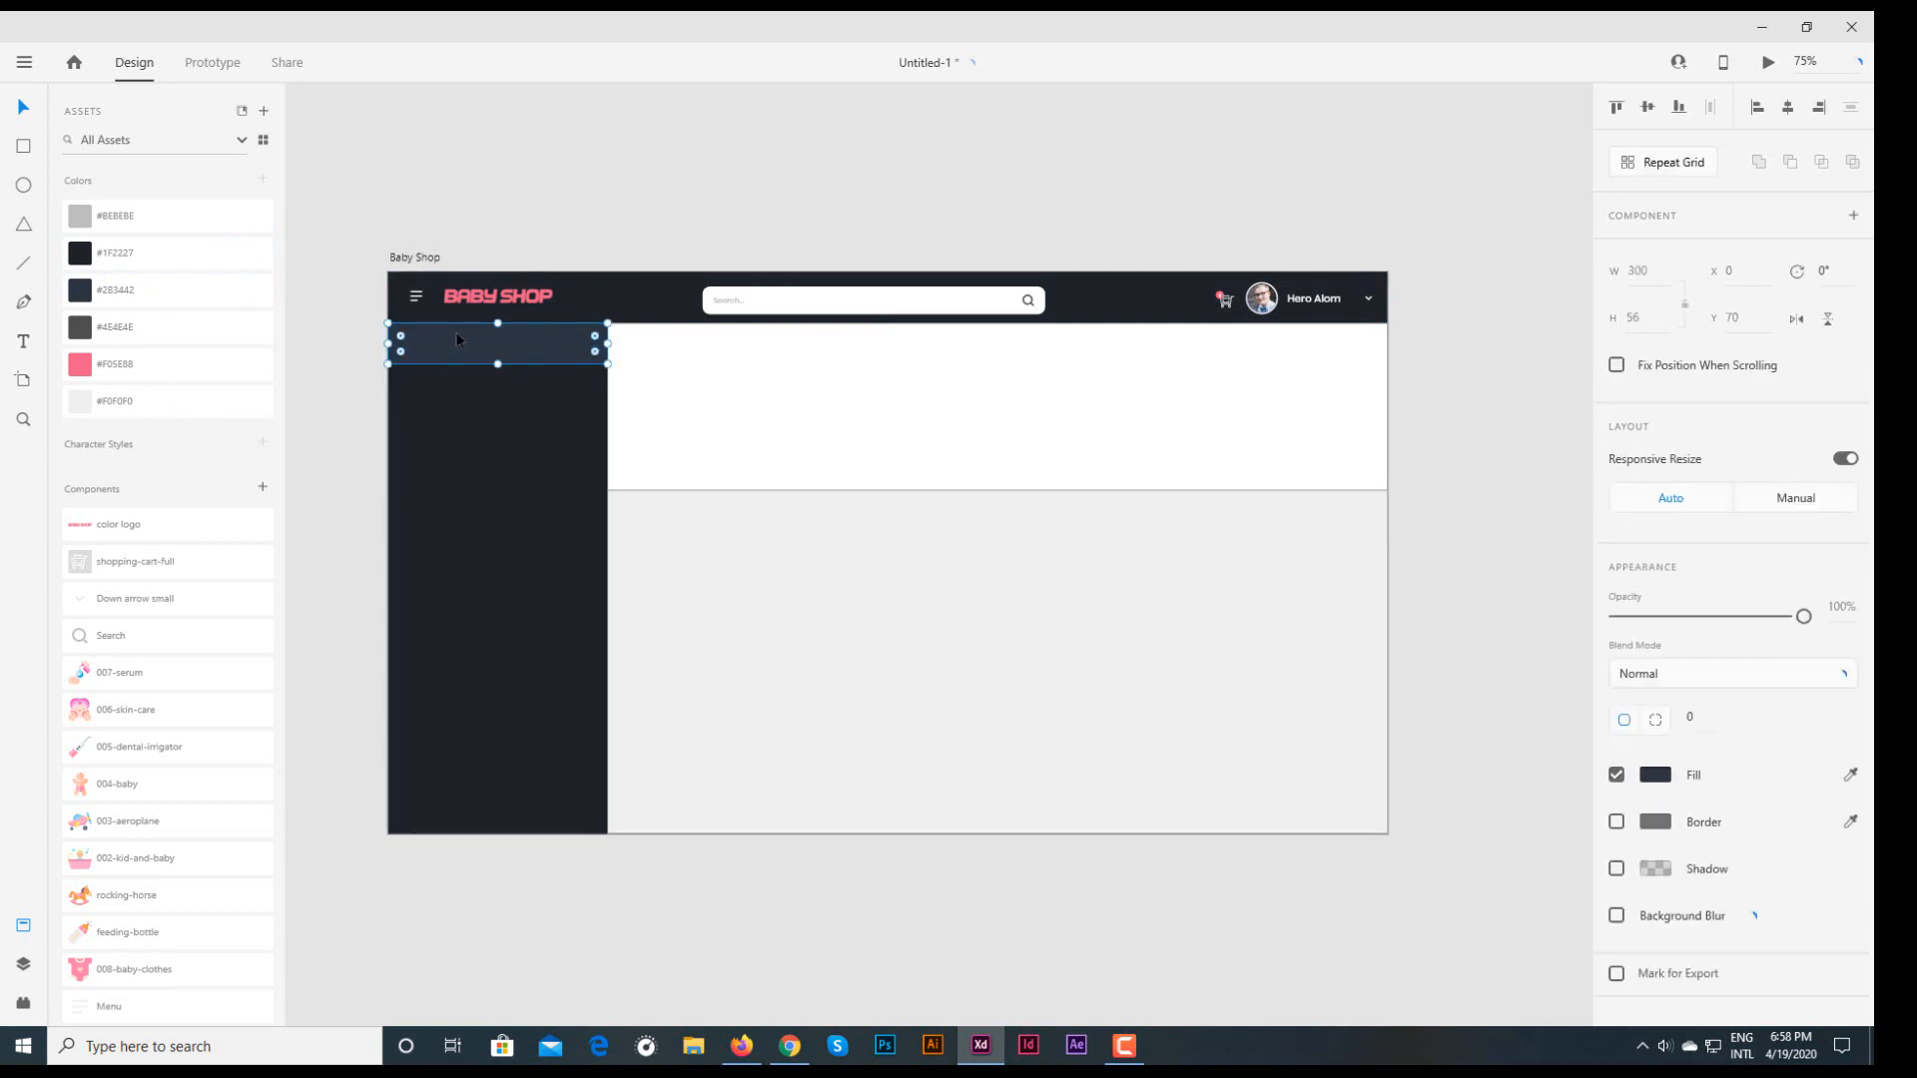
scroll(406, 299, up, 6)
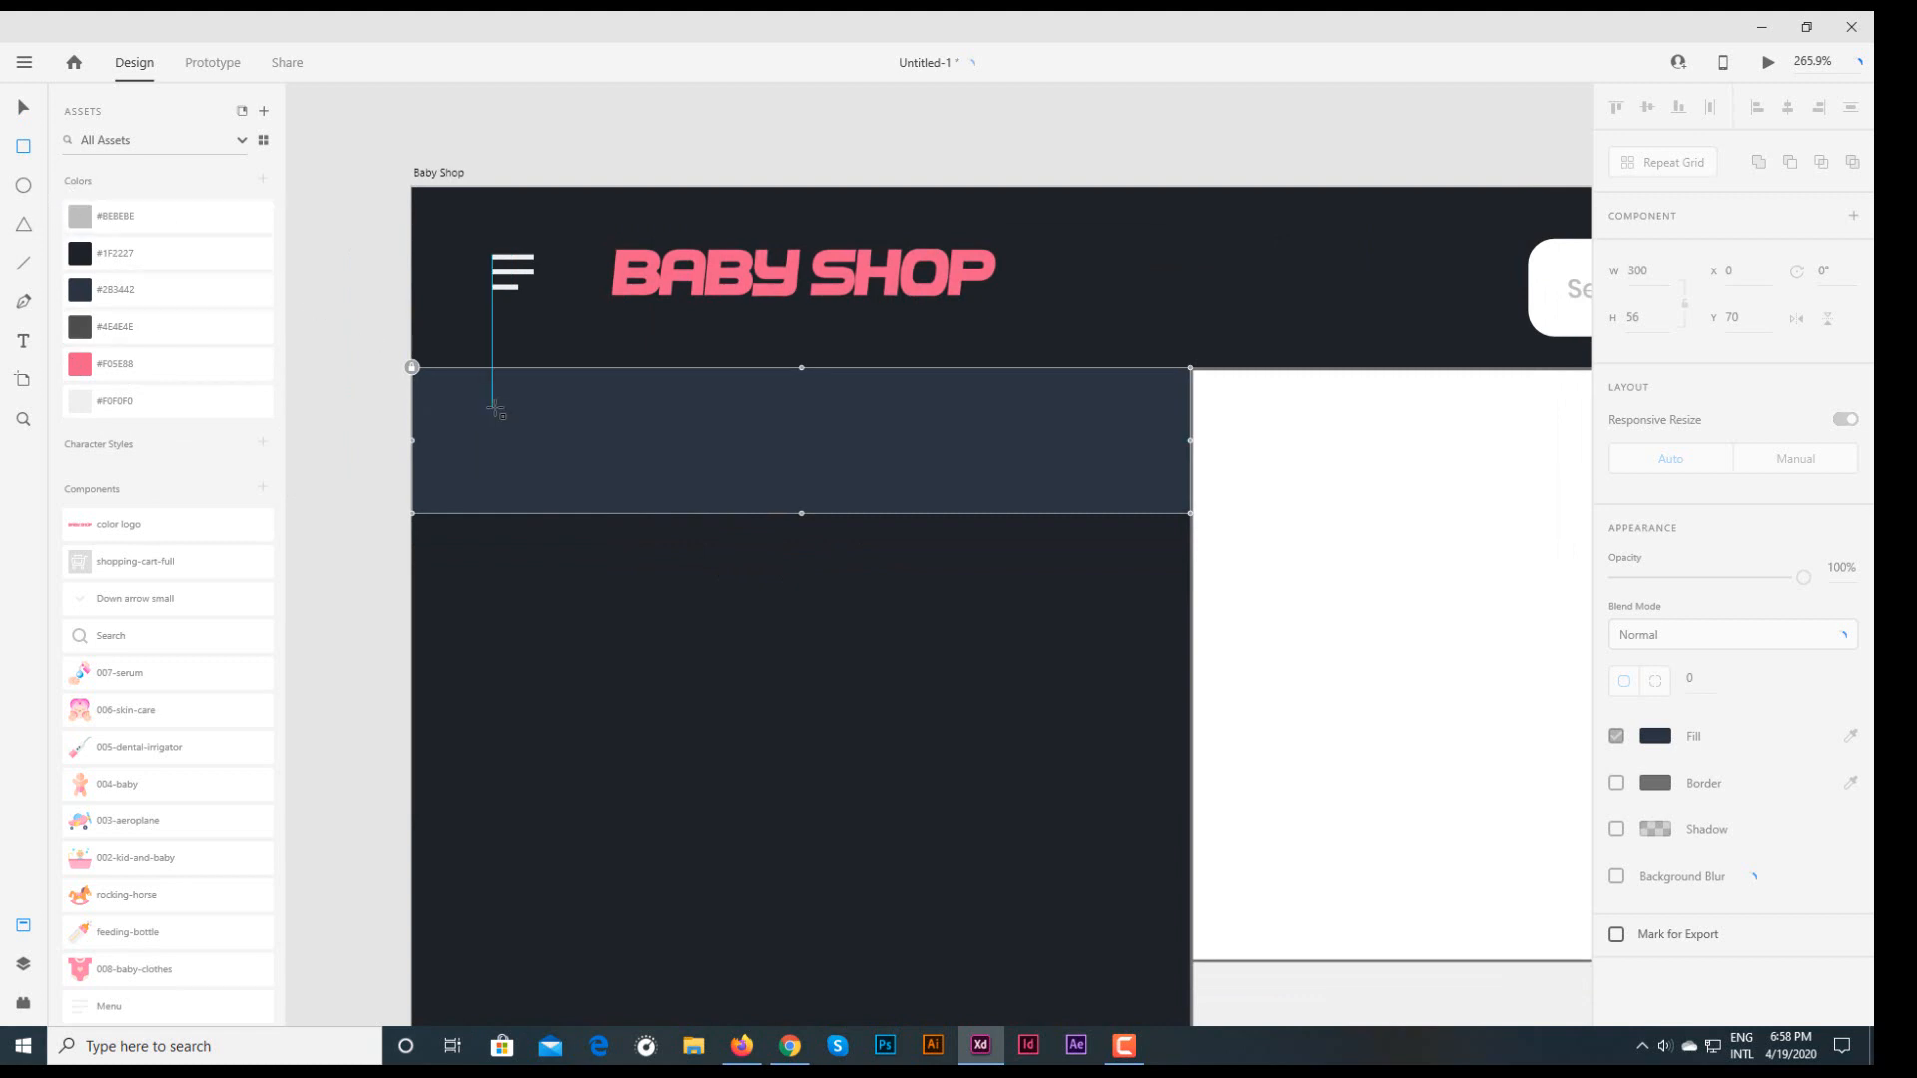
mouse_move(493, 405)
mouse_down()
mouse_move(590, 466)
mouse_move(589, 488)
mouse_up()
click(1664, 276)
text(24)
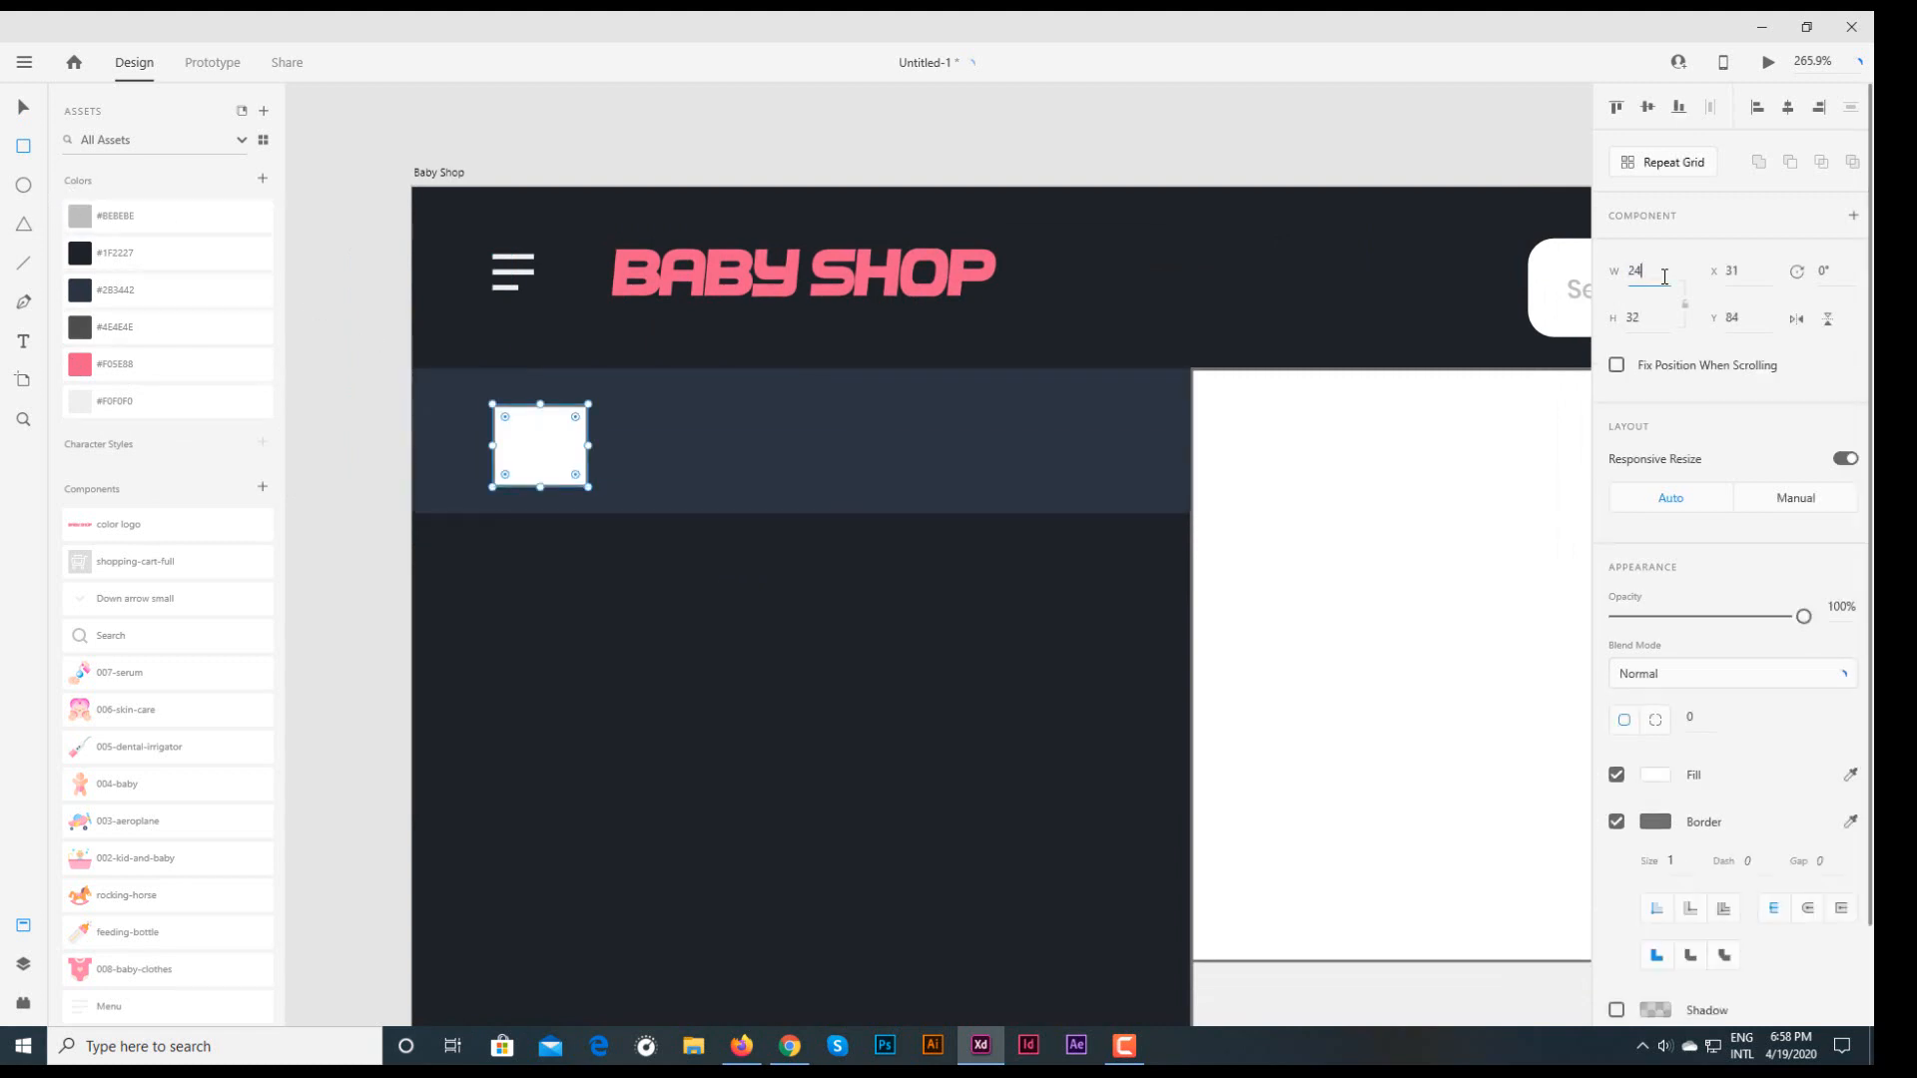
key(Tab)
text(24)
key(Return)
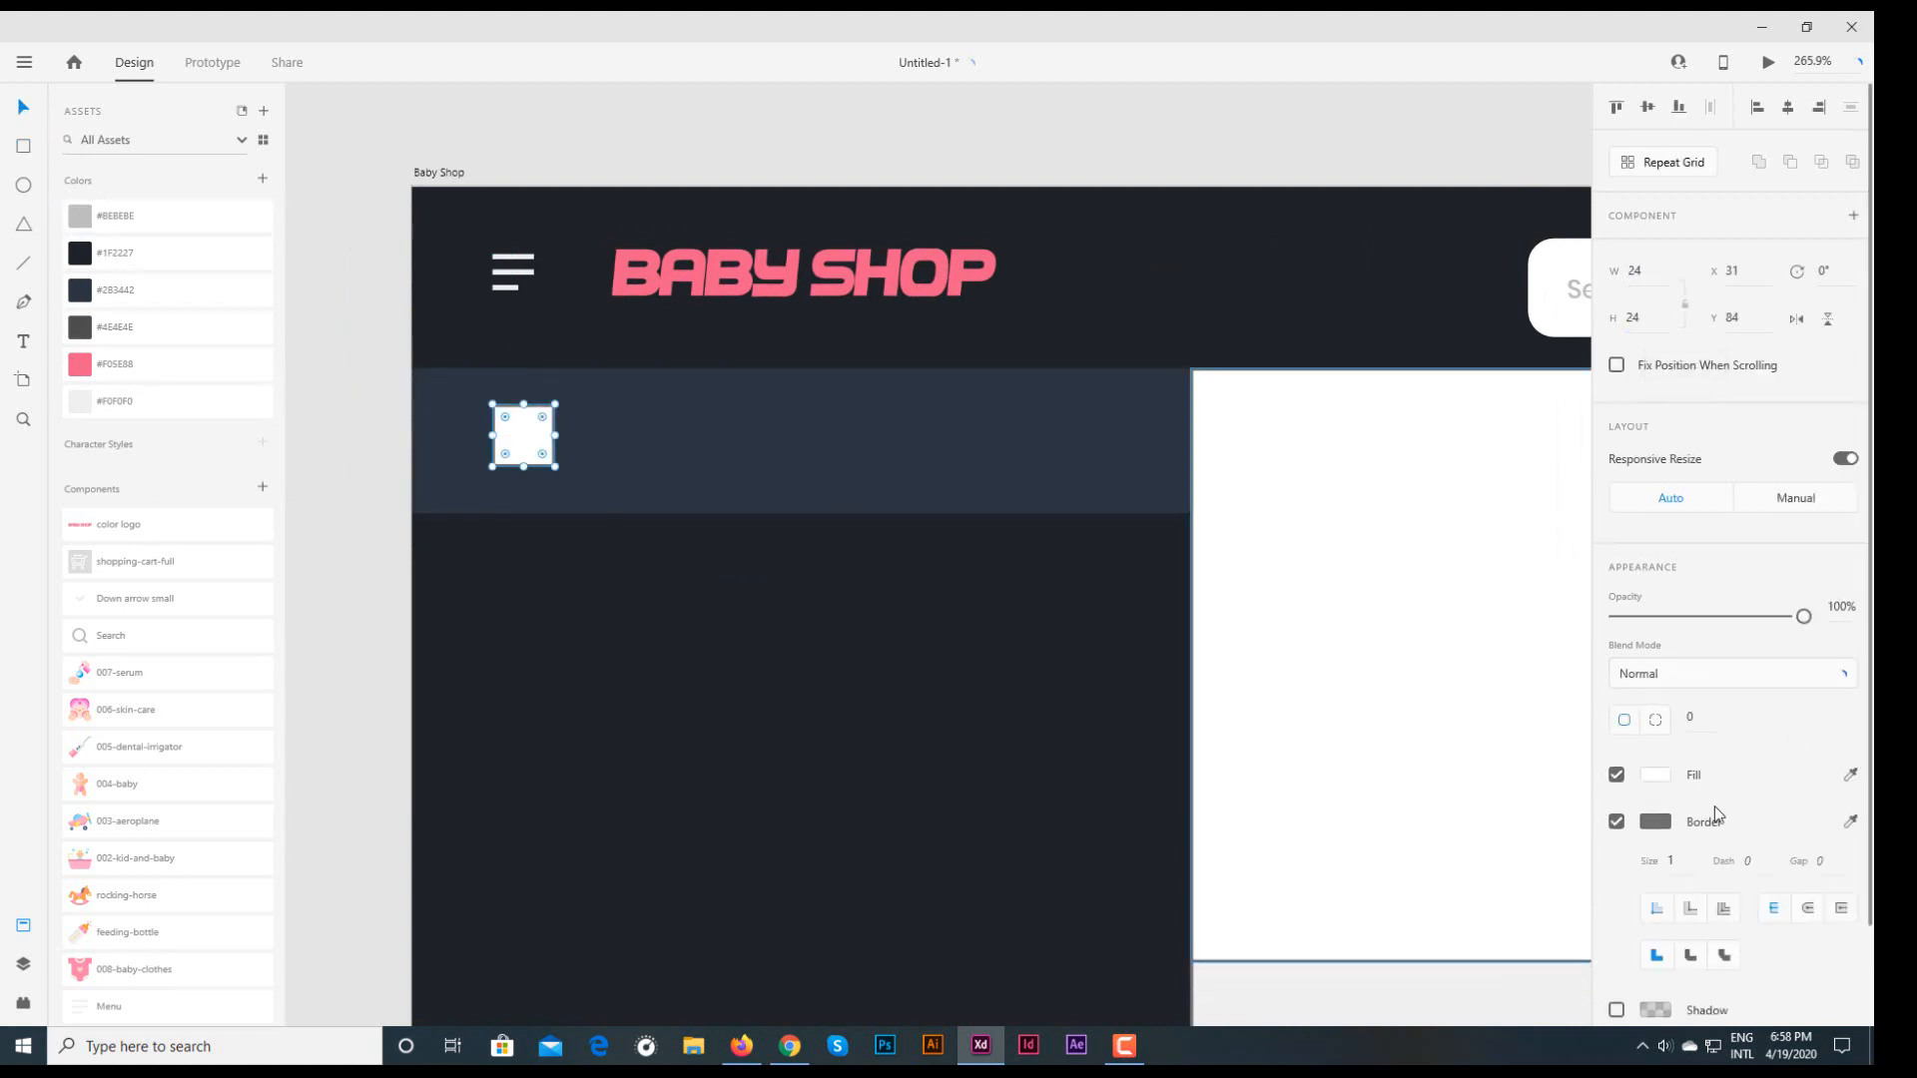
click(1616, 821)
- Add the text "Baby Clothes" beside the white square in the sidebar row and fill it white
click(23, 341)
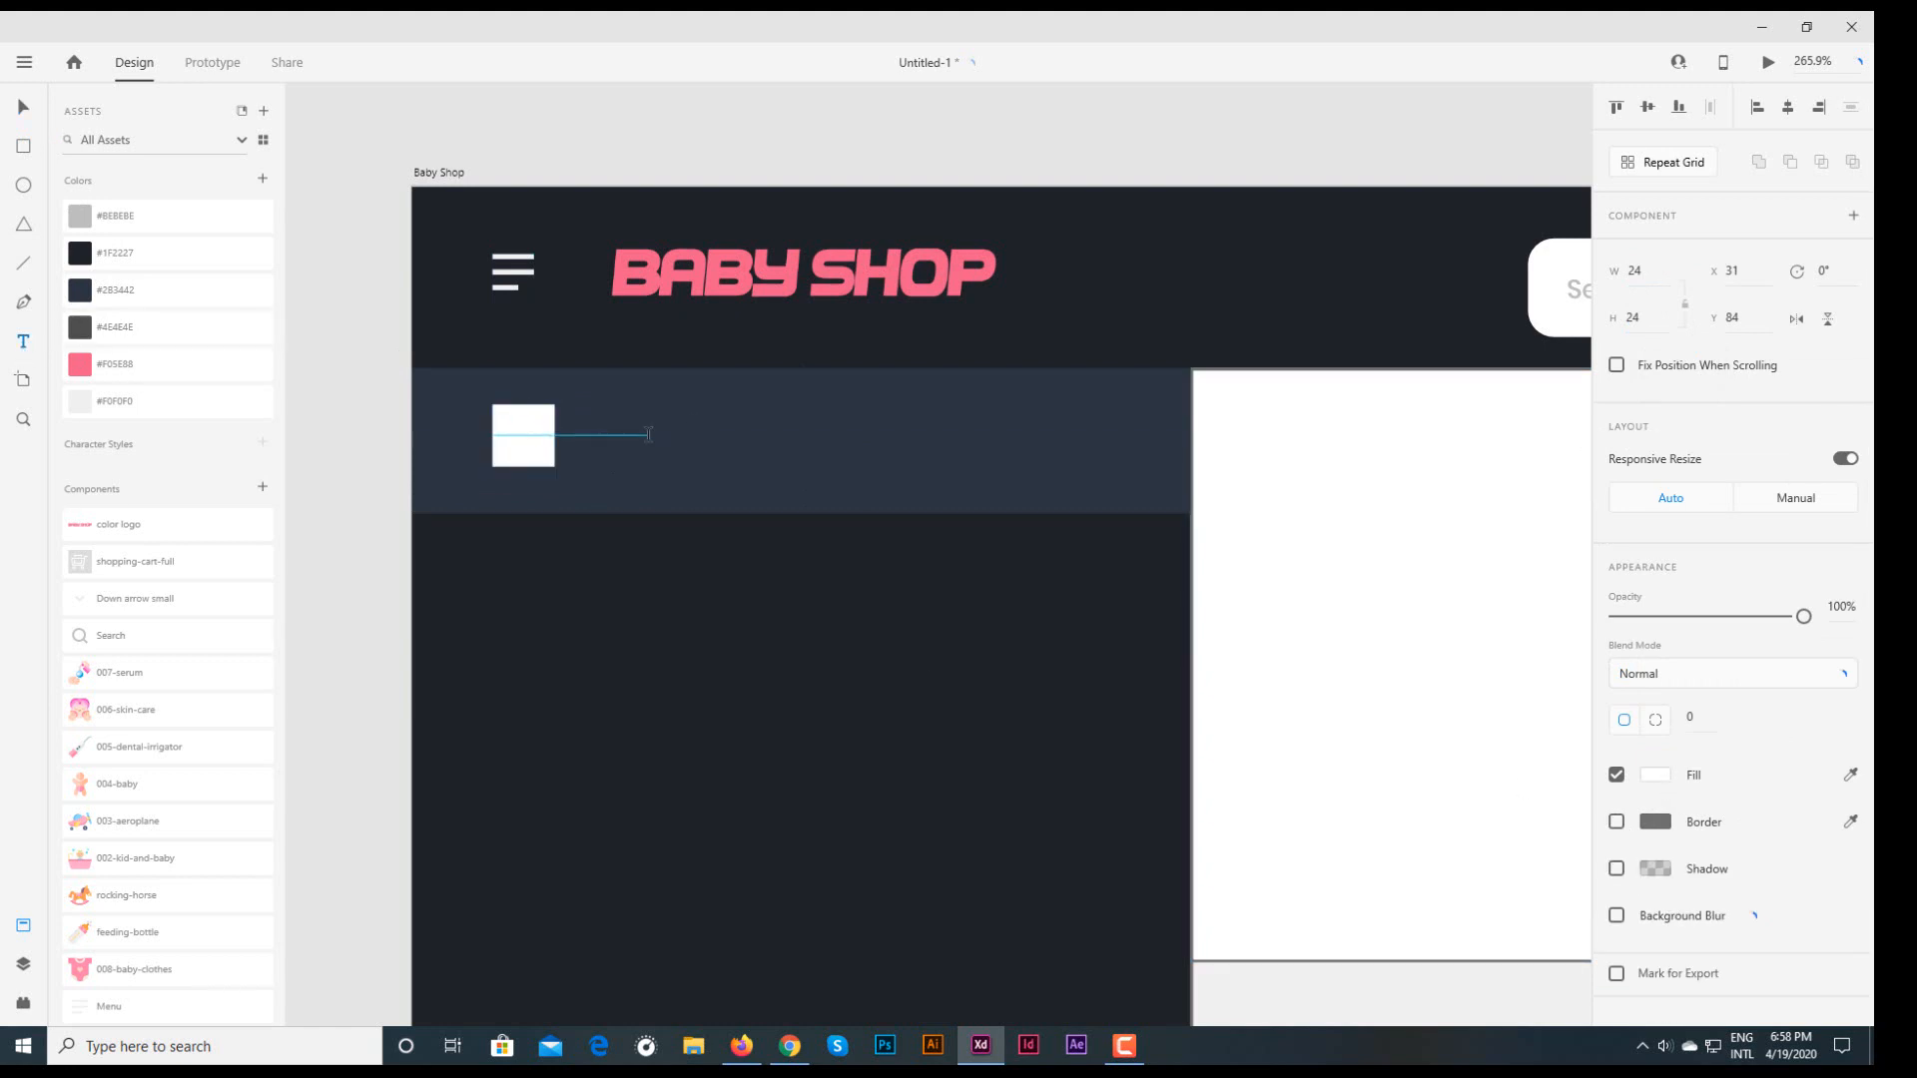
click(649, 434)
text(Baby)
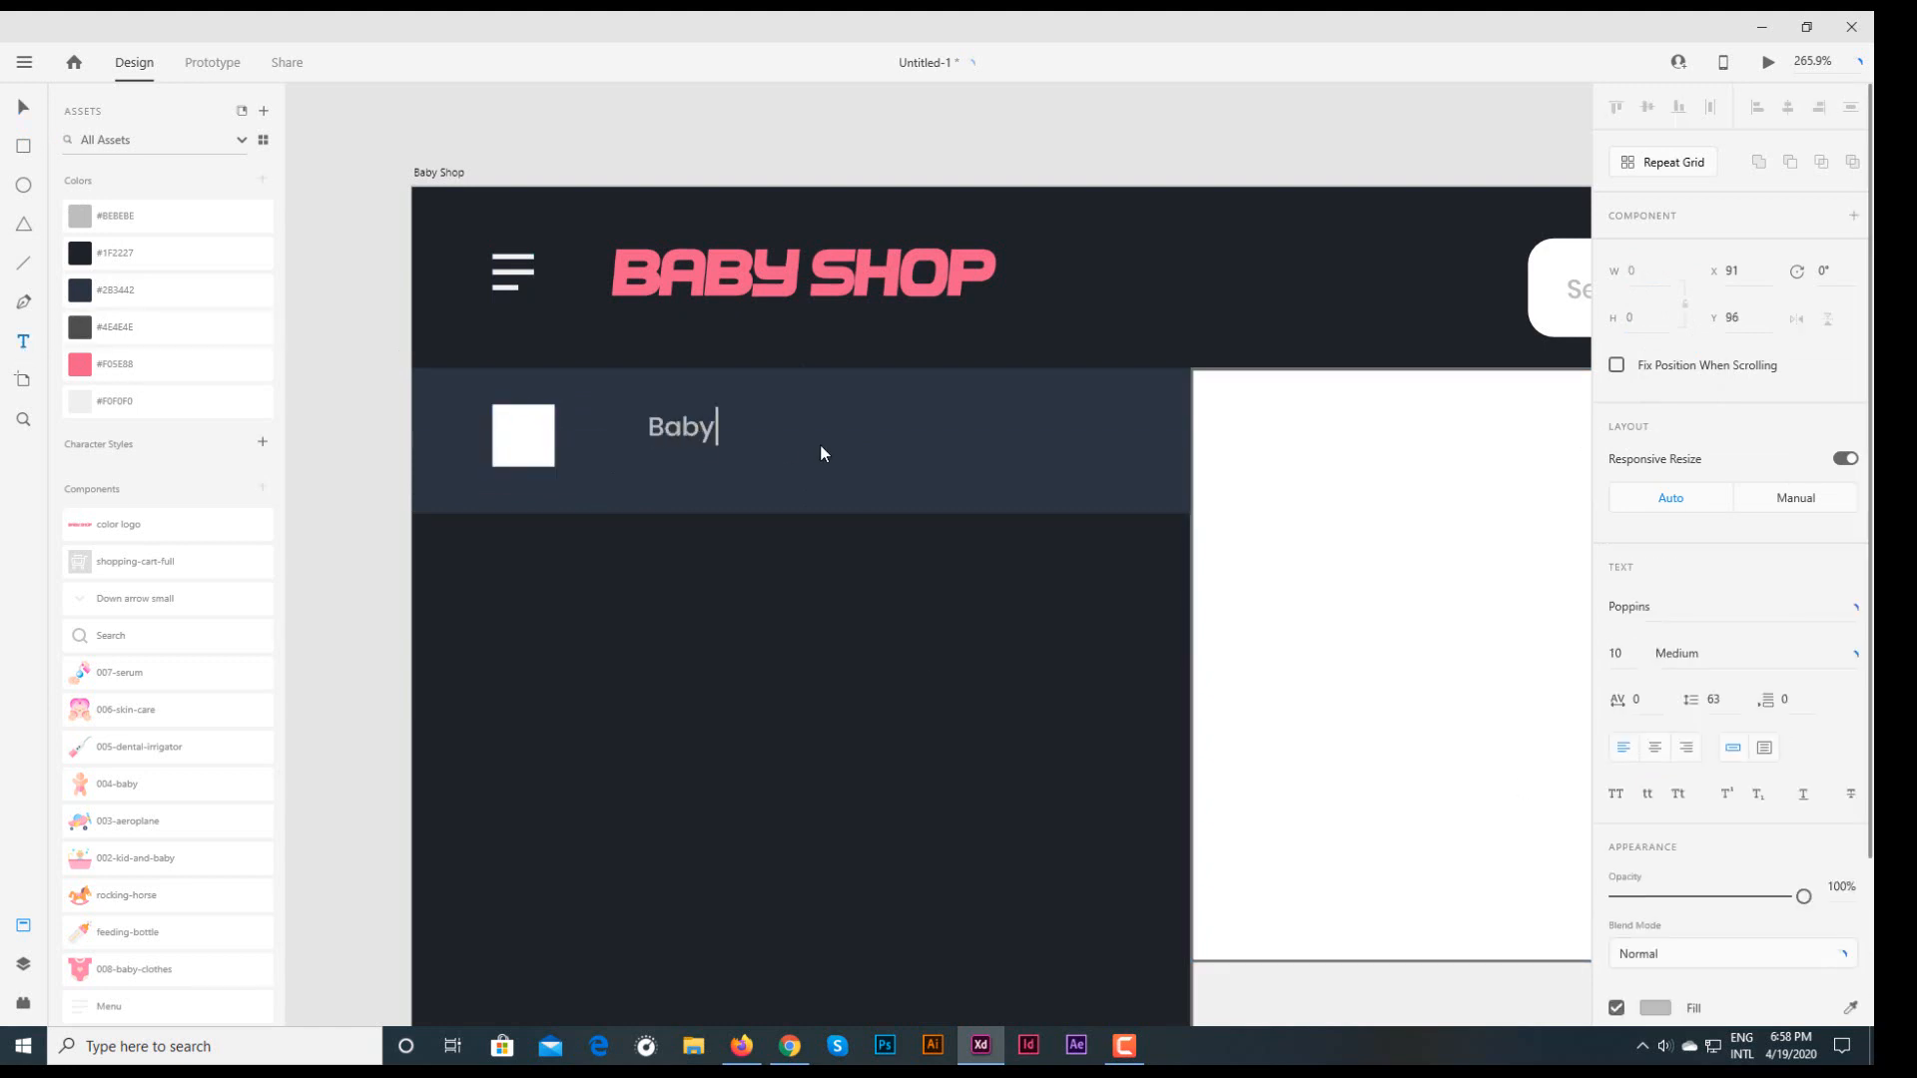
text( Clothes)
key(Escape)
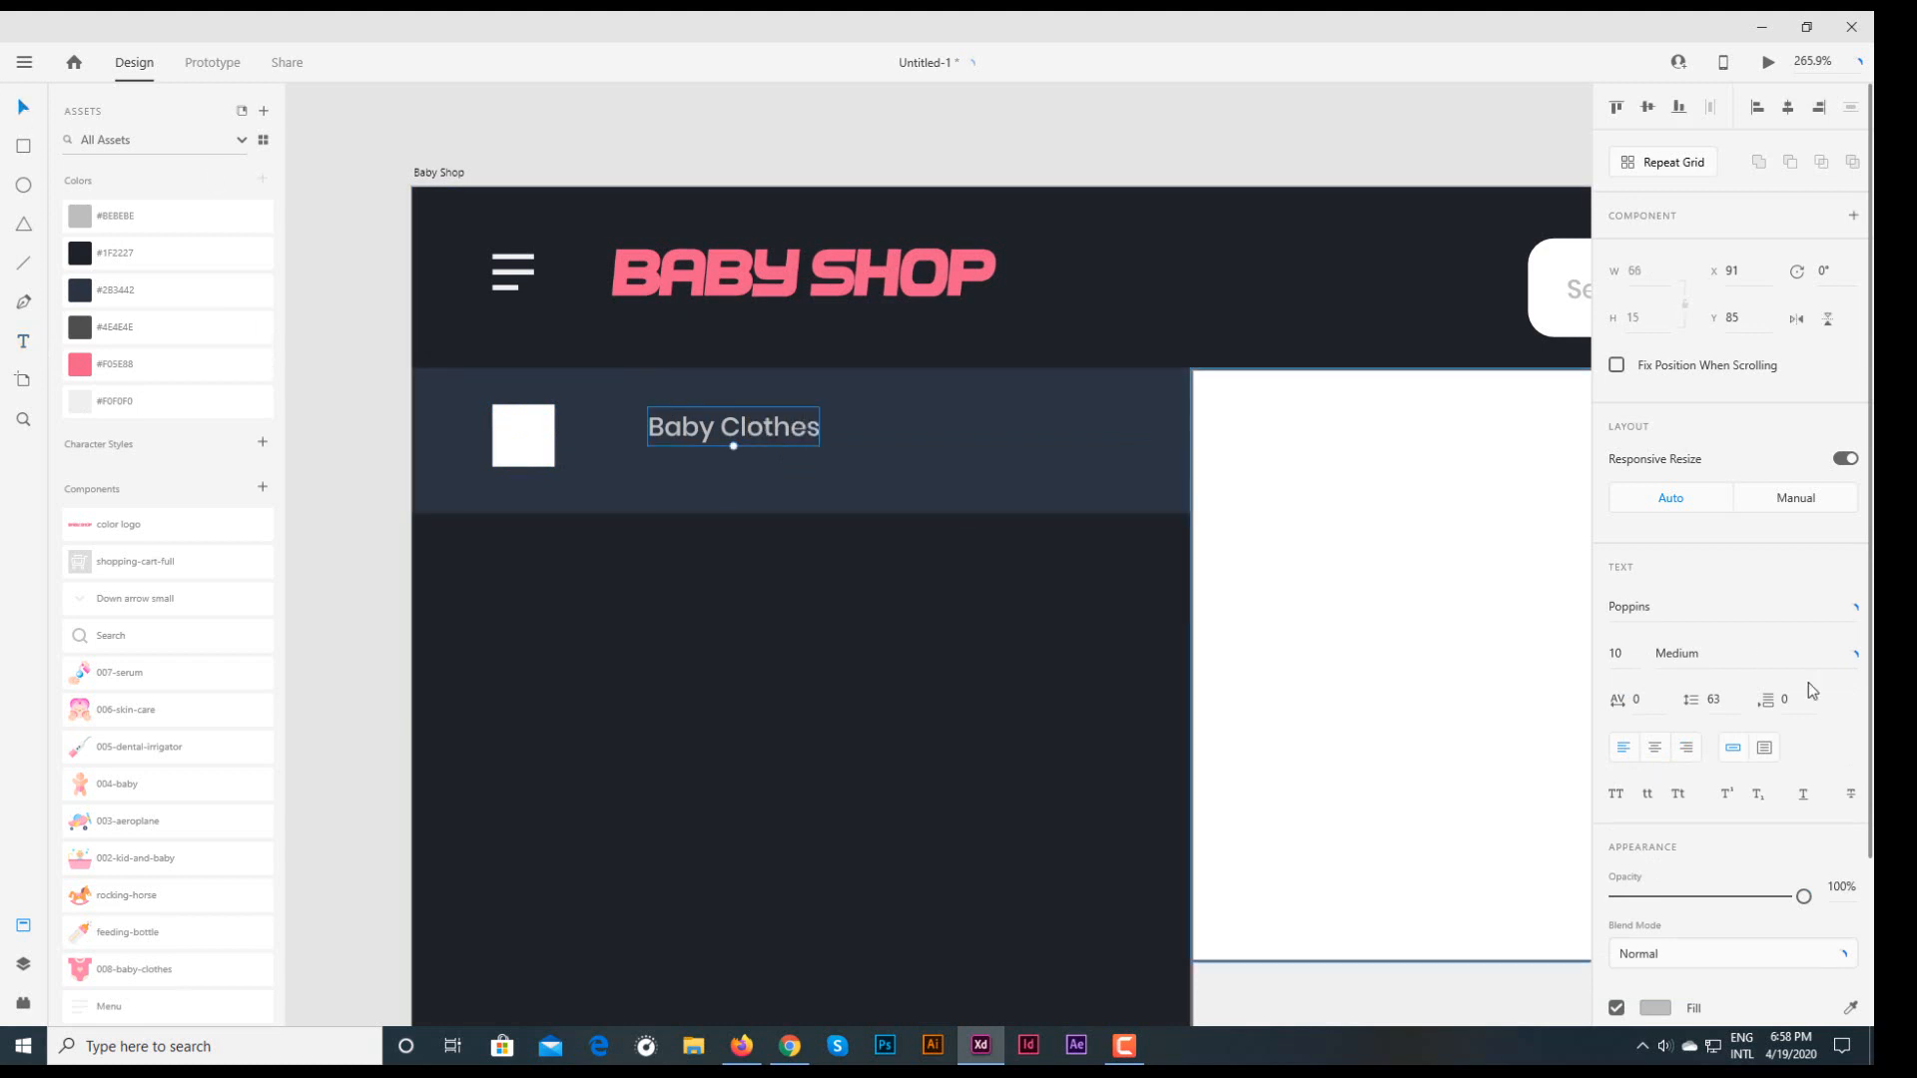
scroll(1648, 835, down, 2)
click(1654, 806)
drag(1405, 691, 4, 160)
click(23, 101)
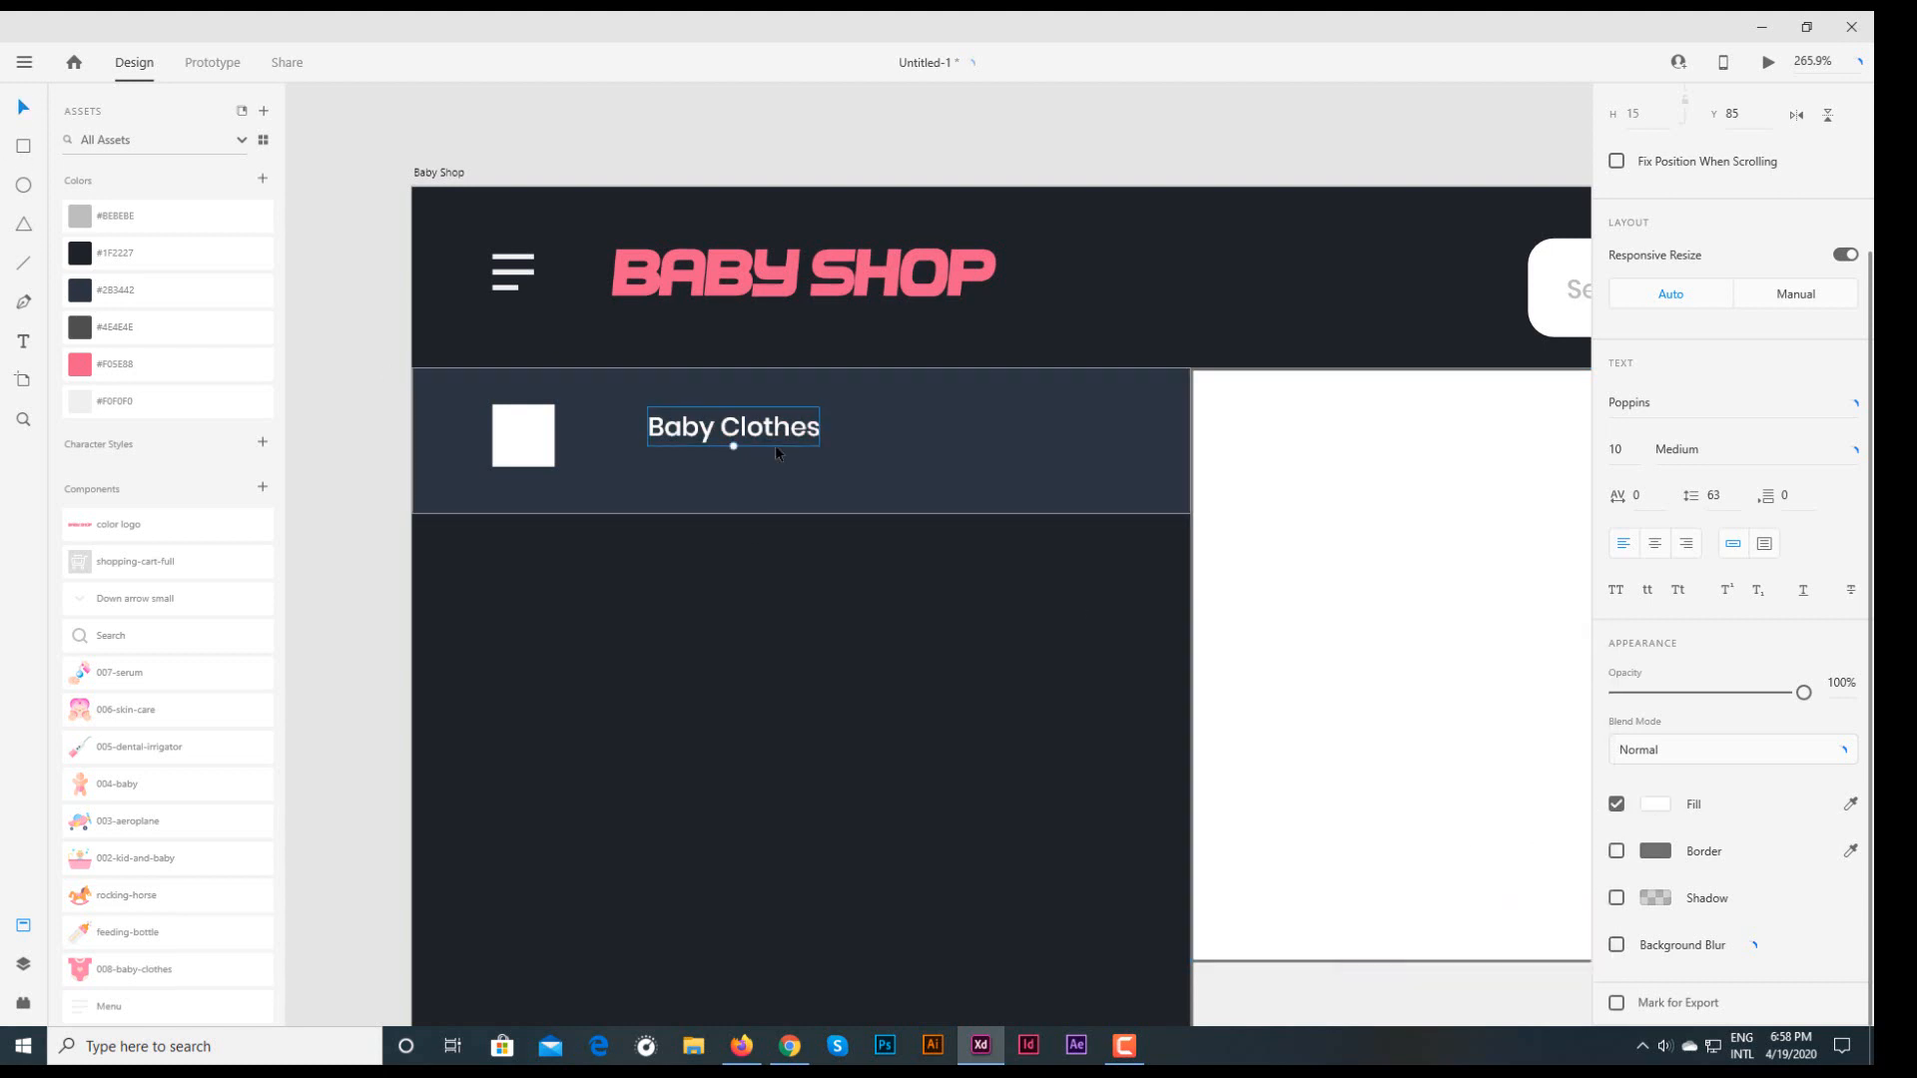
- Move the "Baby Clothes" text to X 82 beside the square and set its font size to 14
drag(758, 428, 843, 440)
click(1636, 448)
text(14)
key(Return)
- Unlock the navy row rectangle and align it, the white square and the "Baby Clothes" text on their vertical middles
shift+click(540, 446)
shift+click(980, 447)
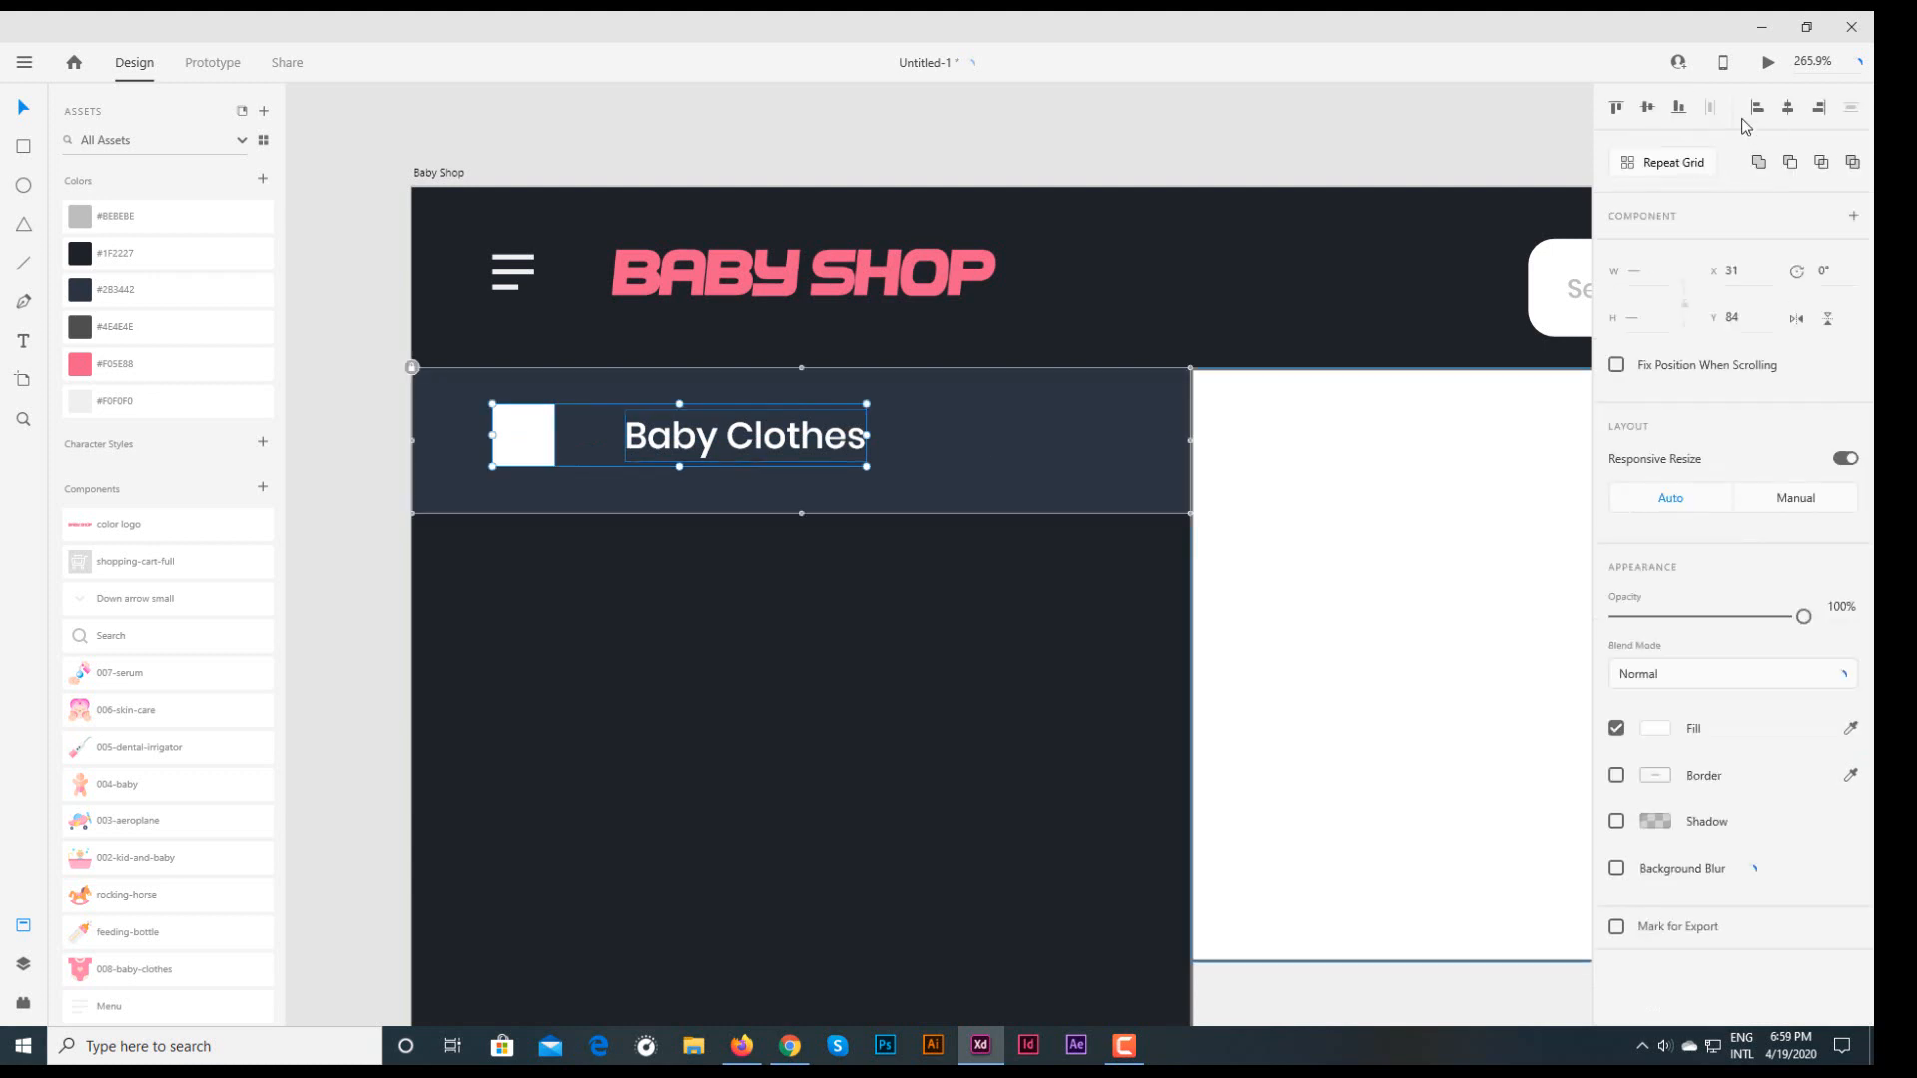
click(1648, 109)
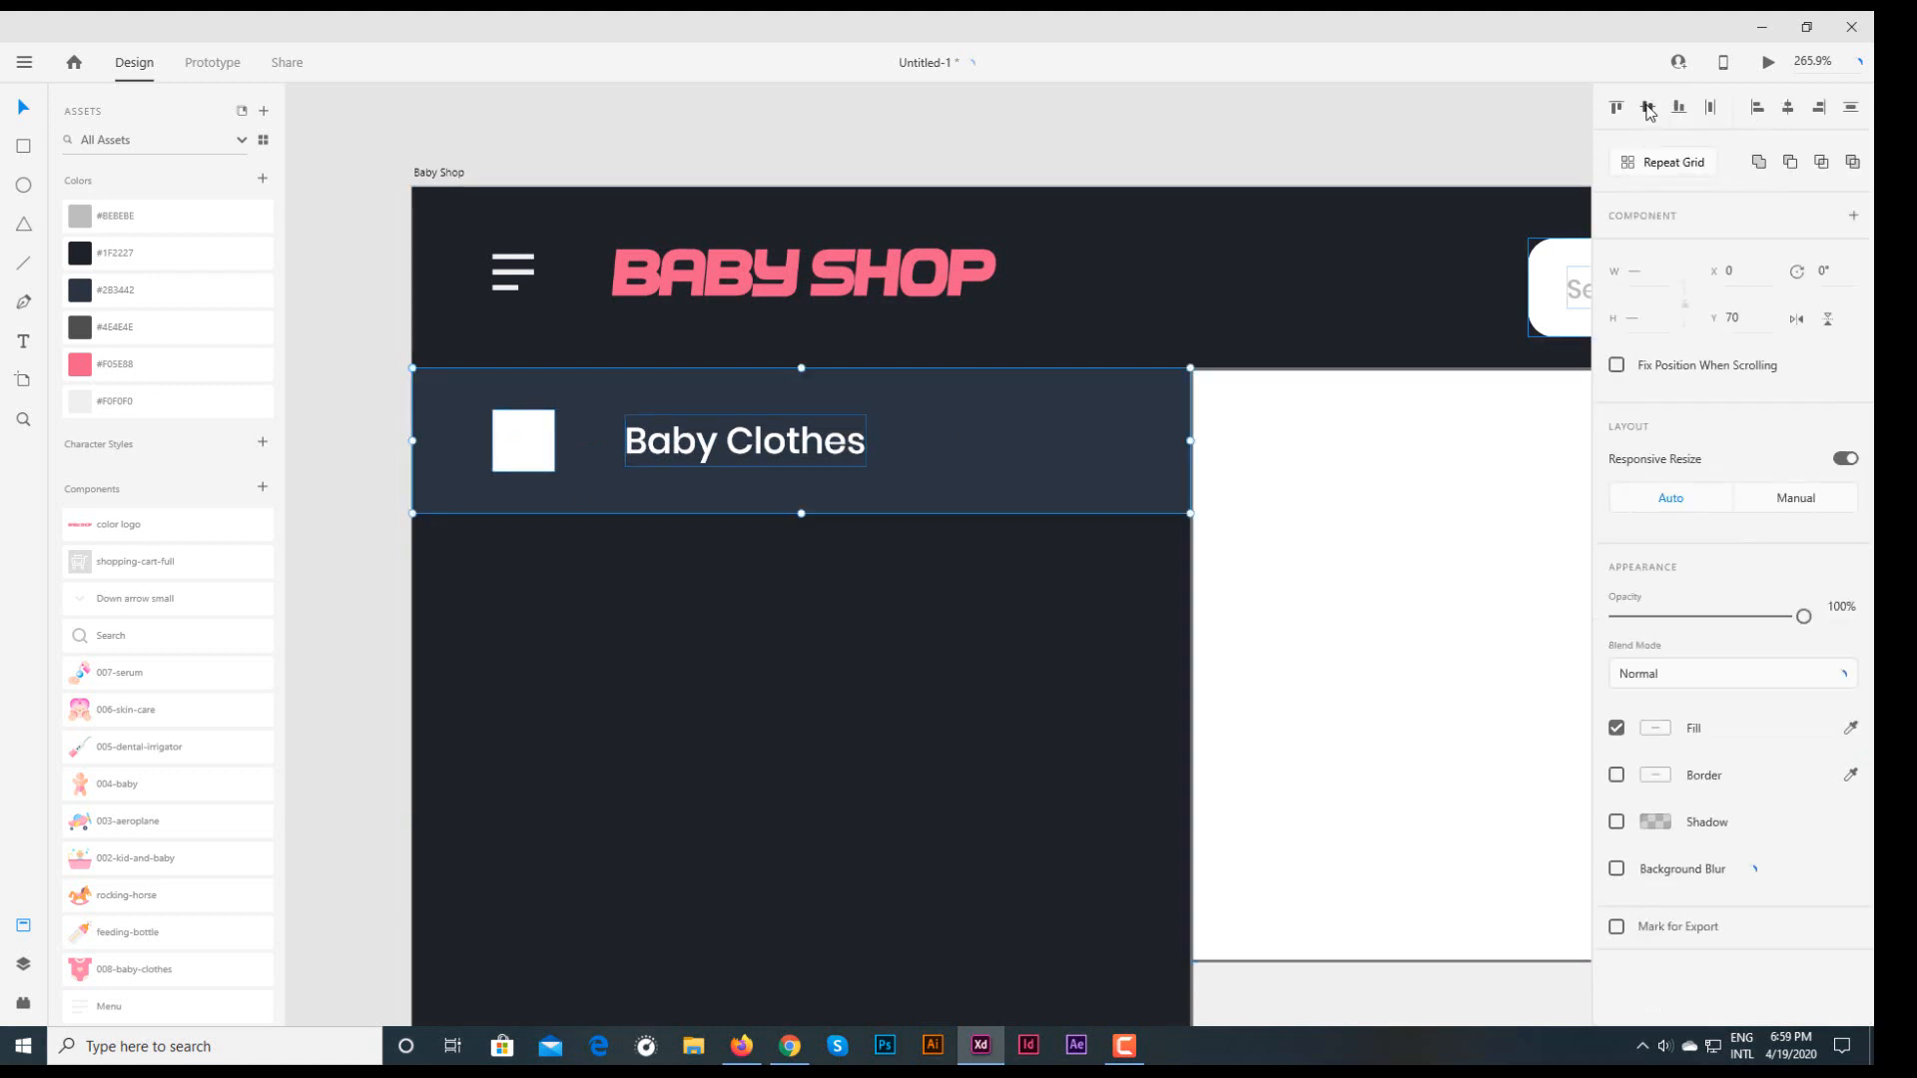
click(515, 437)
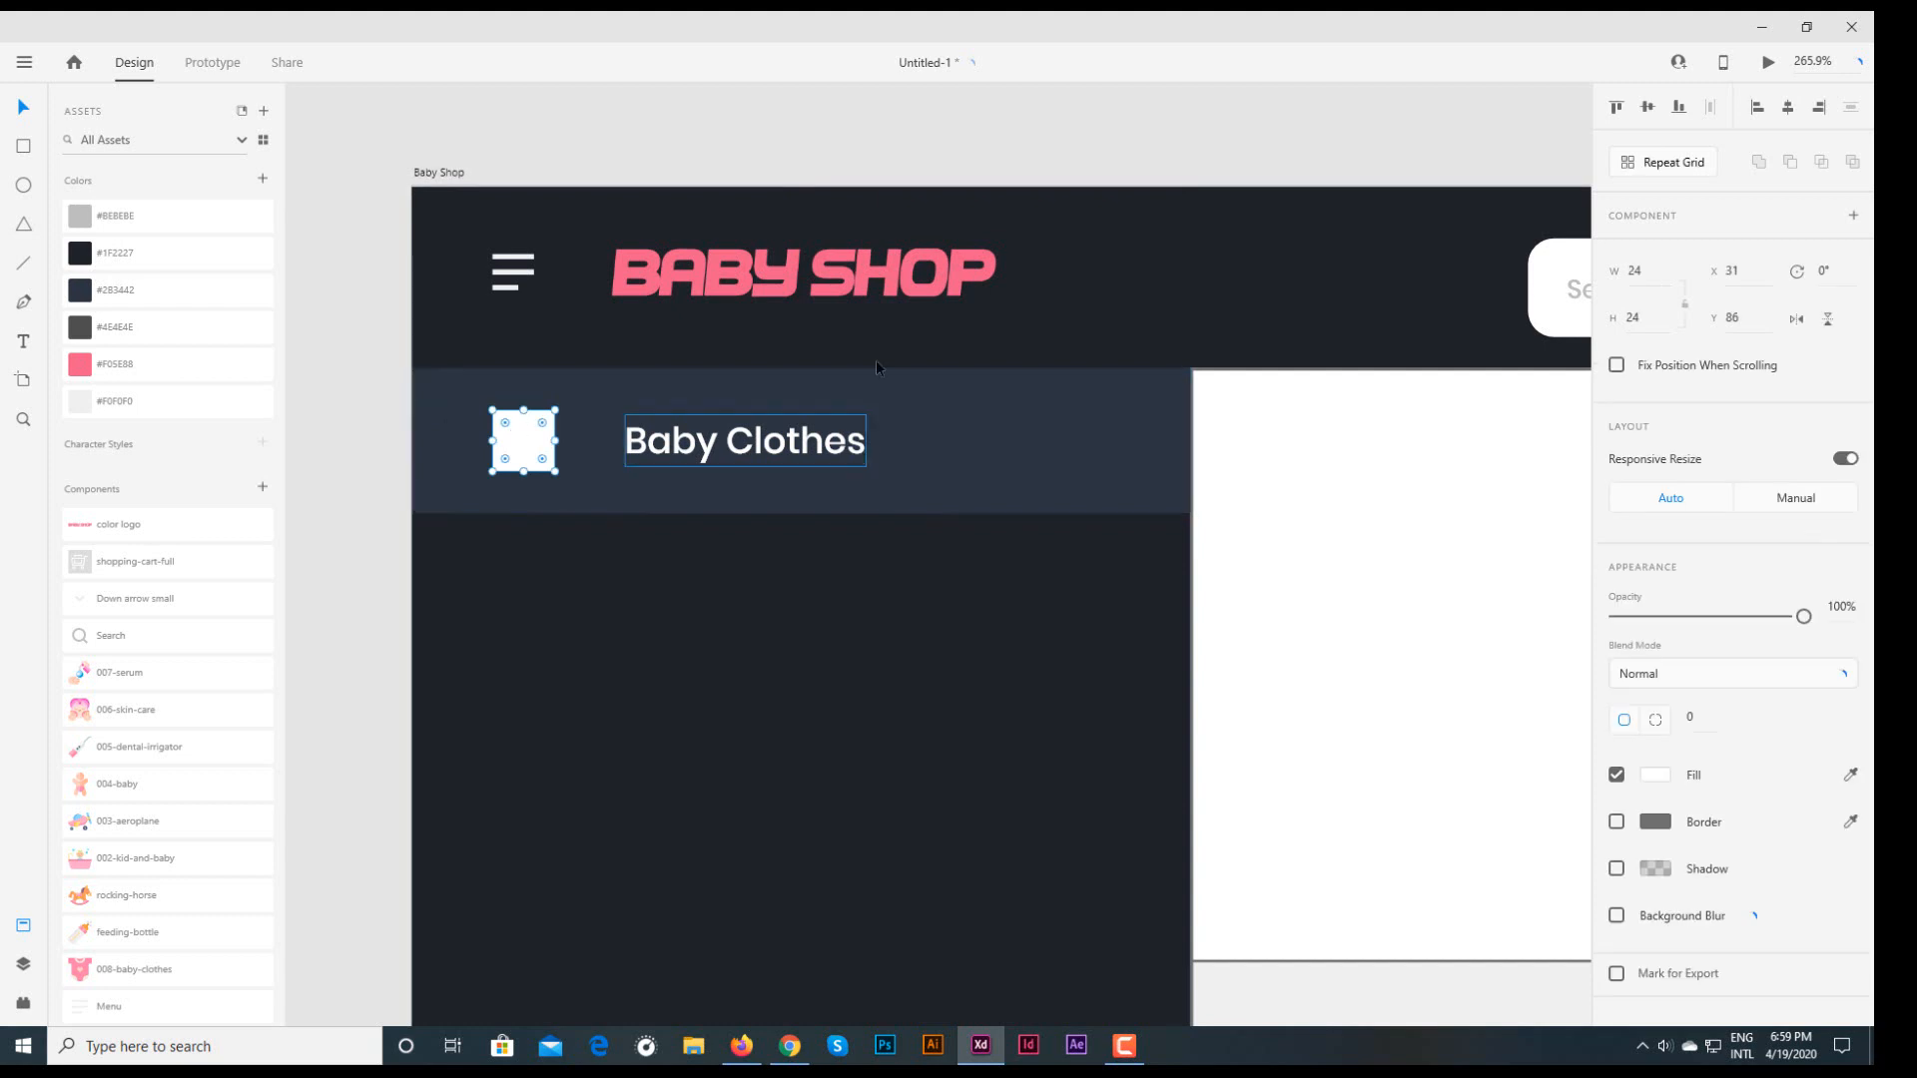
click(1080, 656)
- Turn the row rectangle, square and text into a repeat grid and extend it down the sidebar
click(745, 440)
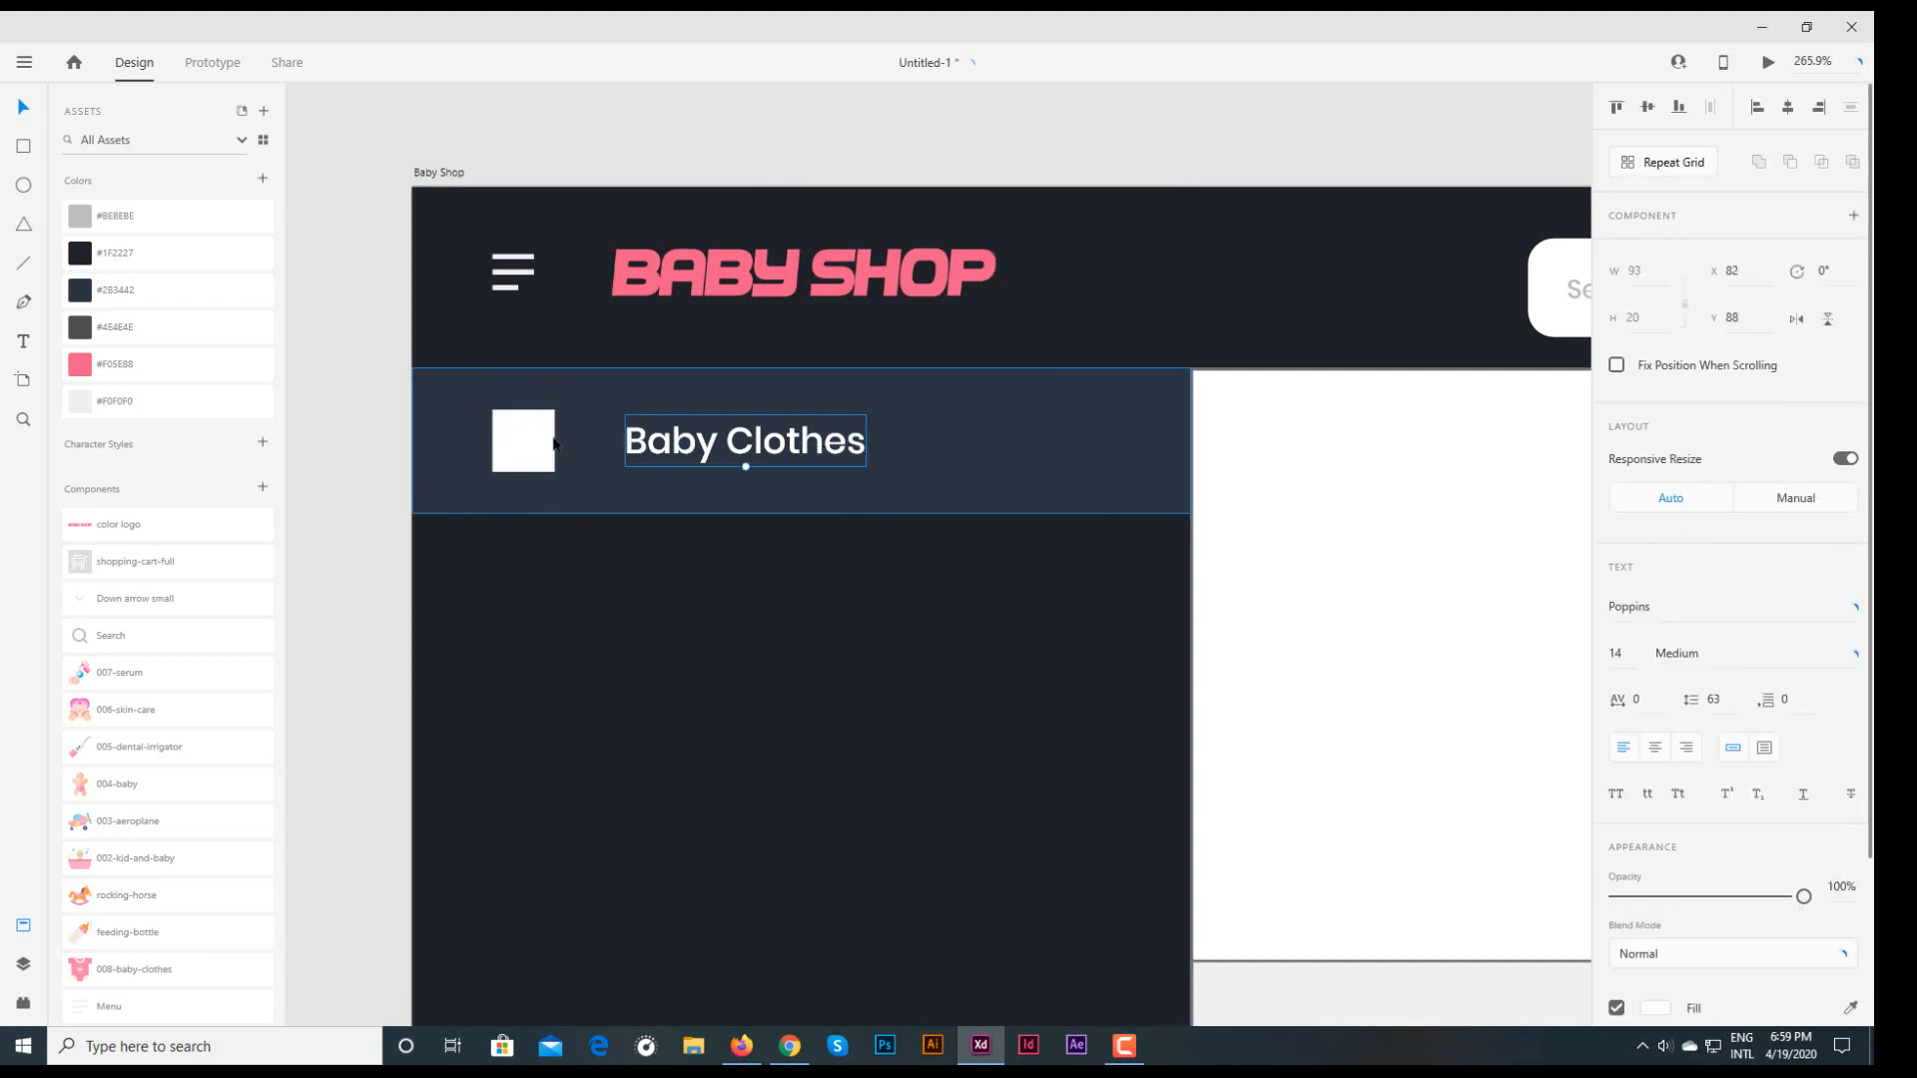
shift+click(957, 445)
click(1676, 160)
scroll(964, 542, down, 2)
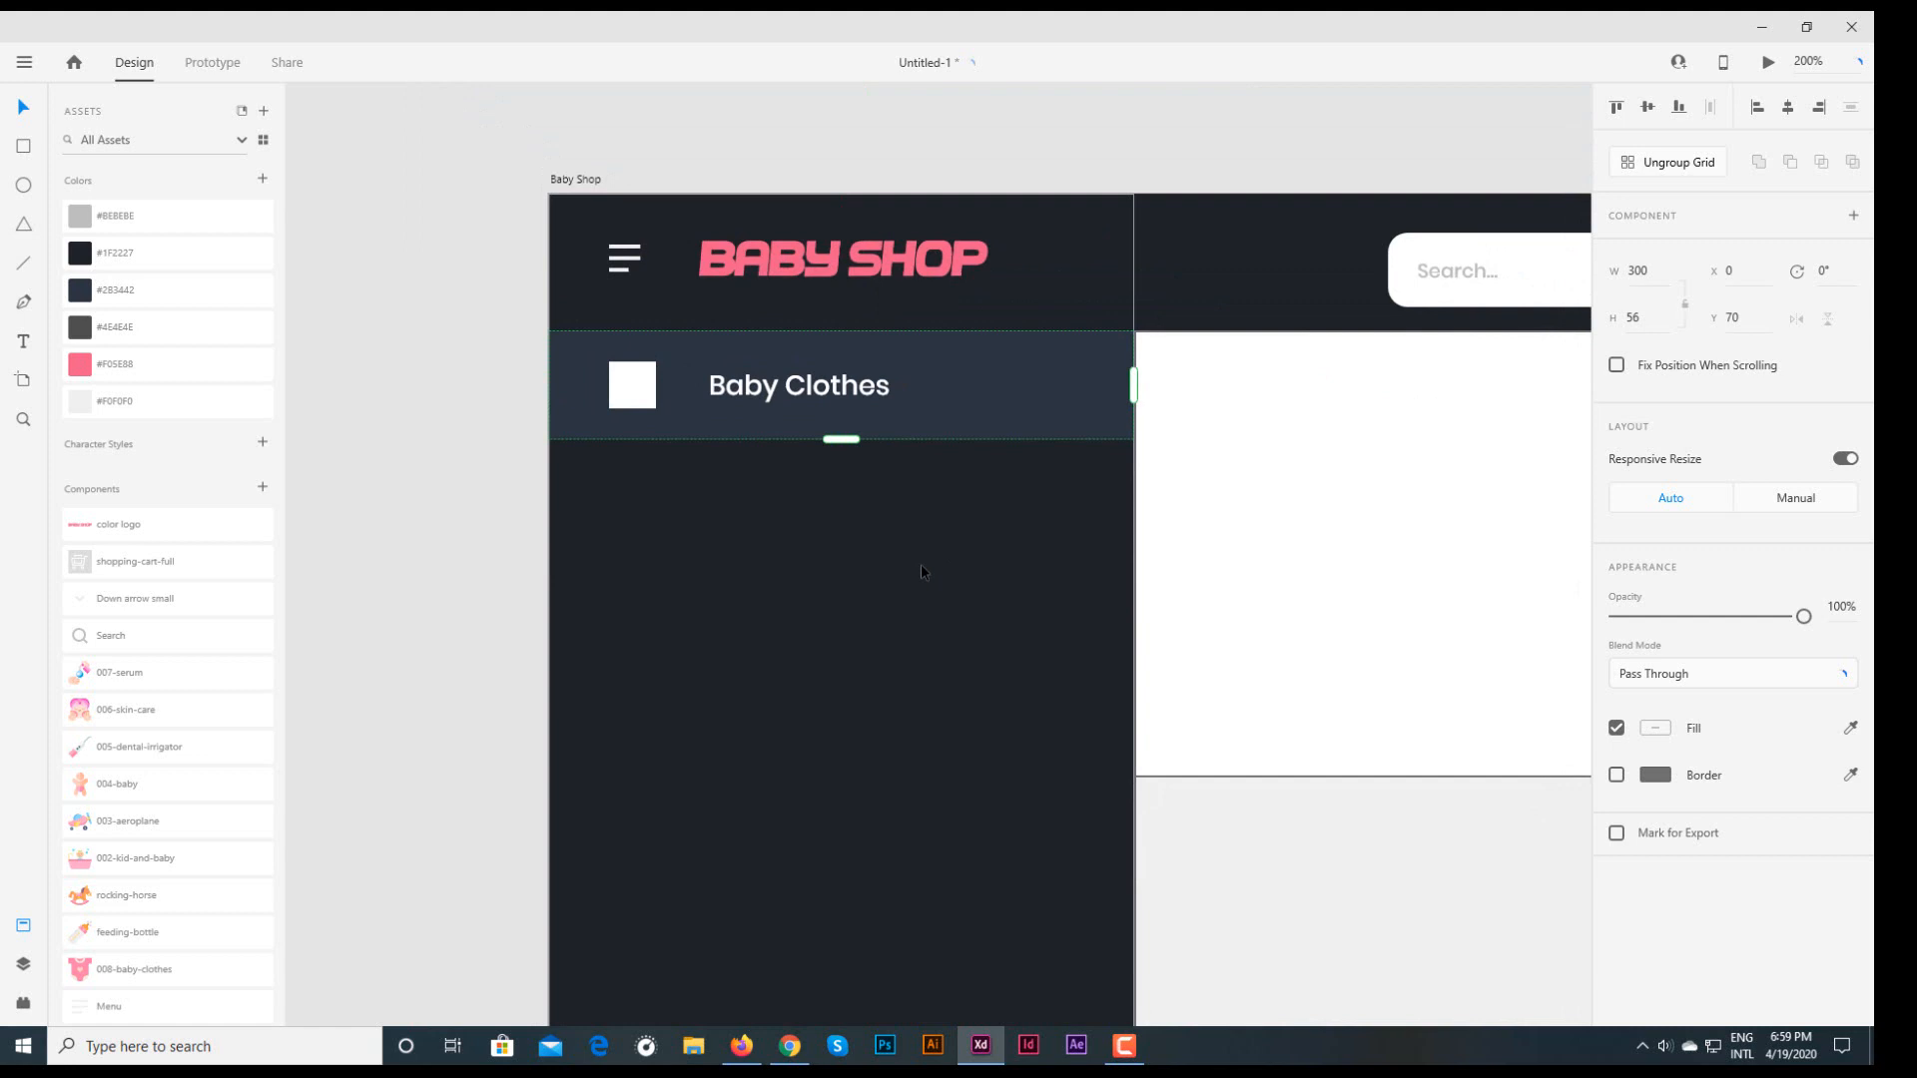
drag(841, 439, 841, 998)
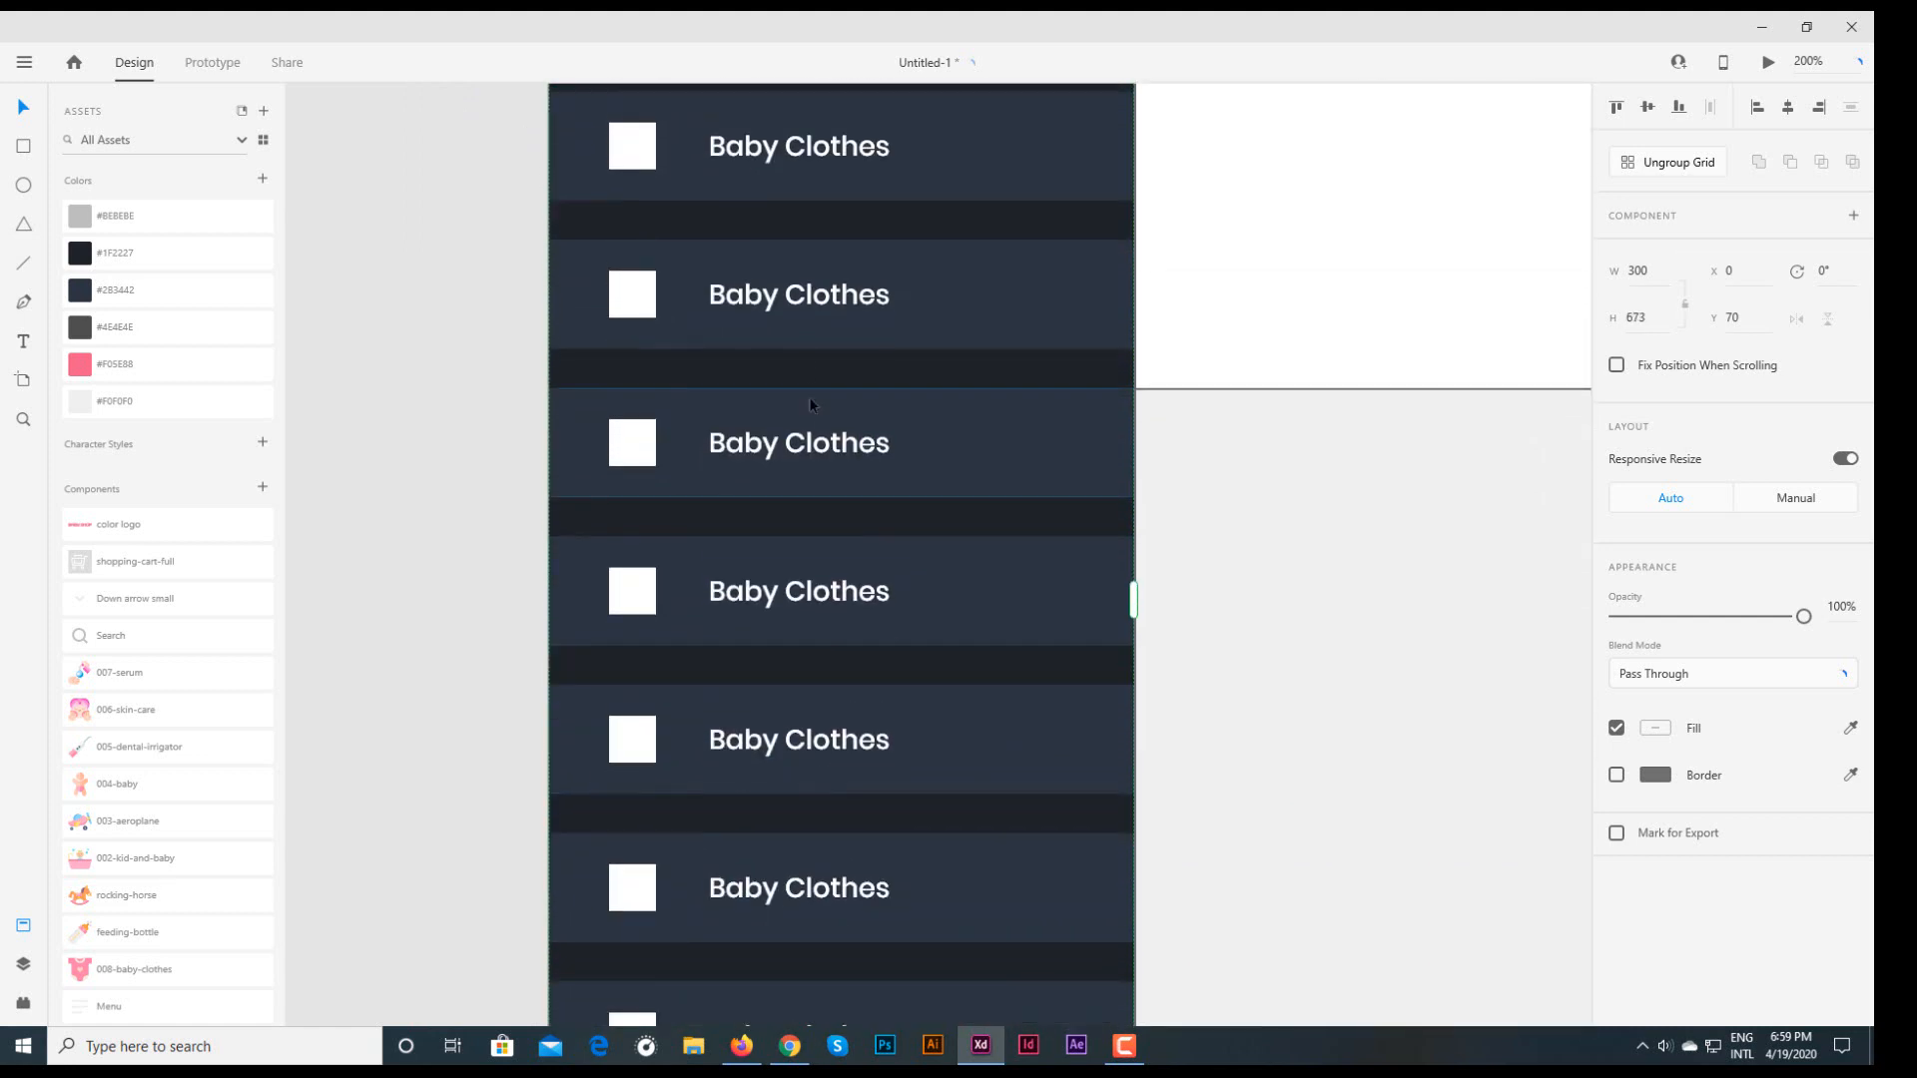
- Reduce the spacing between the repeat grid's "Baby Clothes" rows to a thin dividing line
drag(810, 398, 797, 286)
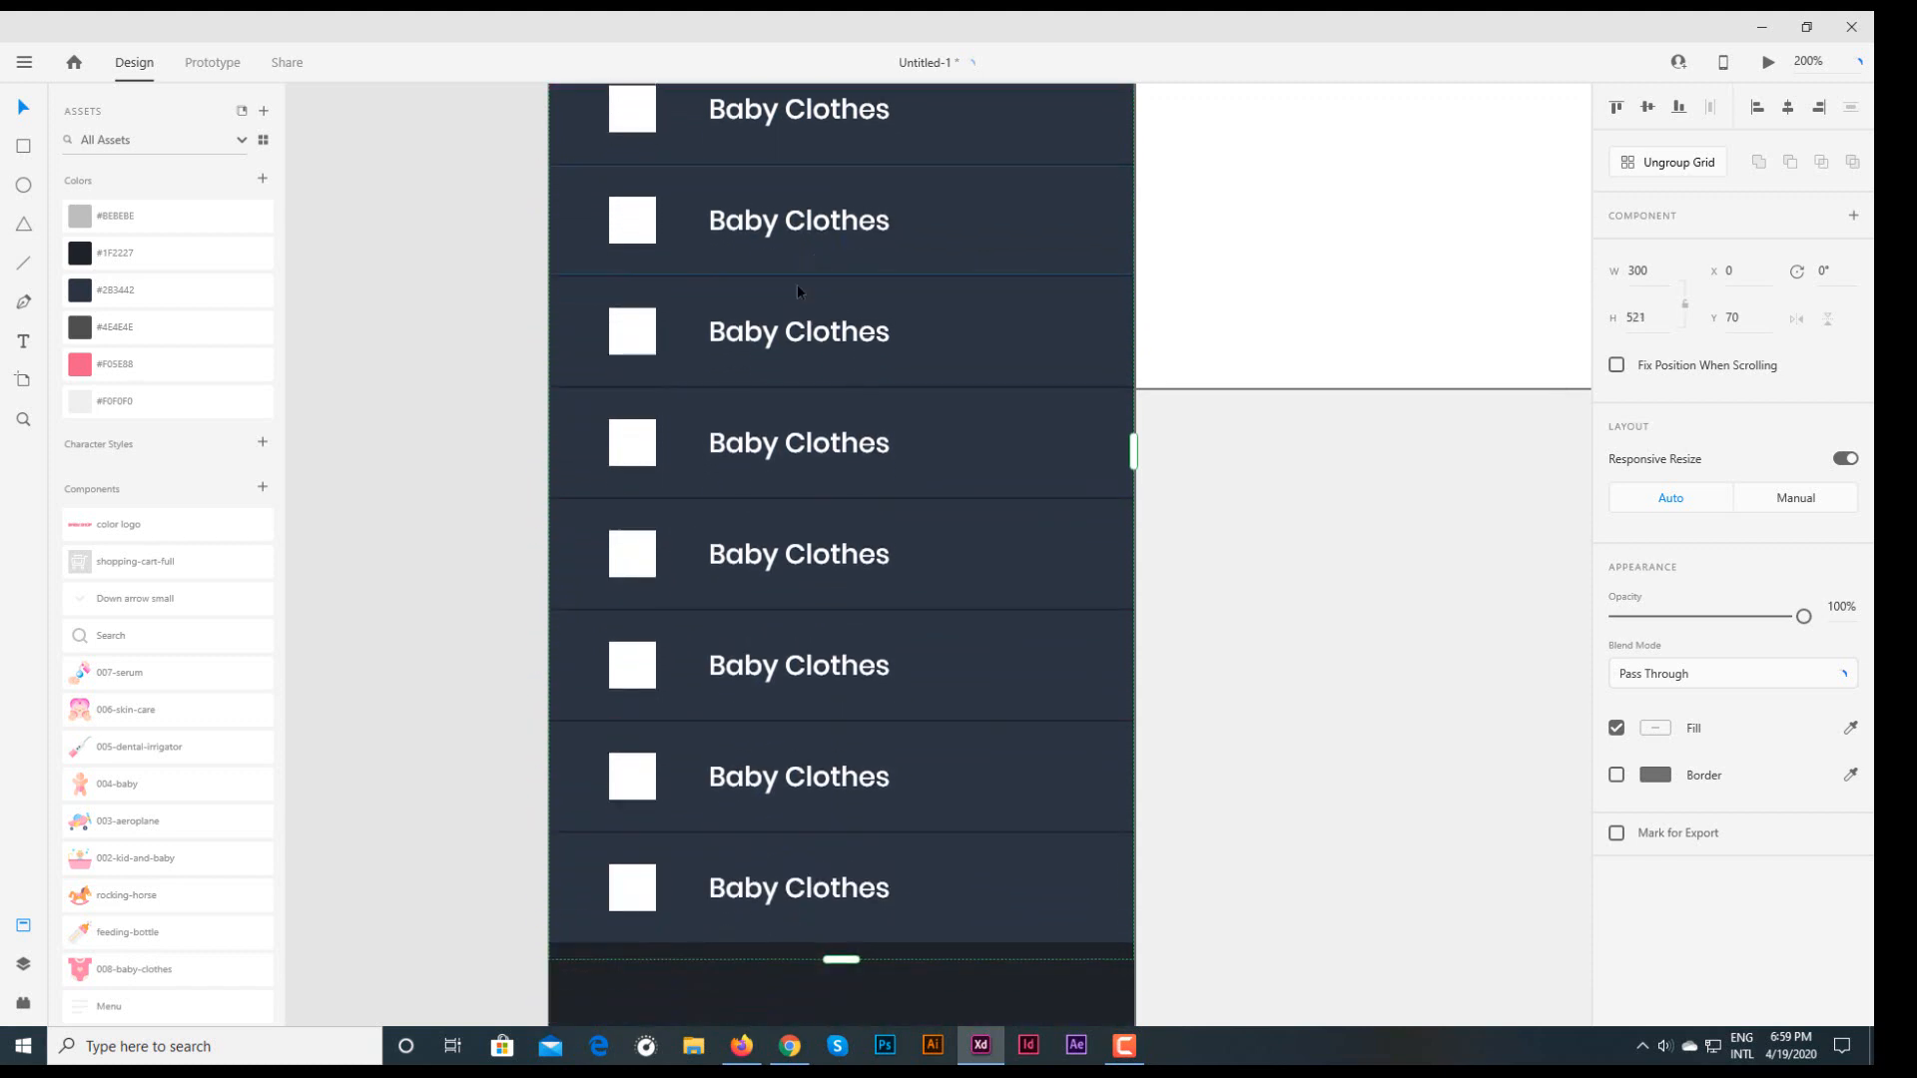
scroll(796, 292, up, 3)
scroll(757, 709, down, 7)
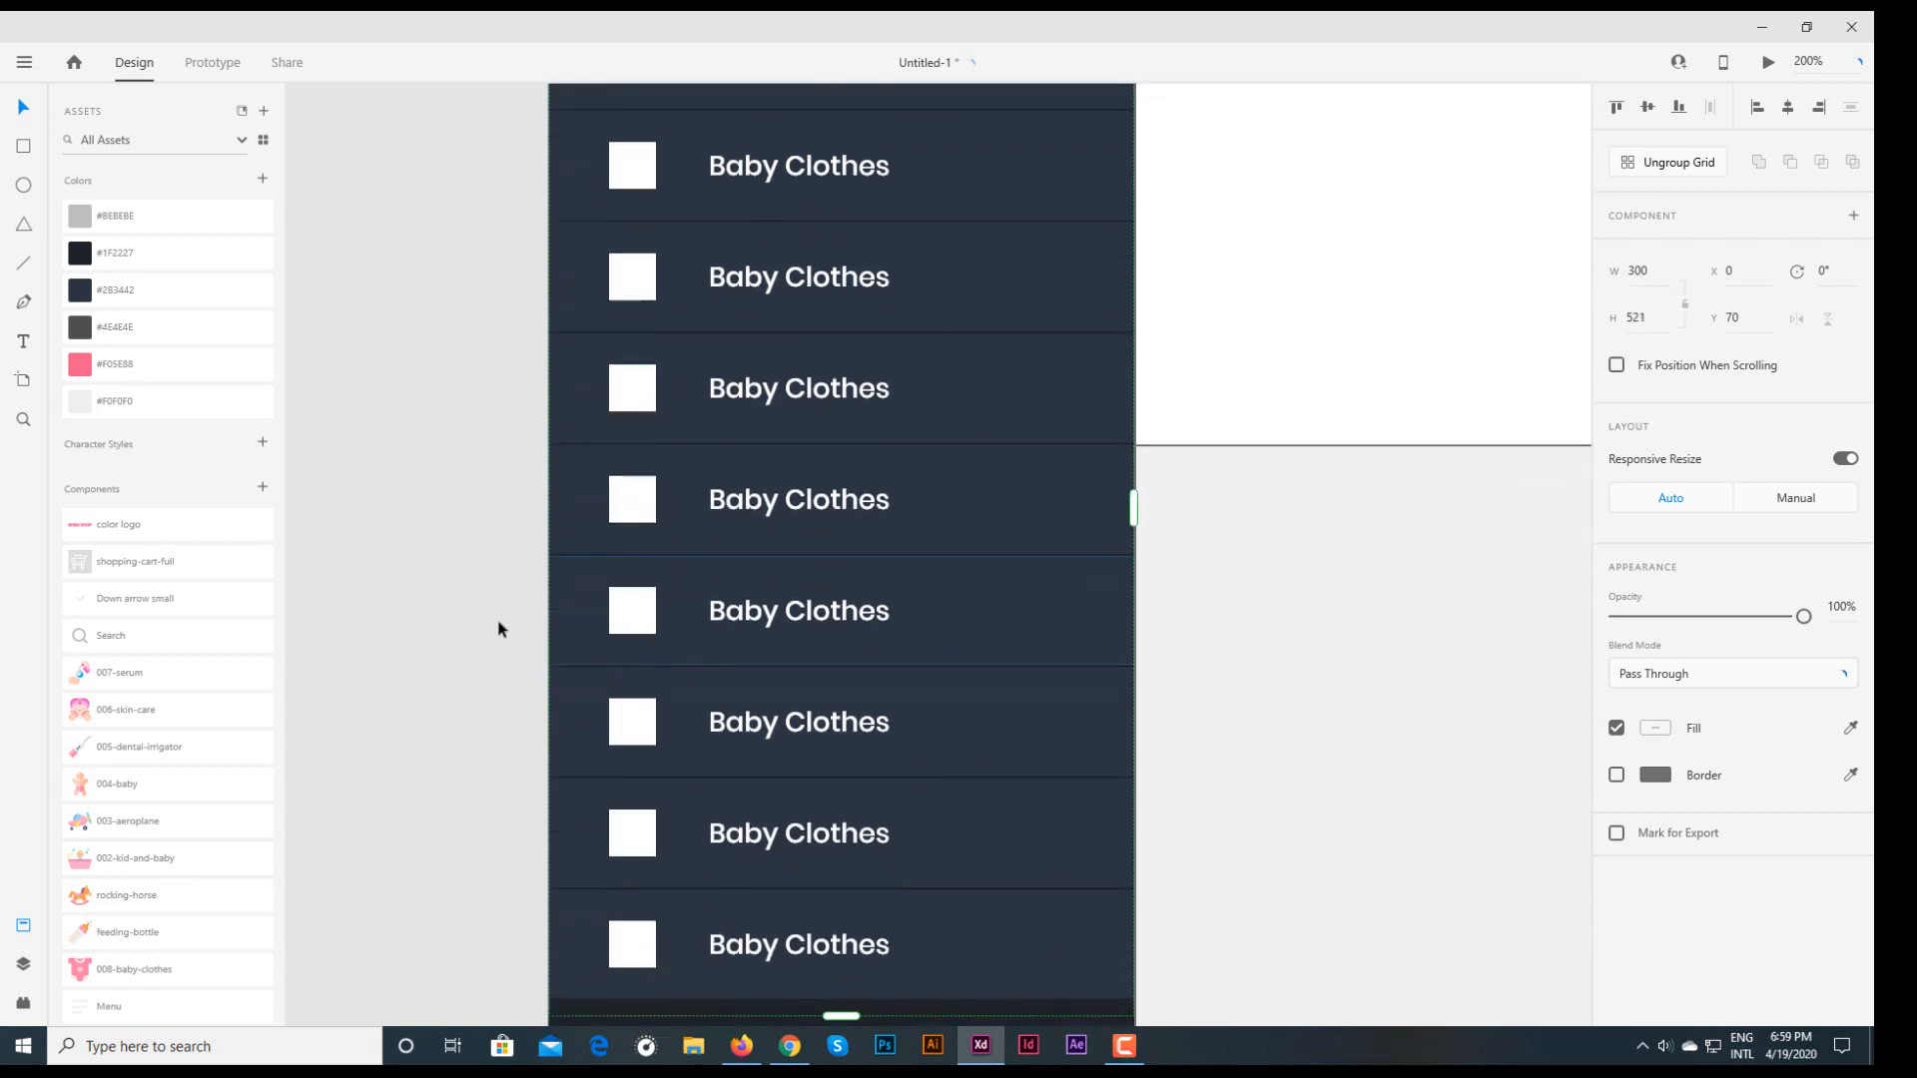
click(362, 261)
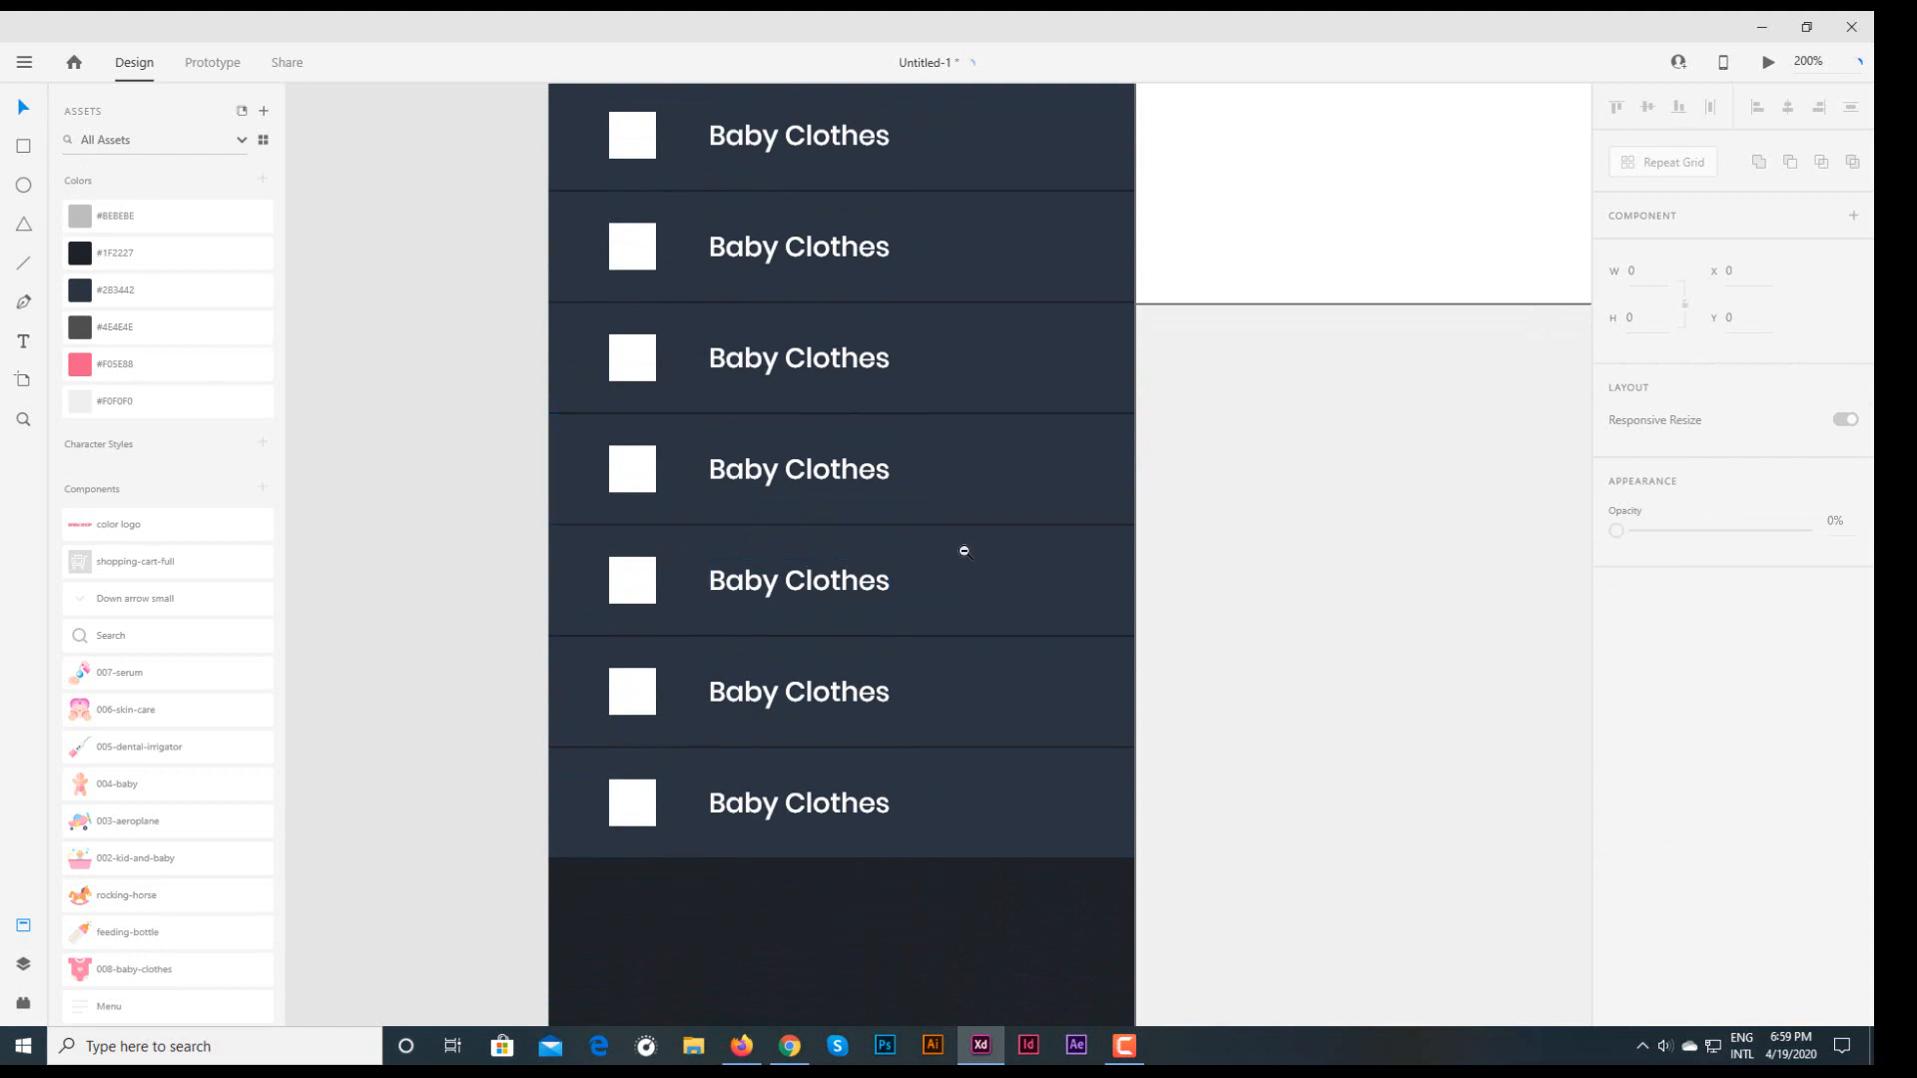
- Remove the border of the white banner rectangle below the header
scroll(962, 548, down, 3)
drag(1435, 595, 1002, 574)
click(1314, 396)
click(1616, 822)
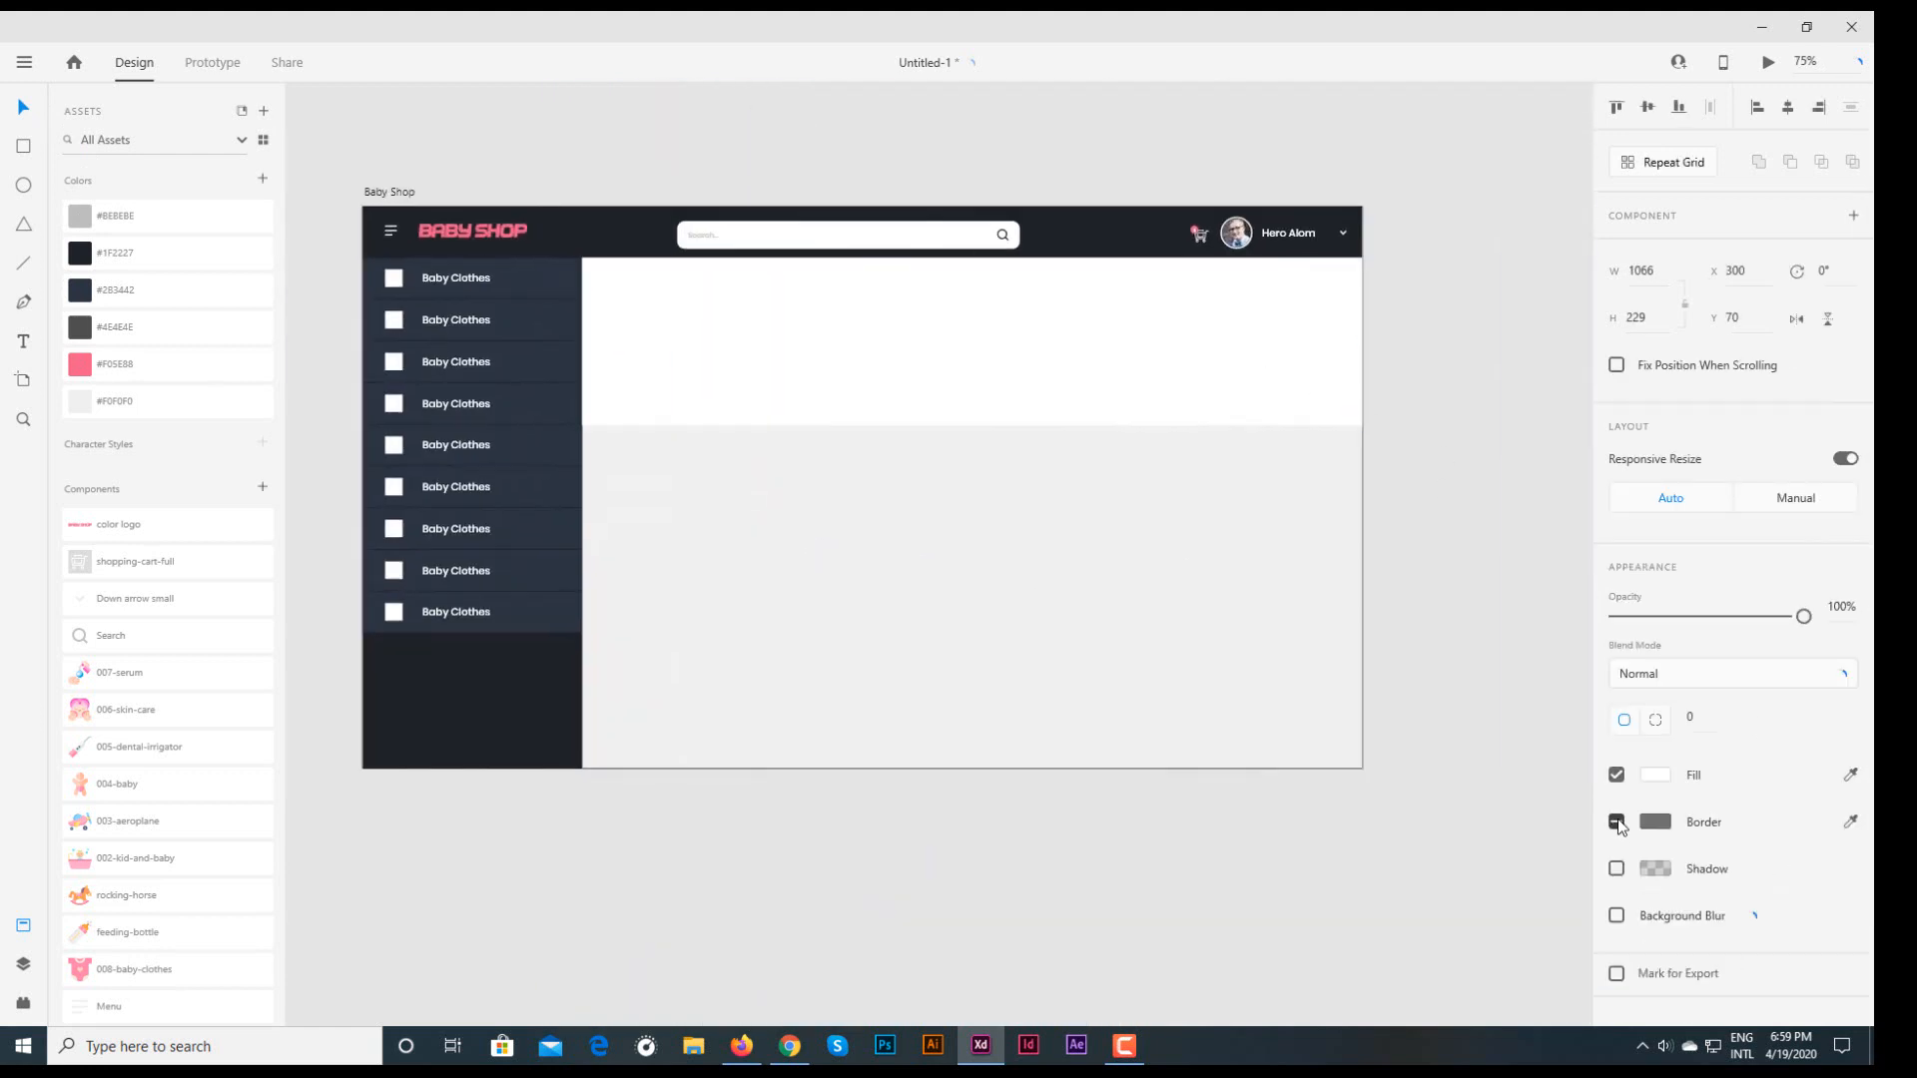
click(1652, 821)
click(1095, 313)
click(1472, 417)
- Fill the banner rectangle with the light blue #F0F7FD
click(1012, 377)
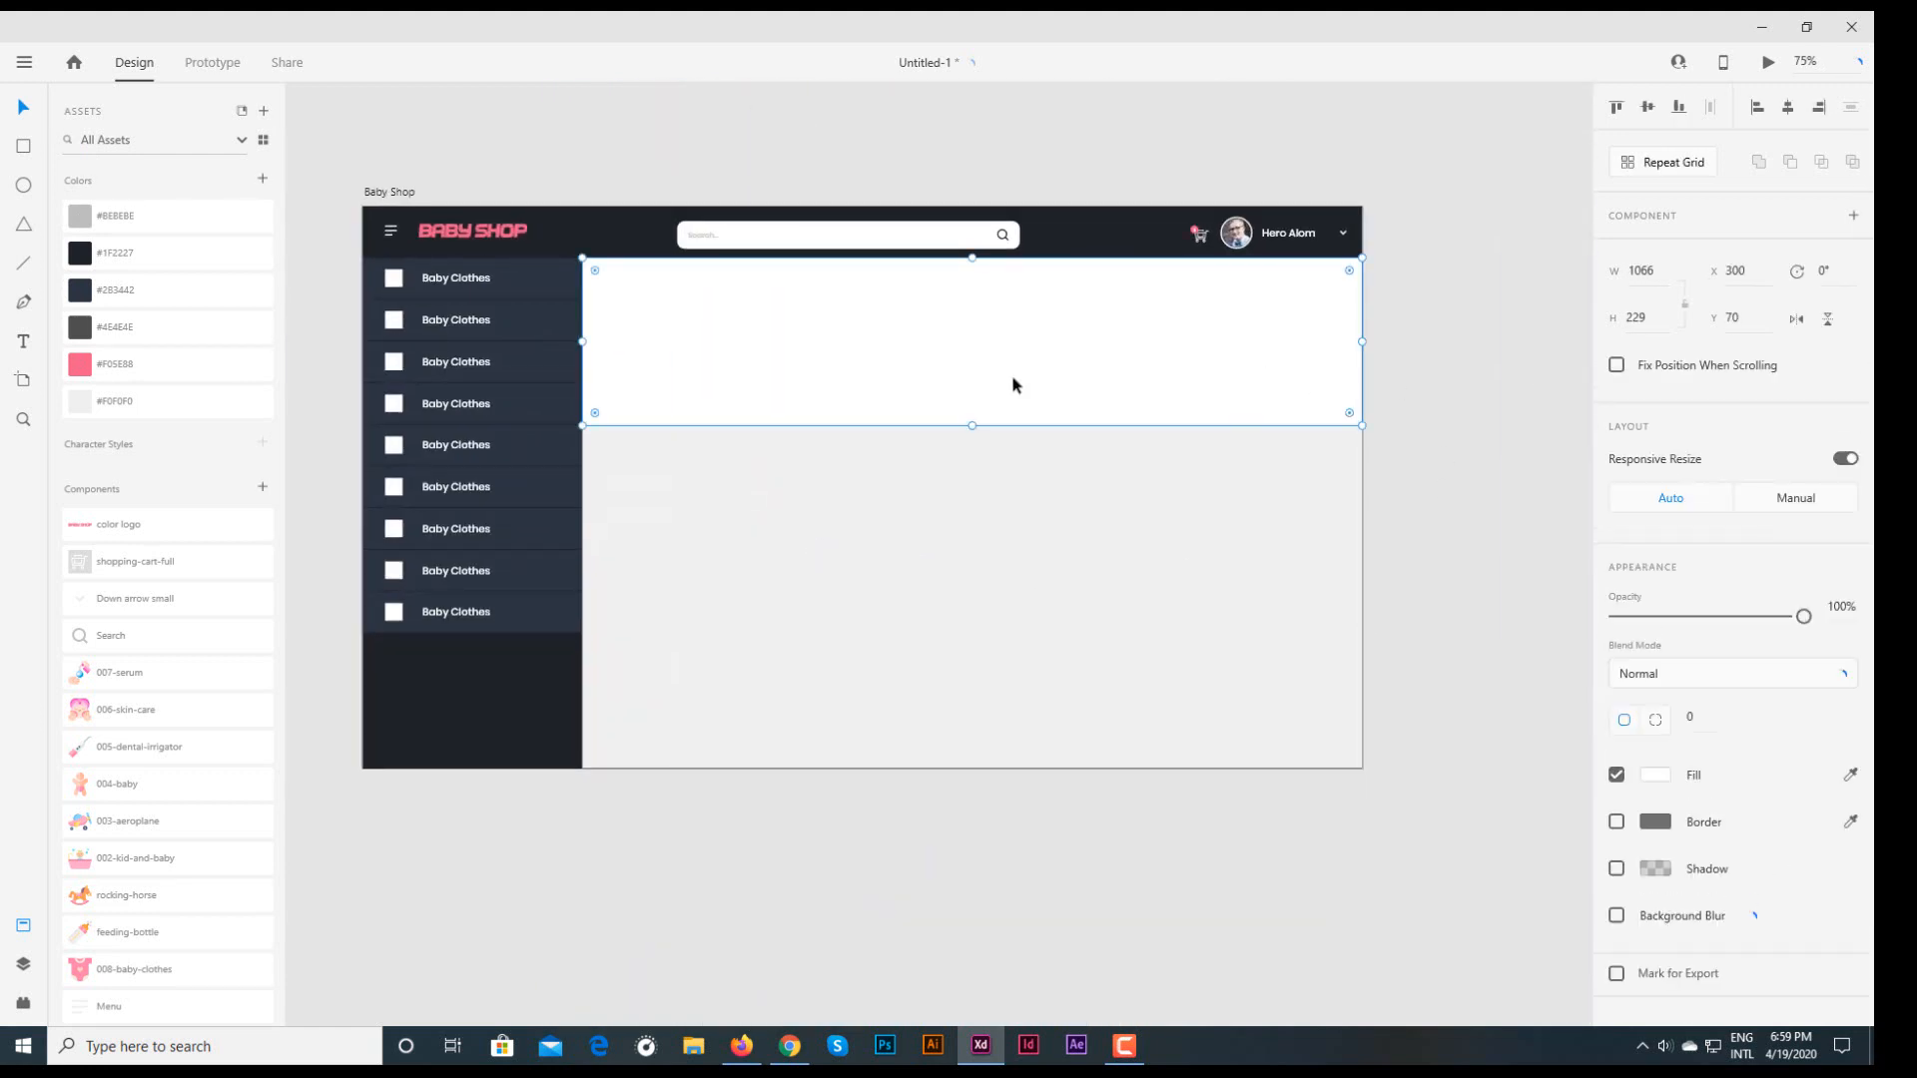
click(1657, 779)
key(ctrl+v)
key(Return)
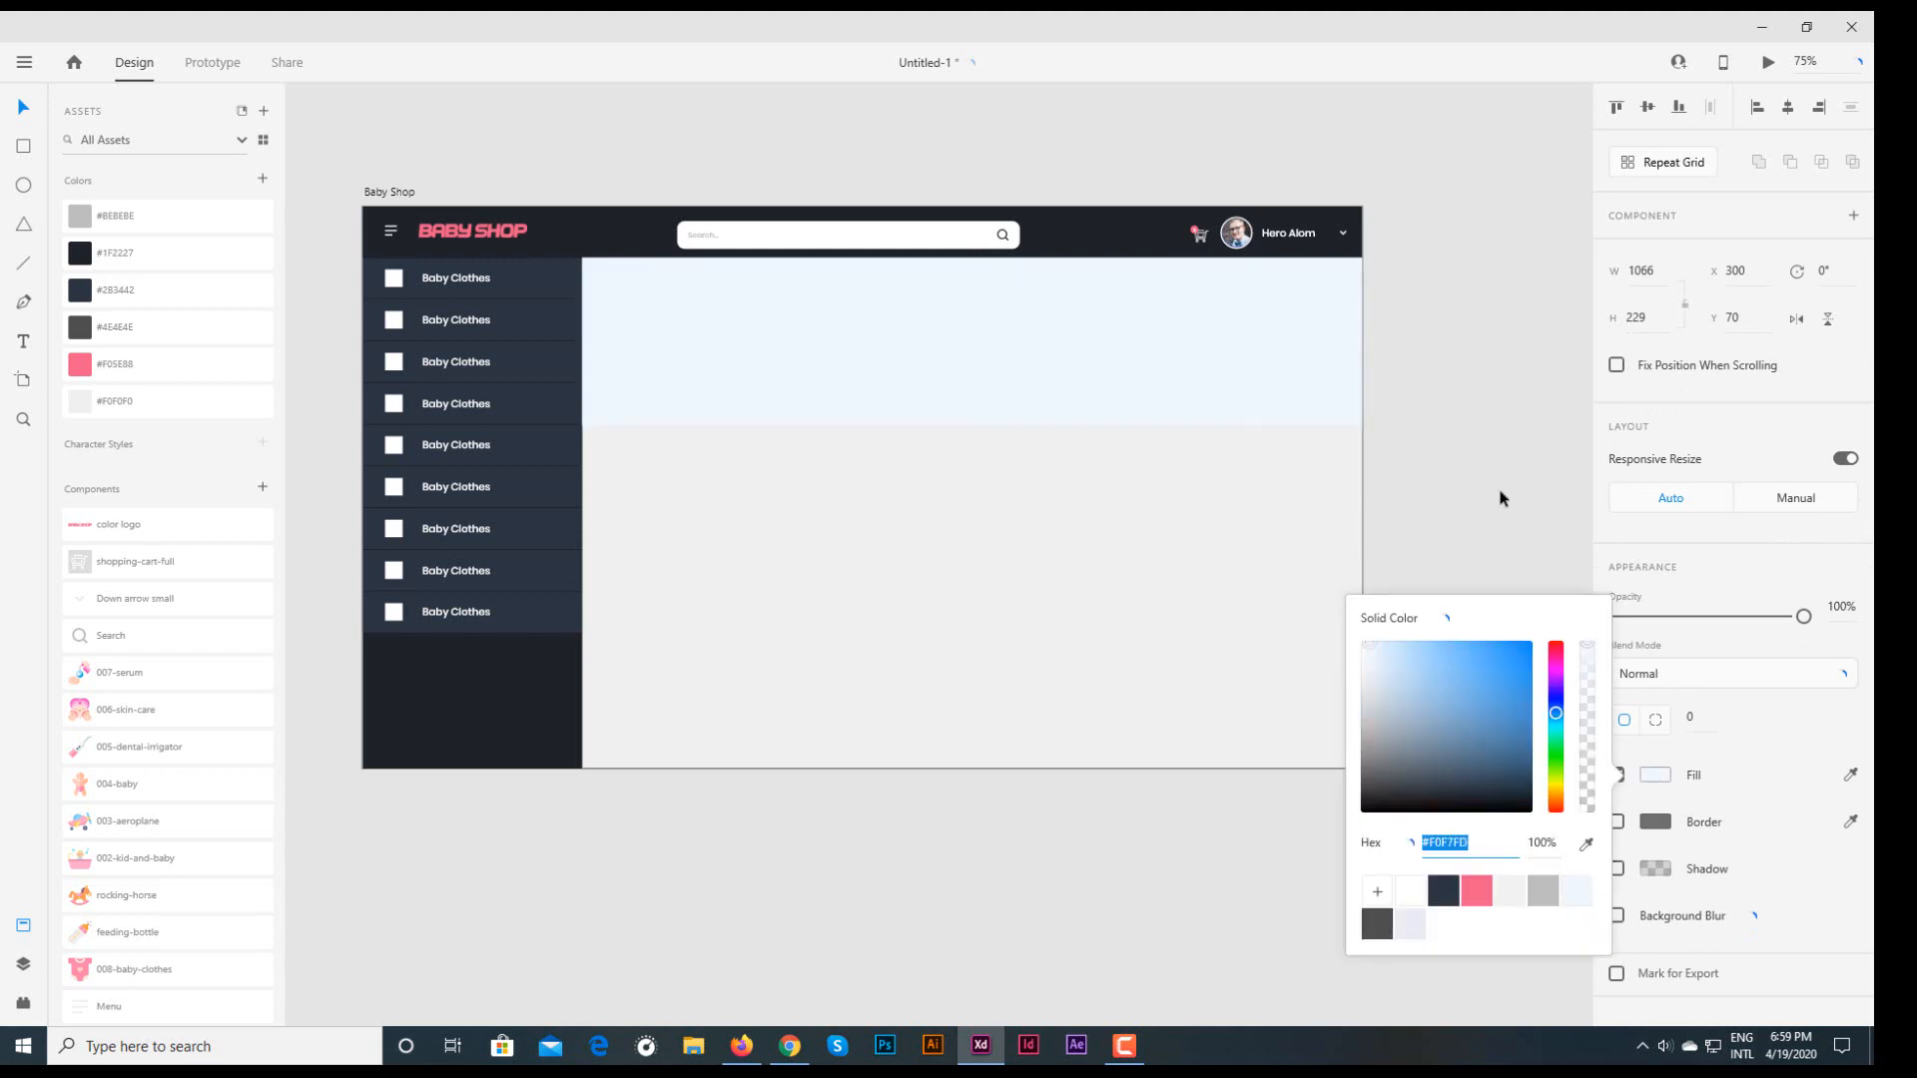
click(1481, 469)
- Duplicate the banner rectangle and narrow the copy from its left edge to 769 wide, starting at X 597
click(1166, 375)
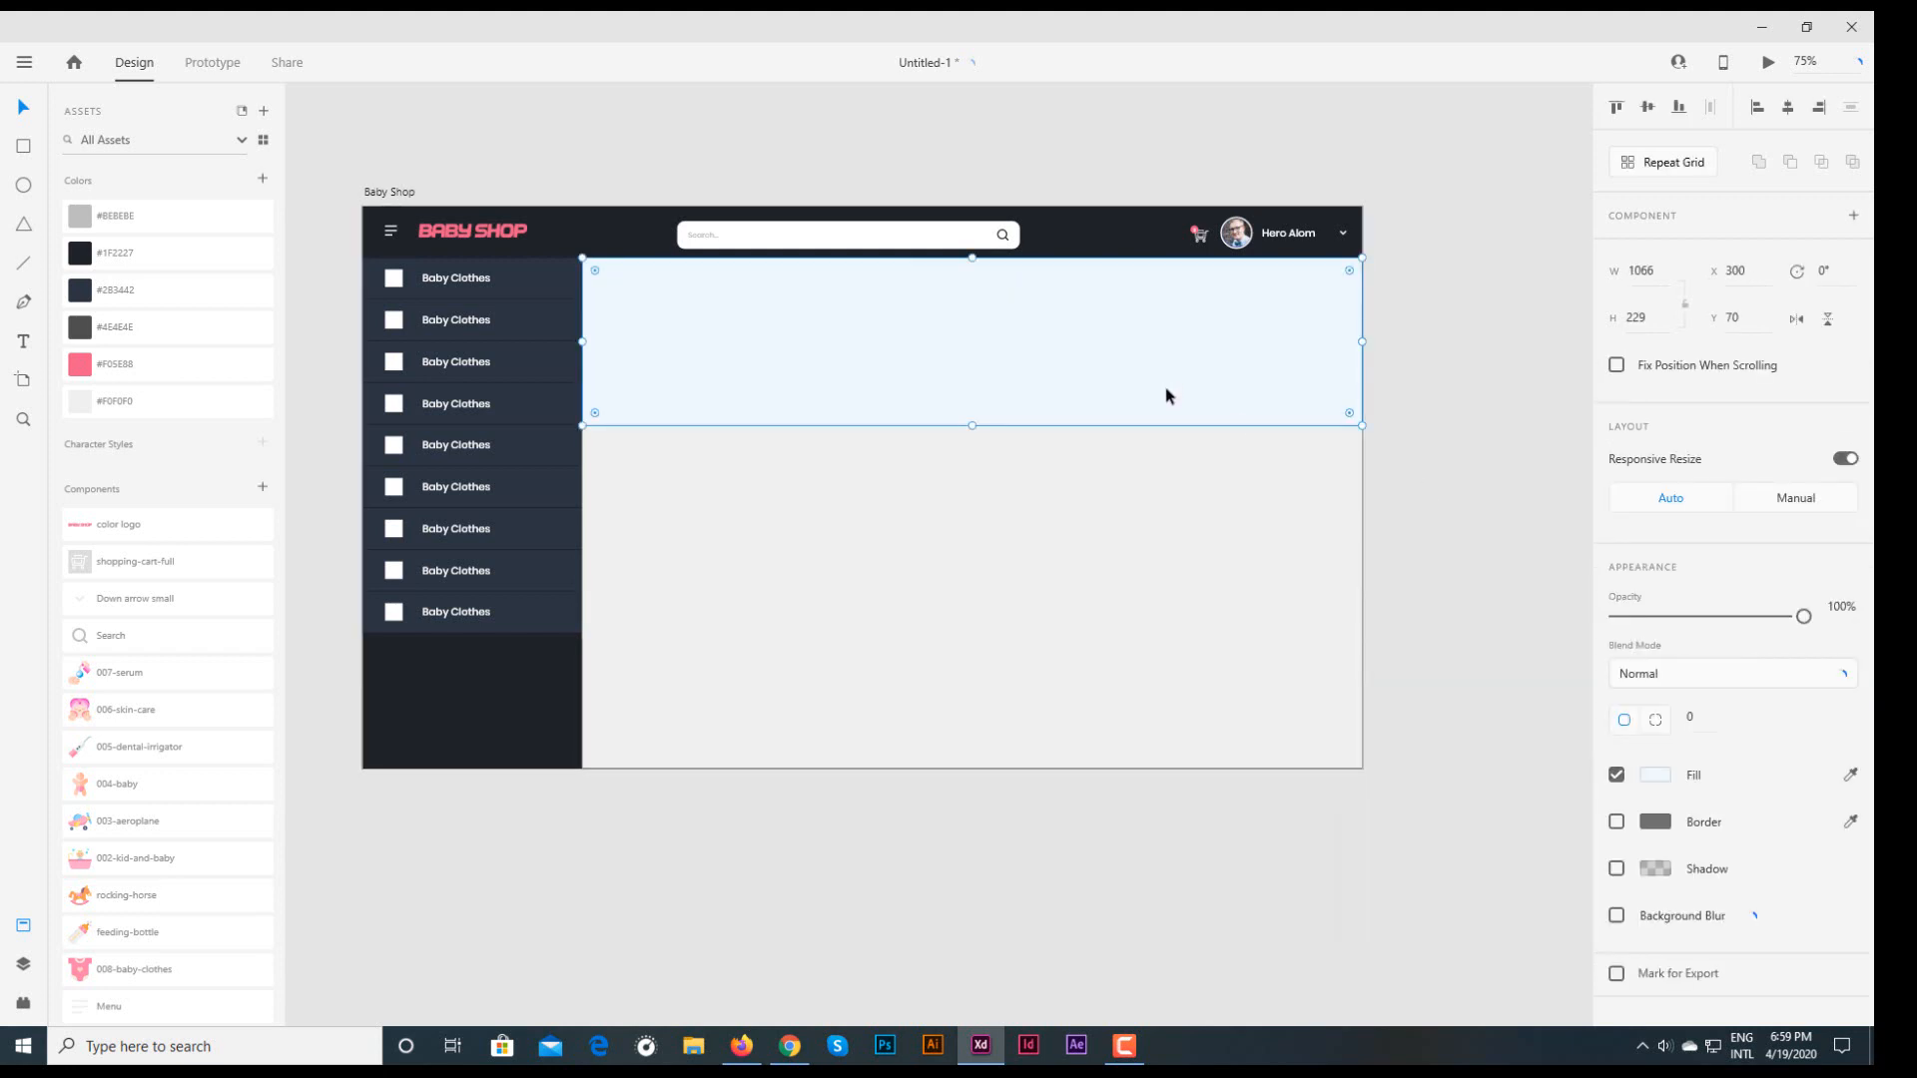
drag(582, 341, 799, 342)
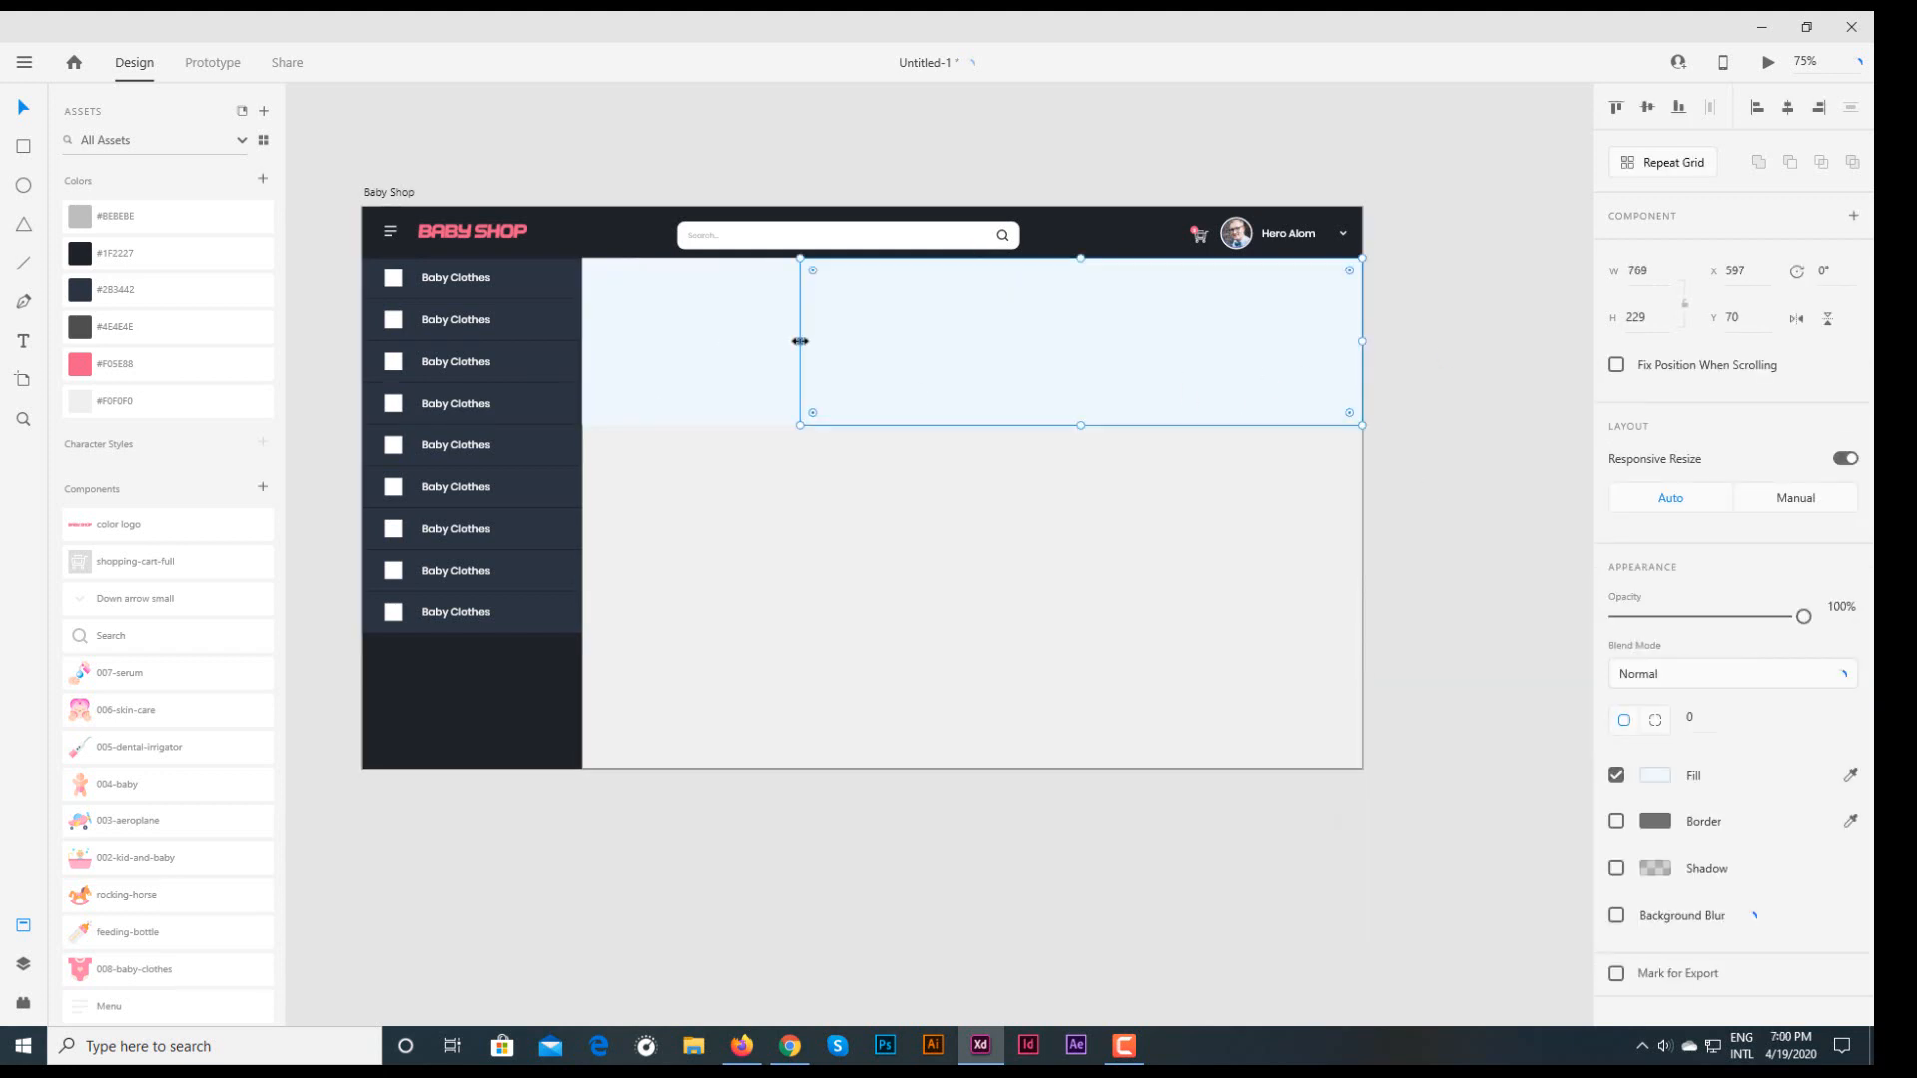
click(1488, 367)
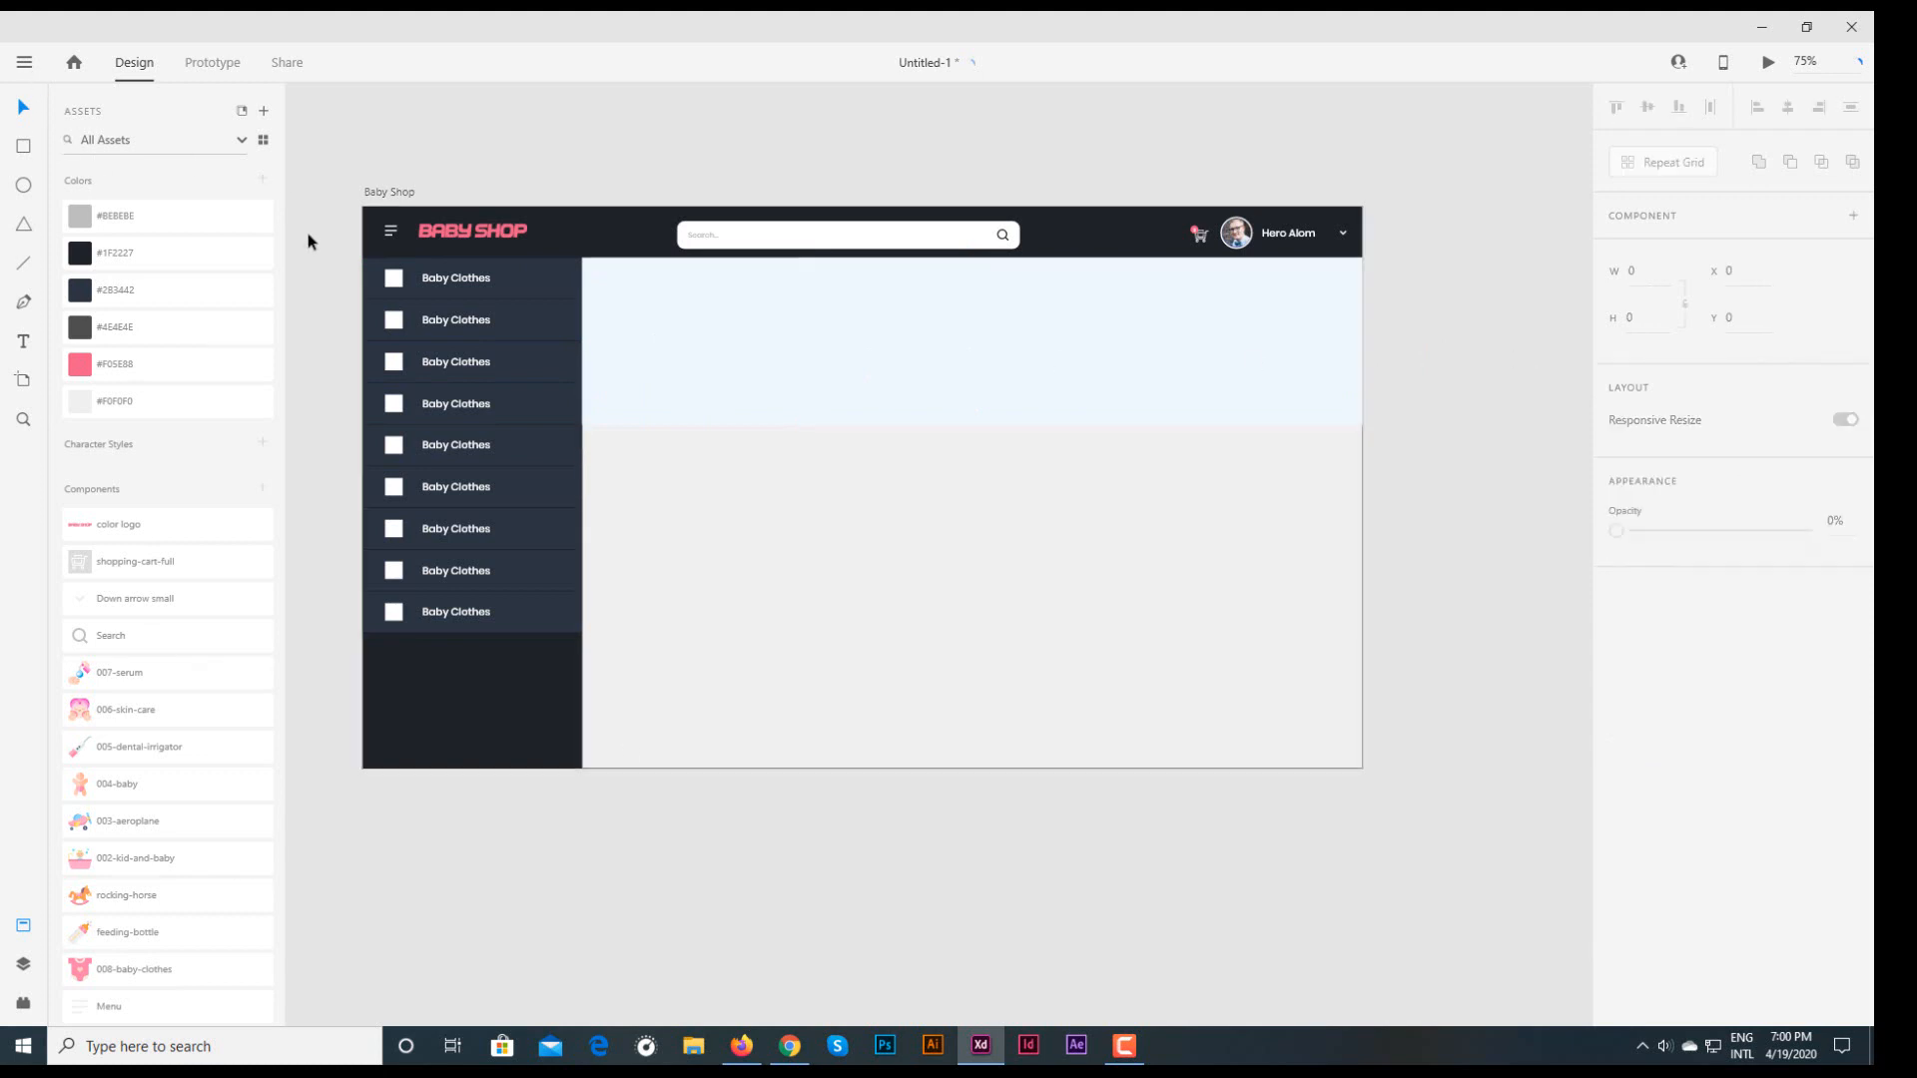
- Draw a 169 by 174 rectangle below the banner at X 392, Y 331, and round its corners to 10
key(r)
drag(650, 449, 772, 575)
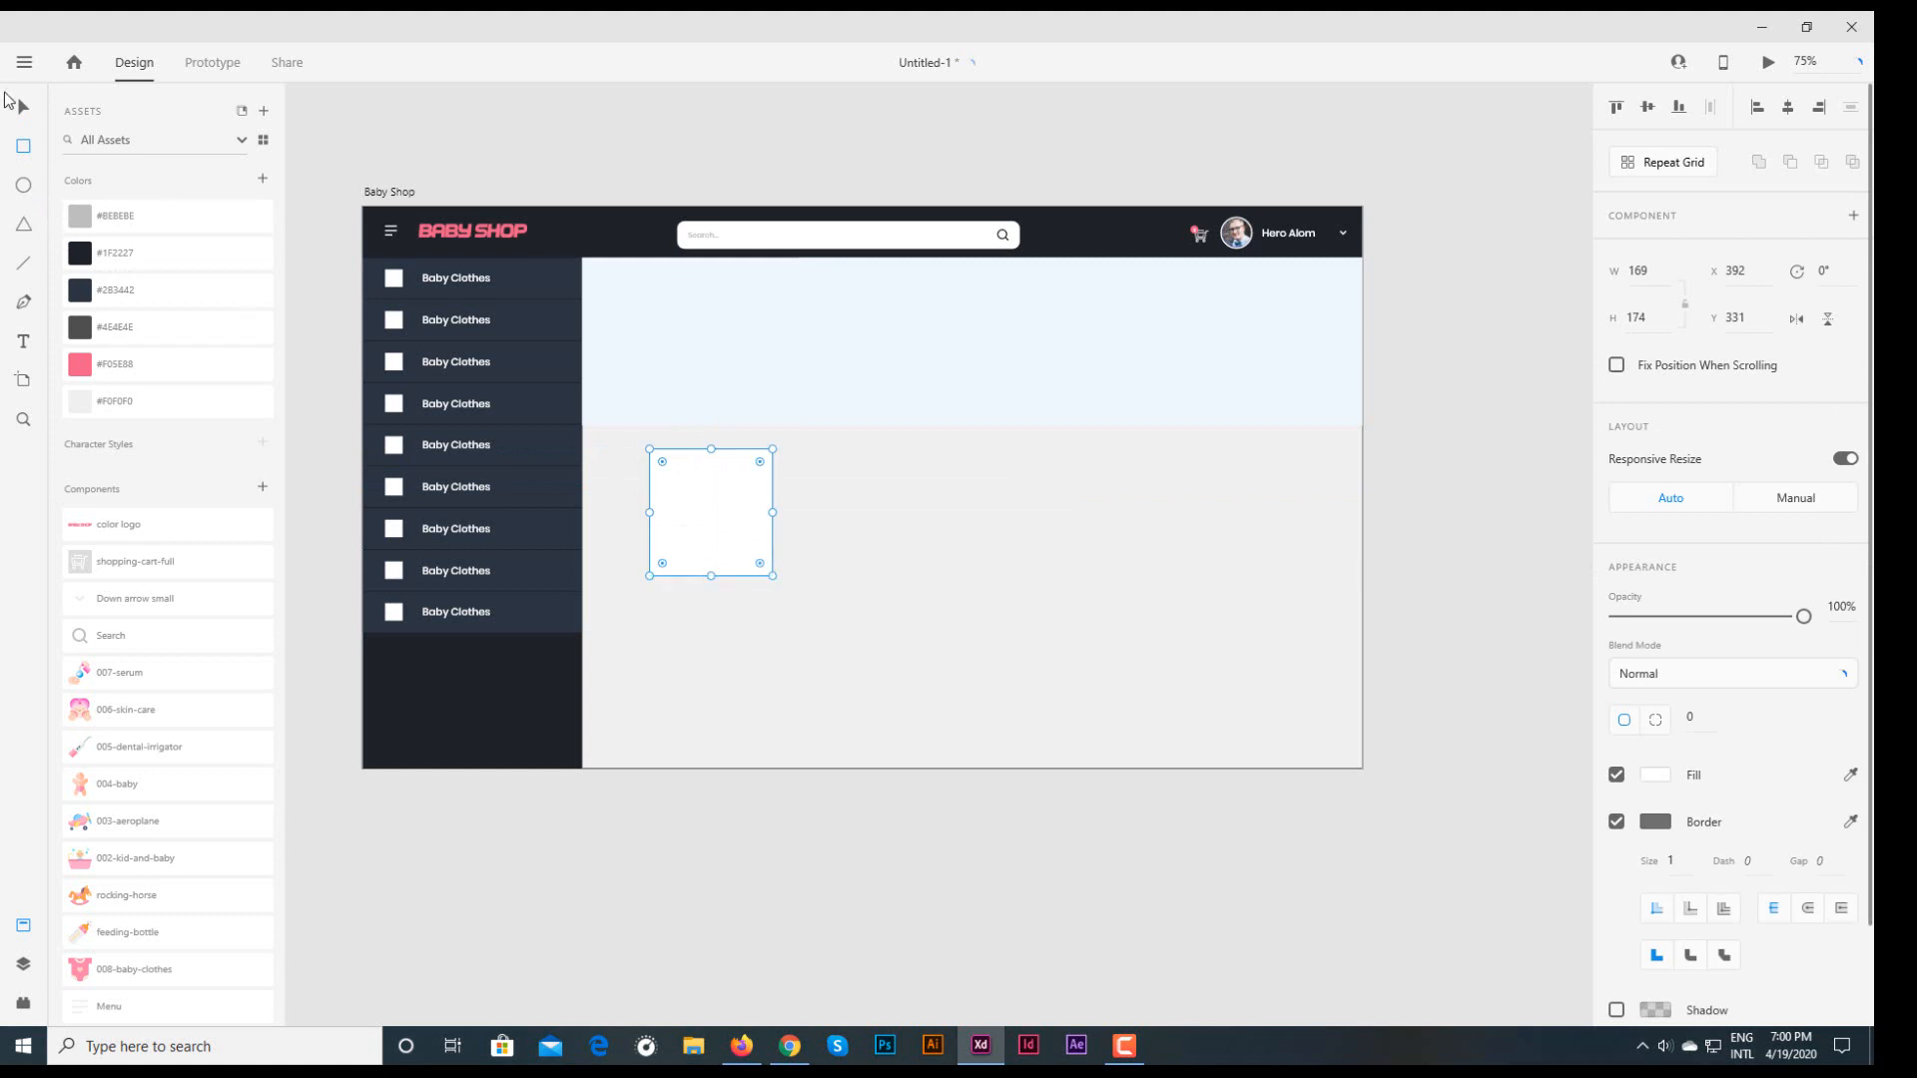
click(1694, 721)
text(100)
key(Return)
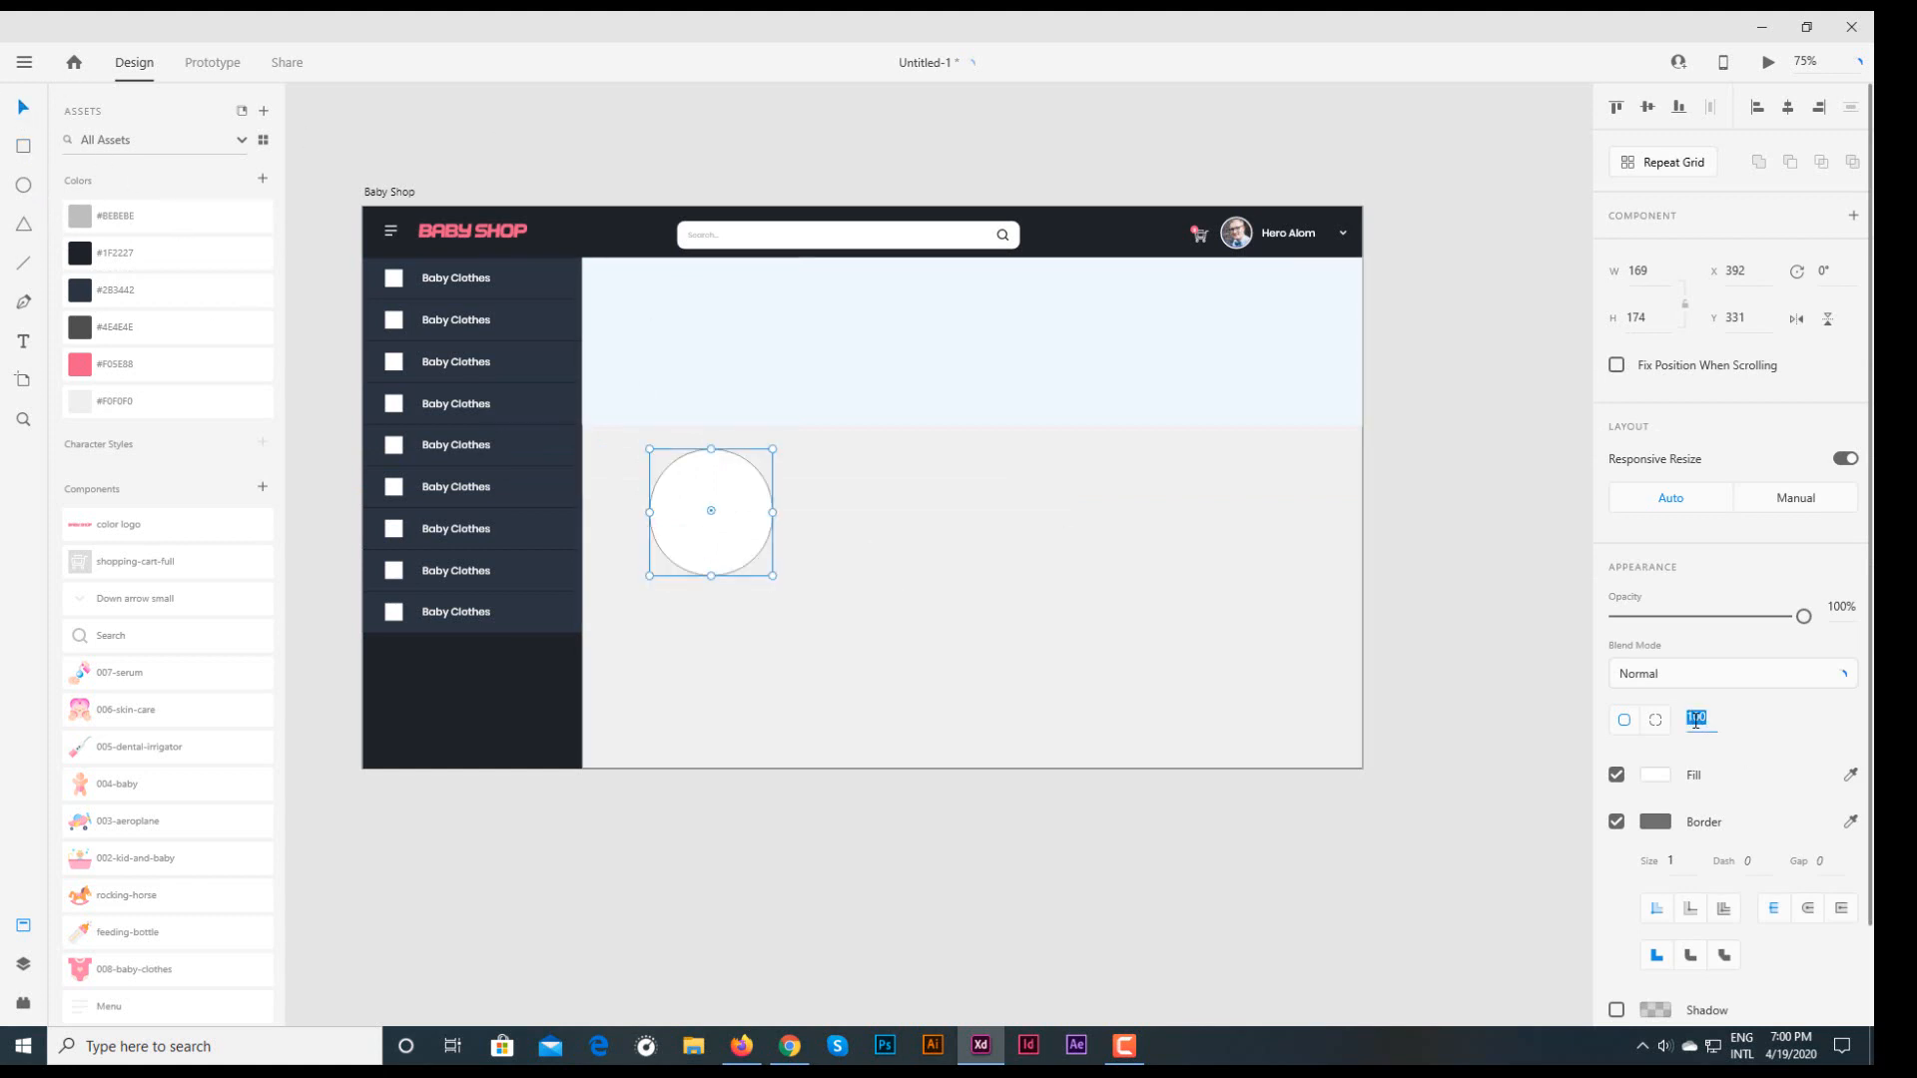
key(Return)
- Remove the border of the rounded product card and fill it with the banner's light blue
click(1657, 775)
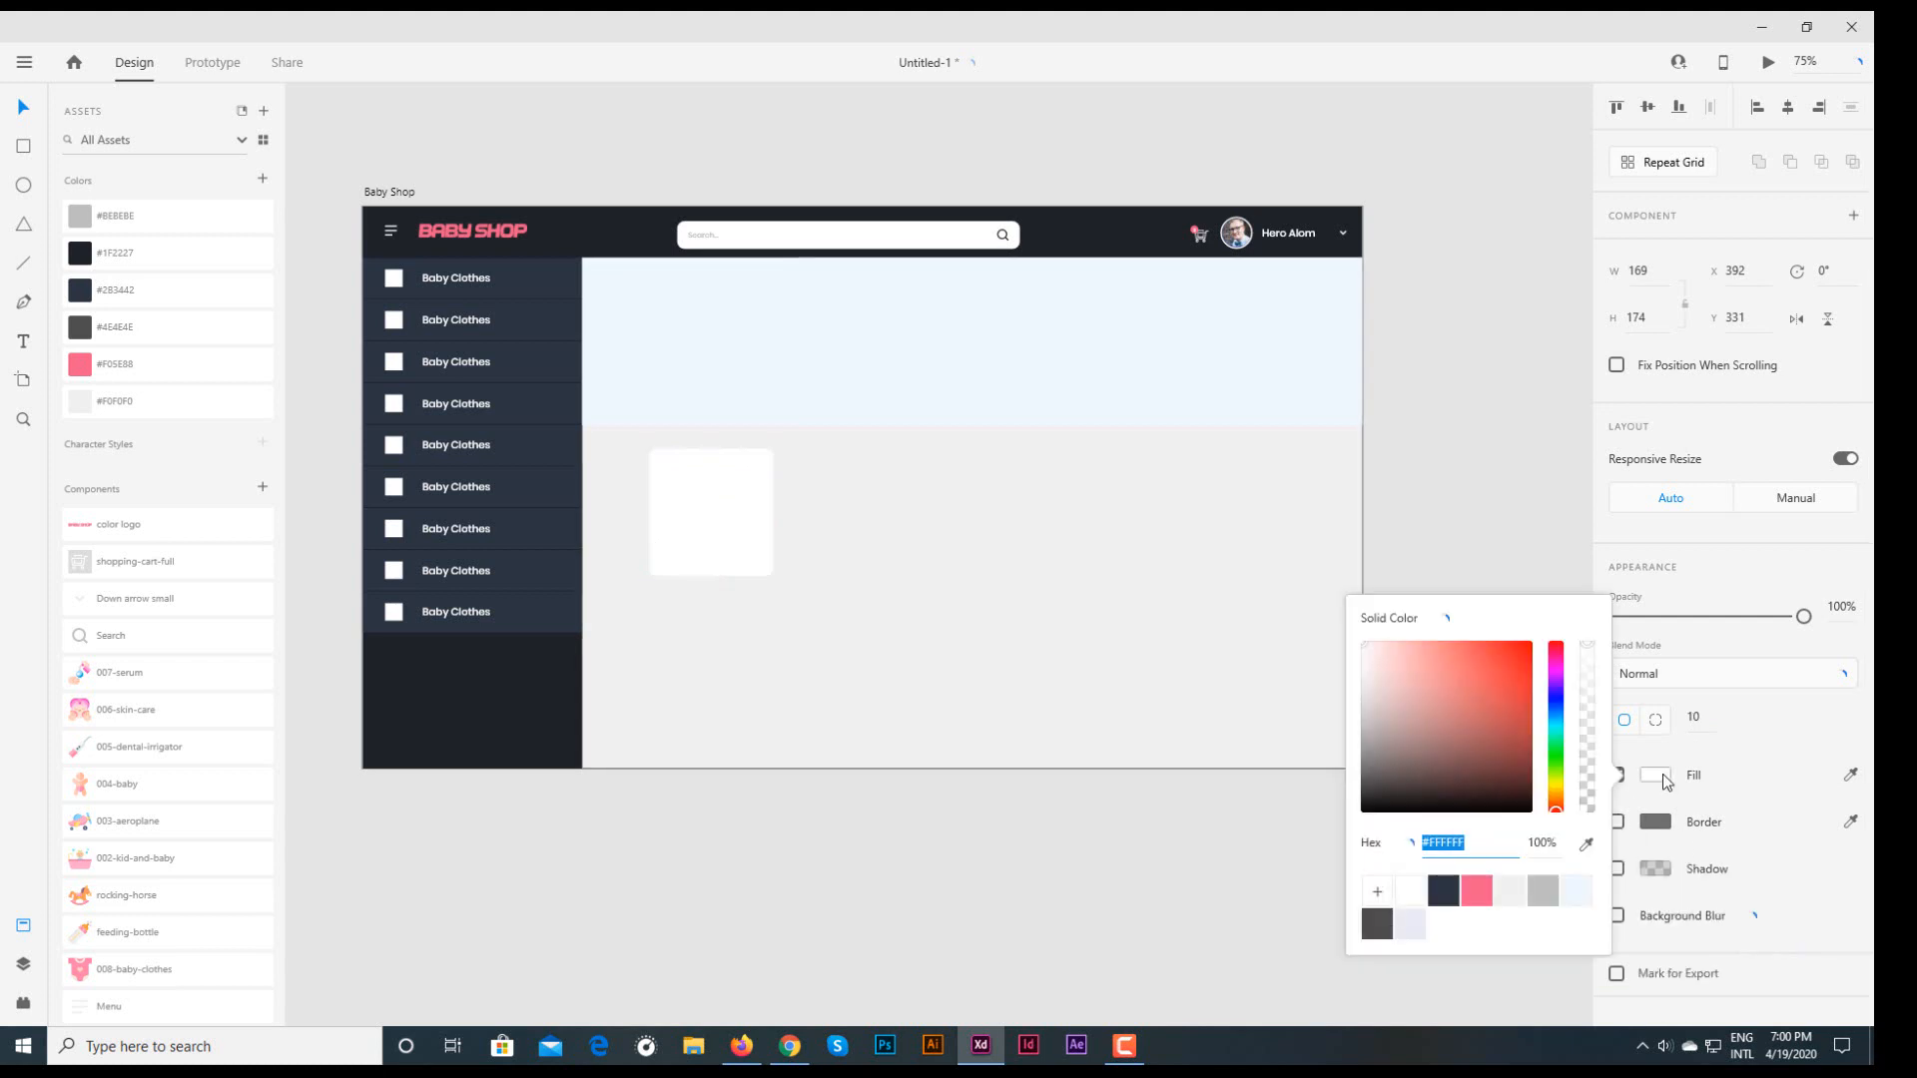
click(1576, 889)
click(24, 108)
click(419, 119)
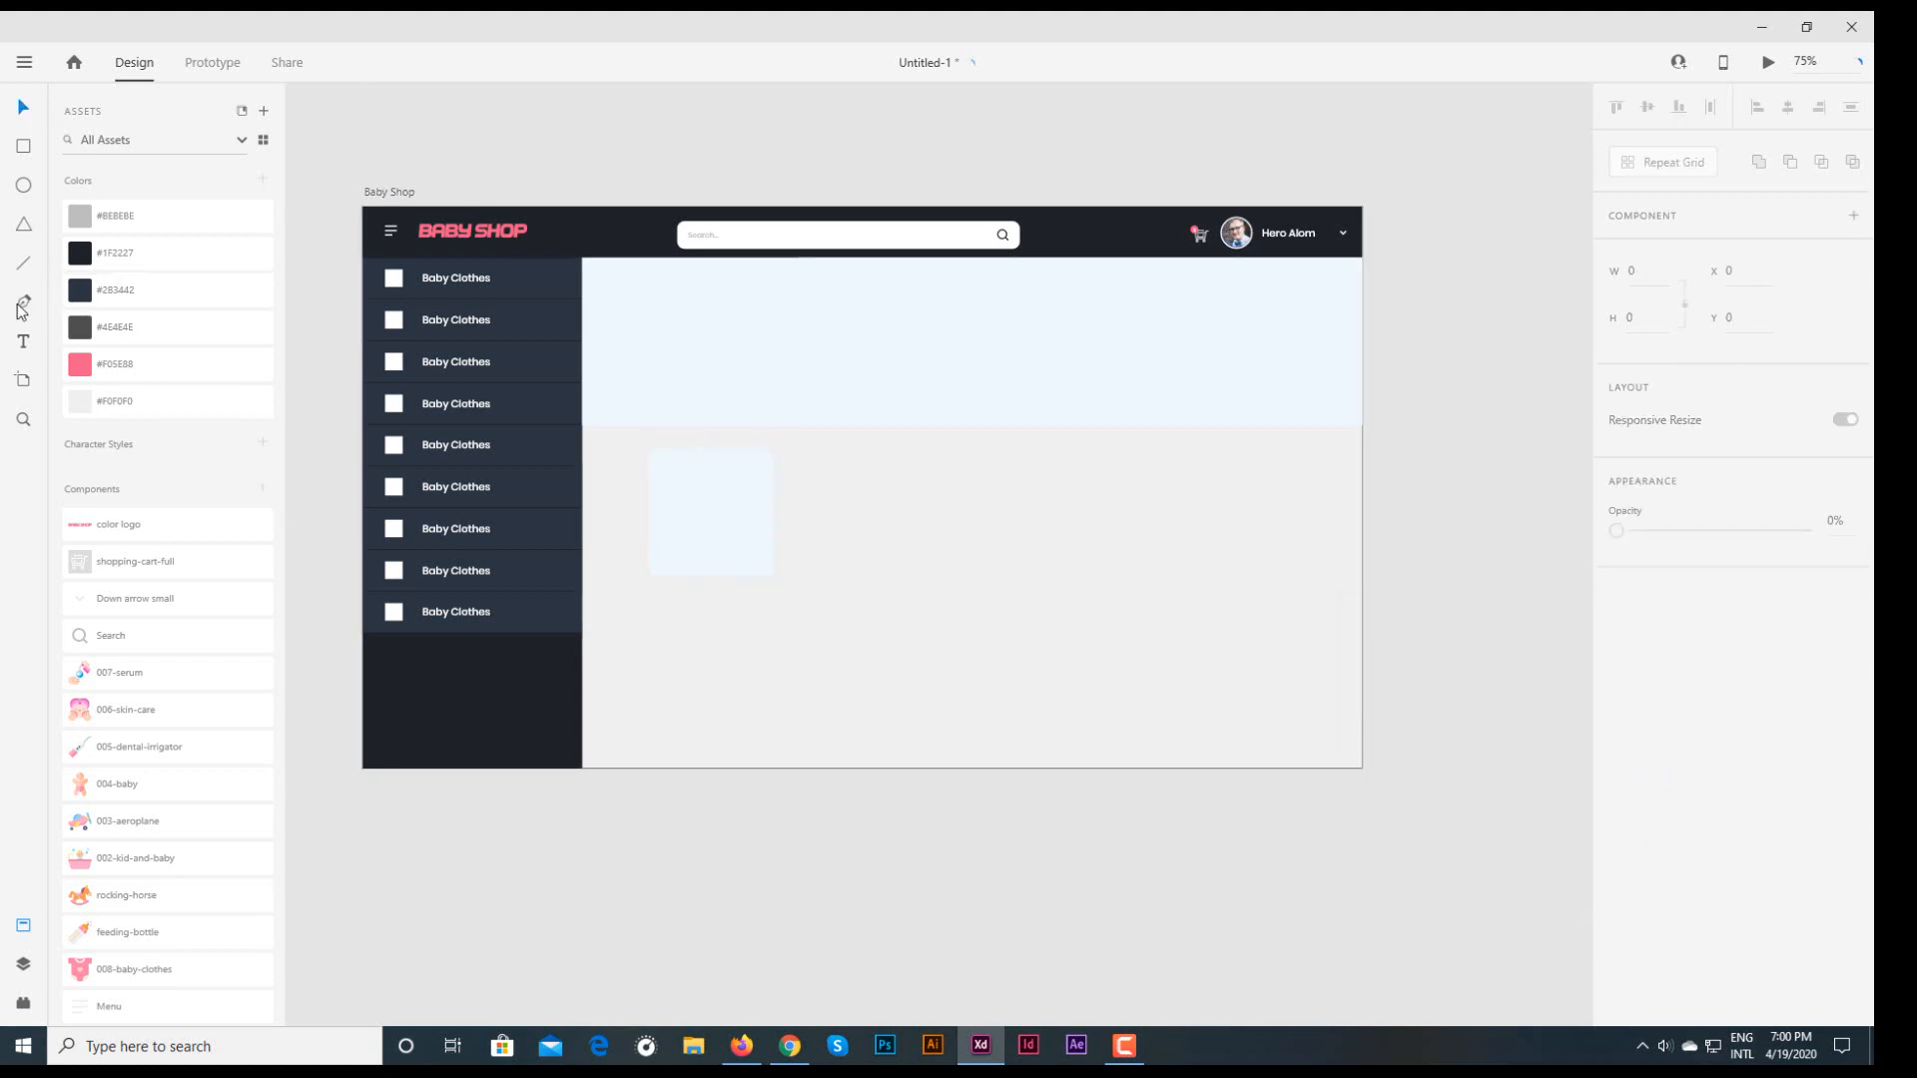
- Add the text "Blue Pant" below the product card and fill it with #2B3442
click(24, 305)
click(666, 599)
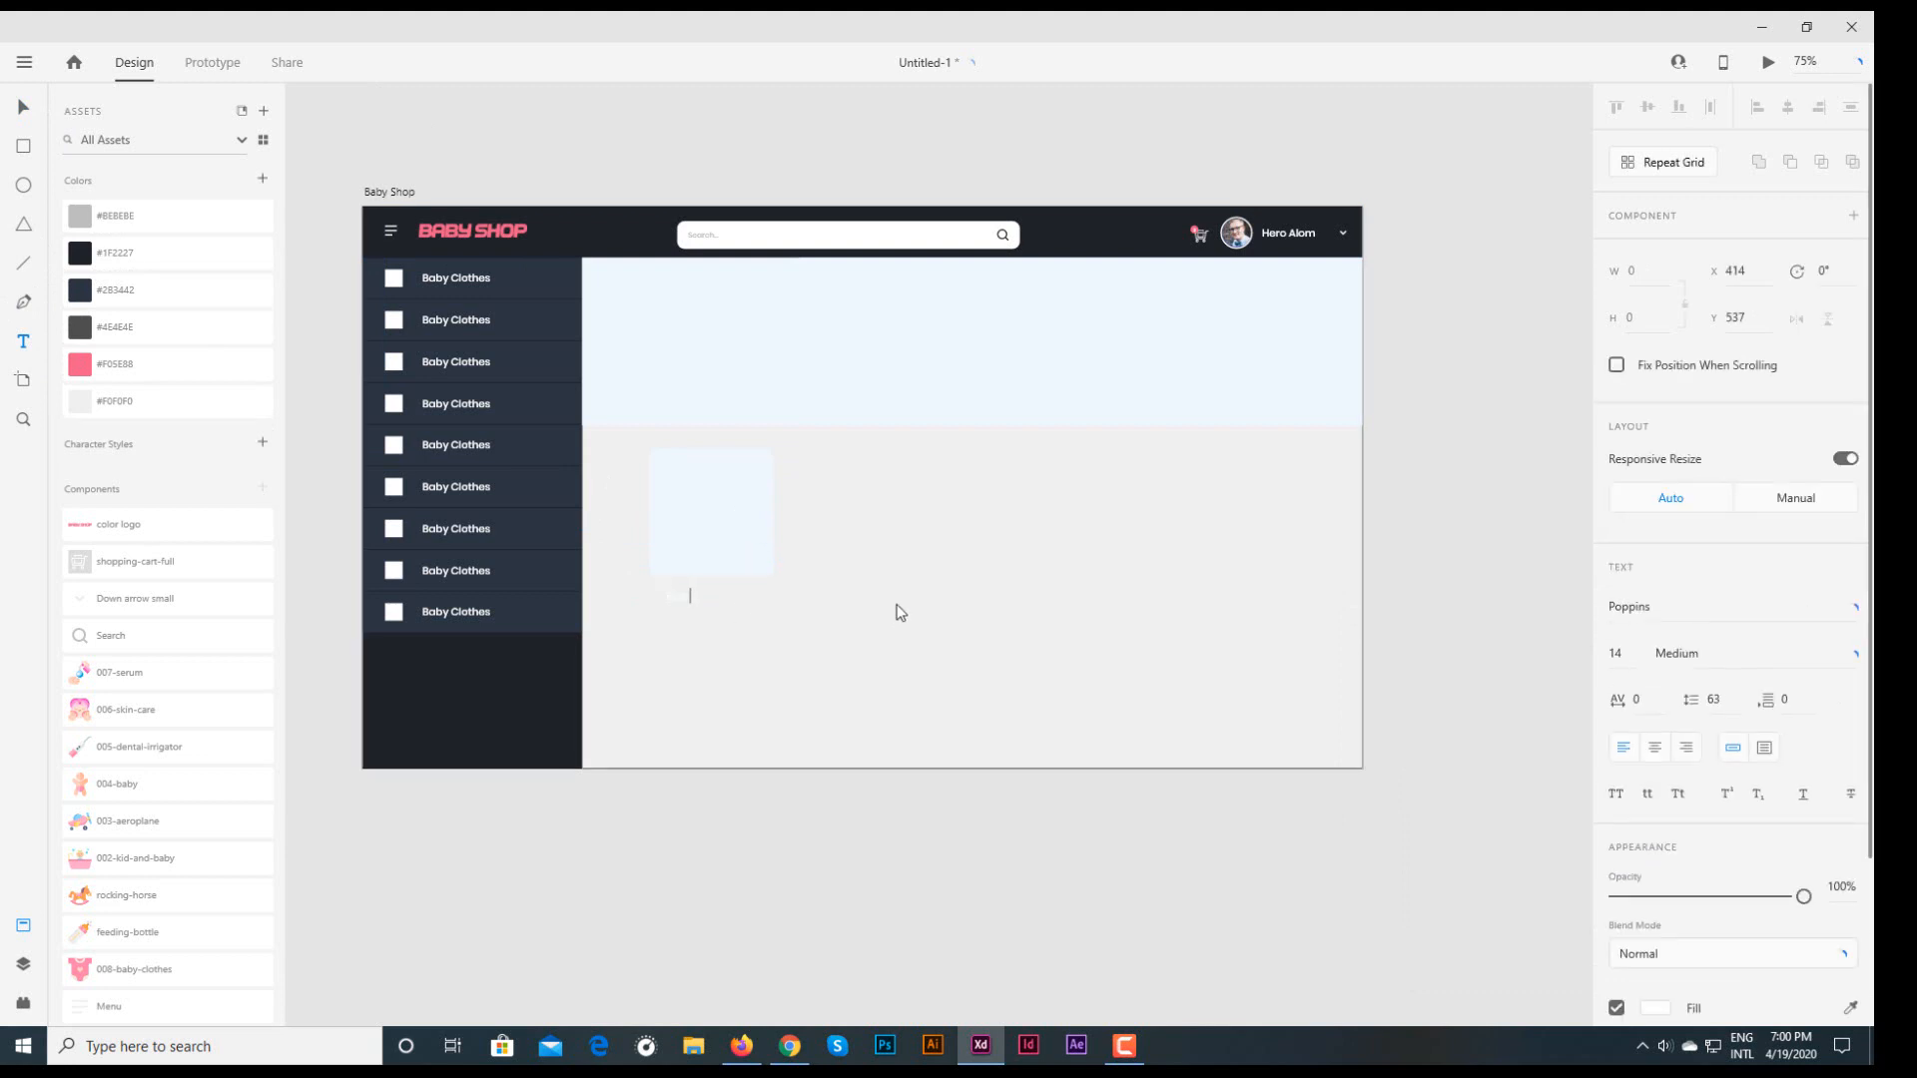
click(22, 108)
scroll(1841, 739, down, 3)
click(1657, 805)
click(1441, 900)
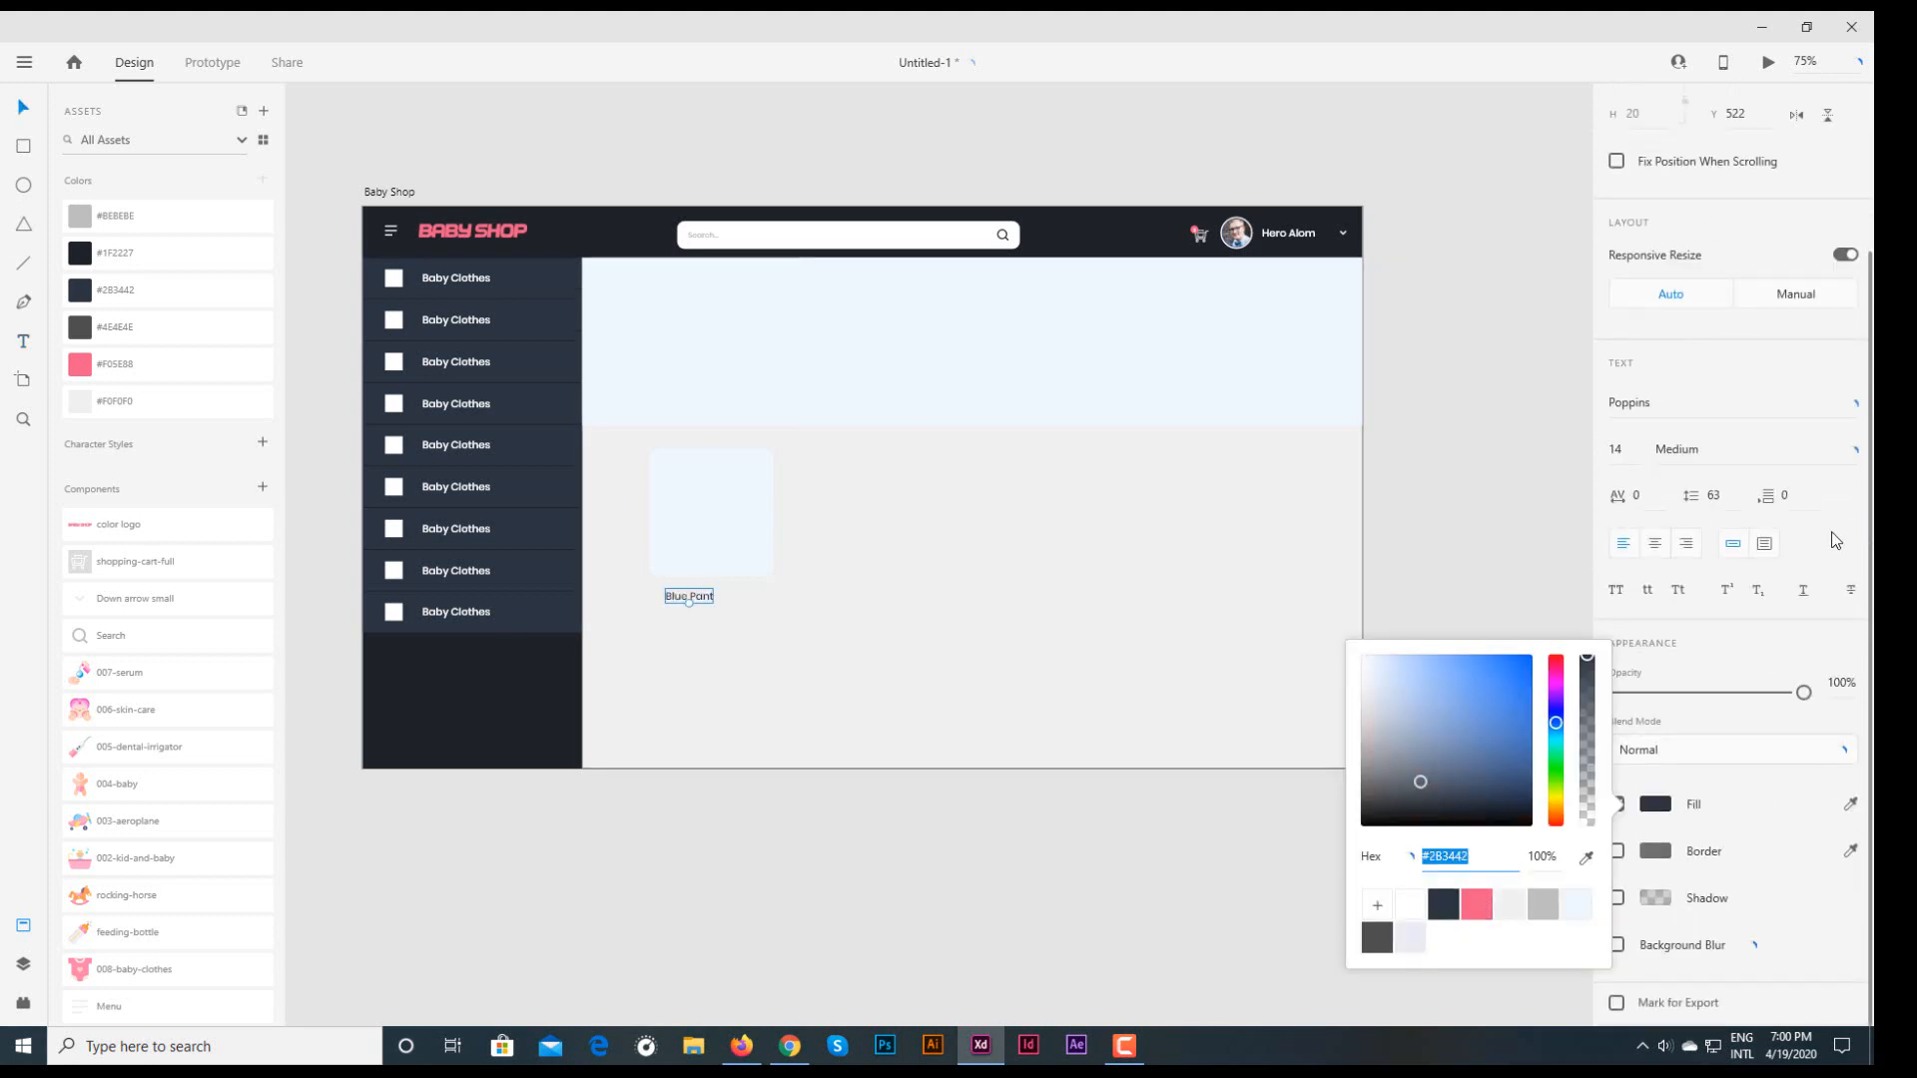
- Move the "Blue Pant" label closer to the product card's lower left corner, to X 398, Y 517
click(675, 599)
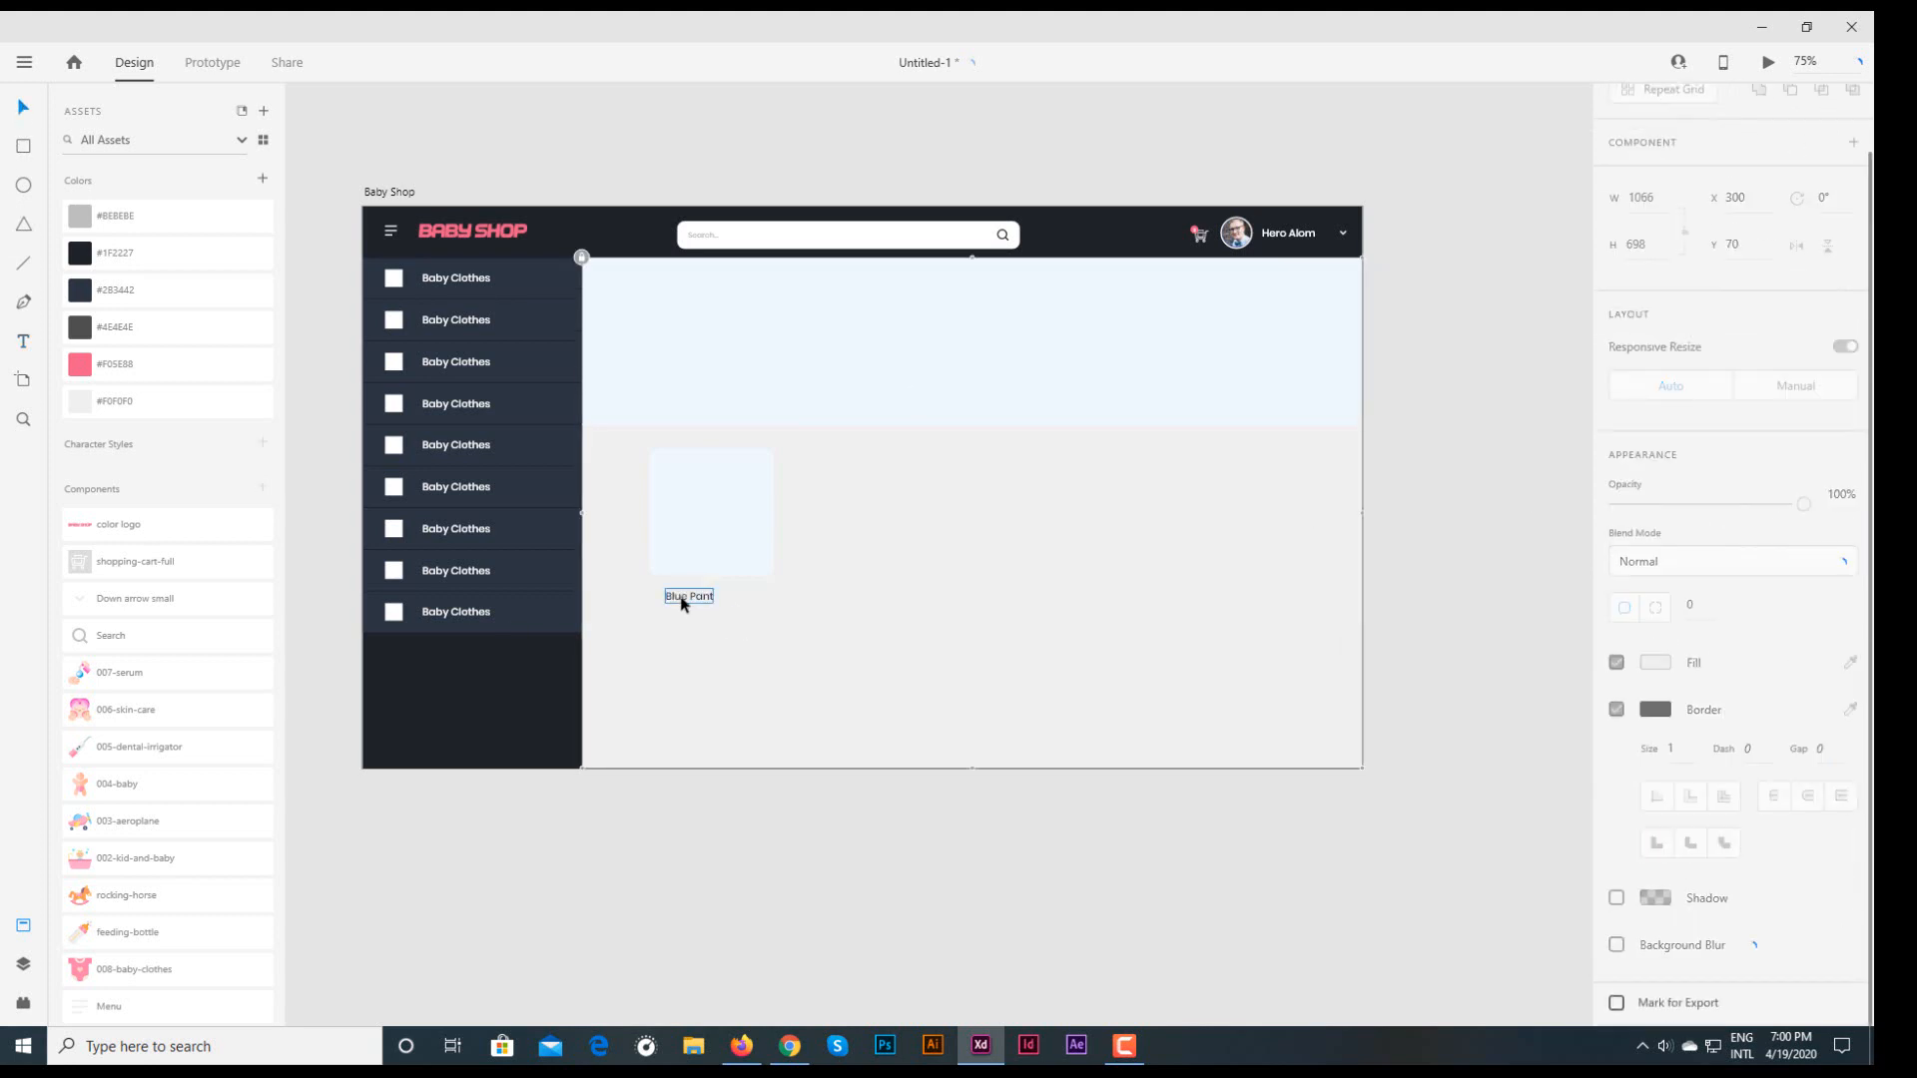
drag(676, 599, 671, 595)
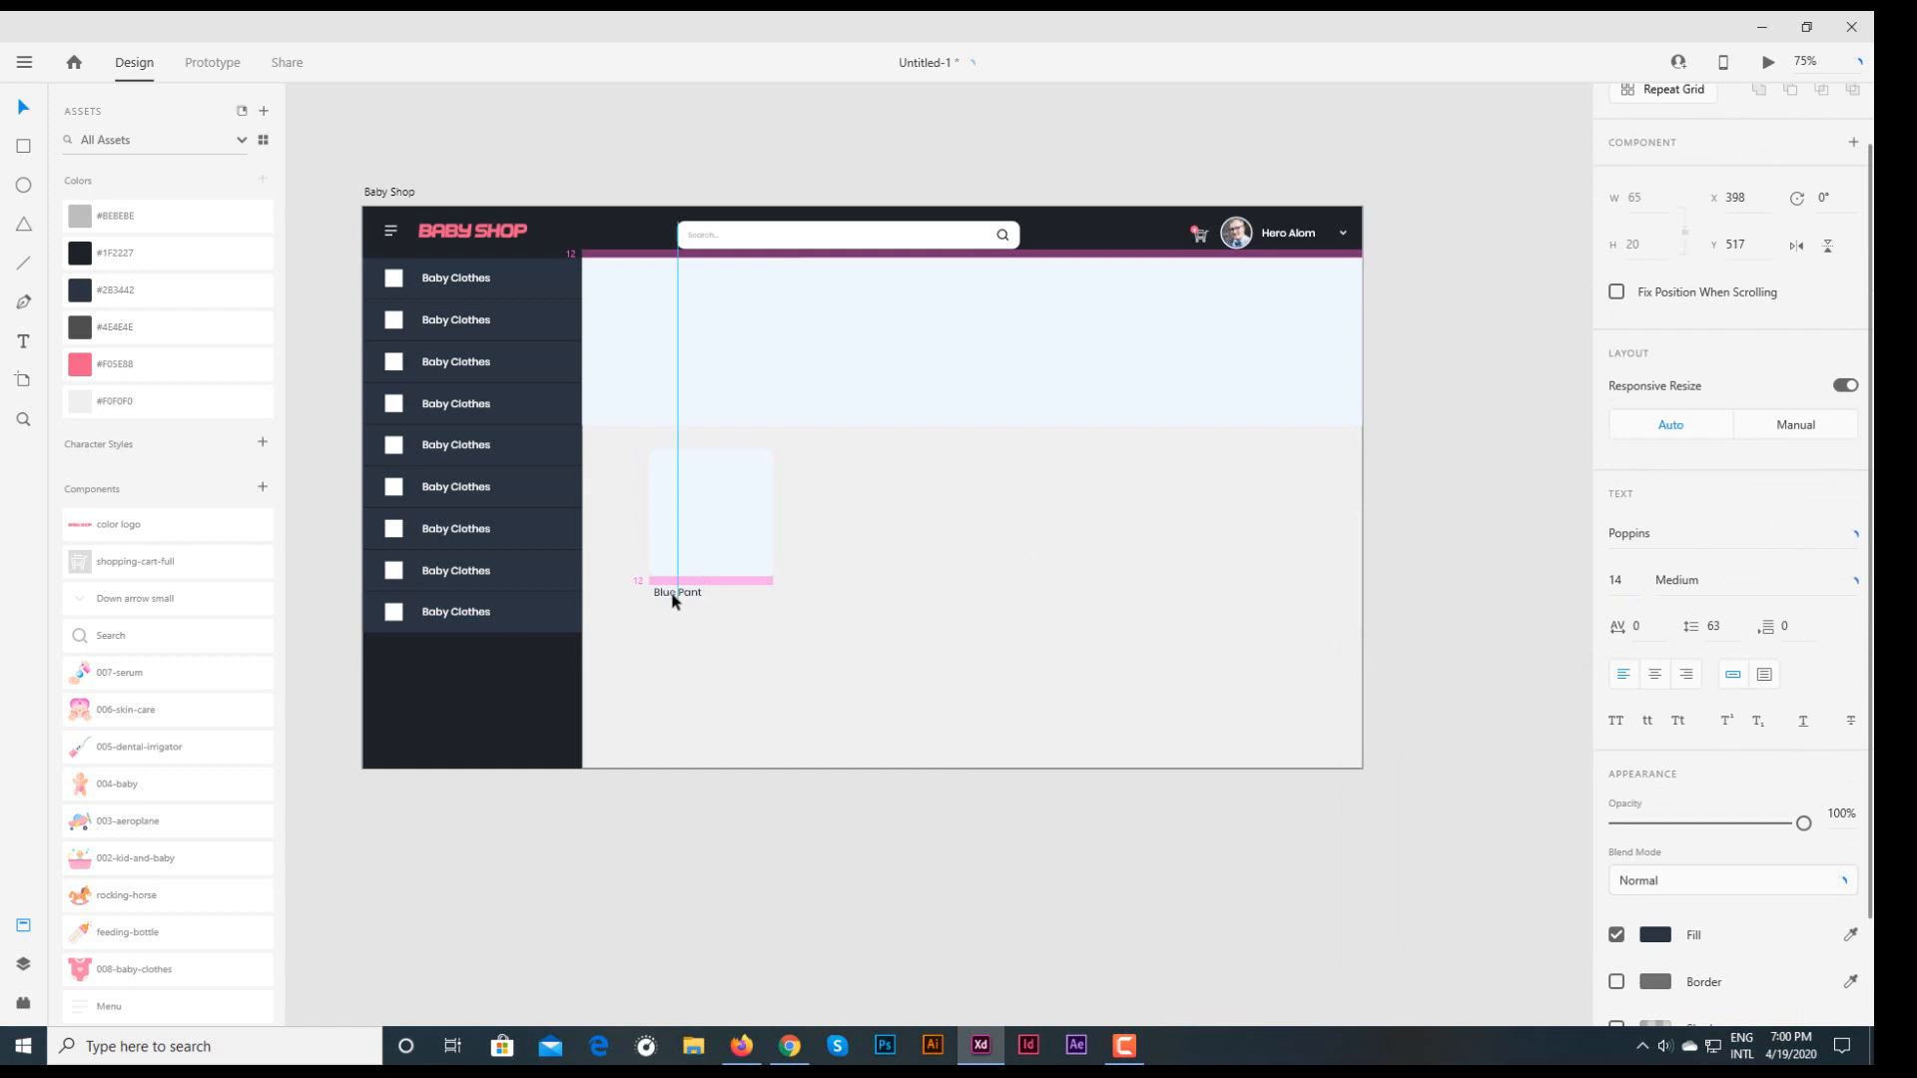
click(868, 630)
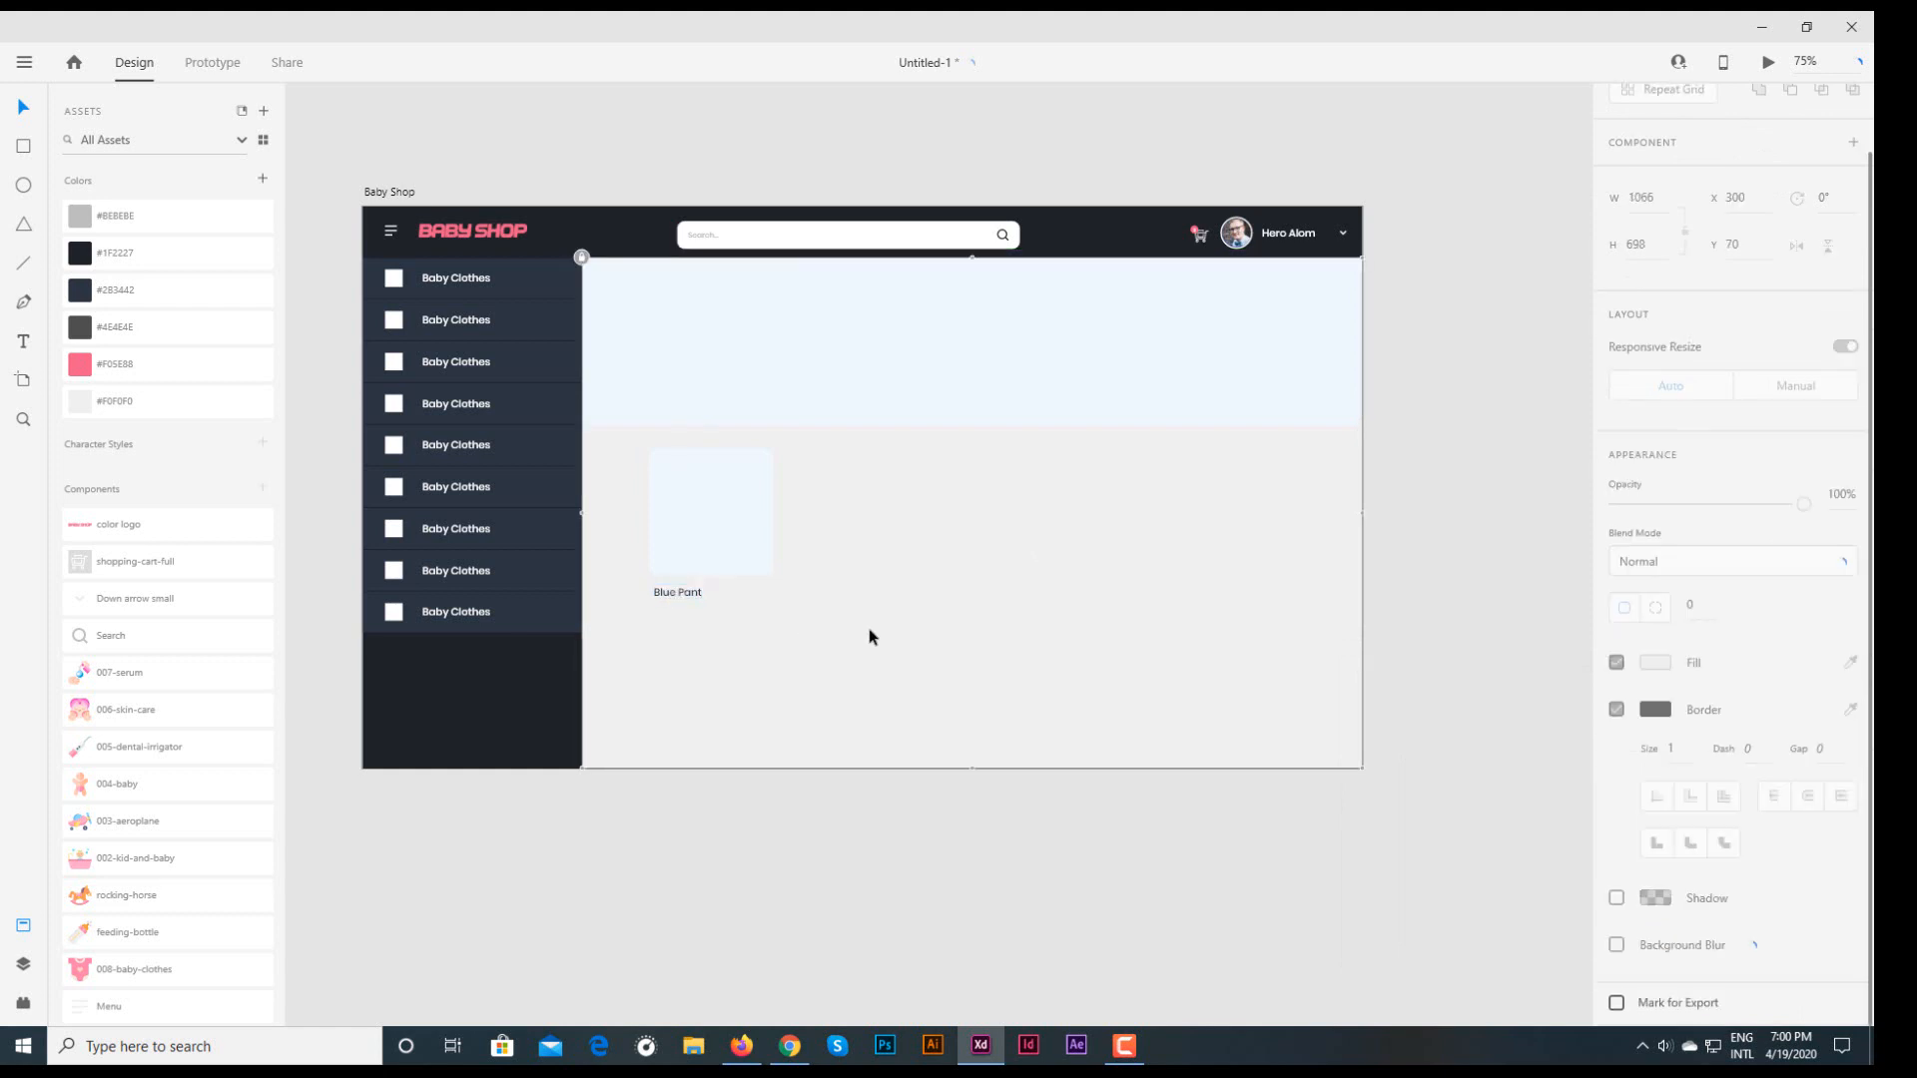
- Duplicate the "Blue Pant" label directly beneath it at X 400, Y 533, and change the copy's text to "$26.00"
click(685, 596)
key(ctrl+=)
drag(743, 663, 564, 520)
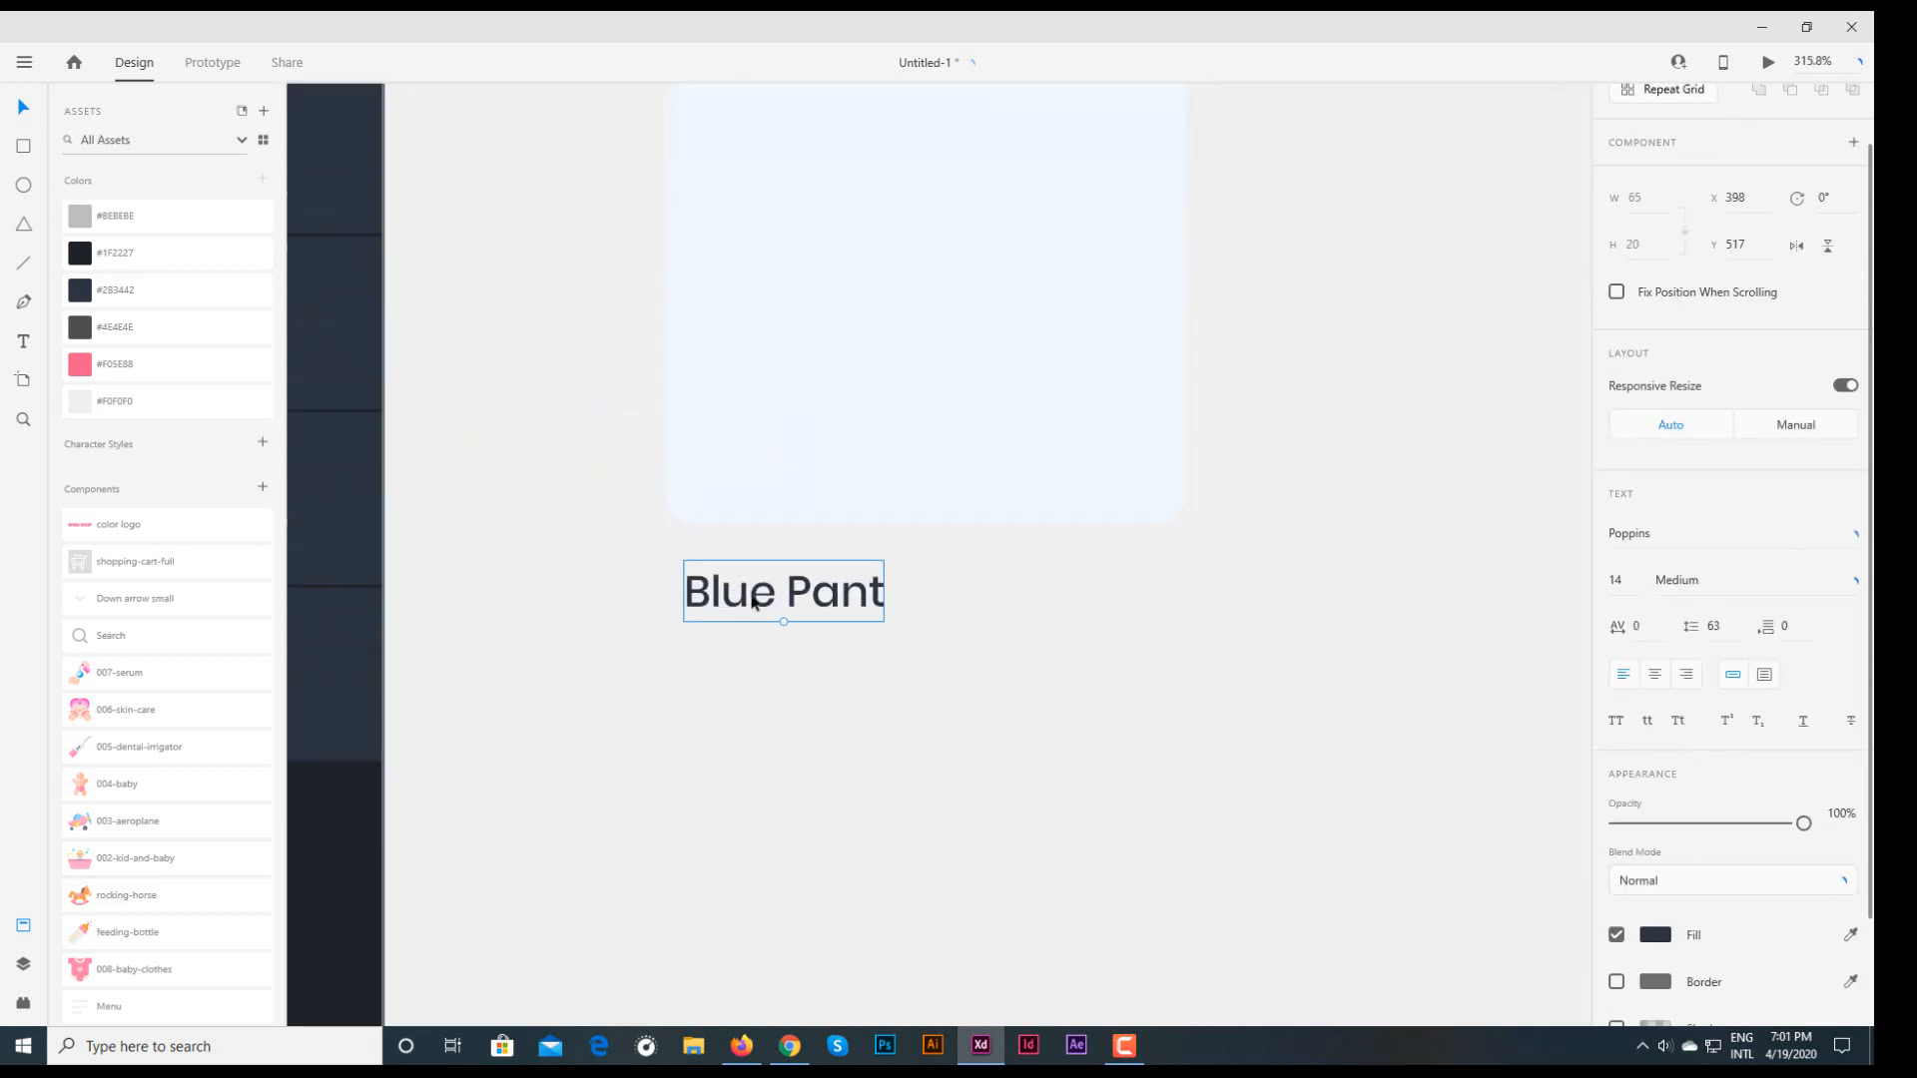
drag(760, 602, 767, 651)
double_click(796, 644)
click(788, 644)
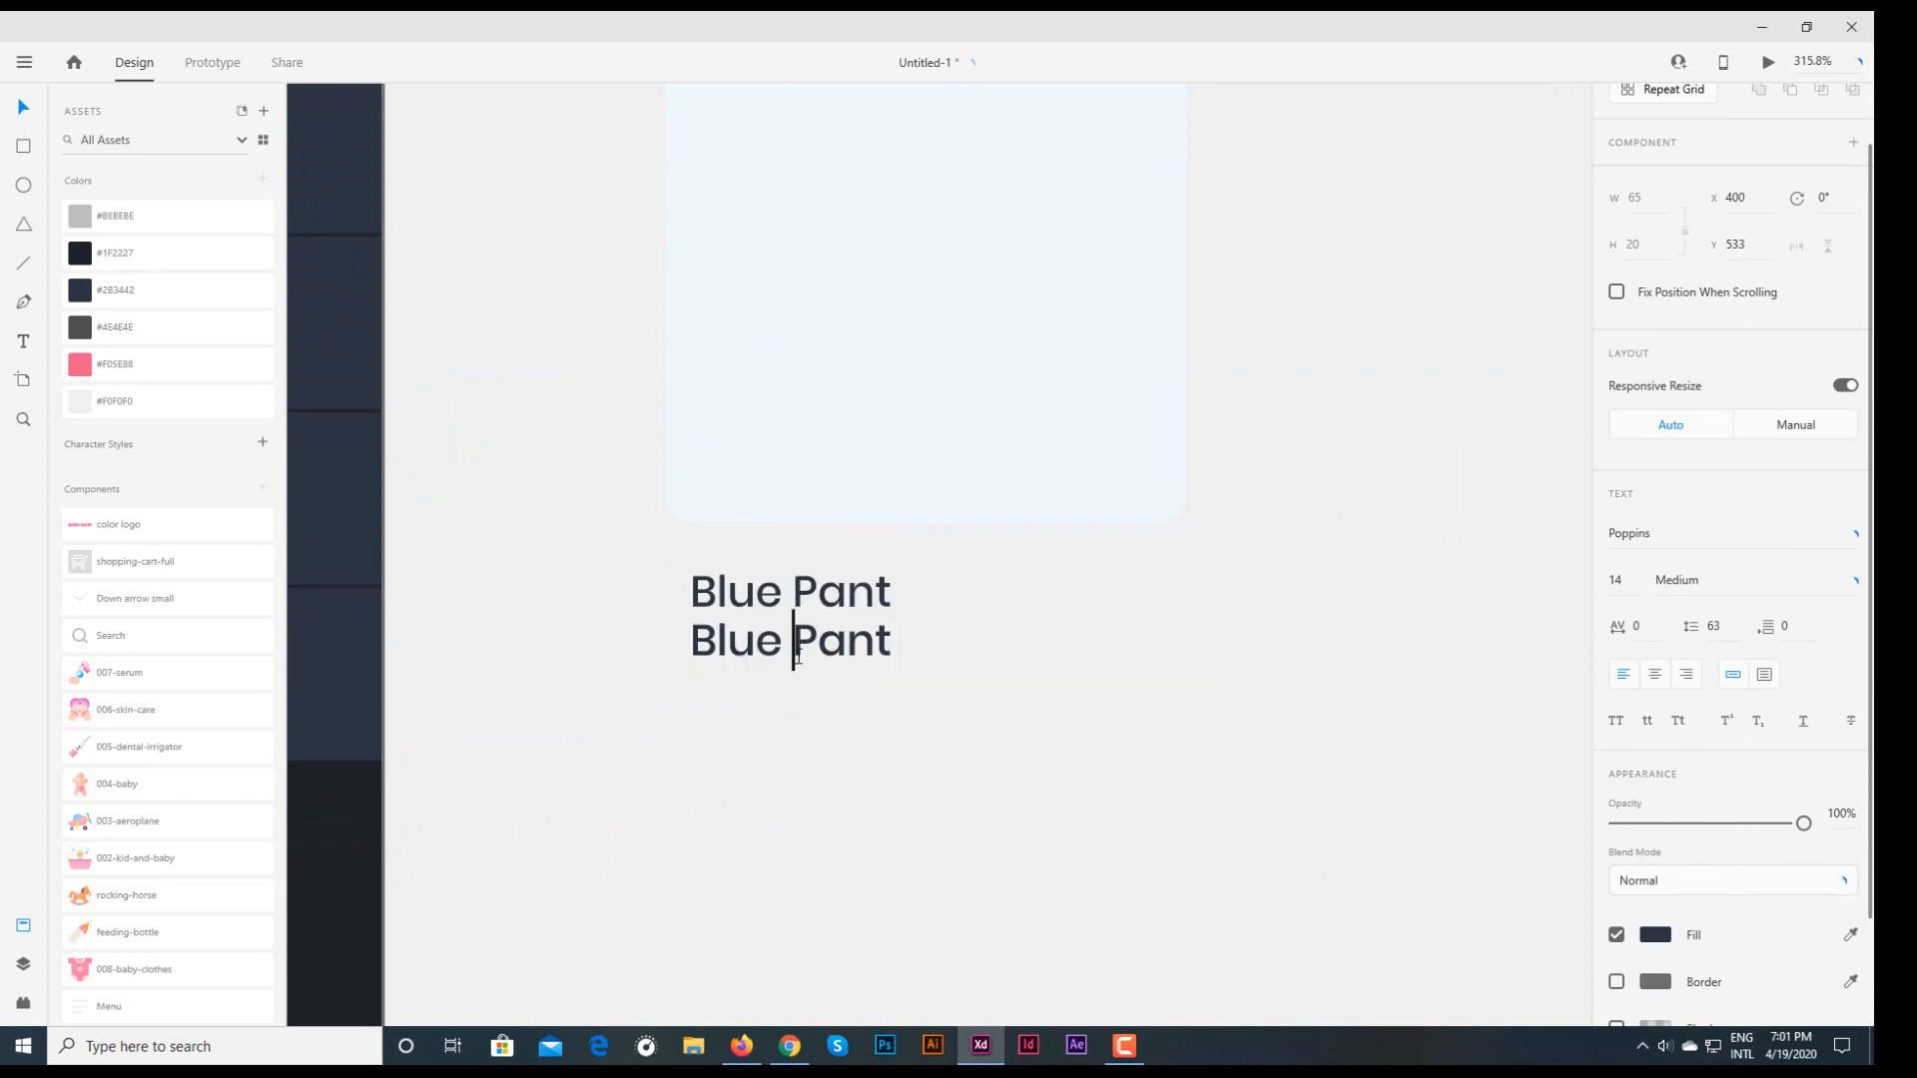
drag(899, 651, 677, 650)
text($)
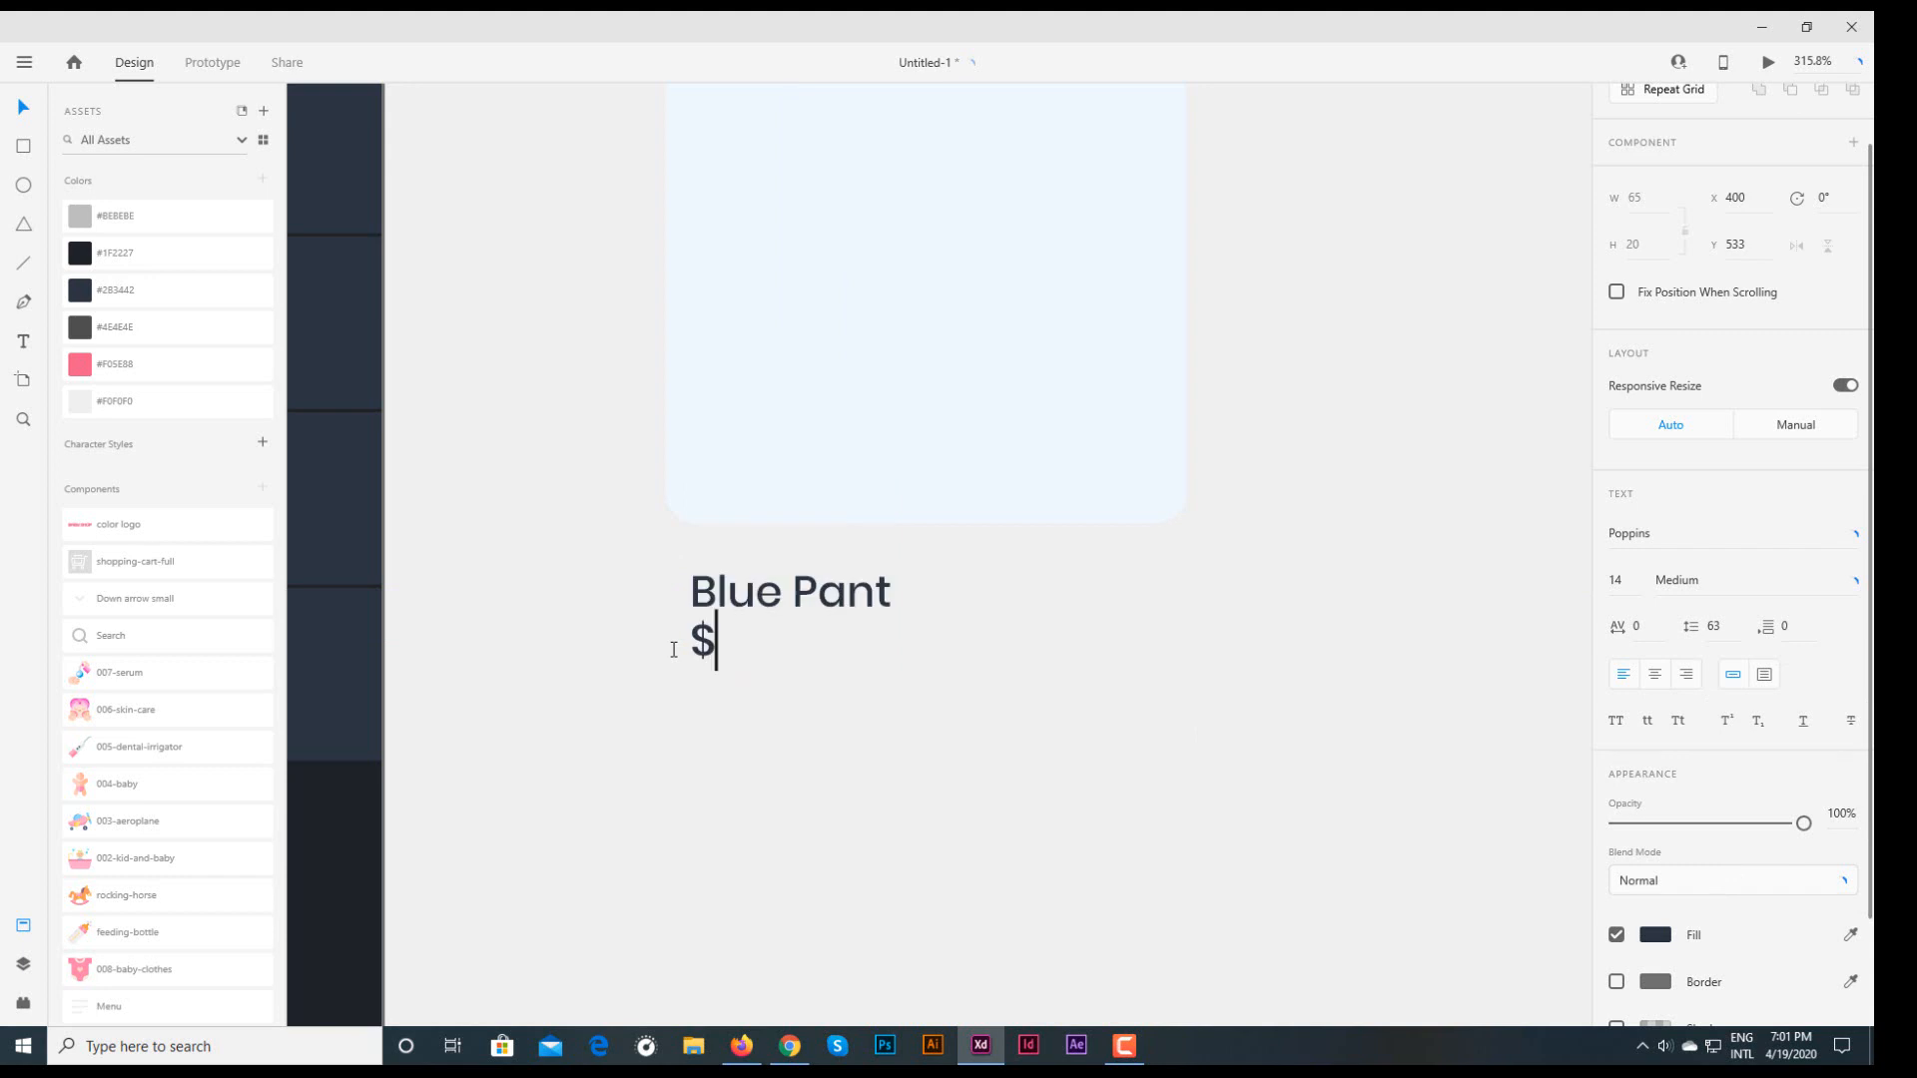
text(26.00)
key(Escape)
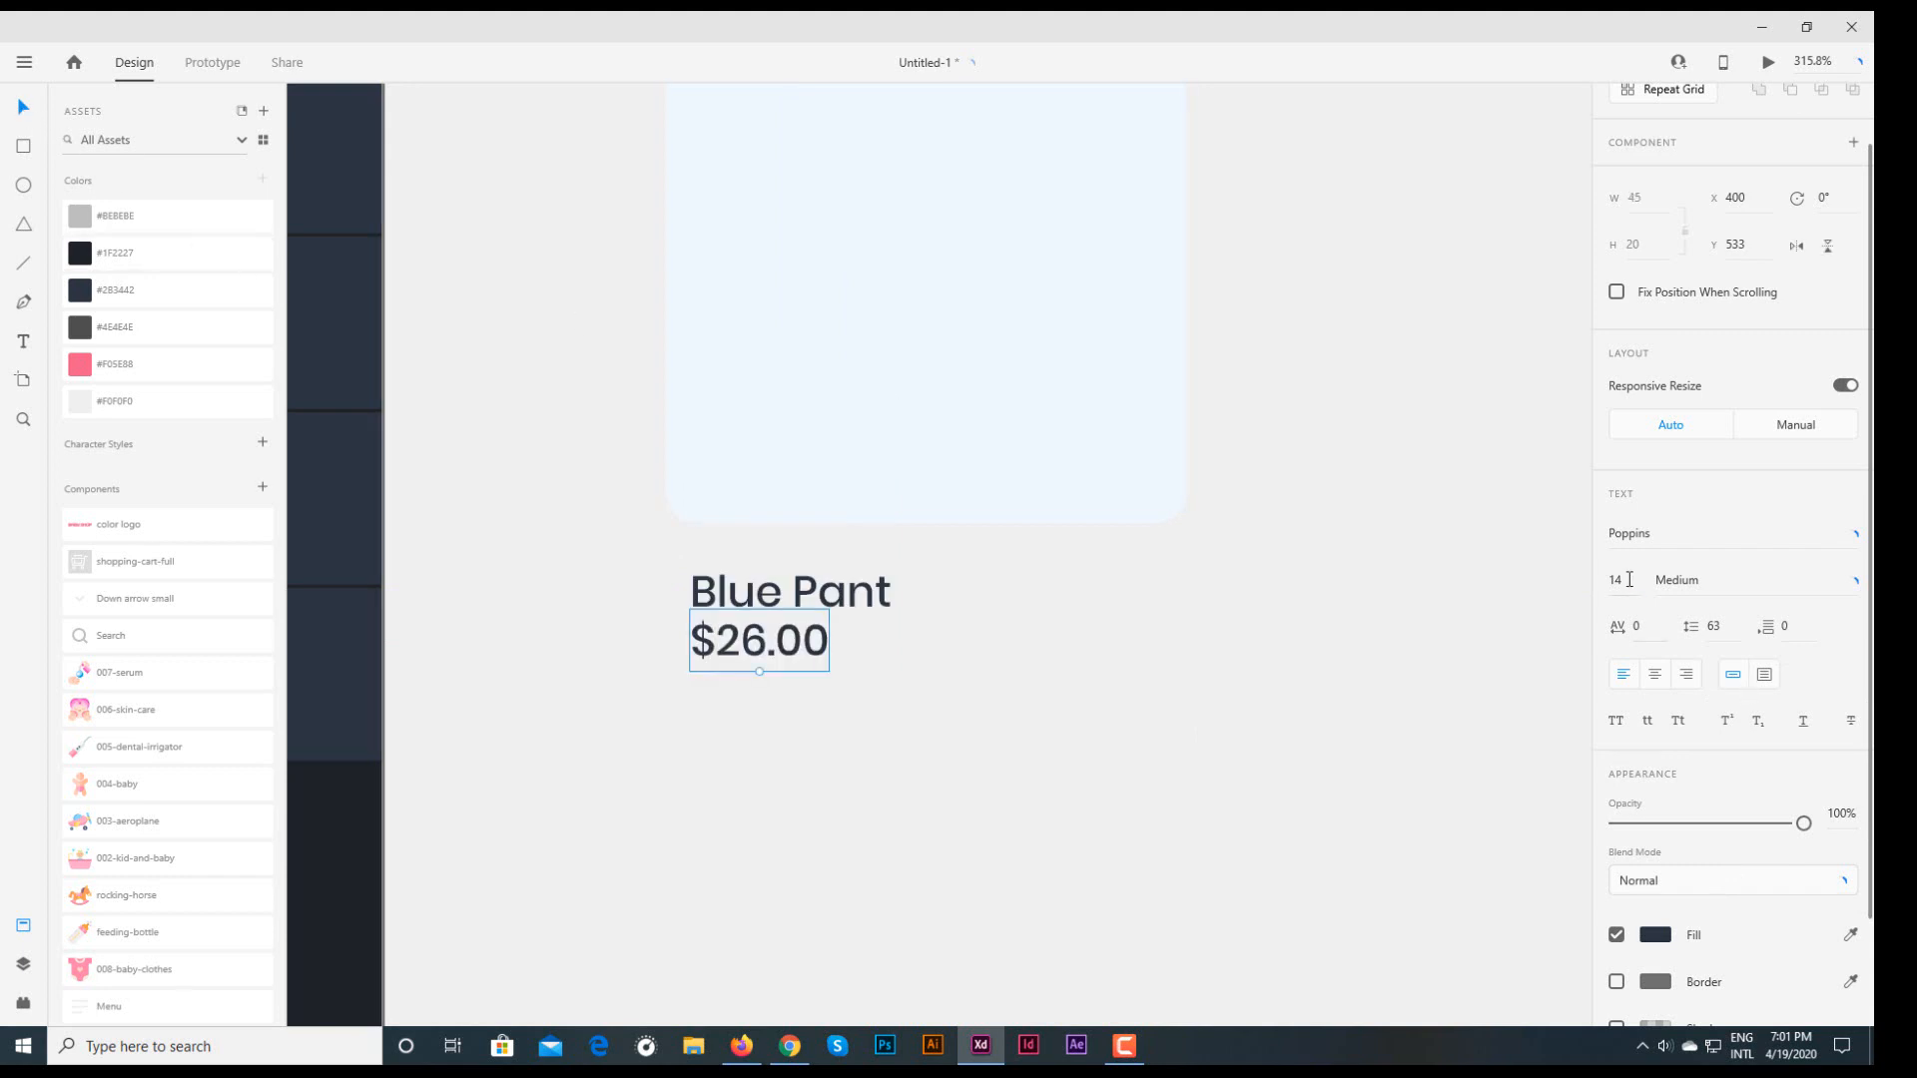
- Set the "$26.00" price text to font size 10 and fill it with the dark grey #4E4E4E
click(1628, 579)
text(10)
key(Return)
click(1655, 934)
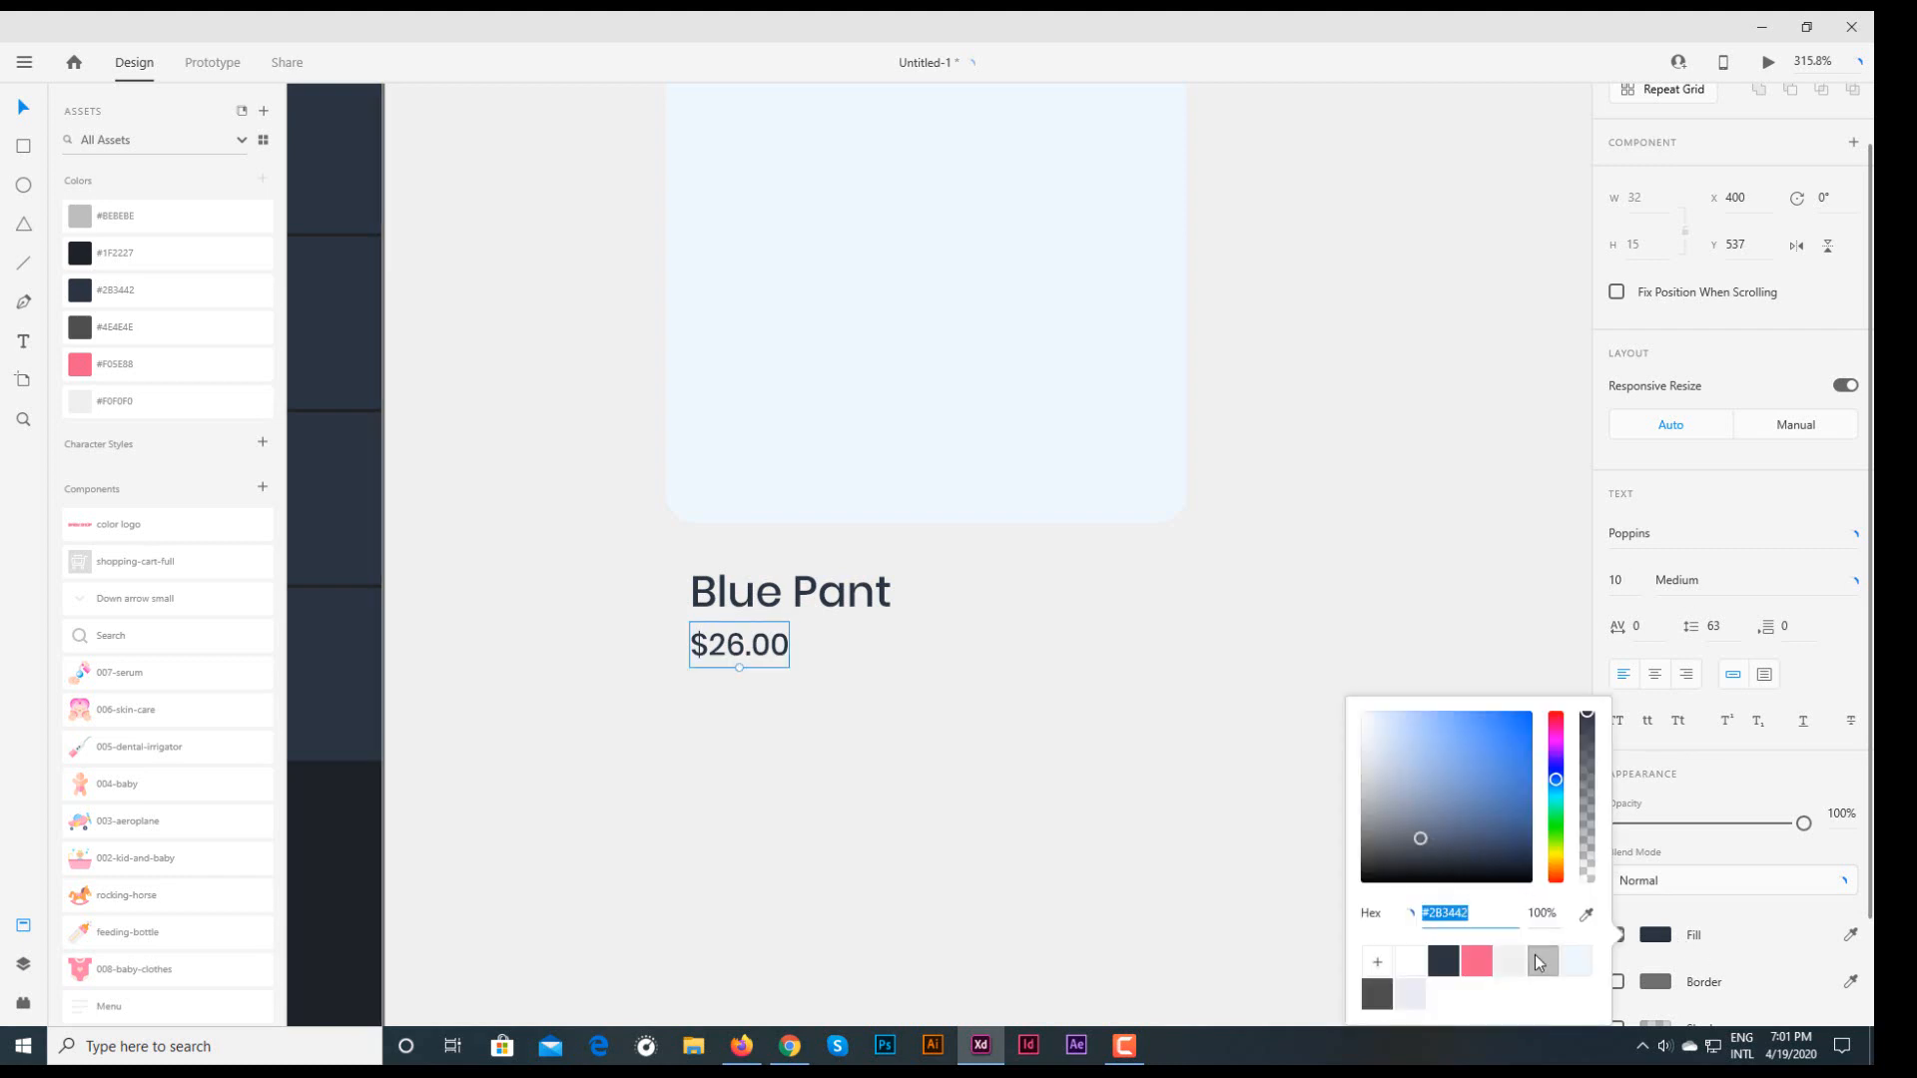
click(1542, 960)
click(1376, 994)
click(985, 821)
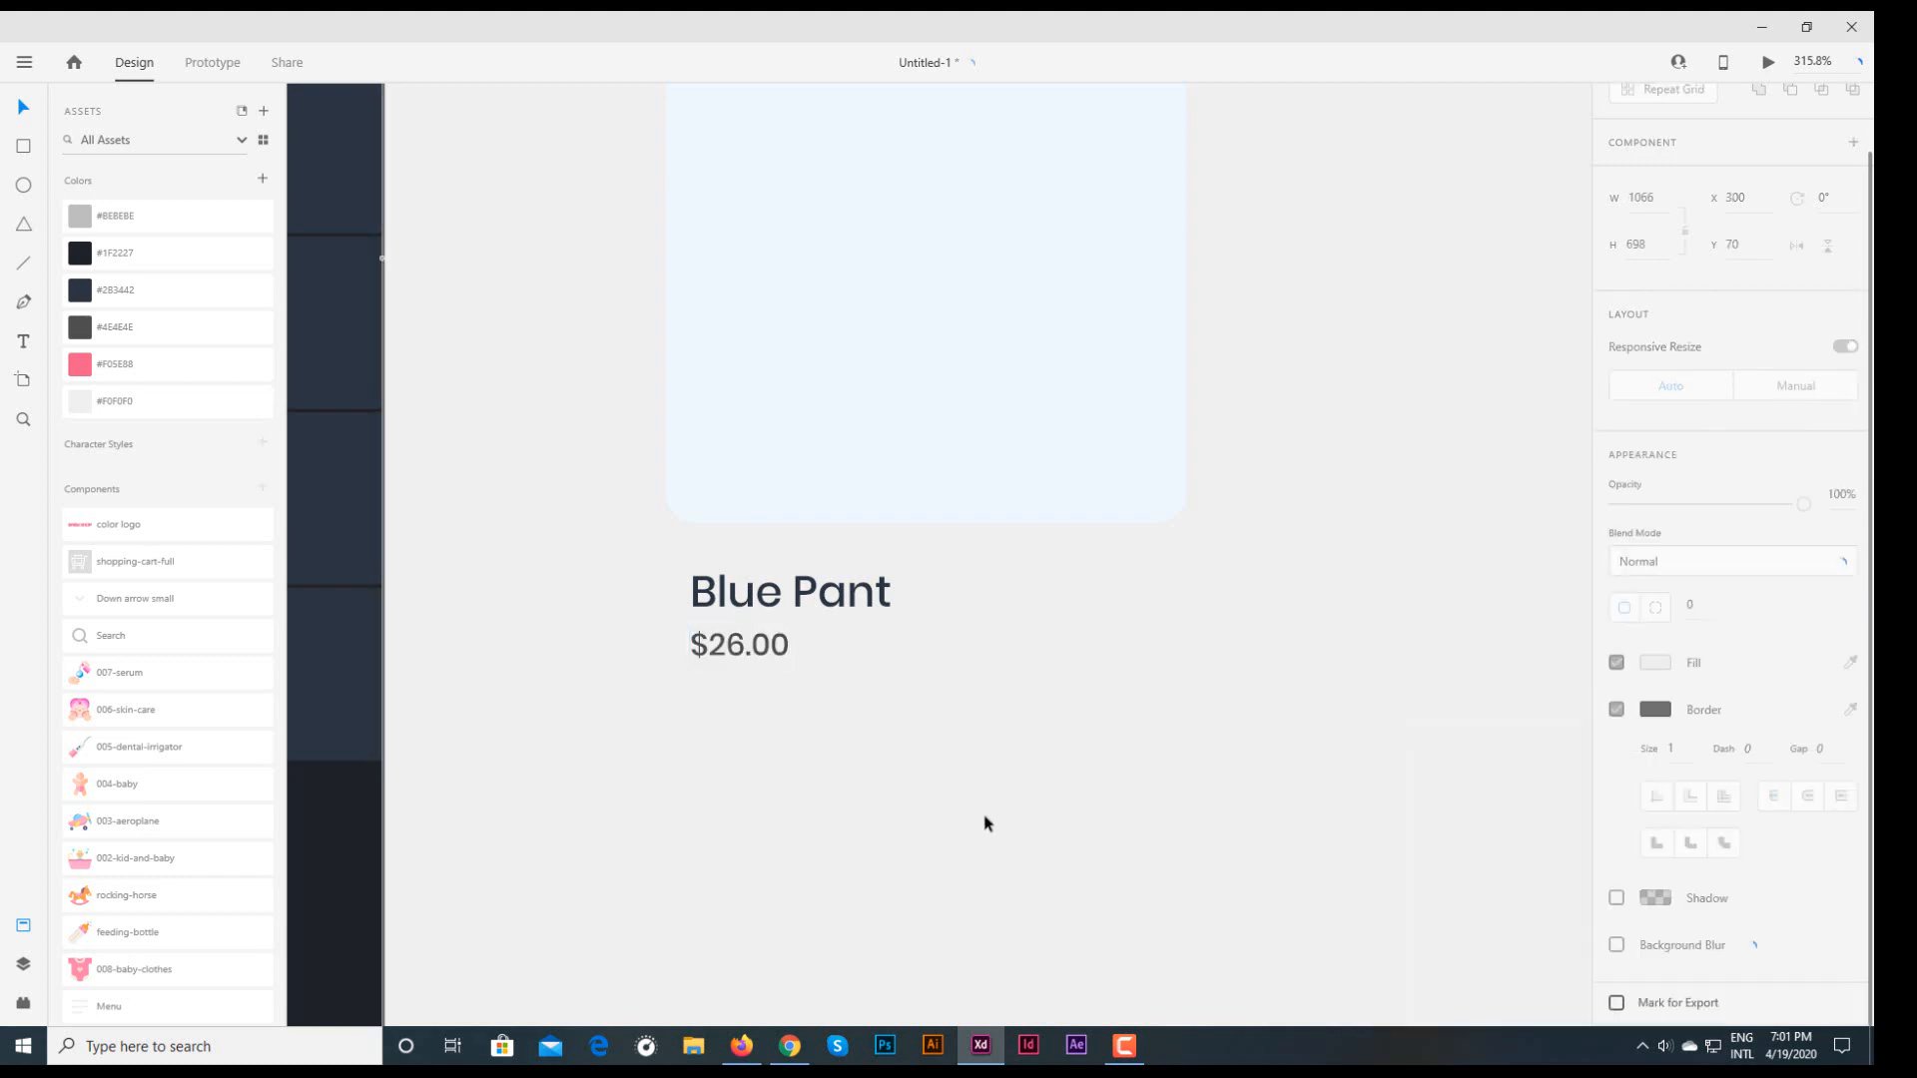
- Shift the header search bar to the left and move the product card with its labels to X 379, flush with the bar's left edge
key(ctrl+1)
drag(1030, 708, 809, 726)
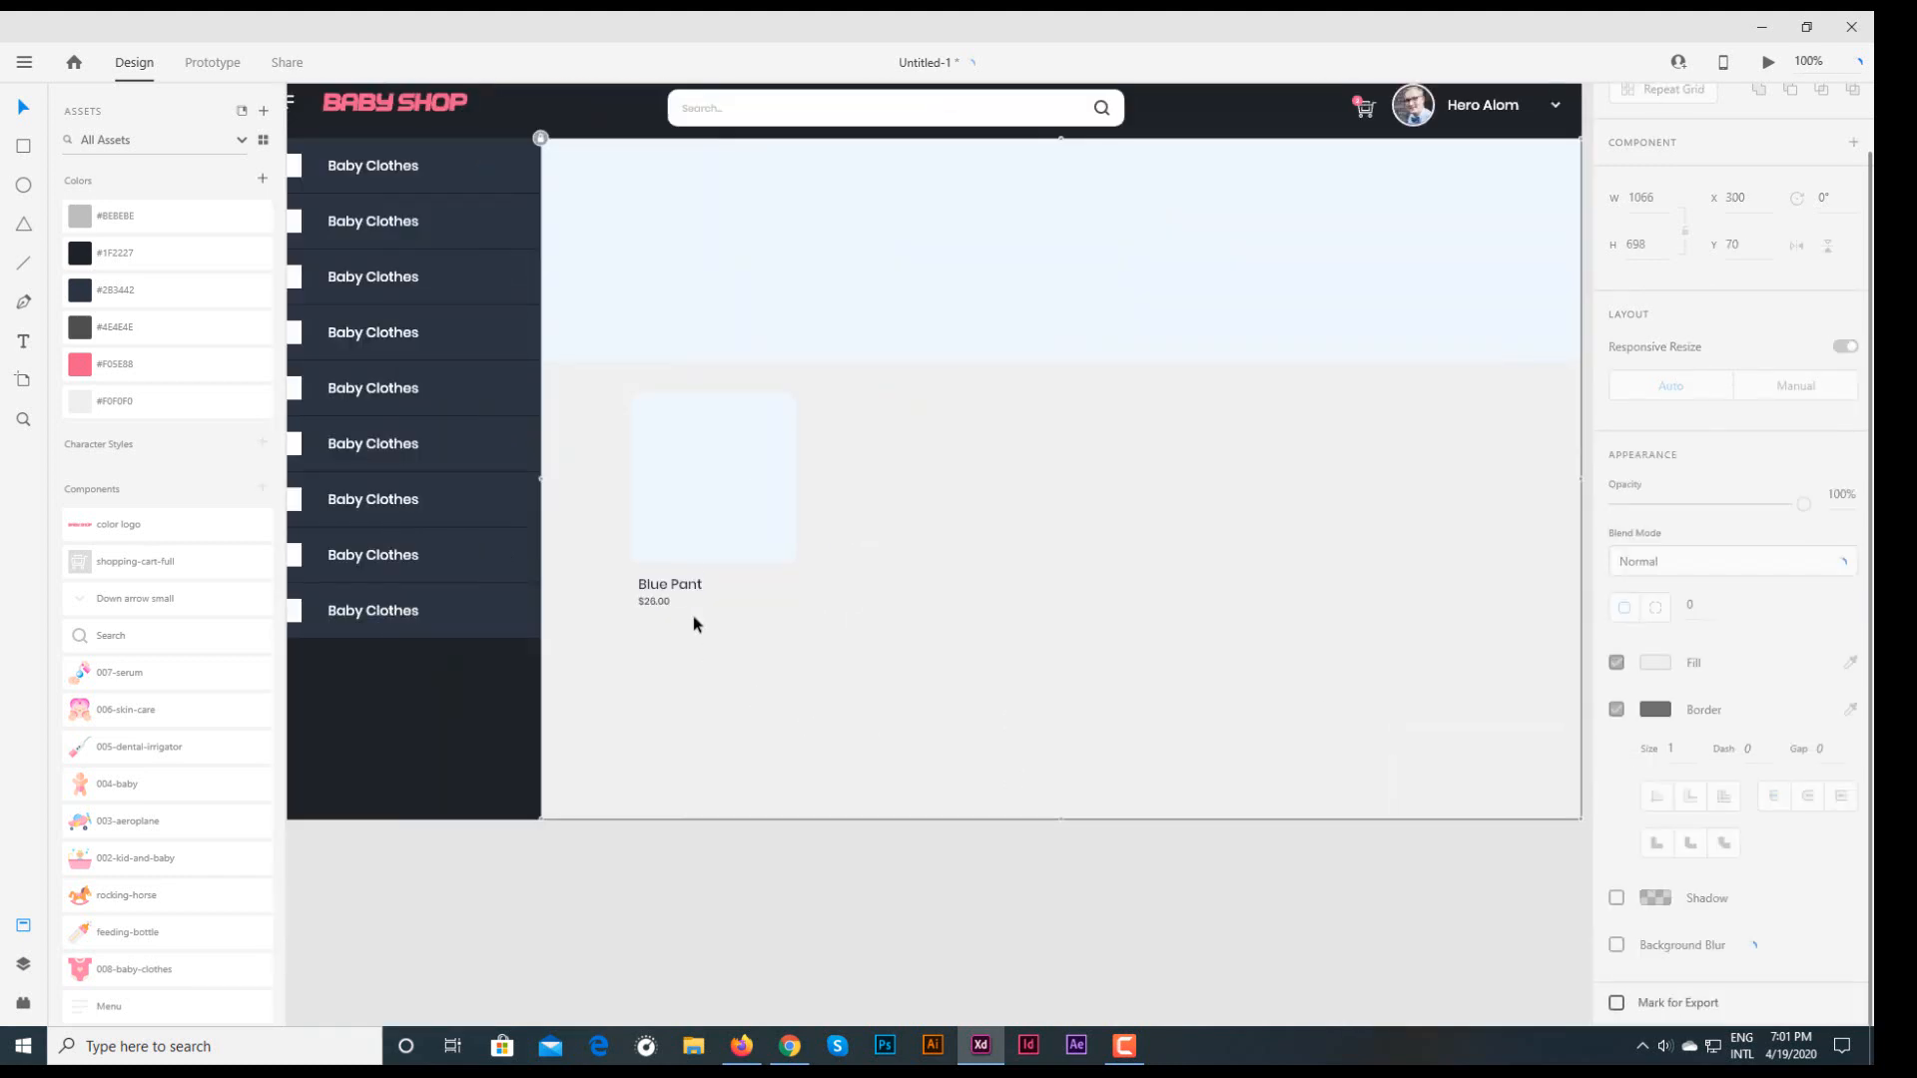
drag(926, 106, 877, 104)
click(682, 495)
drag(682, 495, 669, 496)
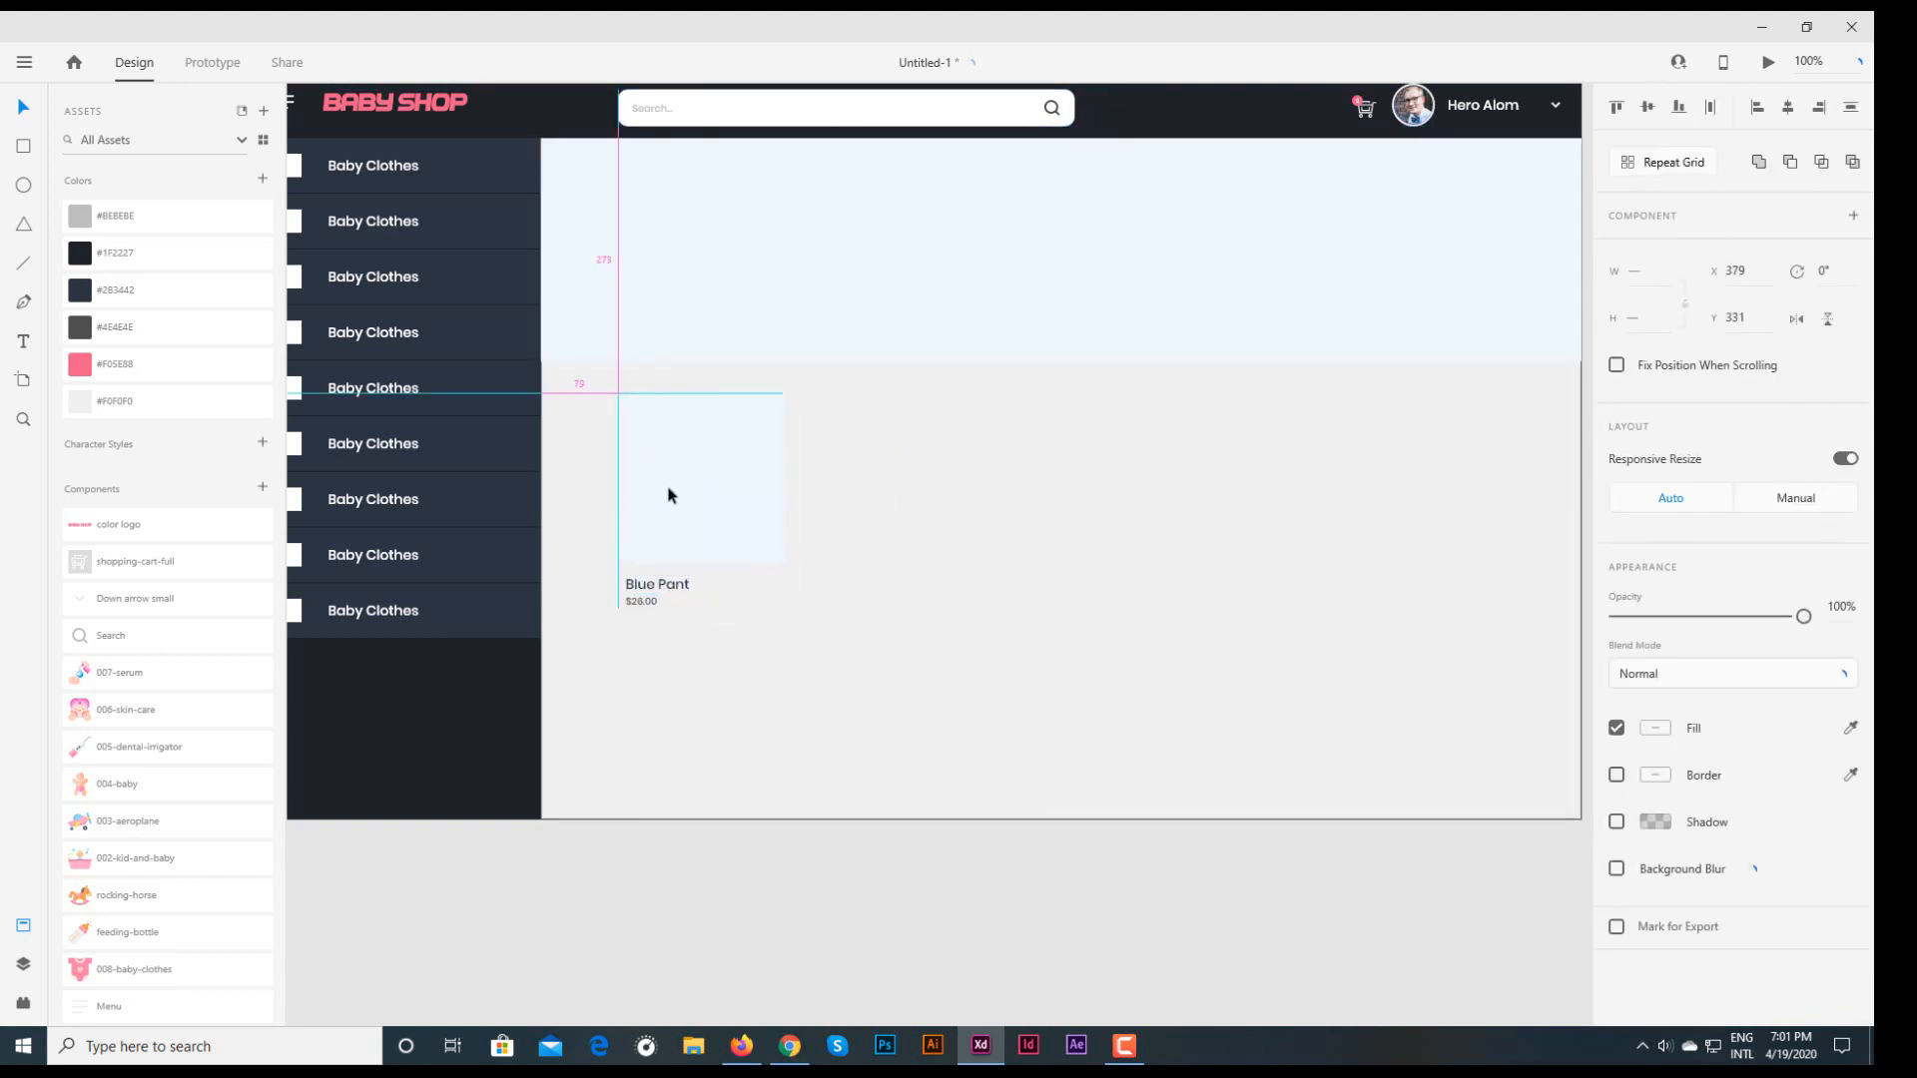
click(1009, 496)
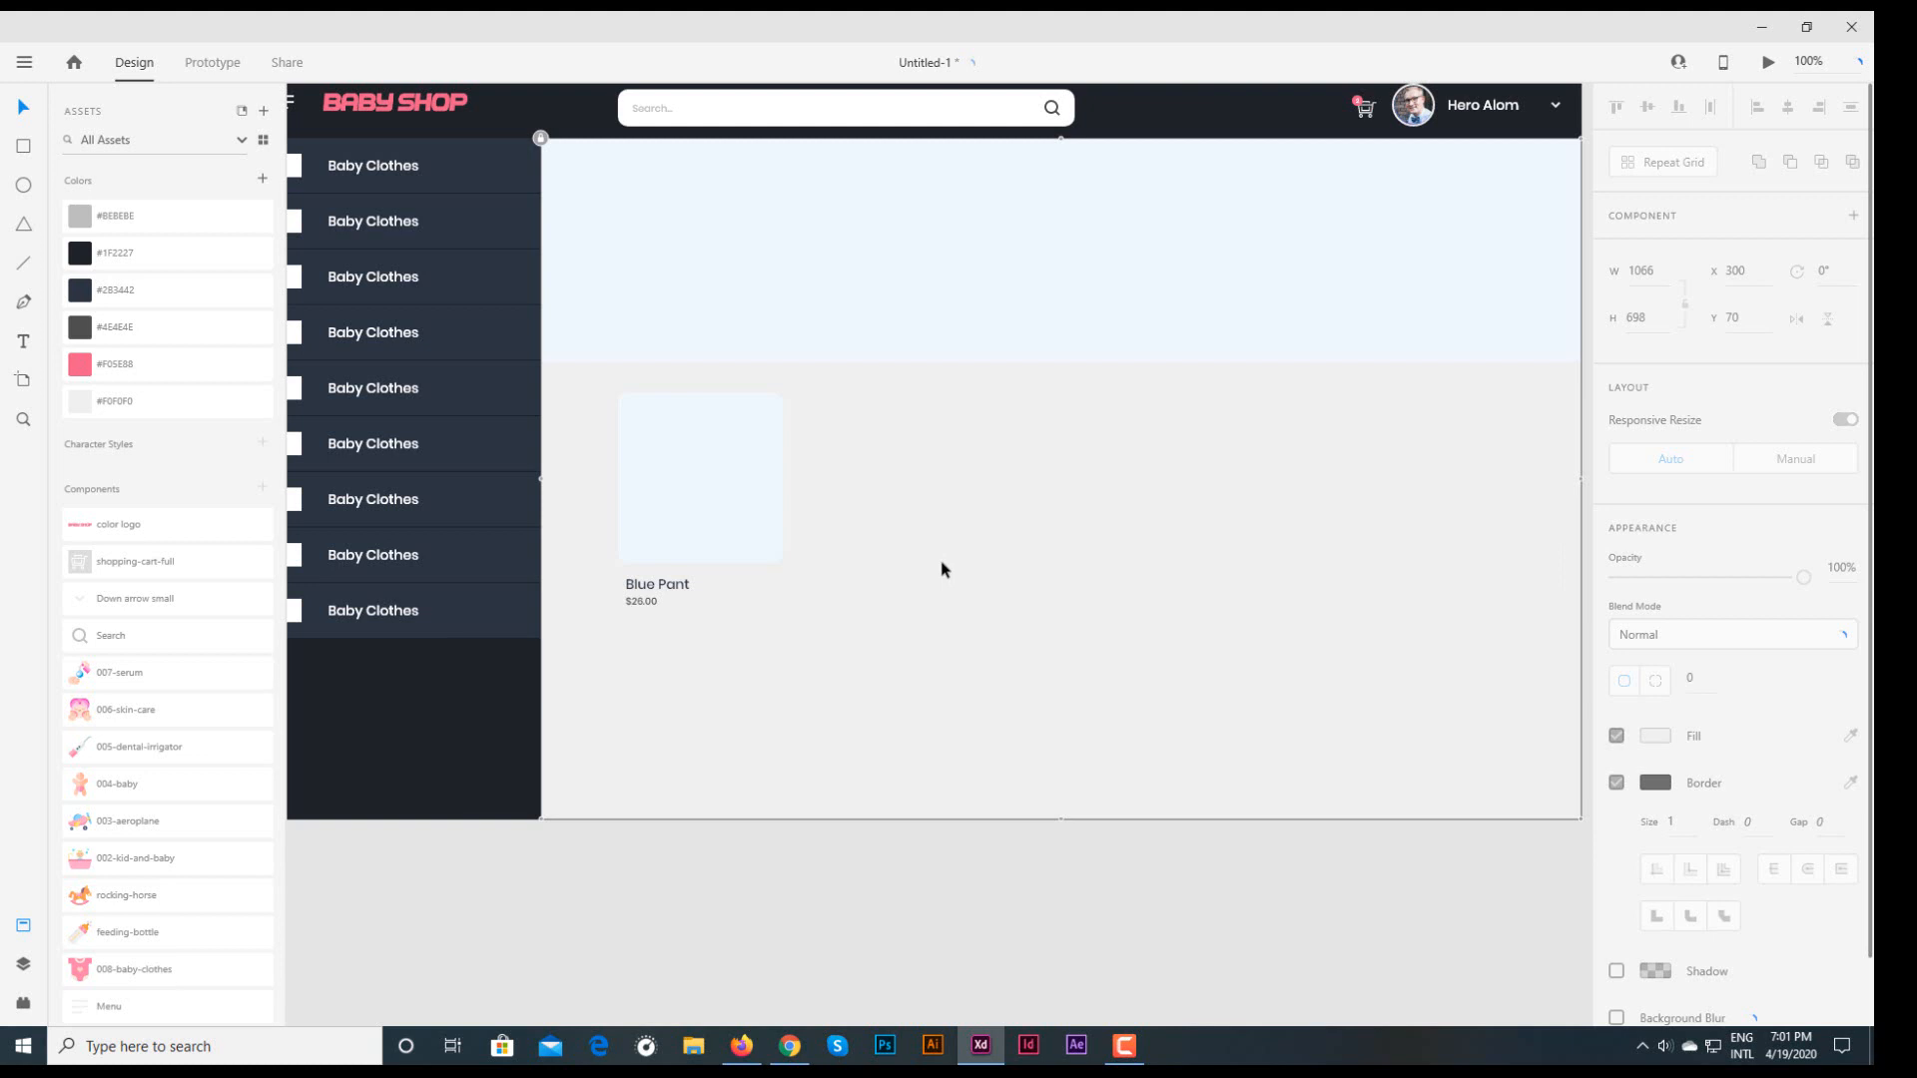
drag(639, 507, 907, 764)
drag(937, 590, 949, 705)
ctrl+alt+click(1010, 633)
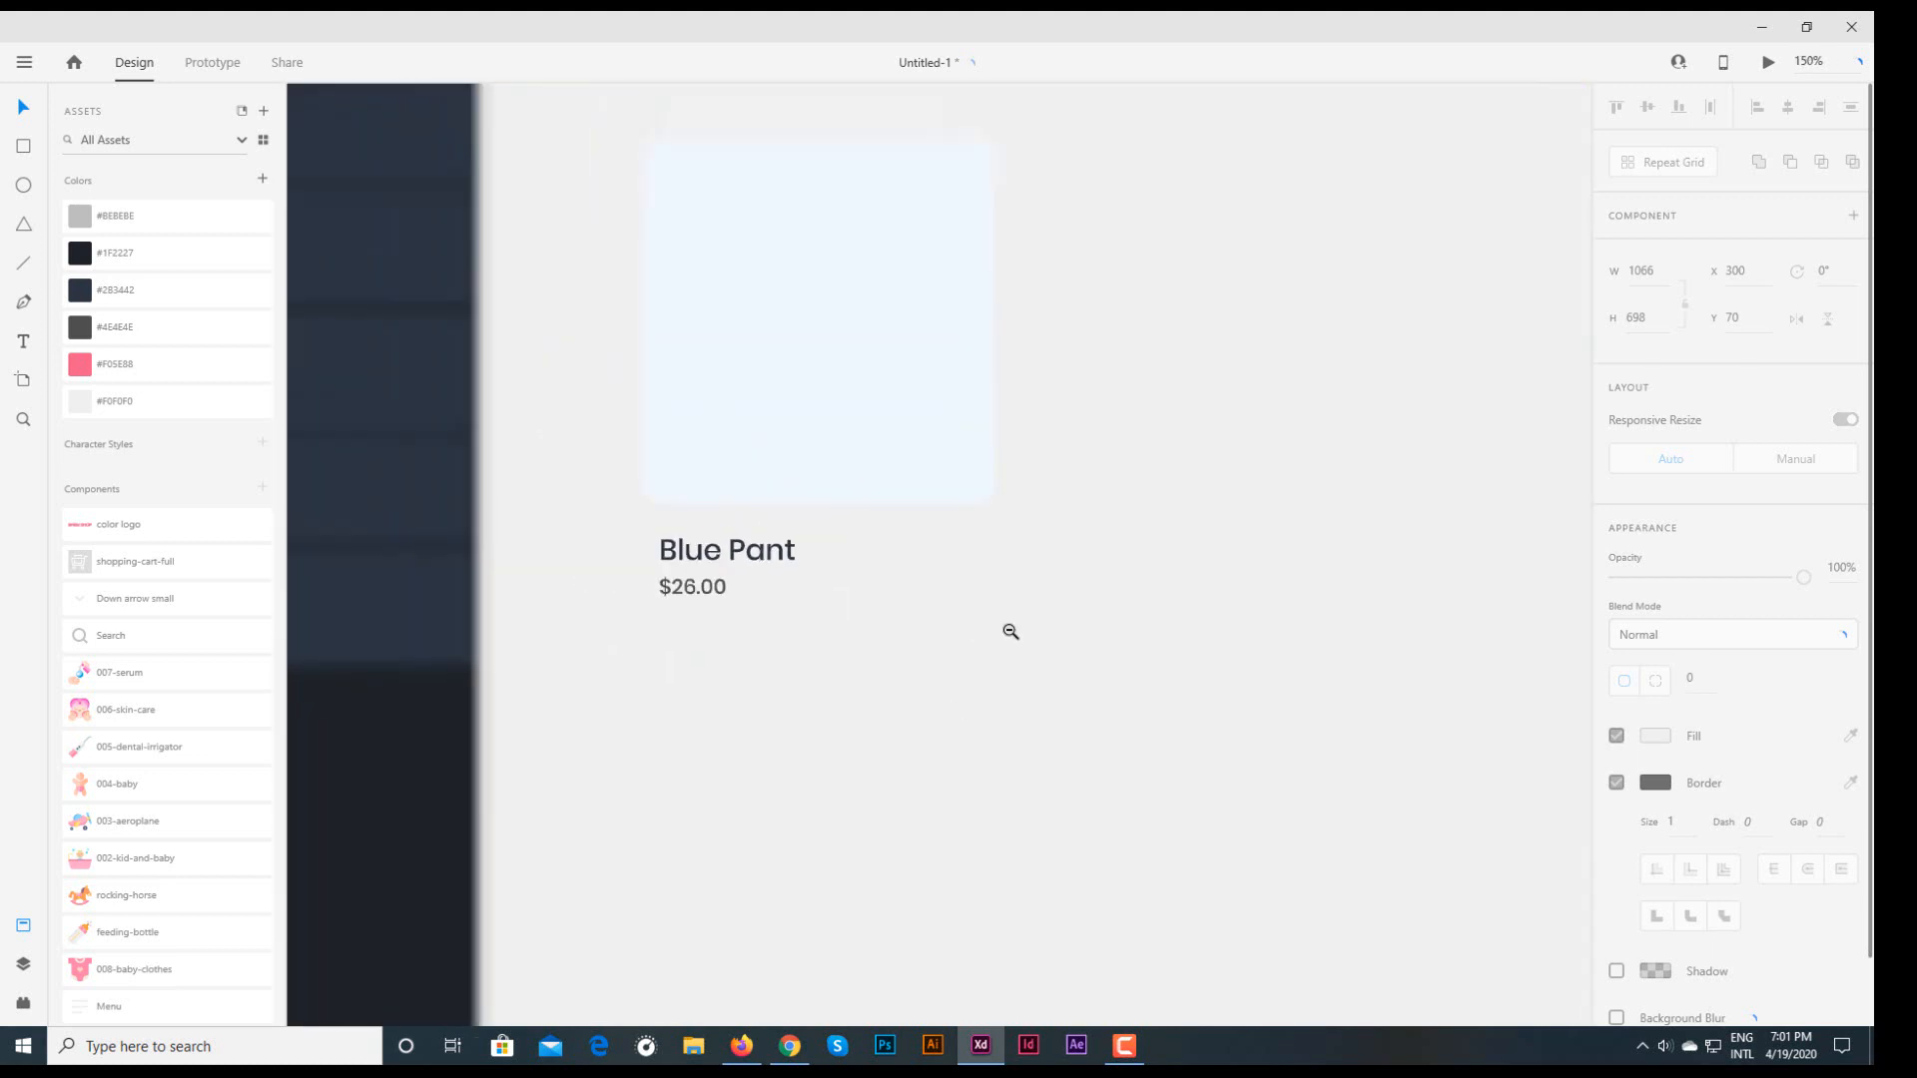
ctrl+alt+click(1009, 633)
drag(1283, 556, 1060, 618)
ctrl+alt+click(1007, 629)
drag(1250, 583, 1071, 620)
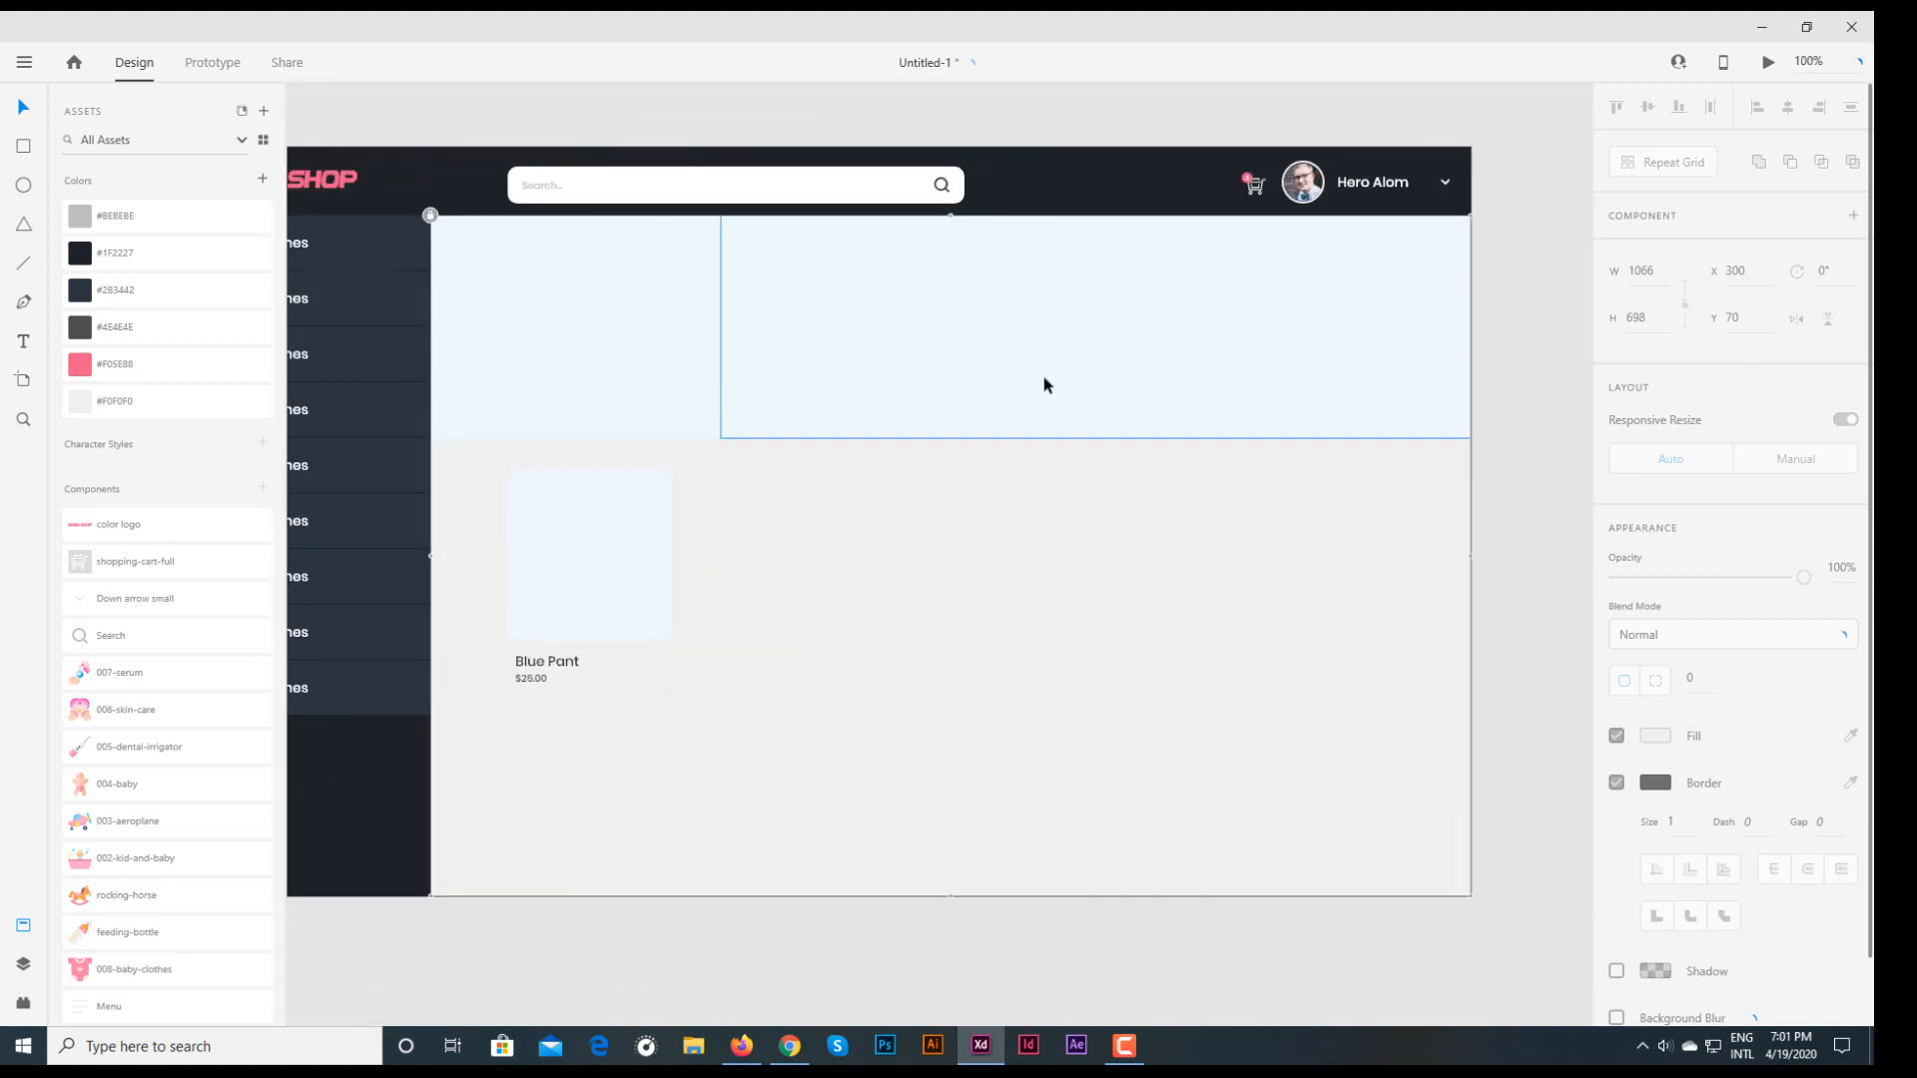
click(1059, 577)
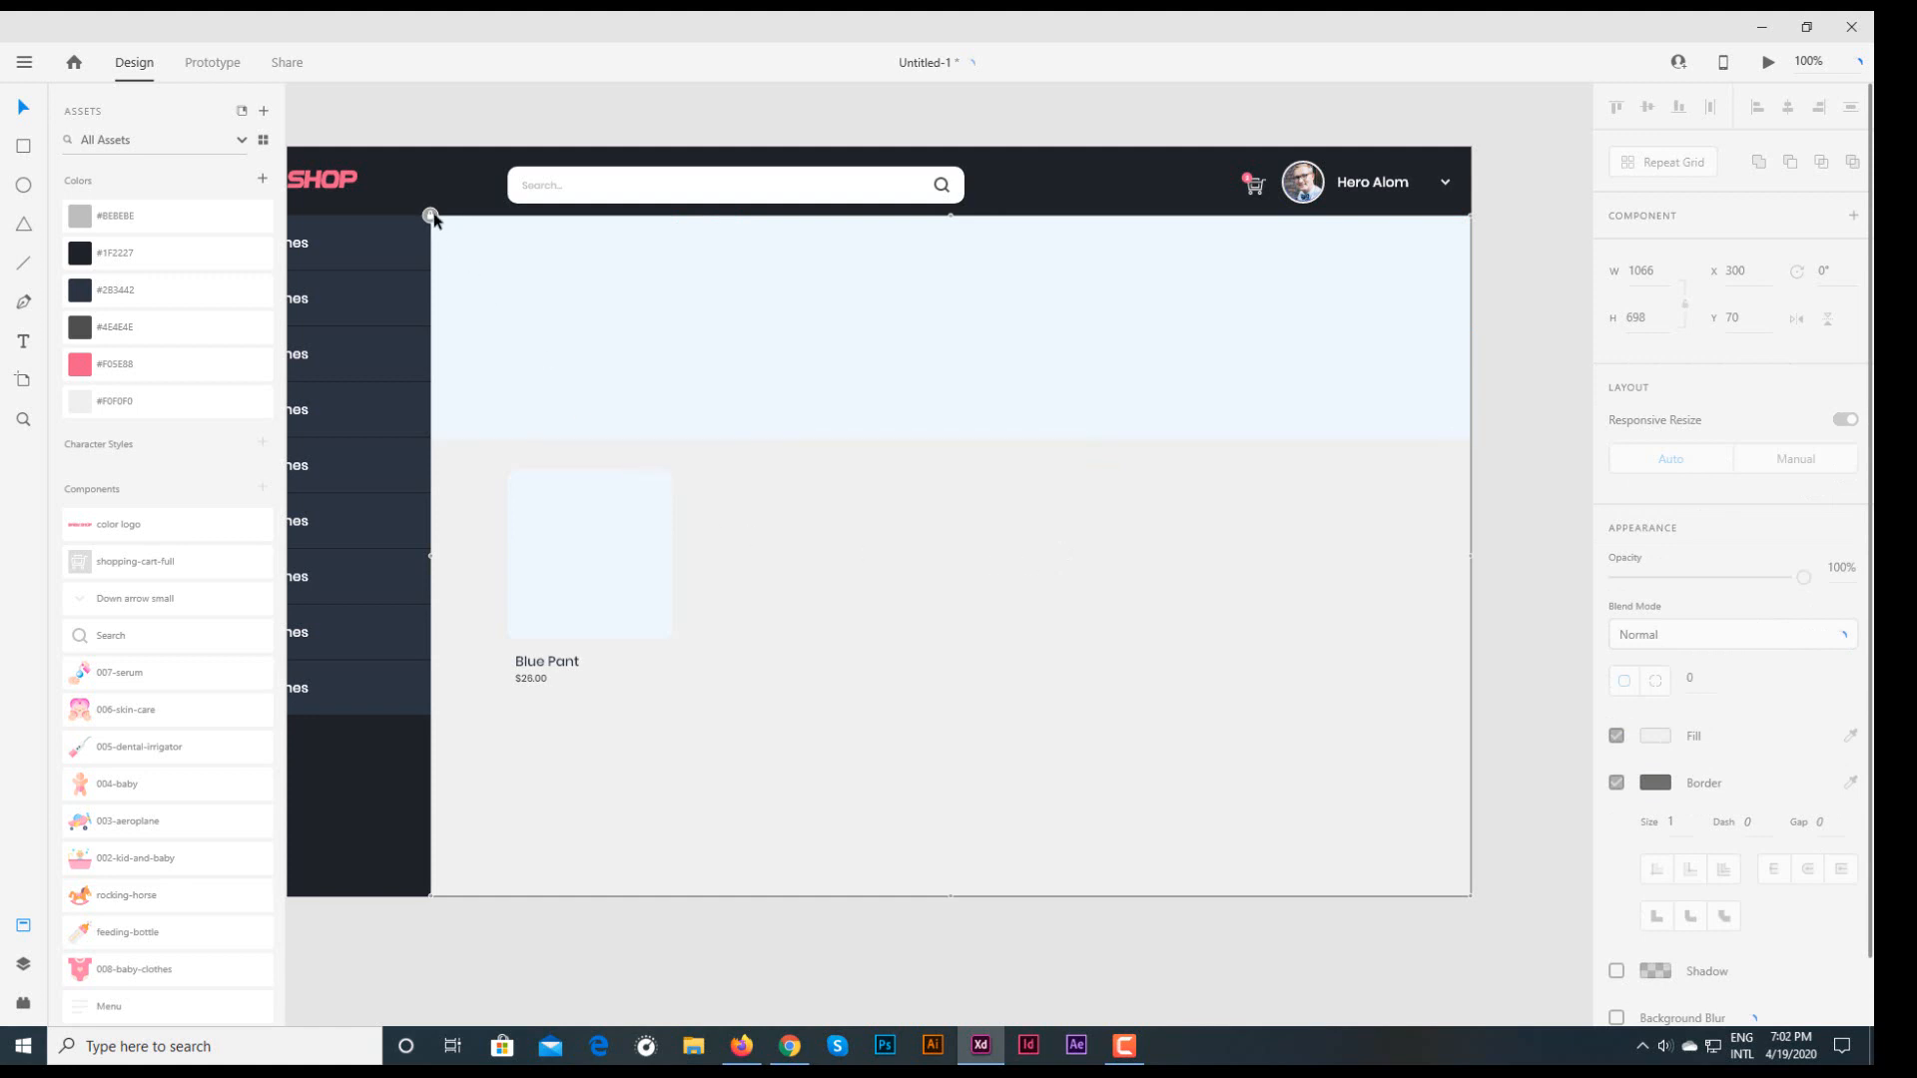
- Add the text "60% Off" on the light blue banner and set its font size to 70
click(23, 343)
click(540, 295)
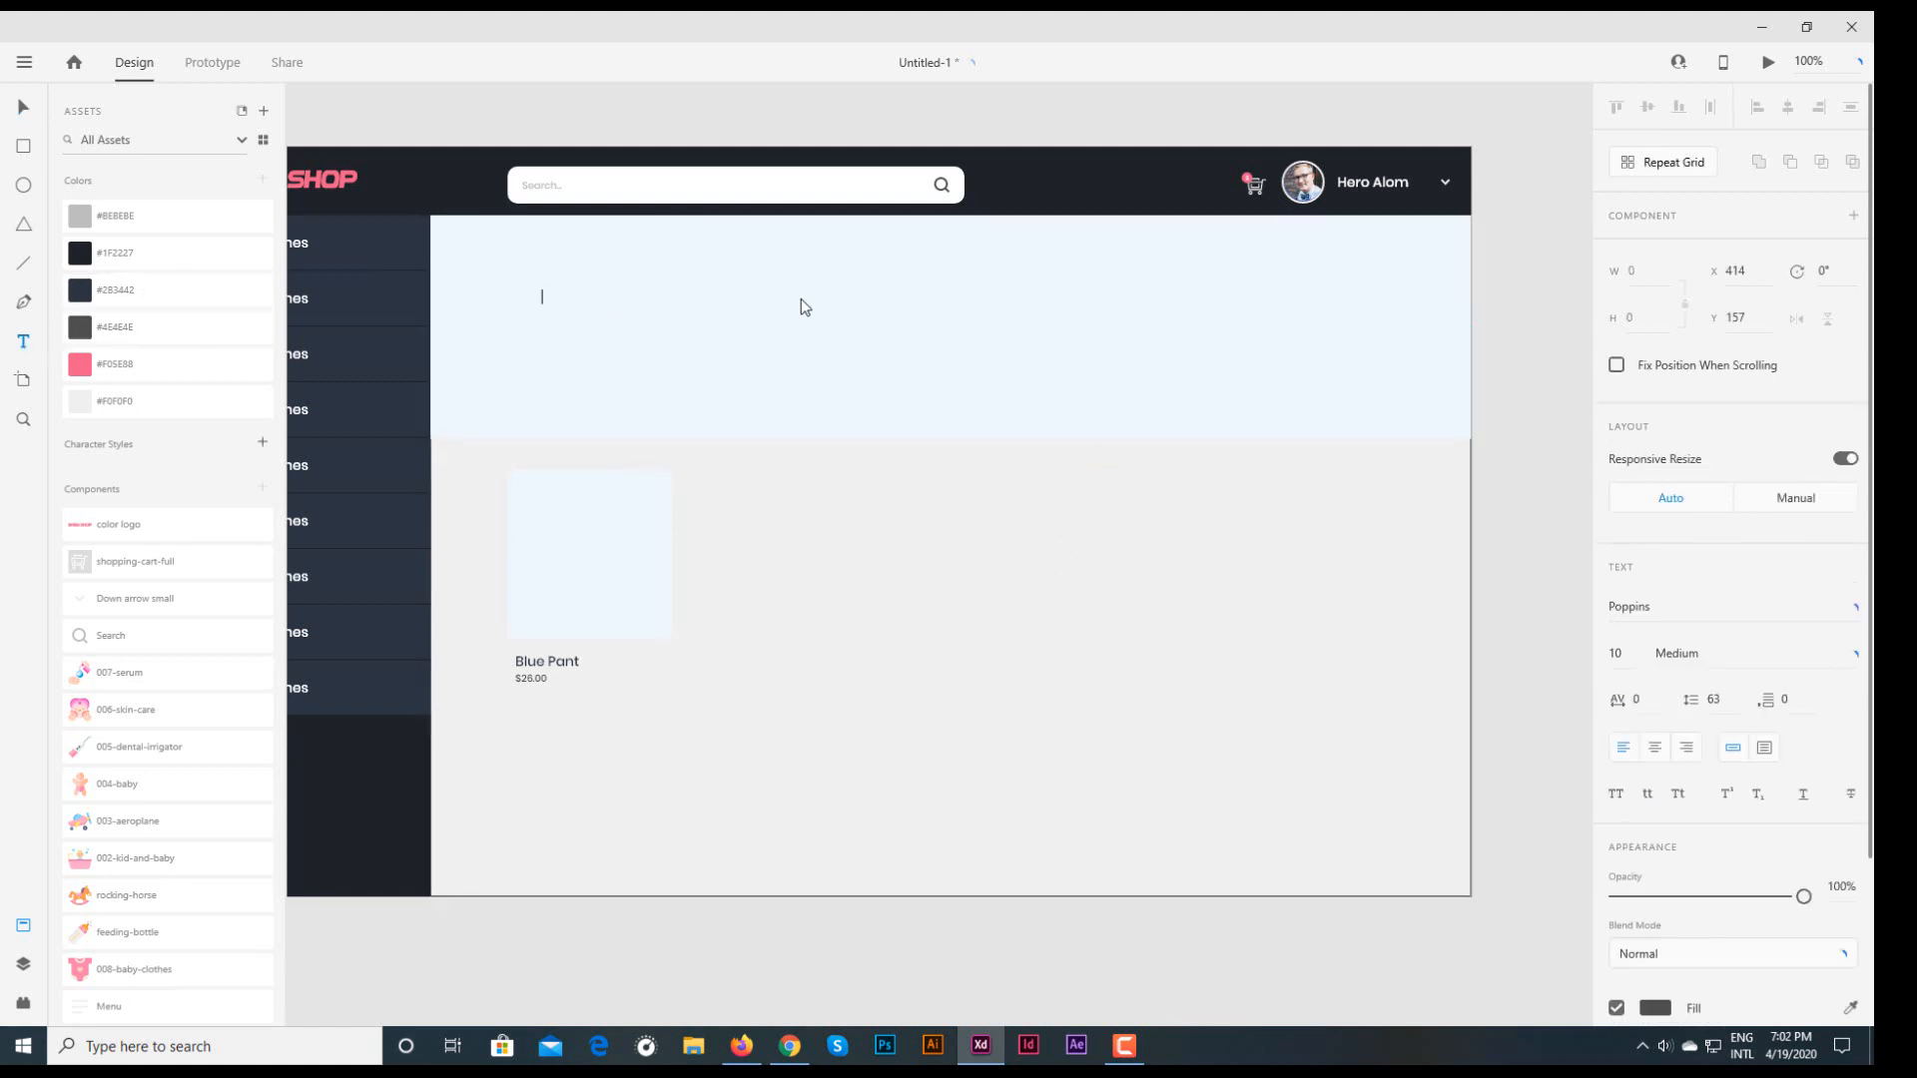
text(60% Off)
key(Escape)
scroll(1711, 716, down, 3)
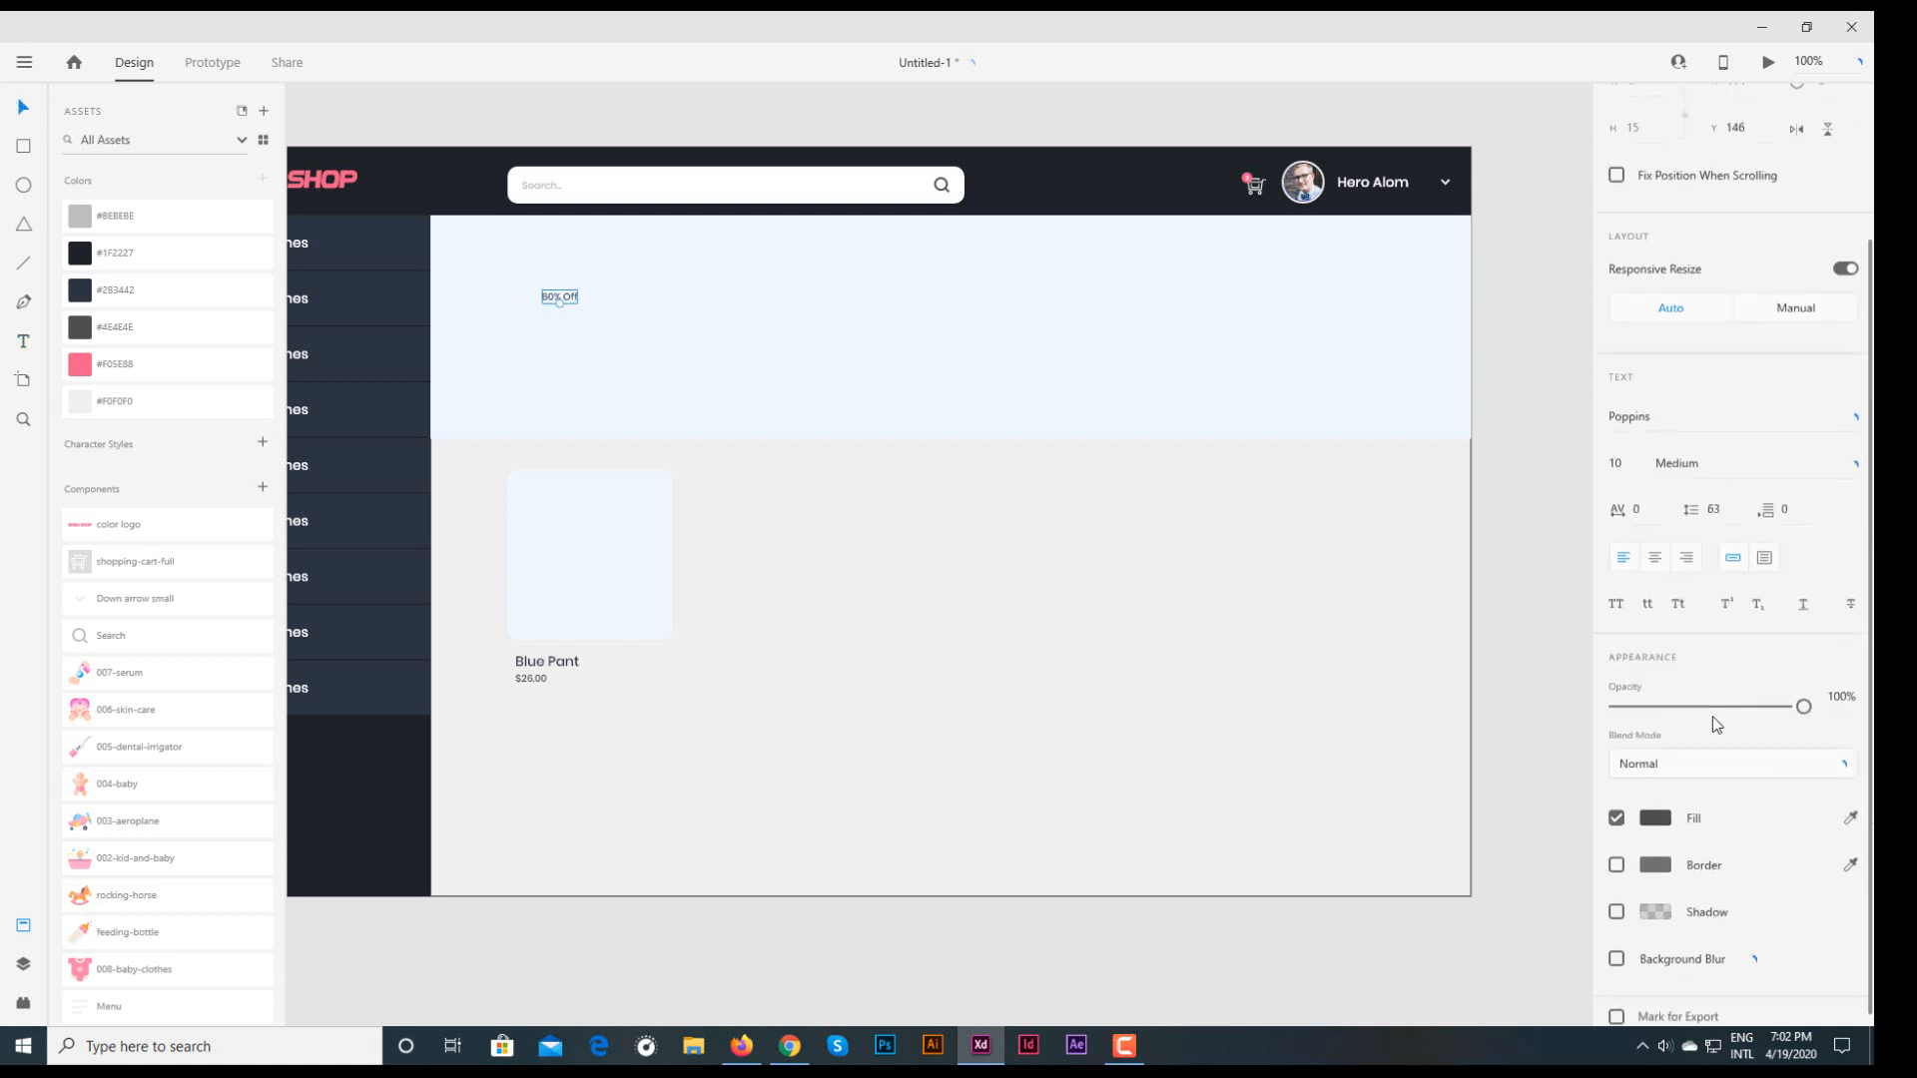
click(1627, 454)
text(70)
key(Return)
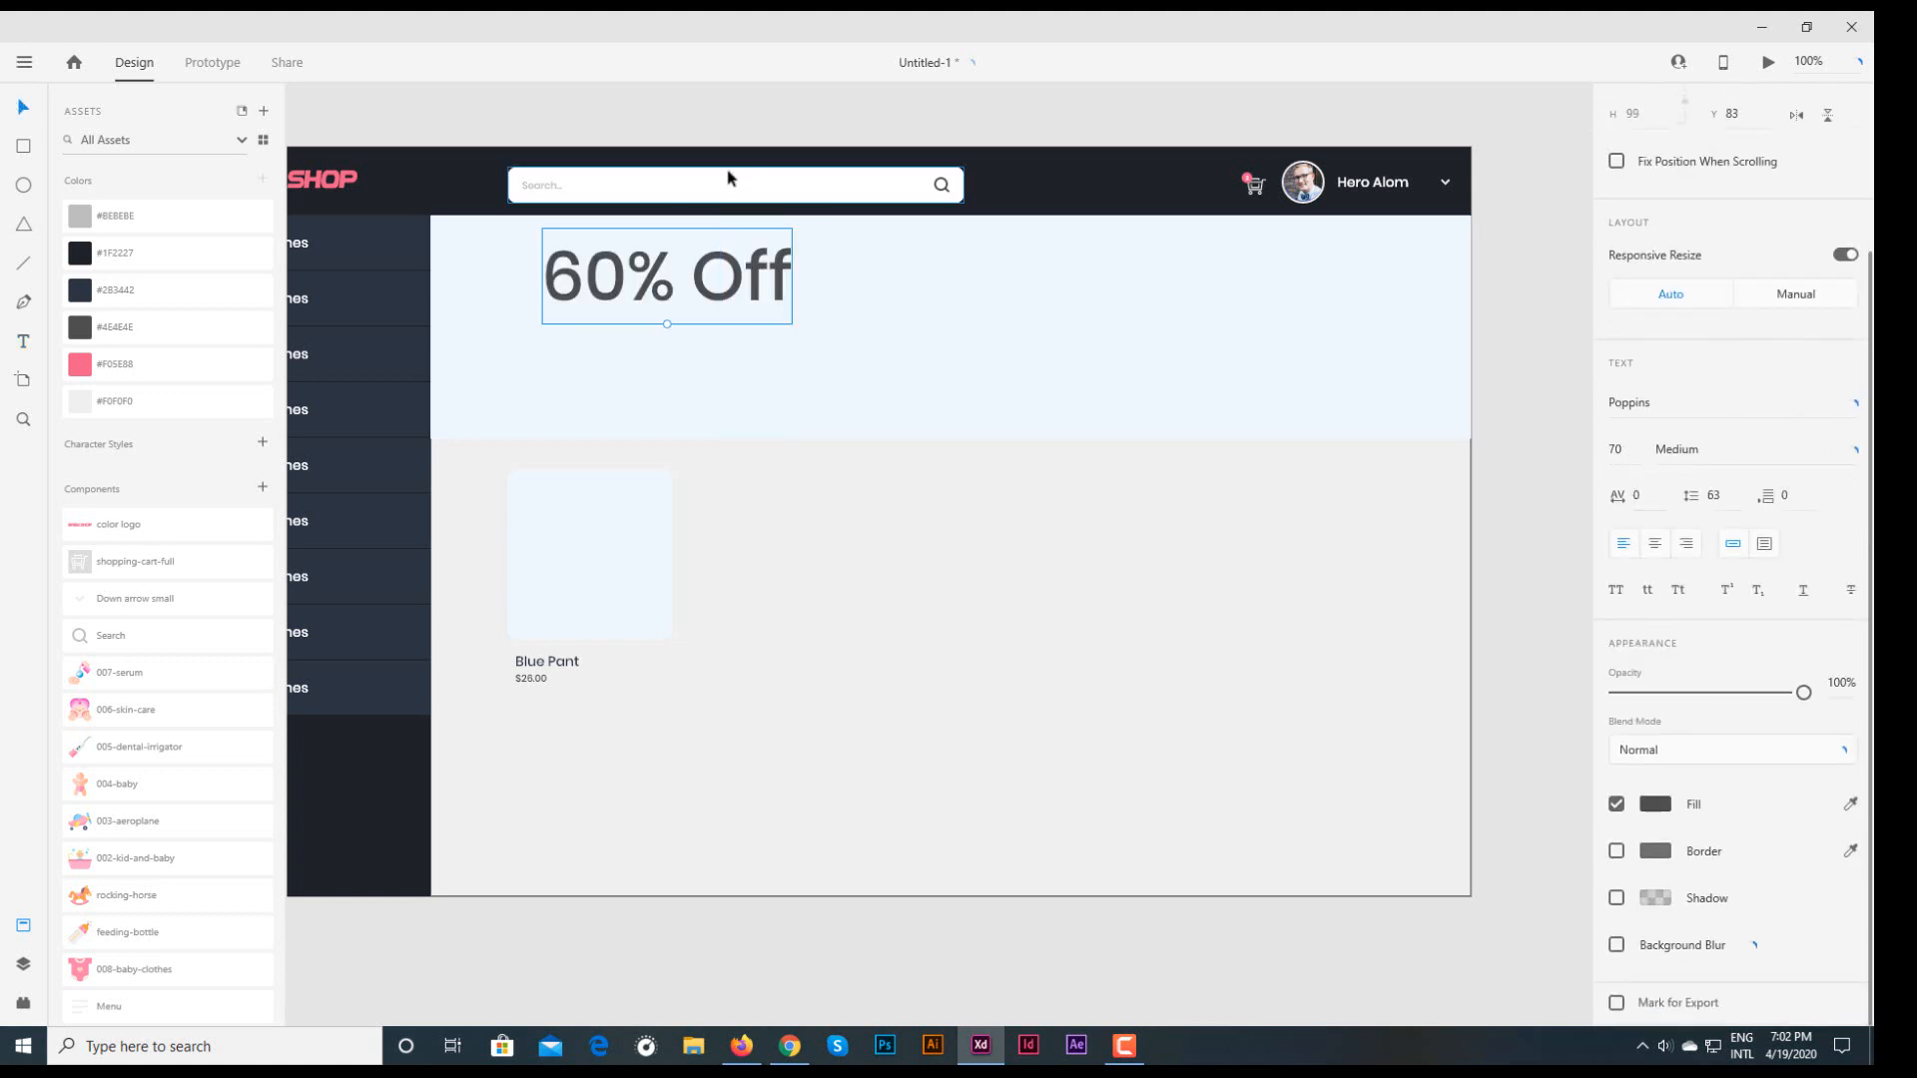
- Align the "60% Off" heading with the product card's left edge at Y 86 and fill it with the saved pink
drag(664, 296, 603, 292)
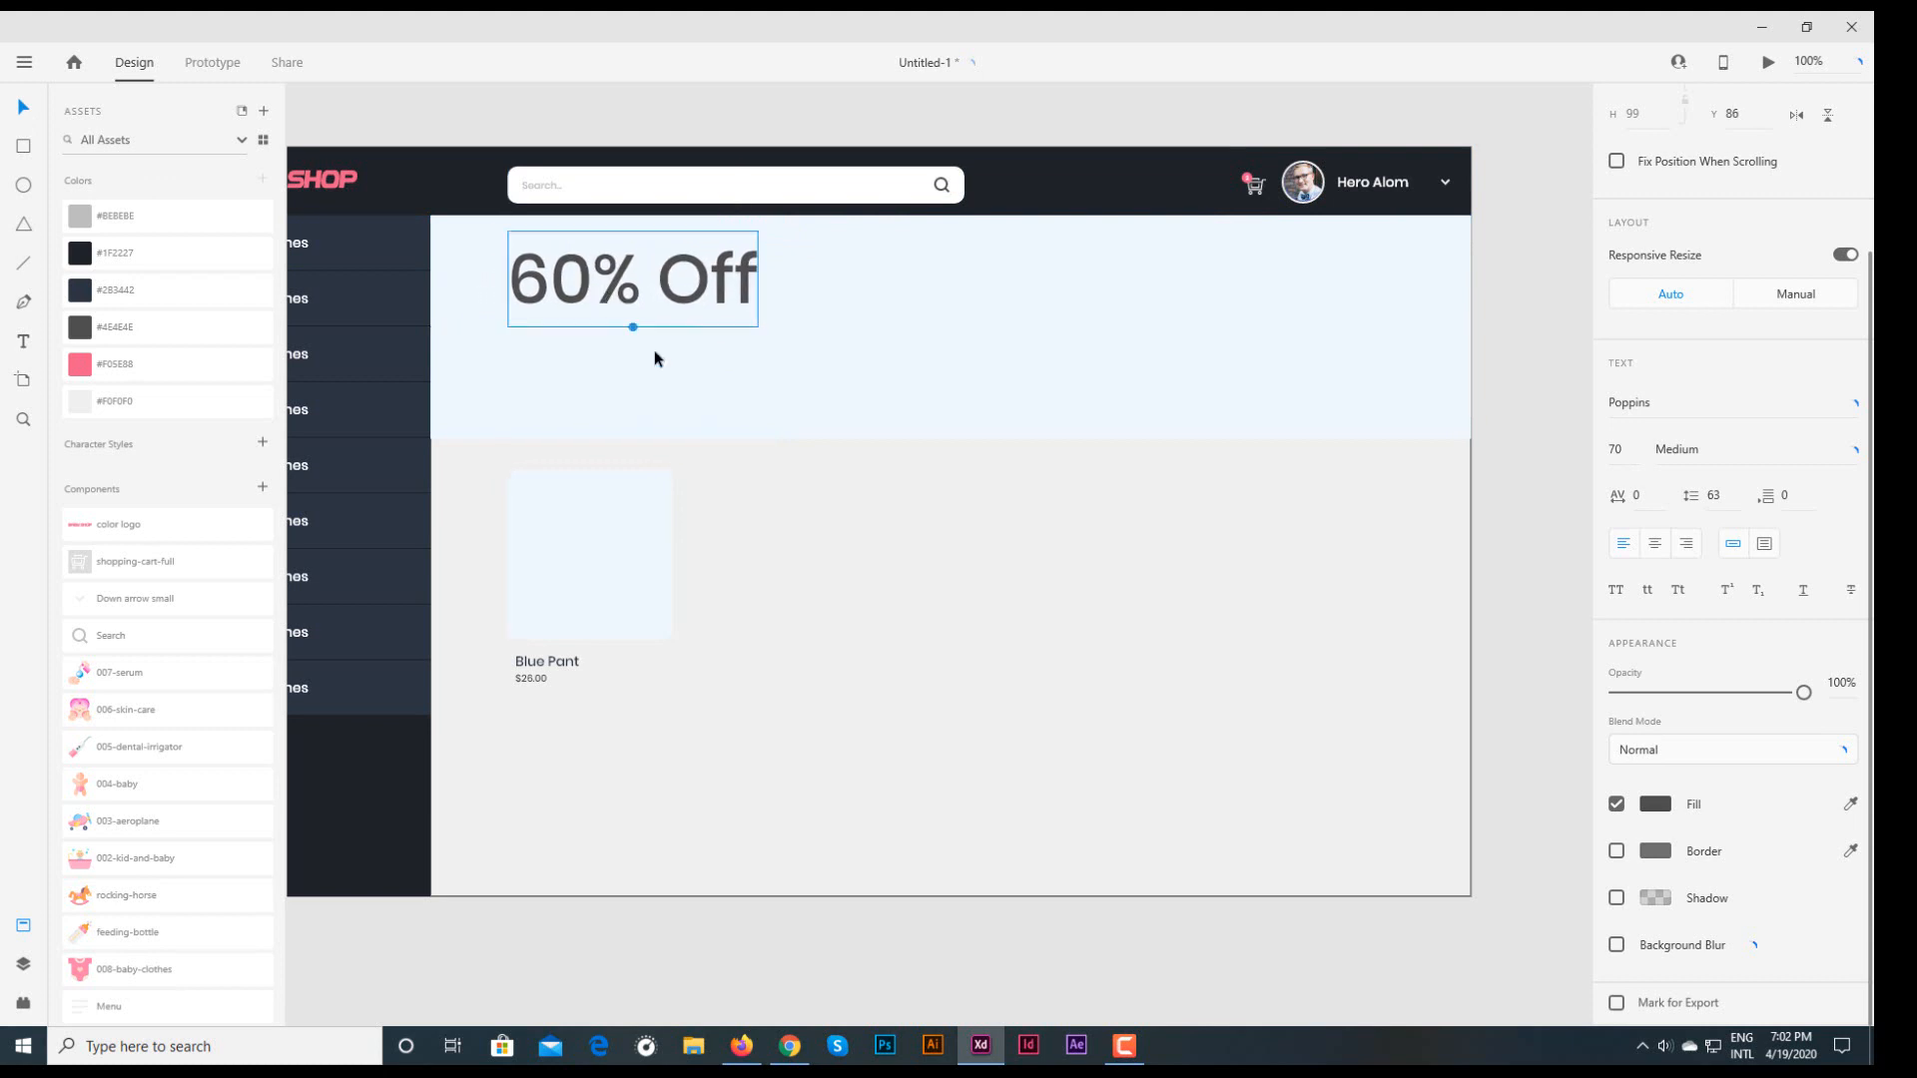
click(1655, 803)
click(1477, 903)
click(24, 109)
- Add the text "Baby Toys" below the "60% Off" heading and set its font size to 35
click(24, 342)
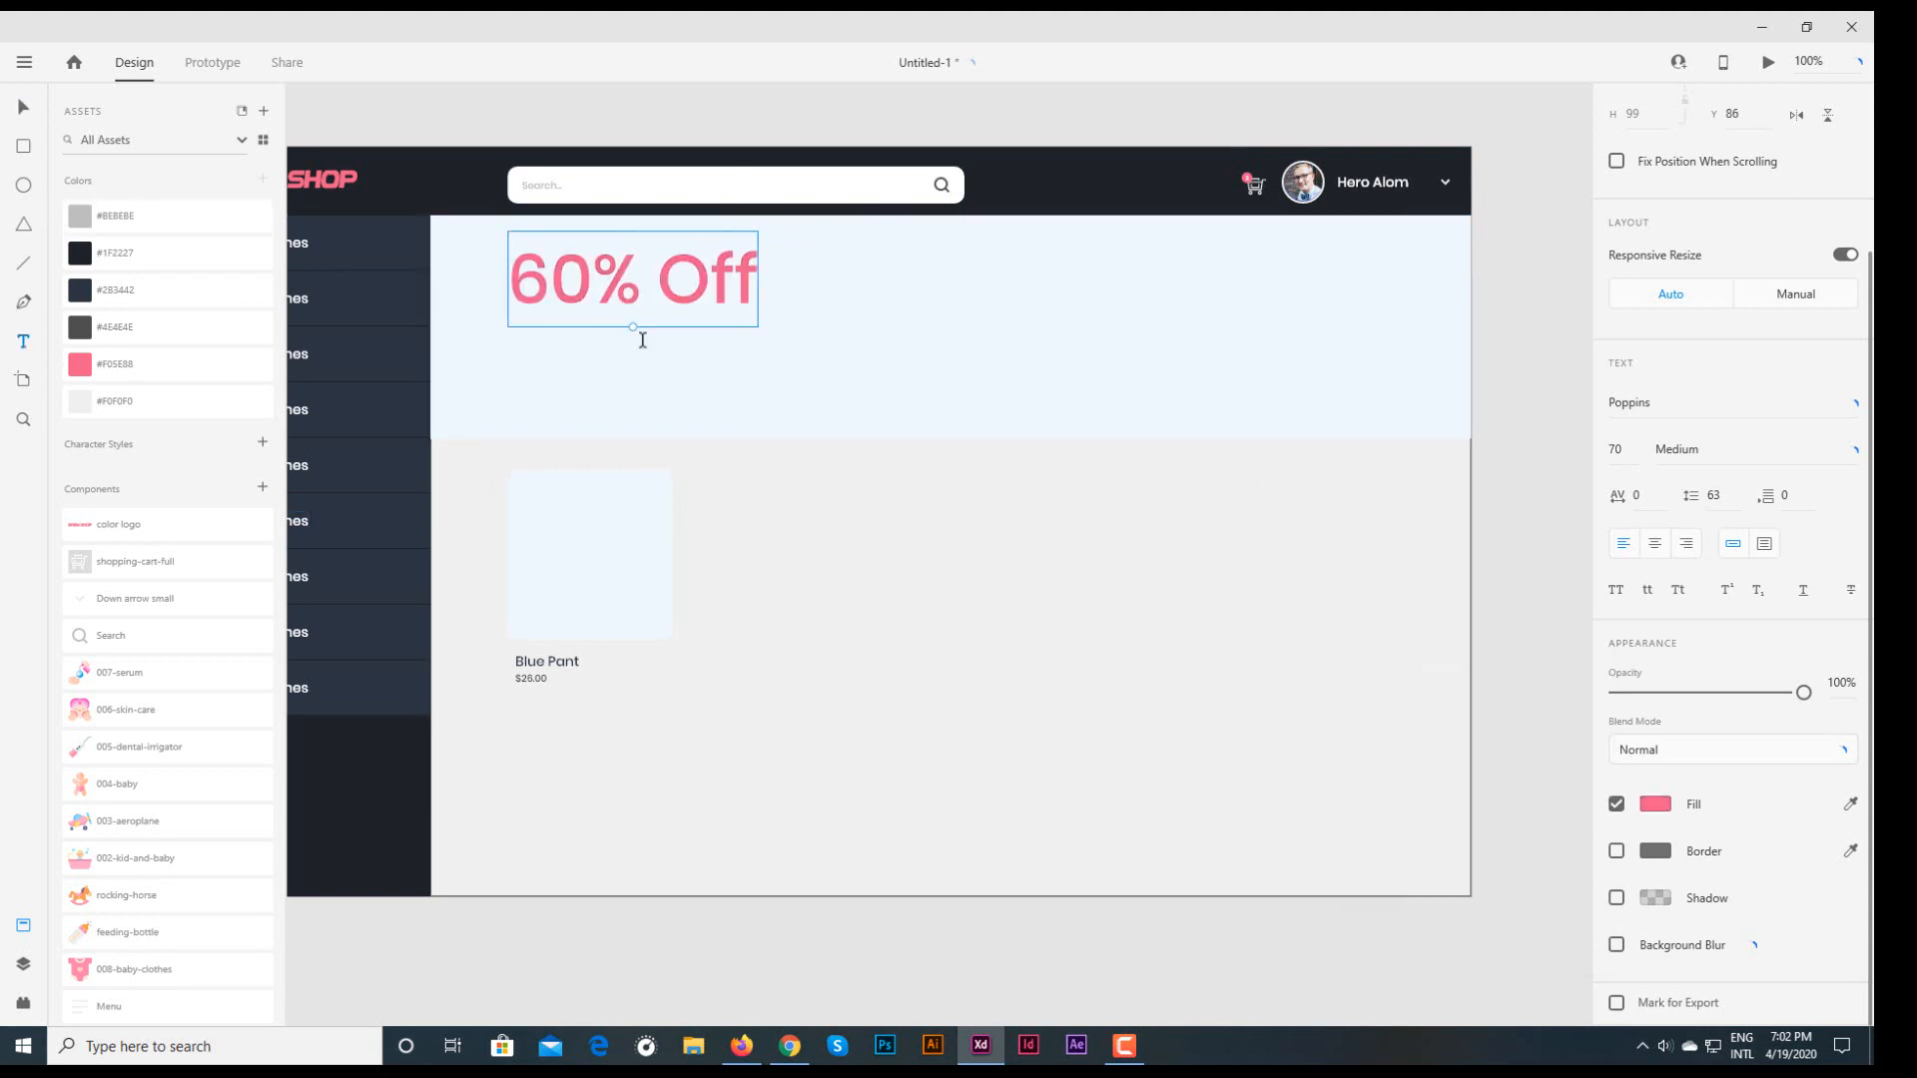
click(523, 361)
text(Baby )
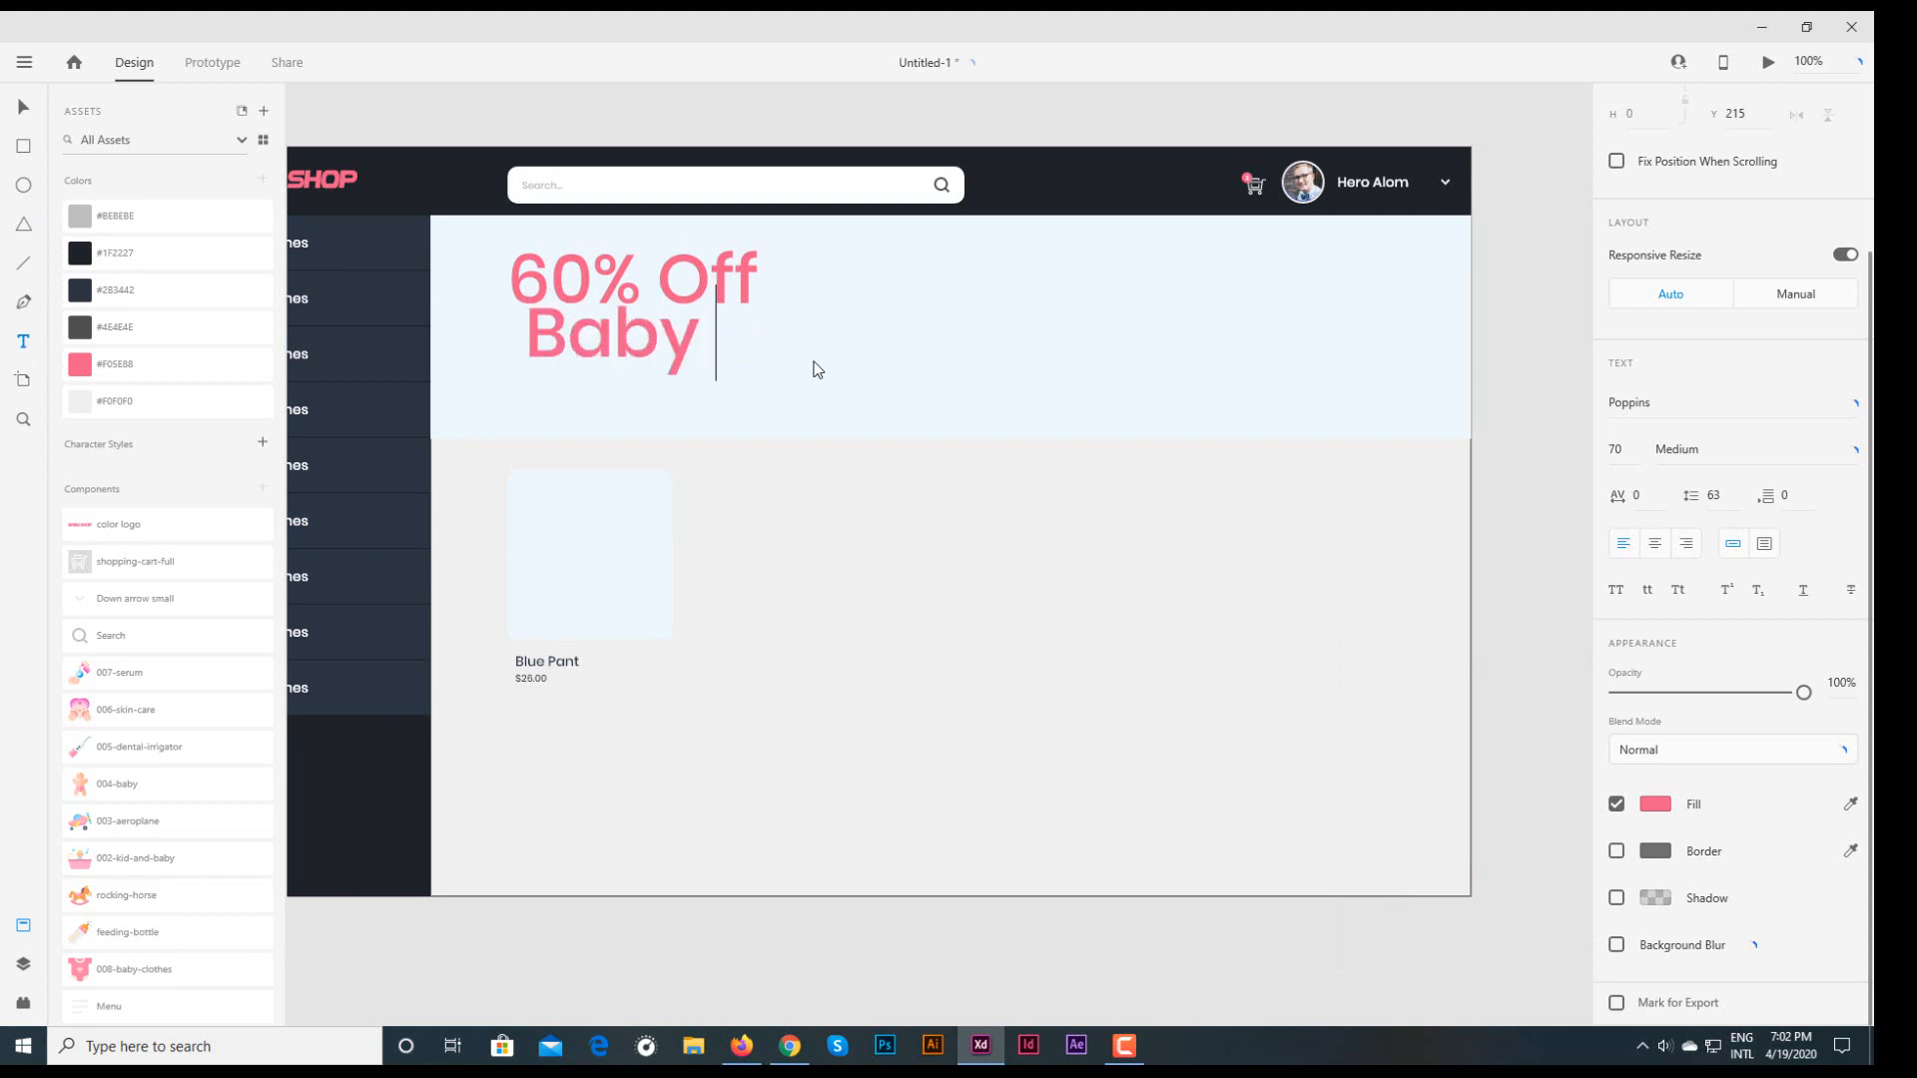
text(Toys)
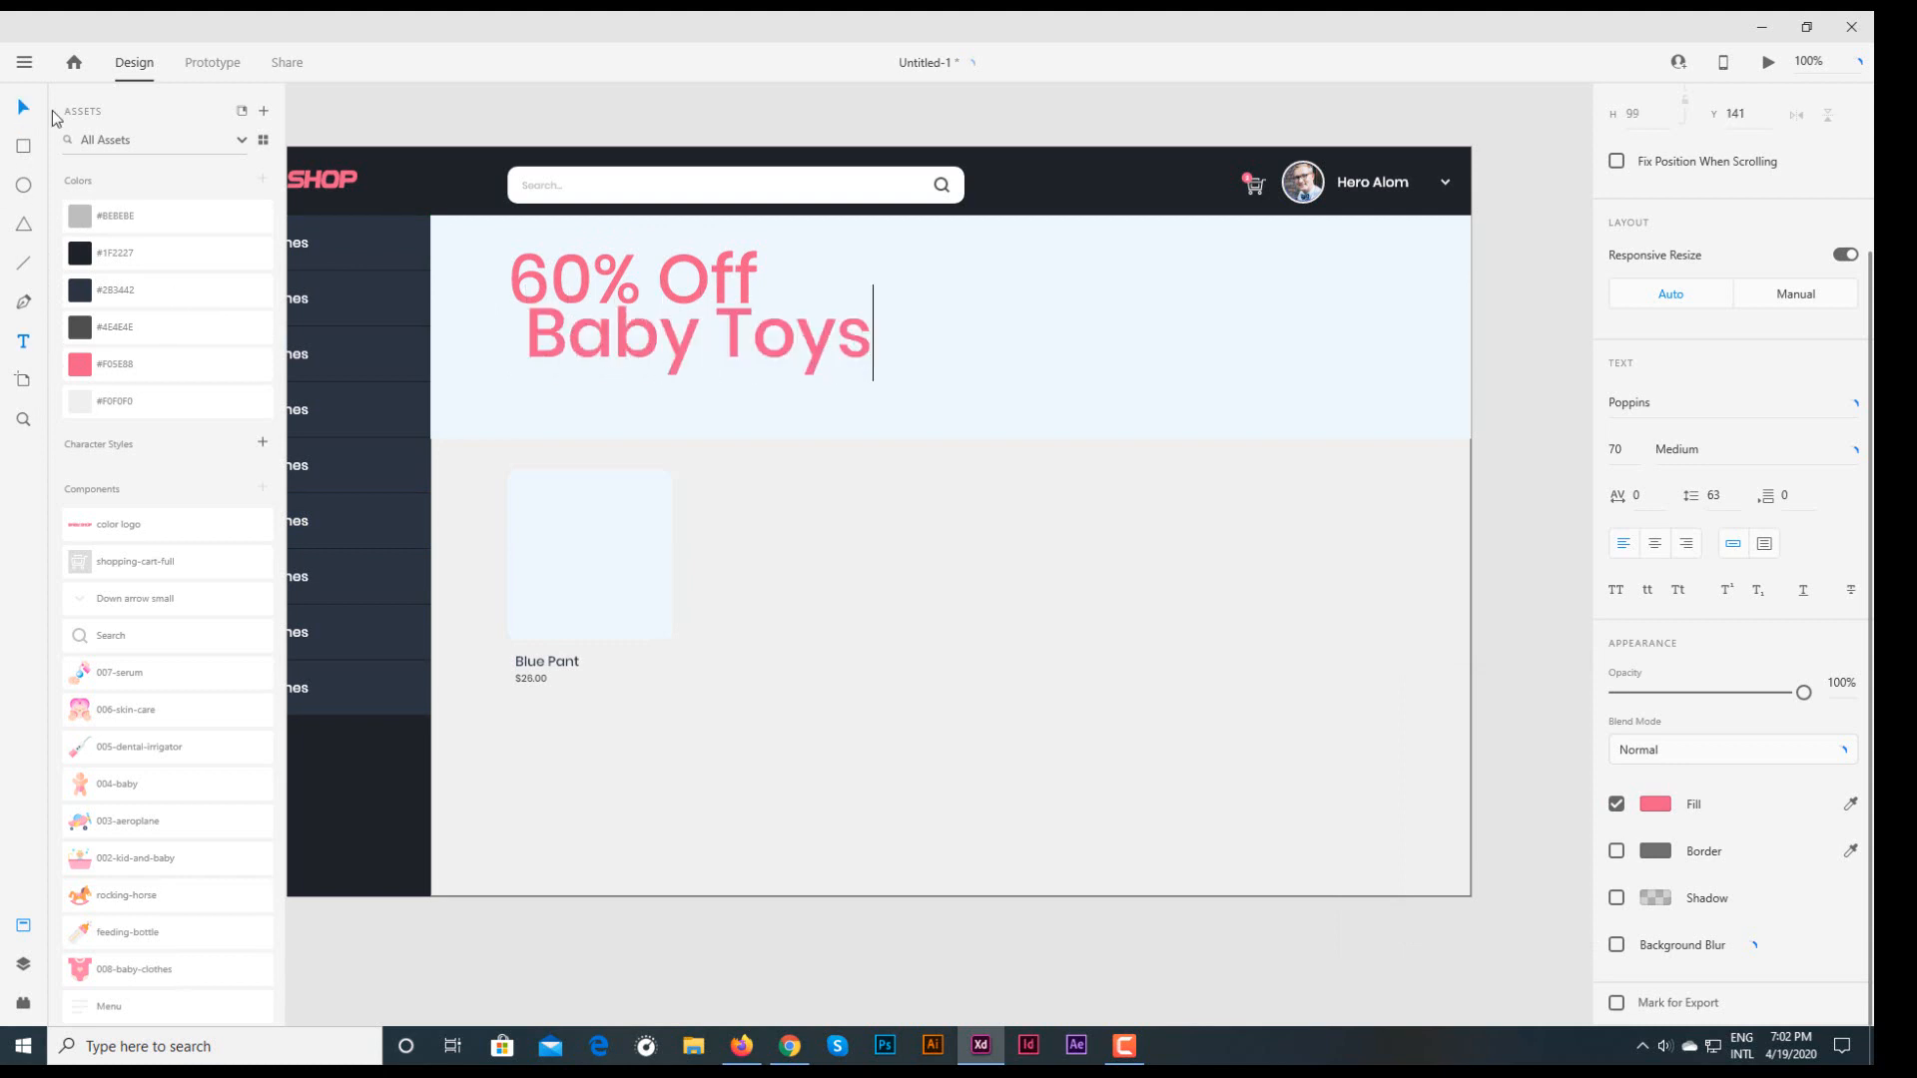
key(Escape)
click(1633, 452)
text(35)
key(Return)
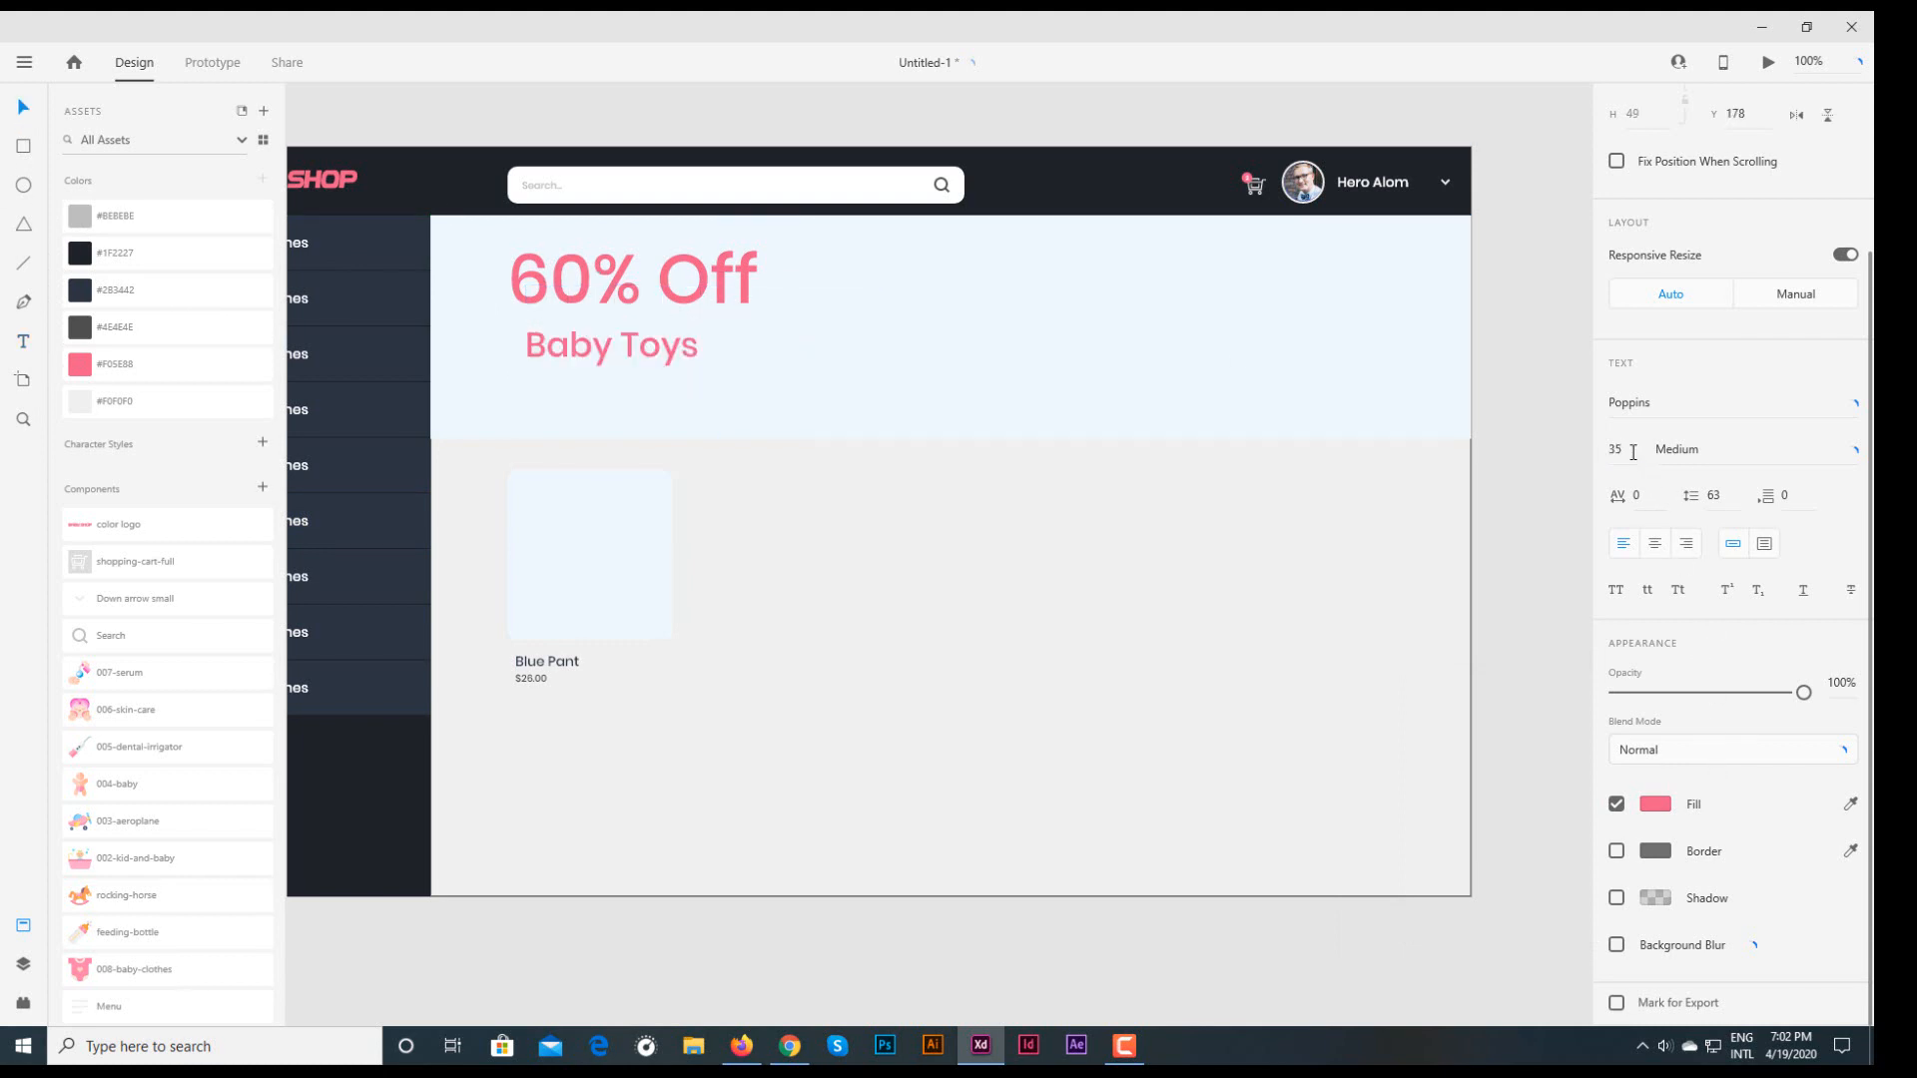
- Fill the "Baby Toys" text with #4E4E4E and align it with the left edge of the "60% Off" heading
click(1656, 806)
click(1378, 938)
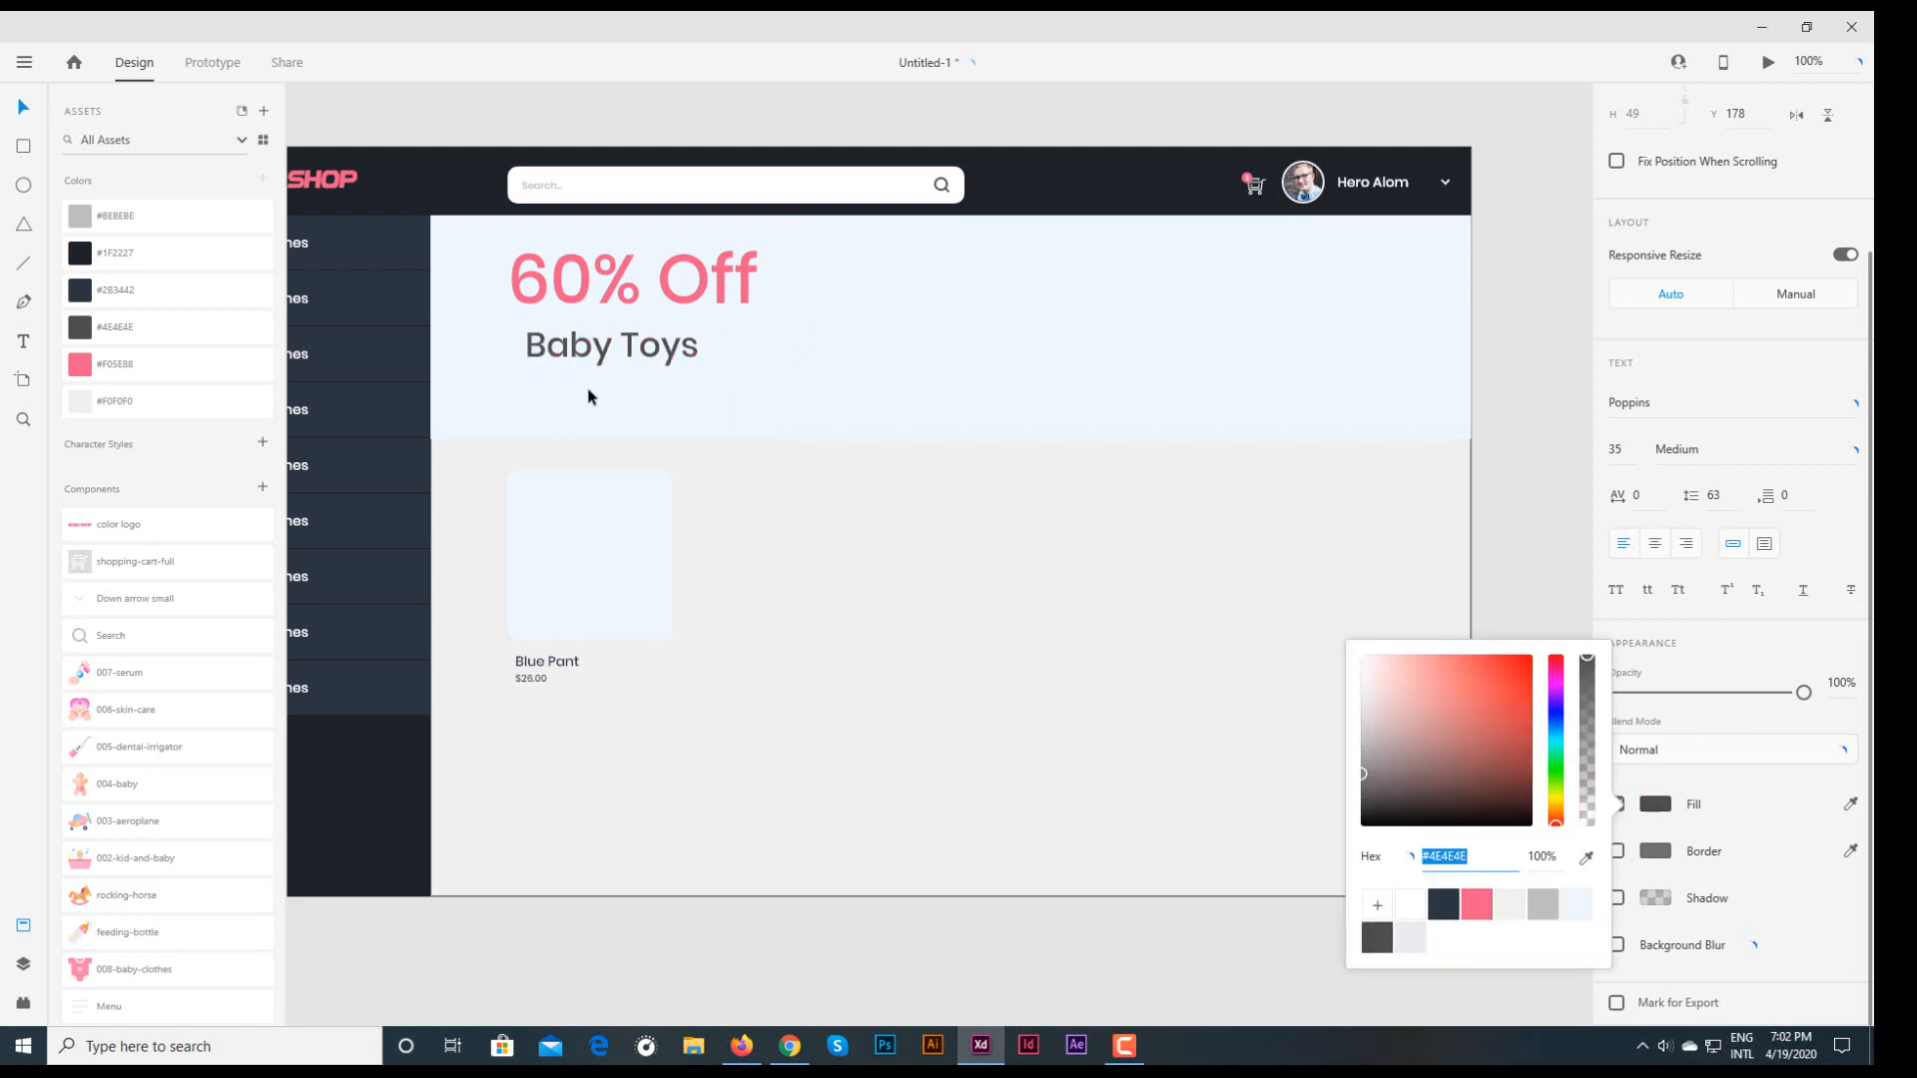
click(599, 344)
drag(599, 345, 587, 357)
- Nudge the "60% Off" heading down and slightly left to Y 94, and set its font size to 60
click(619, 289)
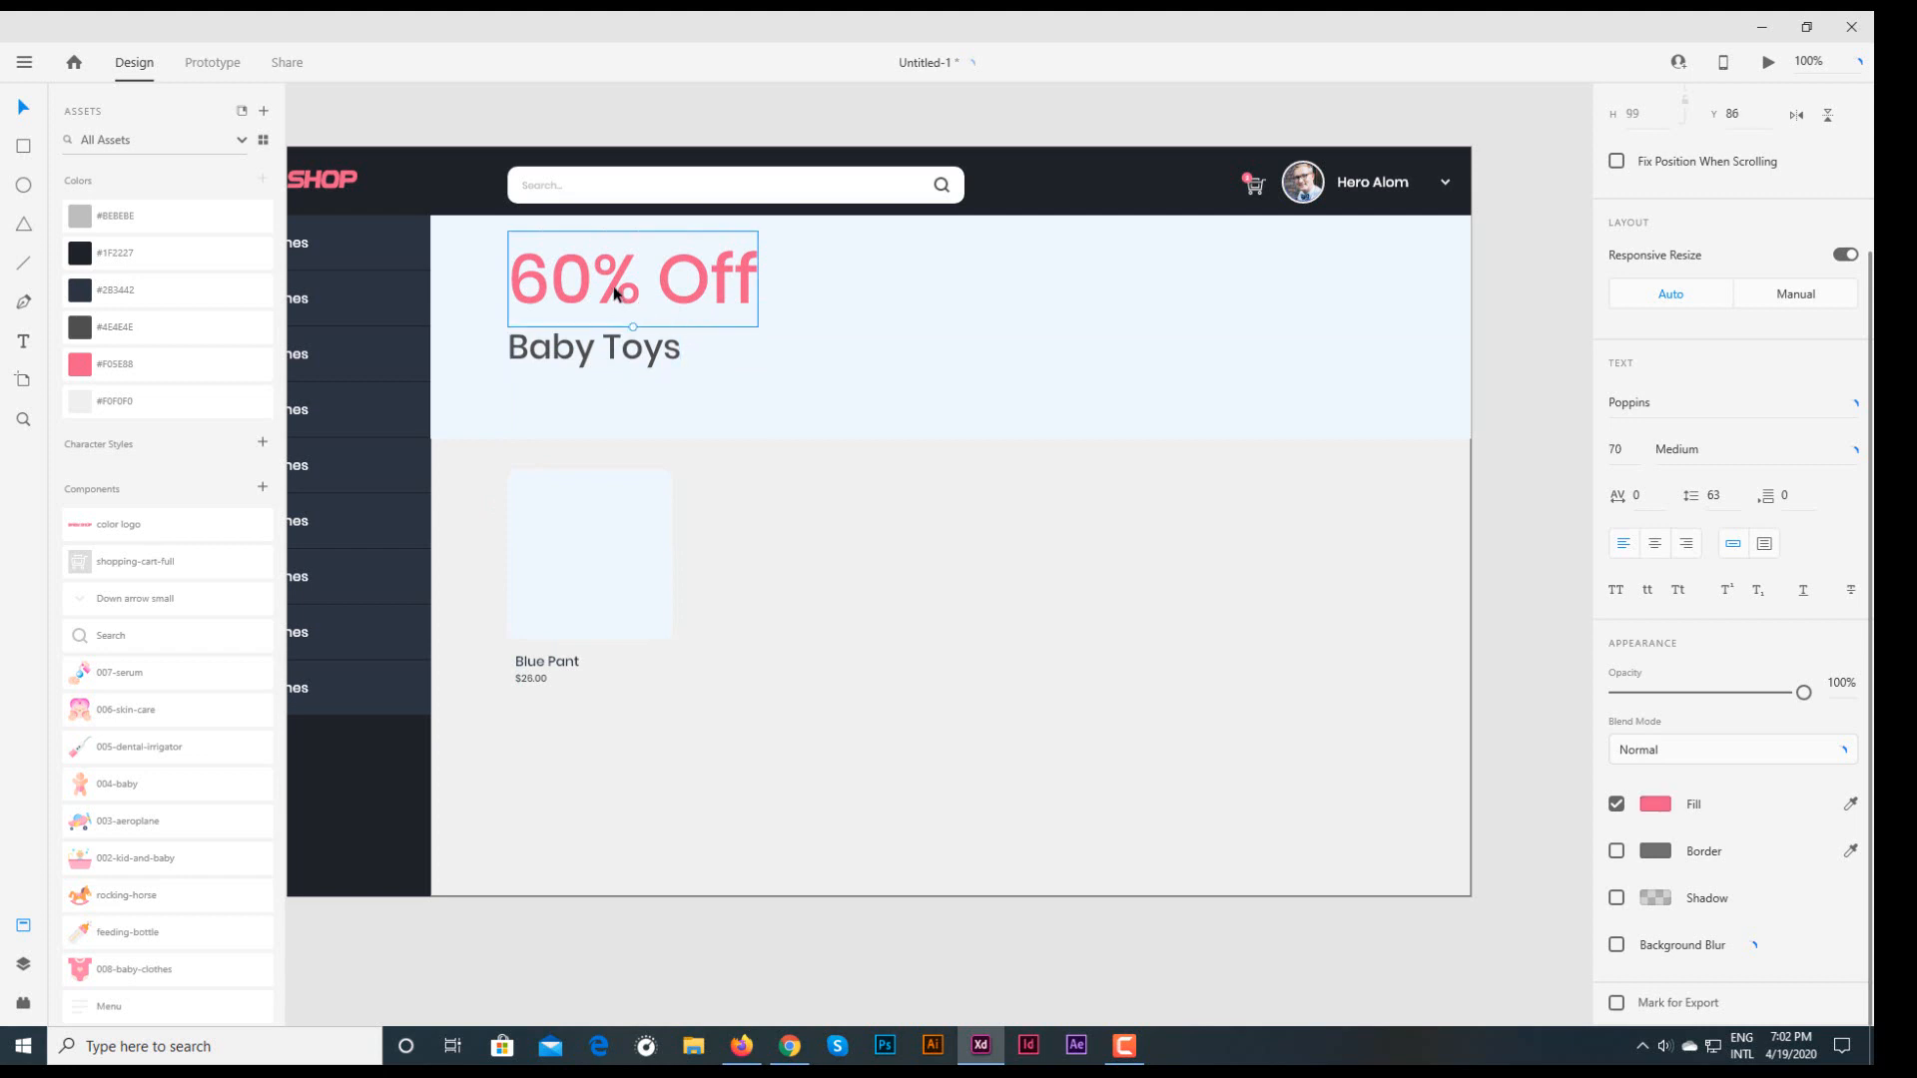
drag(620, 290, 611, 301)
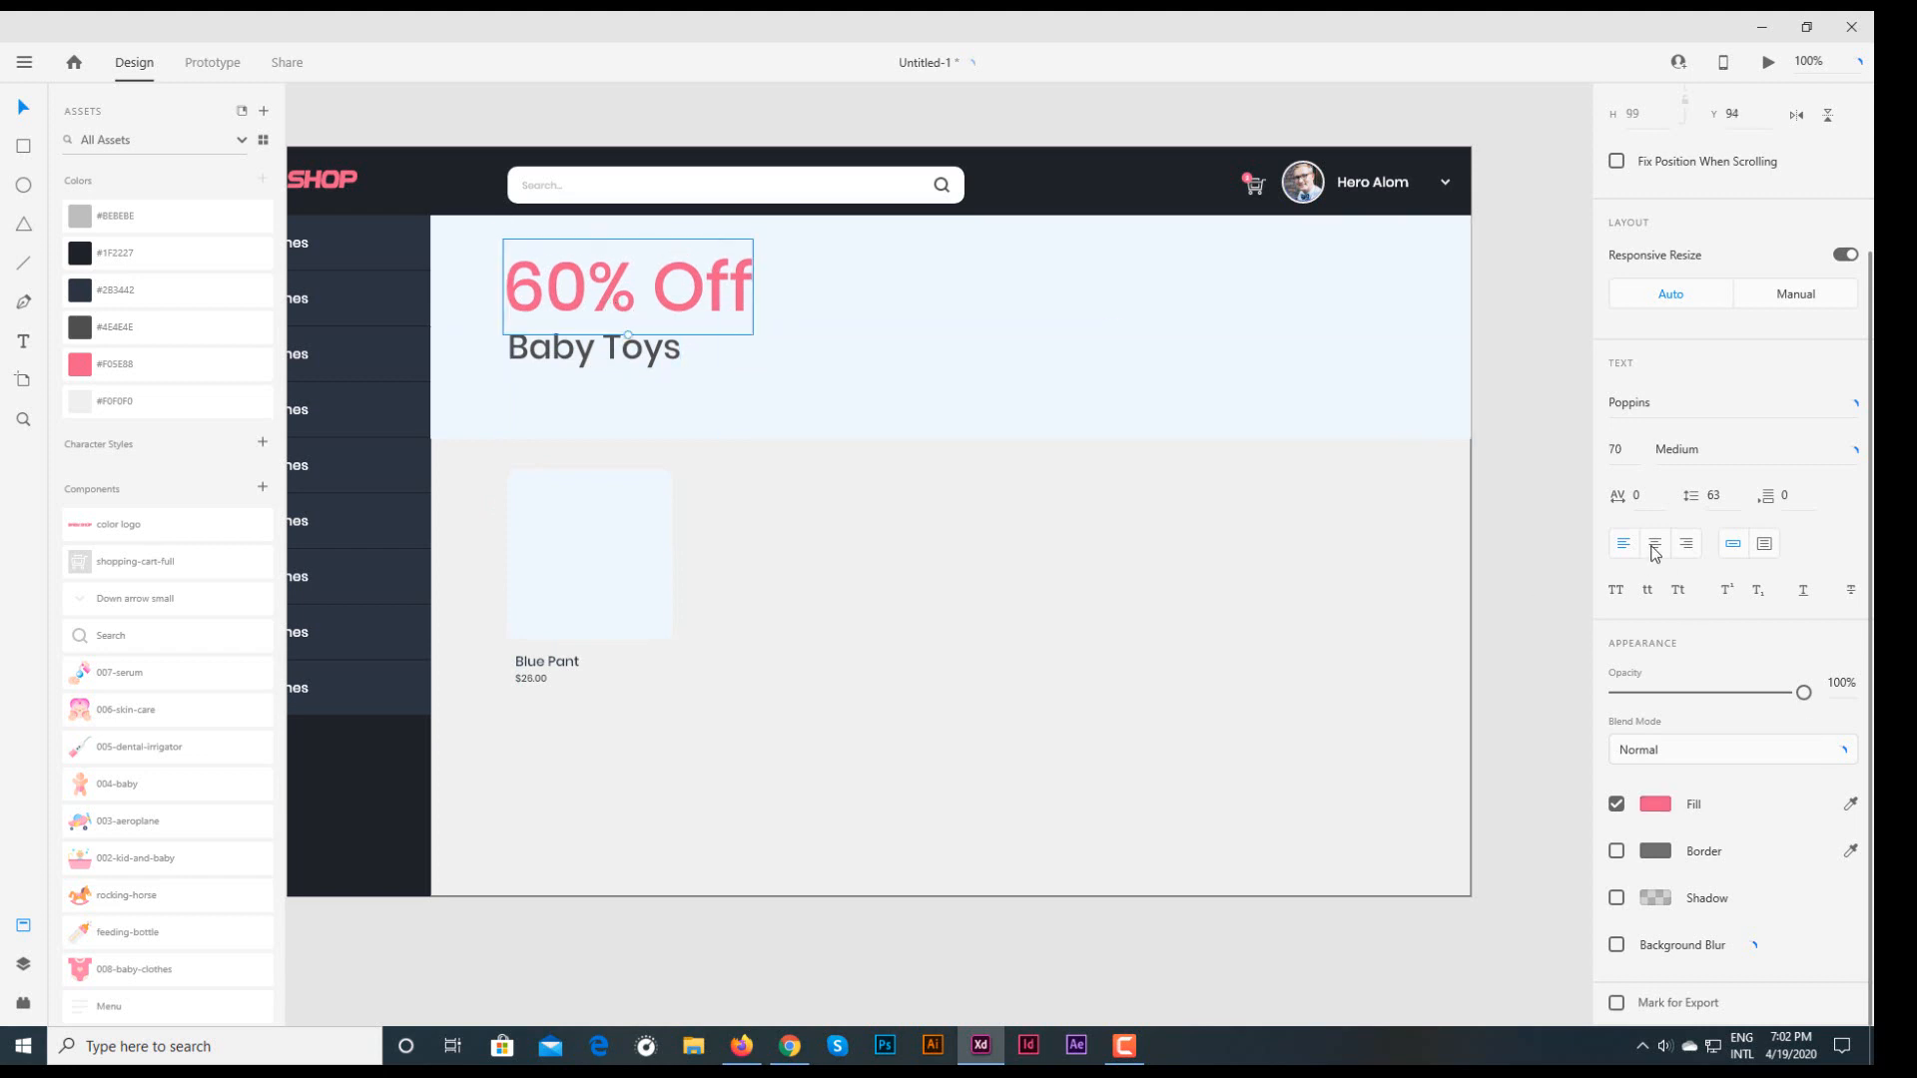
click(1633, 458)
text(60)
key(Return)
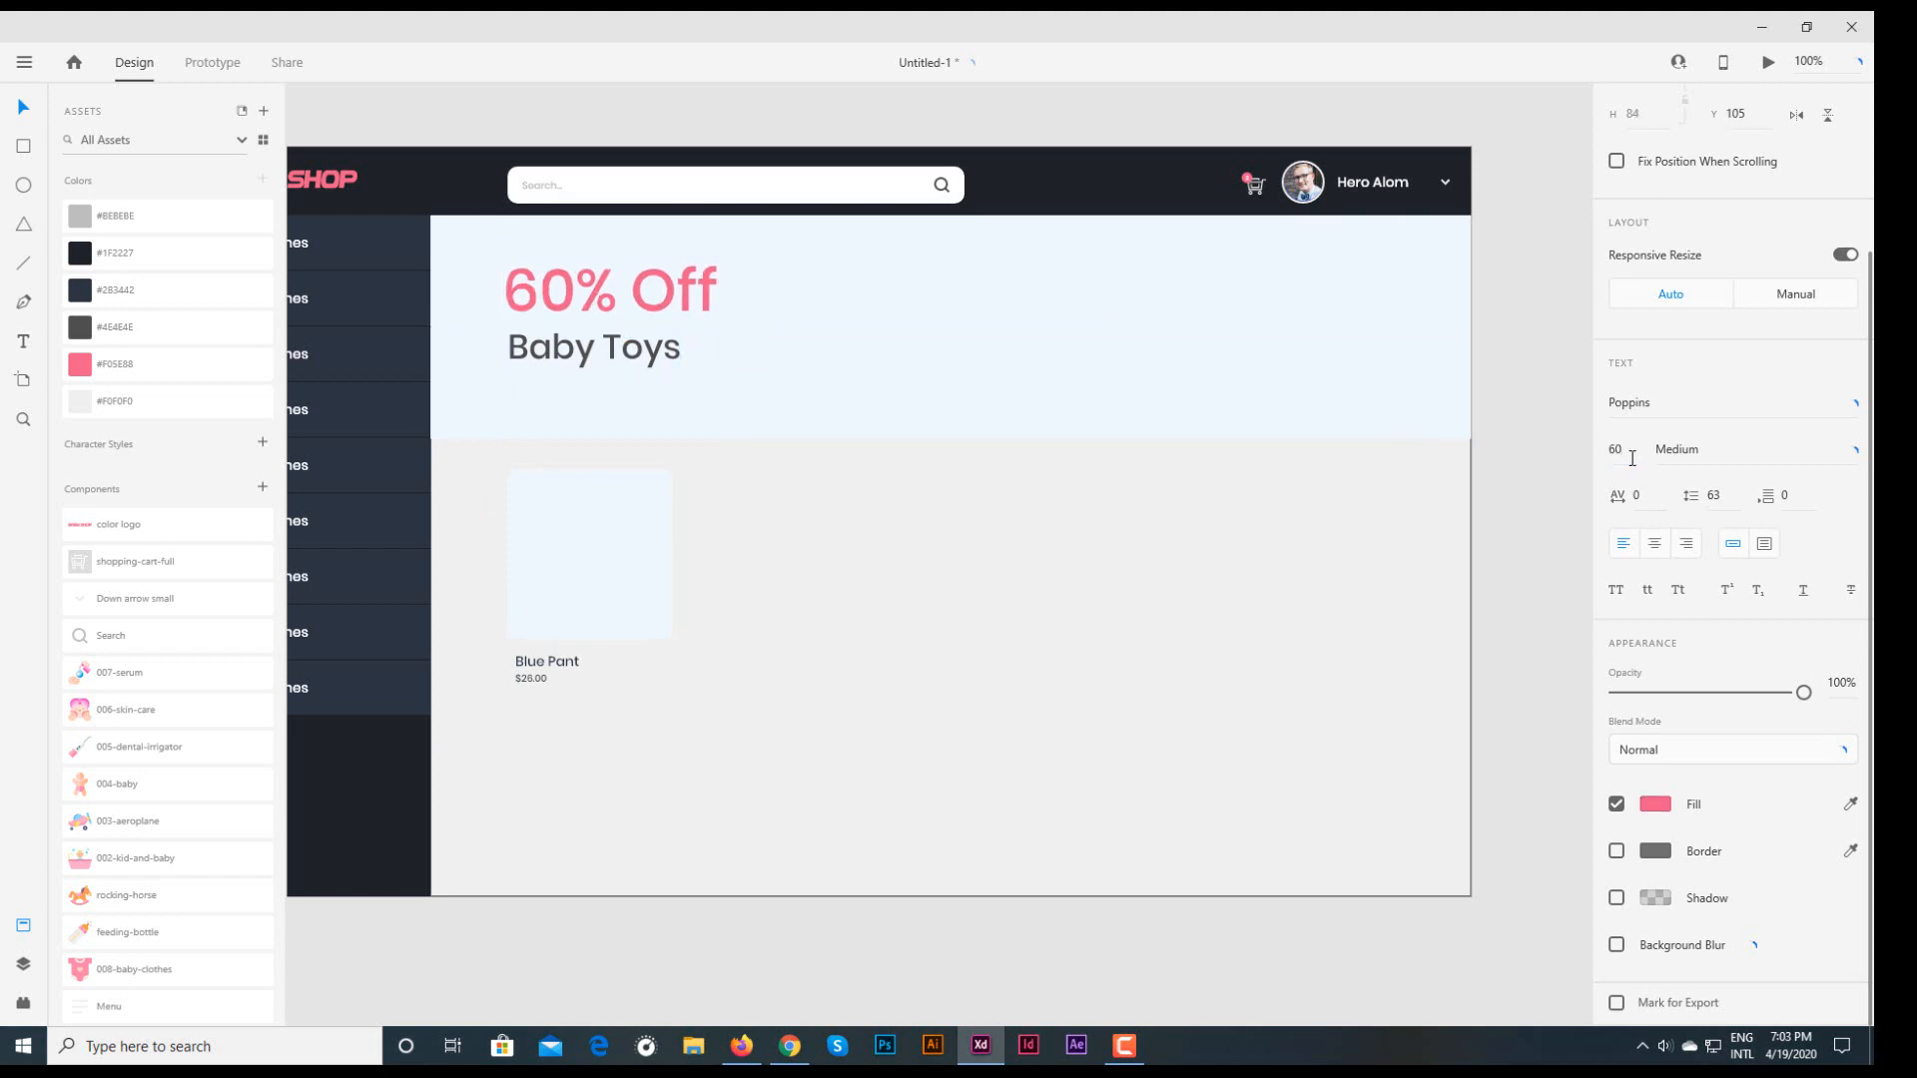
- Move the "60% Off" and "Baby Toys" texts up together in the banner to Y 94
drag(654, 356, 641, 314)
shift+click(651, 311)
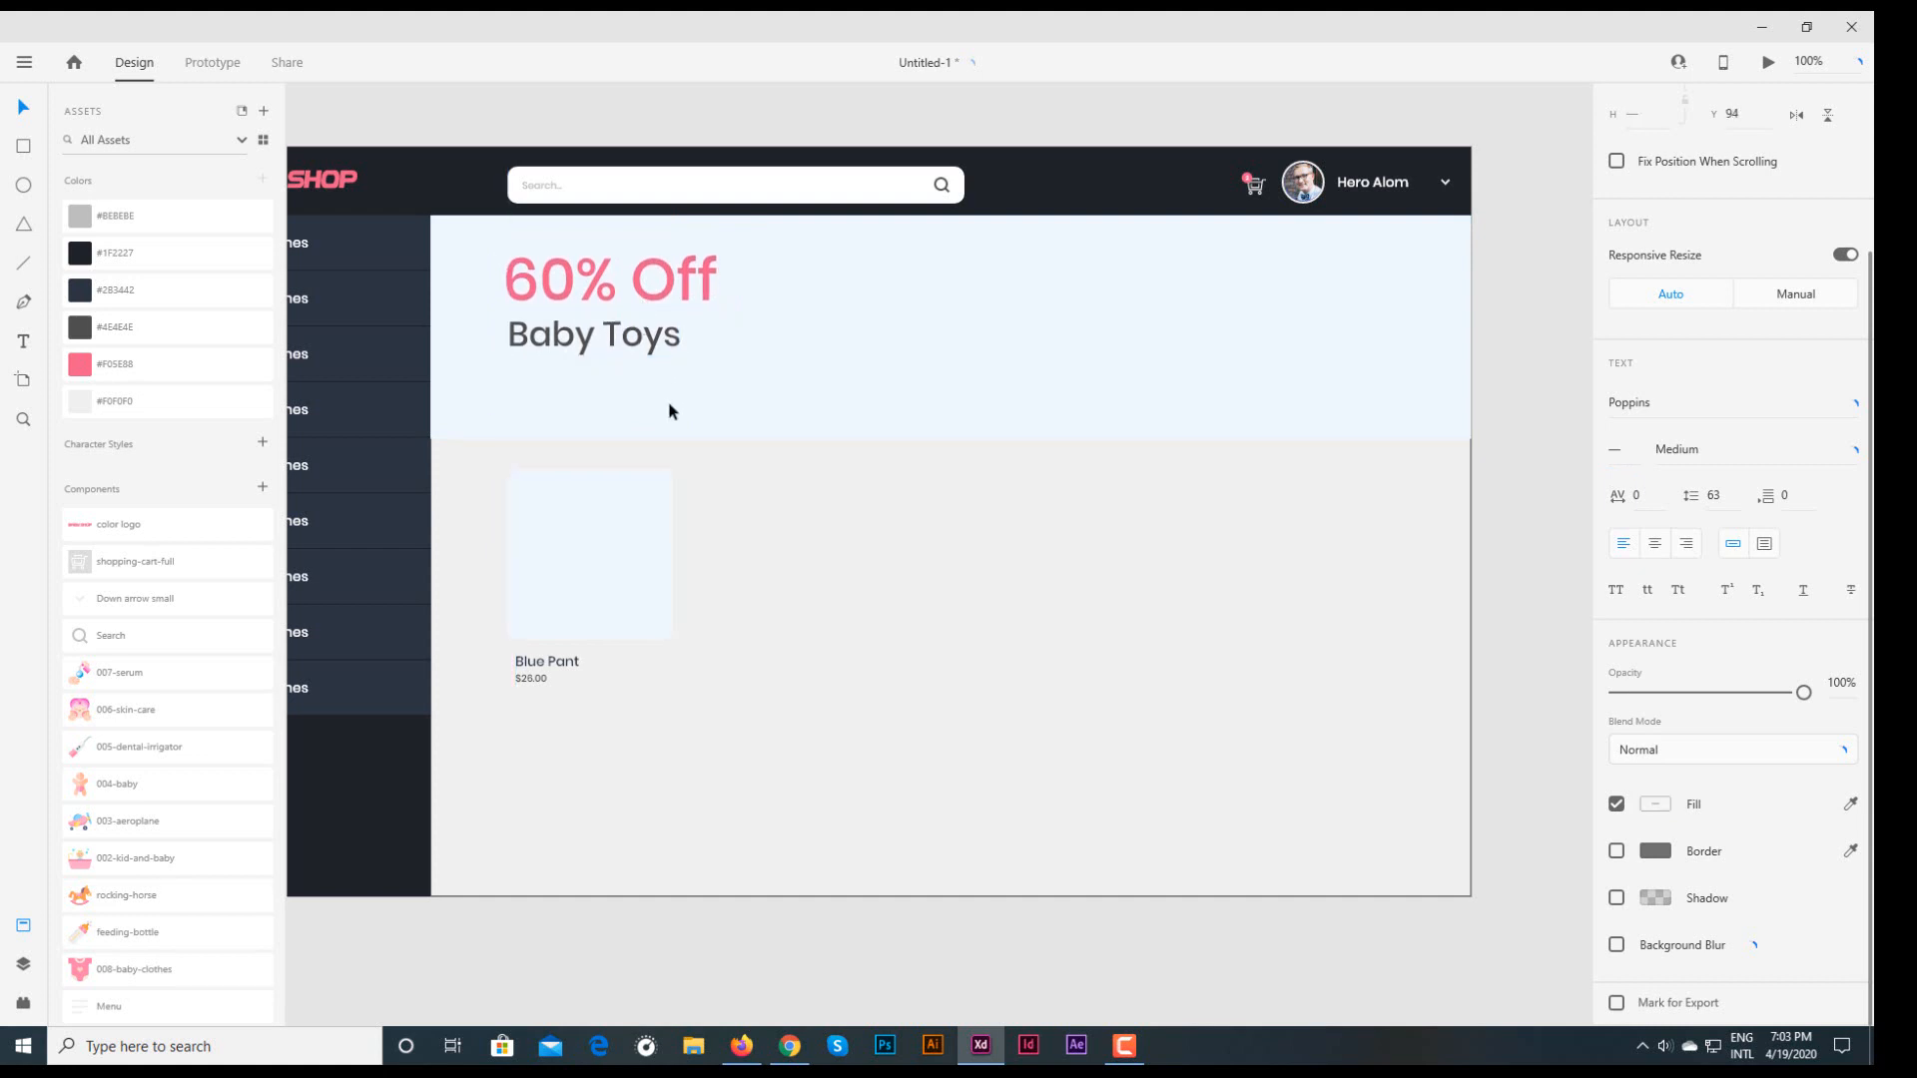
click(668, 410)
- Draw a 50 by 5 rounded bar below "Baby Toys" at X 379, Y 254, without a border and filled with pink
key(r)
drag(509, 396, 559, 407)
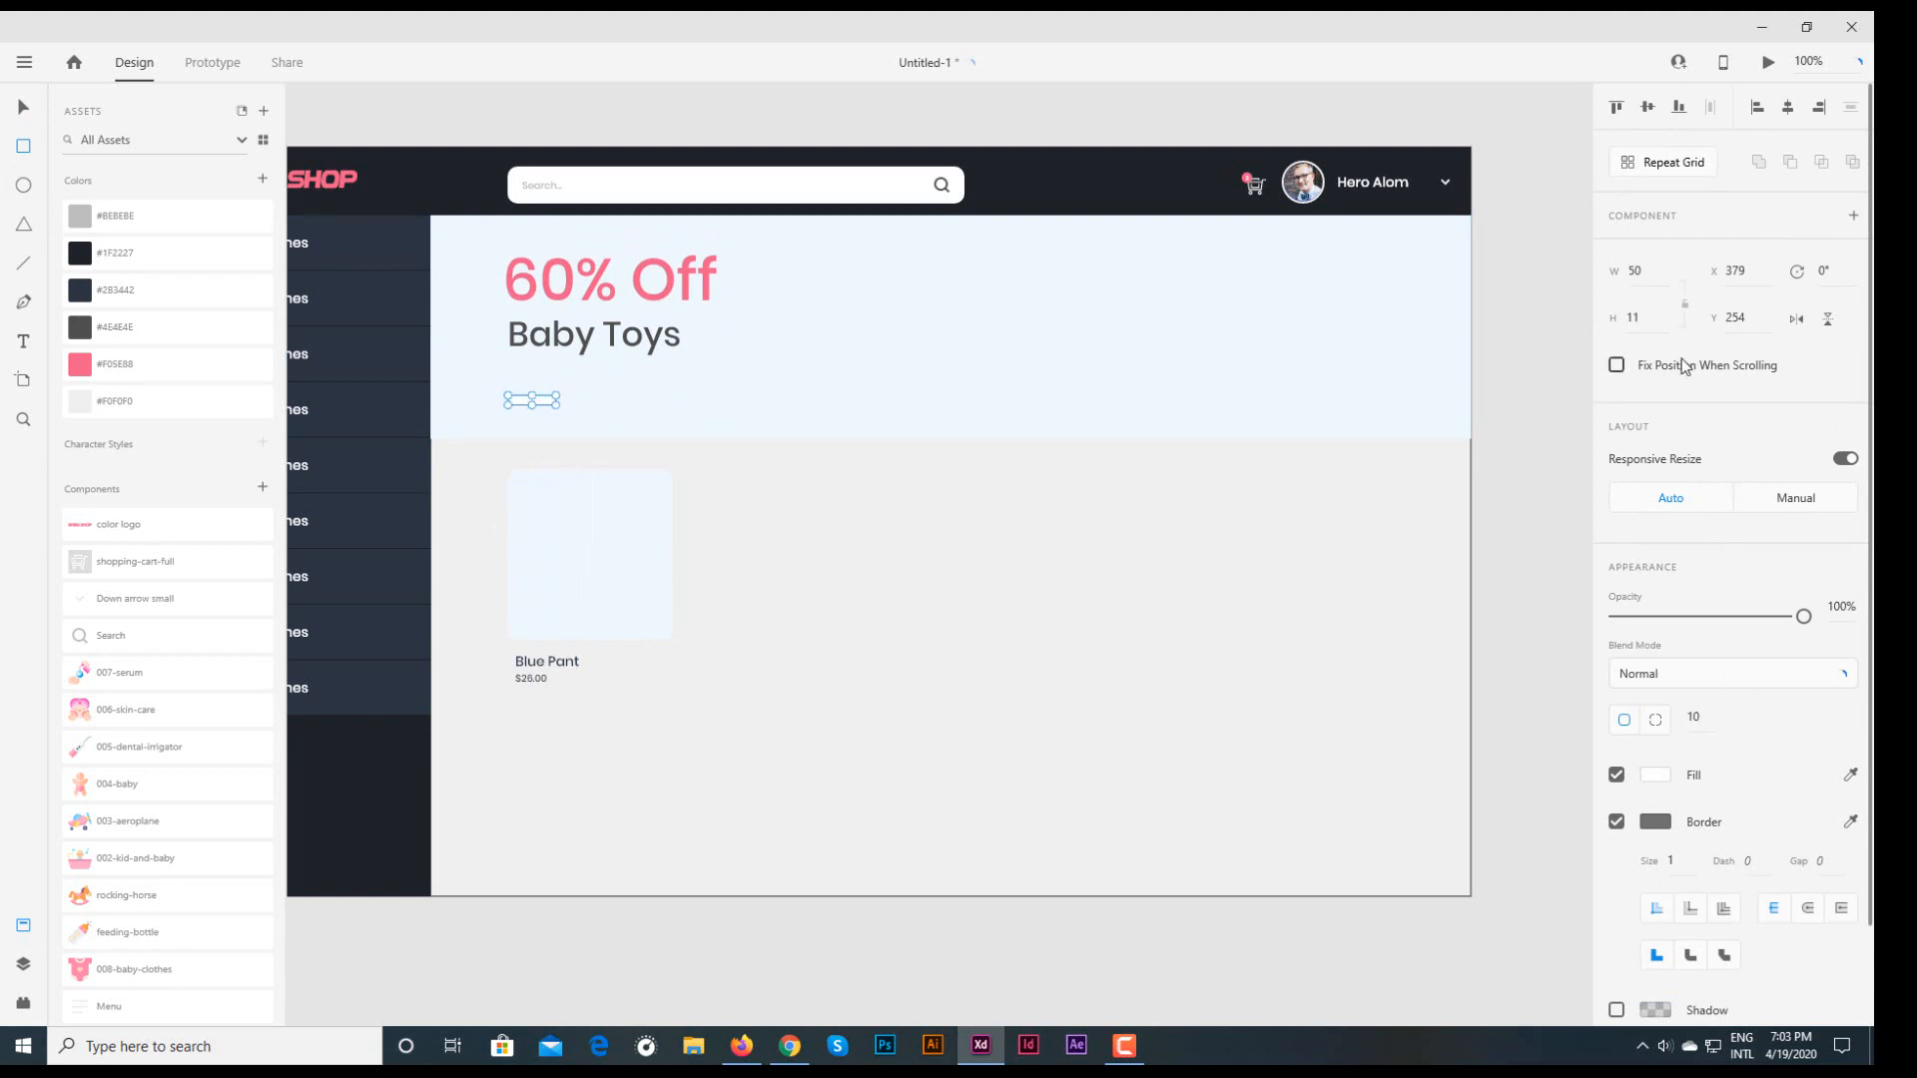
text(5)
click(1616, 821)
click(1655, 775)
click(1484, 888)
click(22, 106)
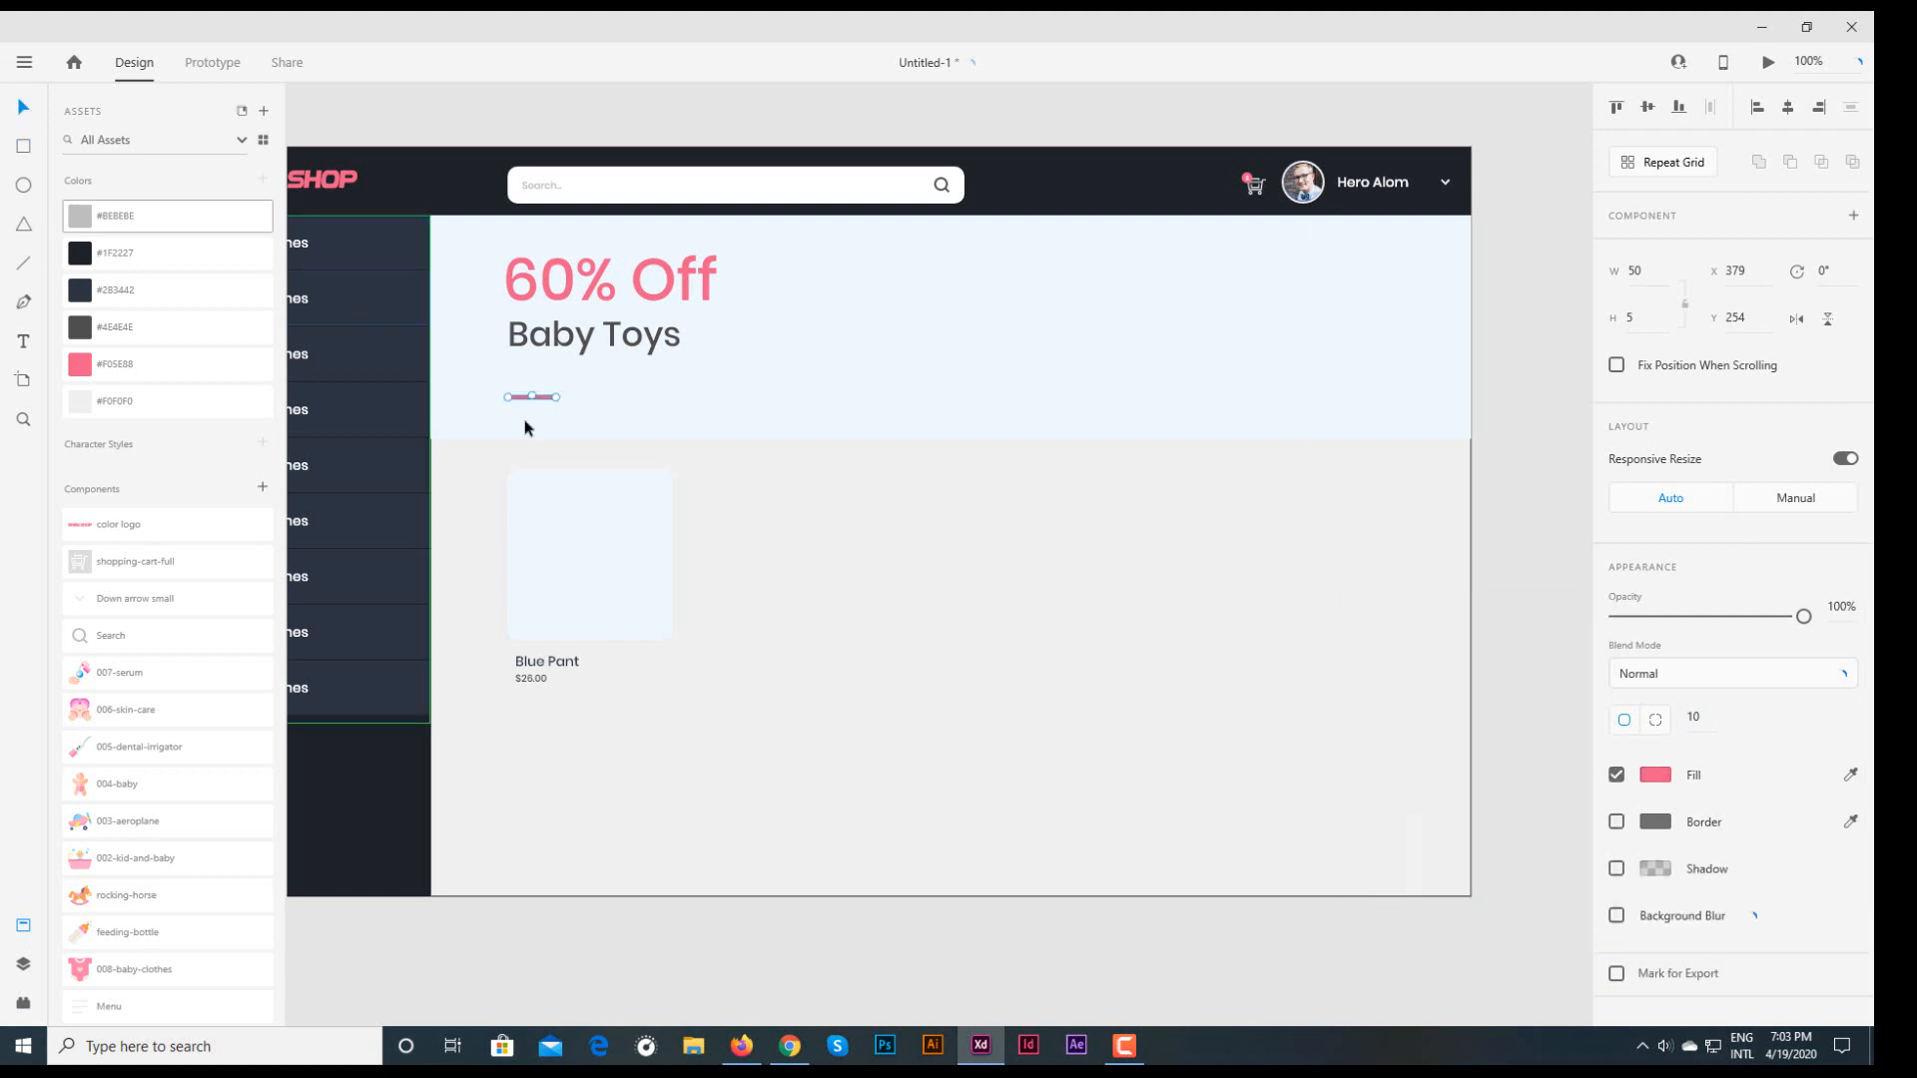
- Repeat the pink bar horizontally as a closely spaced grid 176 wide, placed at X 372, Y 252
click(1674, 166)
drag(559, 398, 697, 397)
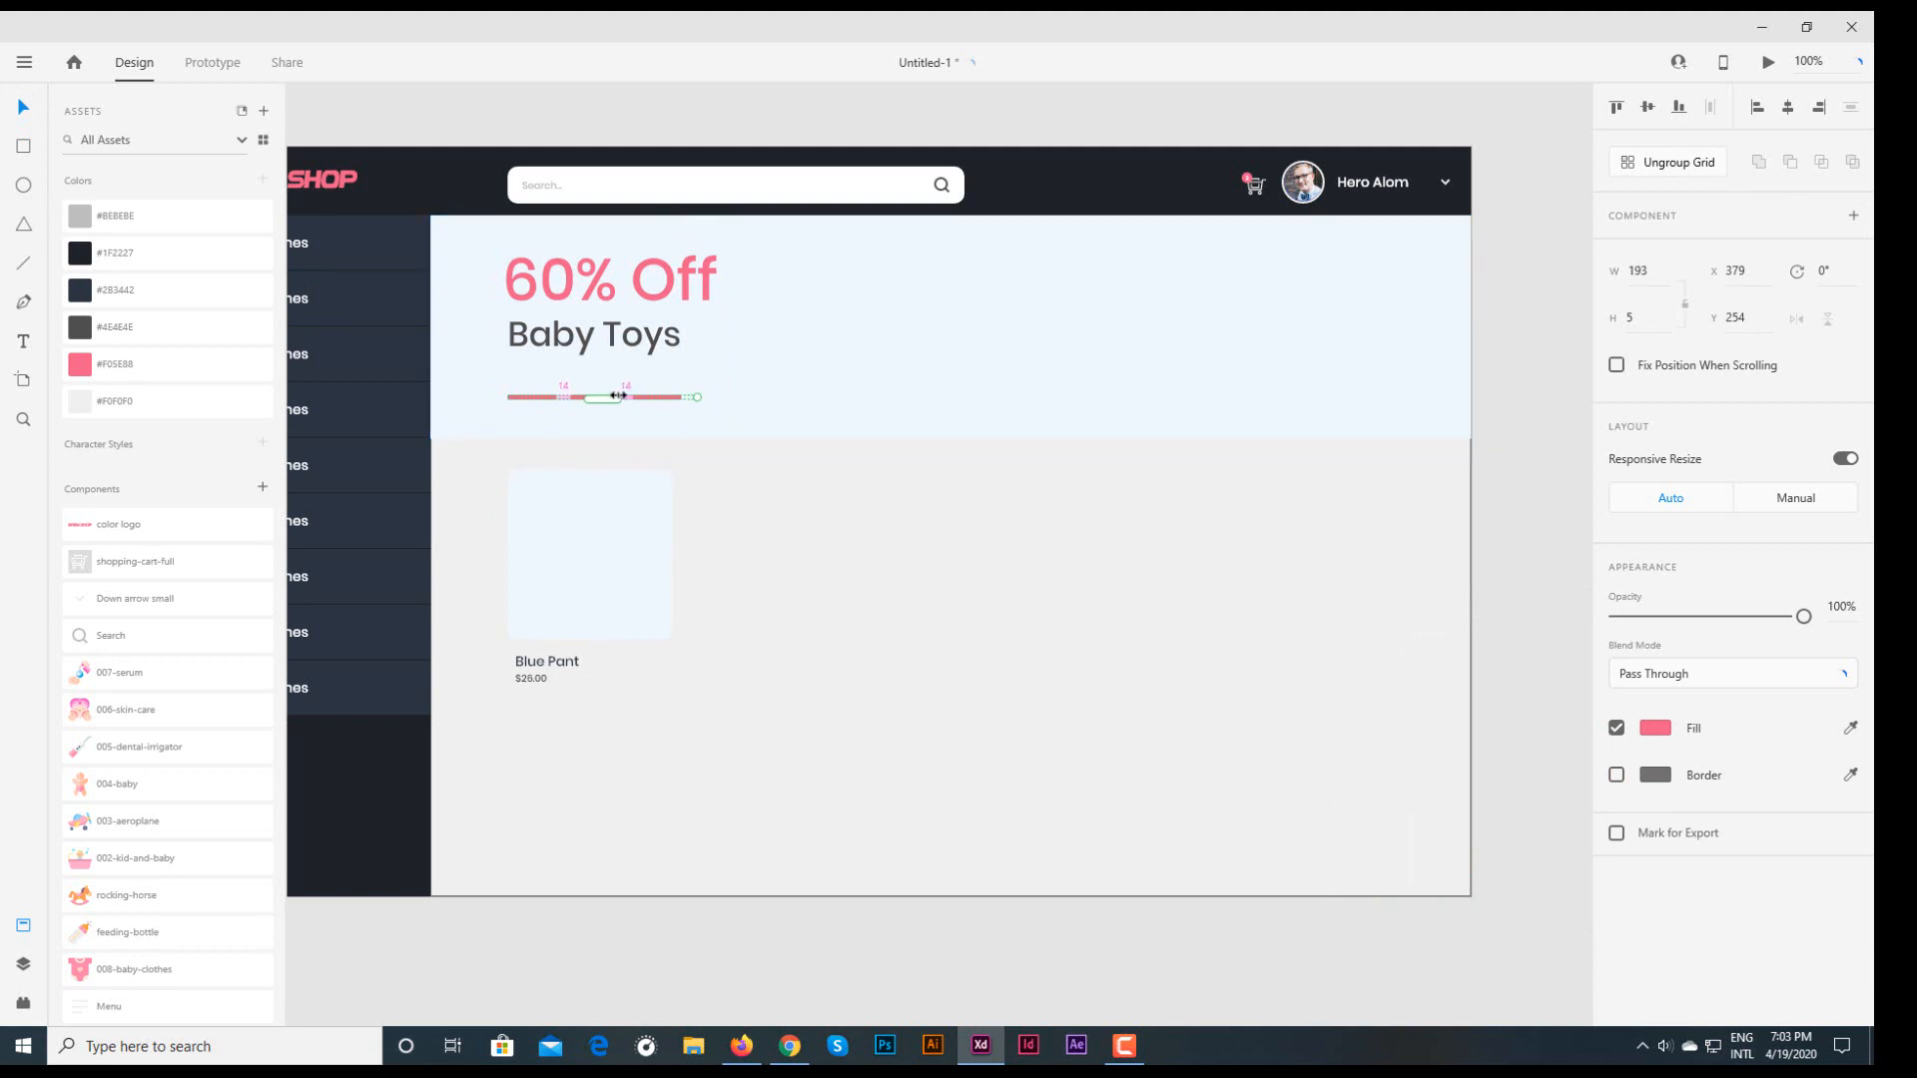
click(745, 518)
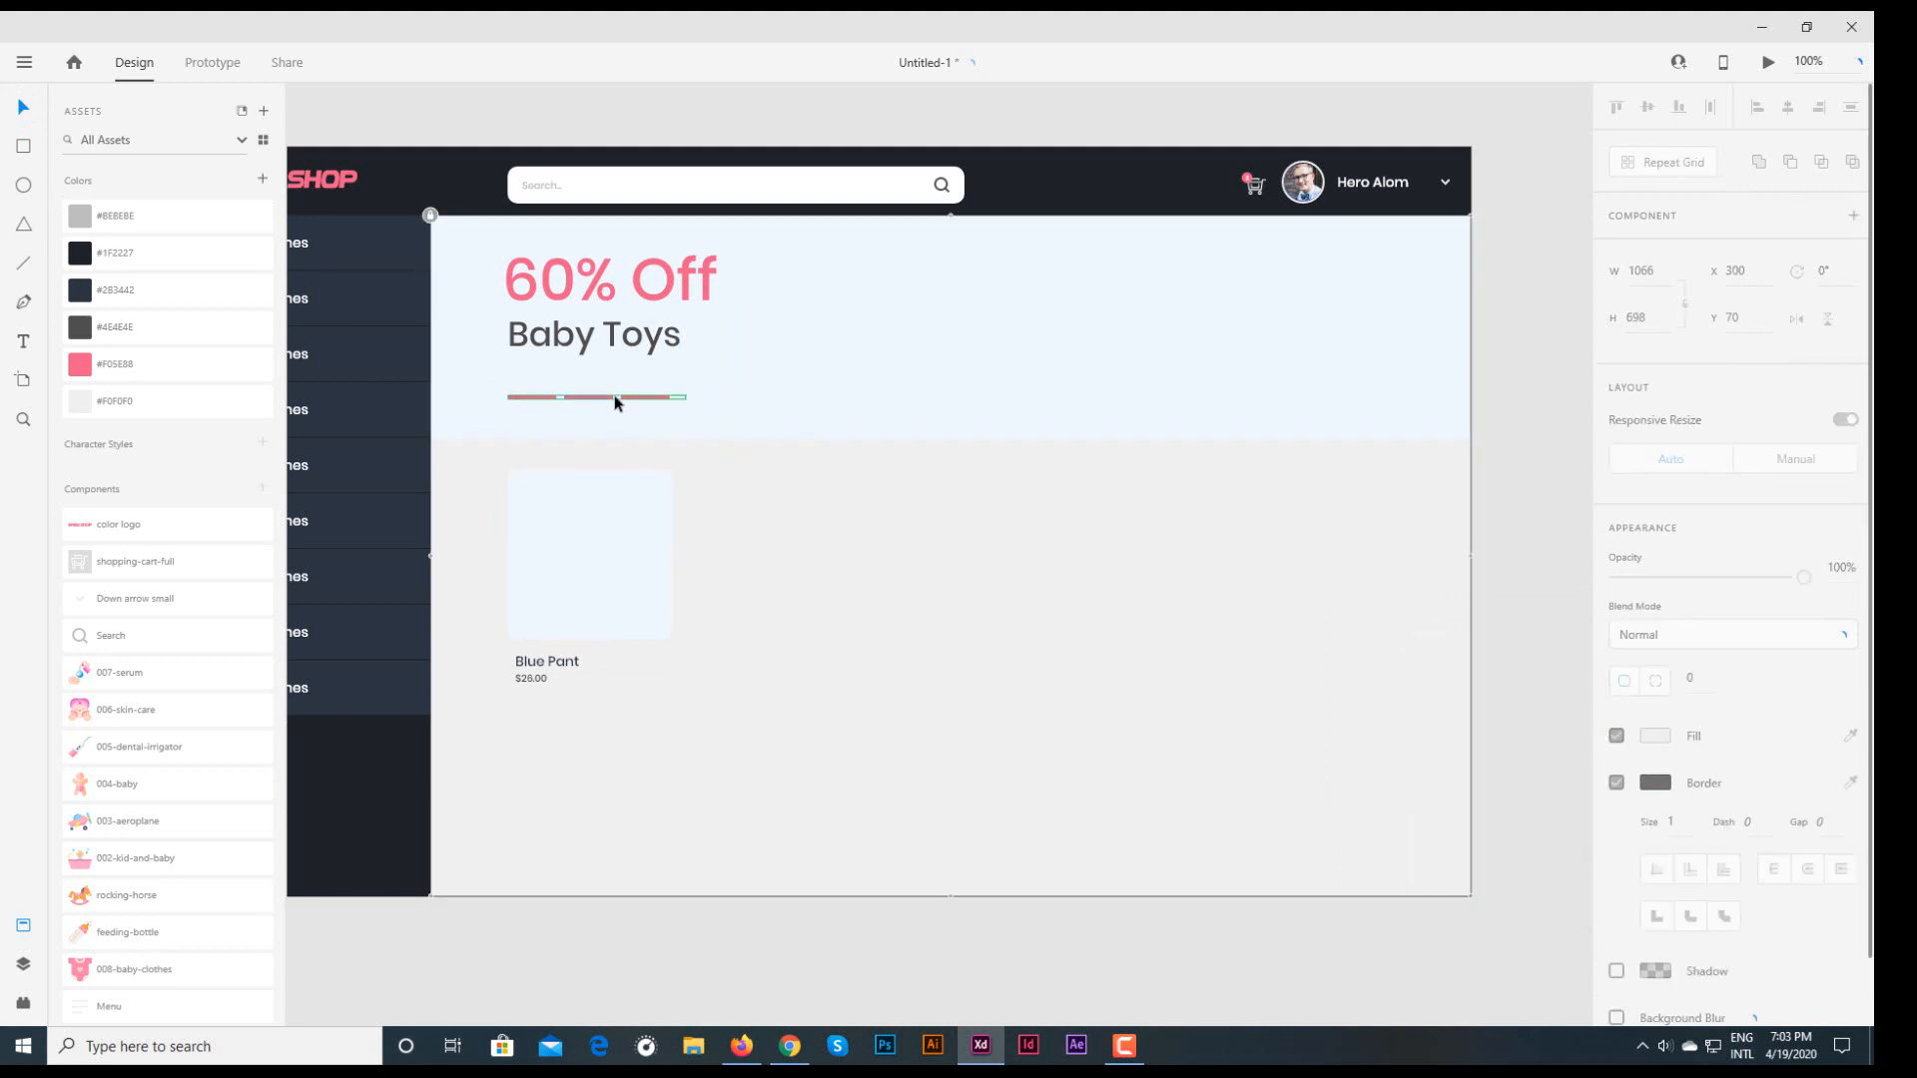
drag(616, 398, 611, 402)
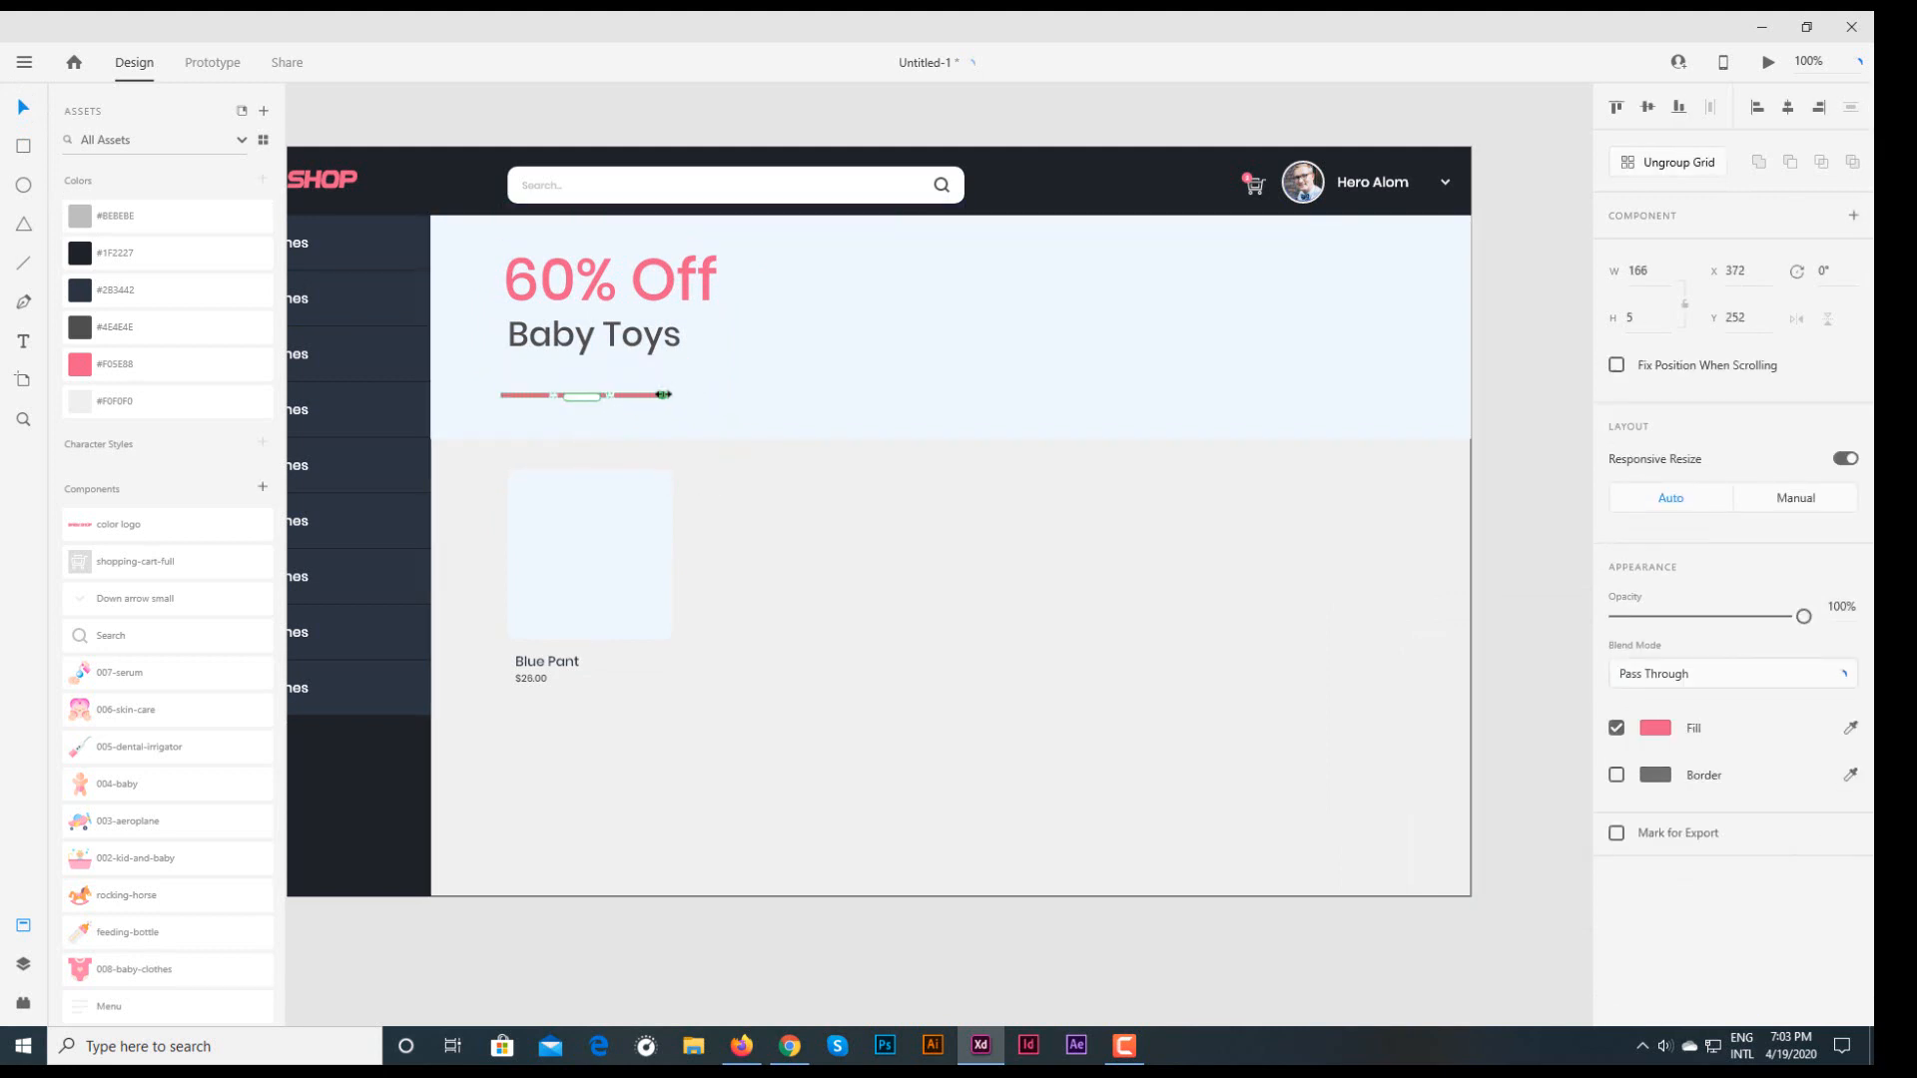
drag(656, 397, 673, 397)
- Ungroup the repeat grid of pink bars and delete the surplus bar at its right end, keeping three
right_click(622, 397)
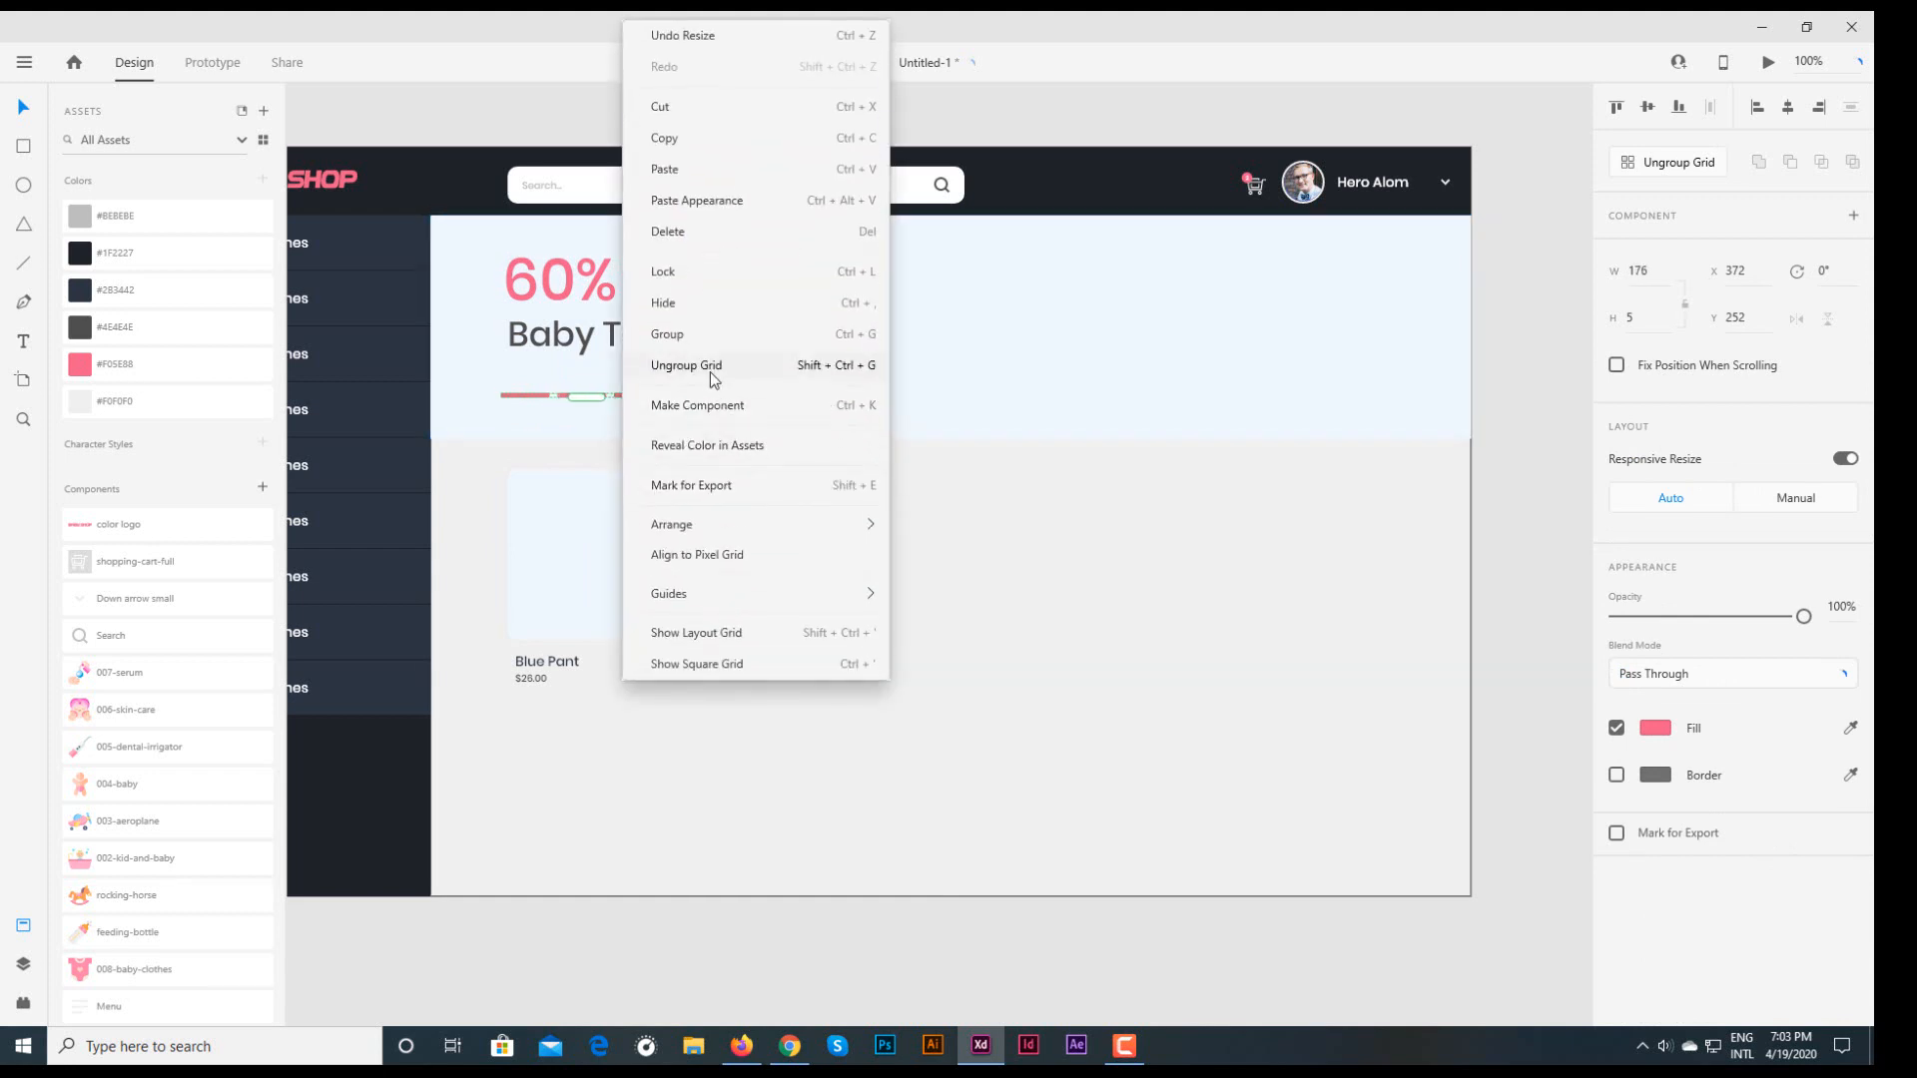
click(710, 371)
click(640, 402)
click(684, 396)
key(Delete)
click(622, 397)
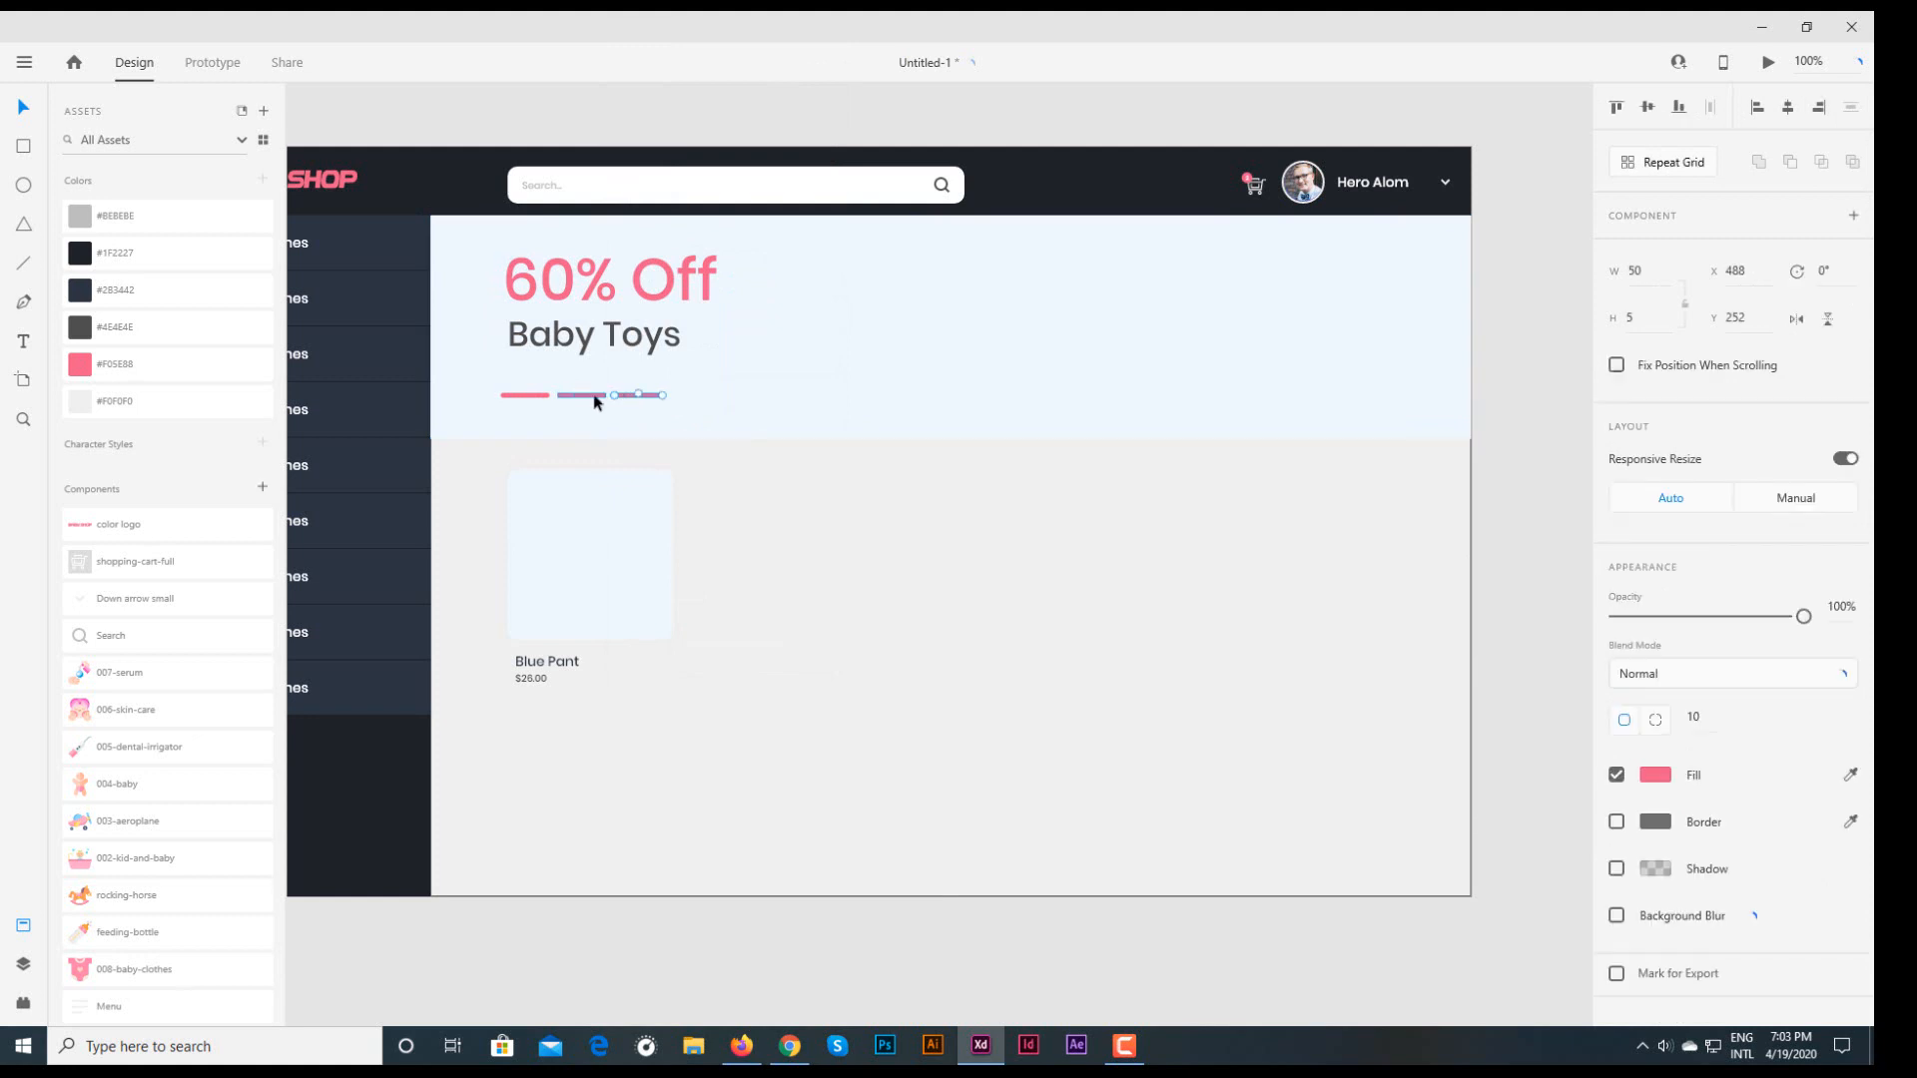
- Fill the second and third slider bars below "Baby Toys" with dark grey
shift+click(594, 402)
click(1655, 774)
click(1392, 924)
click(885, 719)
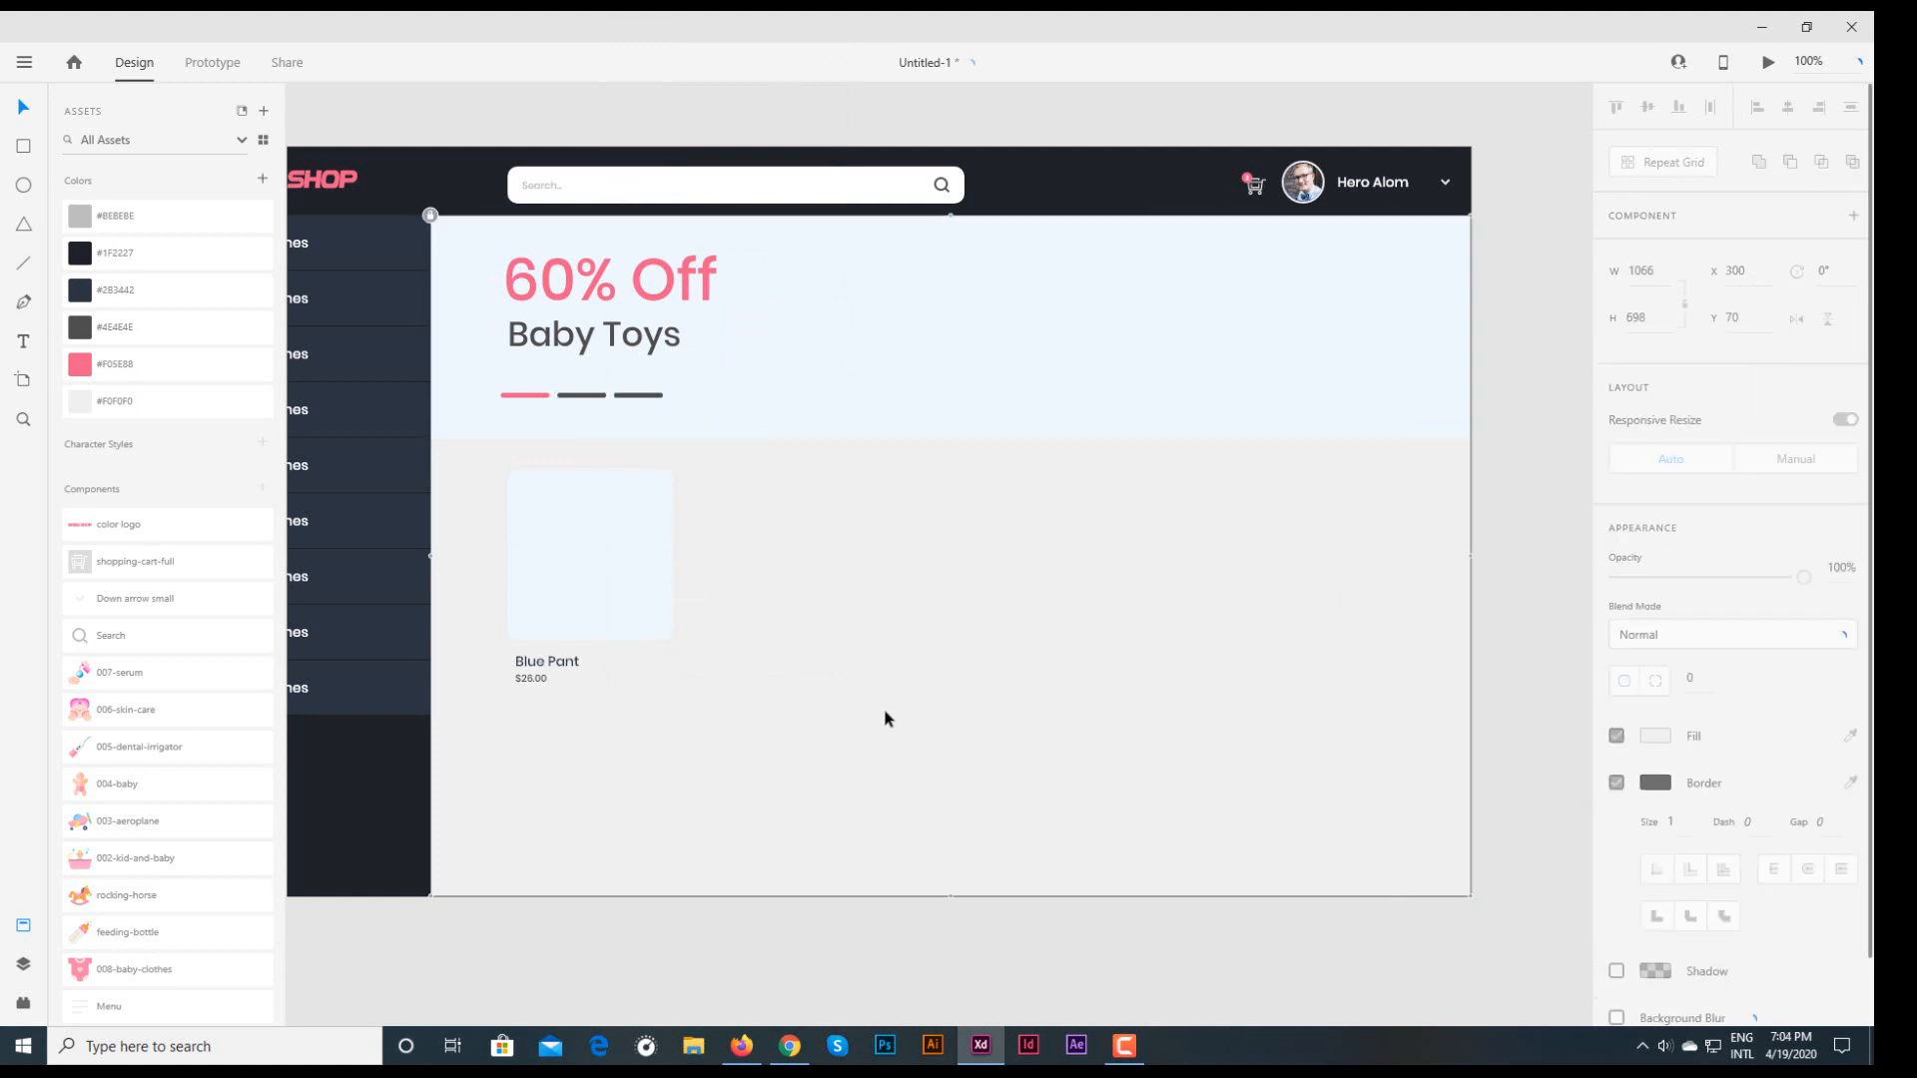
click(24, 62)
click(115, 733)
scroll(1108, 549, down, 3)
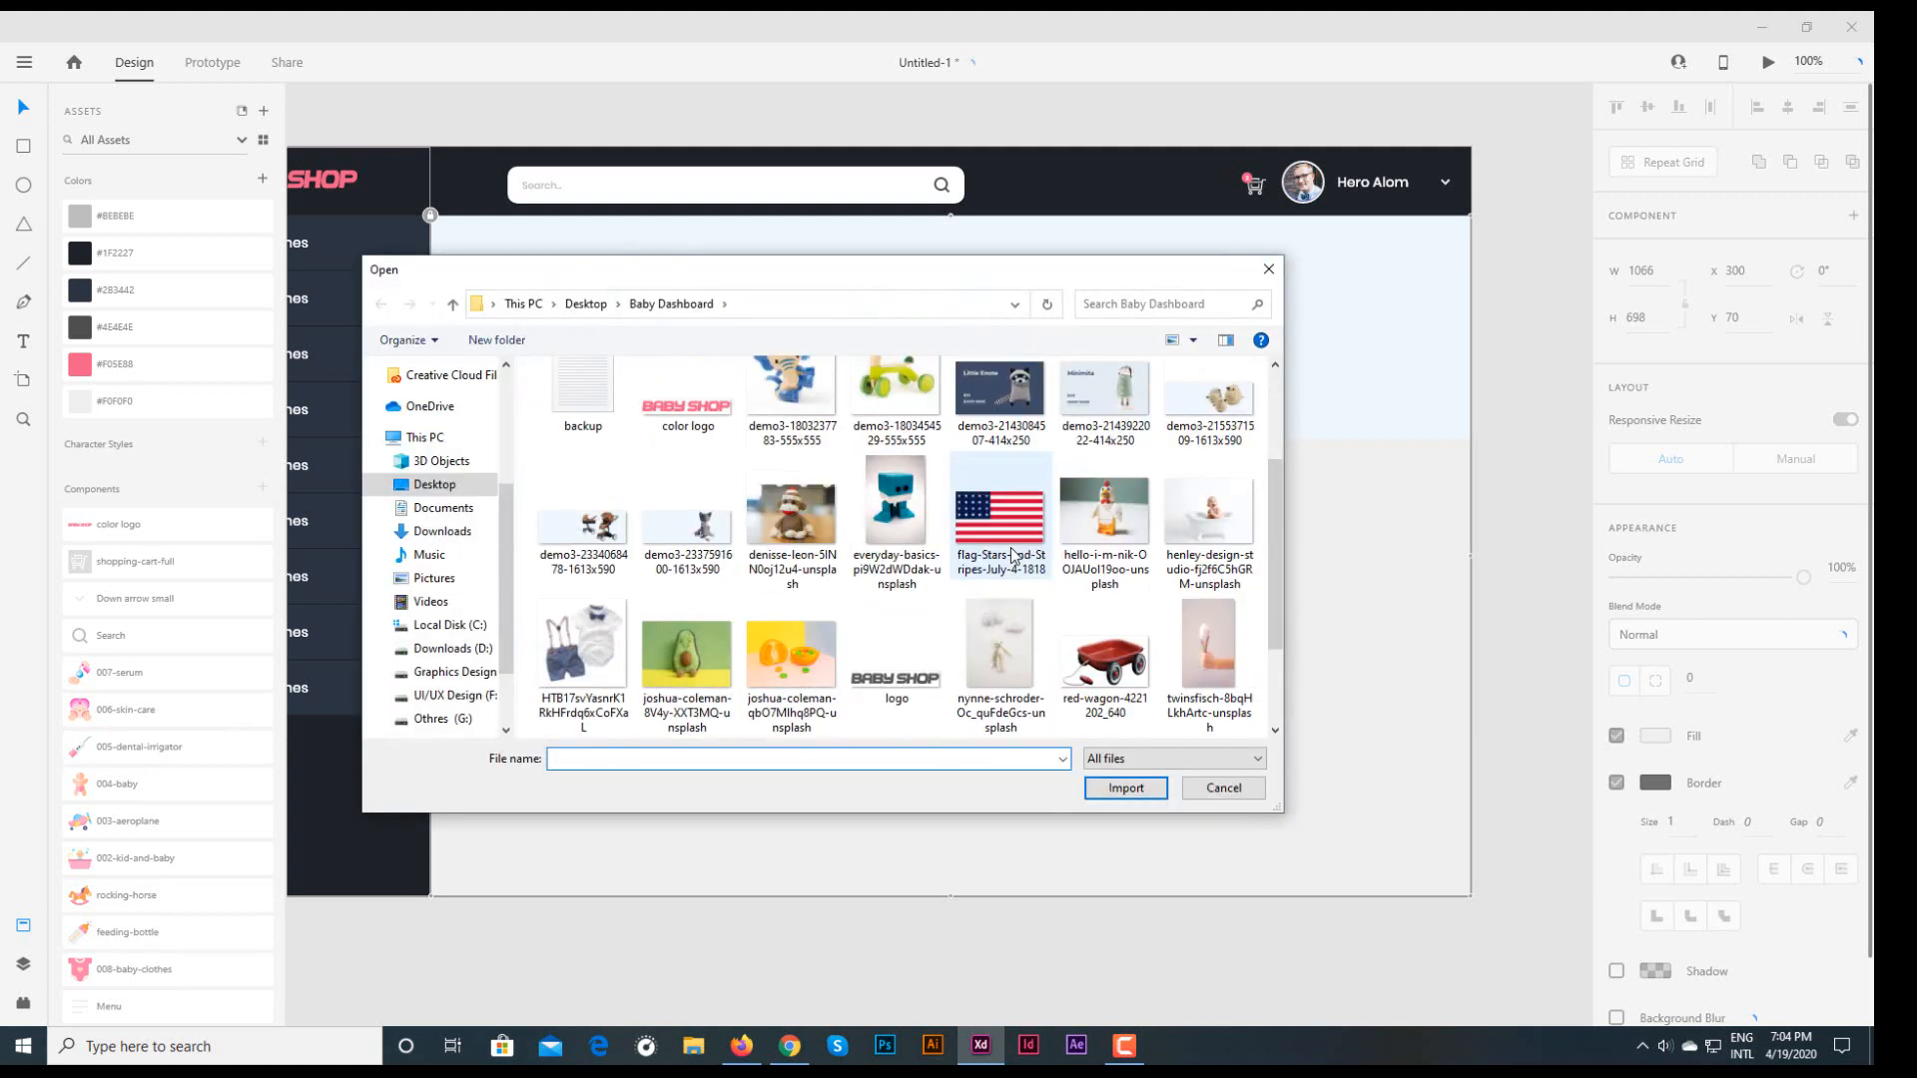
scroll(1013, 556, up, 2)
scroll(1012, 555, up, 2)
double_click(1209, 569)
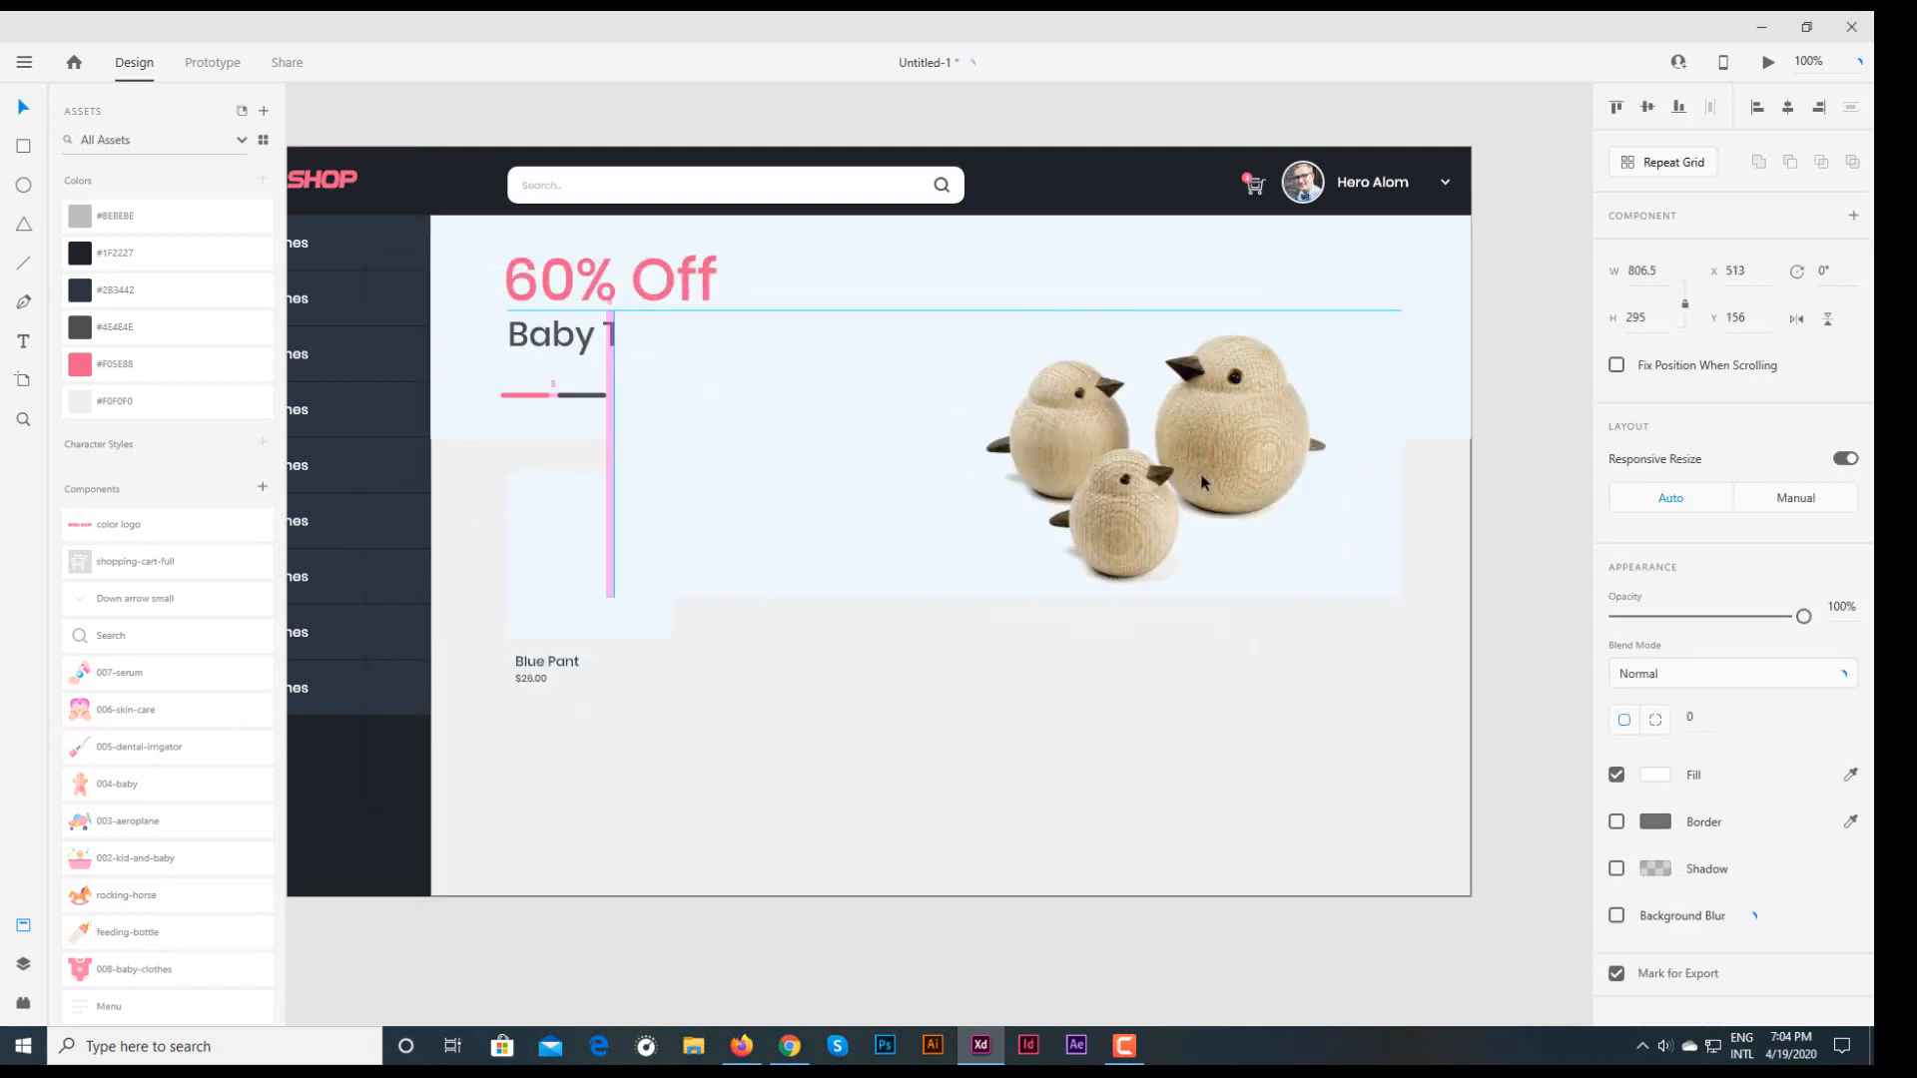
- Scale the birds image down, mask it to 769 by 229 within the banner, and place it at X 557, Y 70
click(1207, 399)
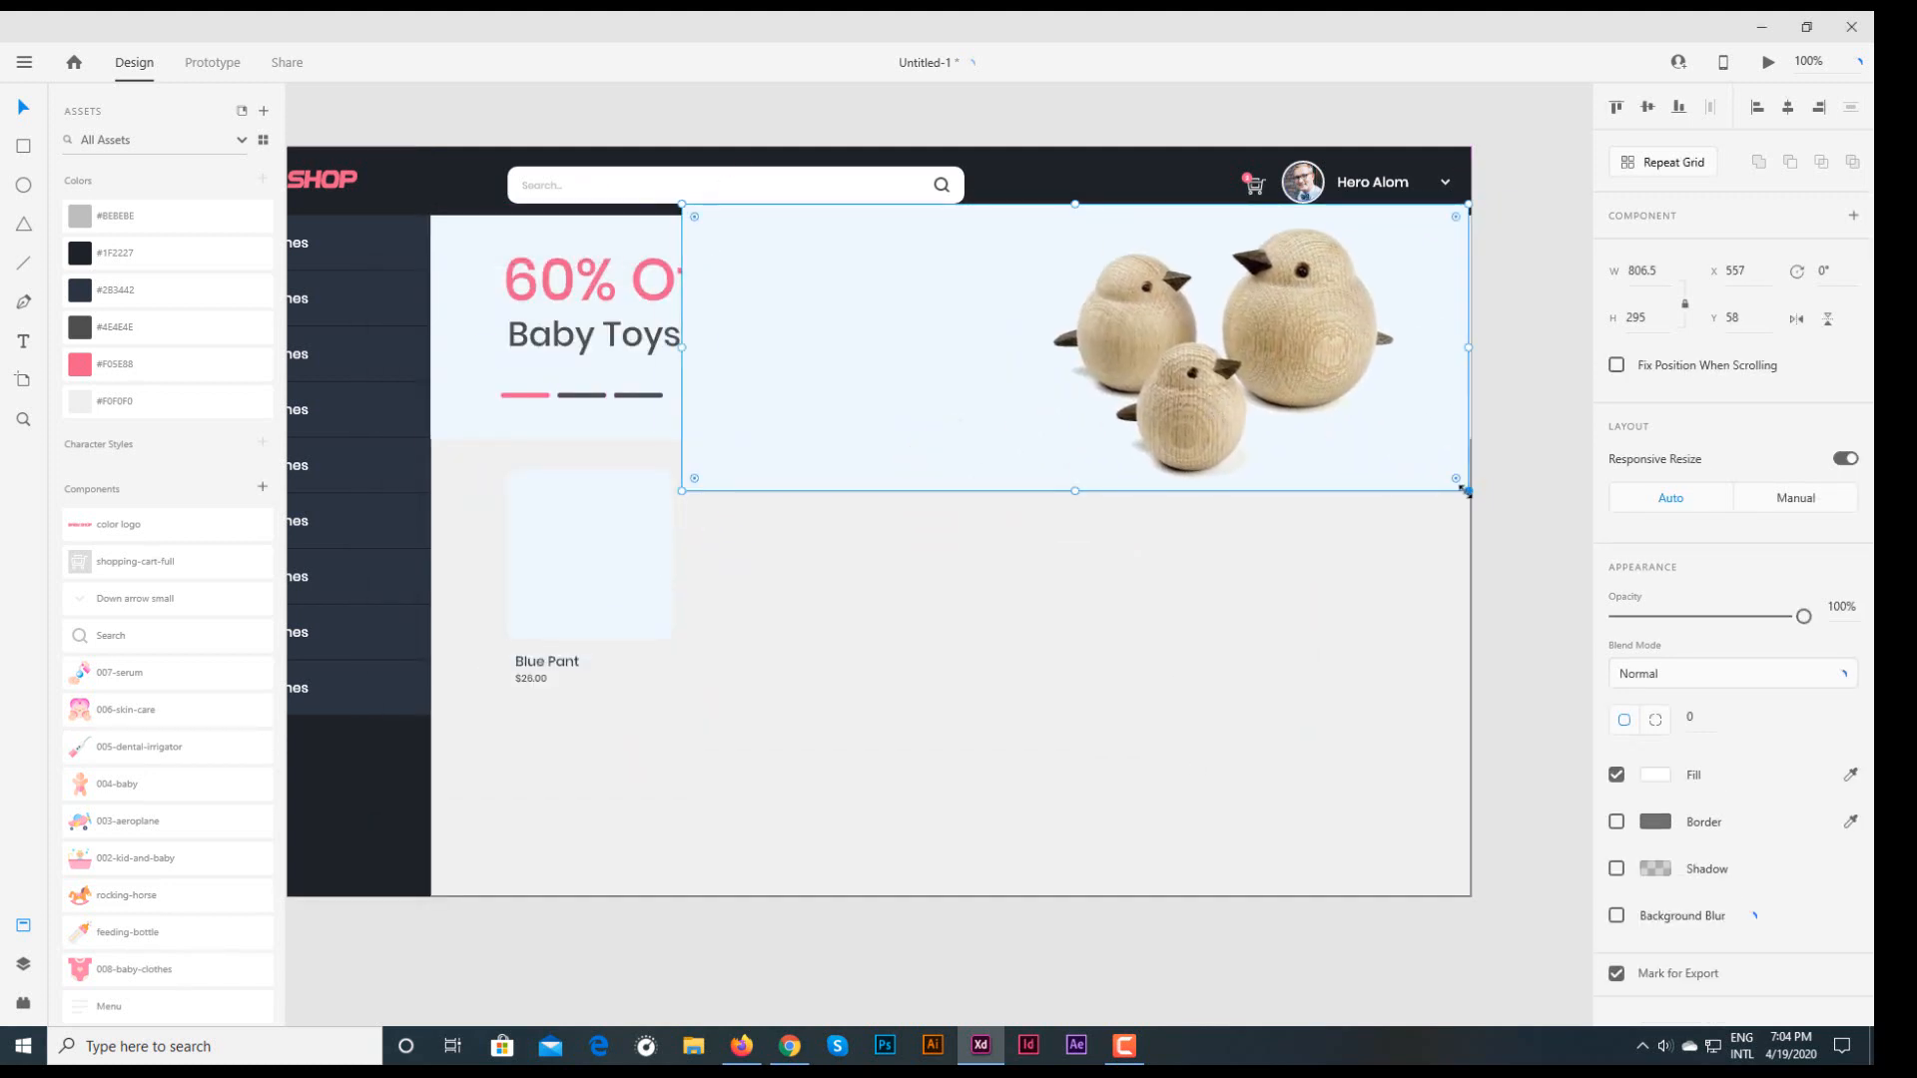
drag(1467, 491, 1377, 451)
drag(1338, 377, 1427, 369)
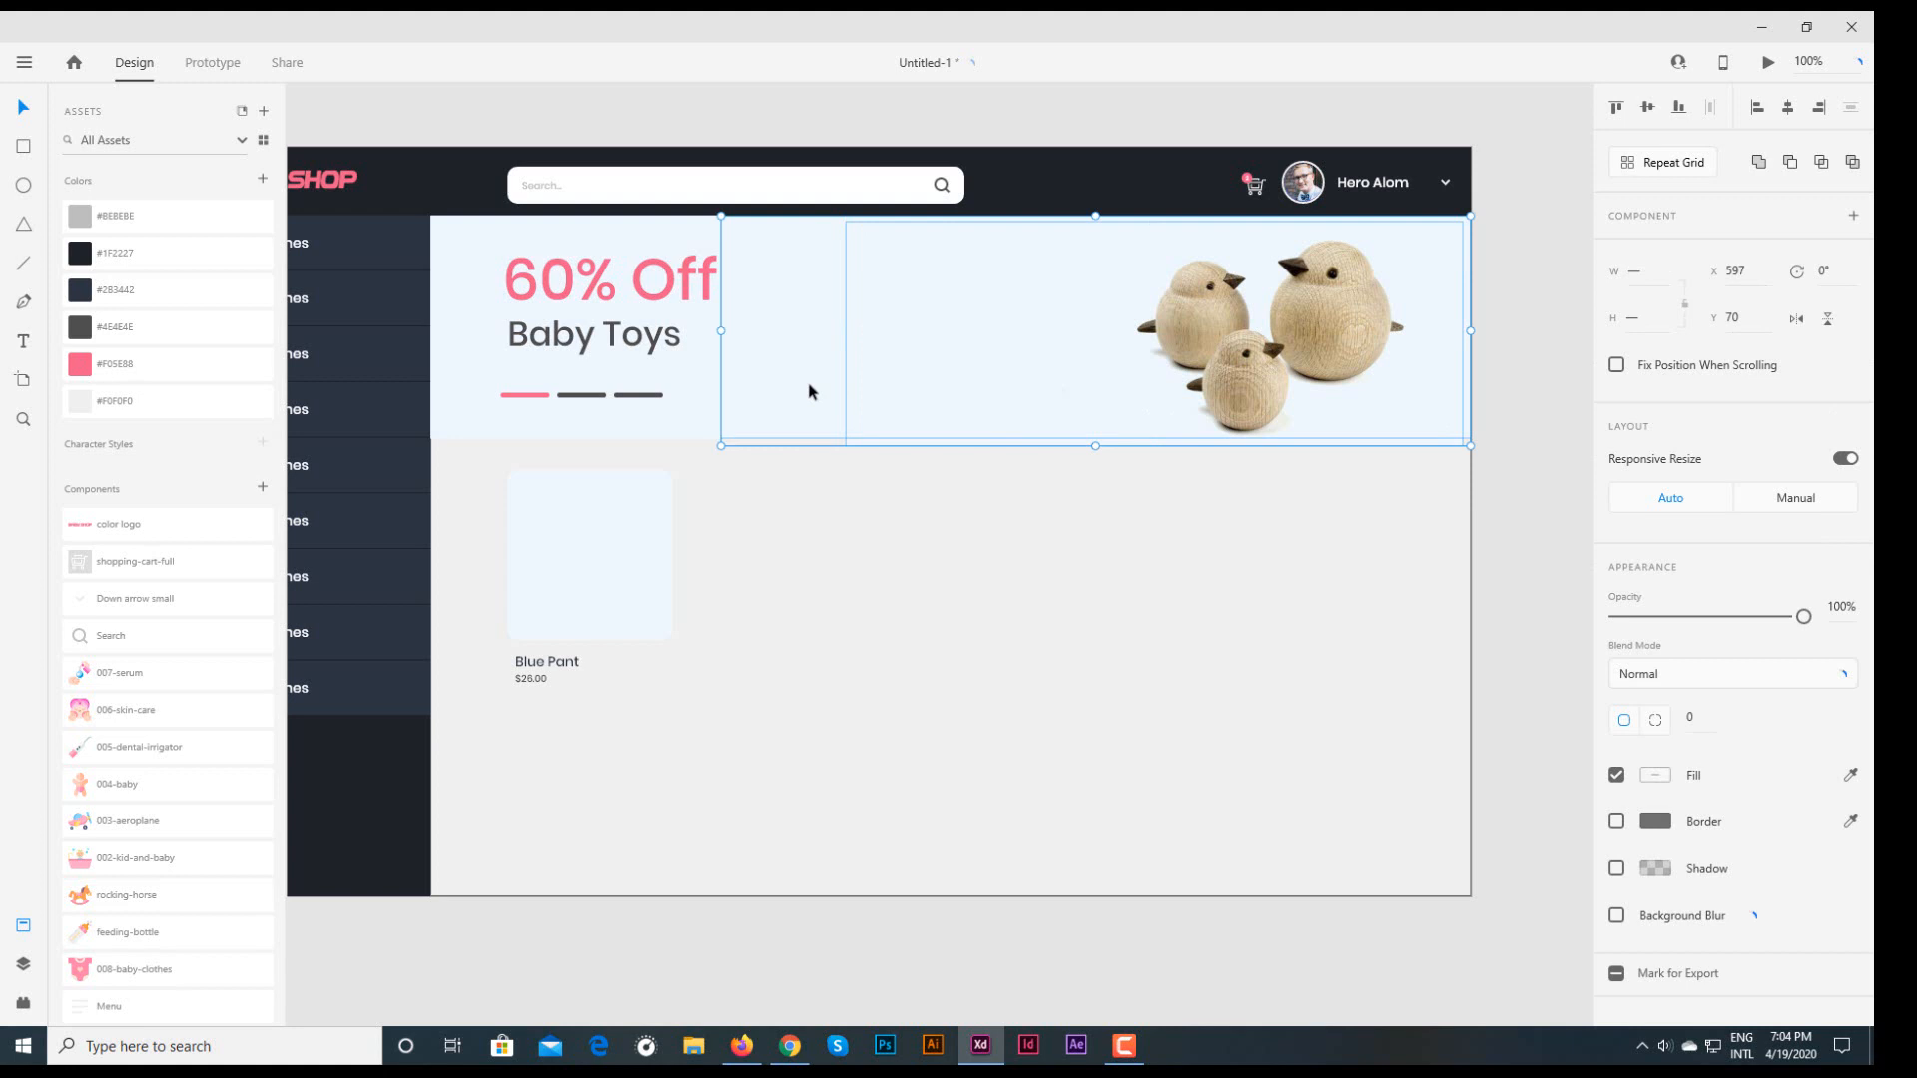
click(995, 564)
click(1298, 304)
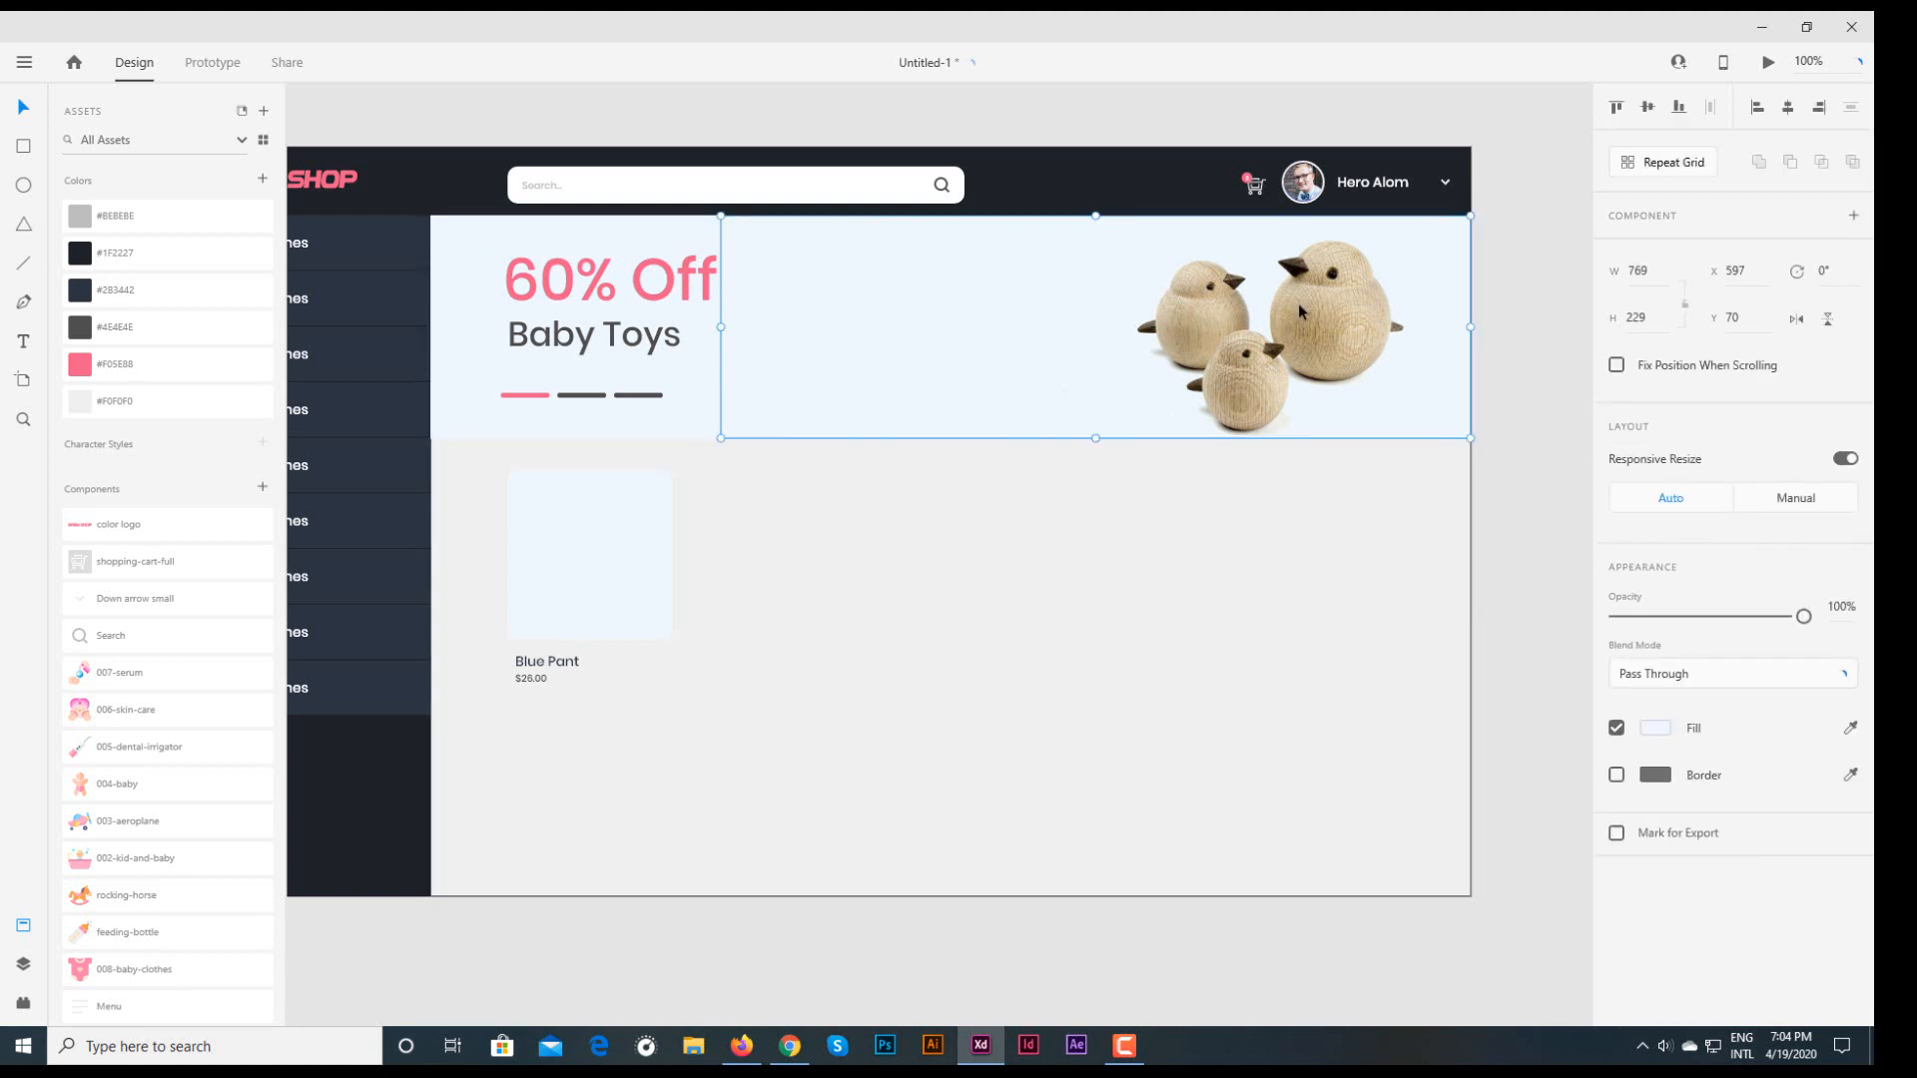
drag(1298, 304, 1258, 313)
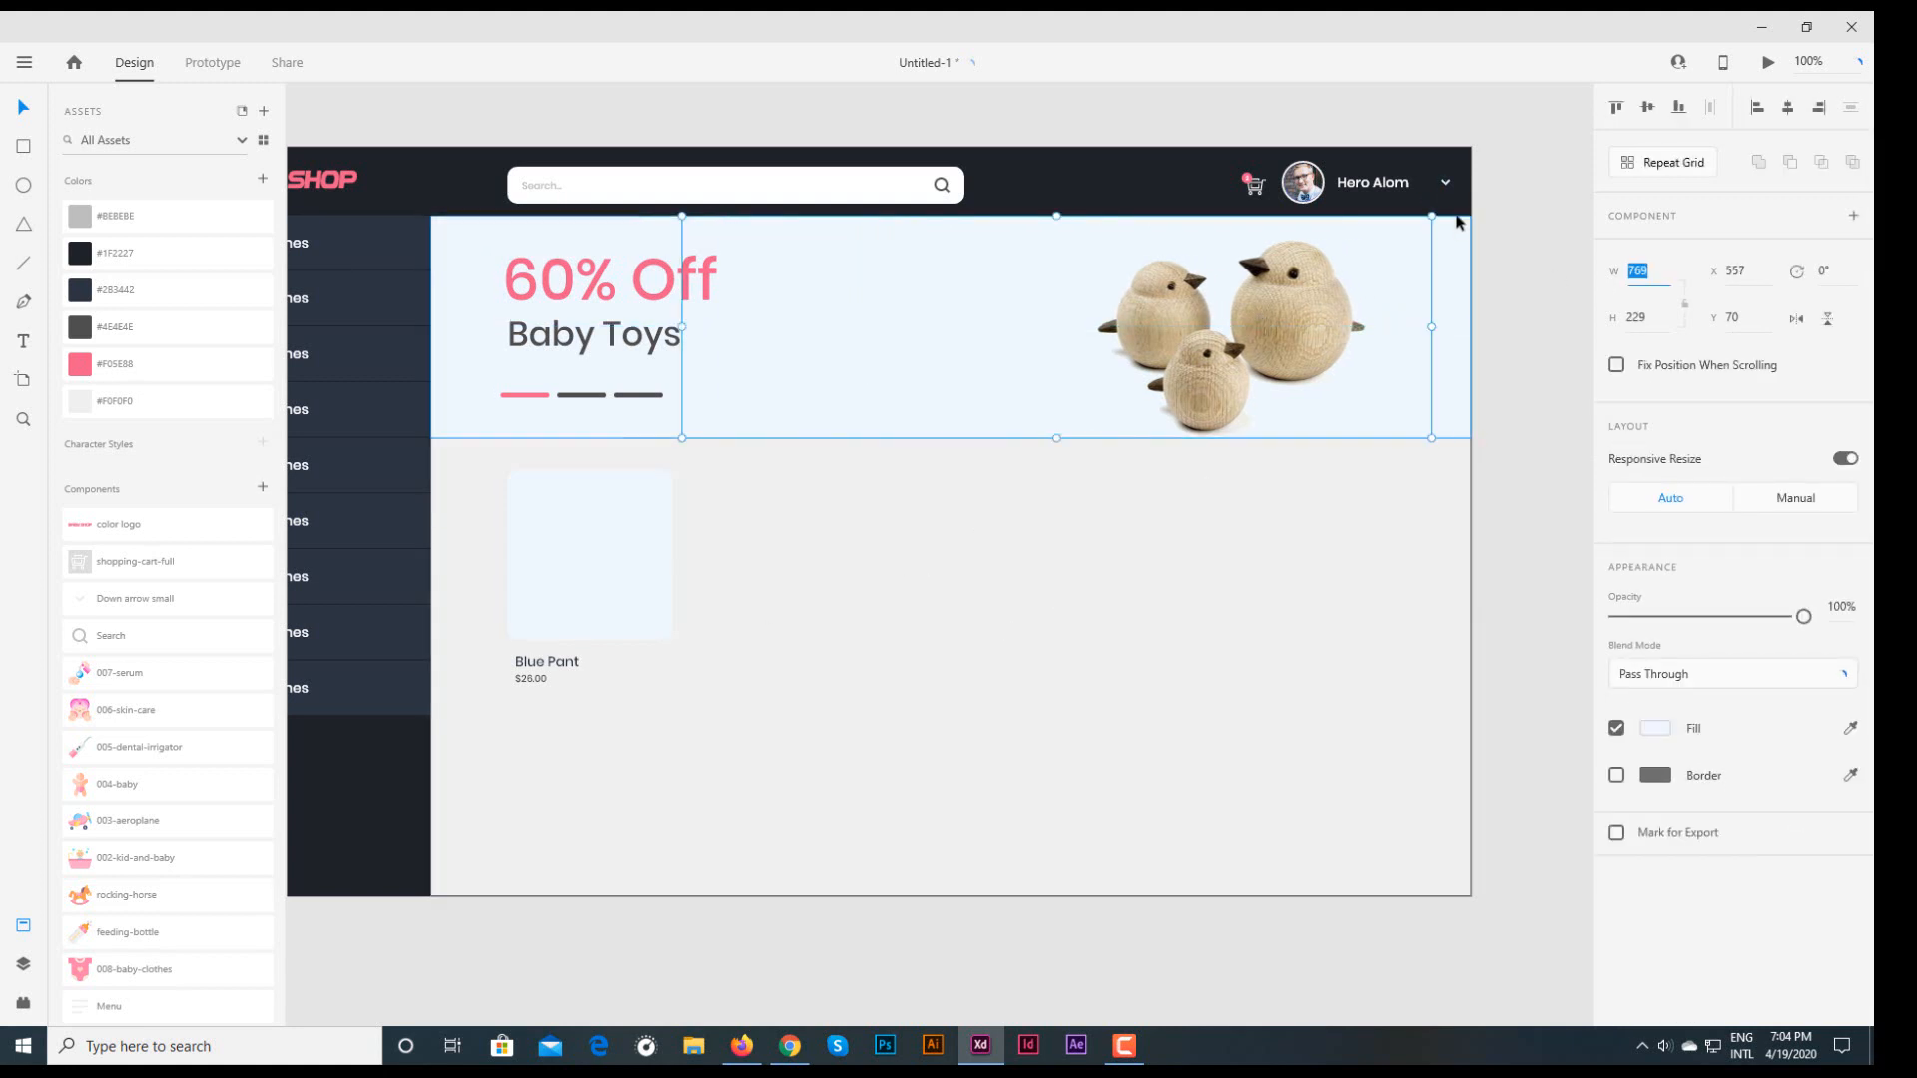
- Move the small down arrow in the header closer to the account name, at X 1318, Y 33
double_click(1444, 182)
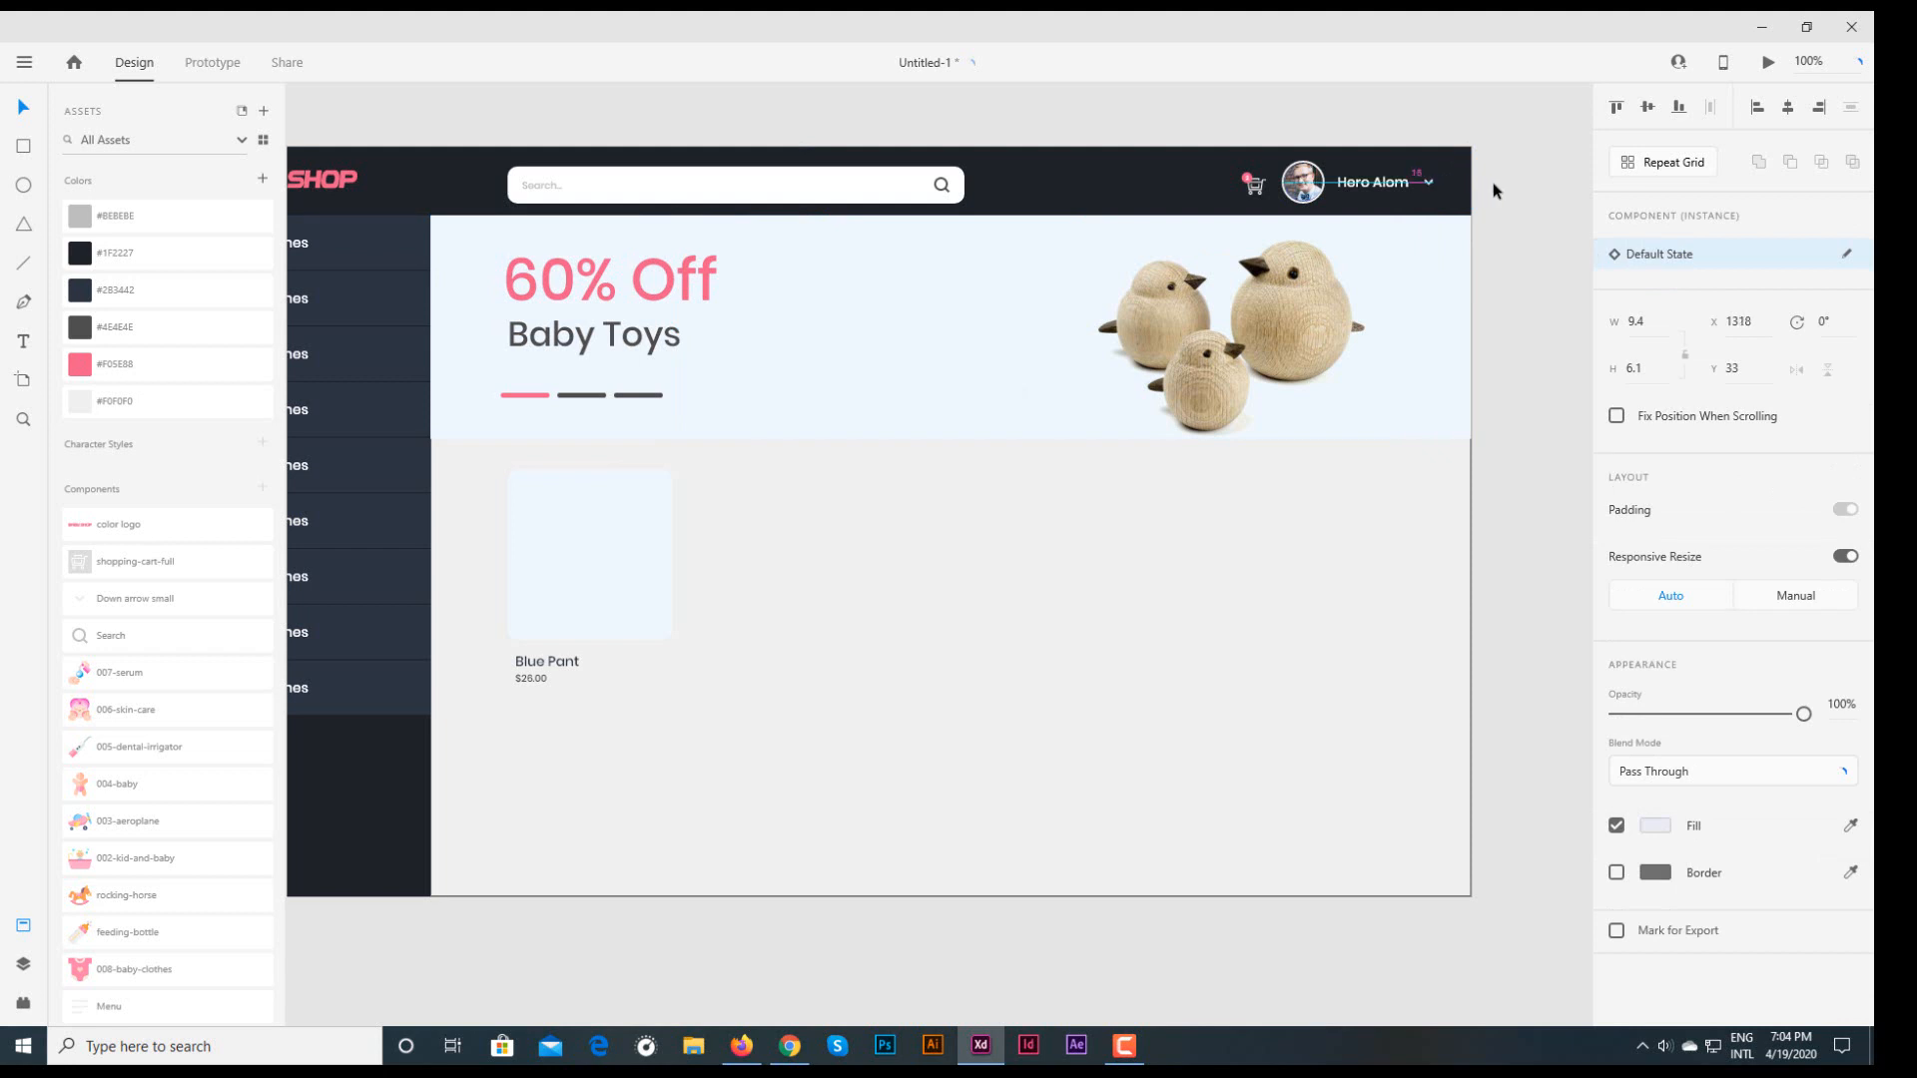
click(1494, 189)
- Extend the Baby Shop artboard downward to make room for more content below the page
scroll(1118, 552, down, 1)
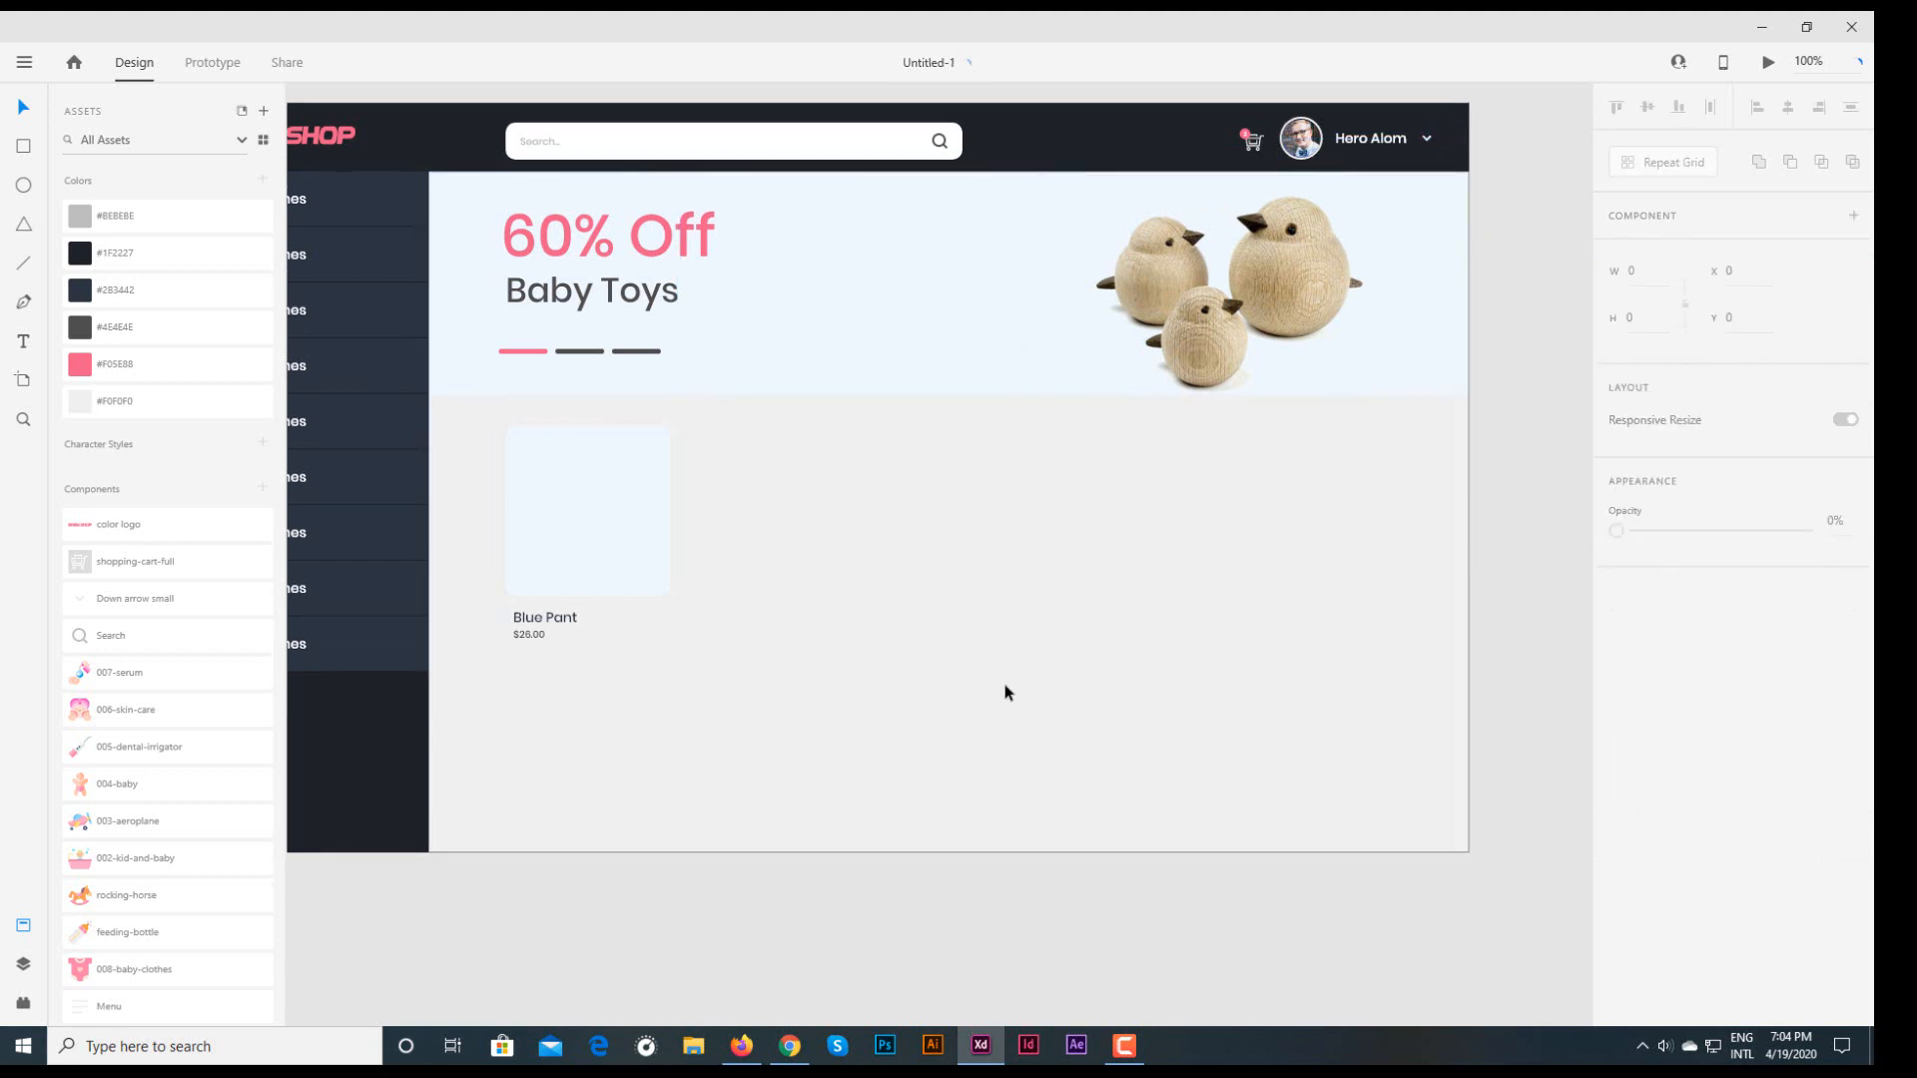
scroll(979, 693, down, 5)
click(586, 263)
drag(885, 653, 882, 833)
click(784, 565)
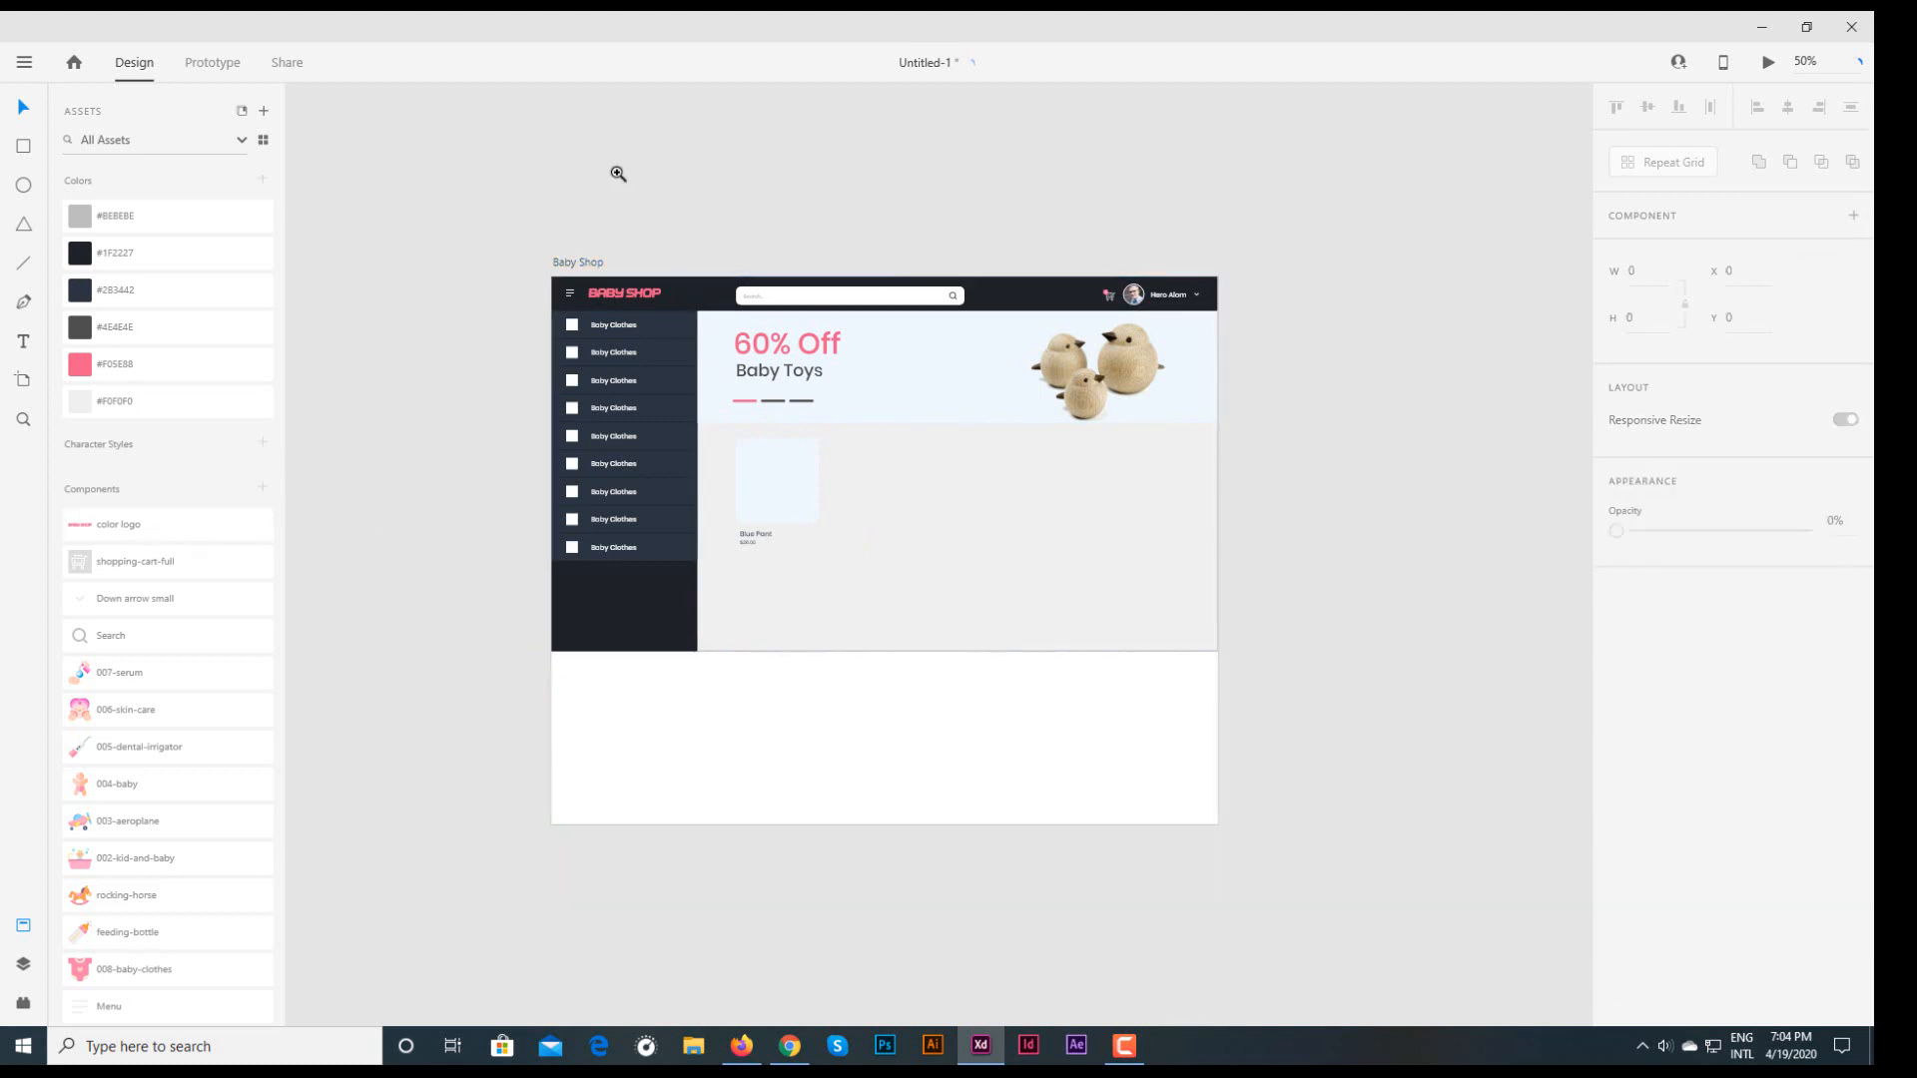
- Import the henley-design-studio-fj2f6C5hGRM-unsplash image and mask it with the light blue square of the Blue Pant card
scroll(988, 397, up, 3)
click(540, 404)
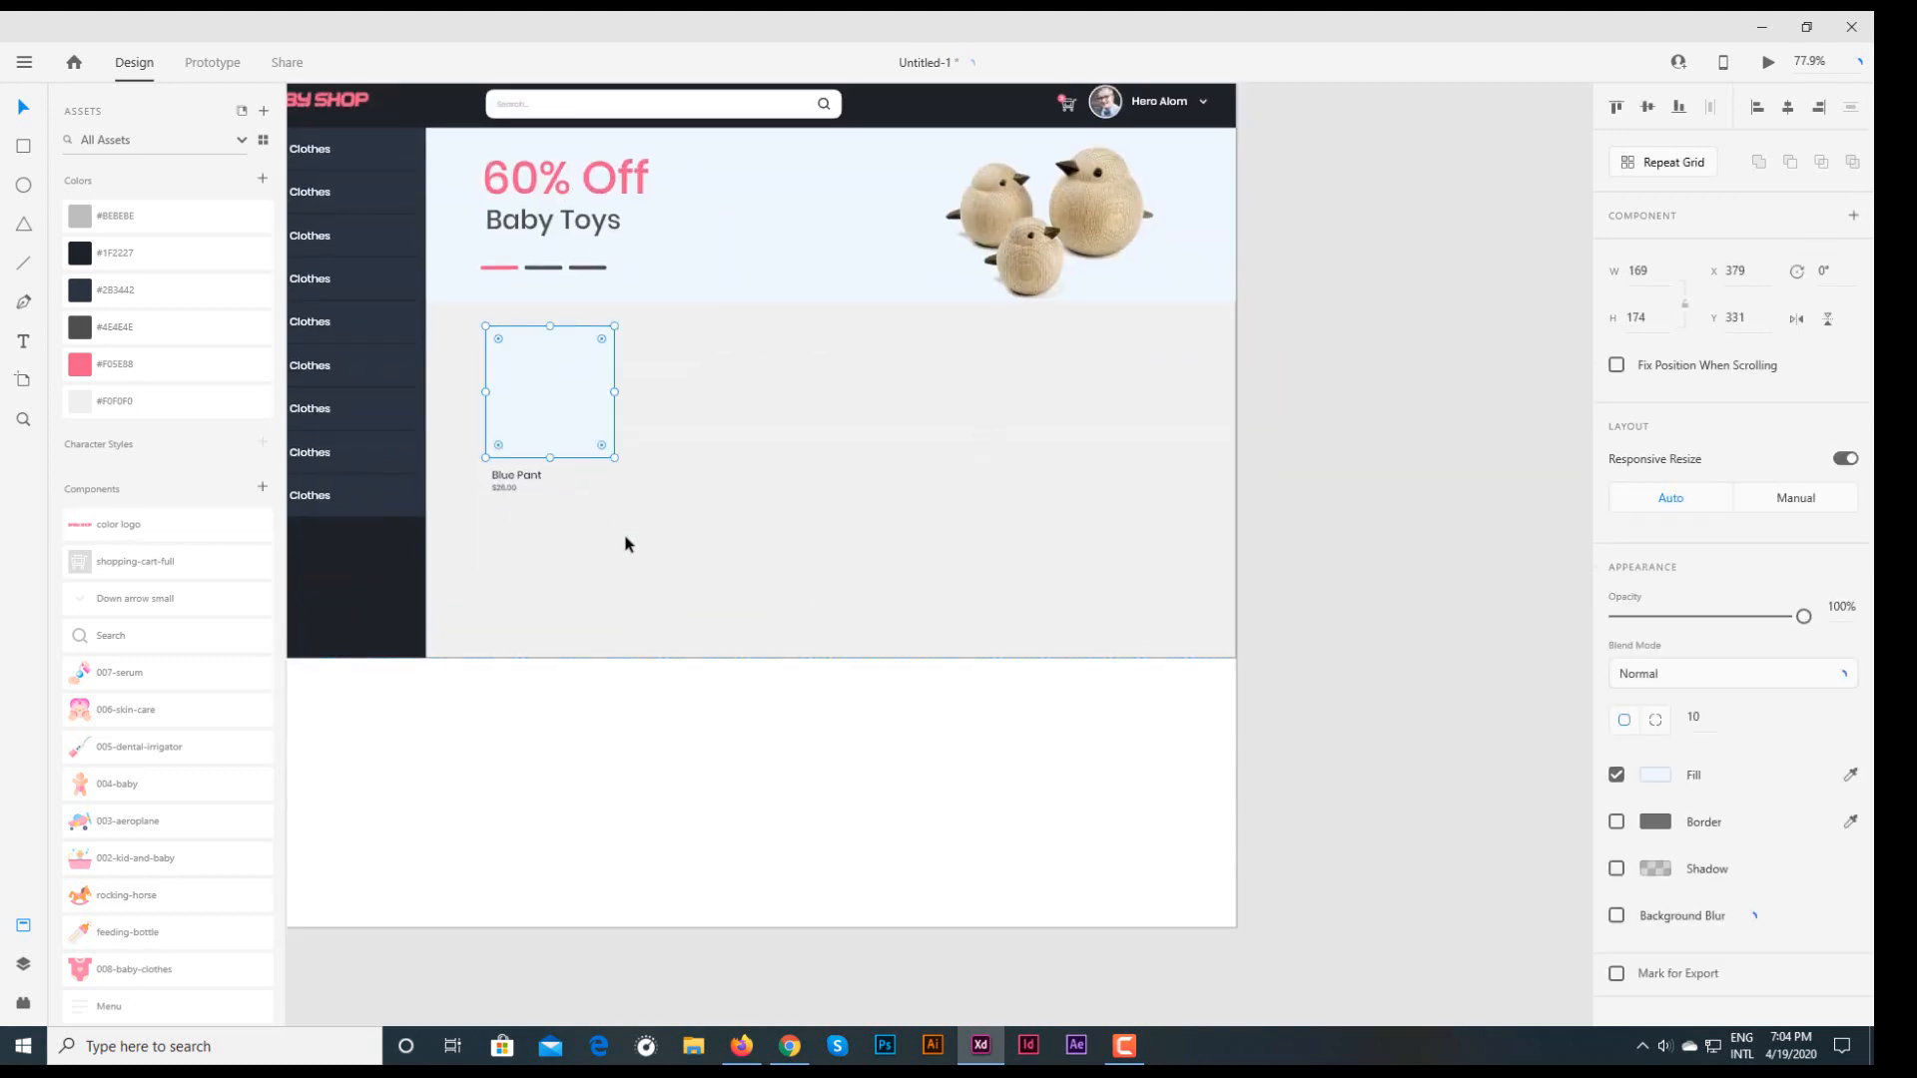
click(23, 62)
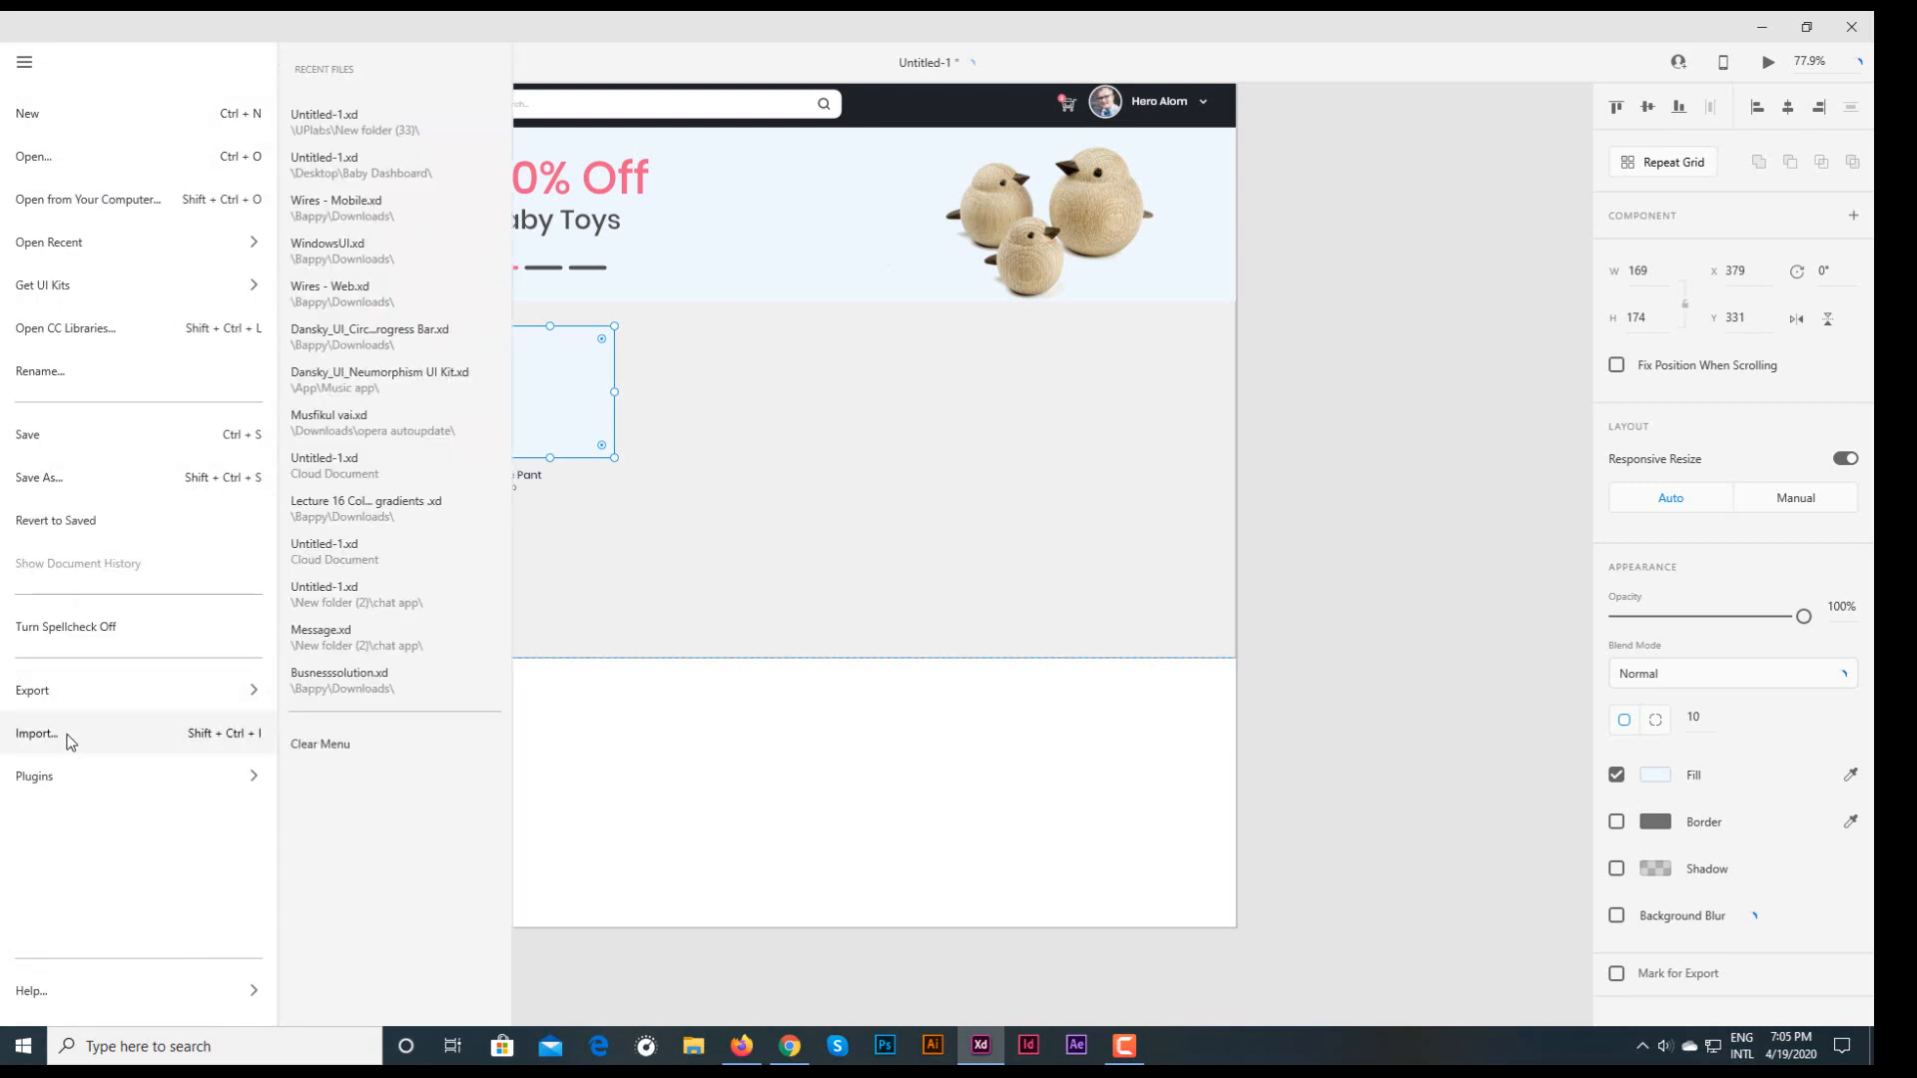
click(40, 734)
scroll(1236, 507, down, 3)
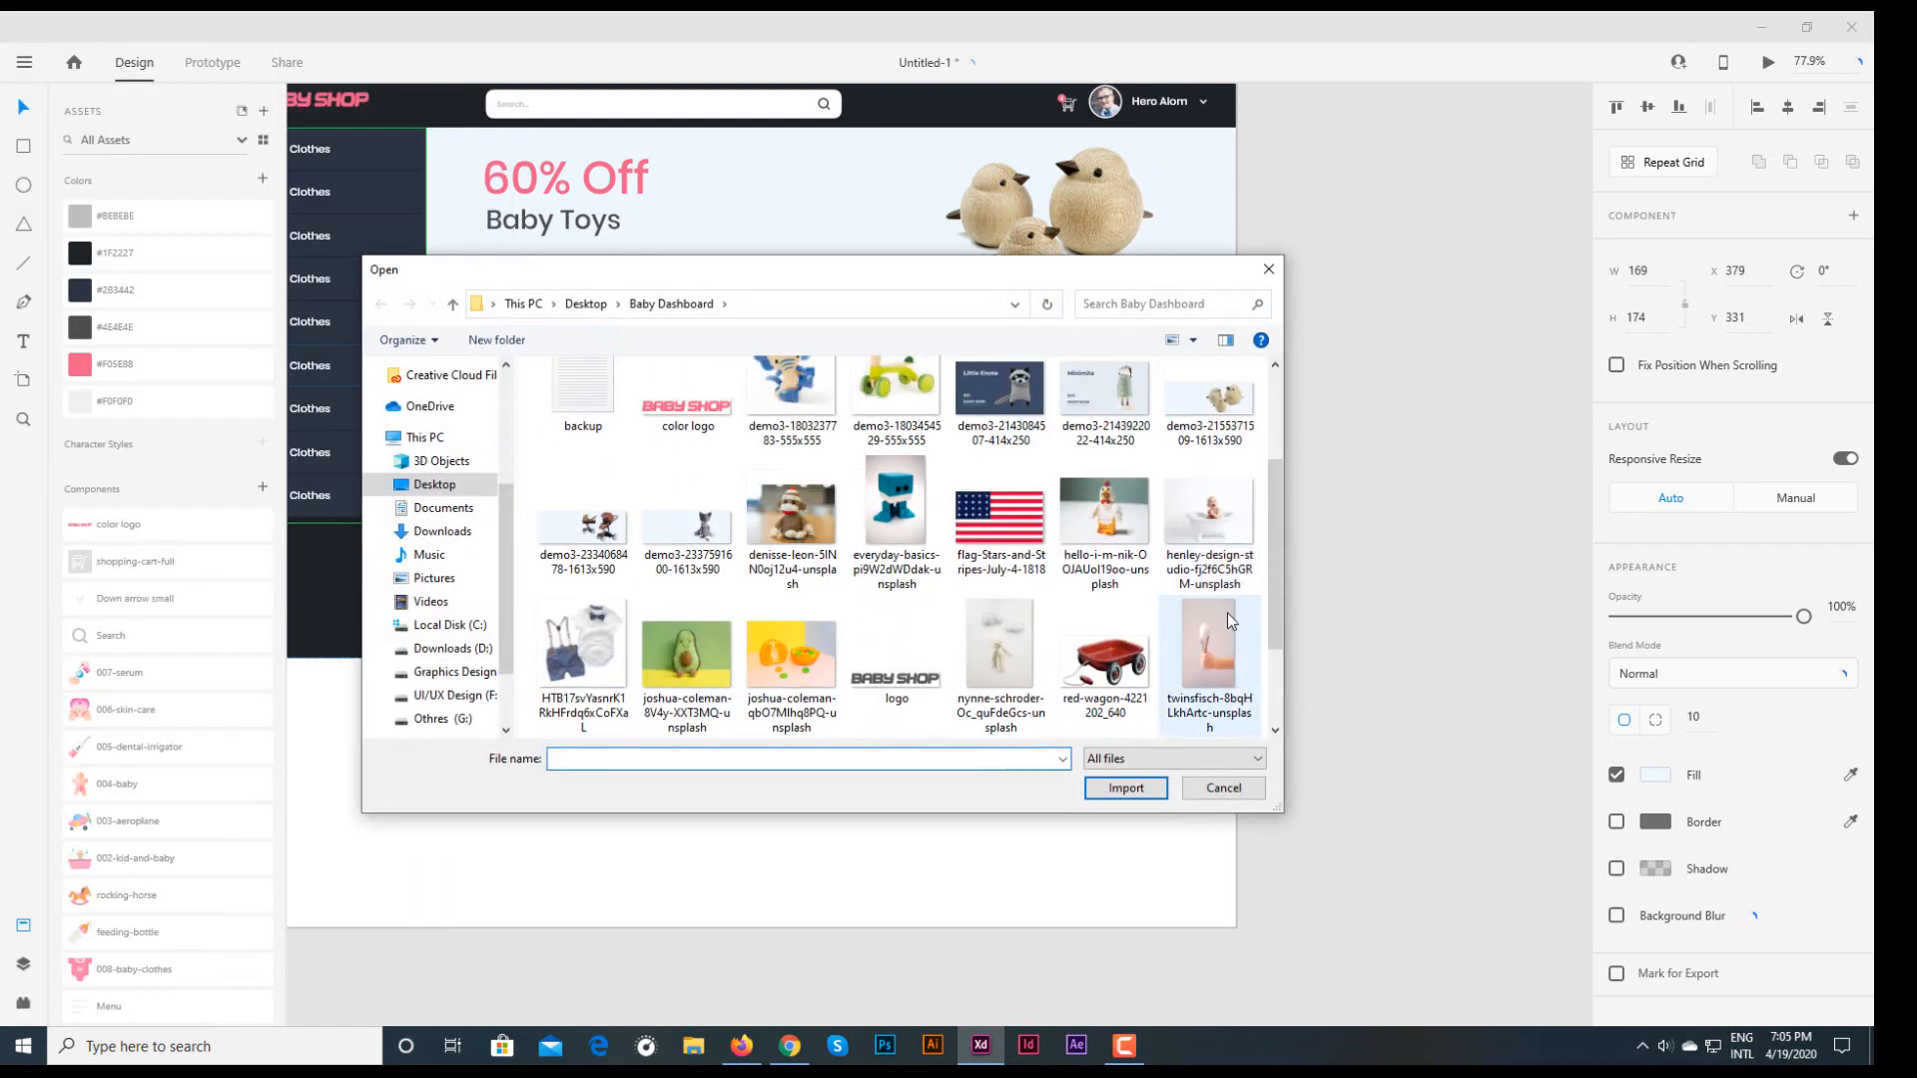
click(1203, 517)
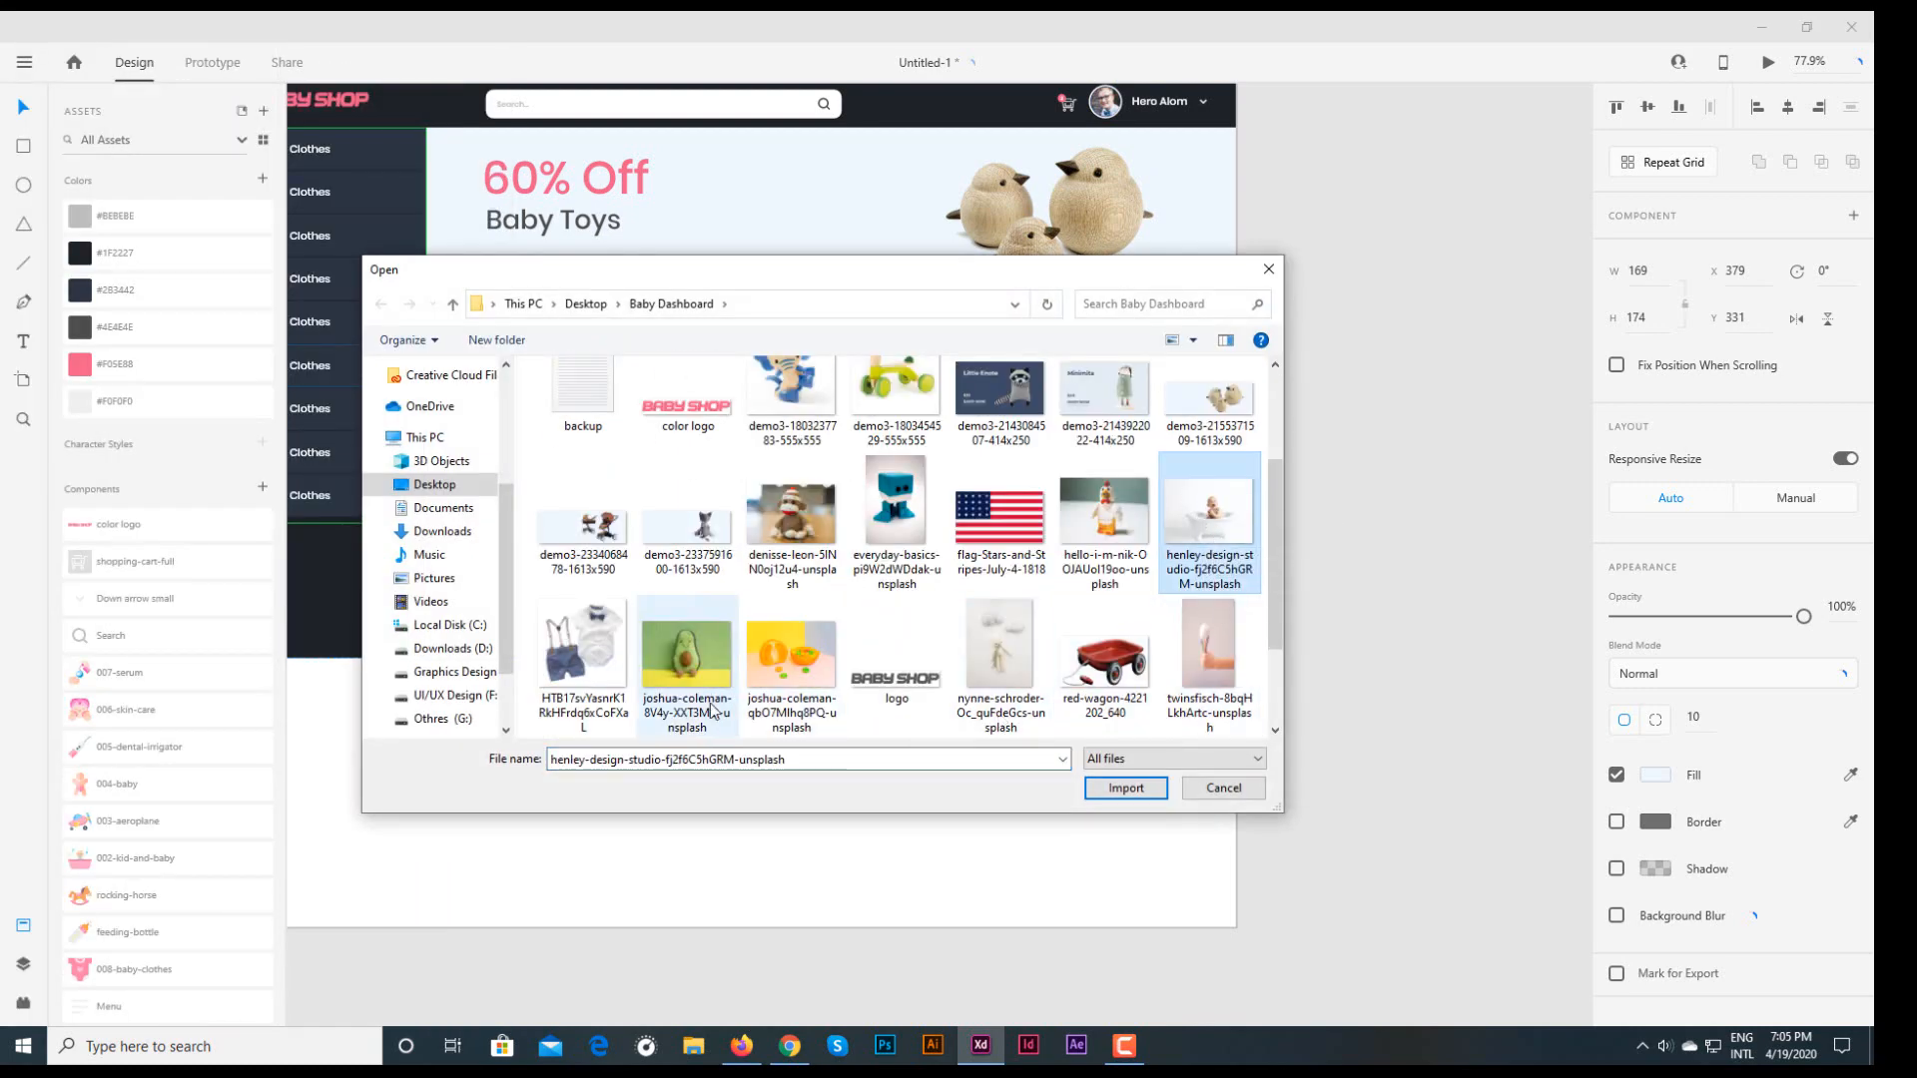
click(1125, 788)
drag(764, 499, 547, 404)
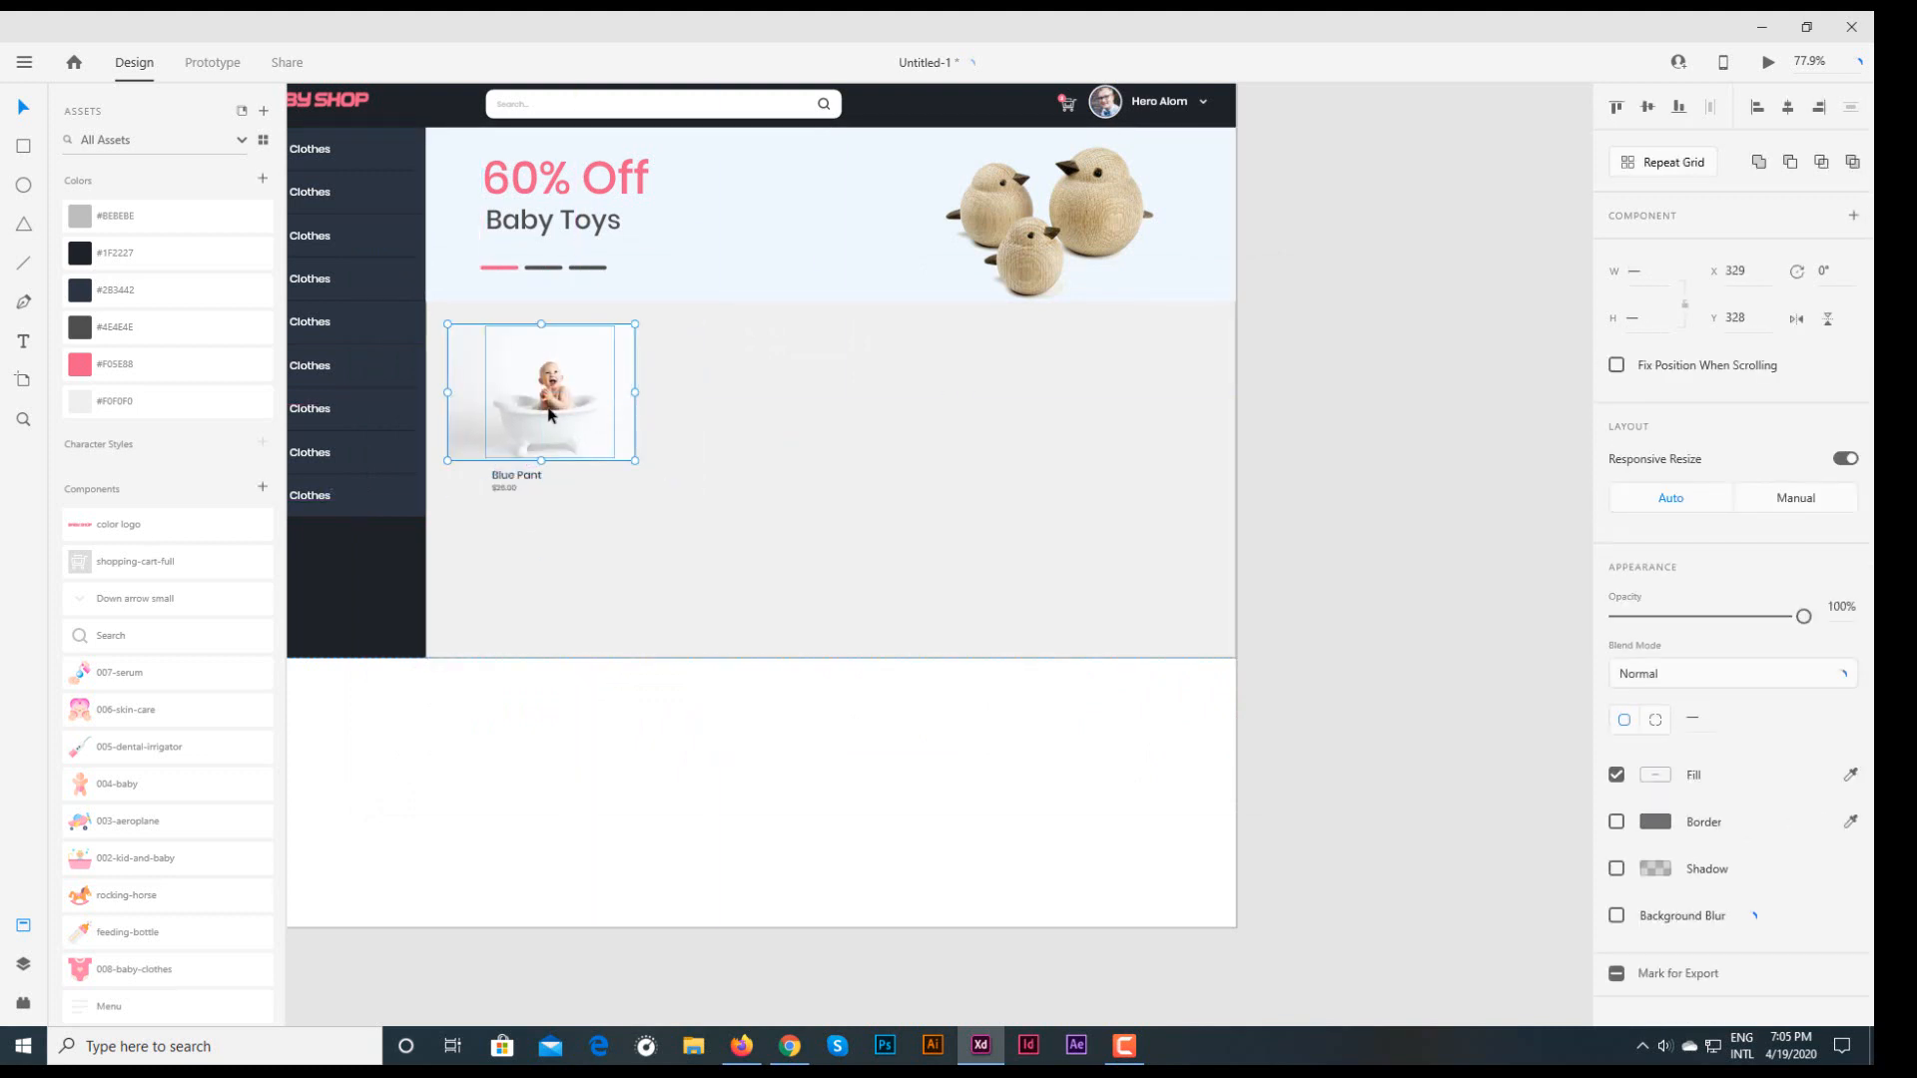
key(ctrl+shift+m)
- Repeat the whole Blue Pant card horizontally as a grid of four cards, 926 wide with gaps of 78
click(658, 493)
drag(651, 524, 488, 402)
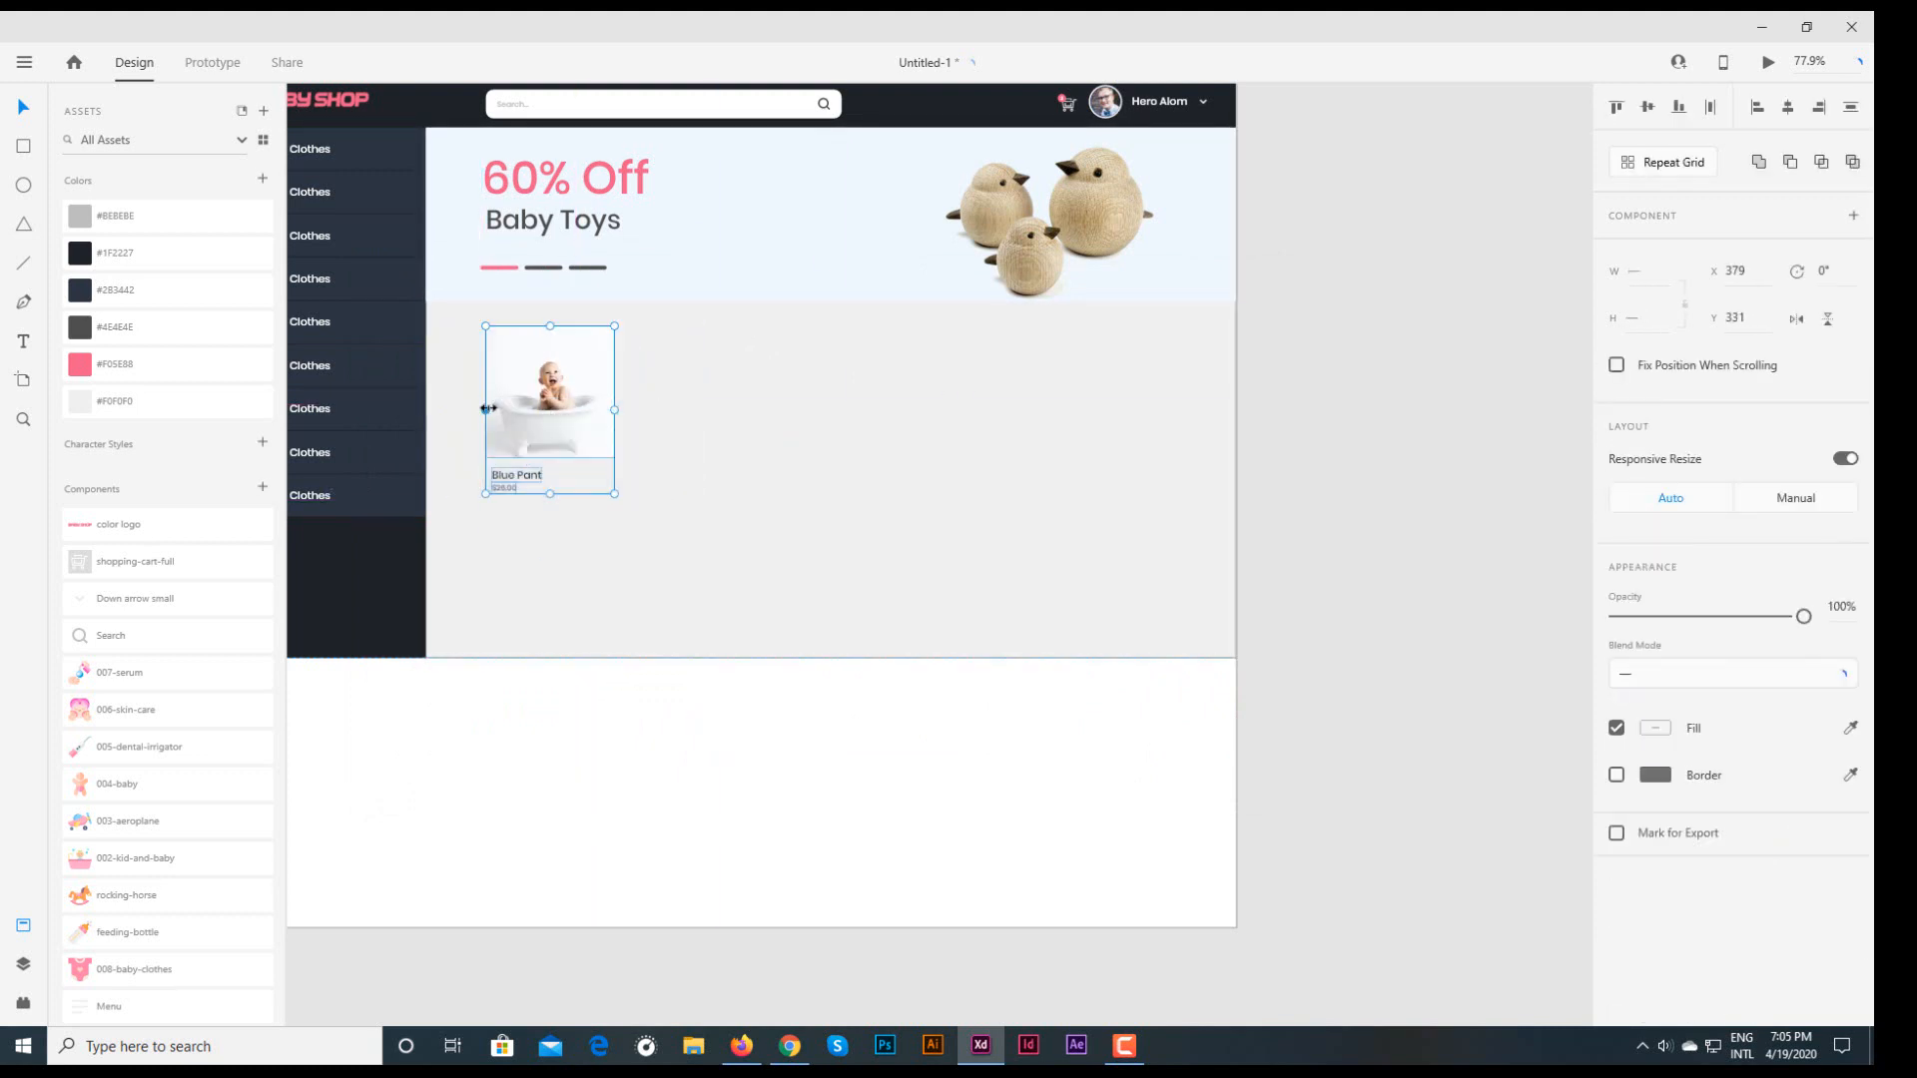
click(1662, 162)
drag(617, 410, 1056, 407)
drag(766, 412, 853, 412)
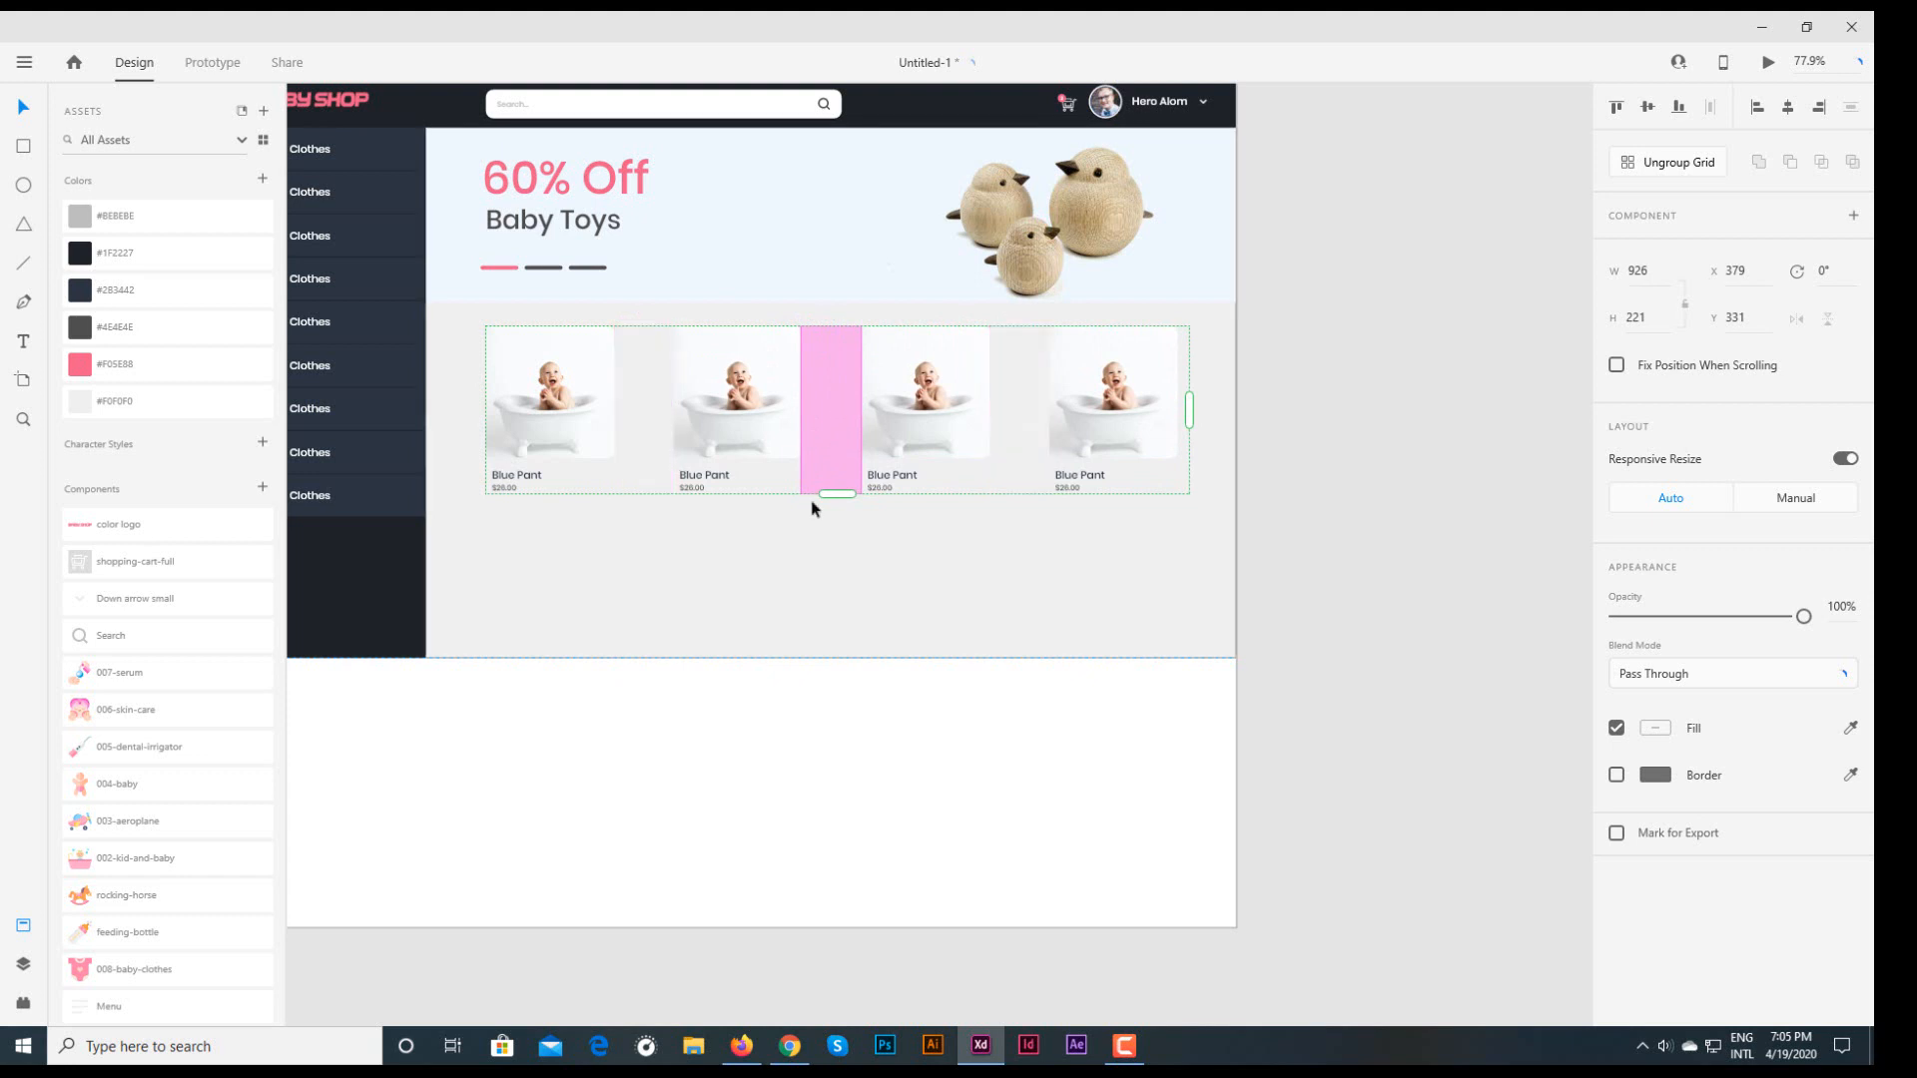
- Stretch the light grey content background down to the artboard's lower edge
click(806, 651)
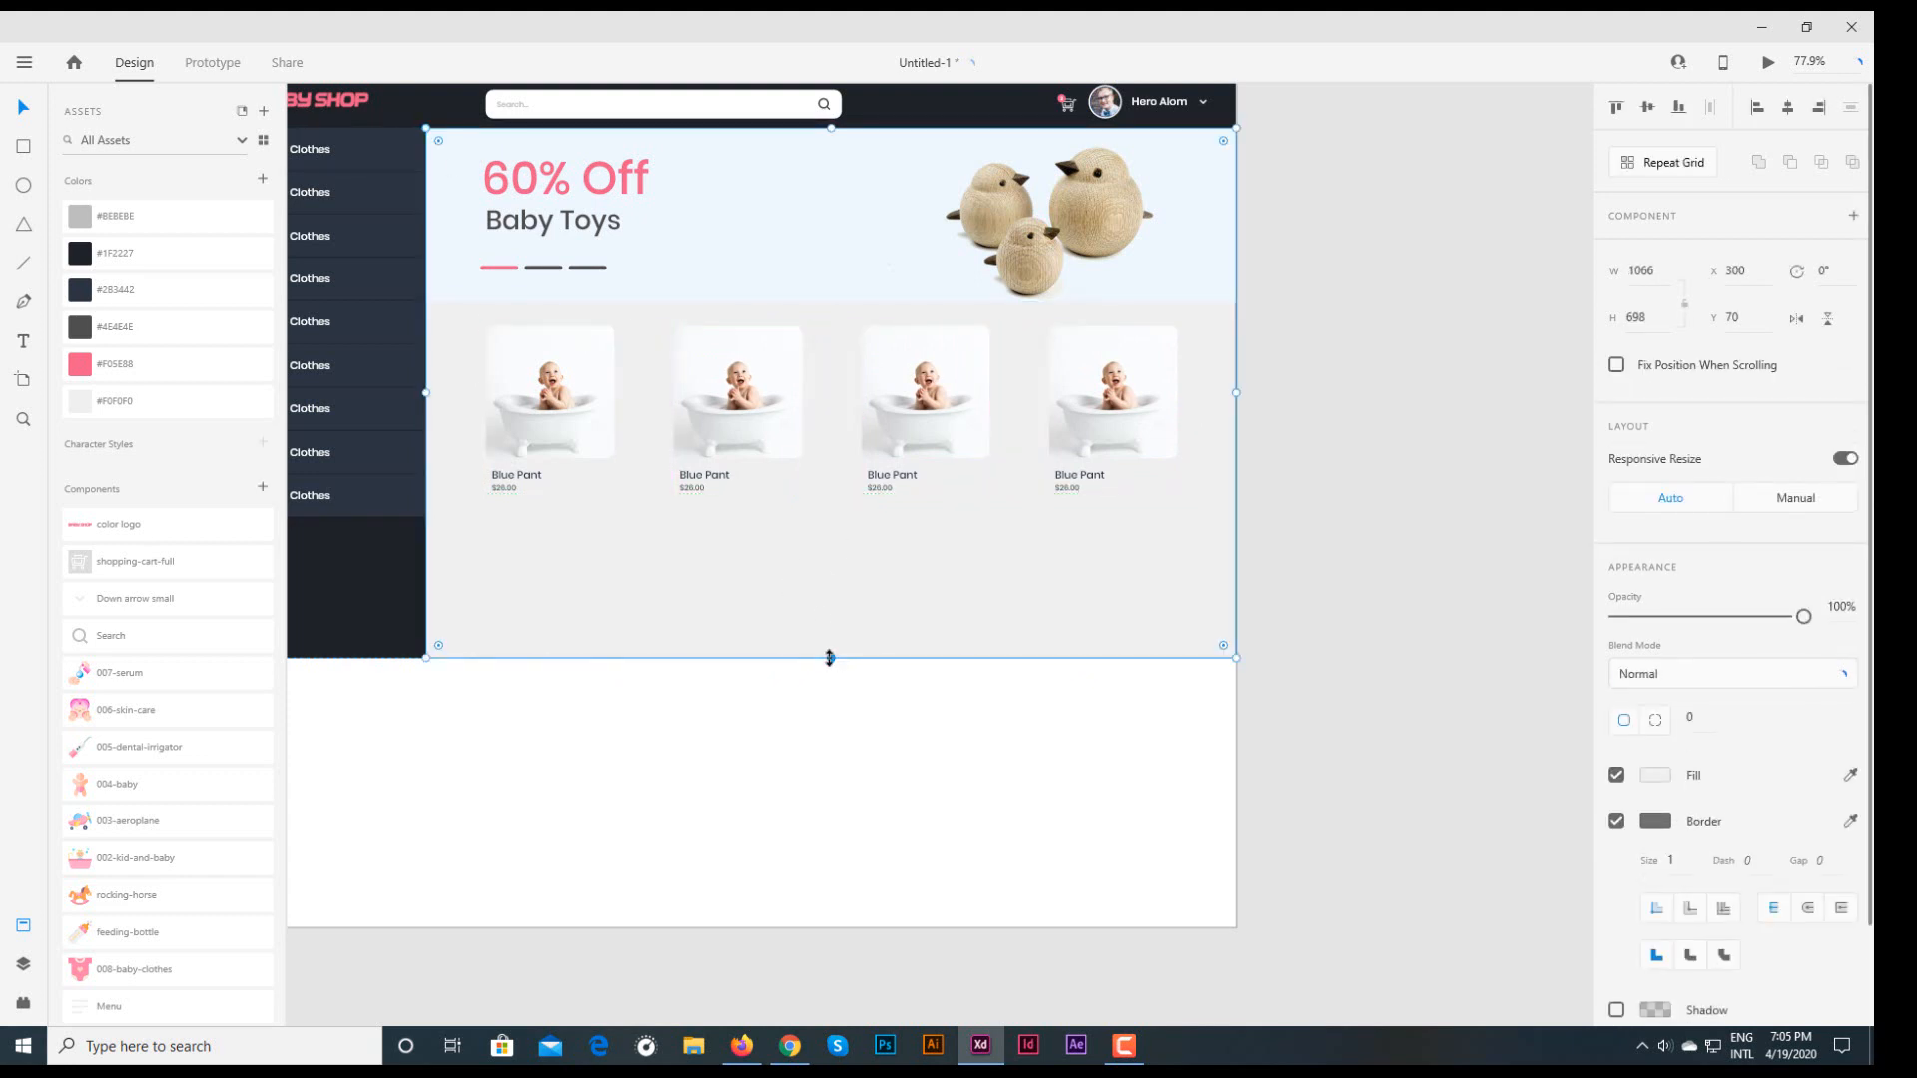
drag(829, 657, 834, 926)
- Repeat the row of product cards downward as evenly spaced rows, making the grid 1000 high
click(932, 446)
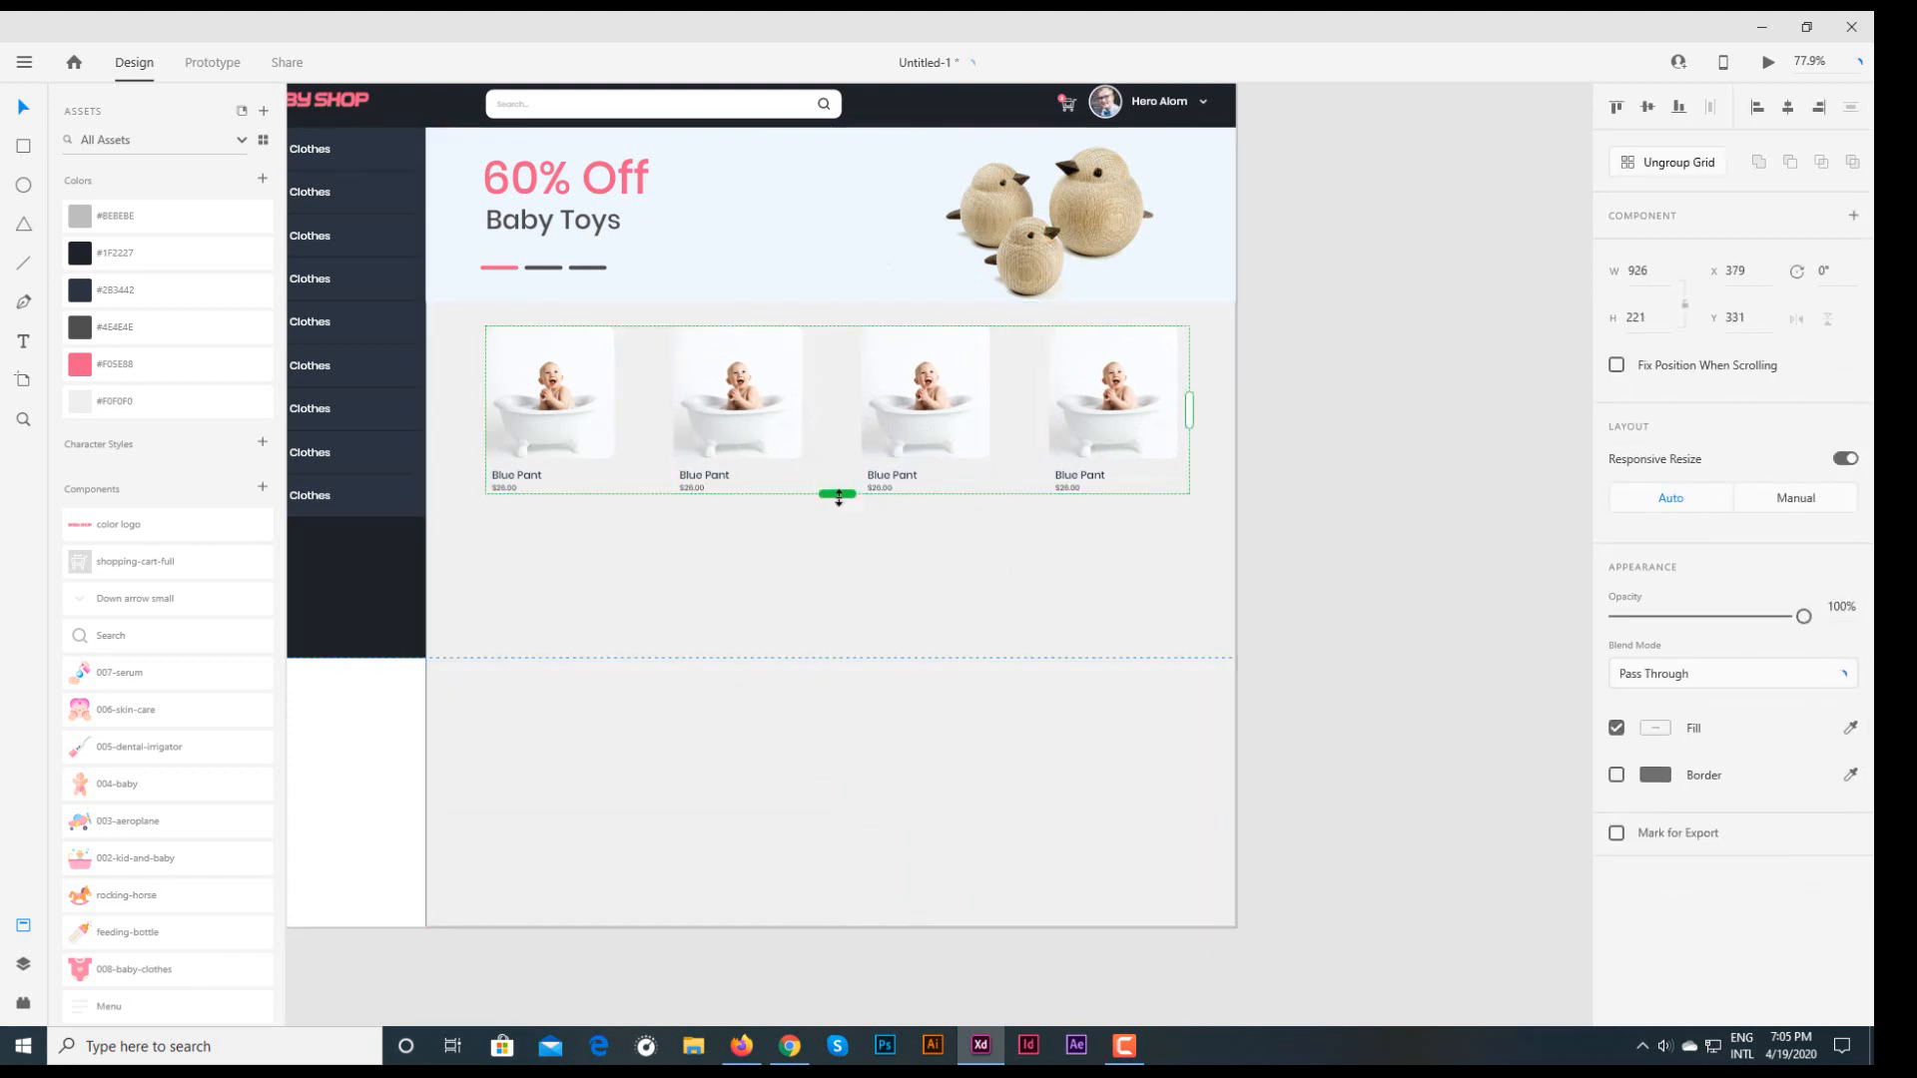
drag(838, 498, 839, 973)
drag(732, 696, 732, 763)
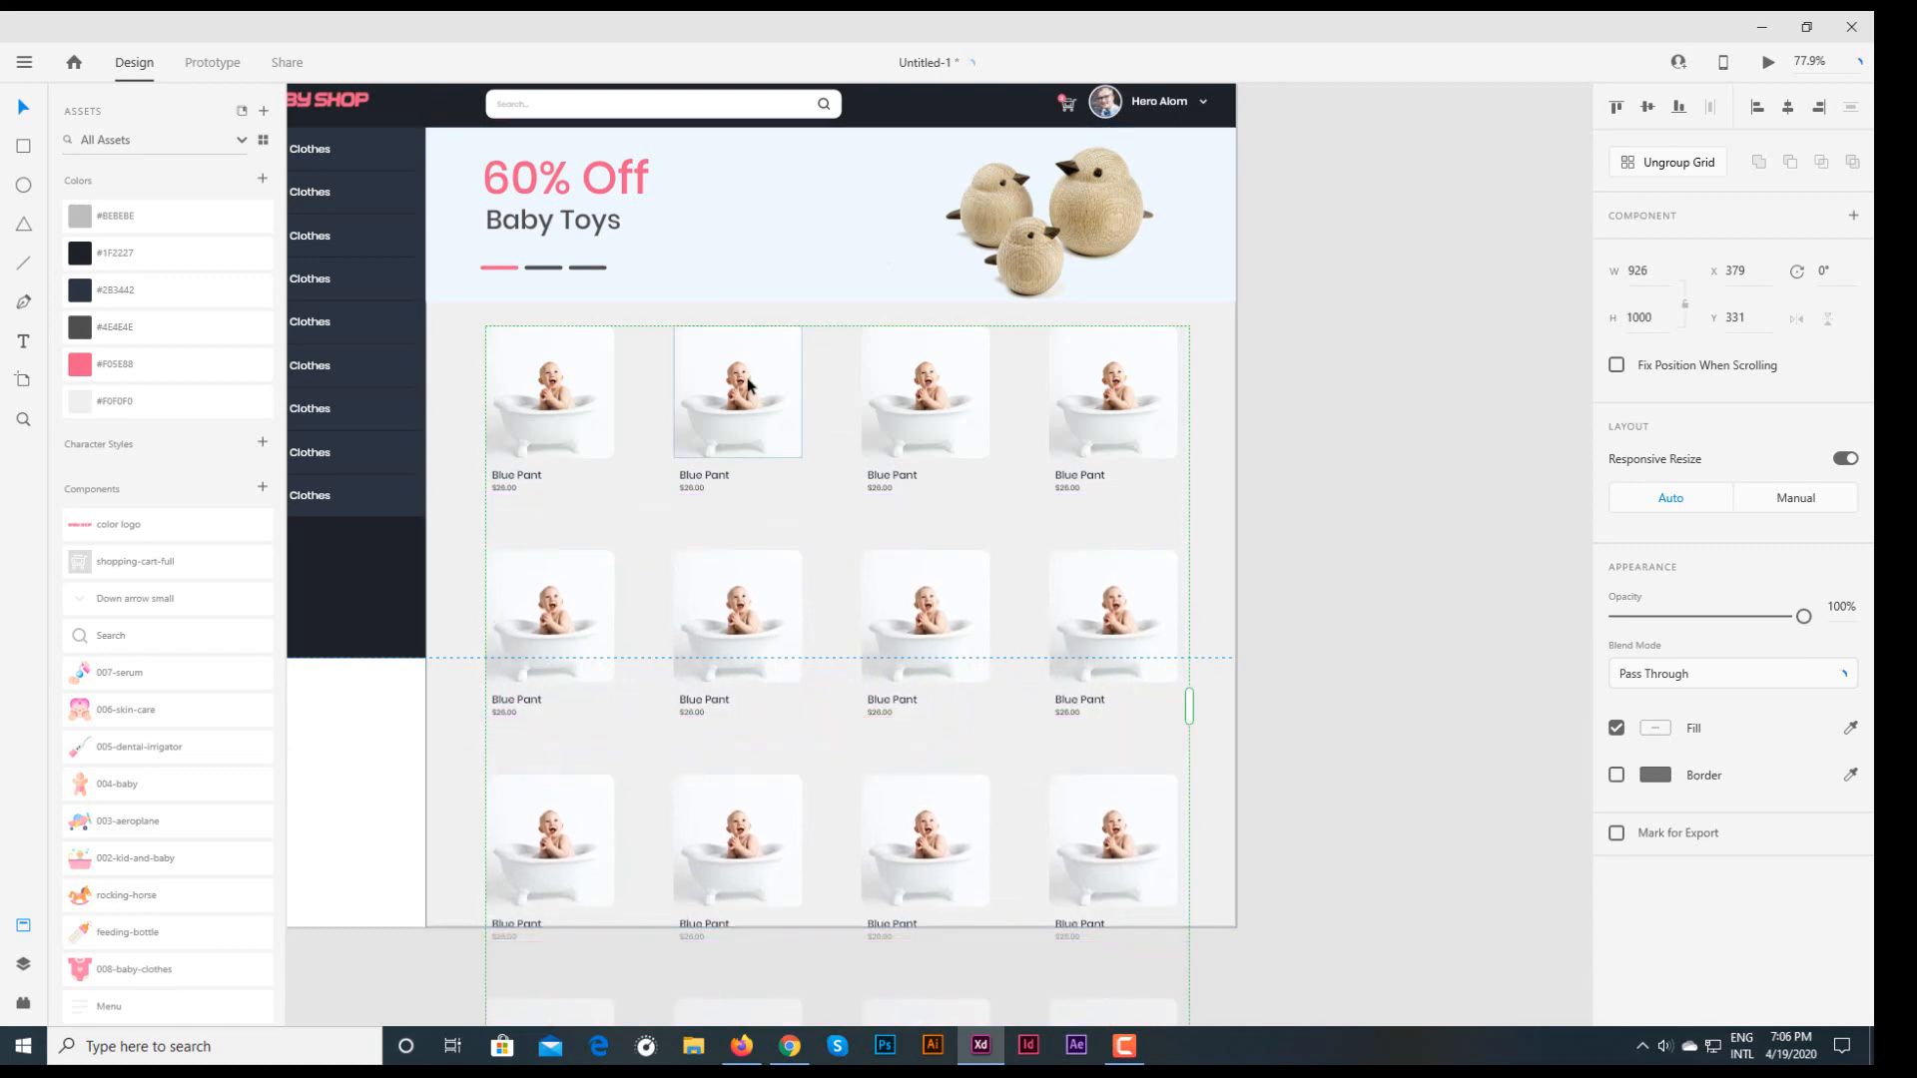
- Move the product grid to X 384, Y 371 and widen its row spacing slightly for a height of 1012
drag(747, 387, 750, 415)
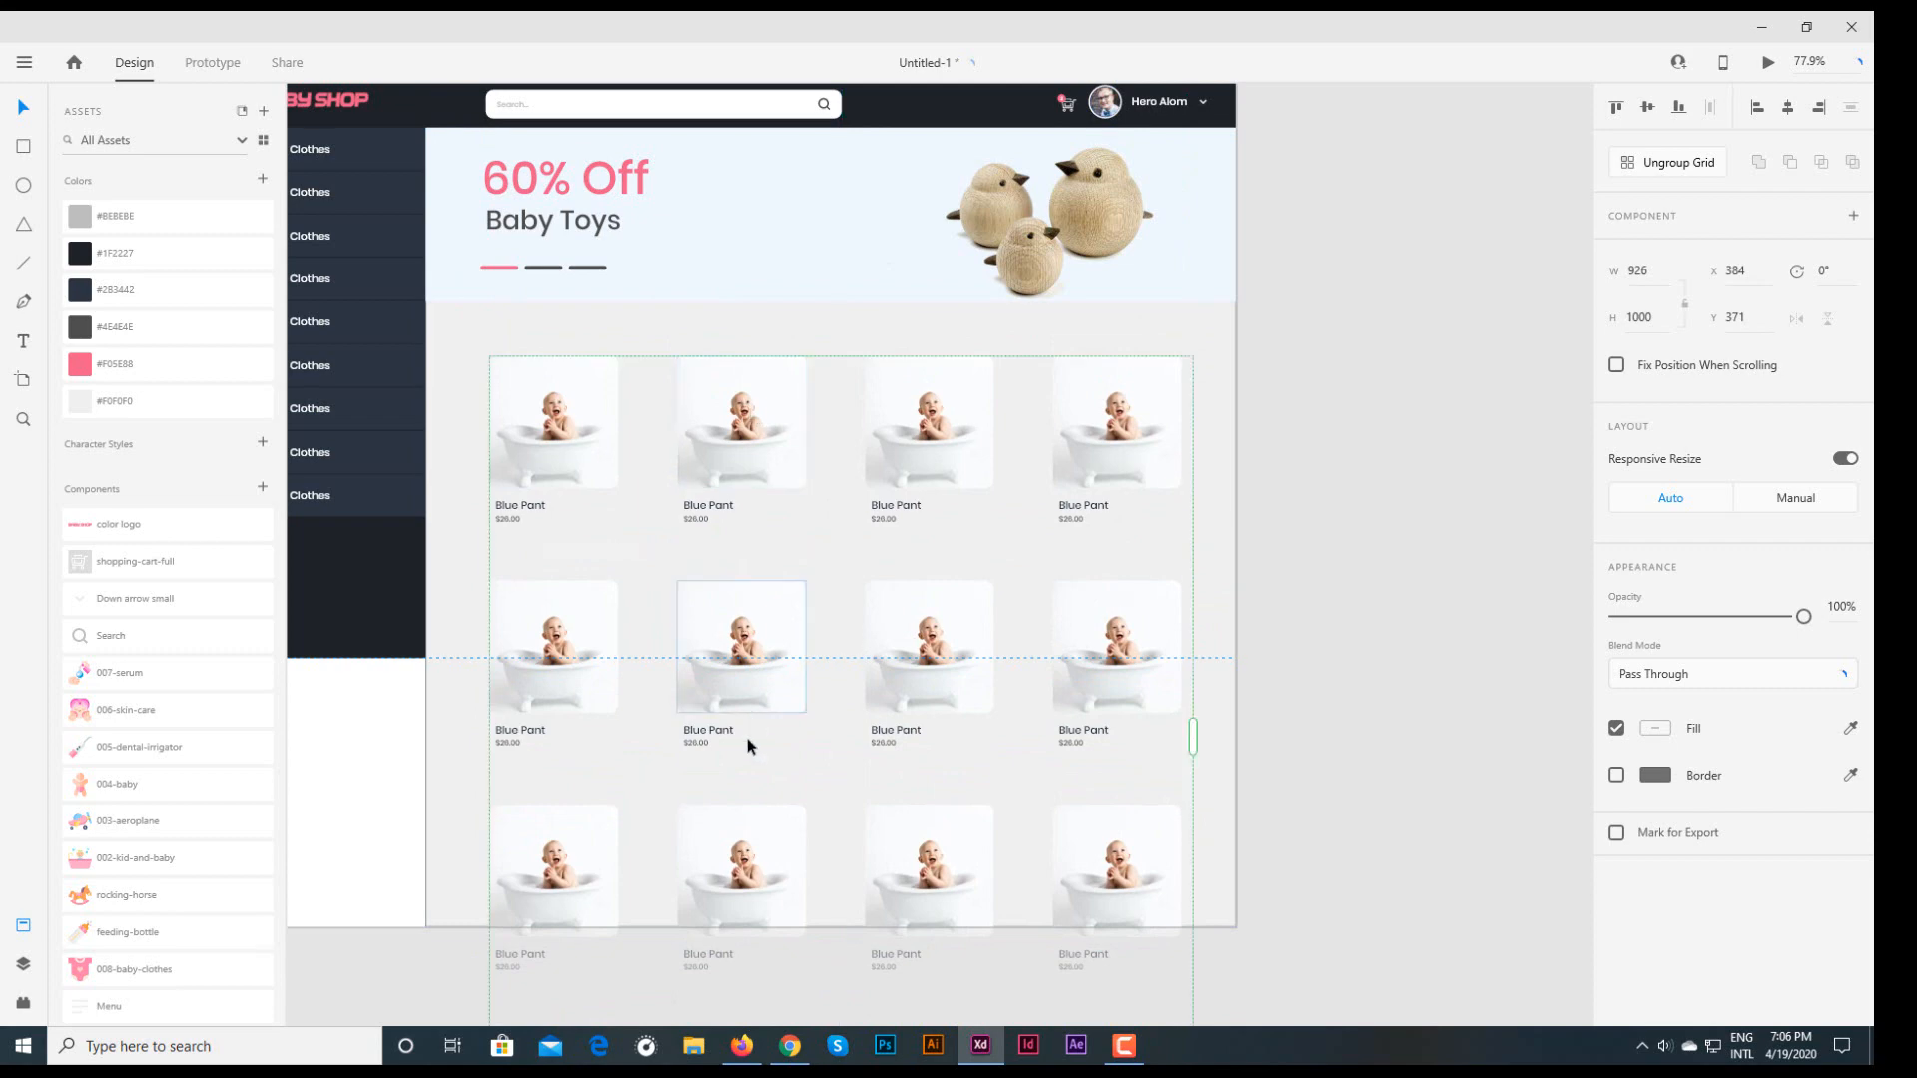
drag(779, 783, 779, 791)
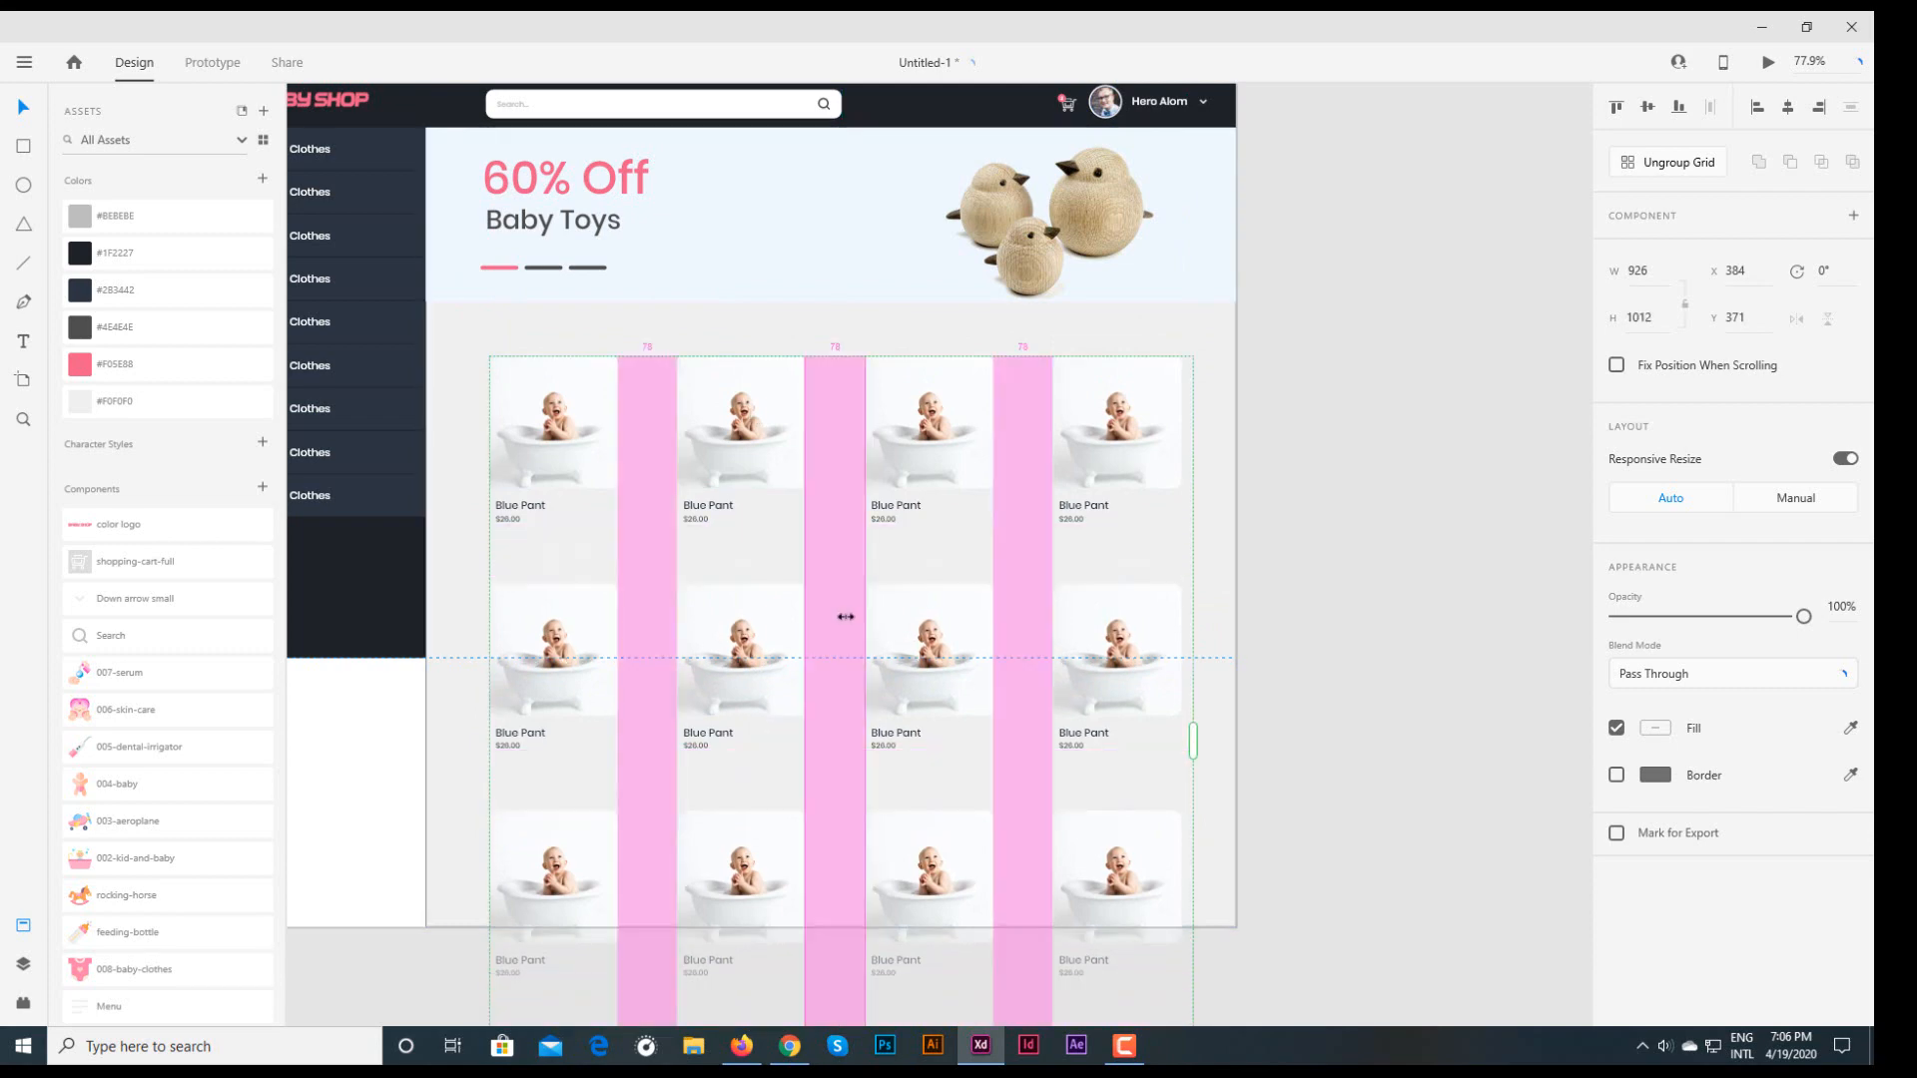
click(1399, 590)
- Ungroup the repeat grid of product cards
right_click(879, 422)
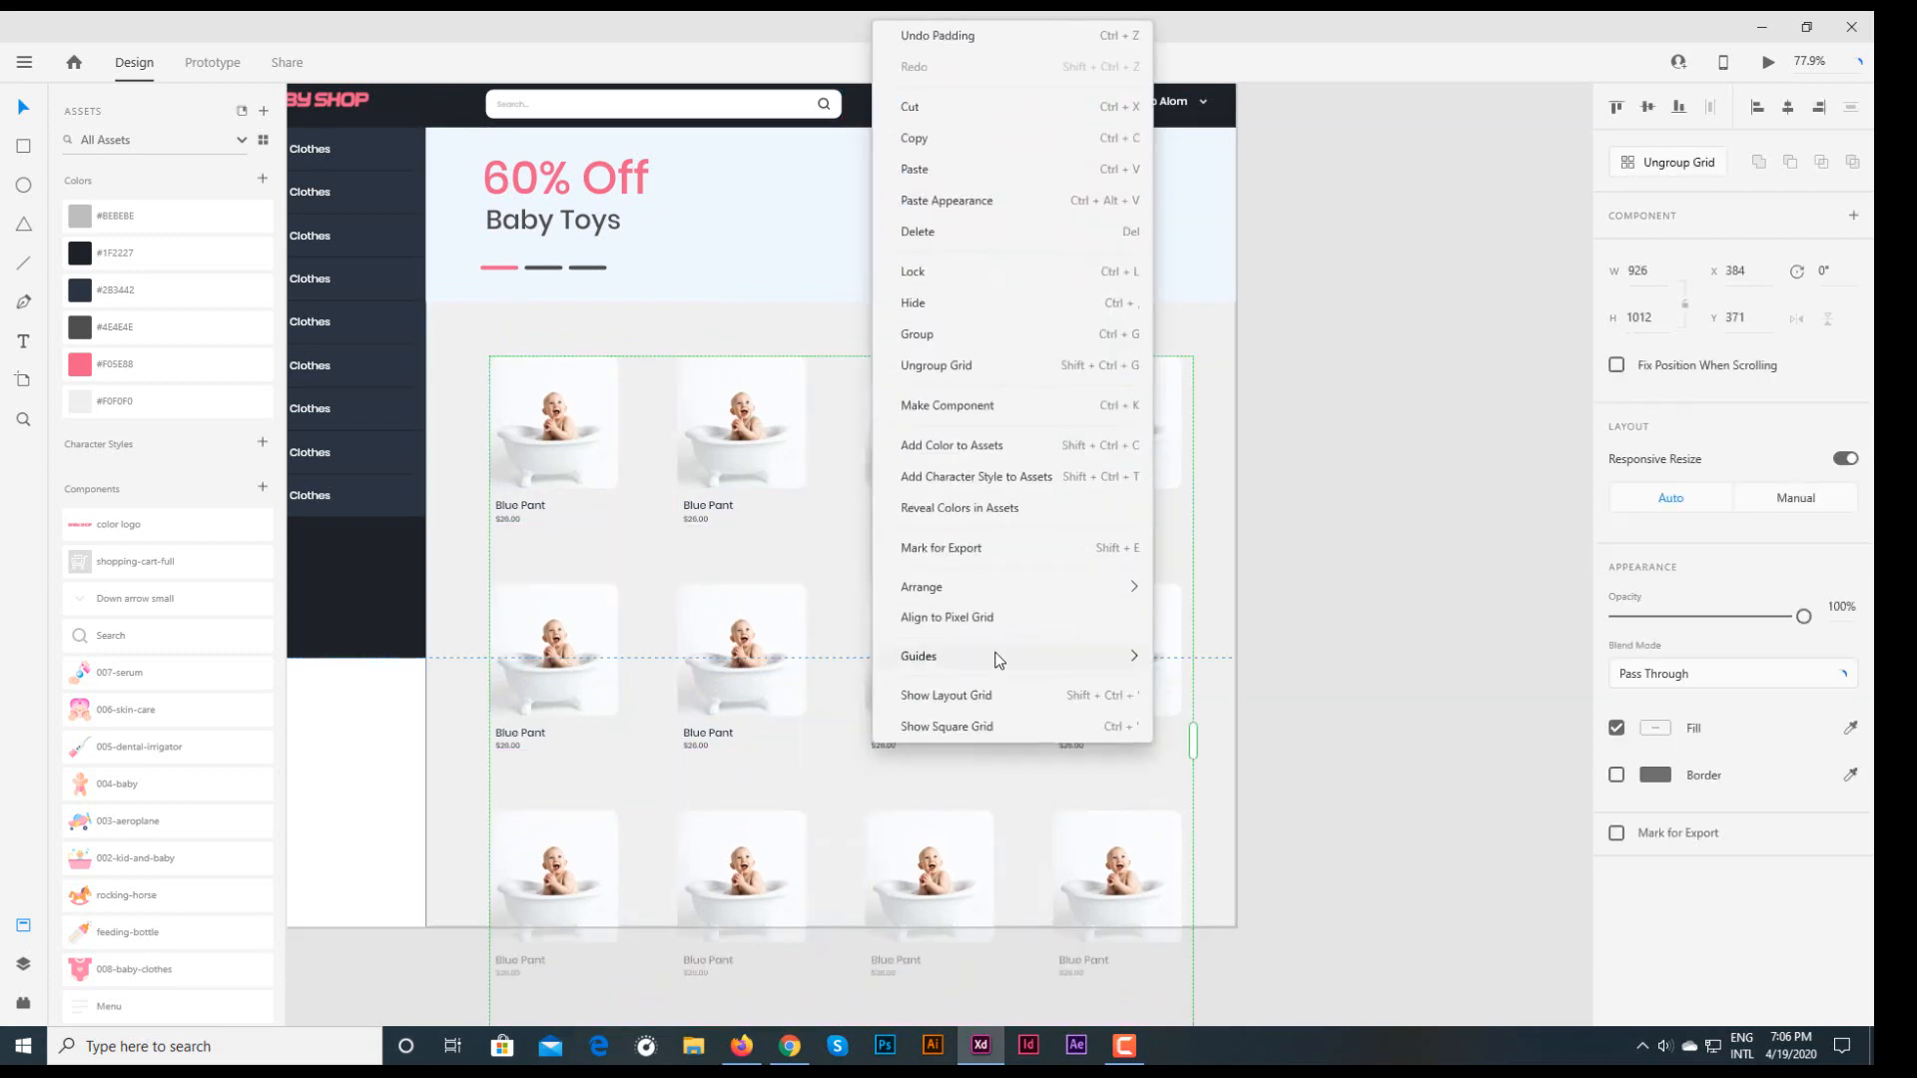
click(938, 366)
drag(1051, 545, 969, 455)
- Stretch the dark sidebar background down to the artboard's lower edge
click(520, 565)
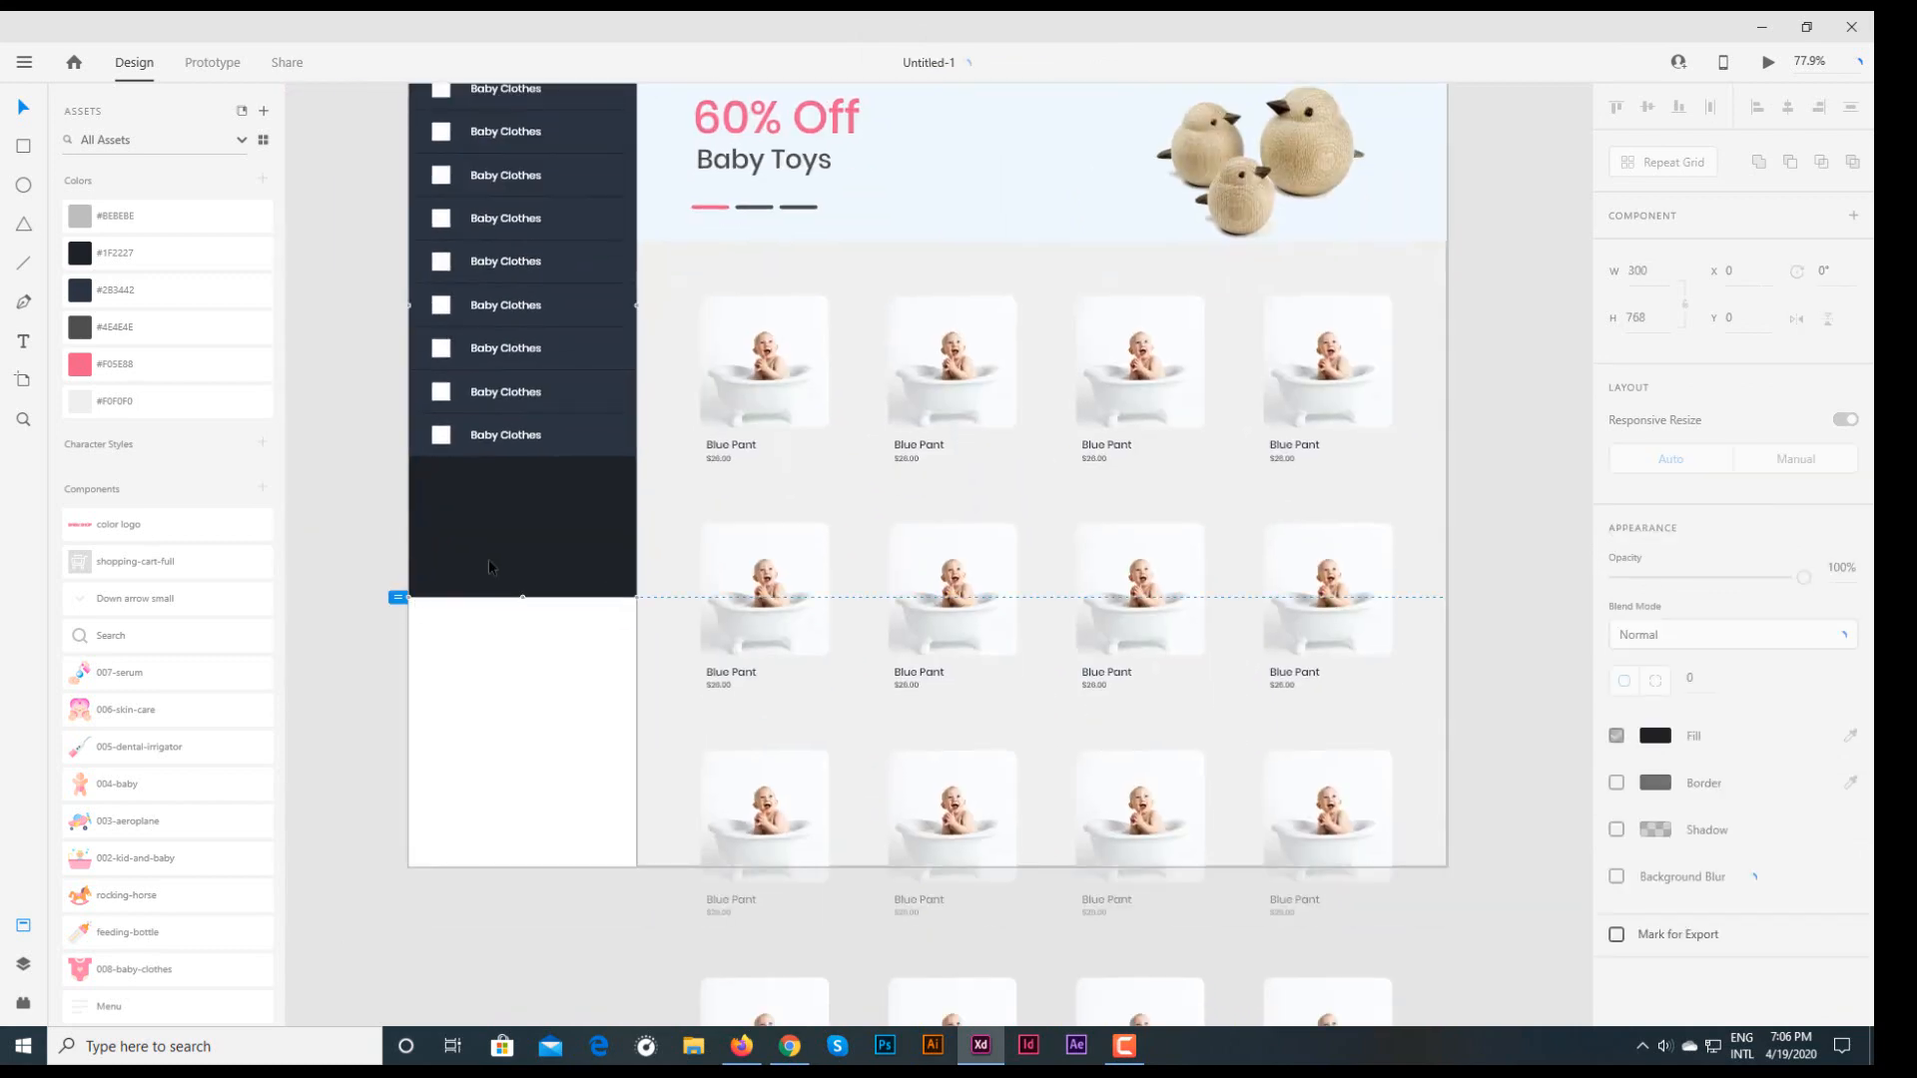
scroll(489, 566, up, 3)
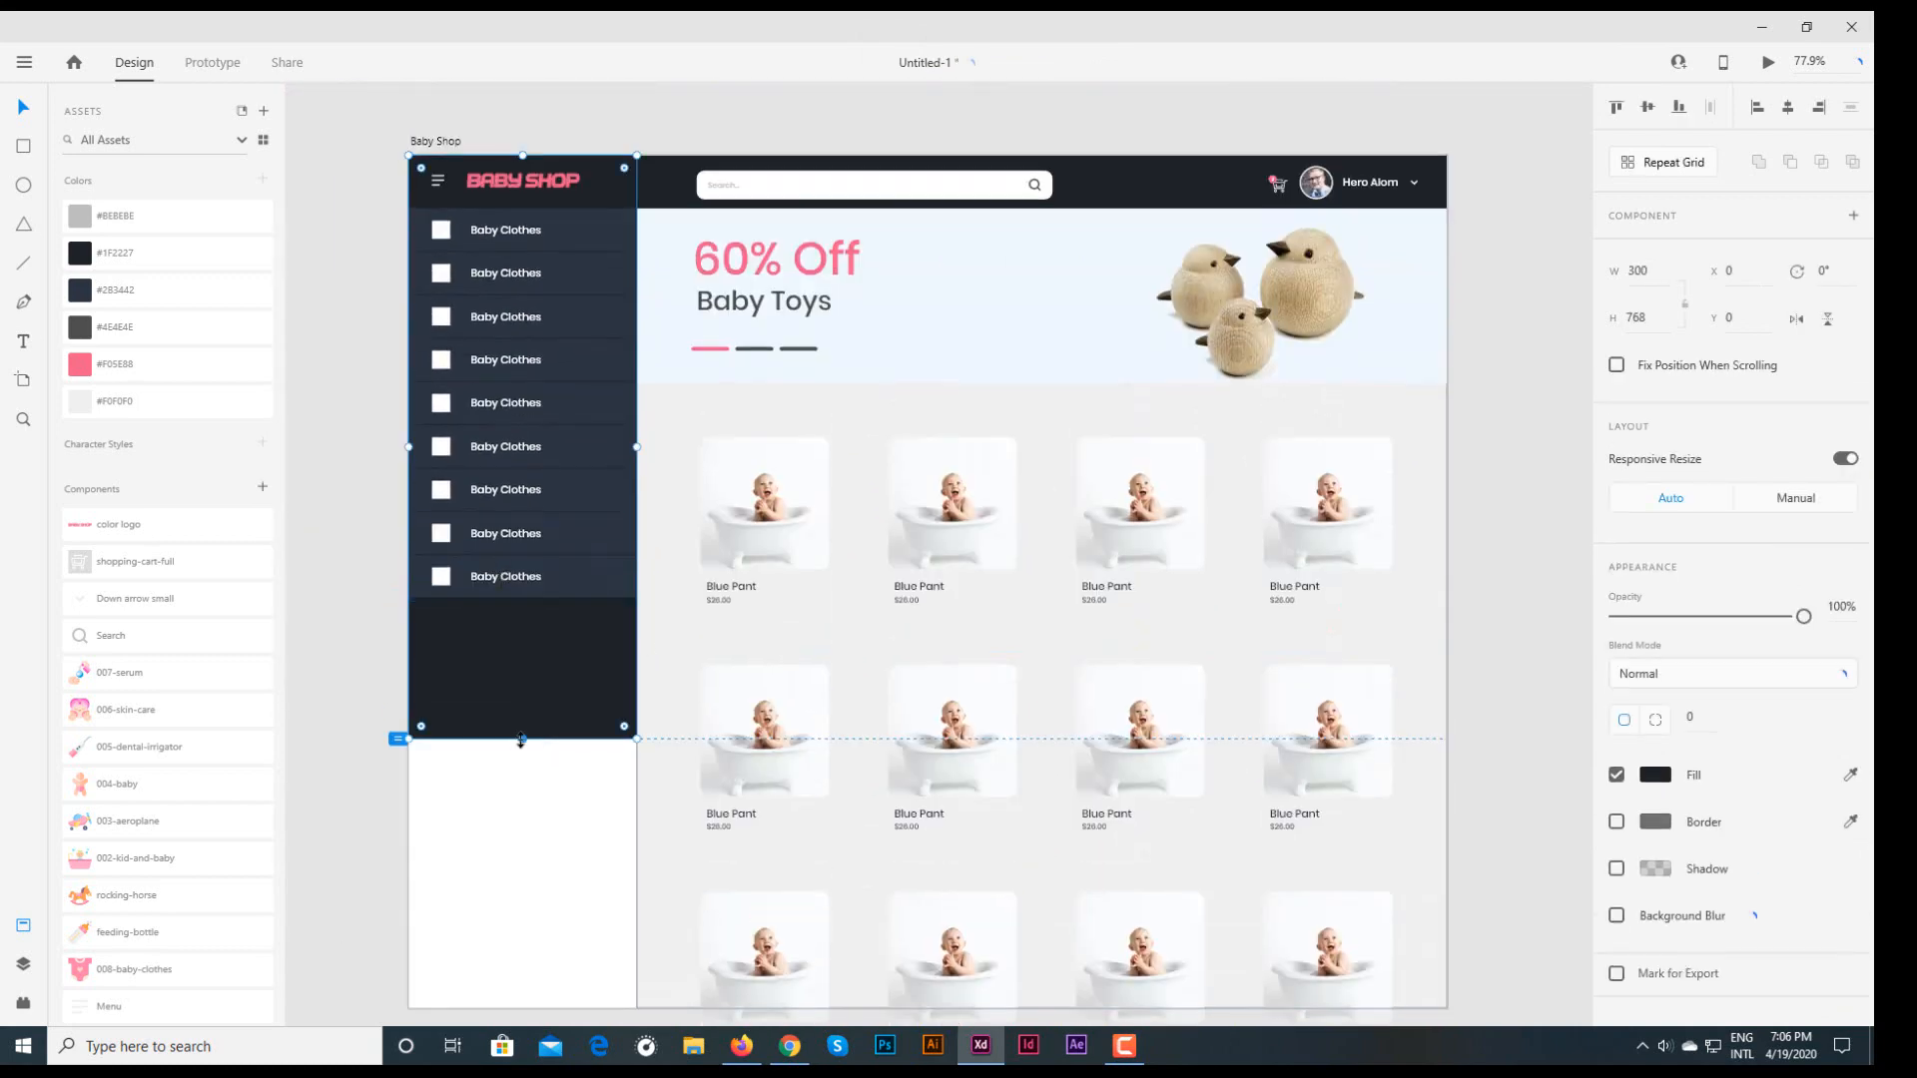
drag(523, 740, 483, 1008)
click(1416, 522)
- Draw a borderless pink 28 by 19 rectangle over the right edge of the first row's second card, at X 791, Y 394
drag(1504, 533, 1351, 377)
click(821, 352)
click(1148, 345)
drag(736, 233, 1069, 496)
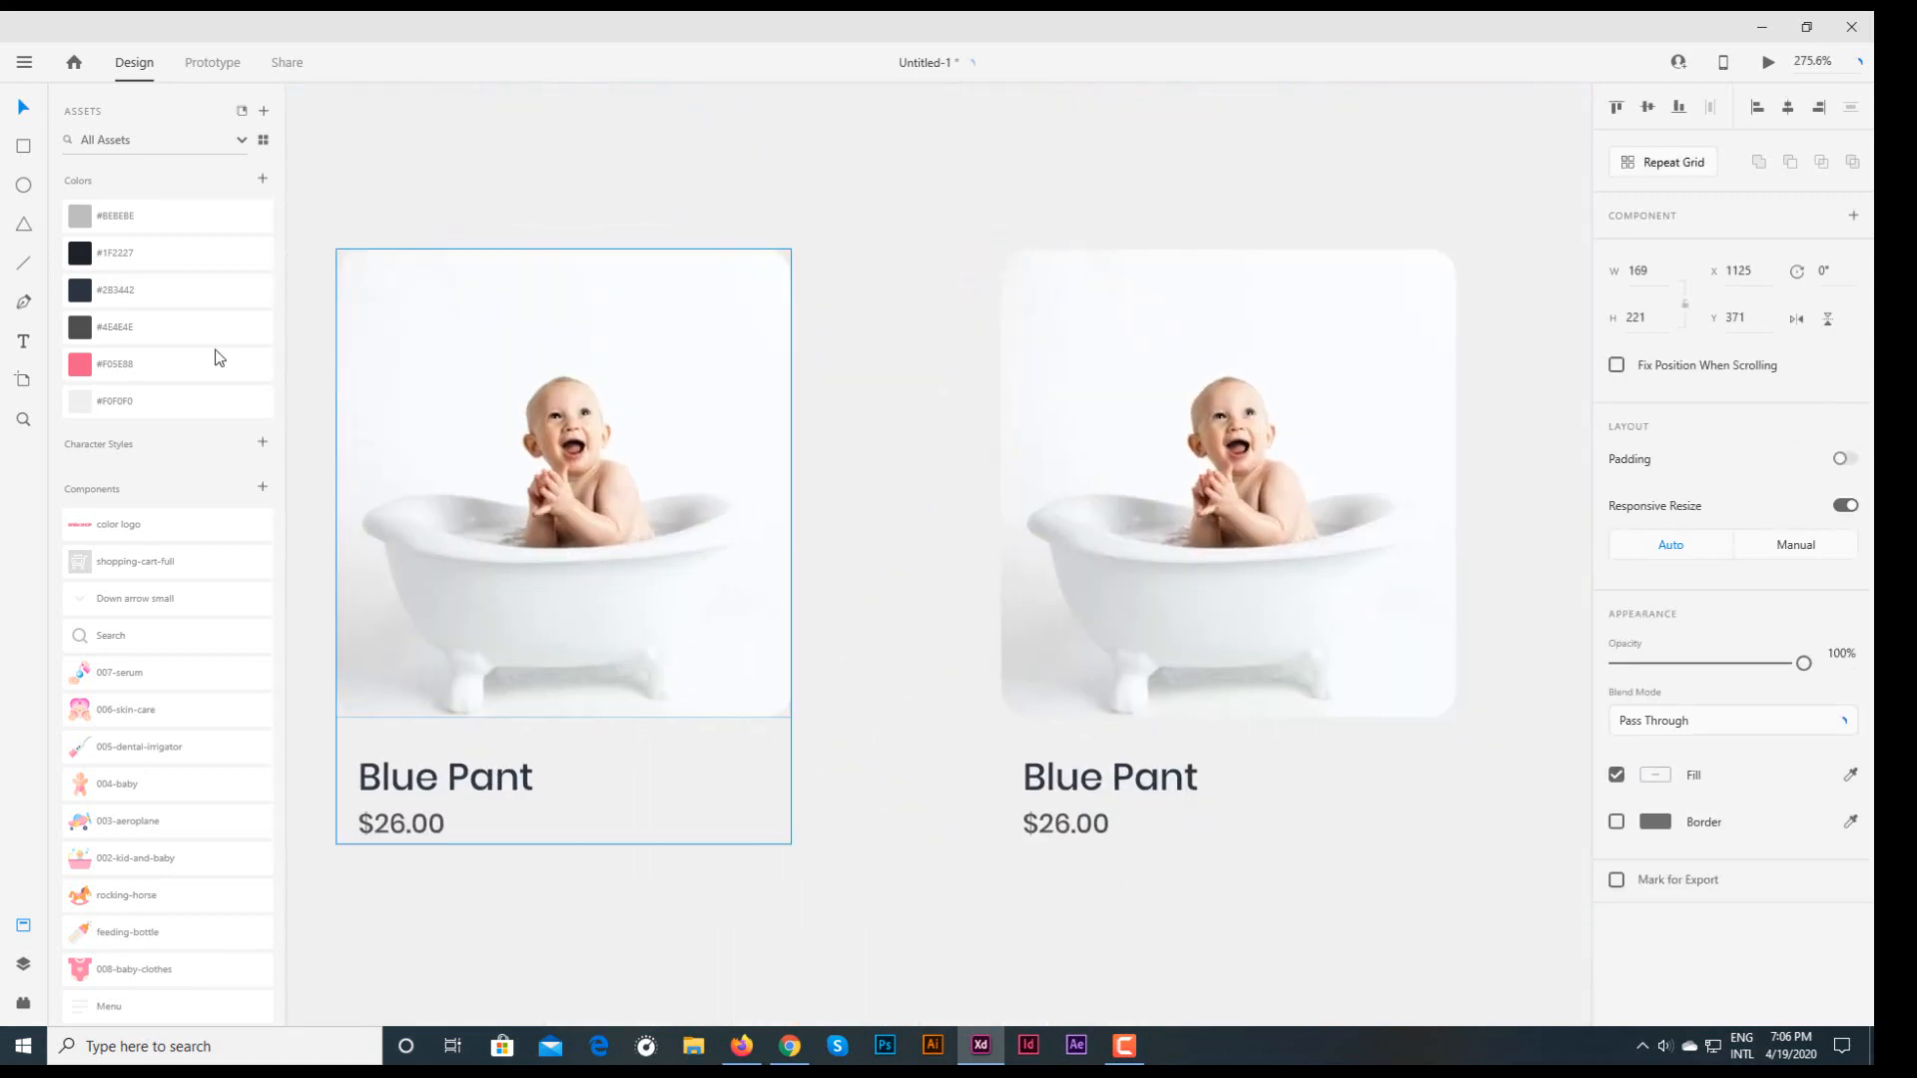
click(24, 149)
mouse_move(768, 312)
mouse_down()
mouse_move(795, 354)
mouse_move(842, 362)
mouse_up()
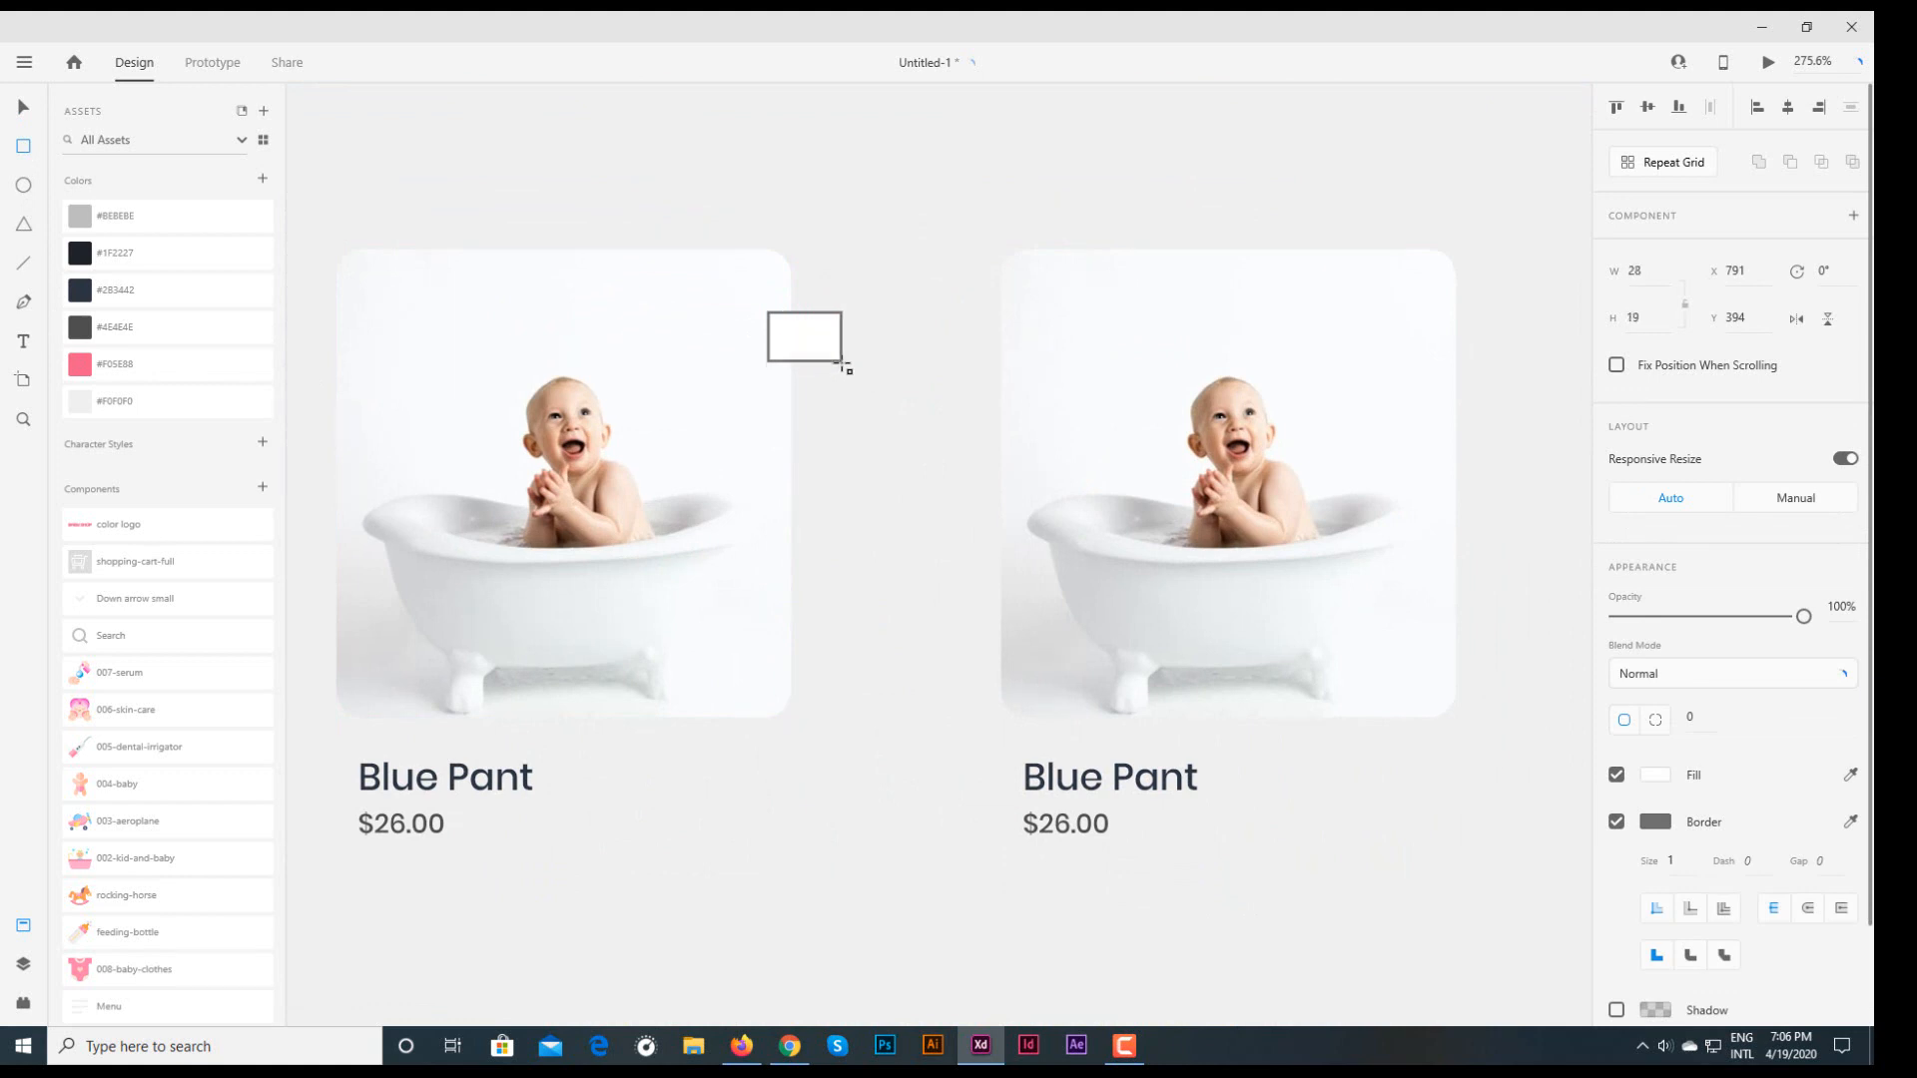
click(1616, 821)
click(1655, 775)
click(1477, 888)
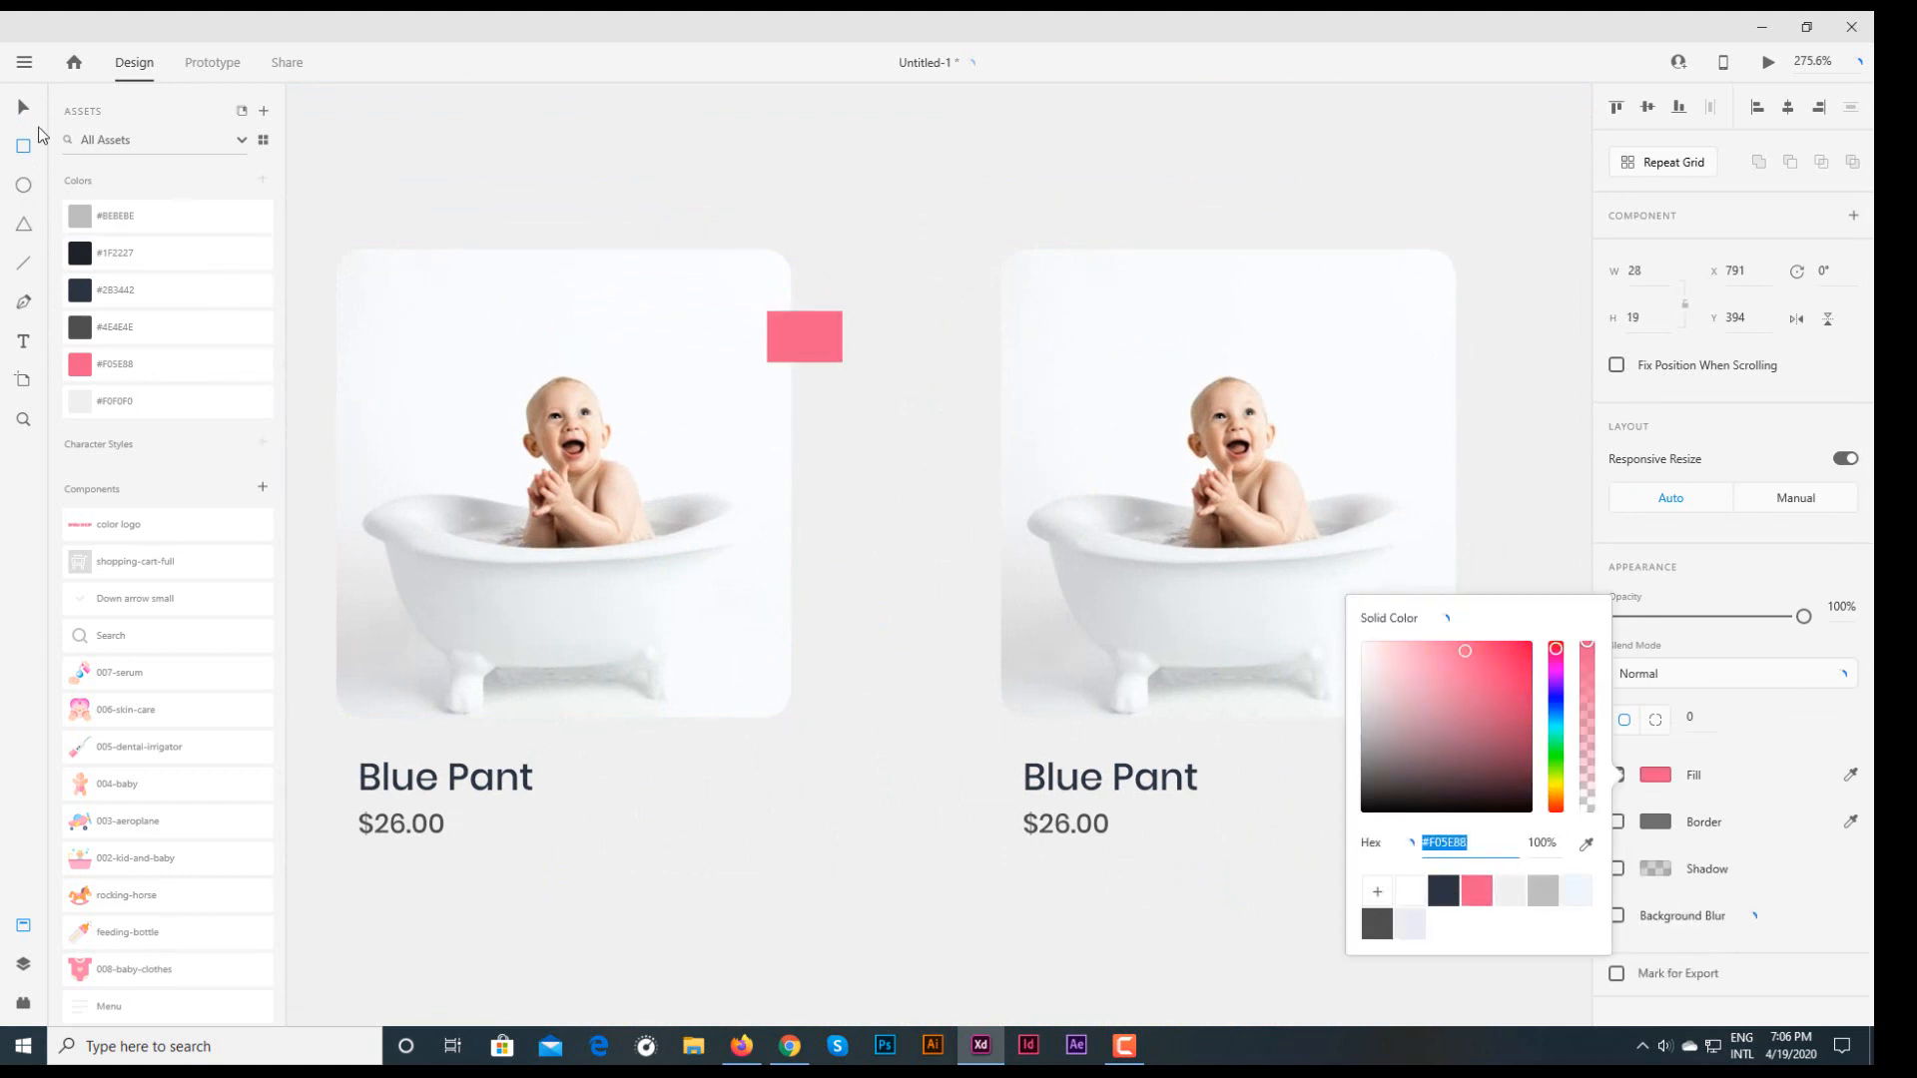
- Add the text "New" over the pink rectangle on the second product card
click(26, 114)
click(786, 344)
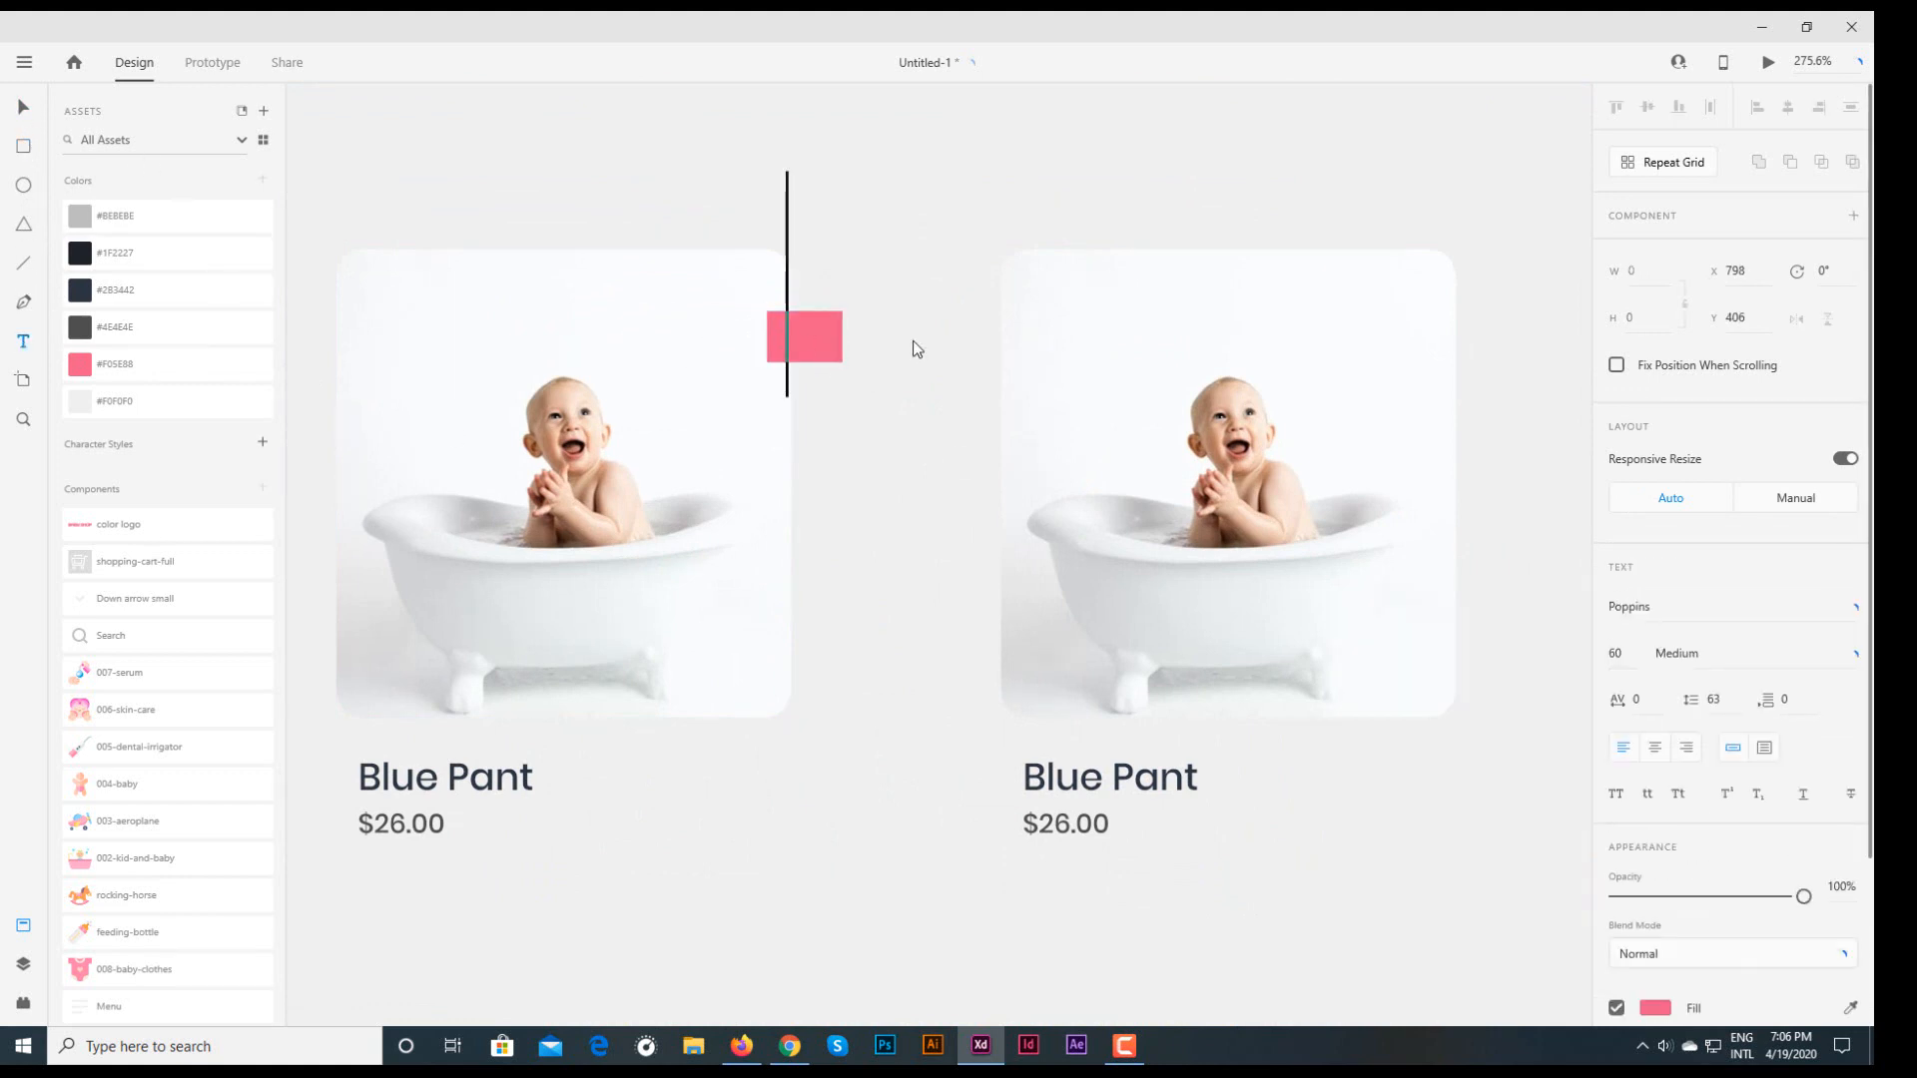
text(New)
key(Escape)
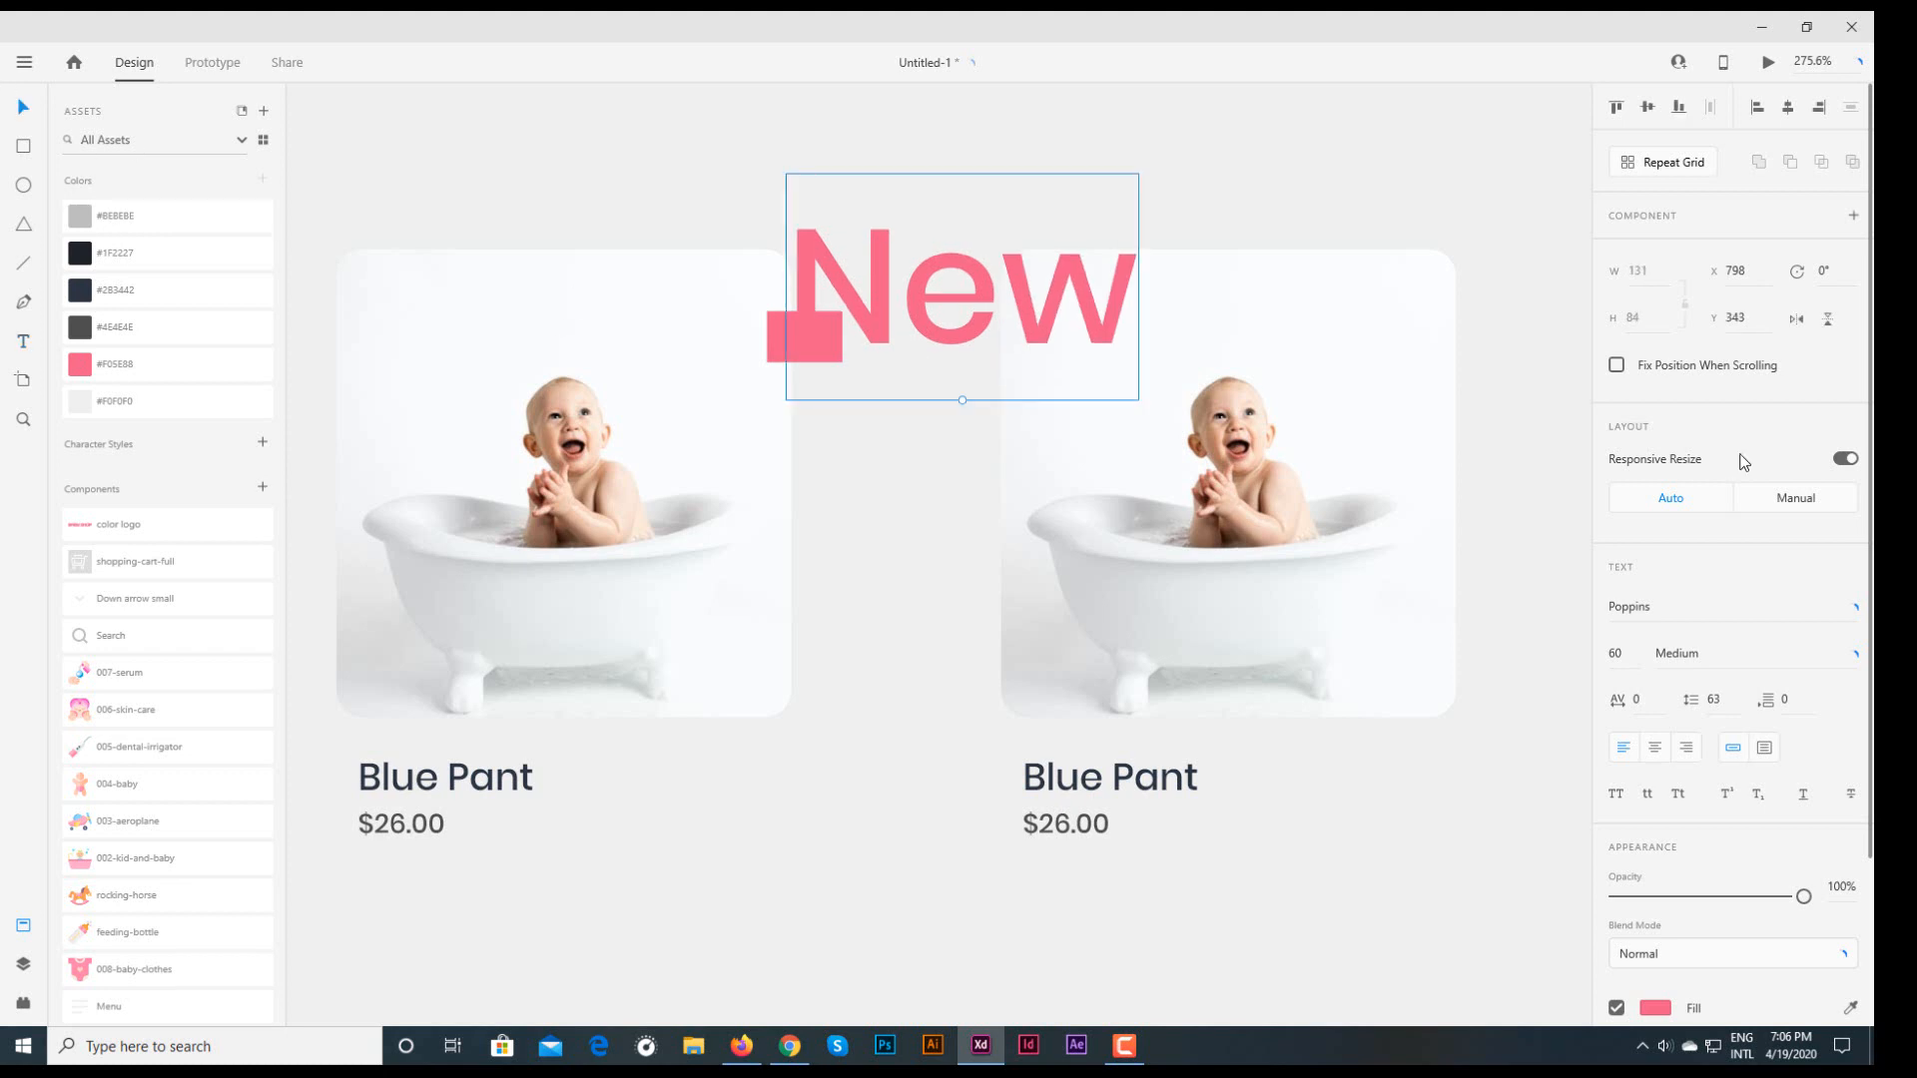
- Set the "New" text to size 8 and fill it with white
text(8)
key(Return)
scroll(1638, 926, down, 3)
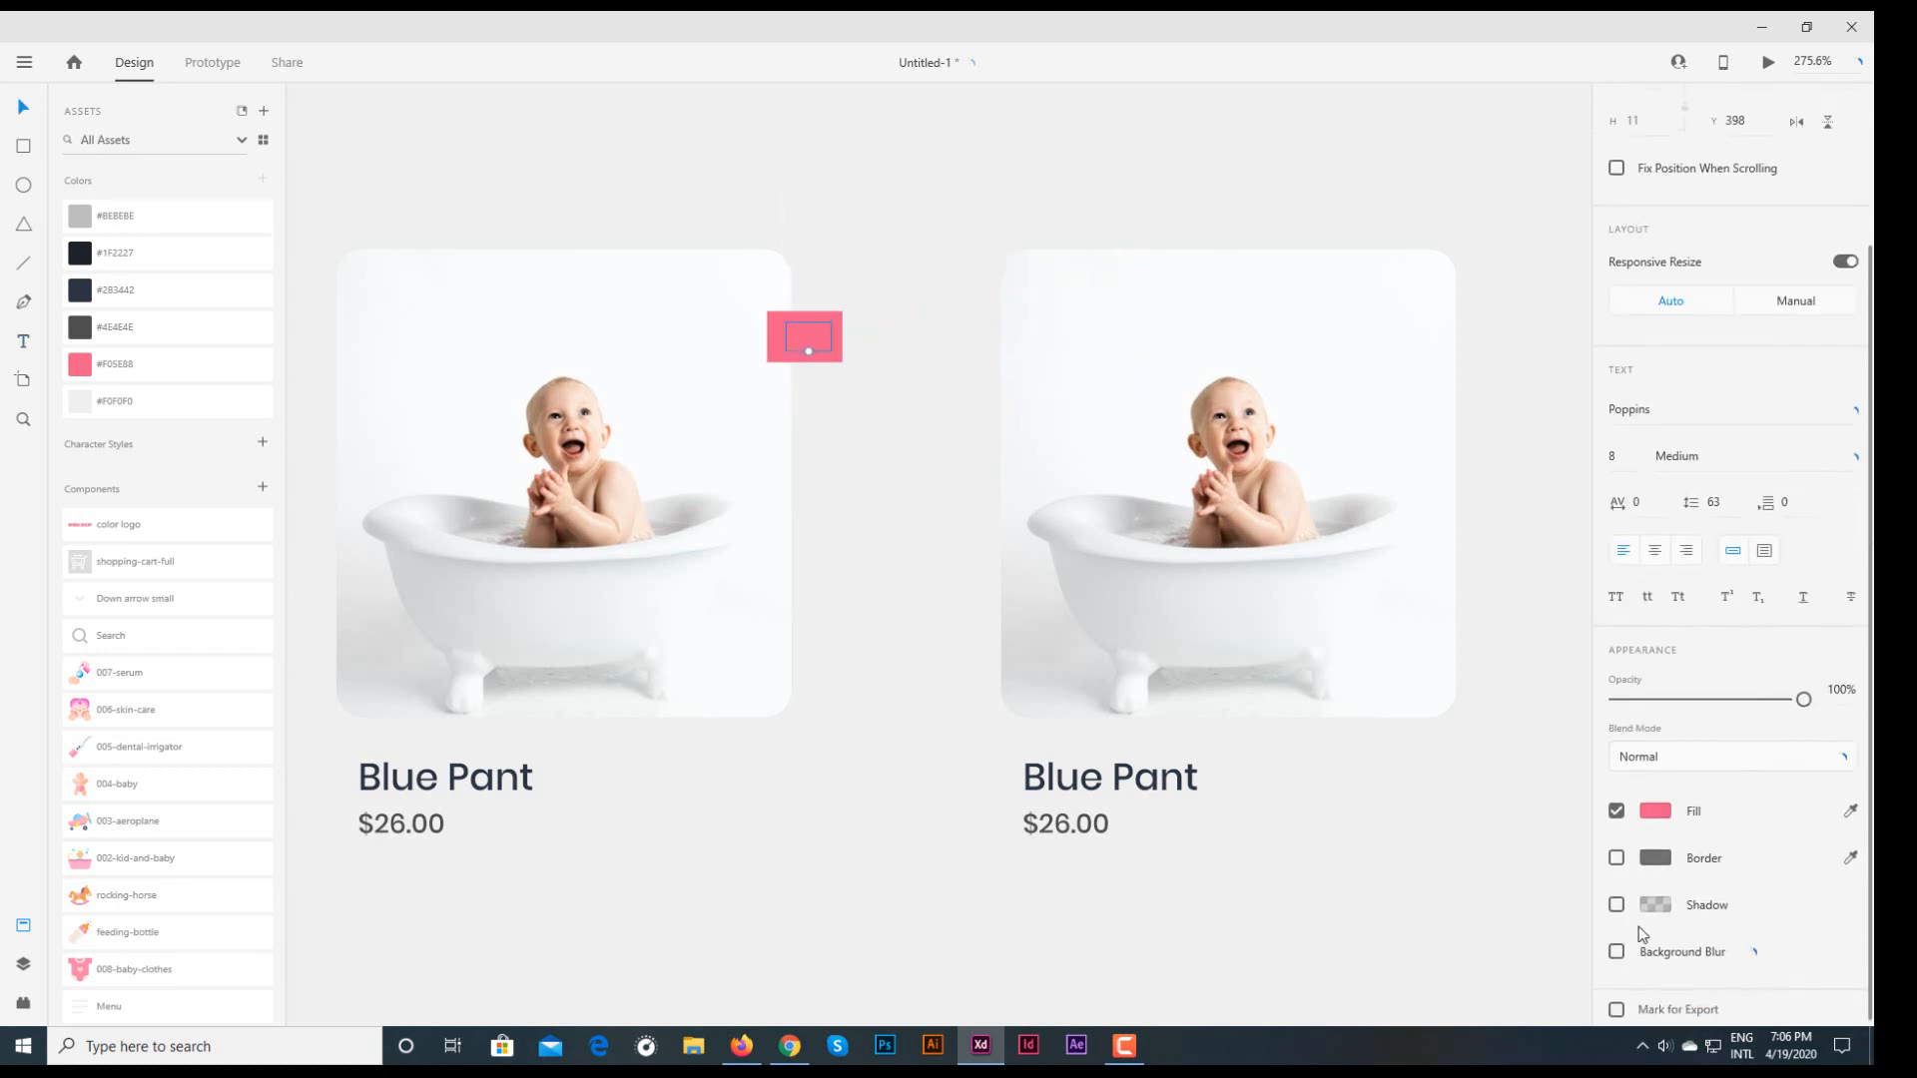
click(1654, 804)
click(1410, 905)
click(906, 358)
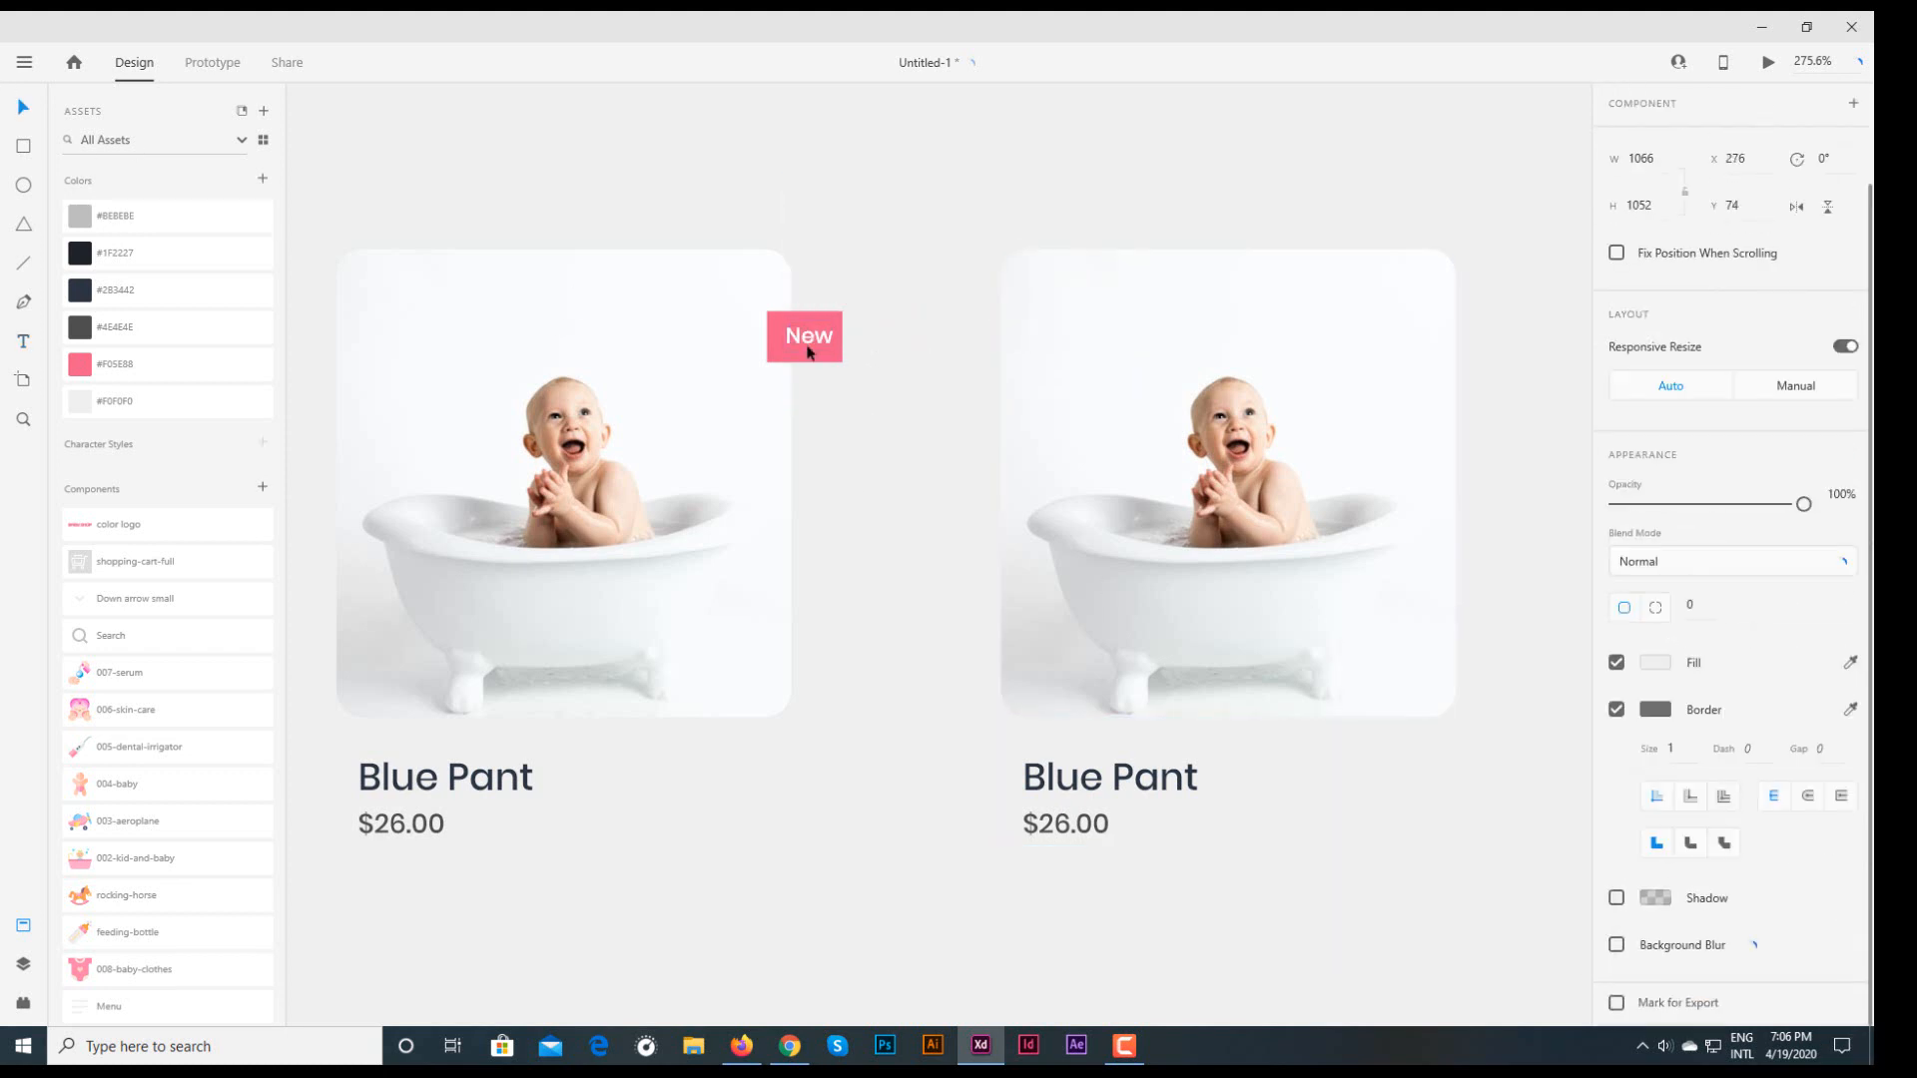
- Center and group the "New" text with its pink rectangle, placing the badge at X 788, Y 394
click(807, 345)
shift+click(836, 324)
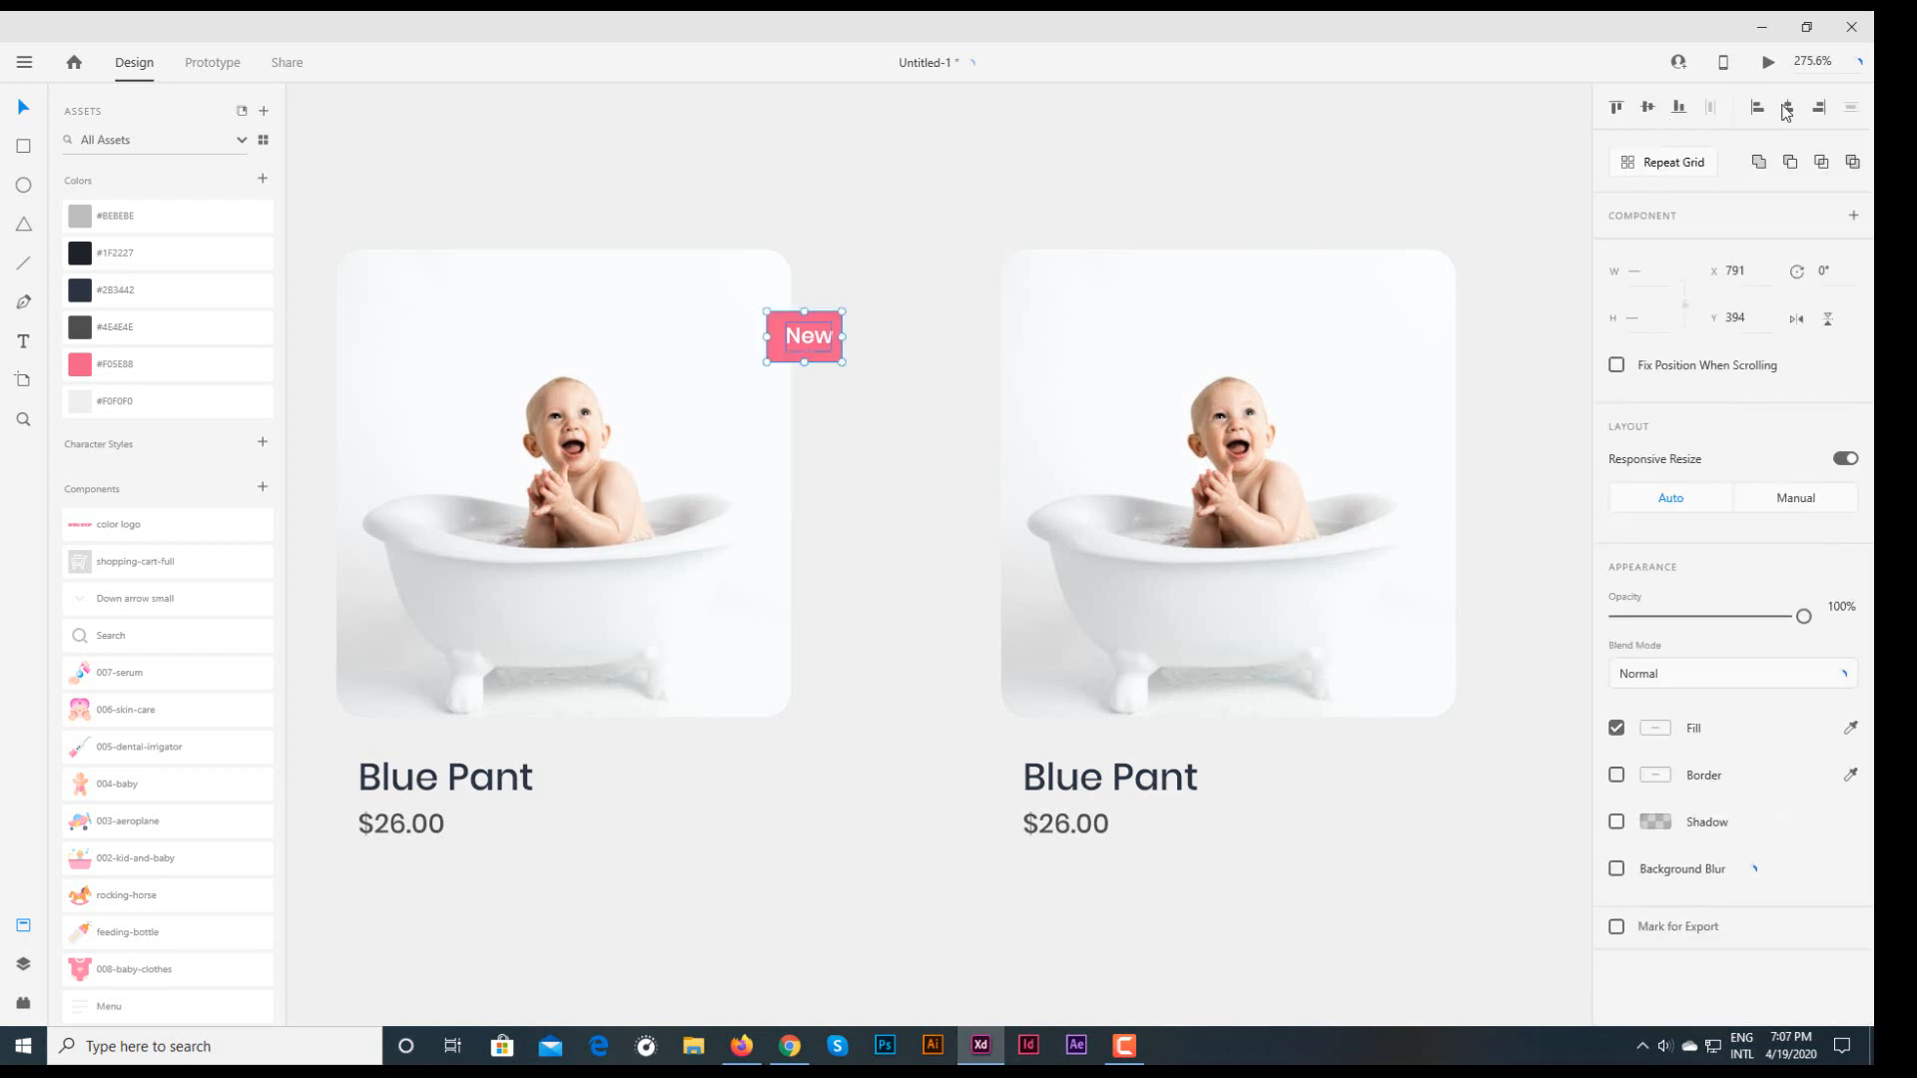
key(ctrl+g)
drag(824, 342, 817, 341)
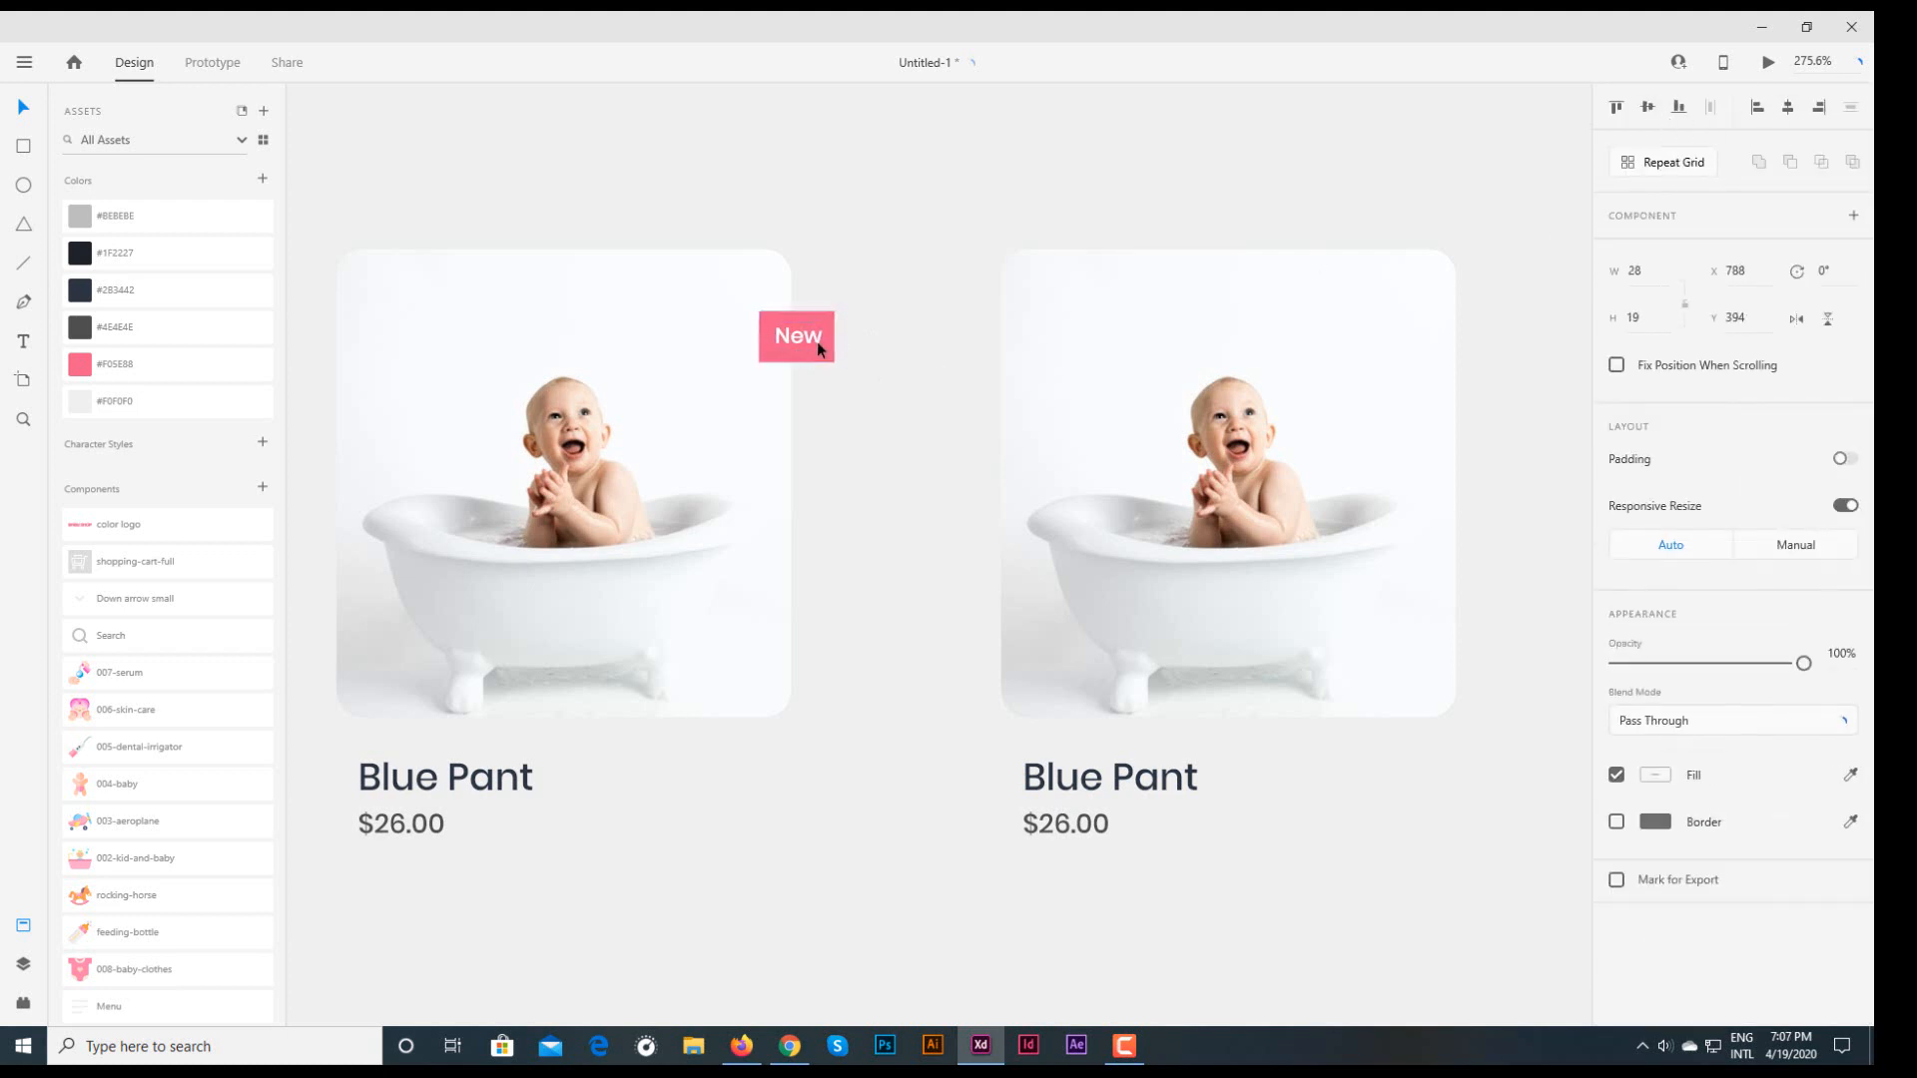
- Give the "New" badge's pink rectangle a corner radius of 5 and shift the badge to X 786
right_click(820, 344)
click(905, 370)
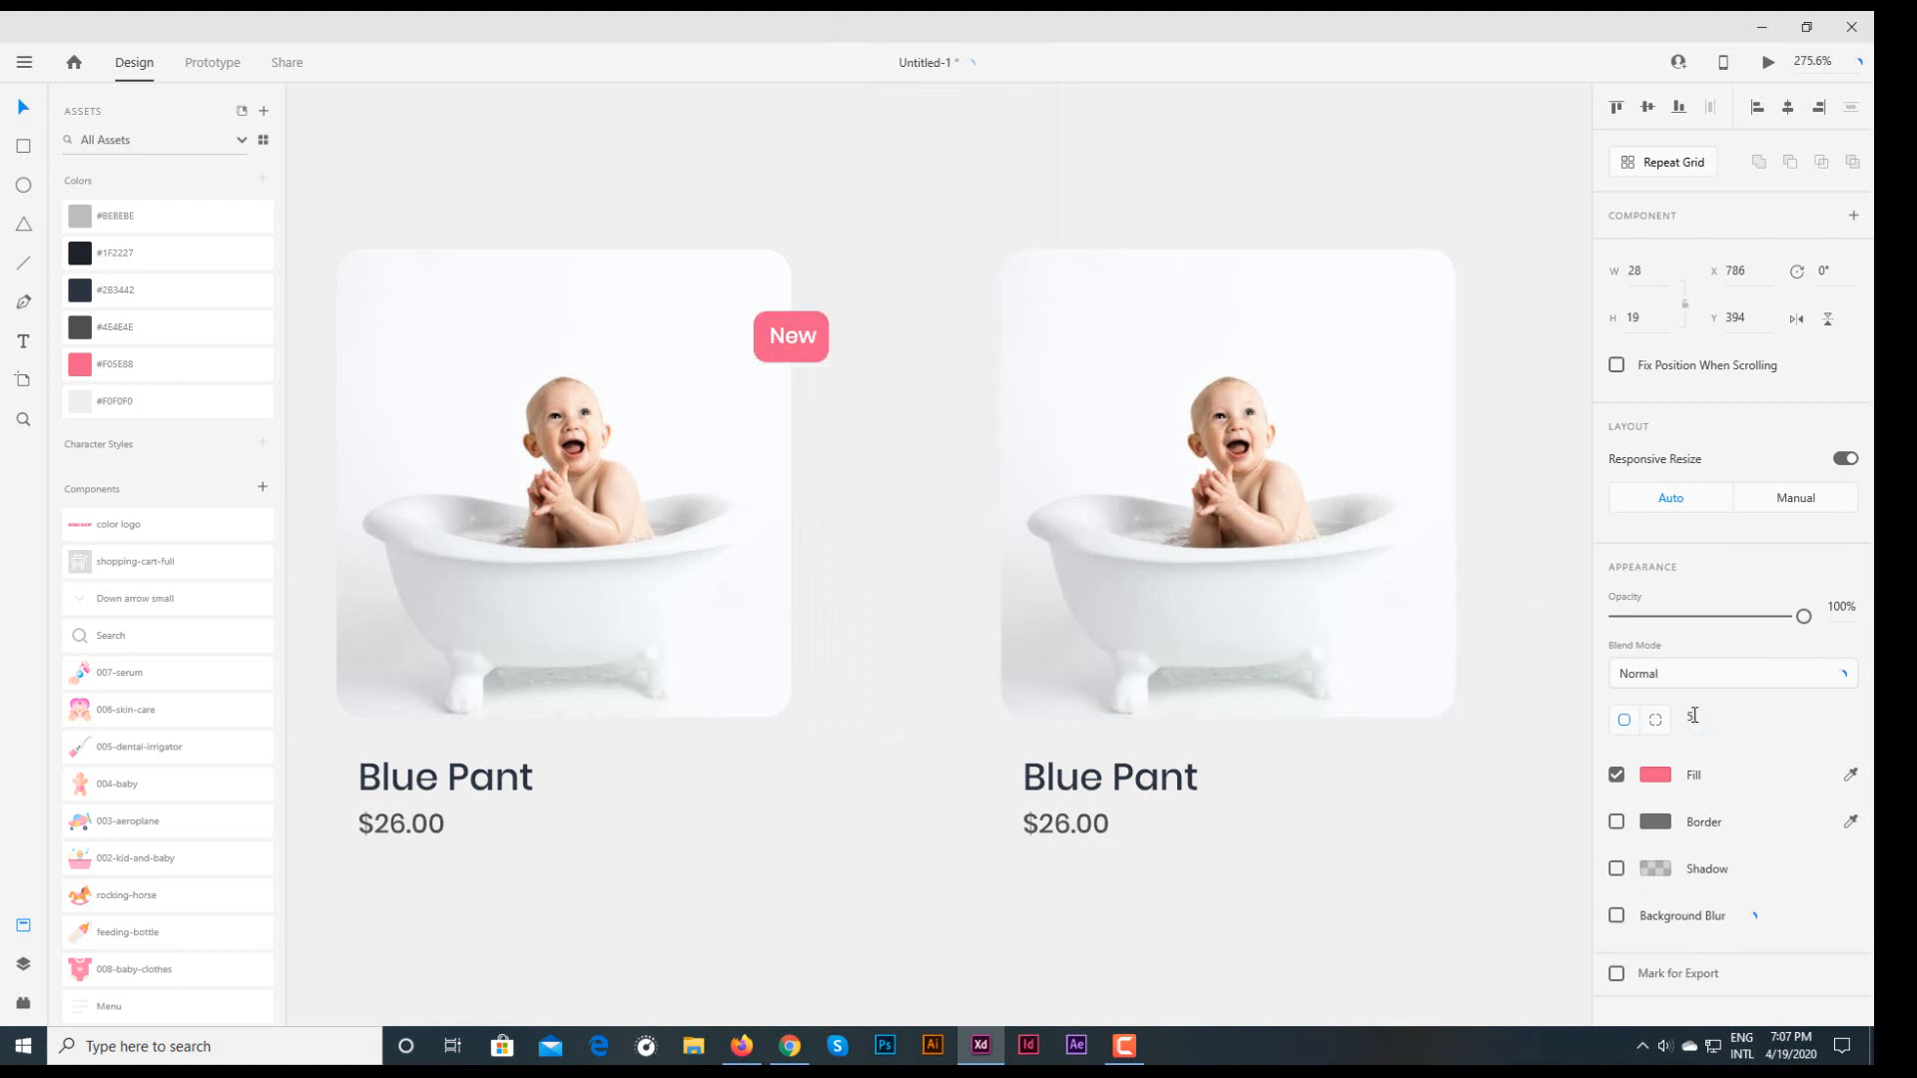
- Draw a rectangle about 78 by 21 beneath the lower-right corner of the fourth product card's image in the first row
click(889, 655)
key(ctrl+1)
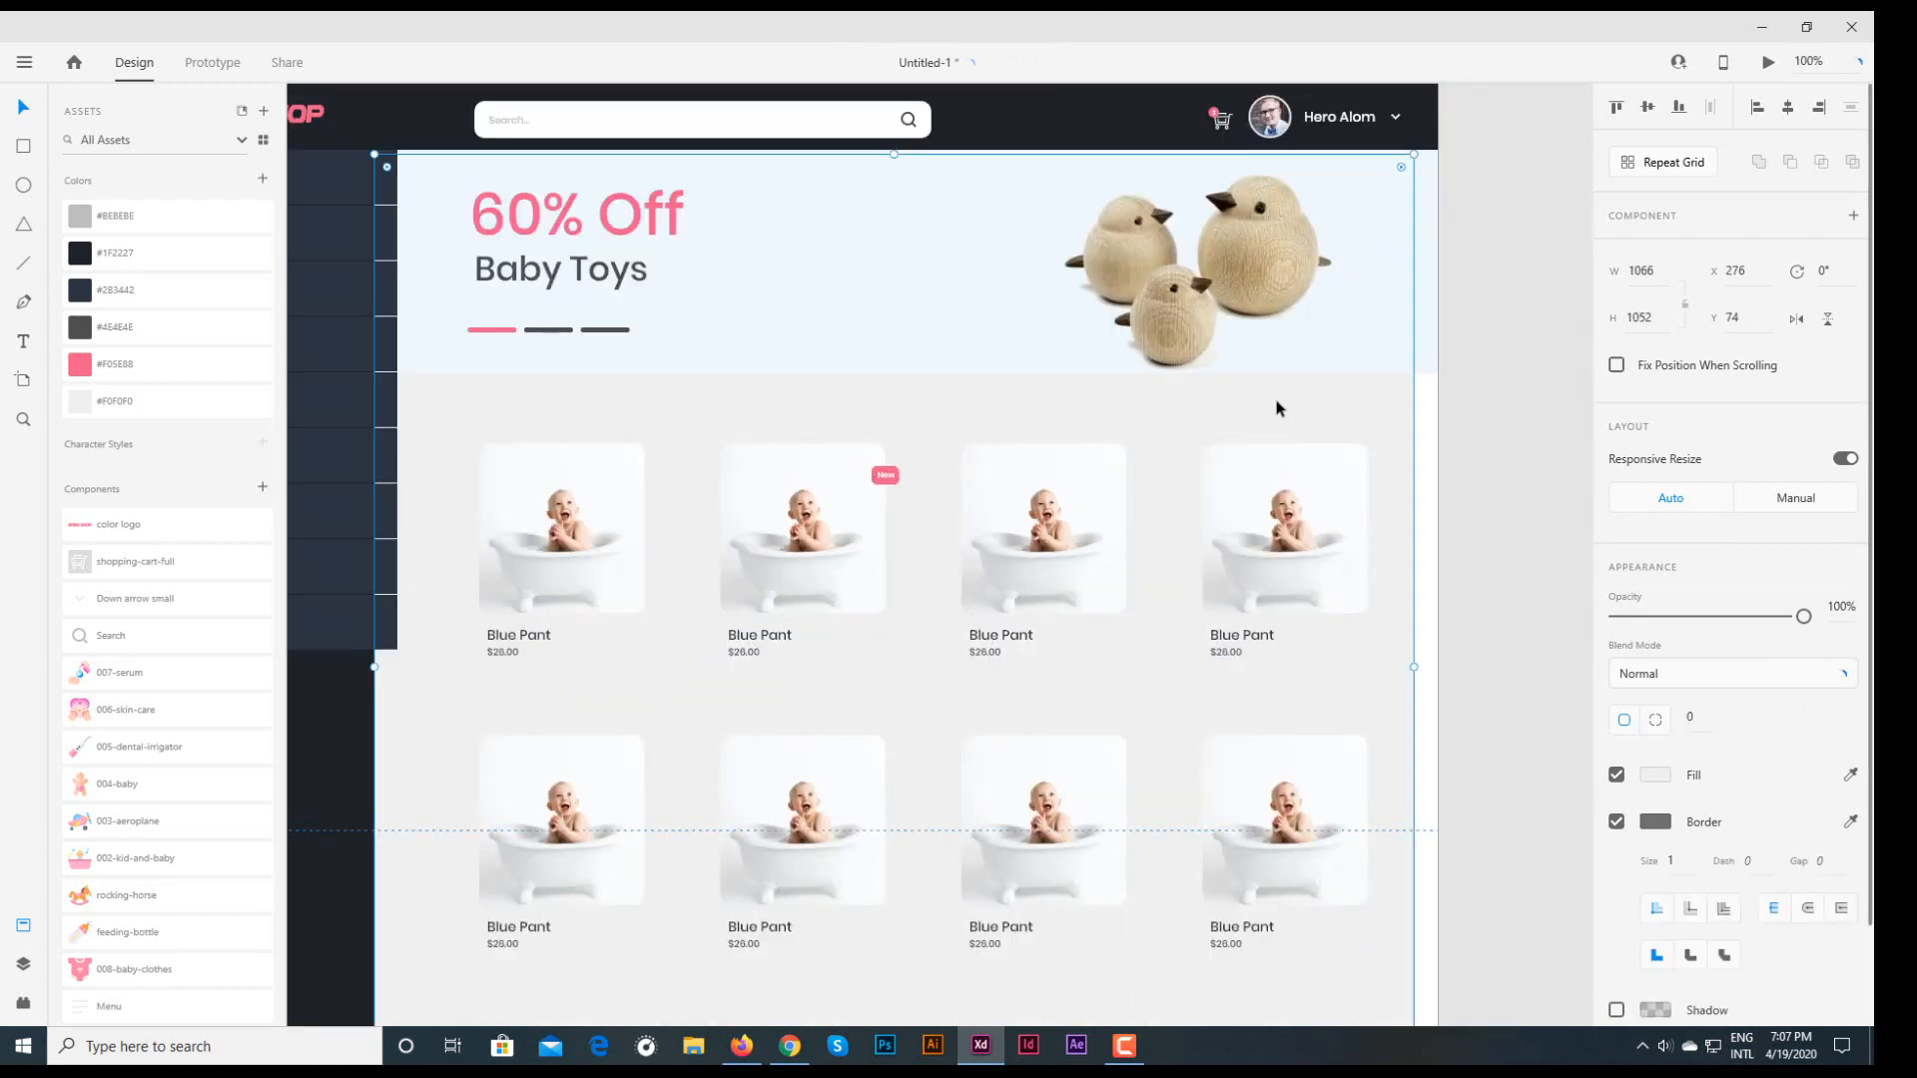
drag(1260, 412, 1256, 411)
key(space)
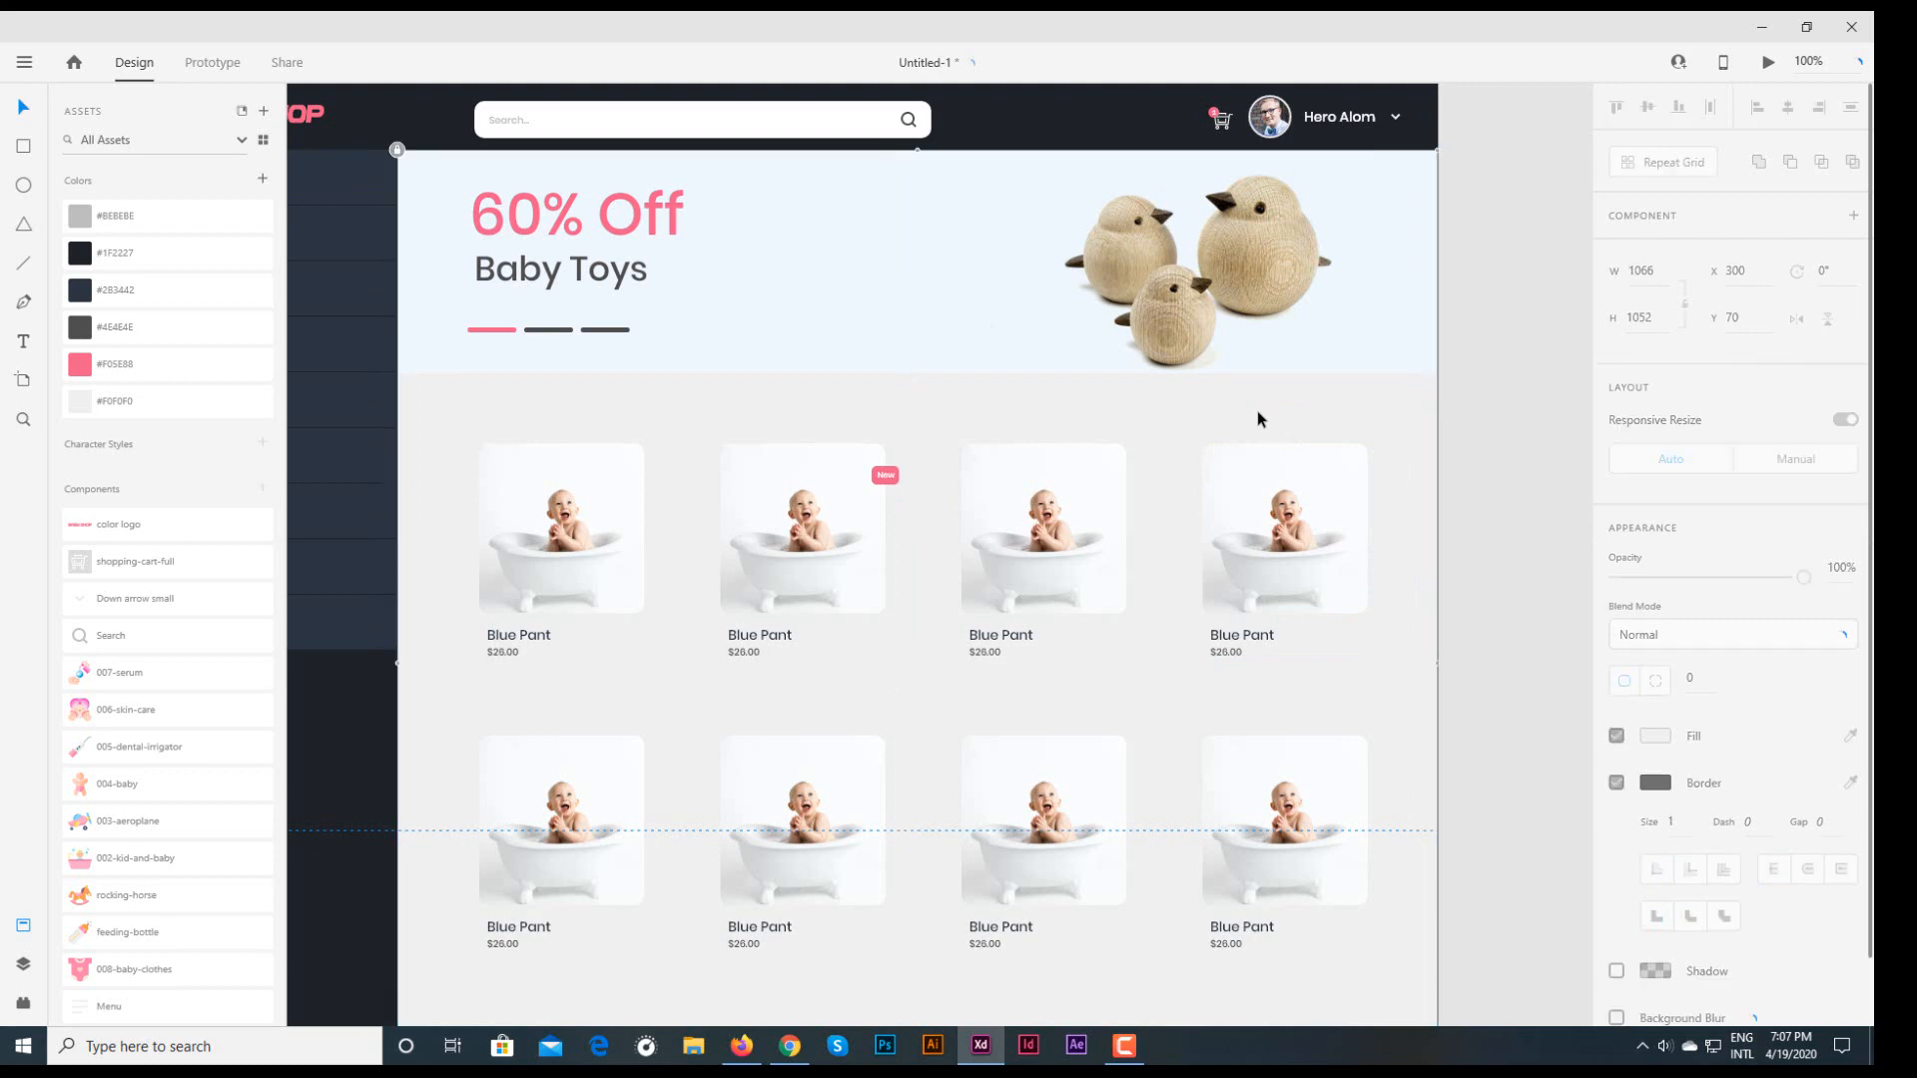
drag(1317, 647, 1293, 449)
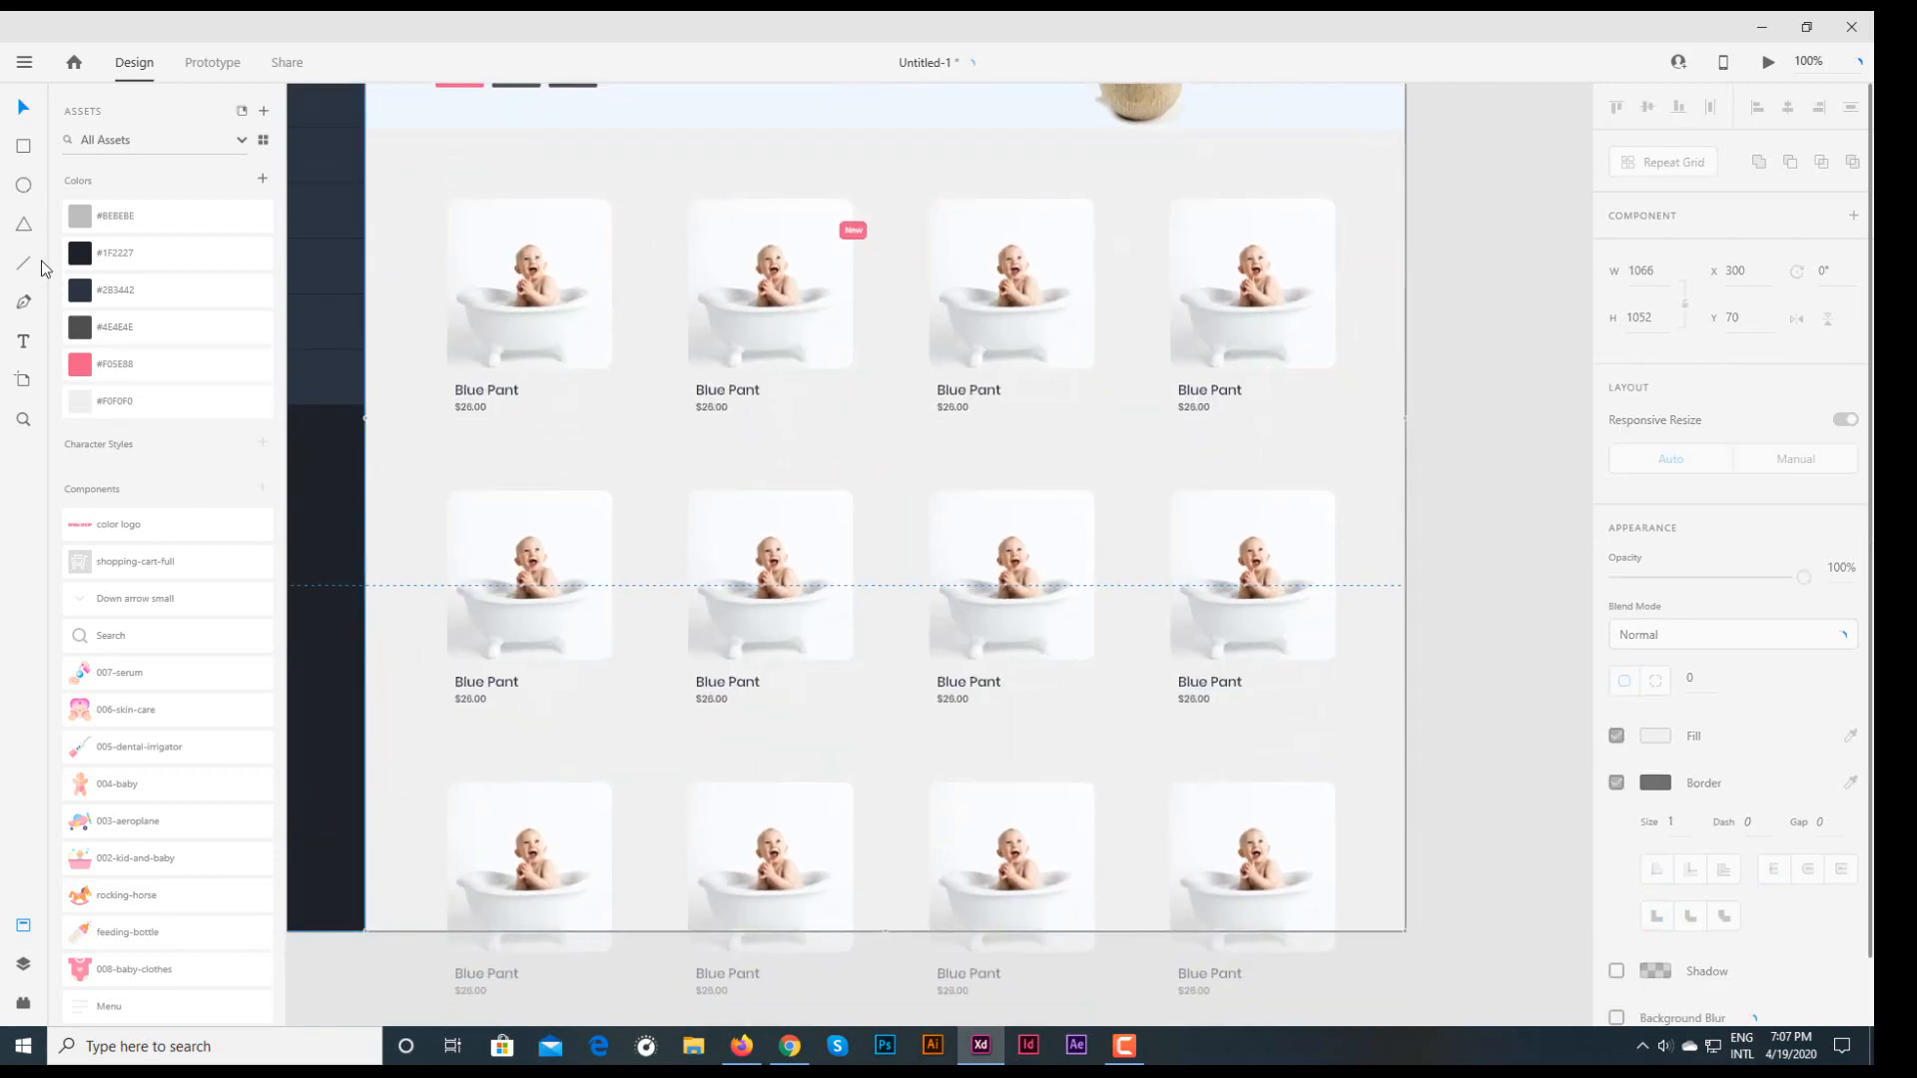
click(24, 148)
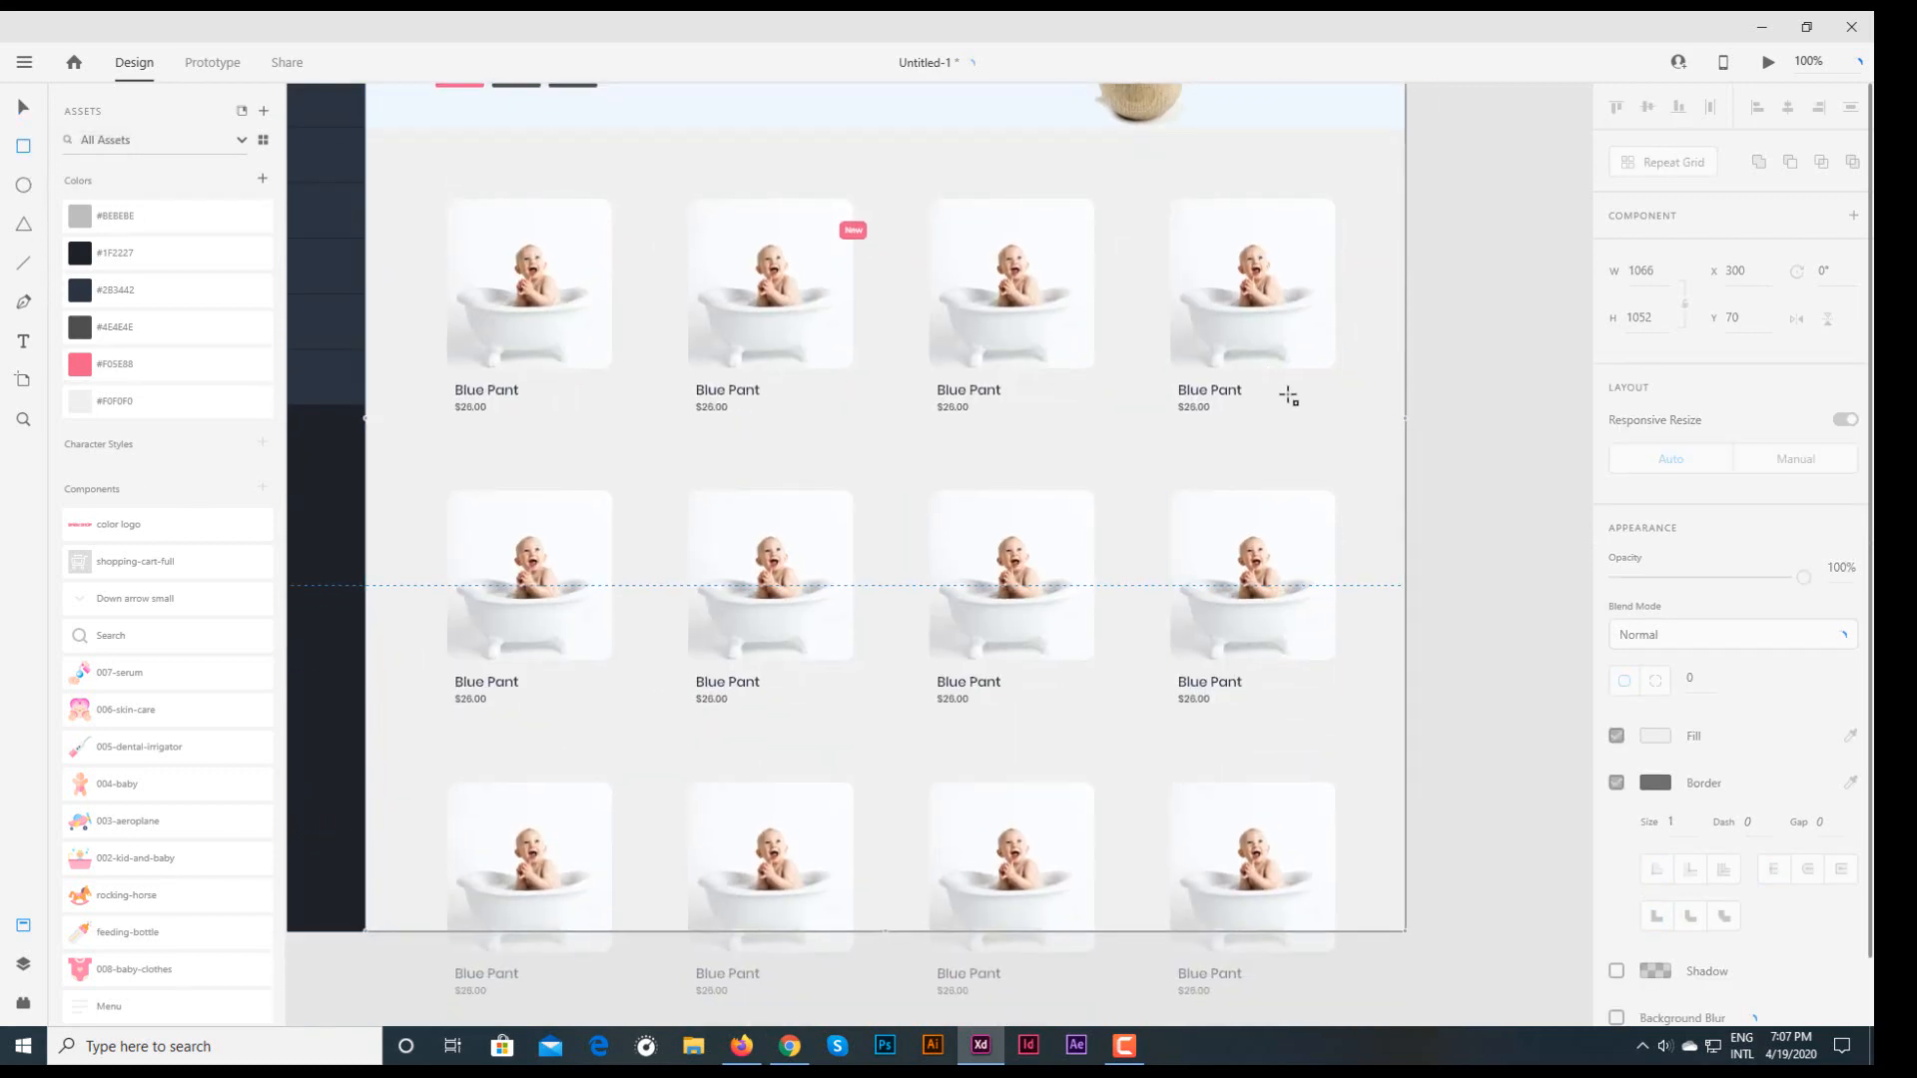
drag(1260, 398, 1336, 418)
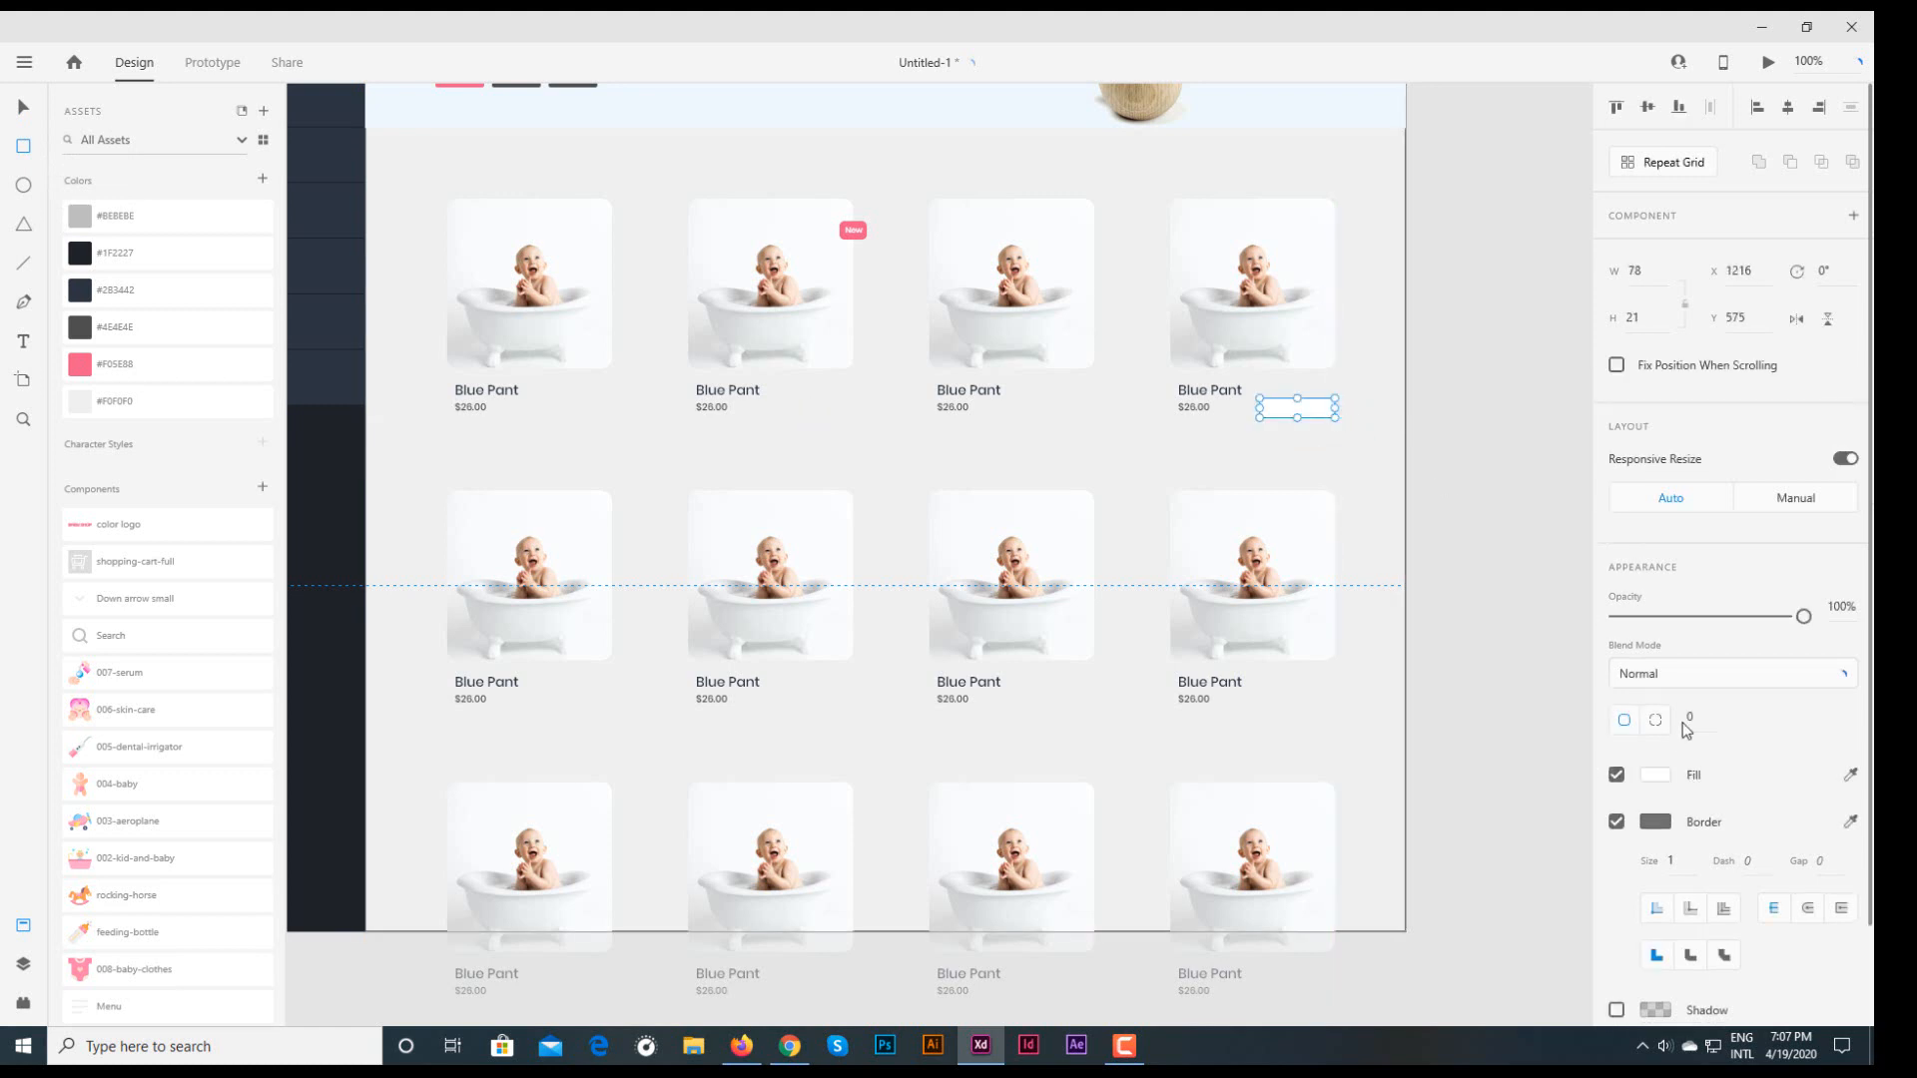
- Style the small rectangle as a button with no border, a corner radius of 4 and a pink fill
click(1617, 821)
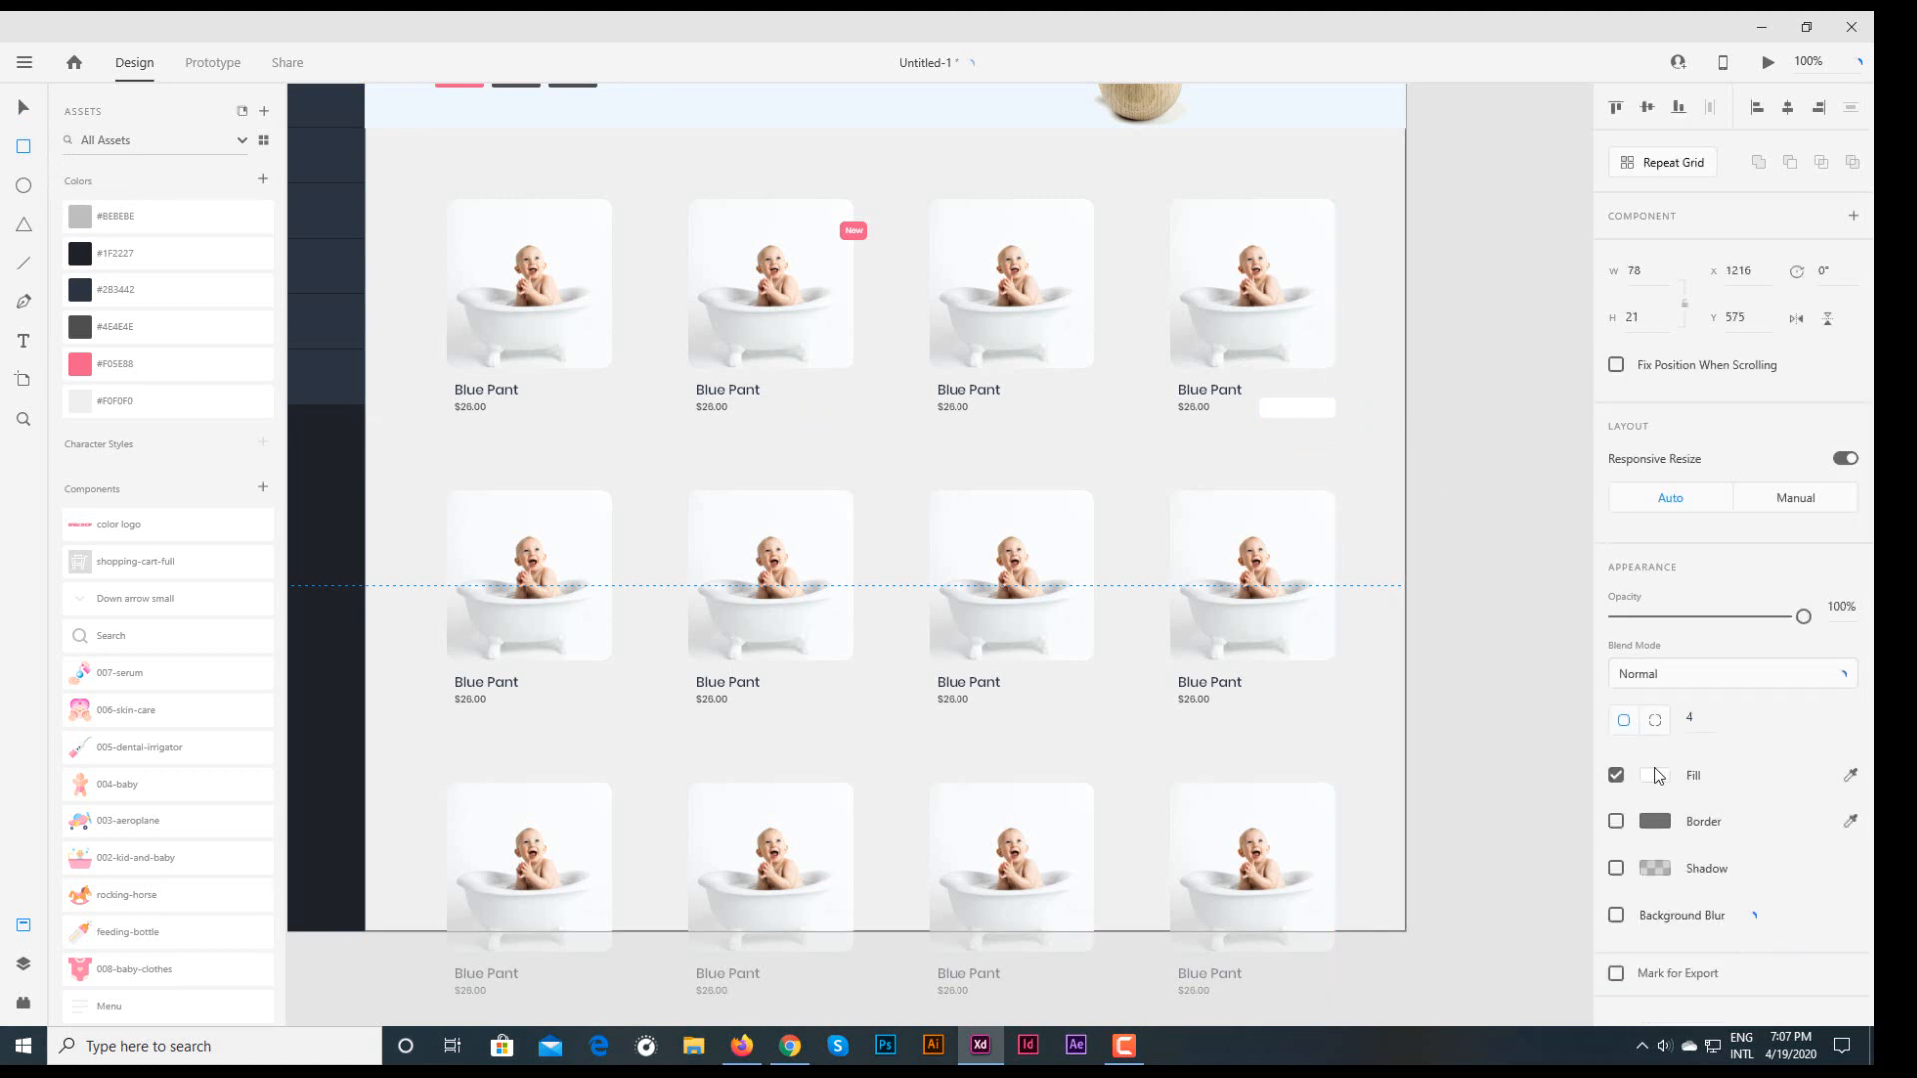
click(1655, 774)
click(1476, 889)
- Add the white size 8 text "Shop Now" and place it over the pink button rectangle
click(24, 342)
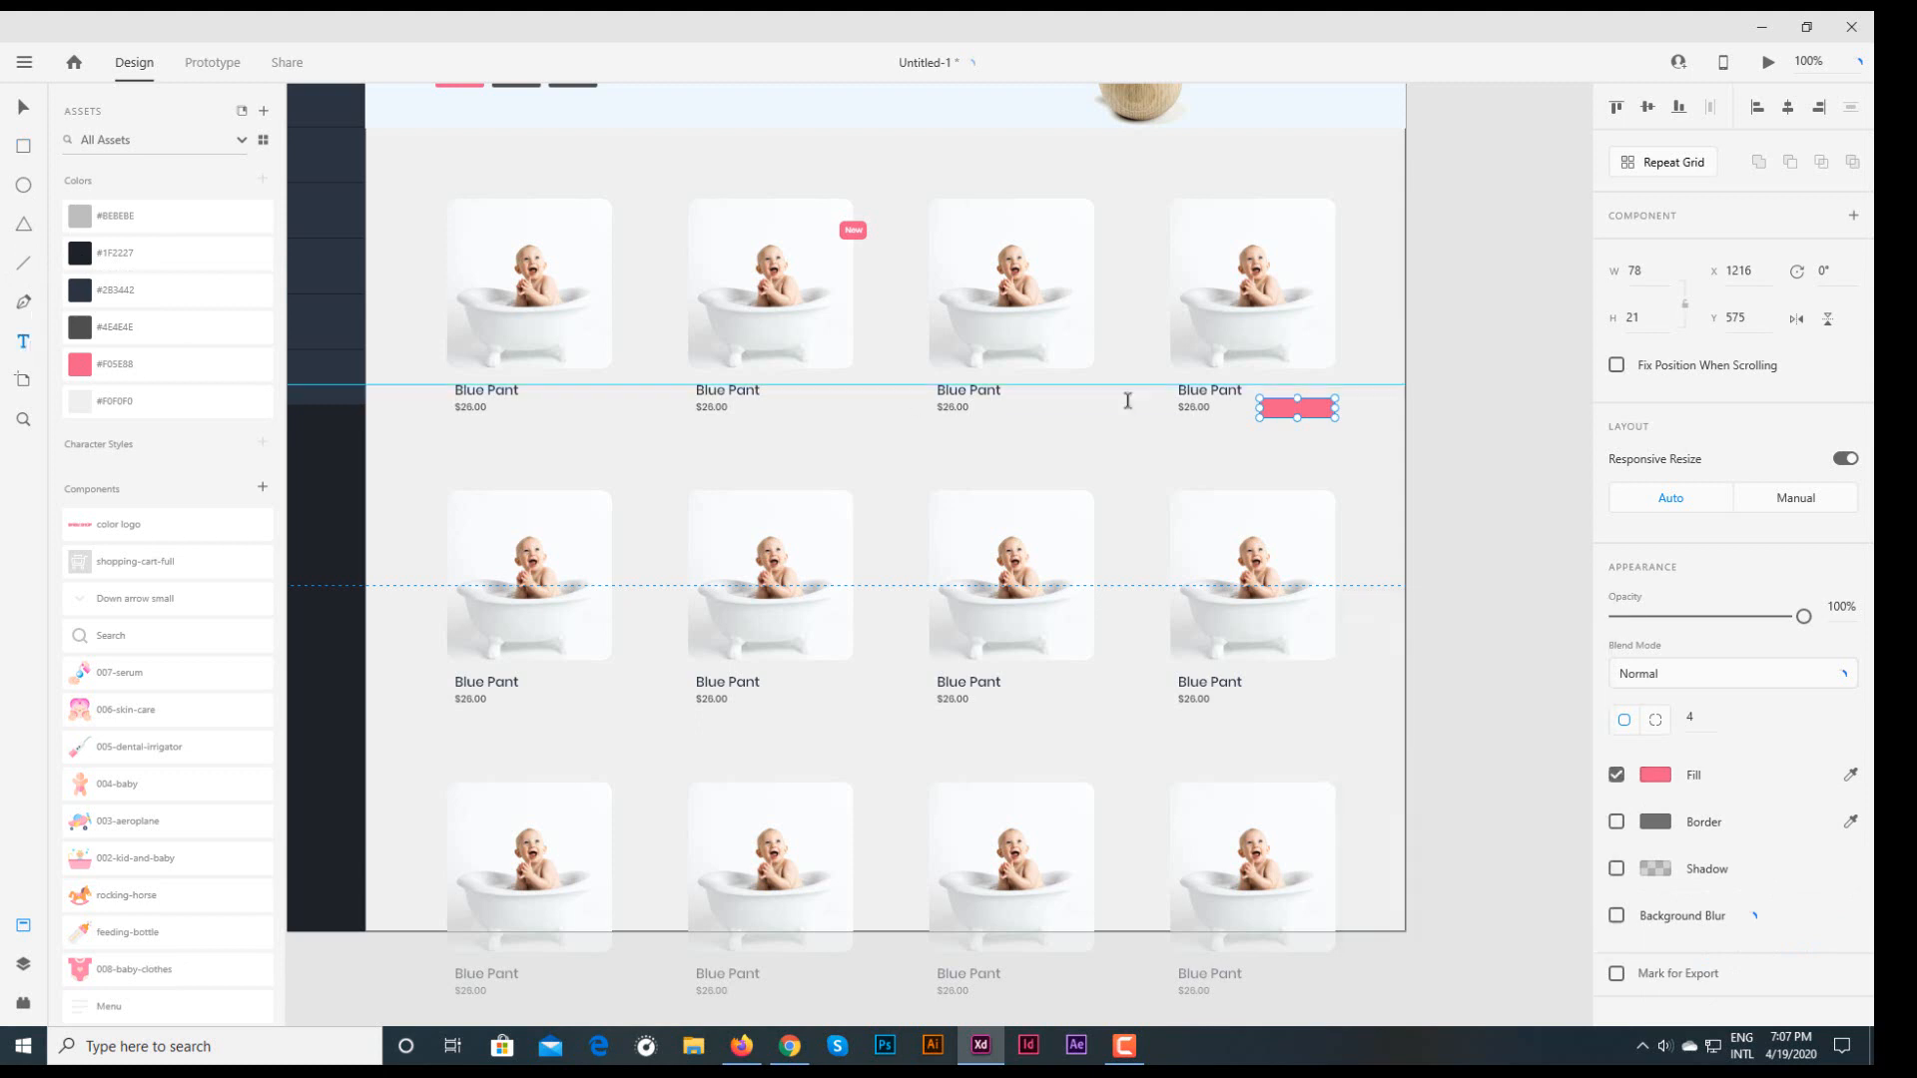
click(1275, 409)
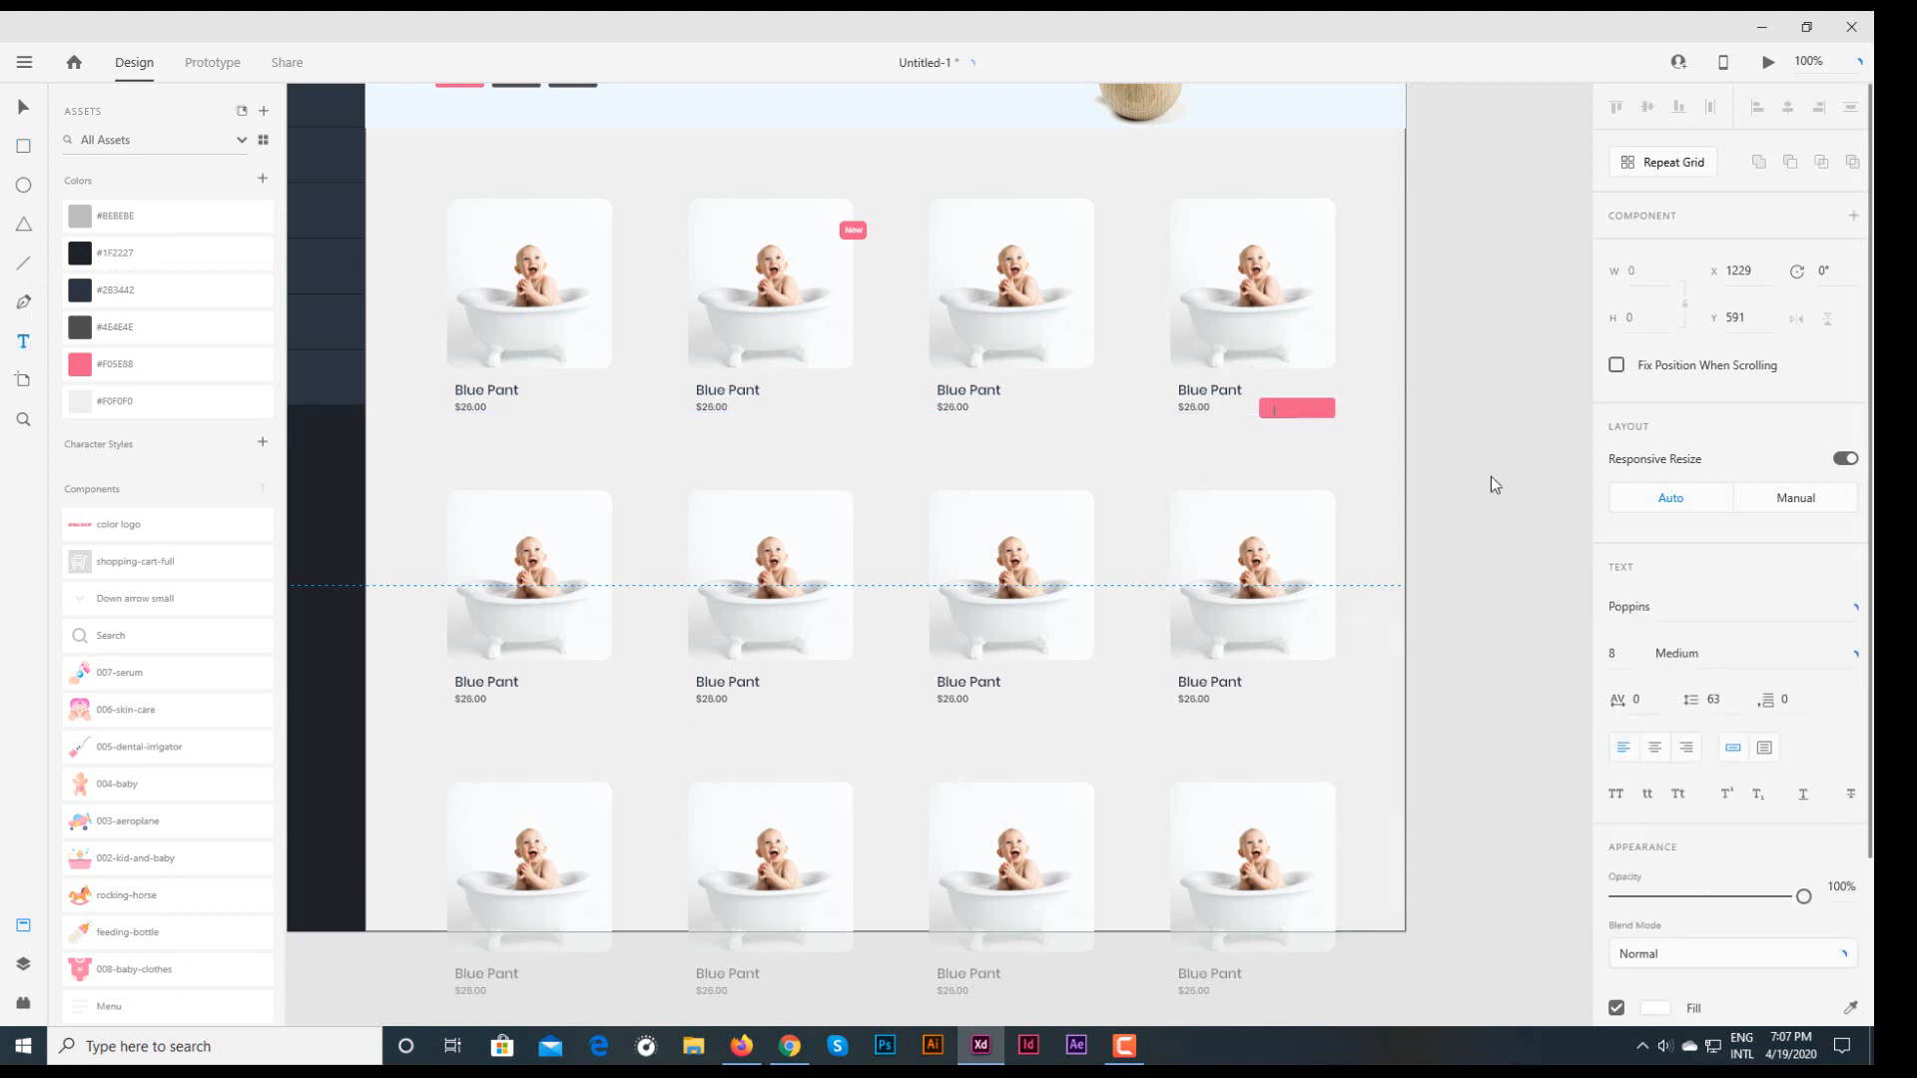
key(Escape)
click(1376, 478)
key(Escape)
drag(1396, 480, 1295, 414)
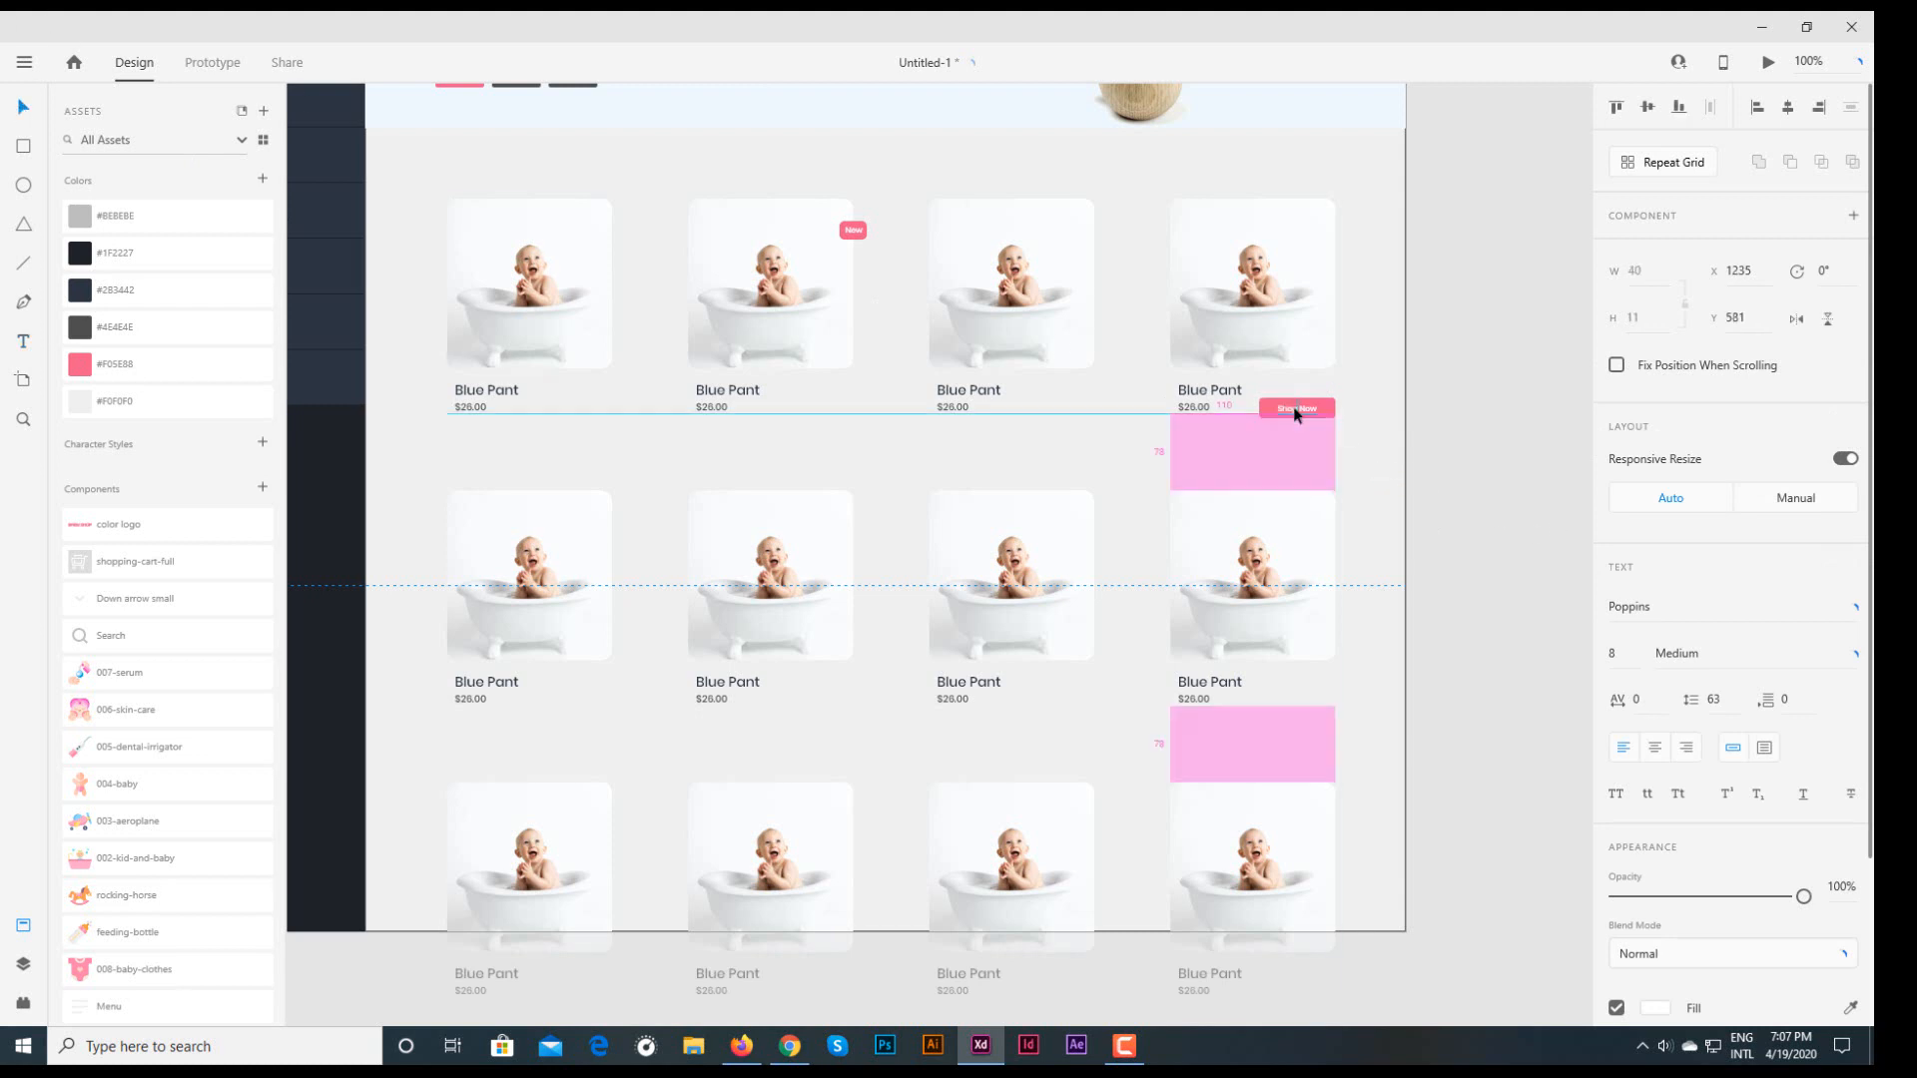
click(1457, 413)
- Shrink the pink button to about 59 by 17, center "Shop Now" in it and line it up with the product image's right edge
scroll(1470, 397, up, 4)
drag(1470, 397, 1355, 509)
click(937, 548)
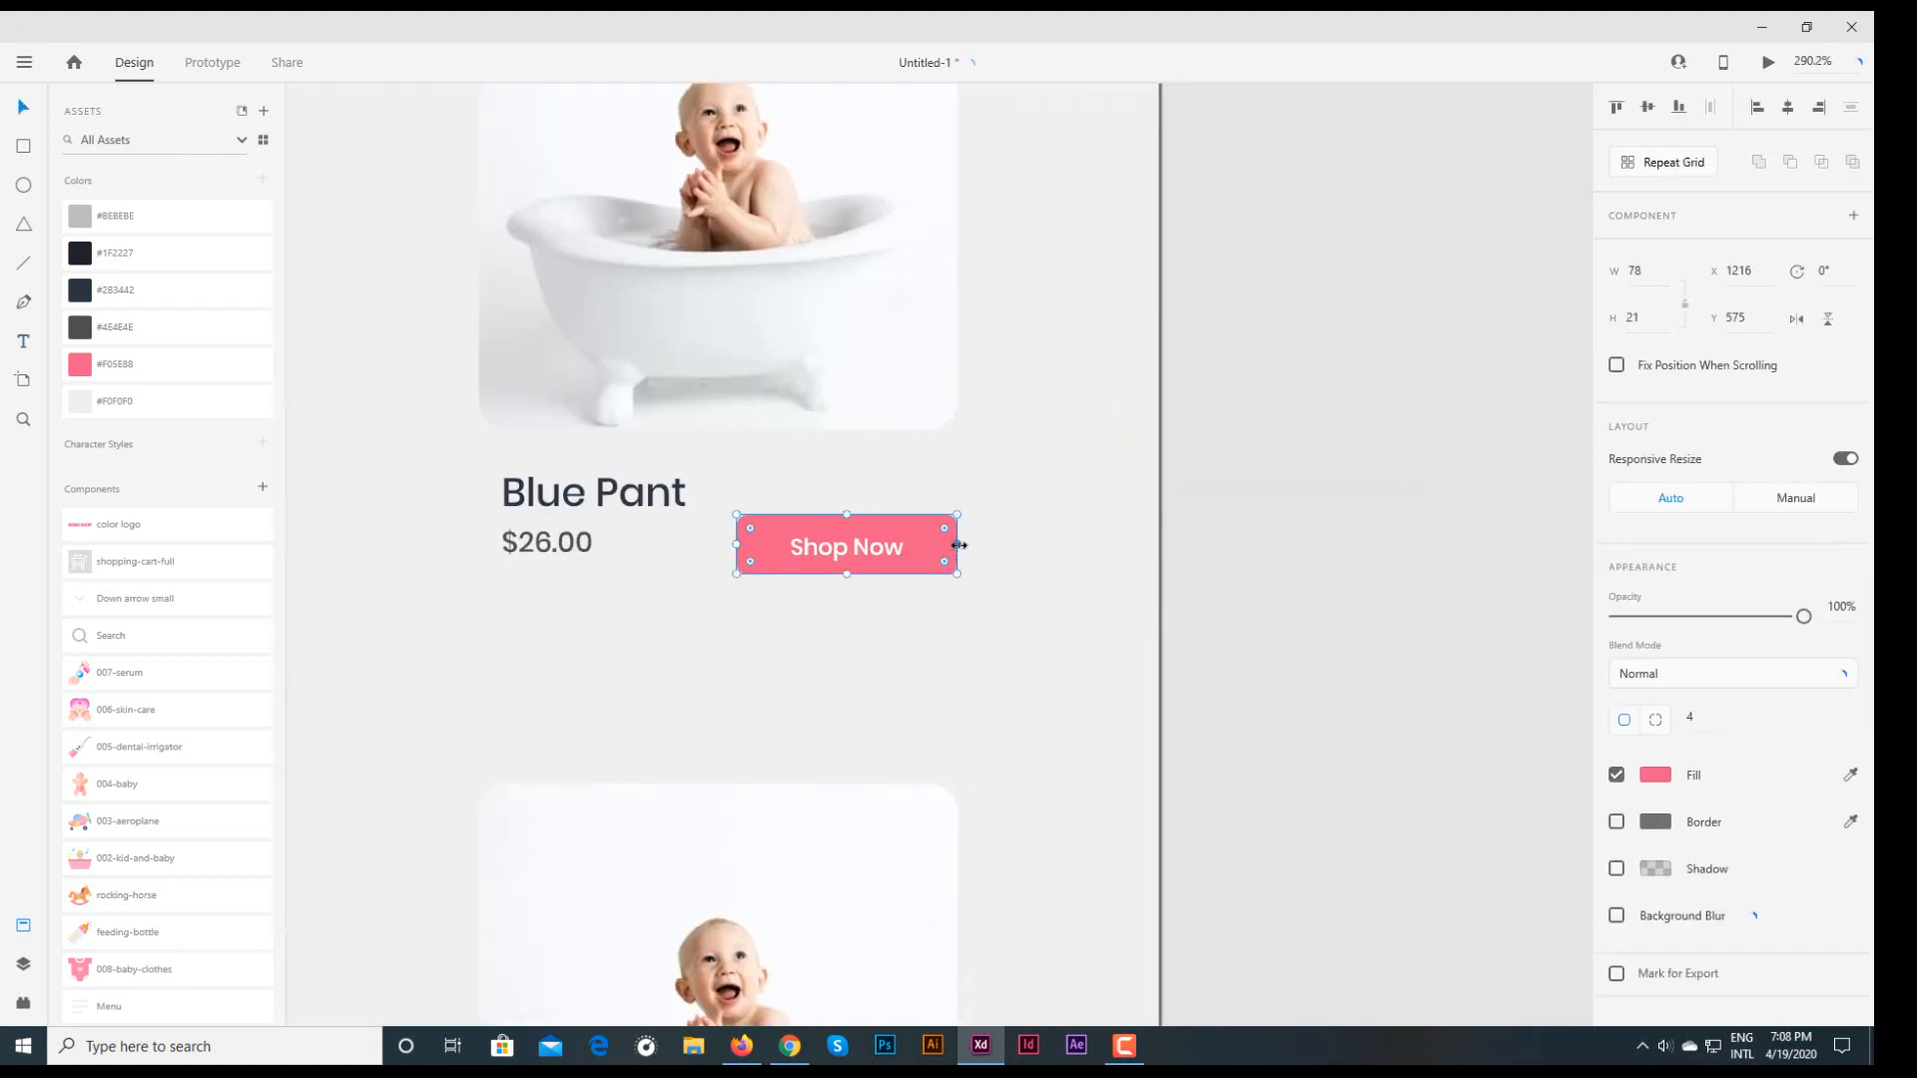
drag(959, 545, 754, 549)
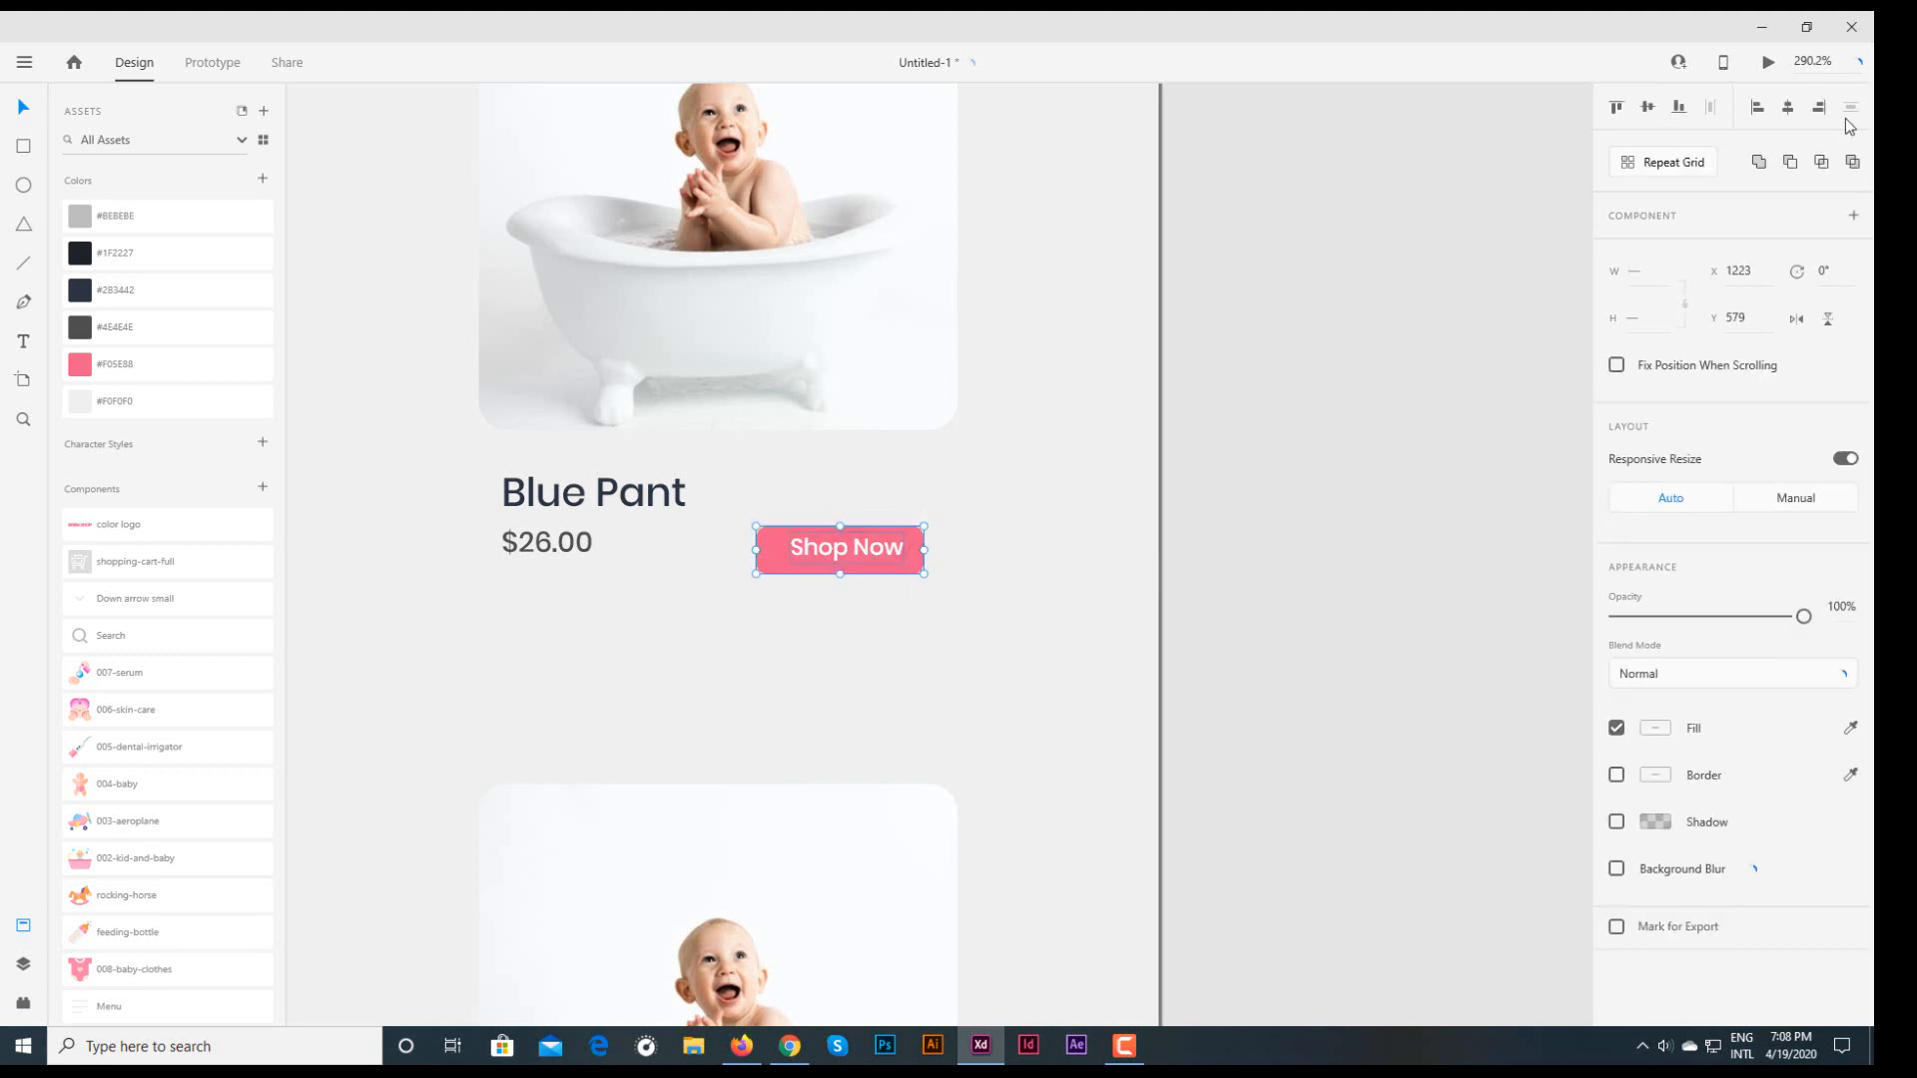
drag(868, 555, 890, 549)
key(ctrl+1)
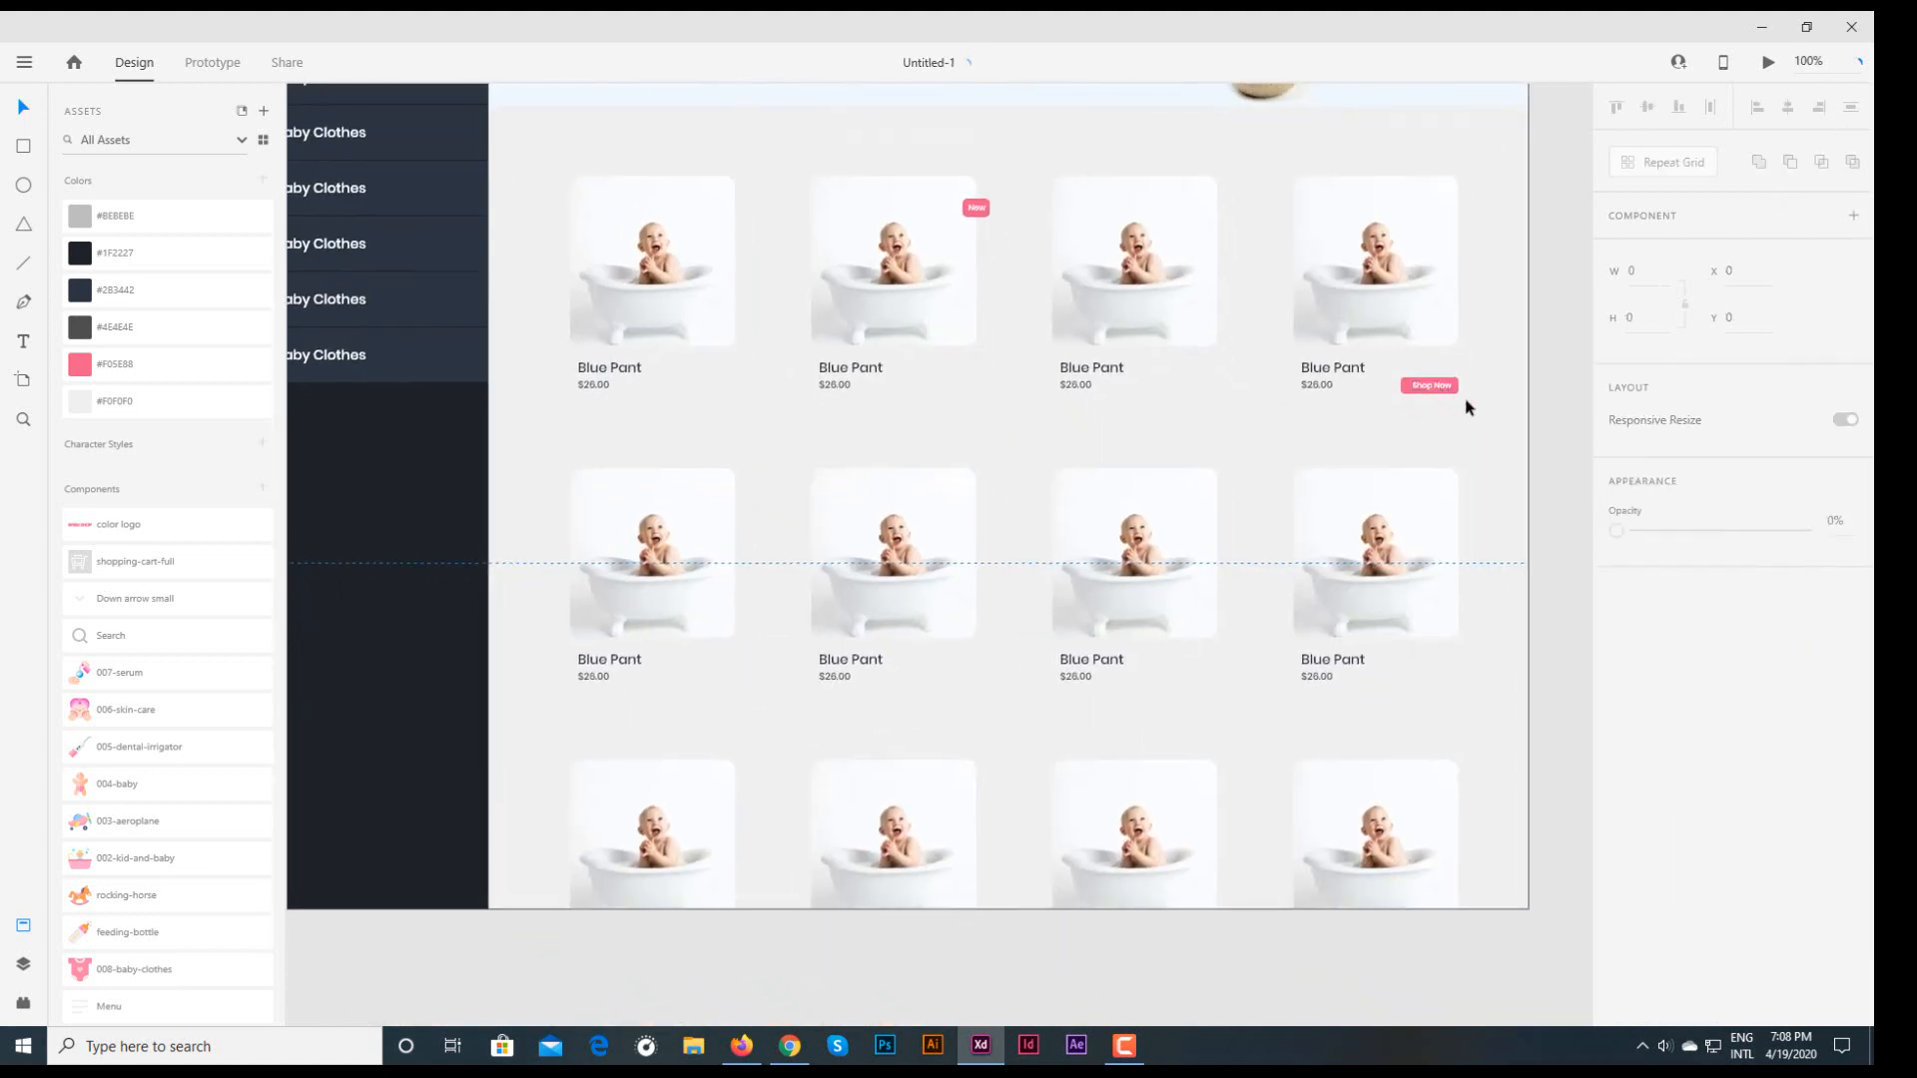
- Copy the "Shop Now" button to the second row's first card, and the "New" badge to the second row's second and third row's third cards
click(1433, 392)
drag(1434, 391, 715, 682)
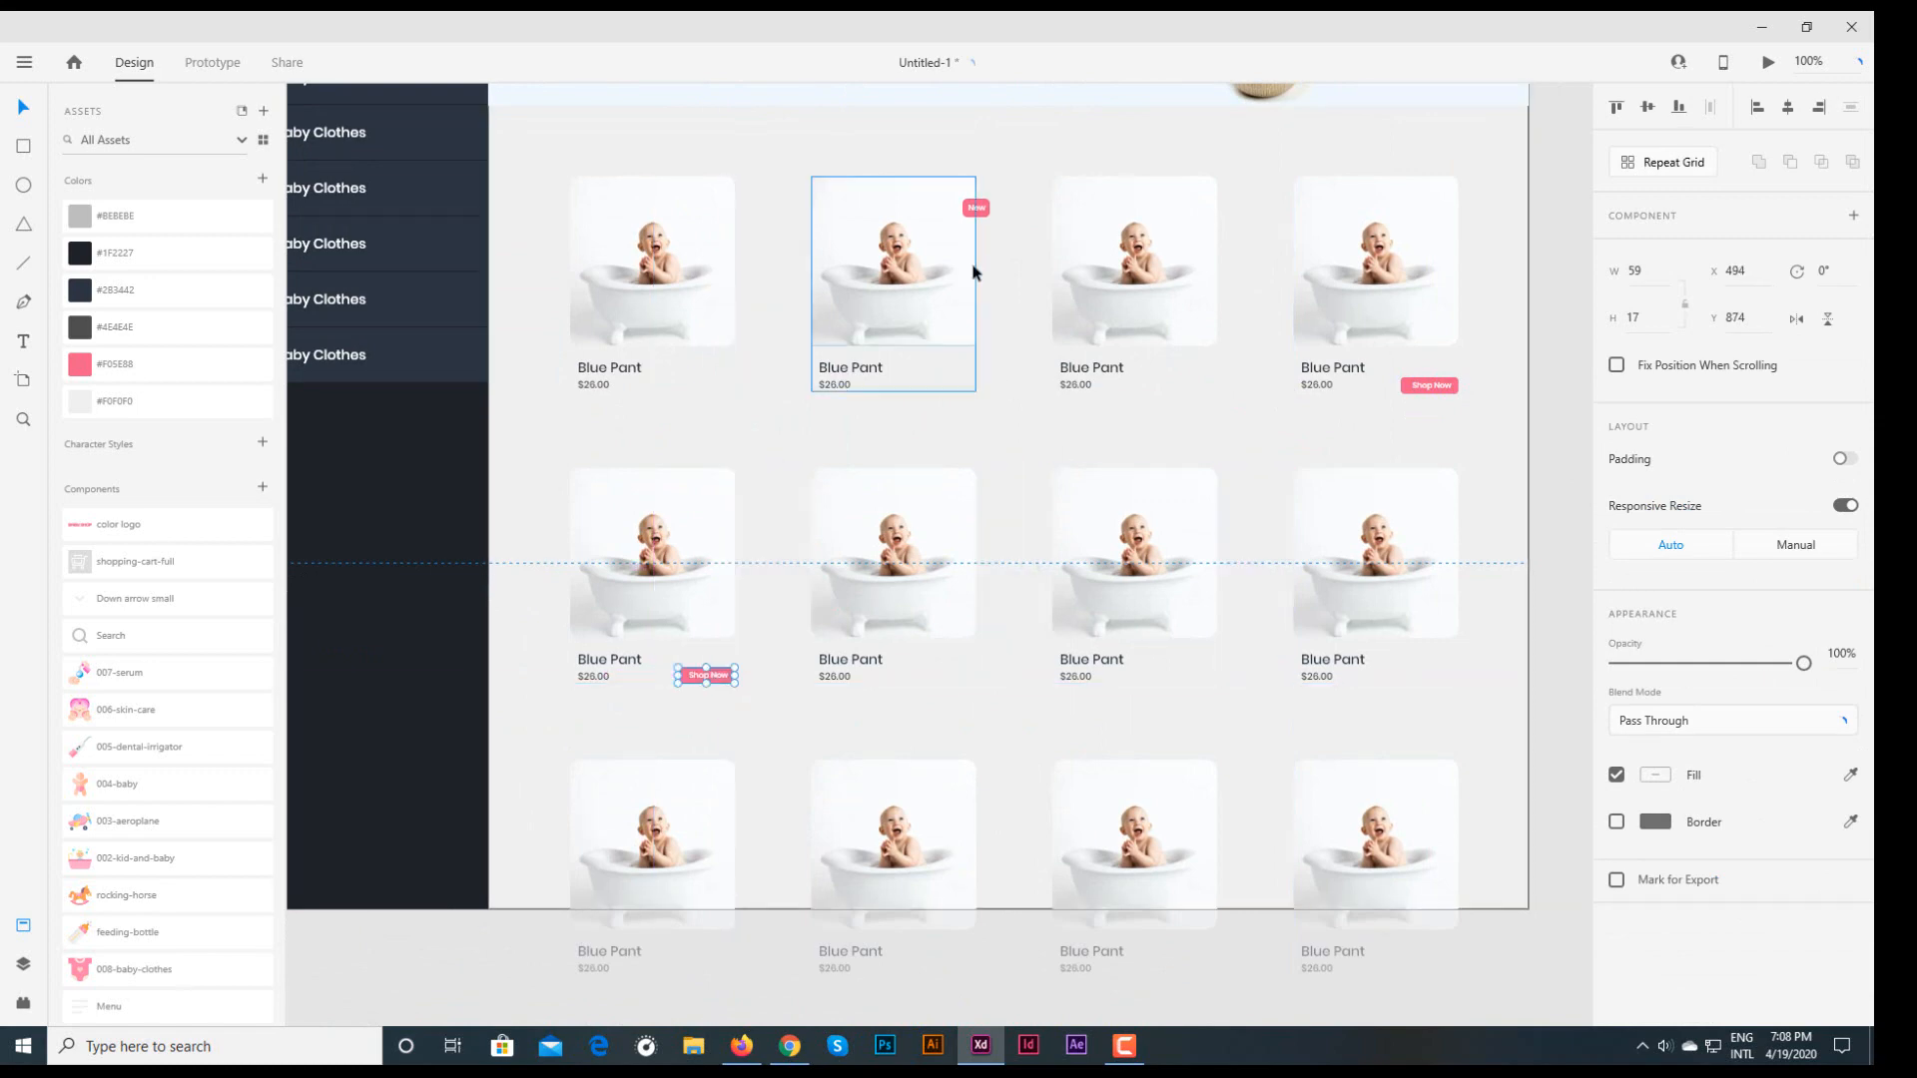
click(998, 207)
double_click(998, 207)
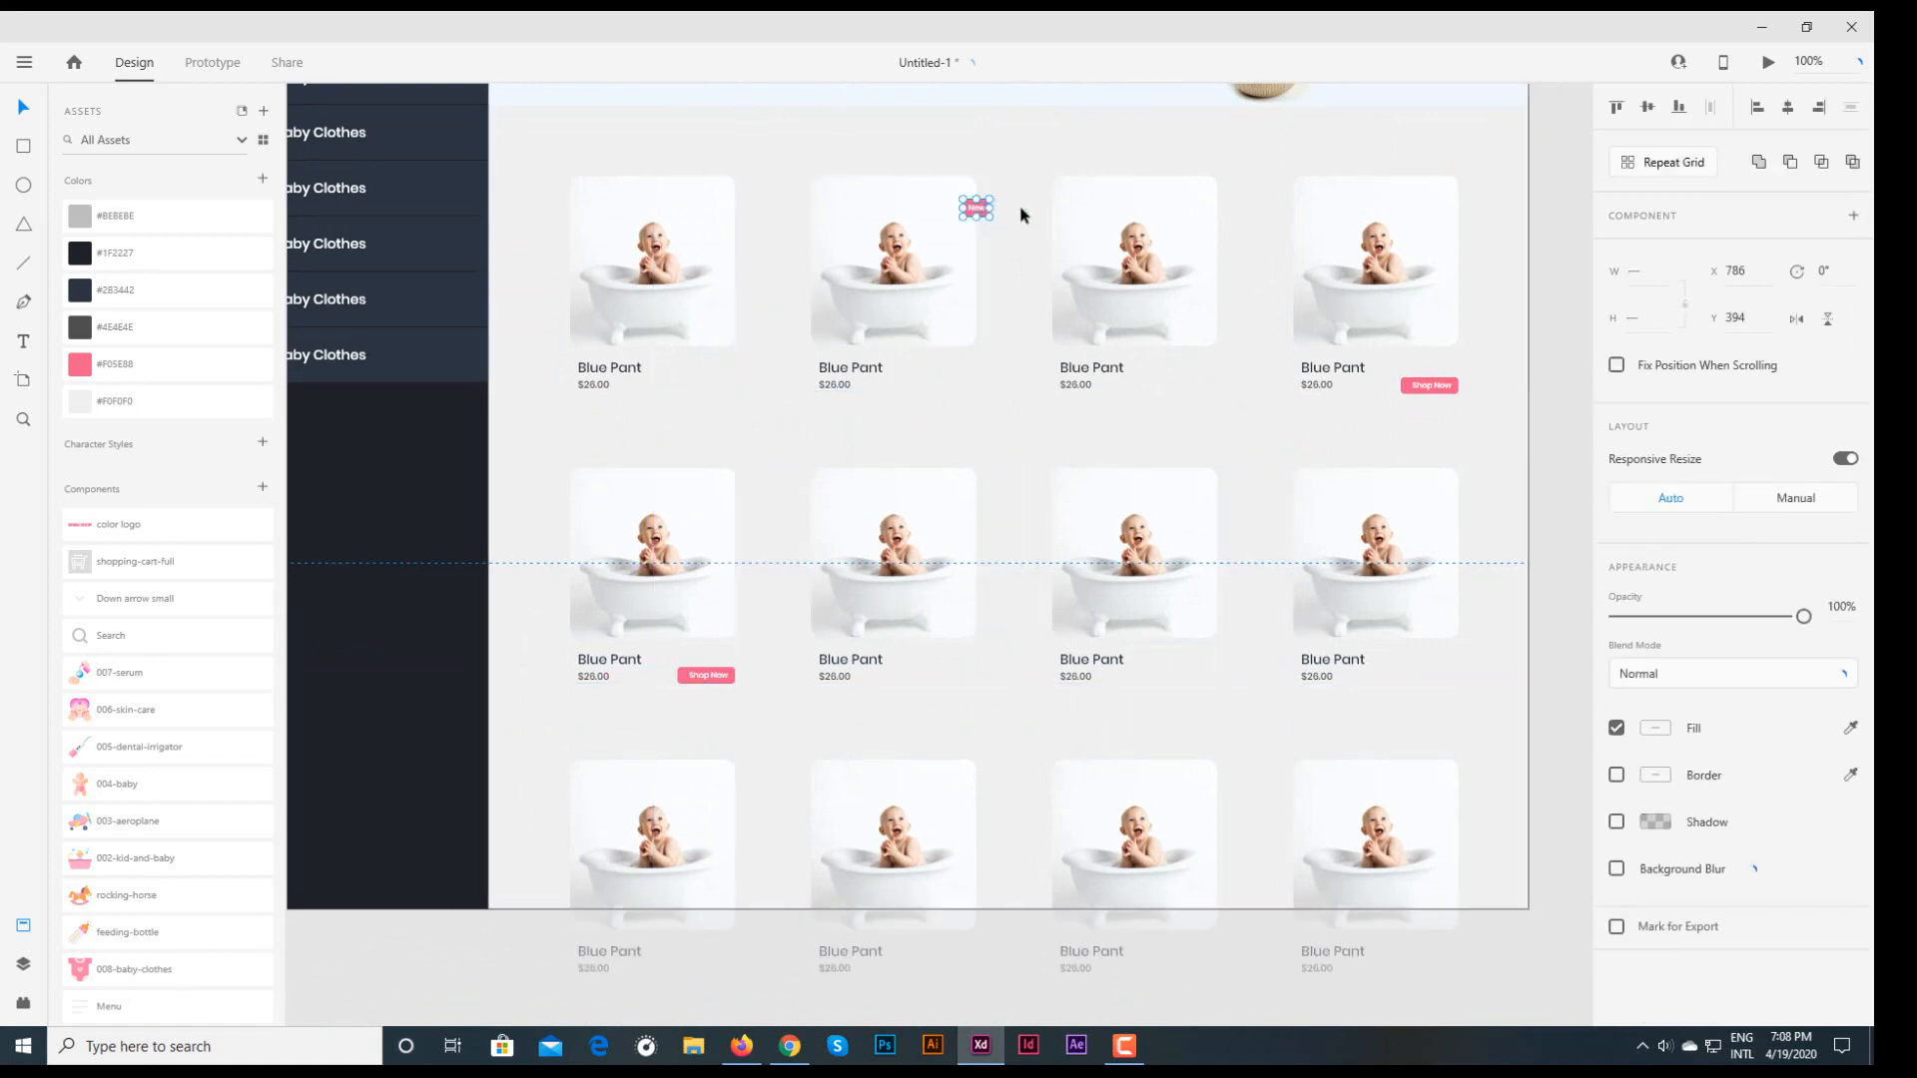
click(986, 209)
drag(993, 222, 953, 472)
- Copy the "Shop Now" button to the fourth card of the second row and the first card of the first row
click(1441, 385)
drag(1444, 392, 1441, 678)
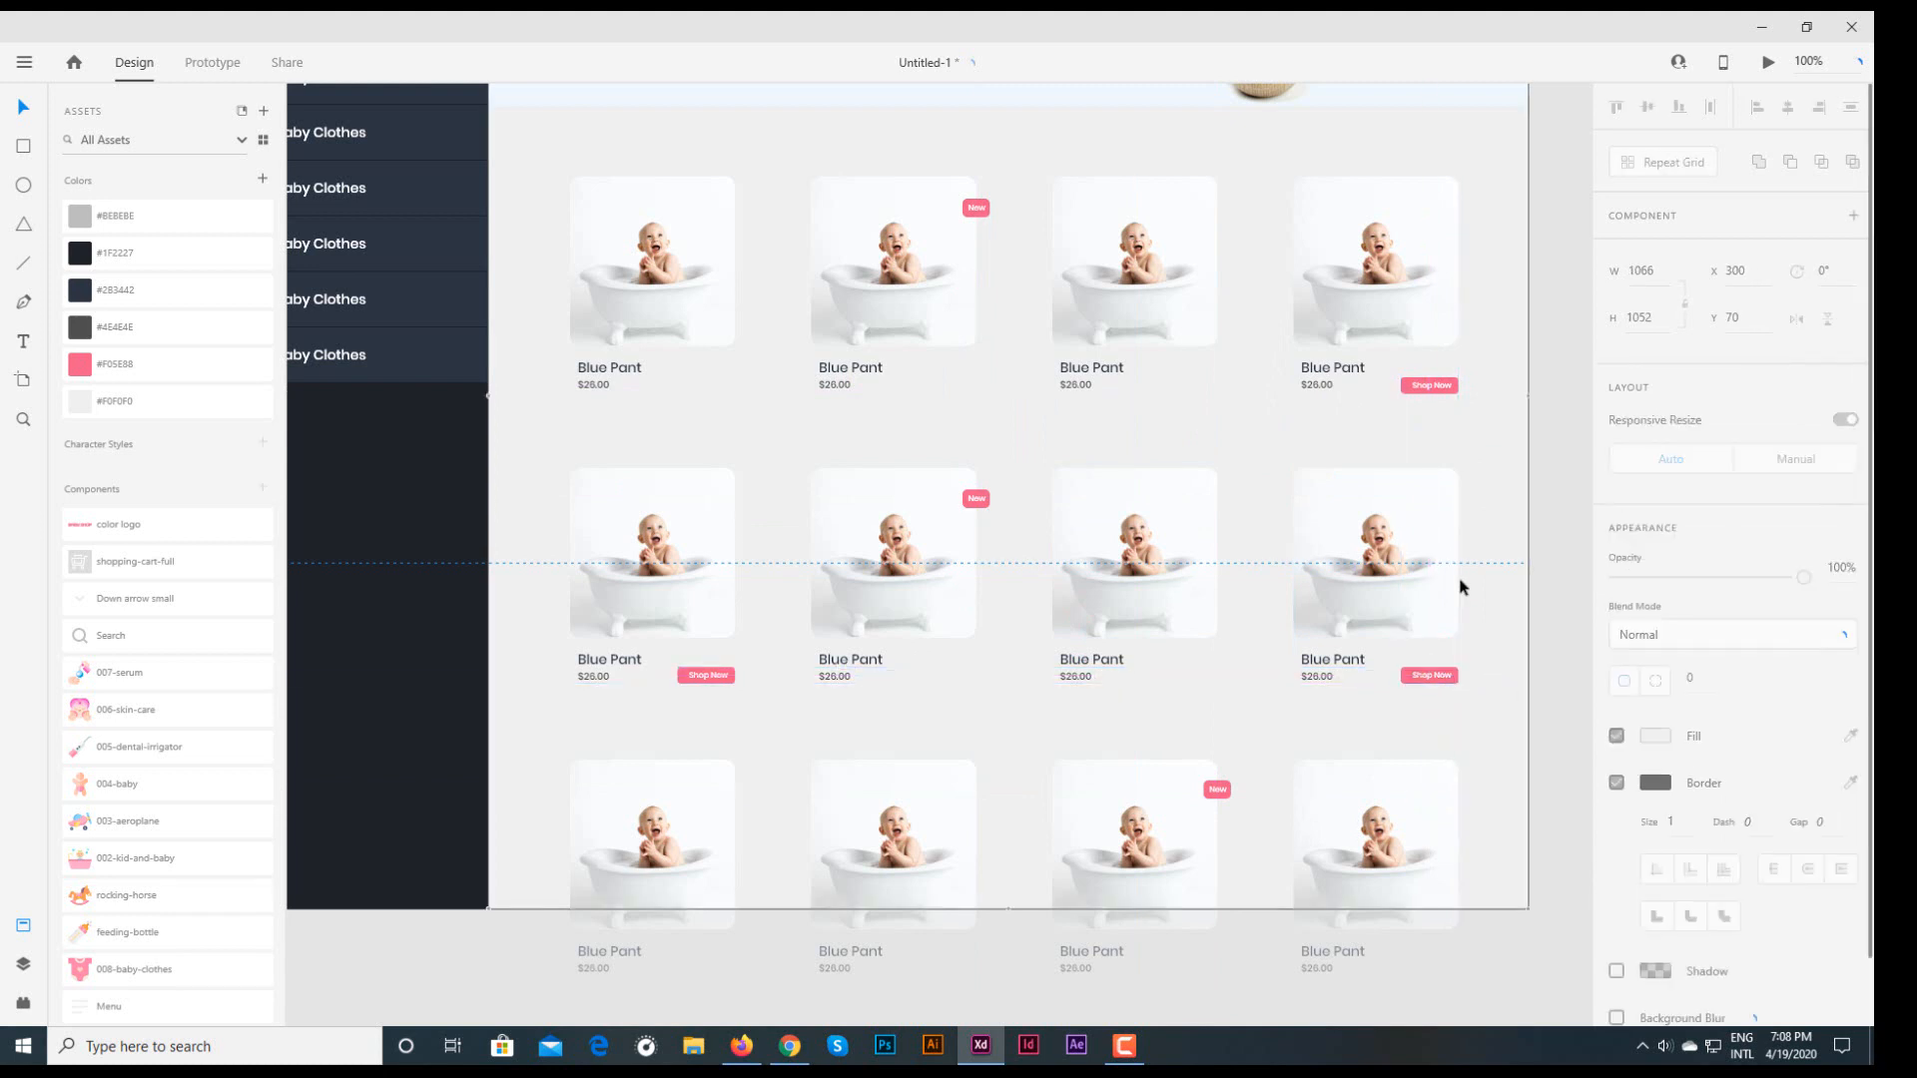
click(1444, 383)
drag(1443, 383, 719, 382)
click(759, 443)
key(Escape)
- Ungroup the sidebar category repeat grid, and ungroup its first "Baby Clothes" row
scroll(998, 489, up, 3)
scroll(998, 489, left, 3)
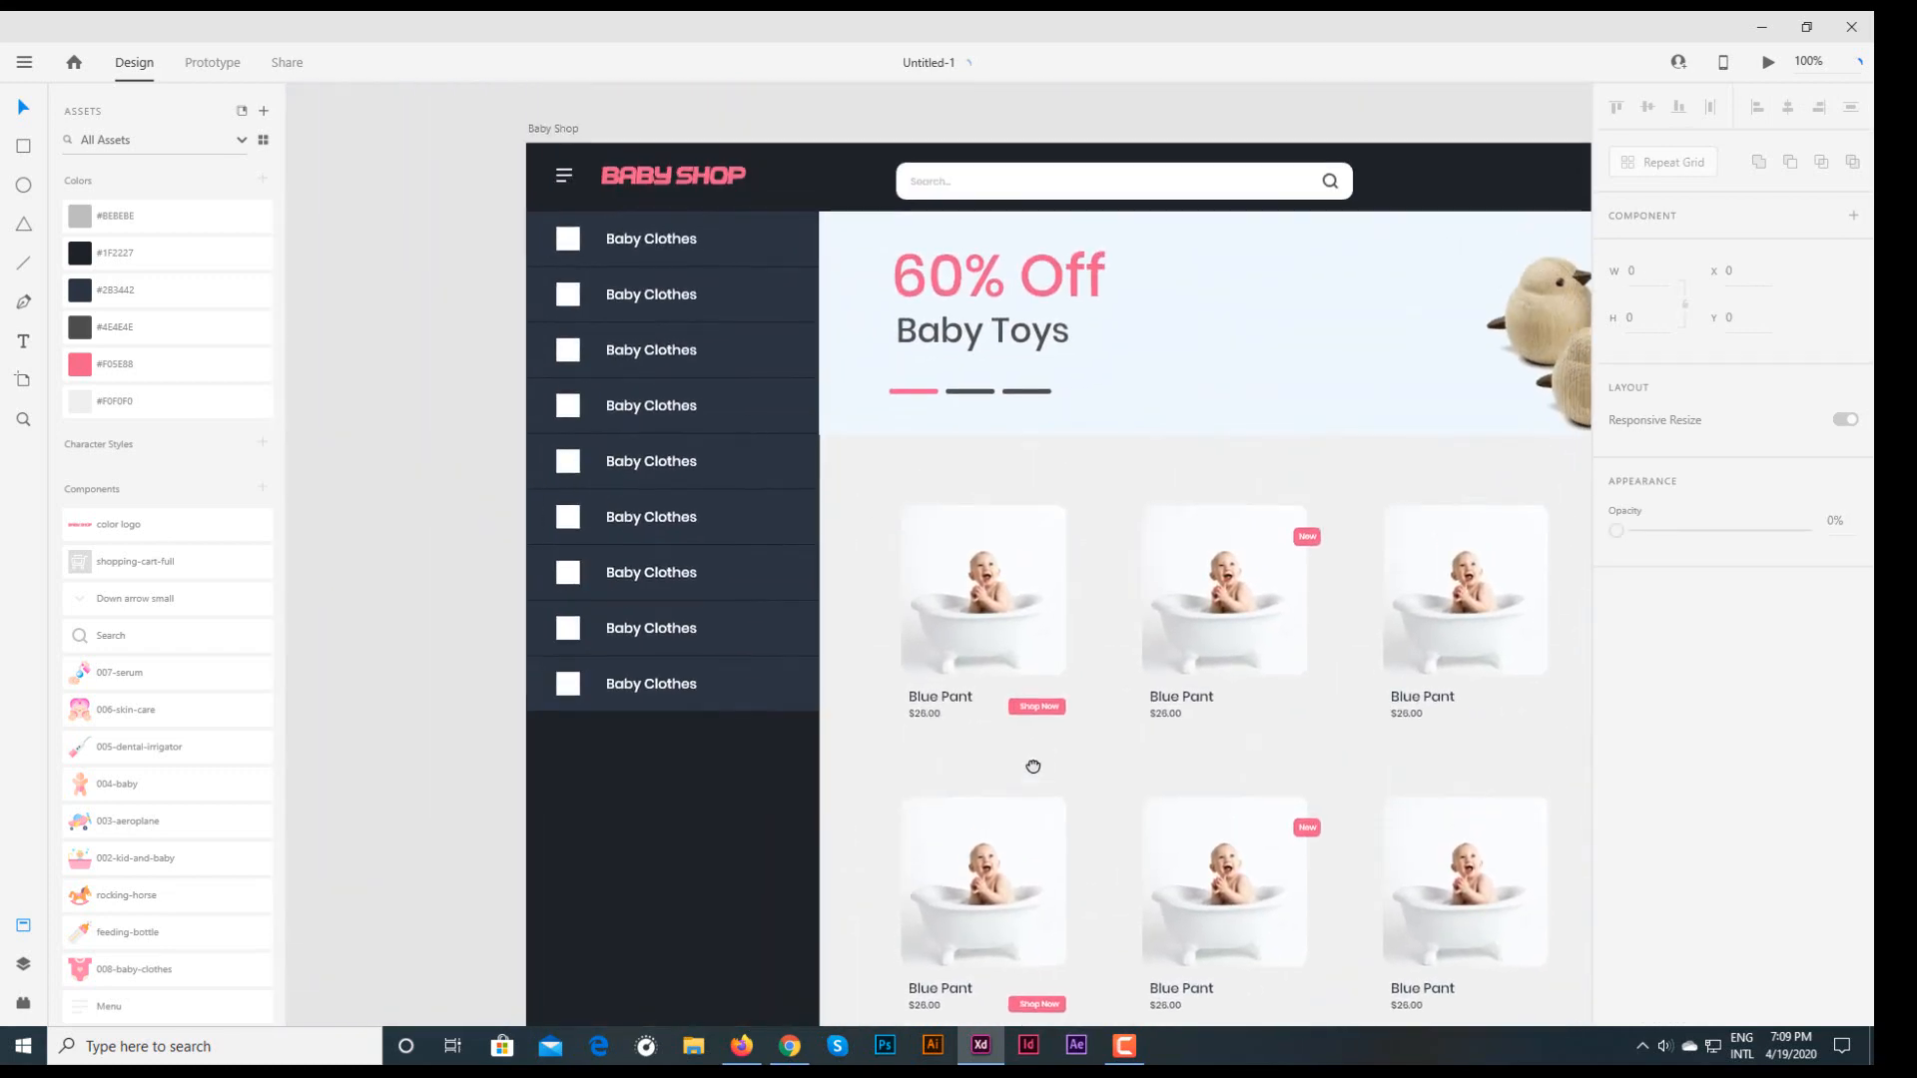
drag(1034, 766, 1028, 788)
right_click(668, 265)
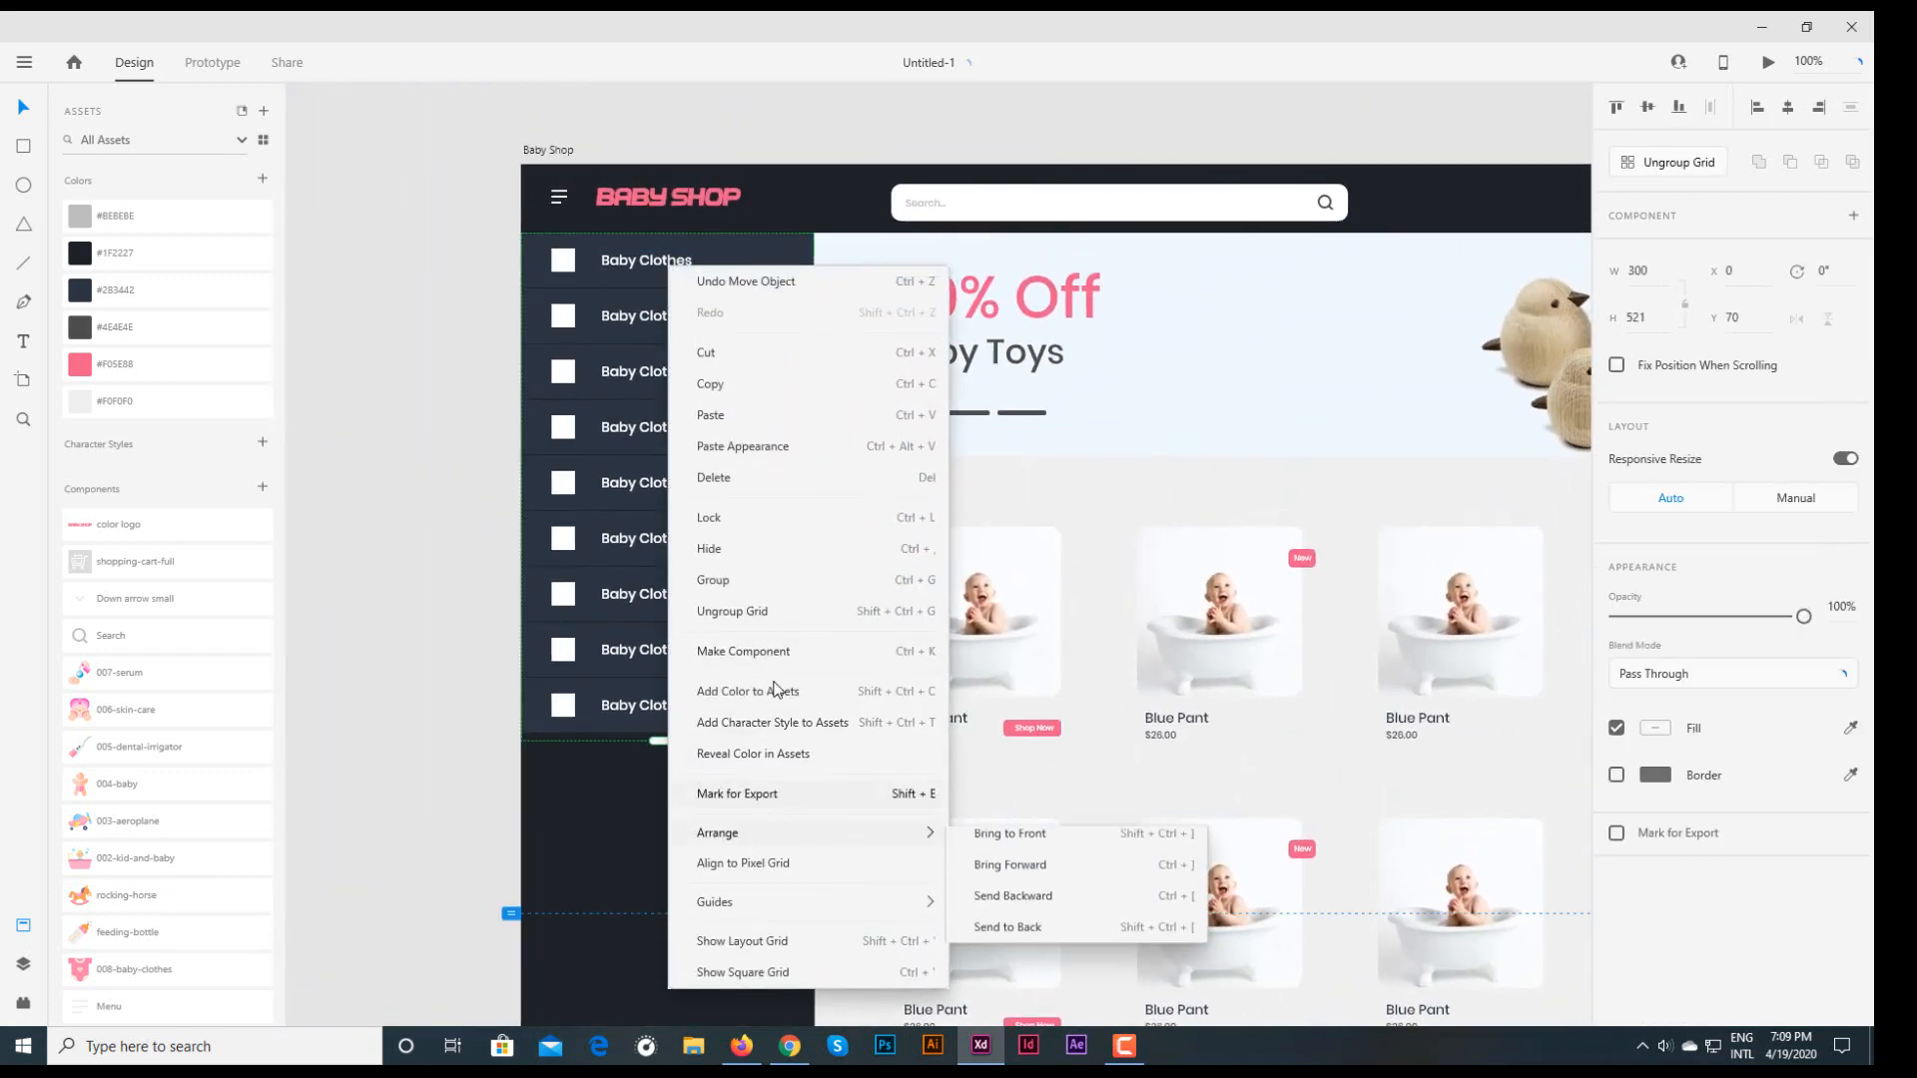
click(732, 611)
click(697, 260)
right_click(641, 269)
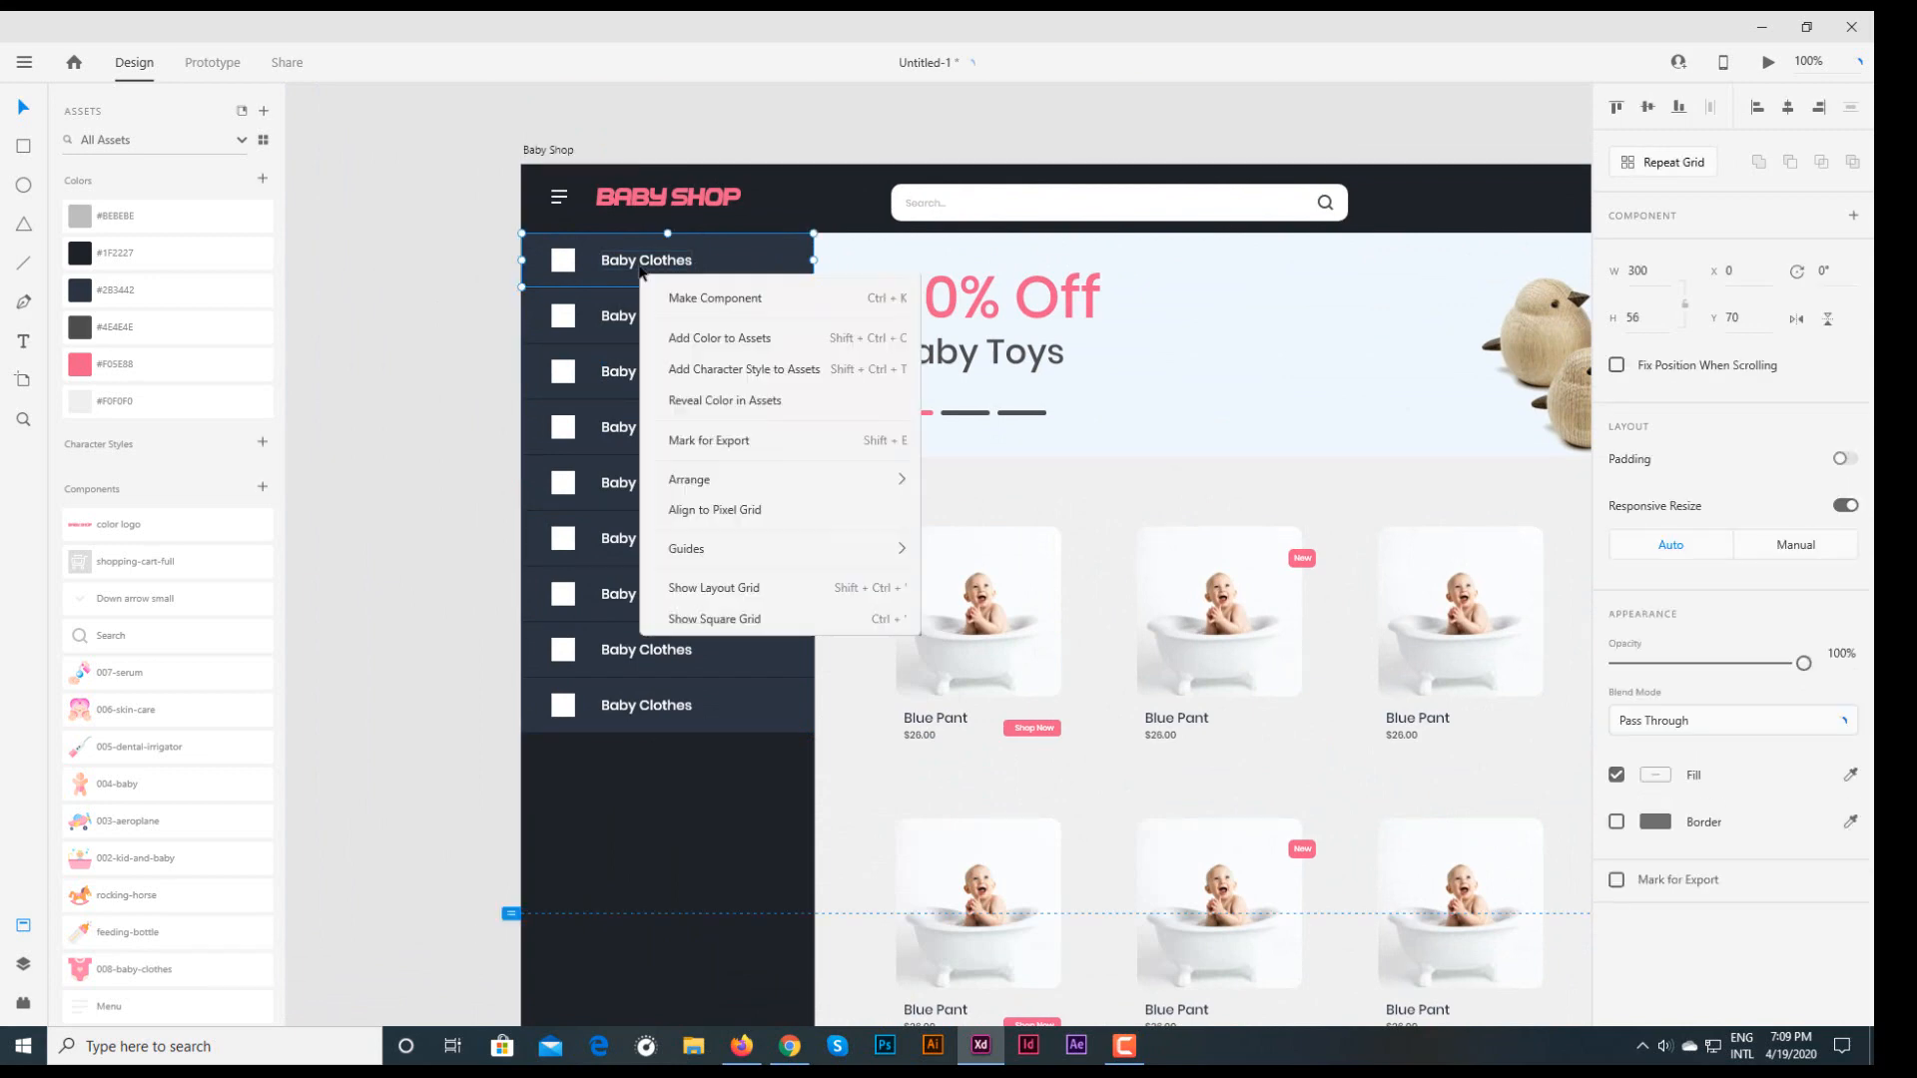
click(714, 625)
- Replace the white square in the first category row with the 008-baby-clothes icon component
drag(459, 179, 924, 506)
drag(925, 506, 952, 672)
click(597, 499)
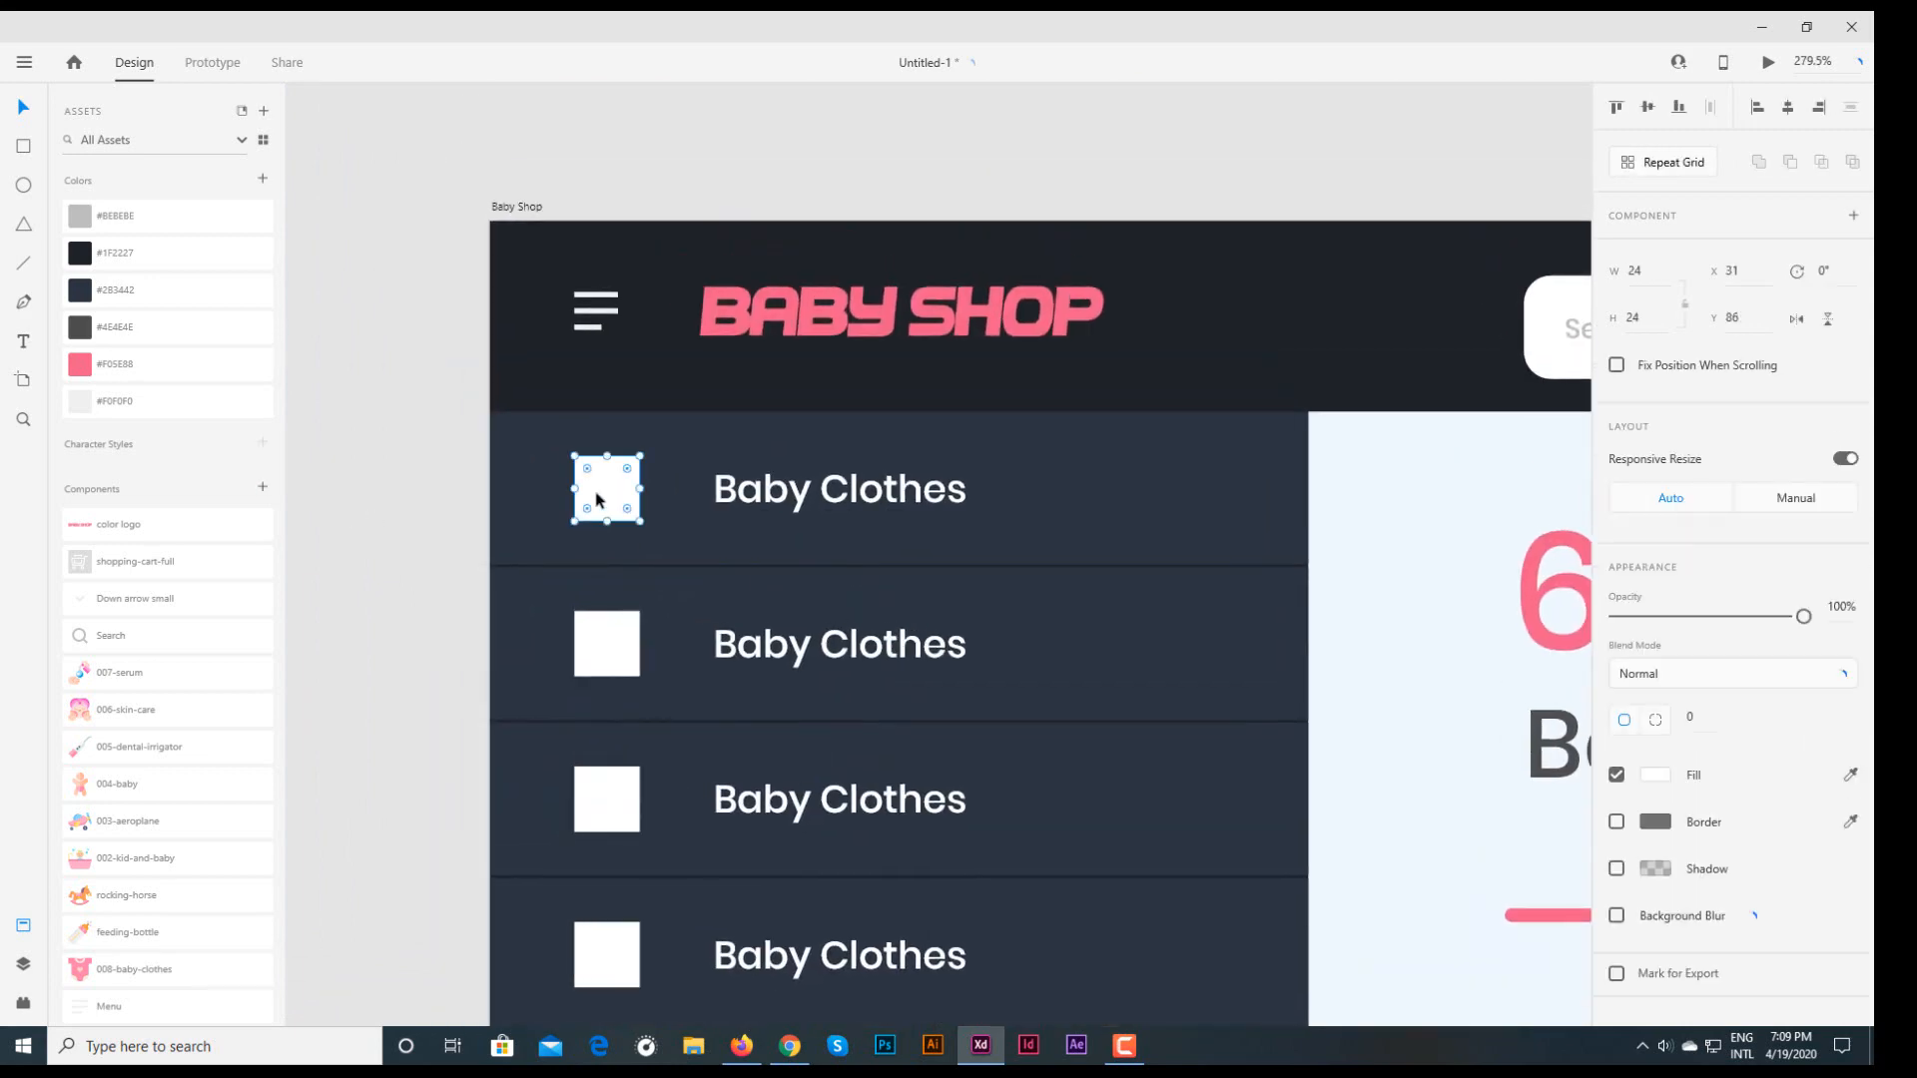
drag(120, 970, 603, 483)
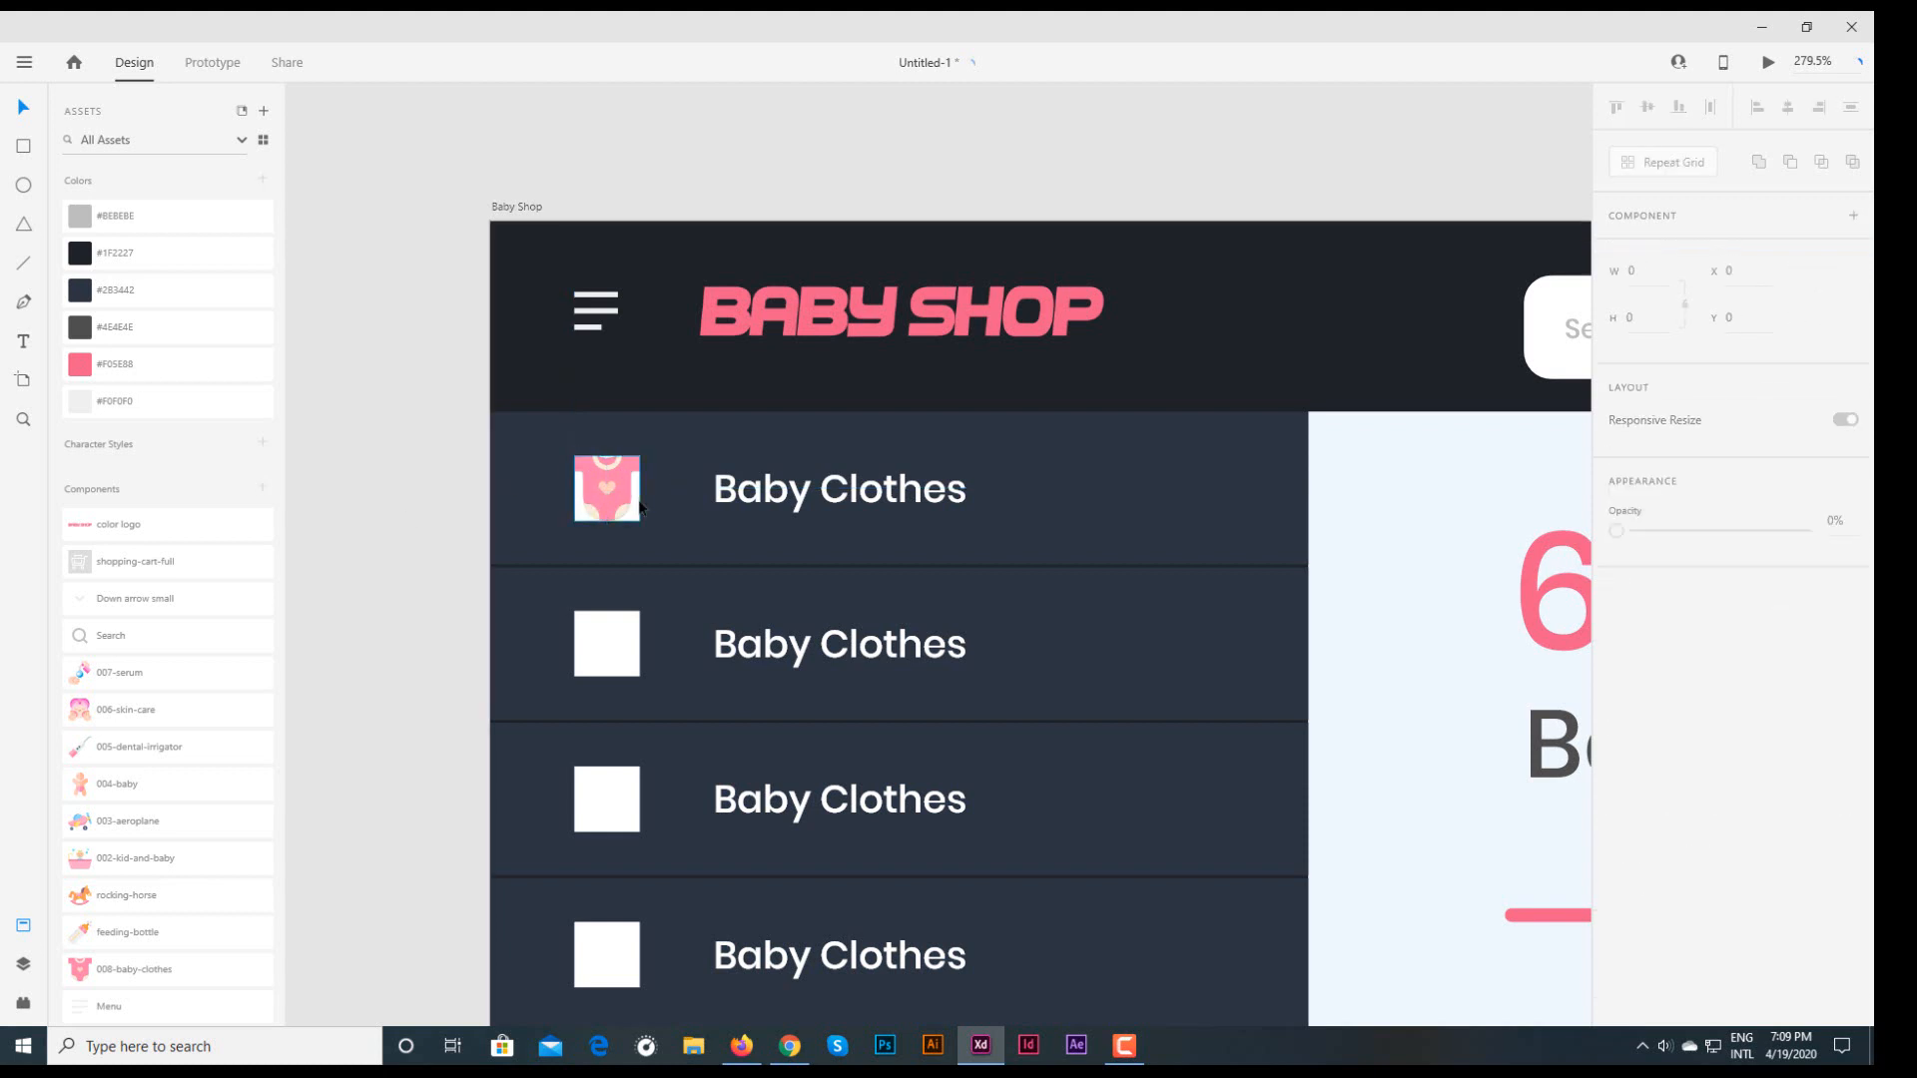
key(Delete)
- Align the baby clothes icon and its "Baby Clothes" label to each other's vertical middle
click(617, 491)
shift+click(747, 492)
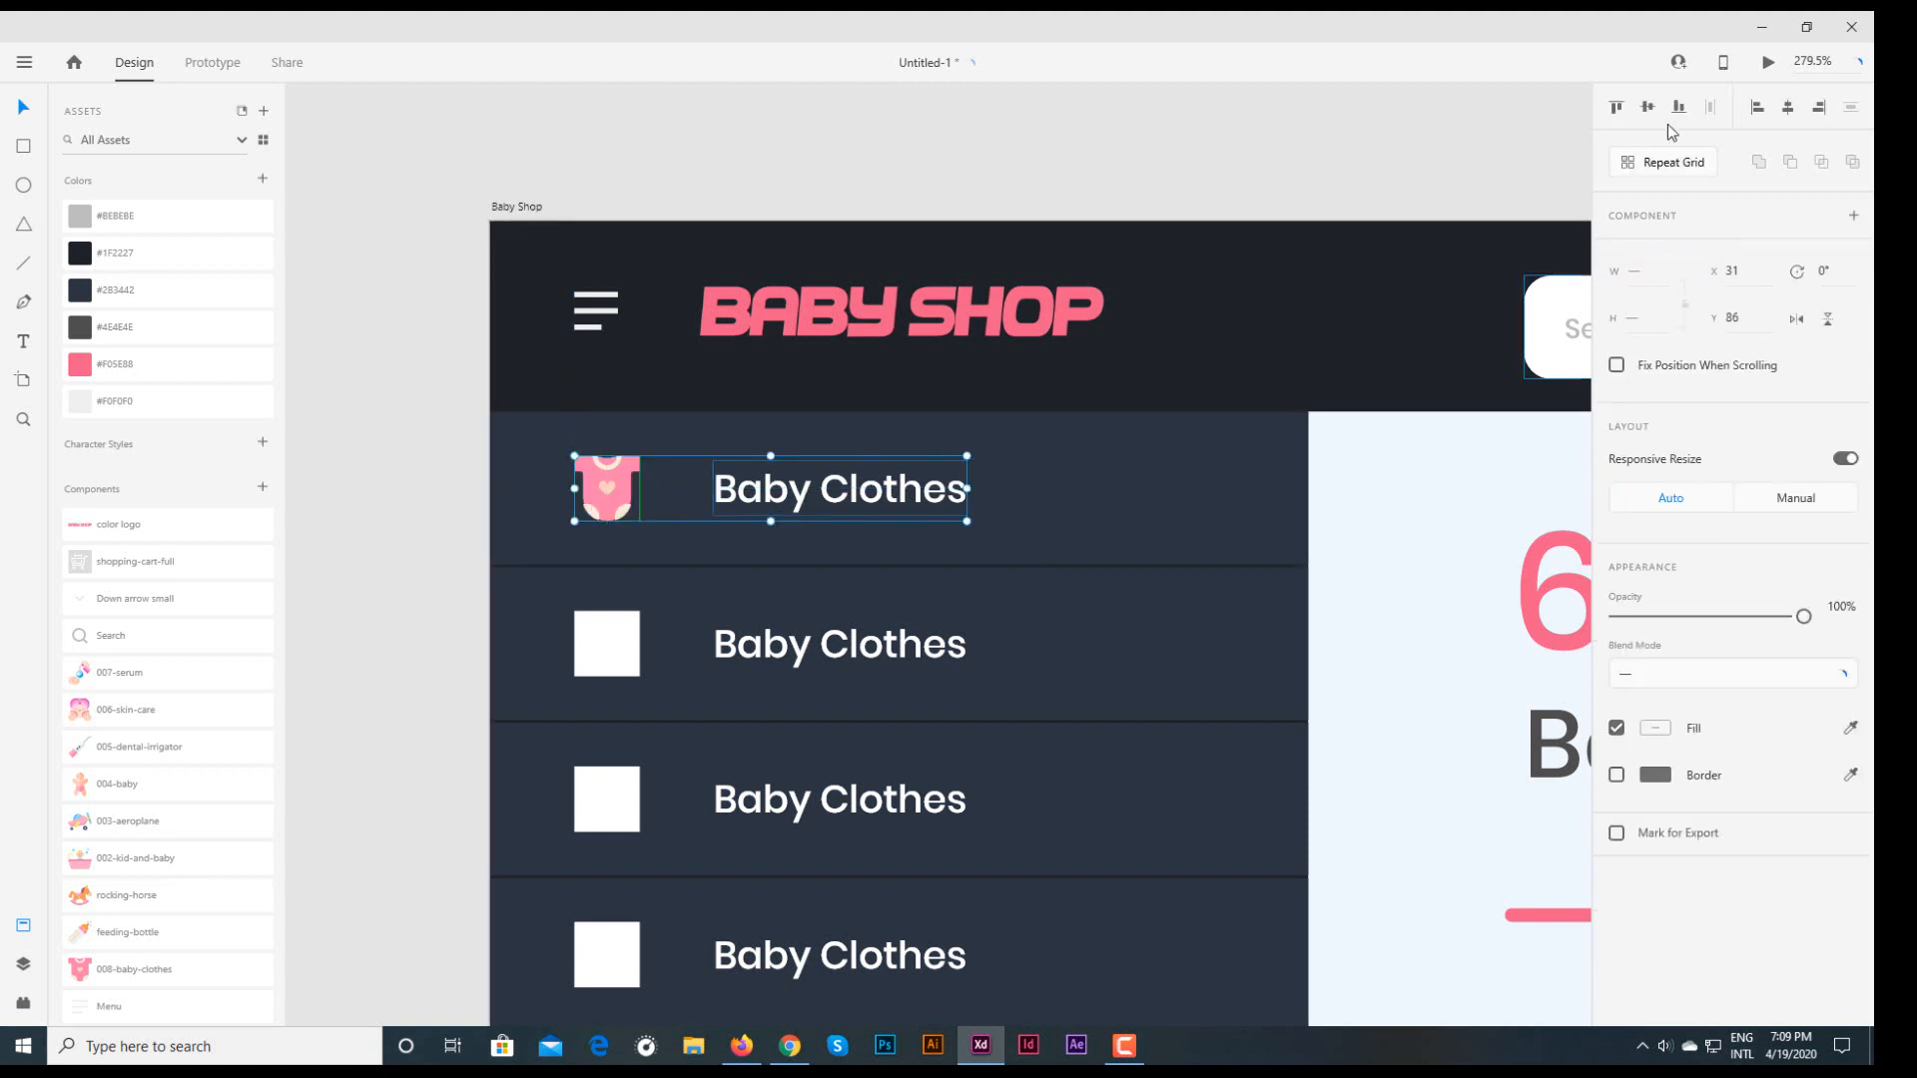
click(1647, 106)
click(468, 484)
- Ungroup the second category row and change its label to "Feeding & Nursing"
right_click(586, 653)
click(651, 365)
click(473, 537)
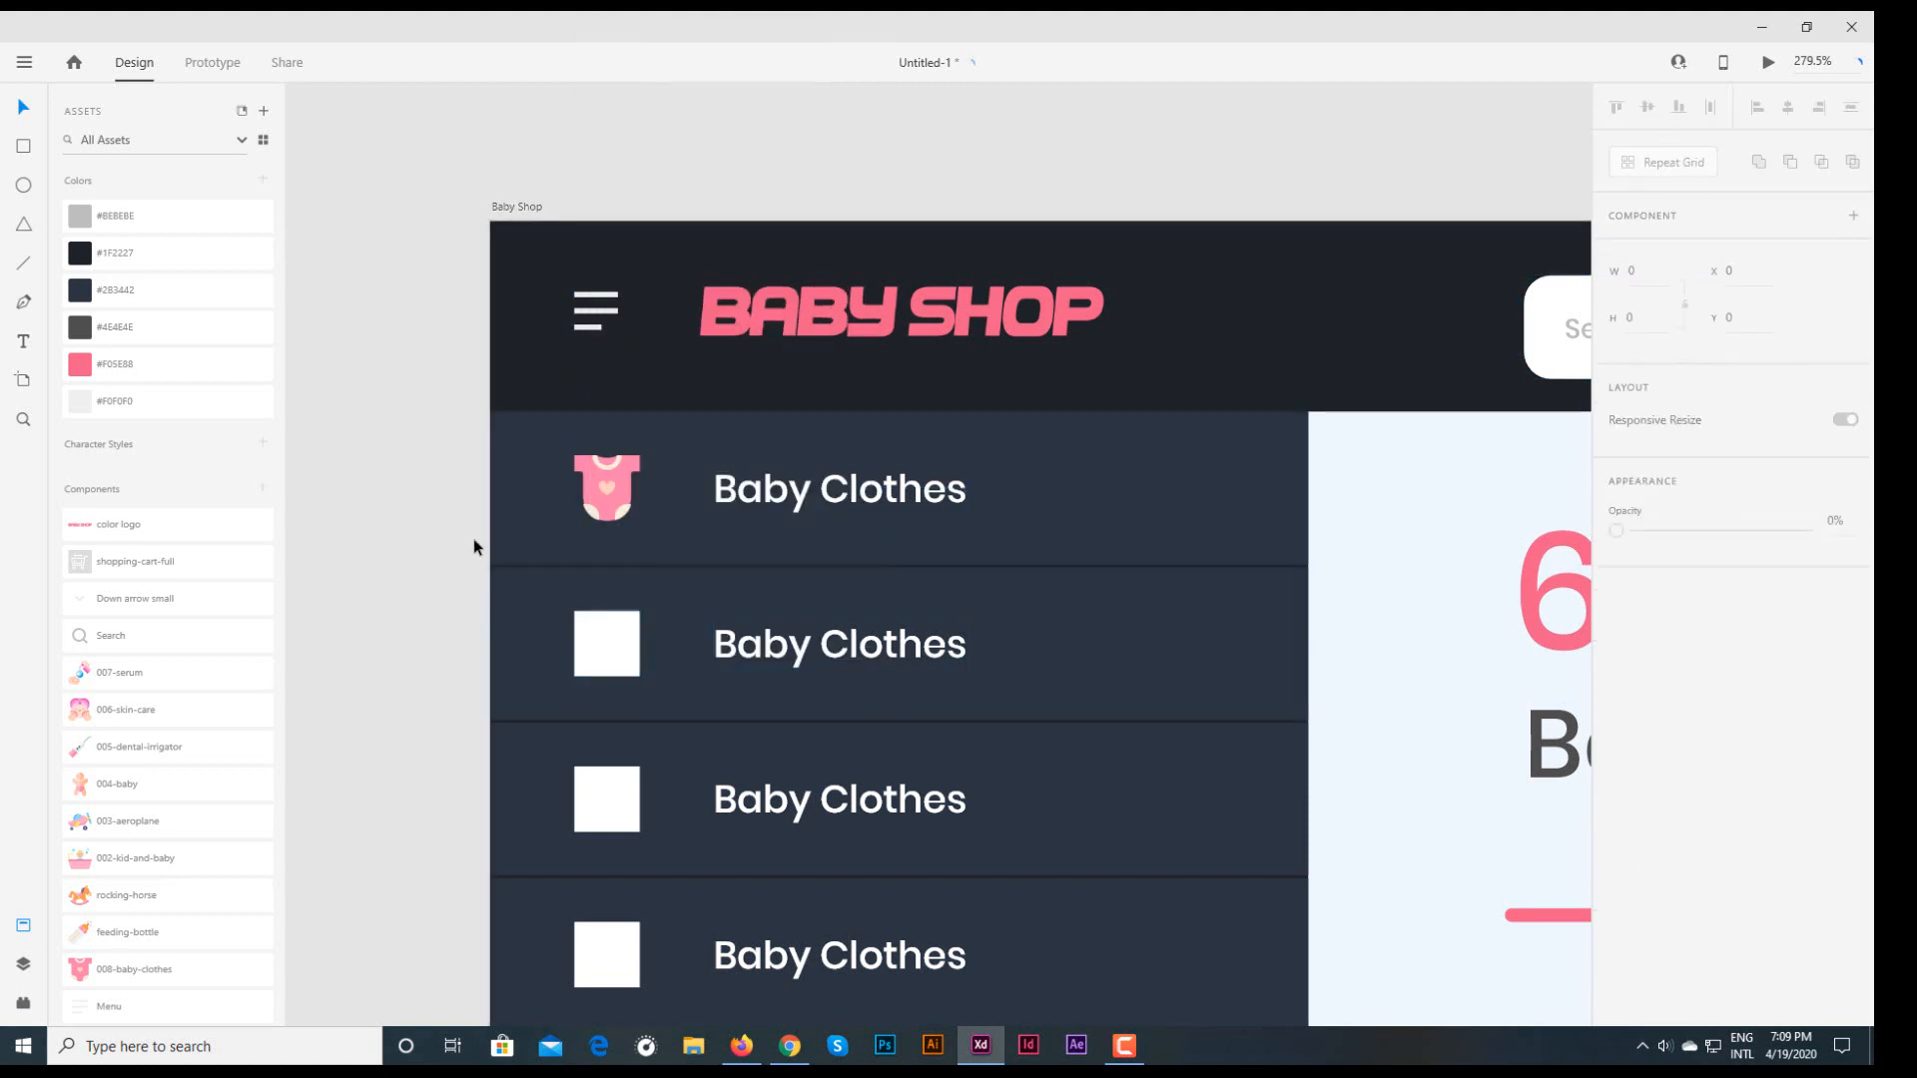
scroll(631, 525, down, 2)
click(604, 467)
double_click(885, 479)
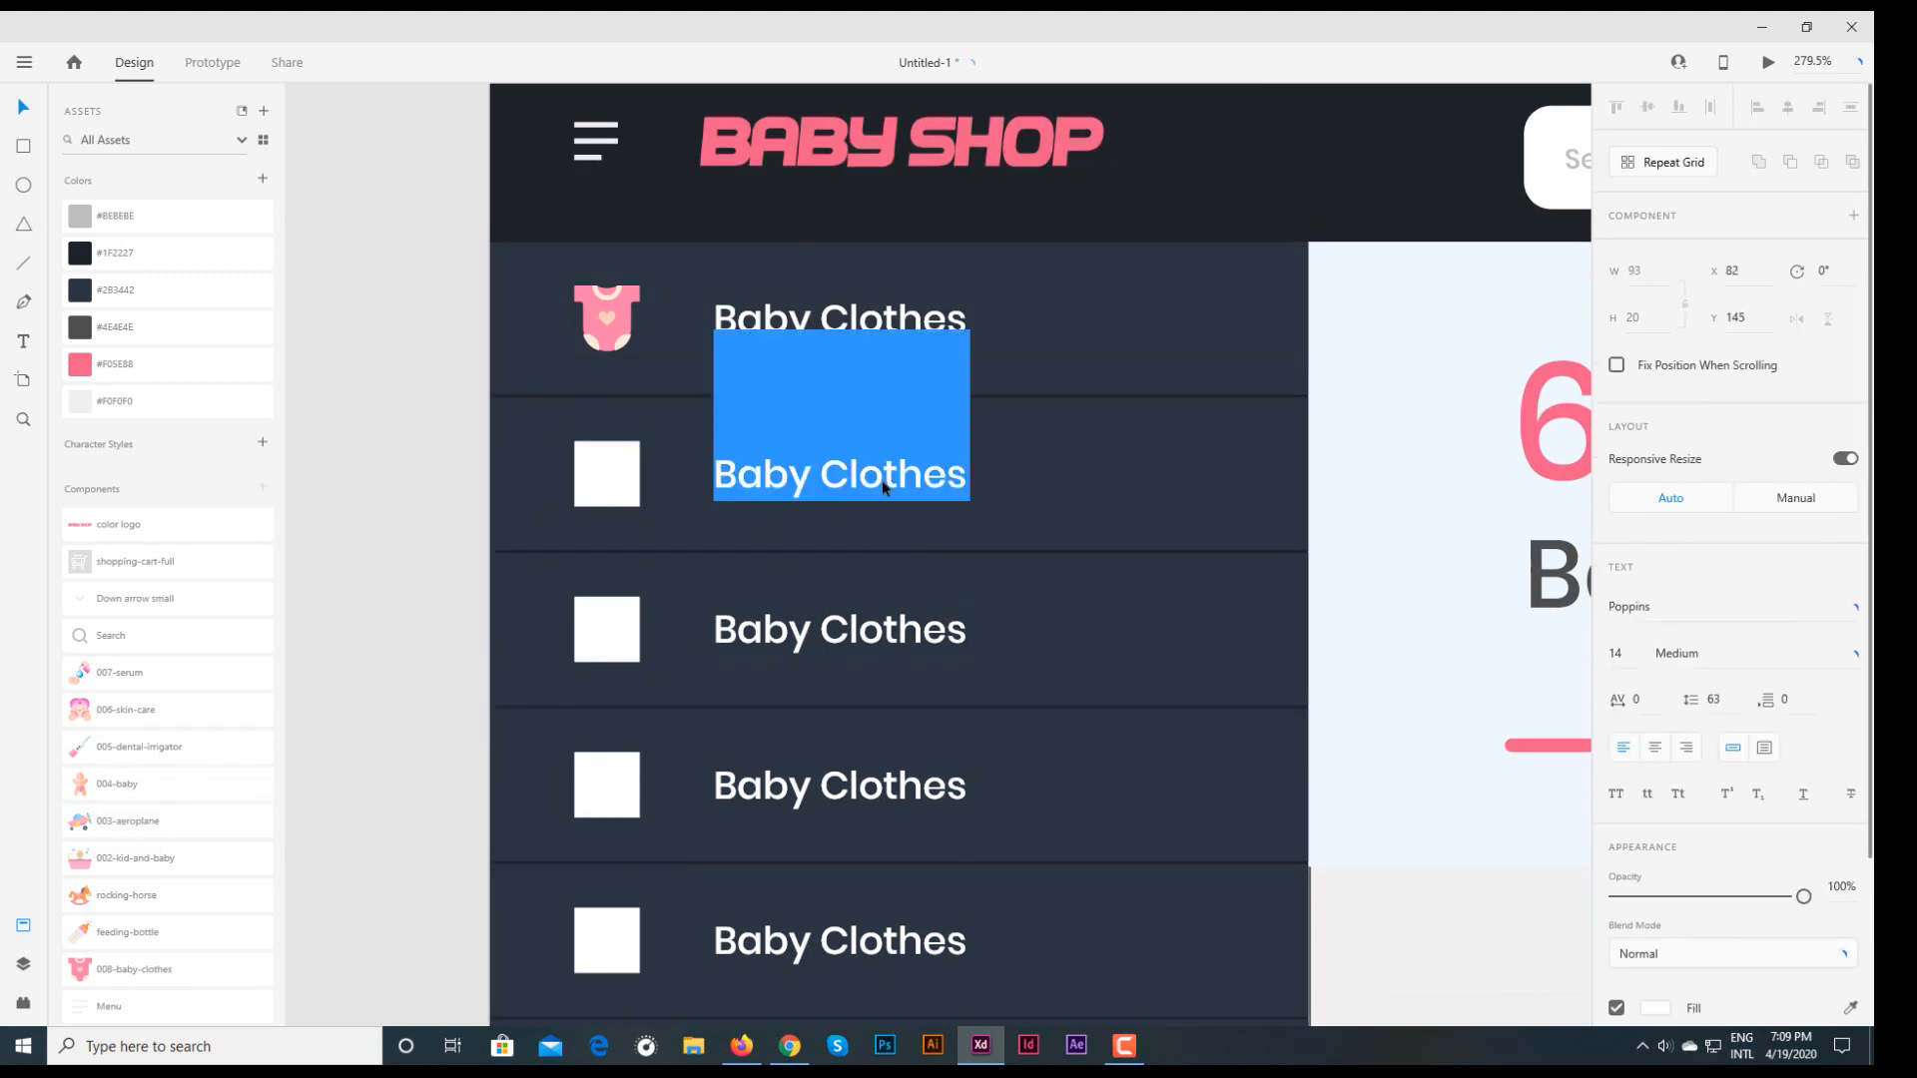
click(884, 479)
drag(967, 483, 741, 486)
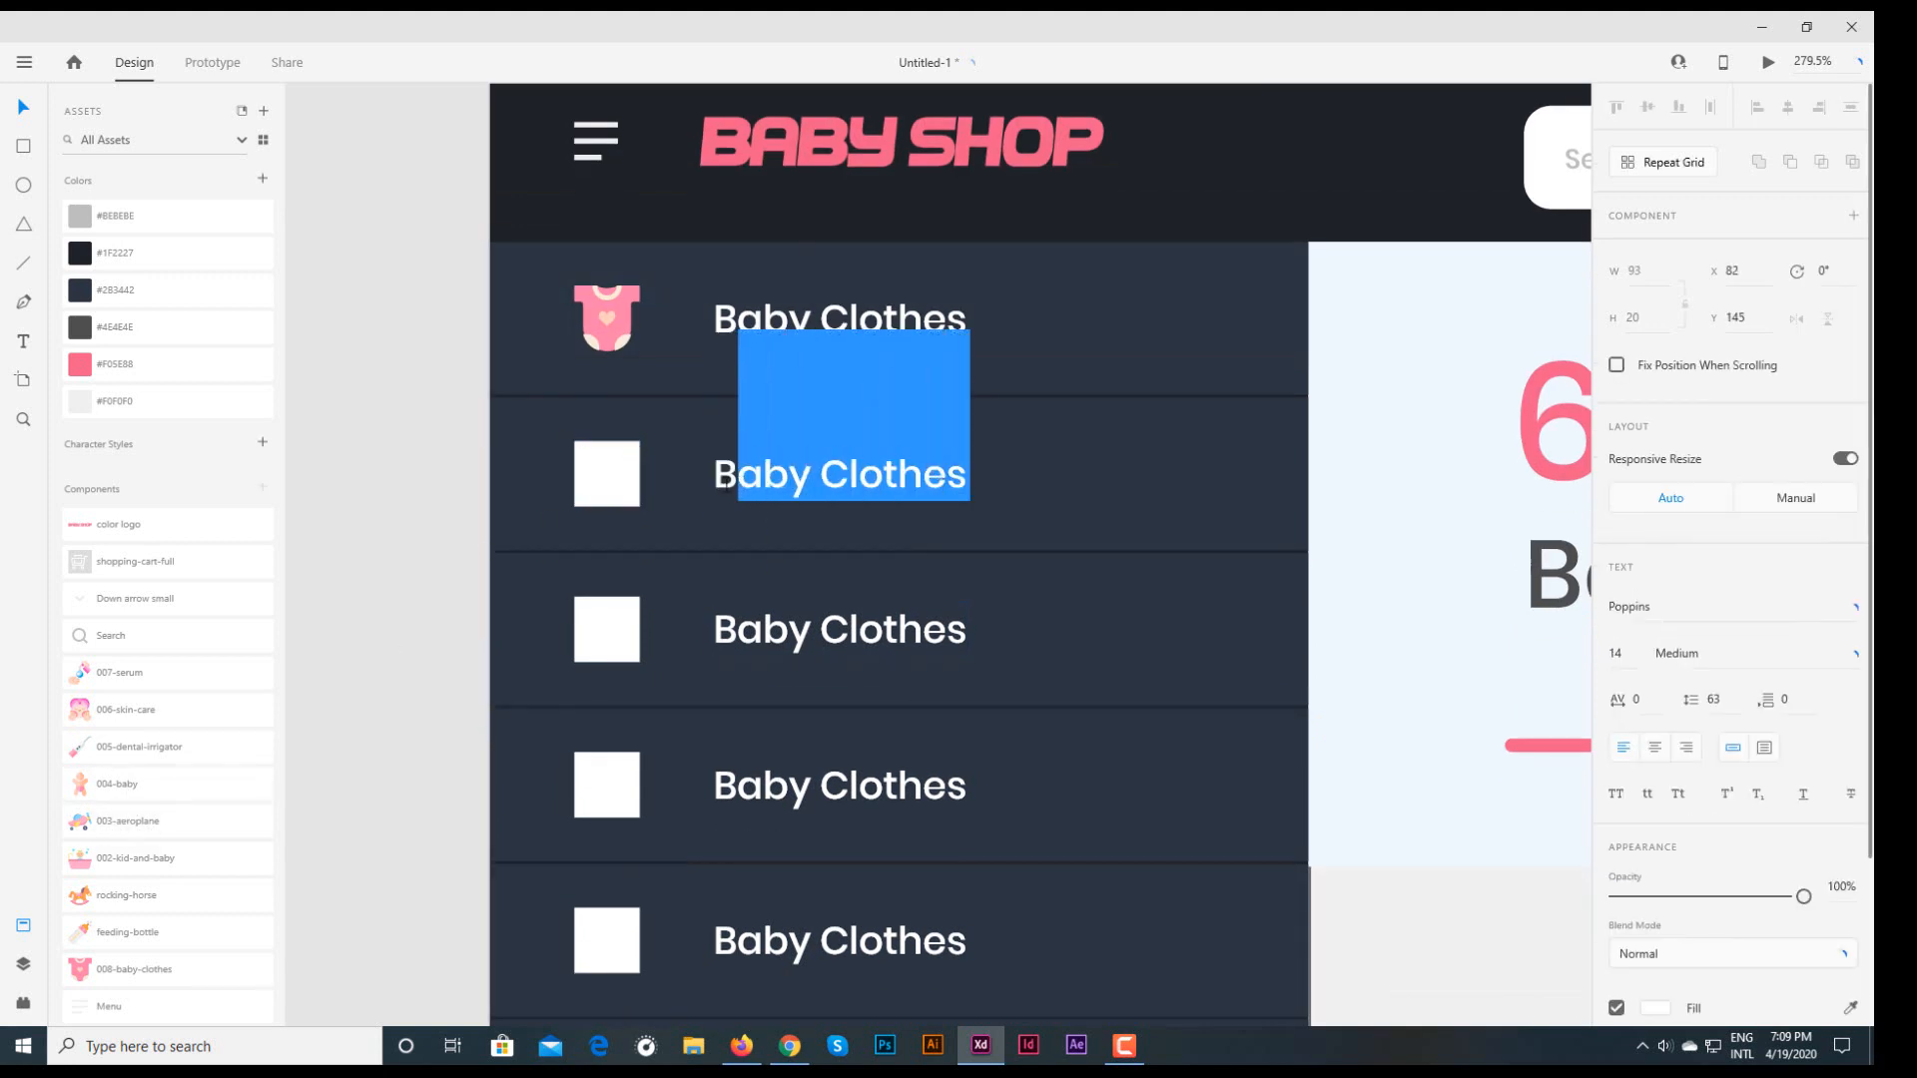
key(BackSpace)
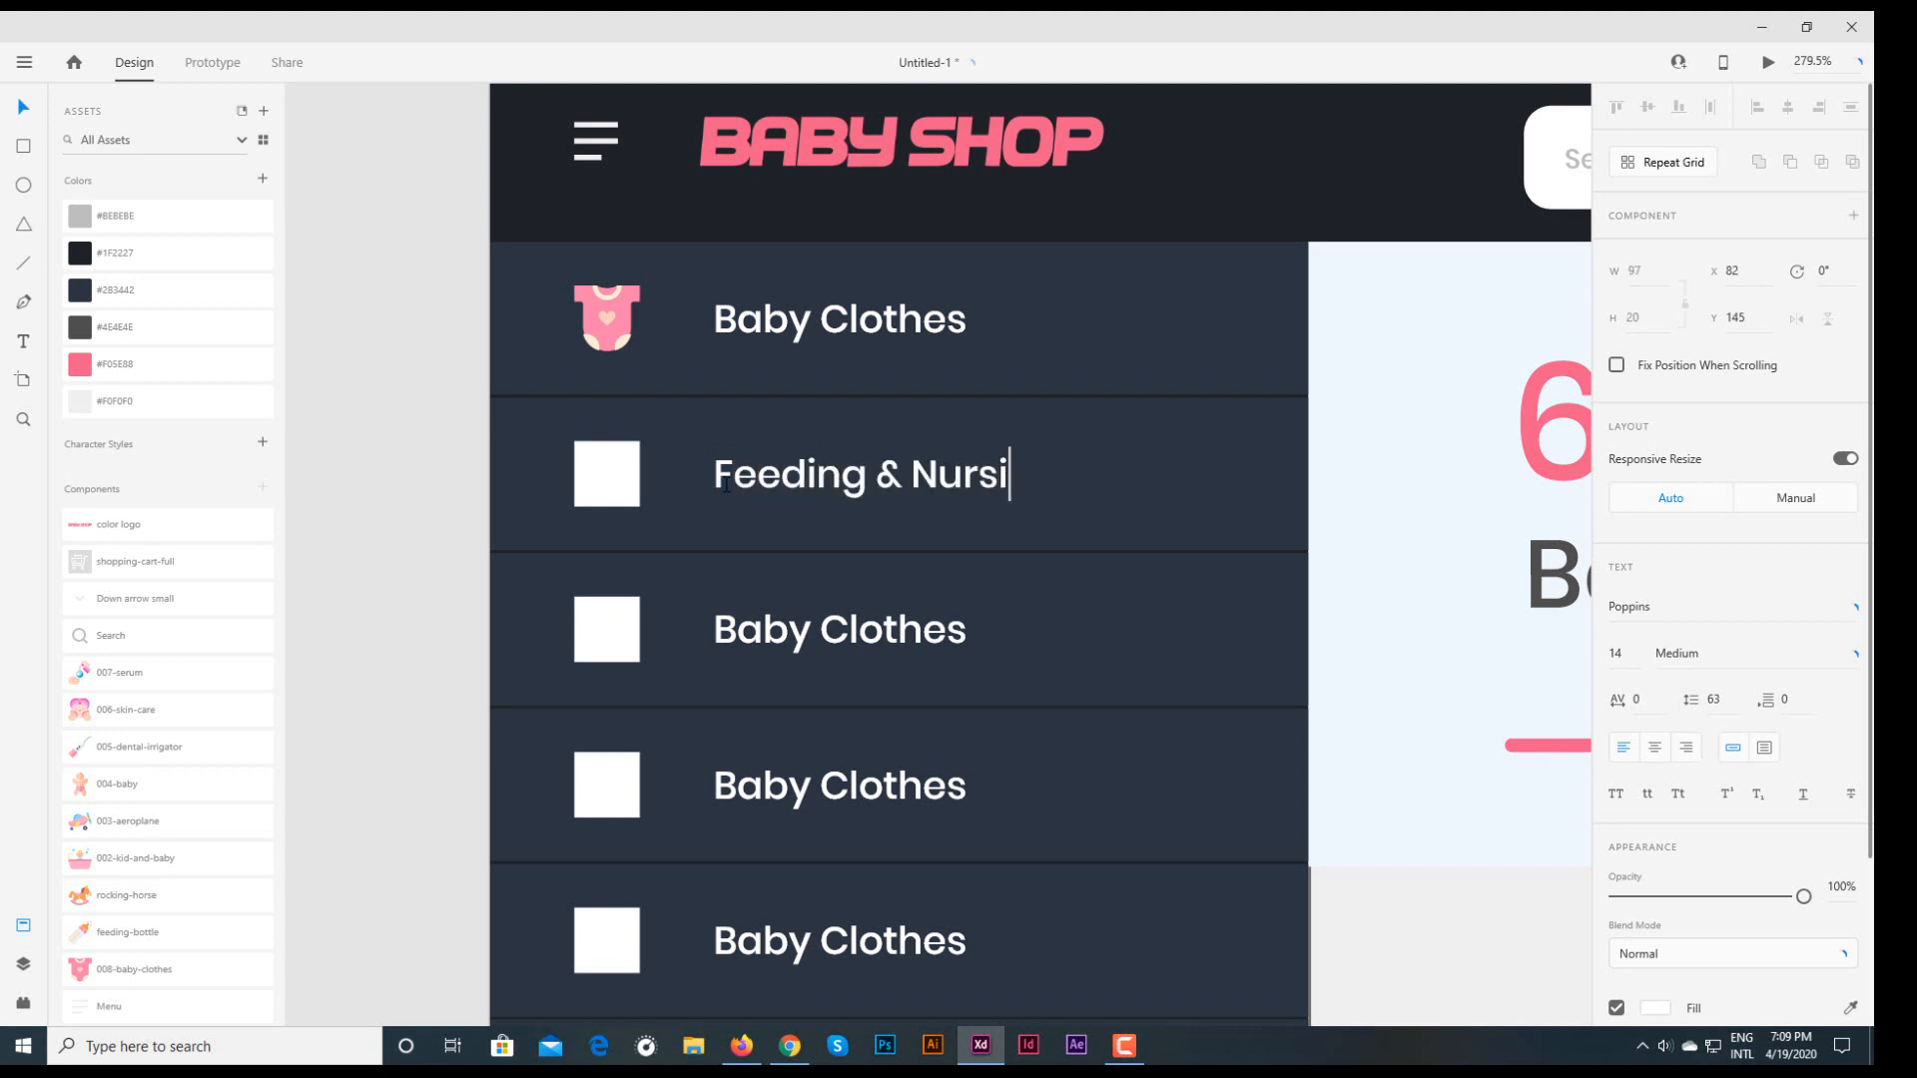
click(25, 120)
- Replace the white square beside "Feeding & Nursing" with the feeding-bottle icon component
drag(1015, 612, 1016, 444)
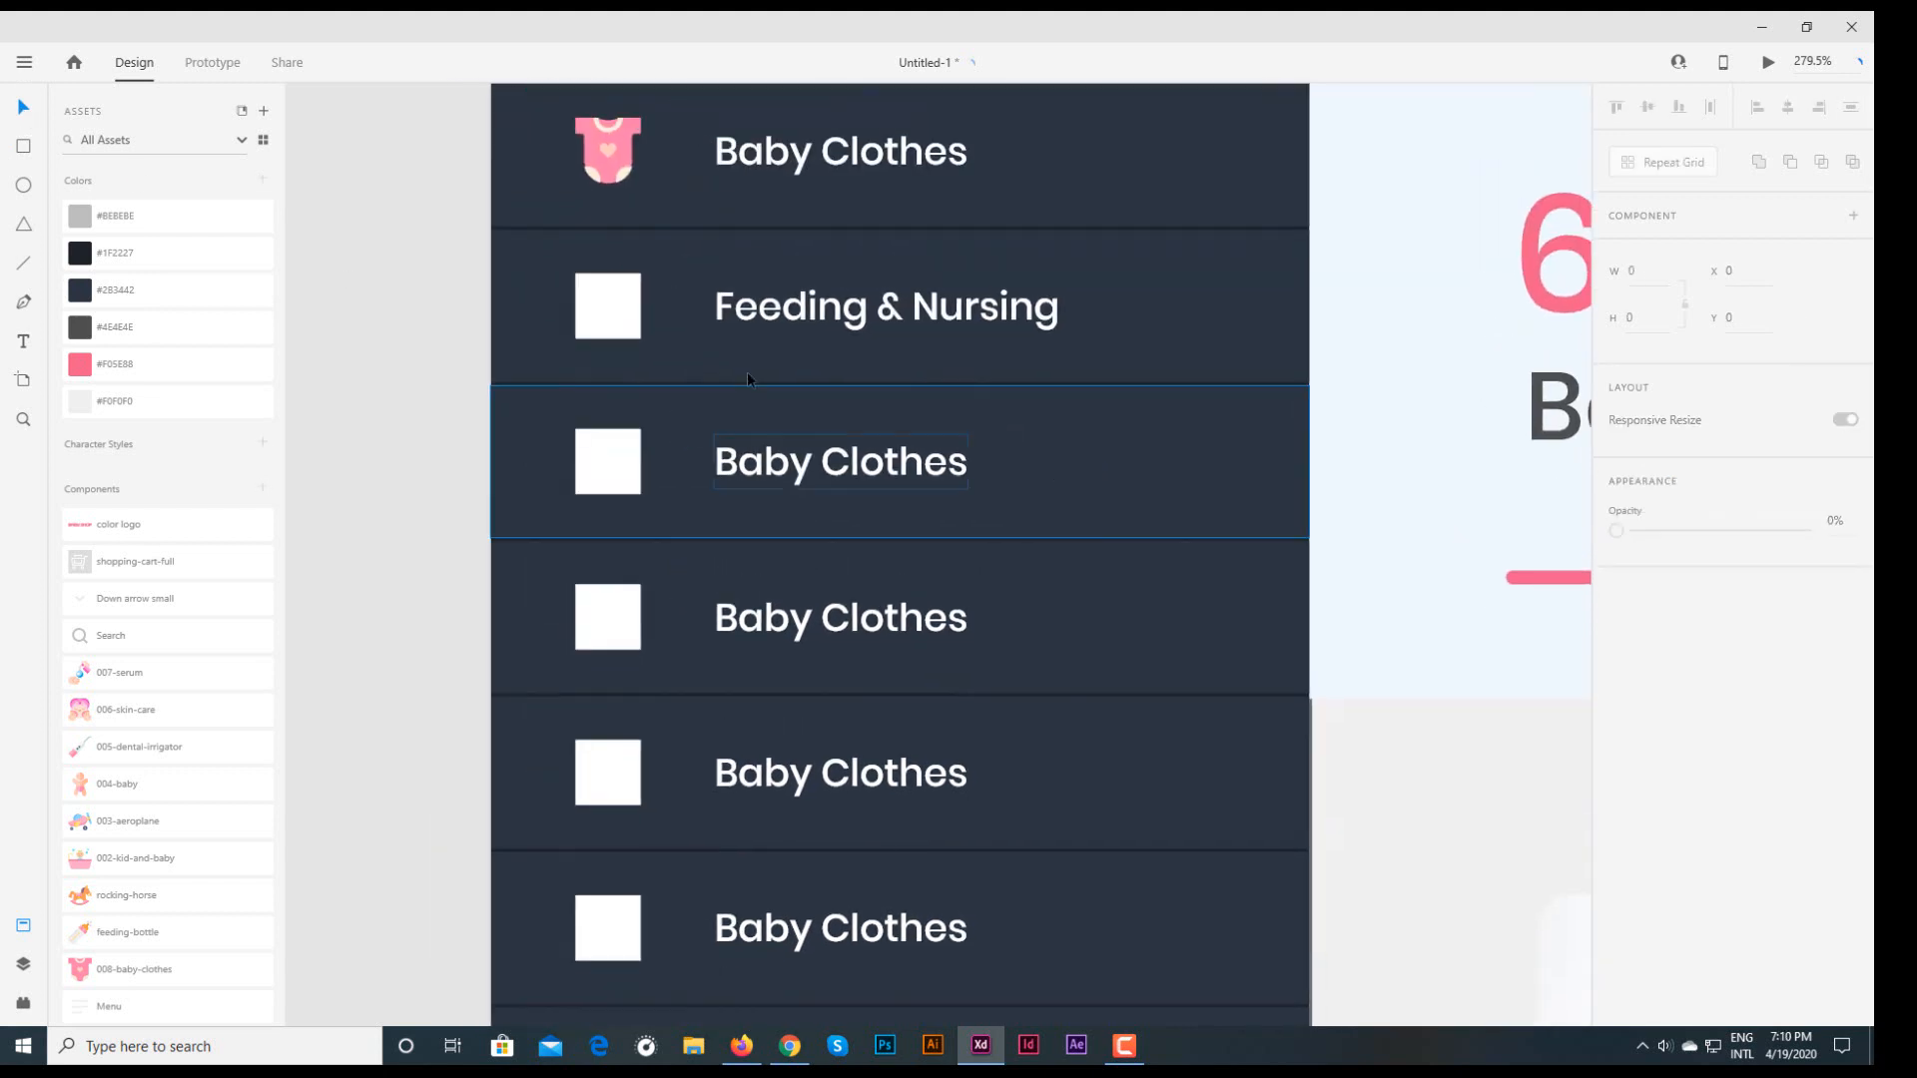
click(608, 308)
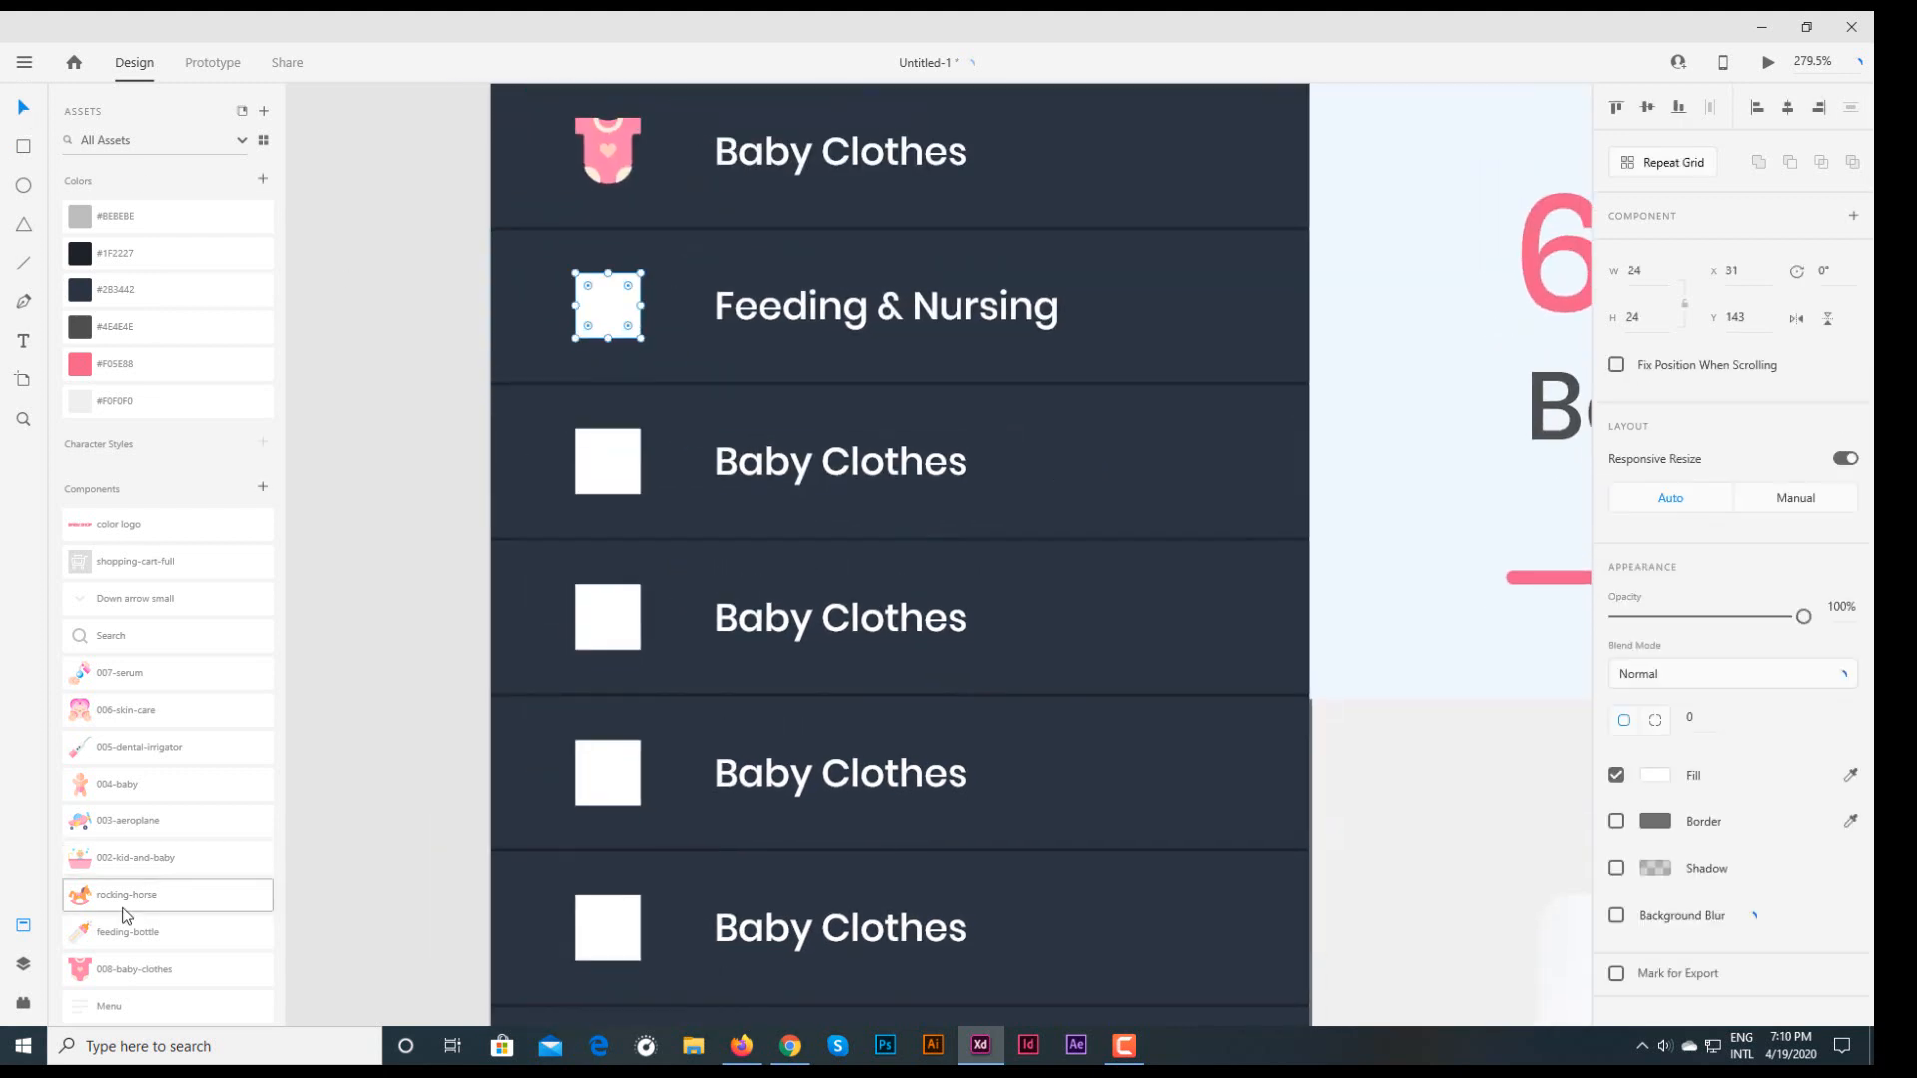
drag(120, 932, 639, 310)
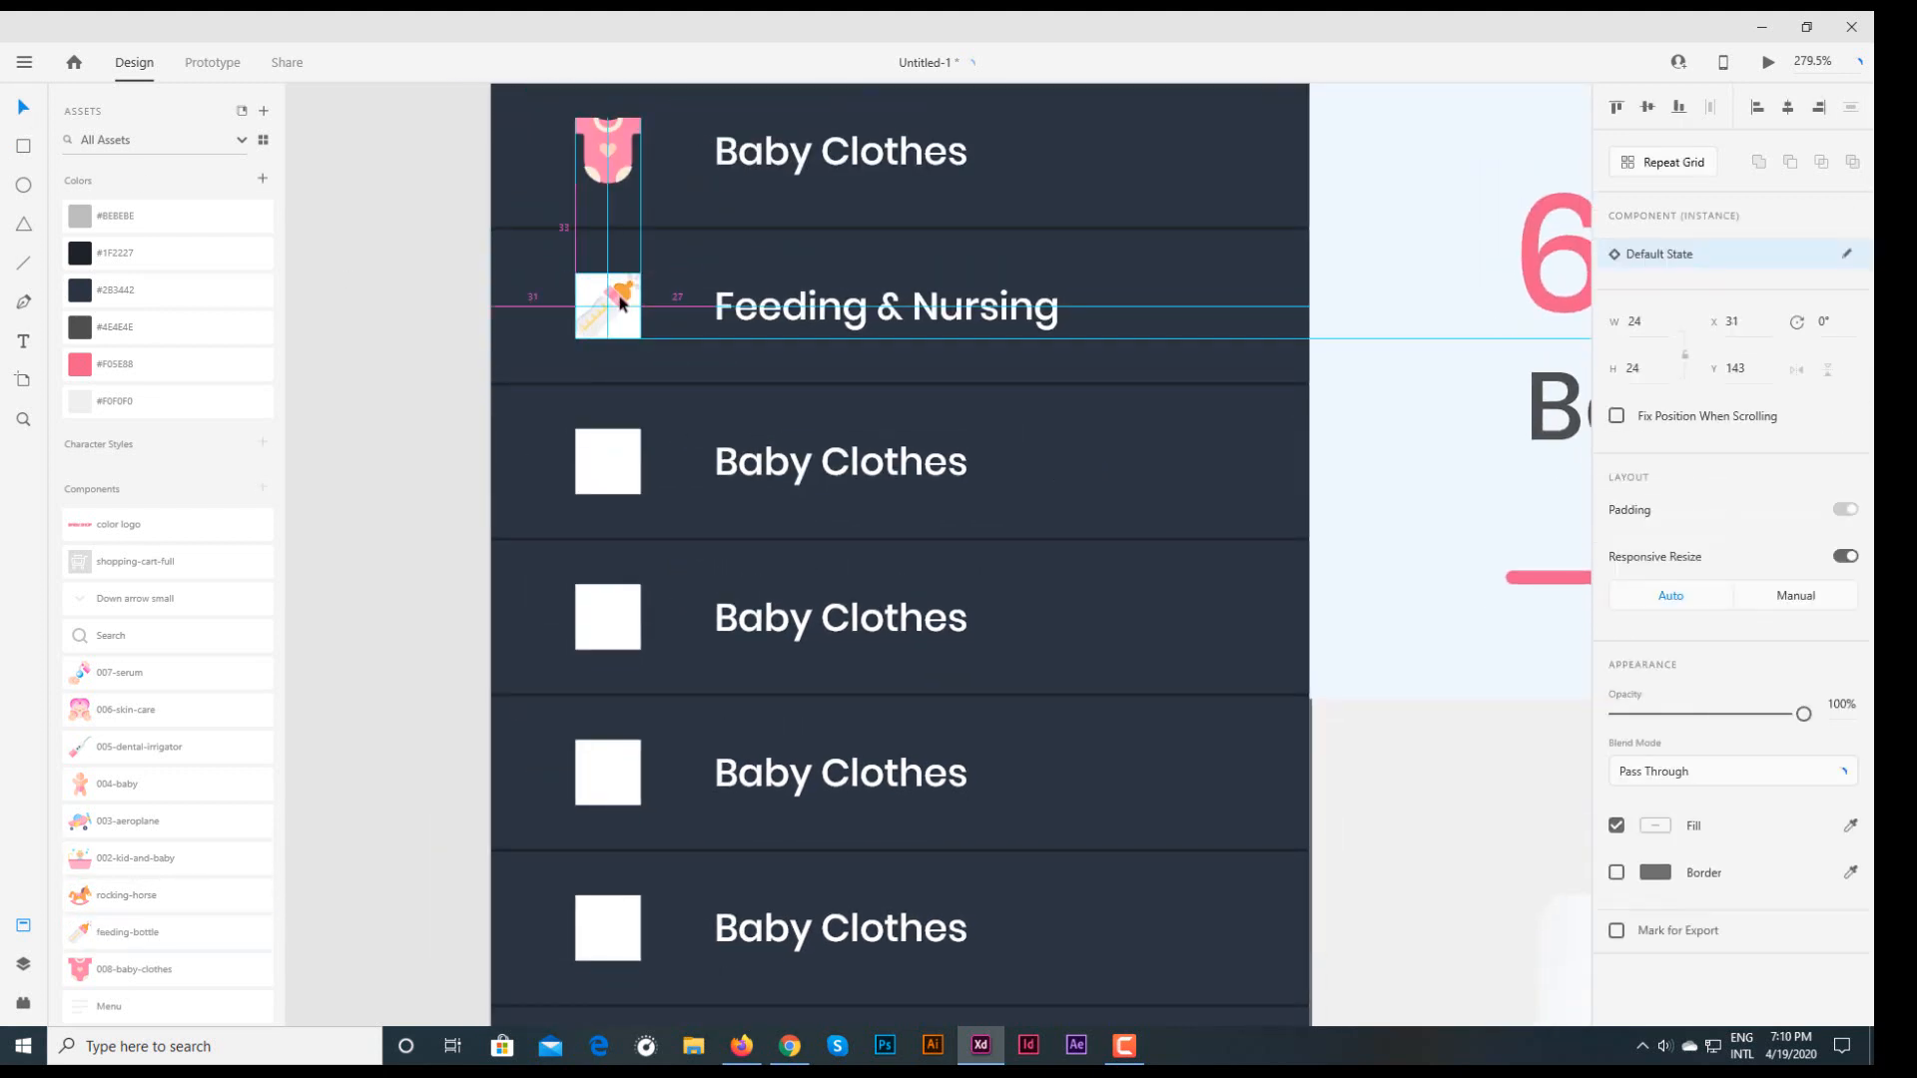
click(587, 298)
key(Delete)
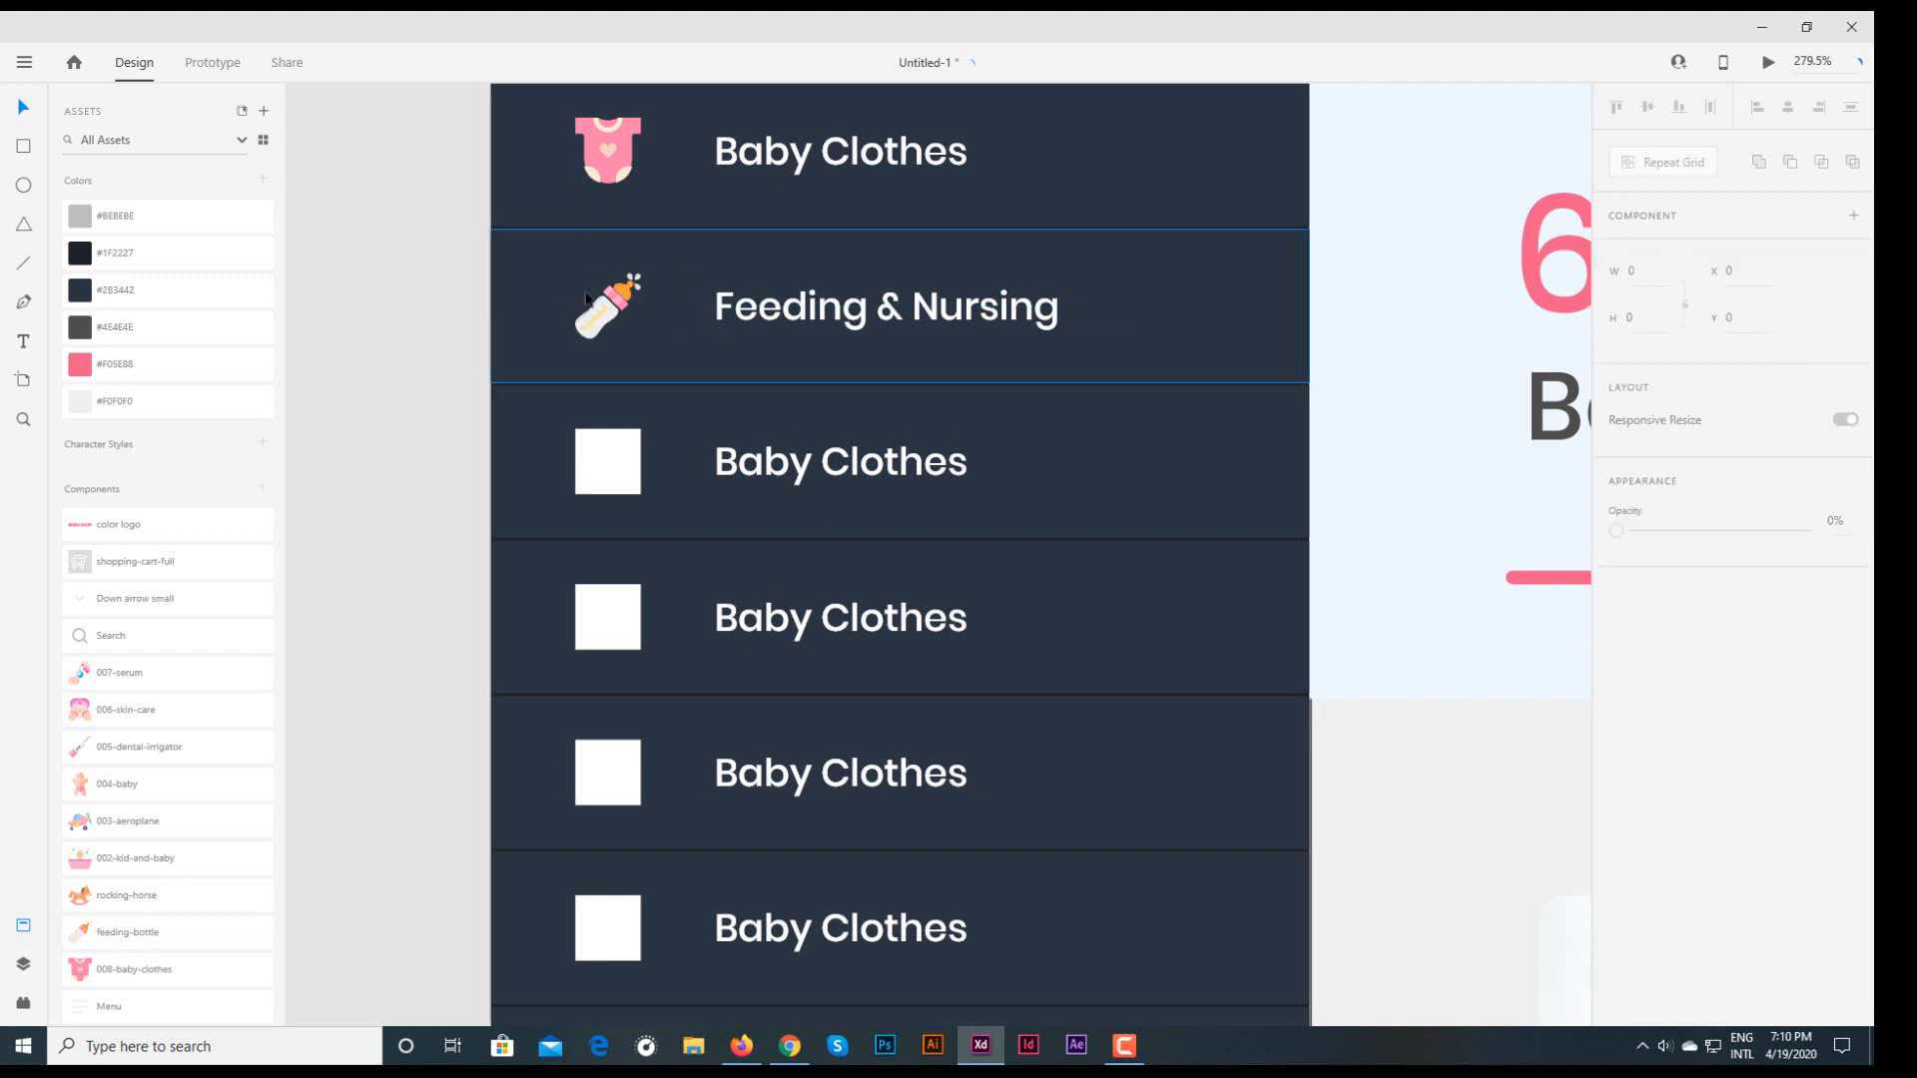
- Ungroup the third category row and change its label to "Baby Toys"
click(768, 457)
right_click(780, 477)
click(709, 368)
double_click(847, 454)
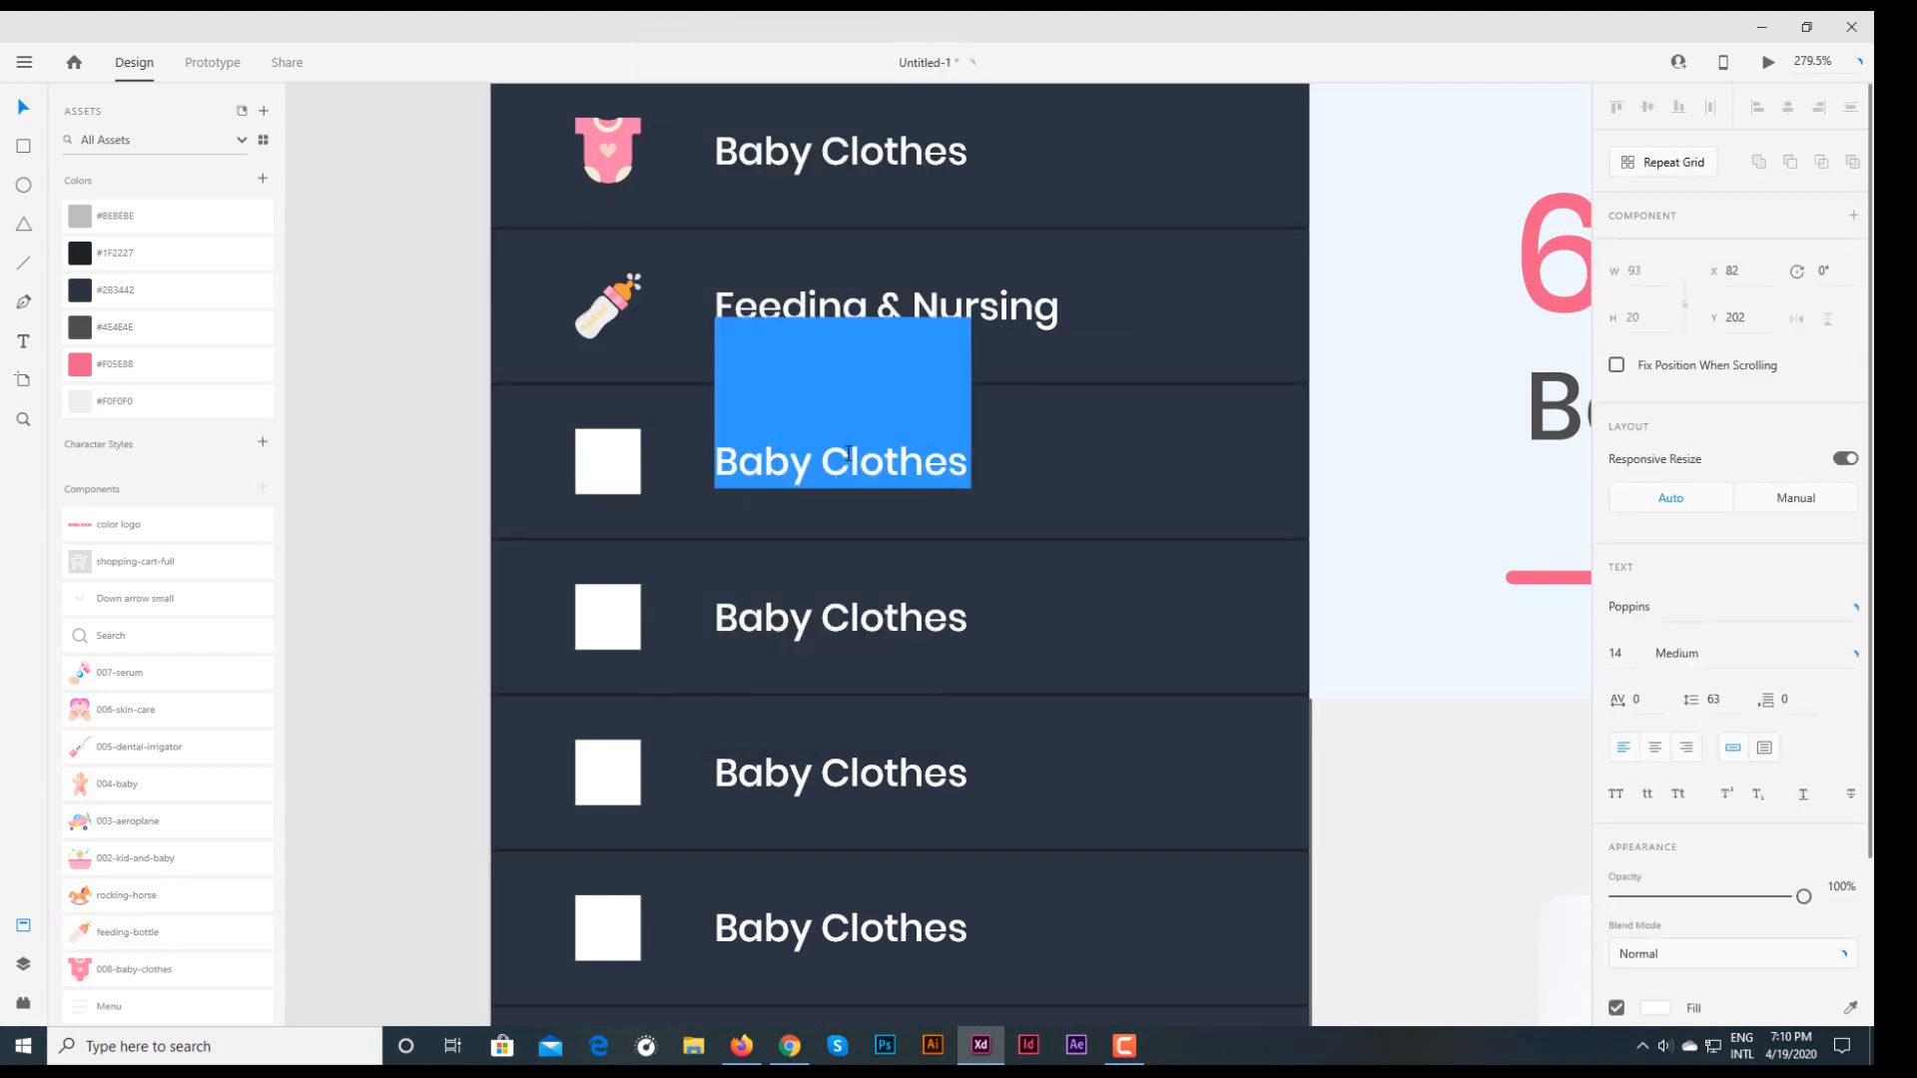
click(847, 455)
double_click(847, 454)
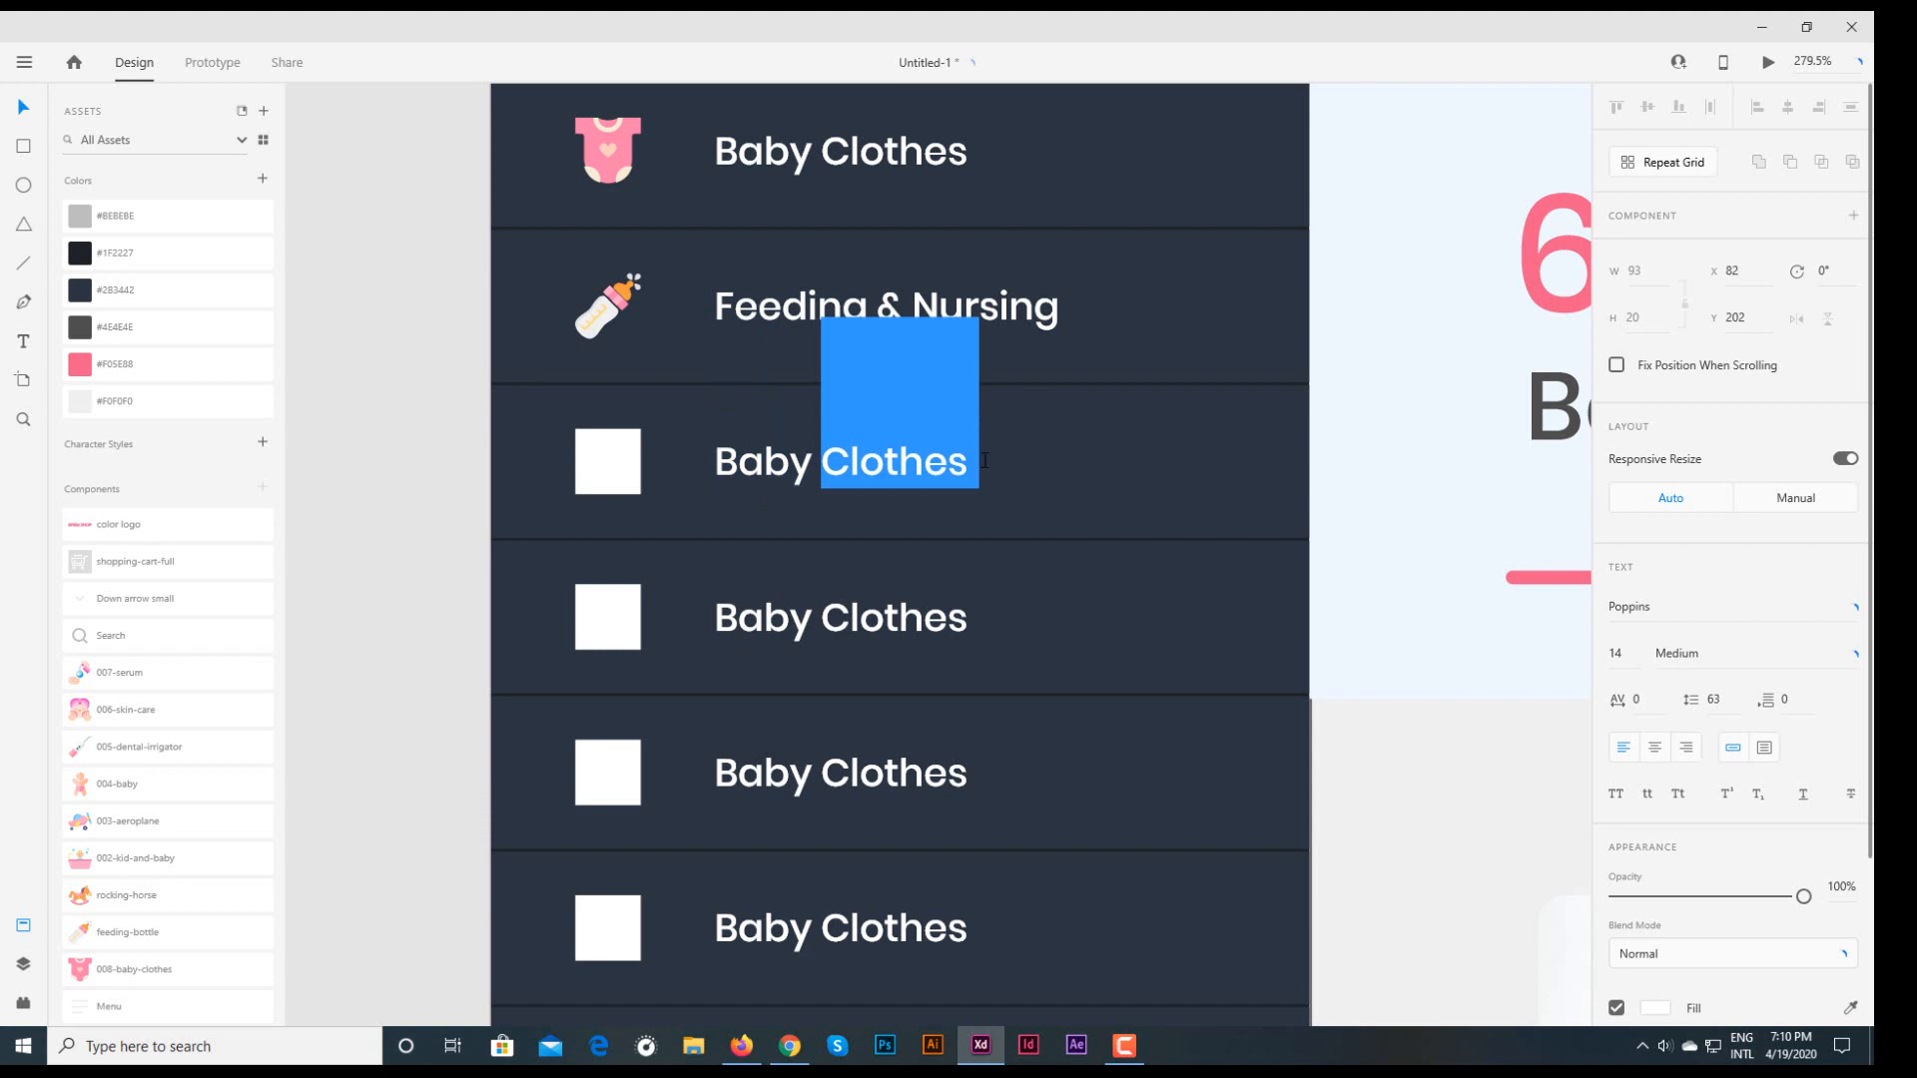
text(Toy)
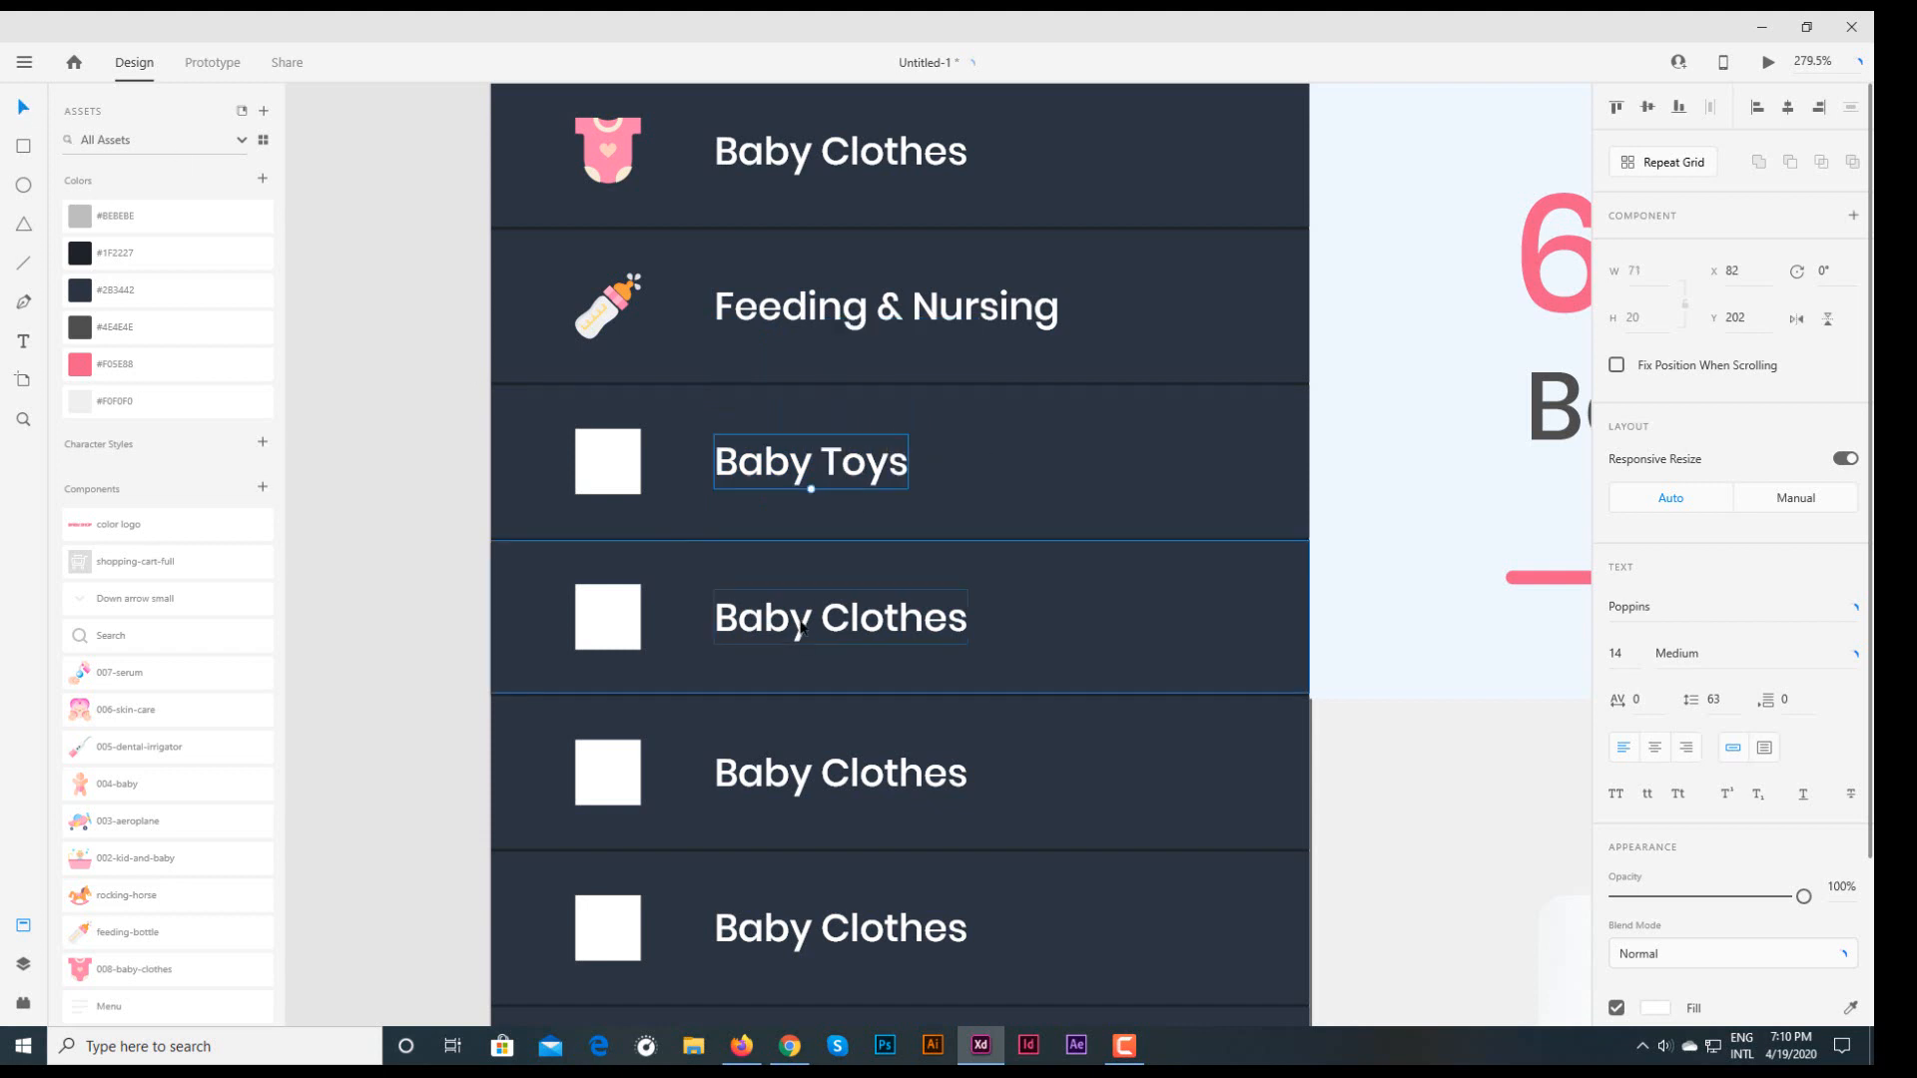
- Change the fourth category row's label to "Bath Accessories"
click(835, 636)
double_click(795, 619)
drag(970, 619, 714, 619)
text(Ba)
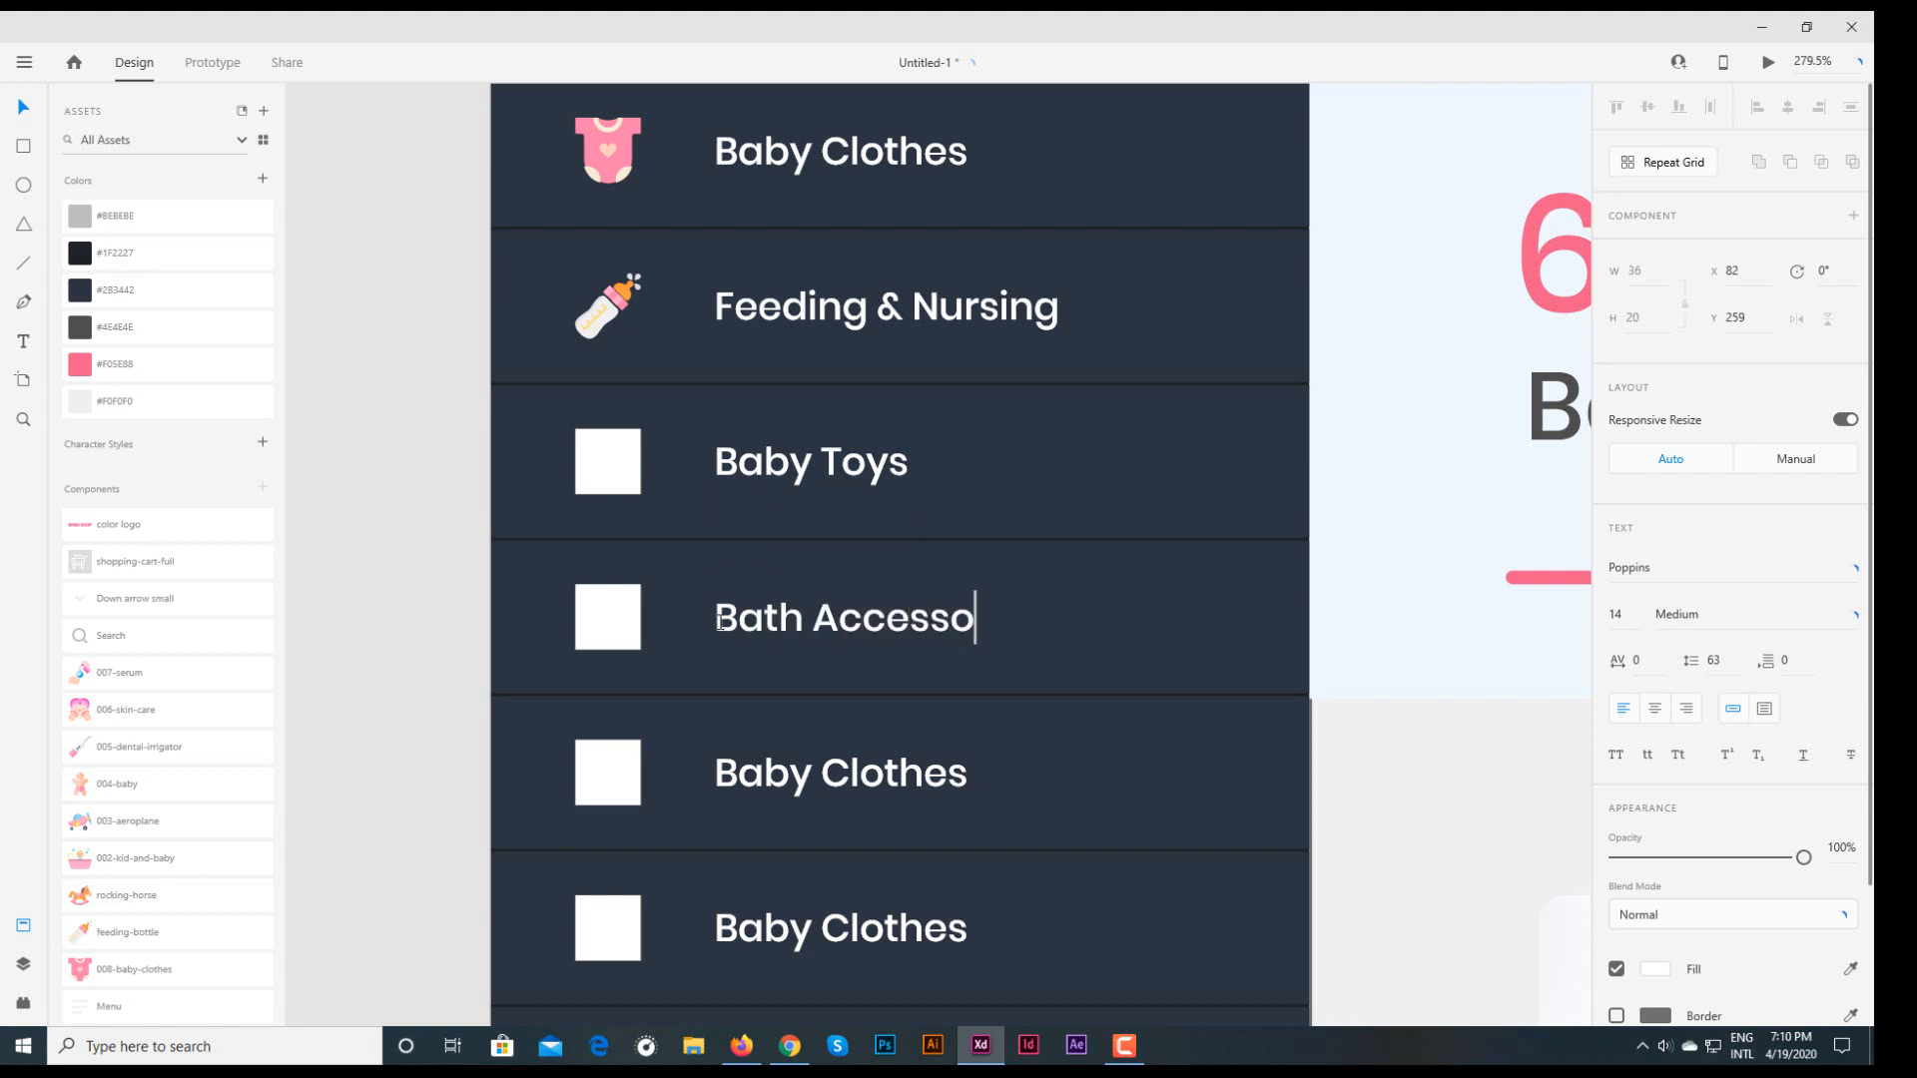
key(Escape)
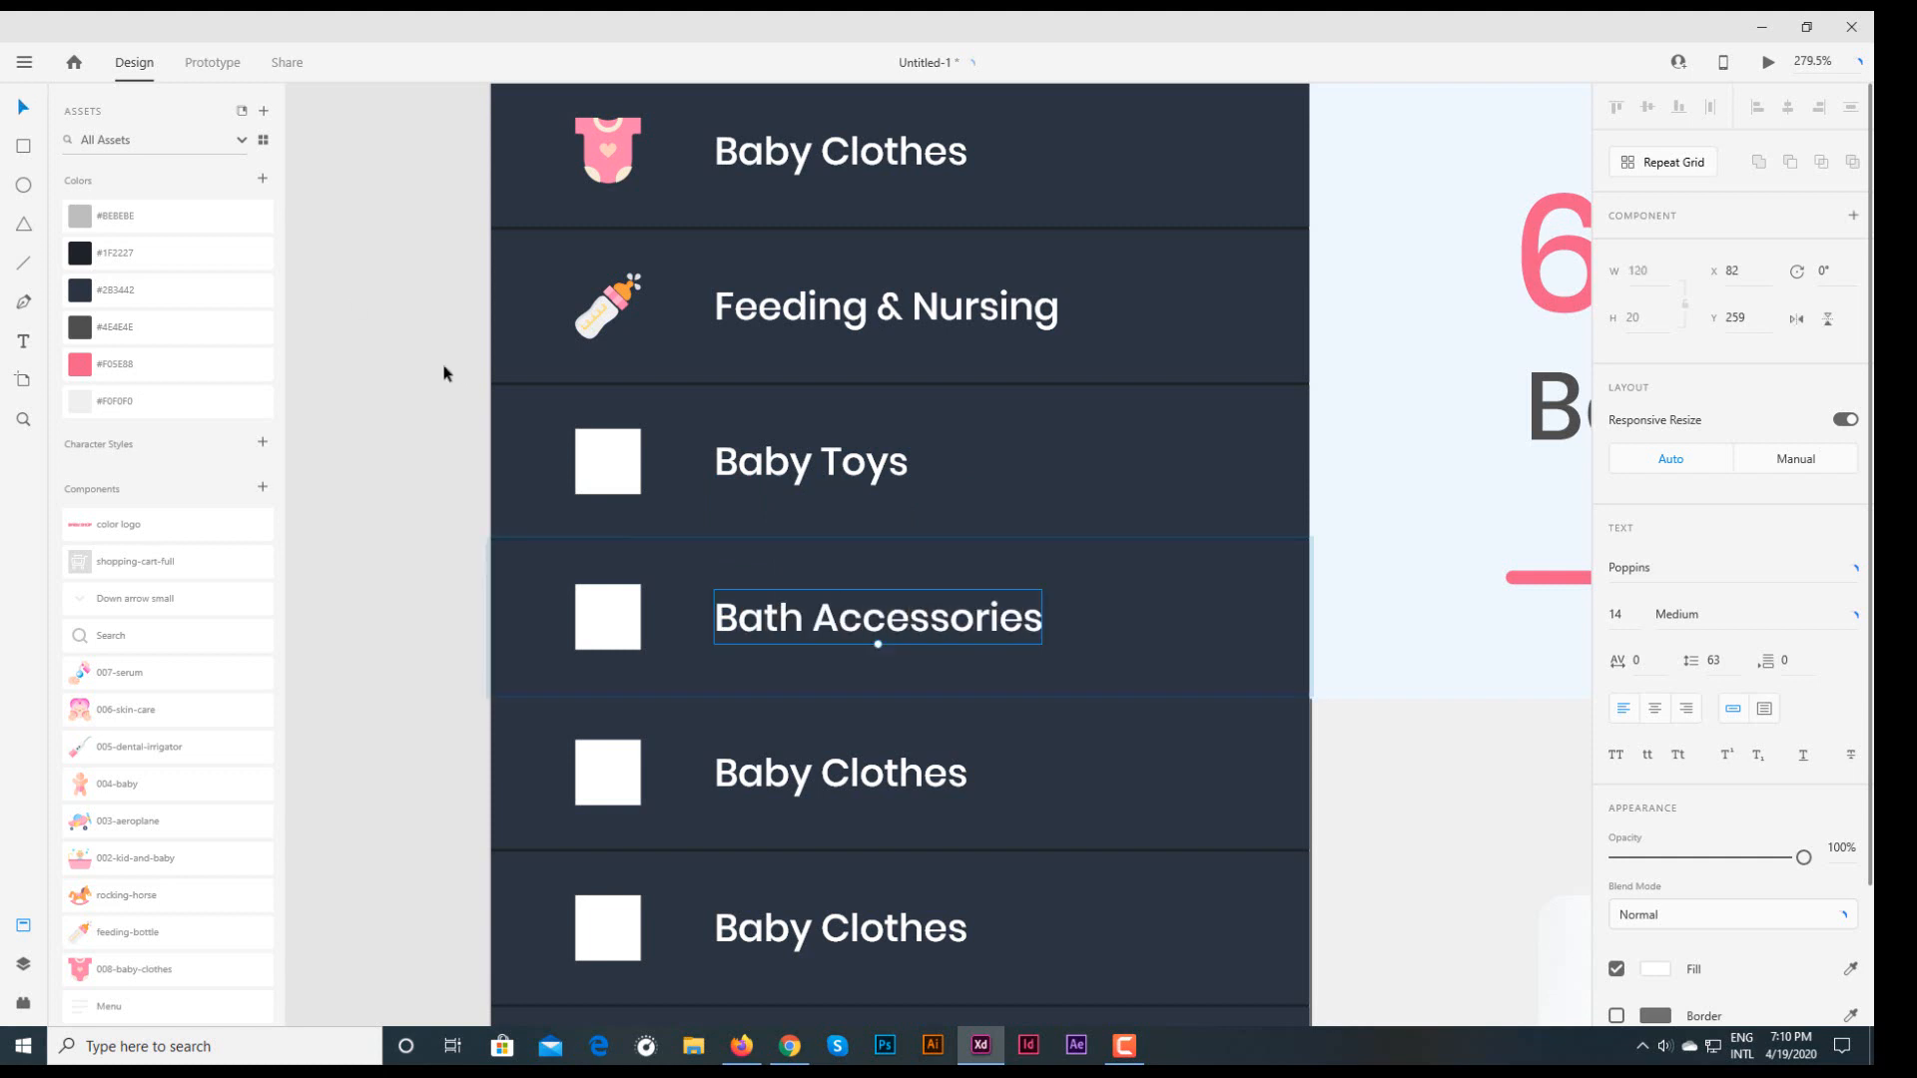
- Change the fifth category row's label to "Diapers & Wipes"
scroll(899, 479, down, 3)
click(838, 474)
double_click(839, 474)
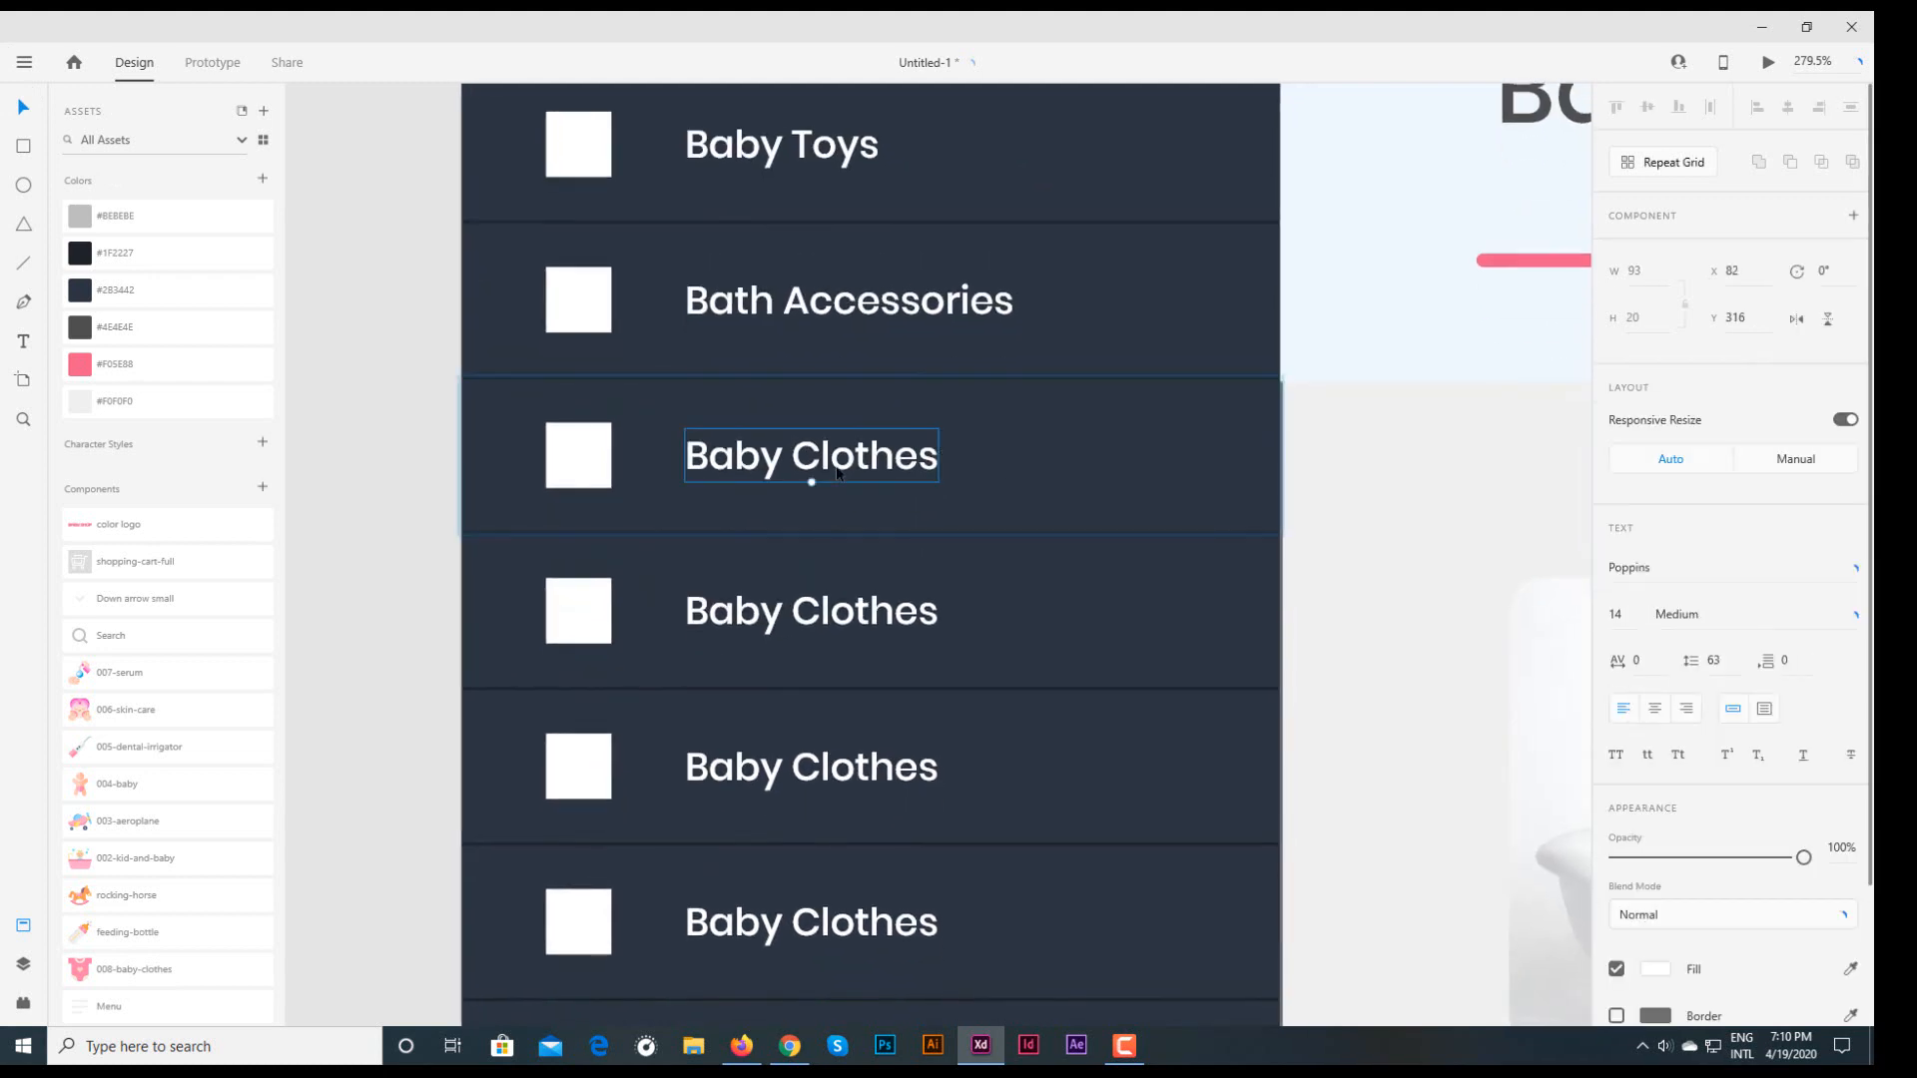
drag(942, 460, 693, 460)
text(Diapers & Wipes)
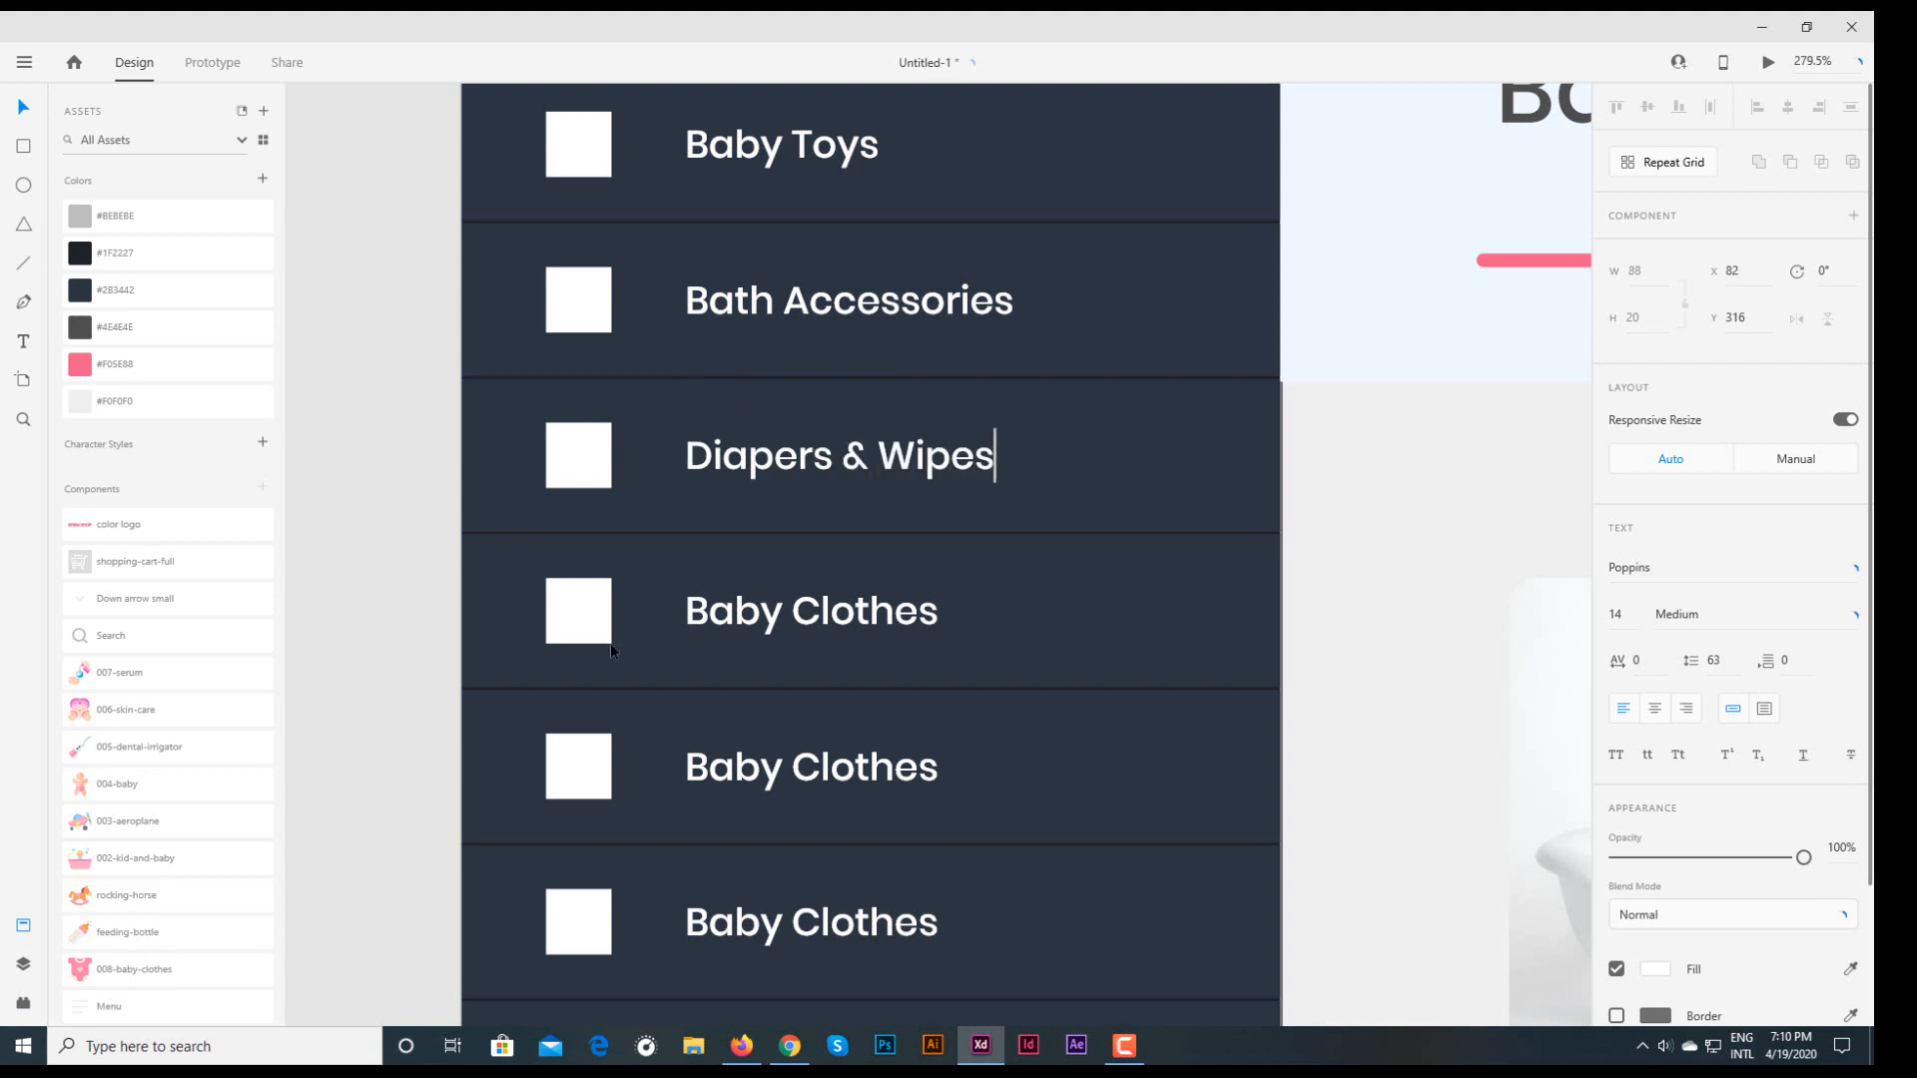
key(Escape)
- Change the sixth category row's label to "Baby Oral Care"
double_click(805, 624)
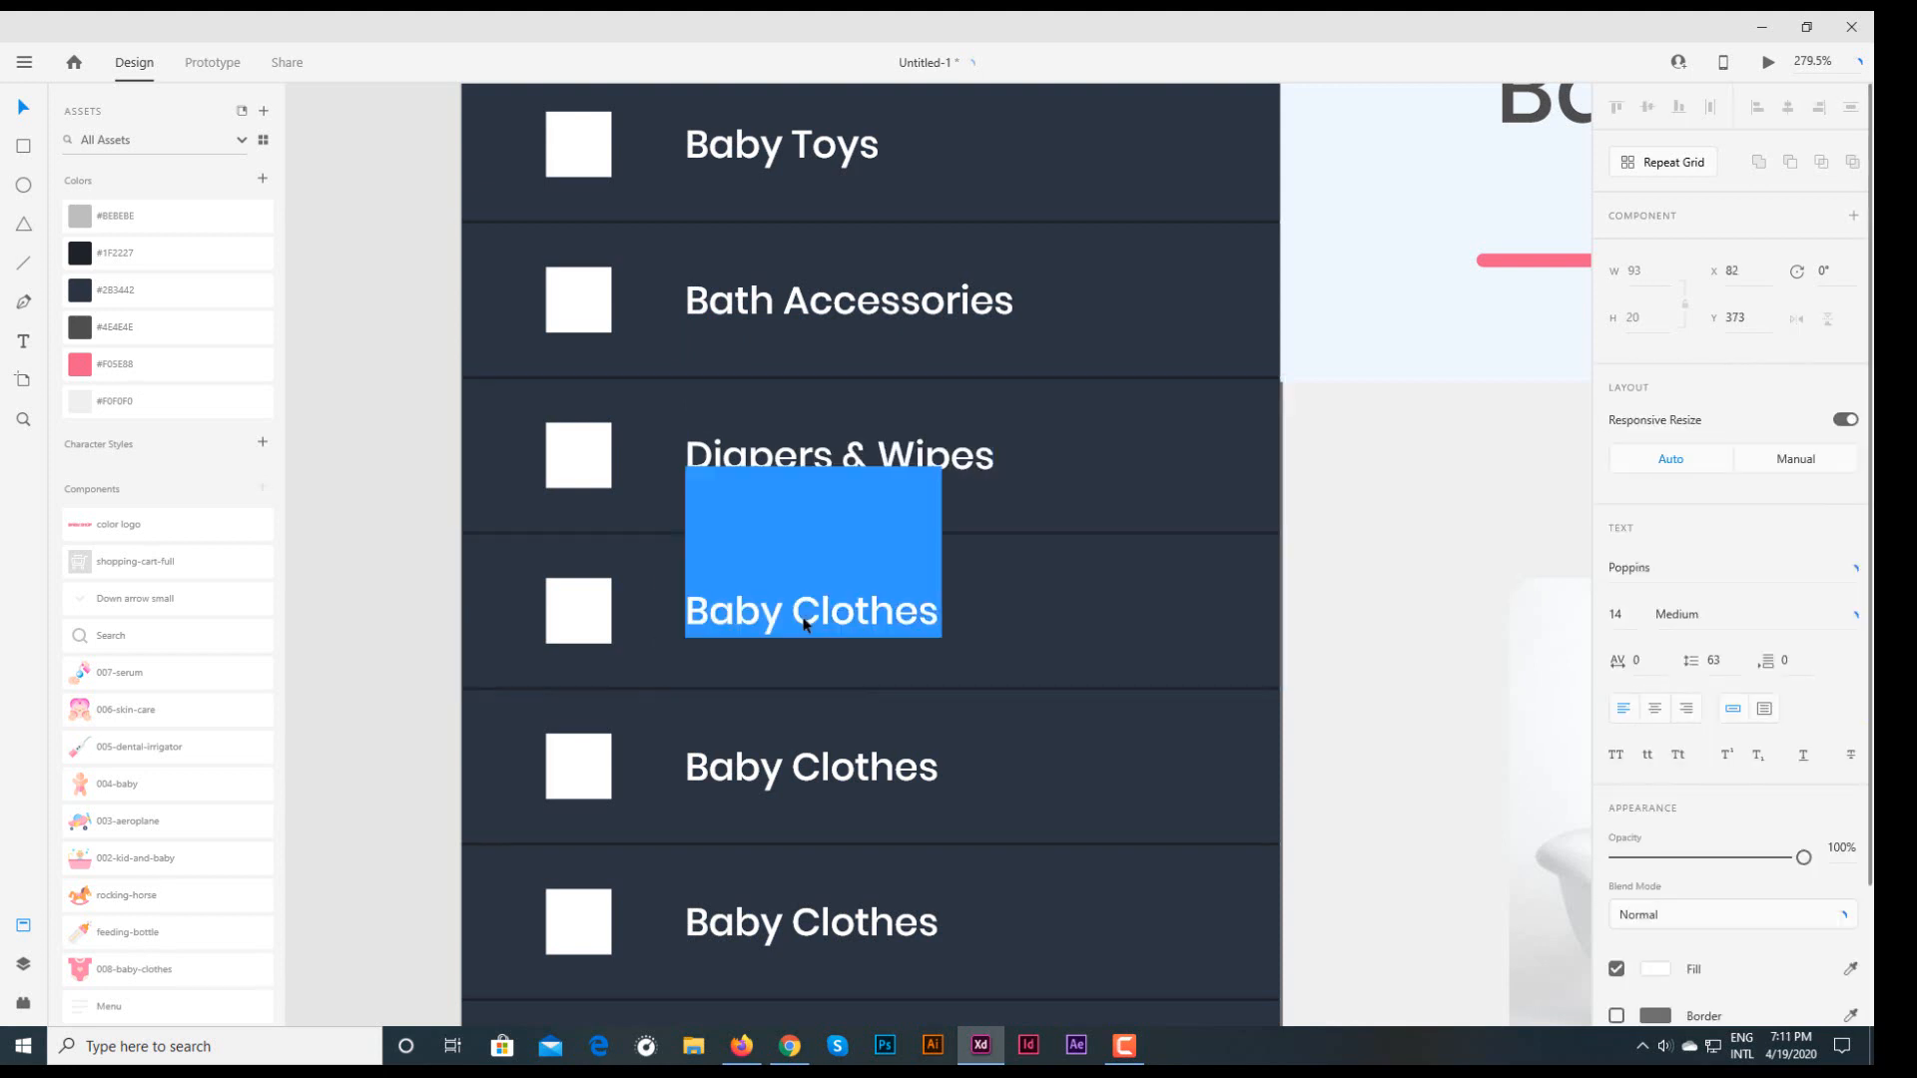
drag(958, 621, 678, 619)
text(Bap)
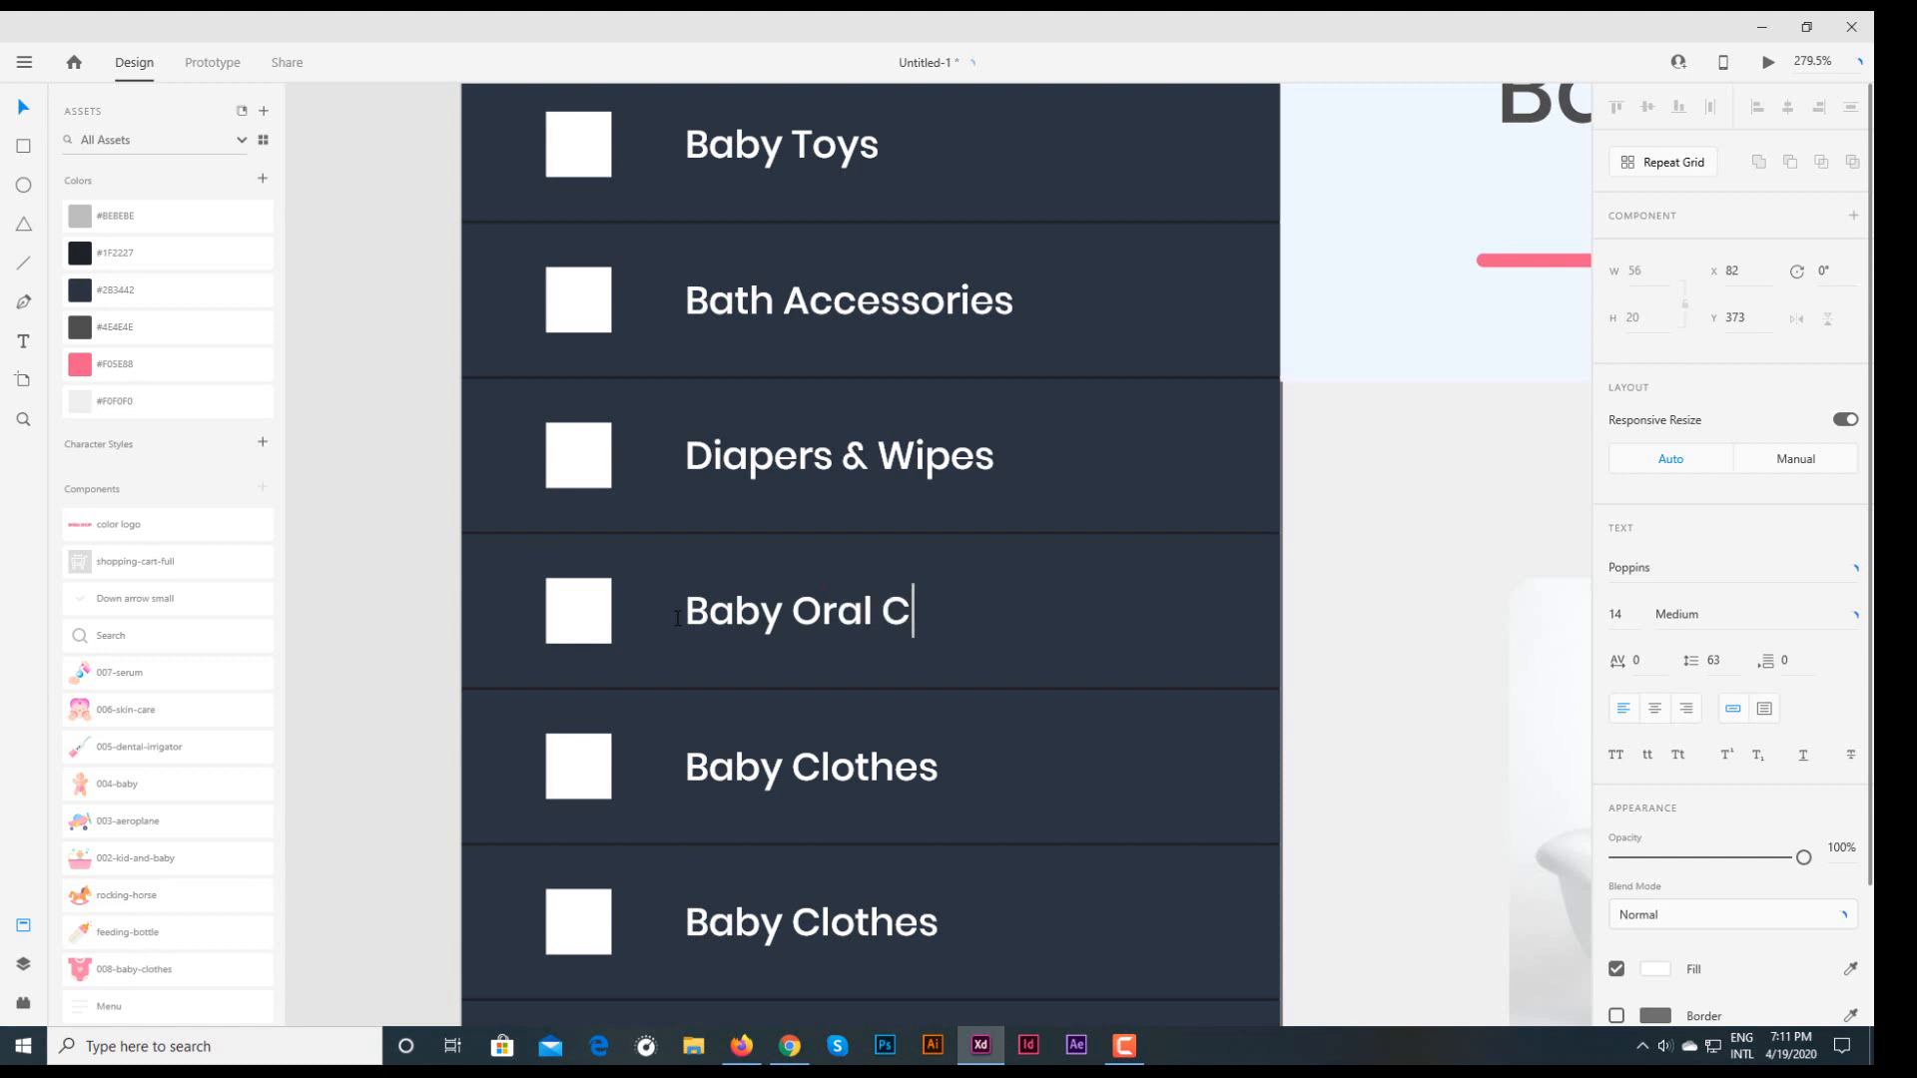
key(Escape)
- Change the seventh category row's label to "Skin Care"
scroll(865, 486, down, 3)
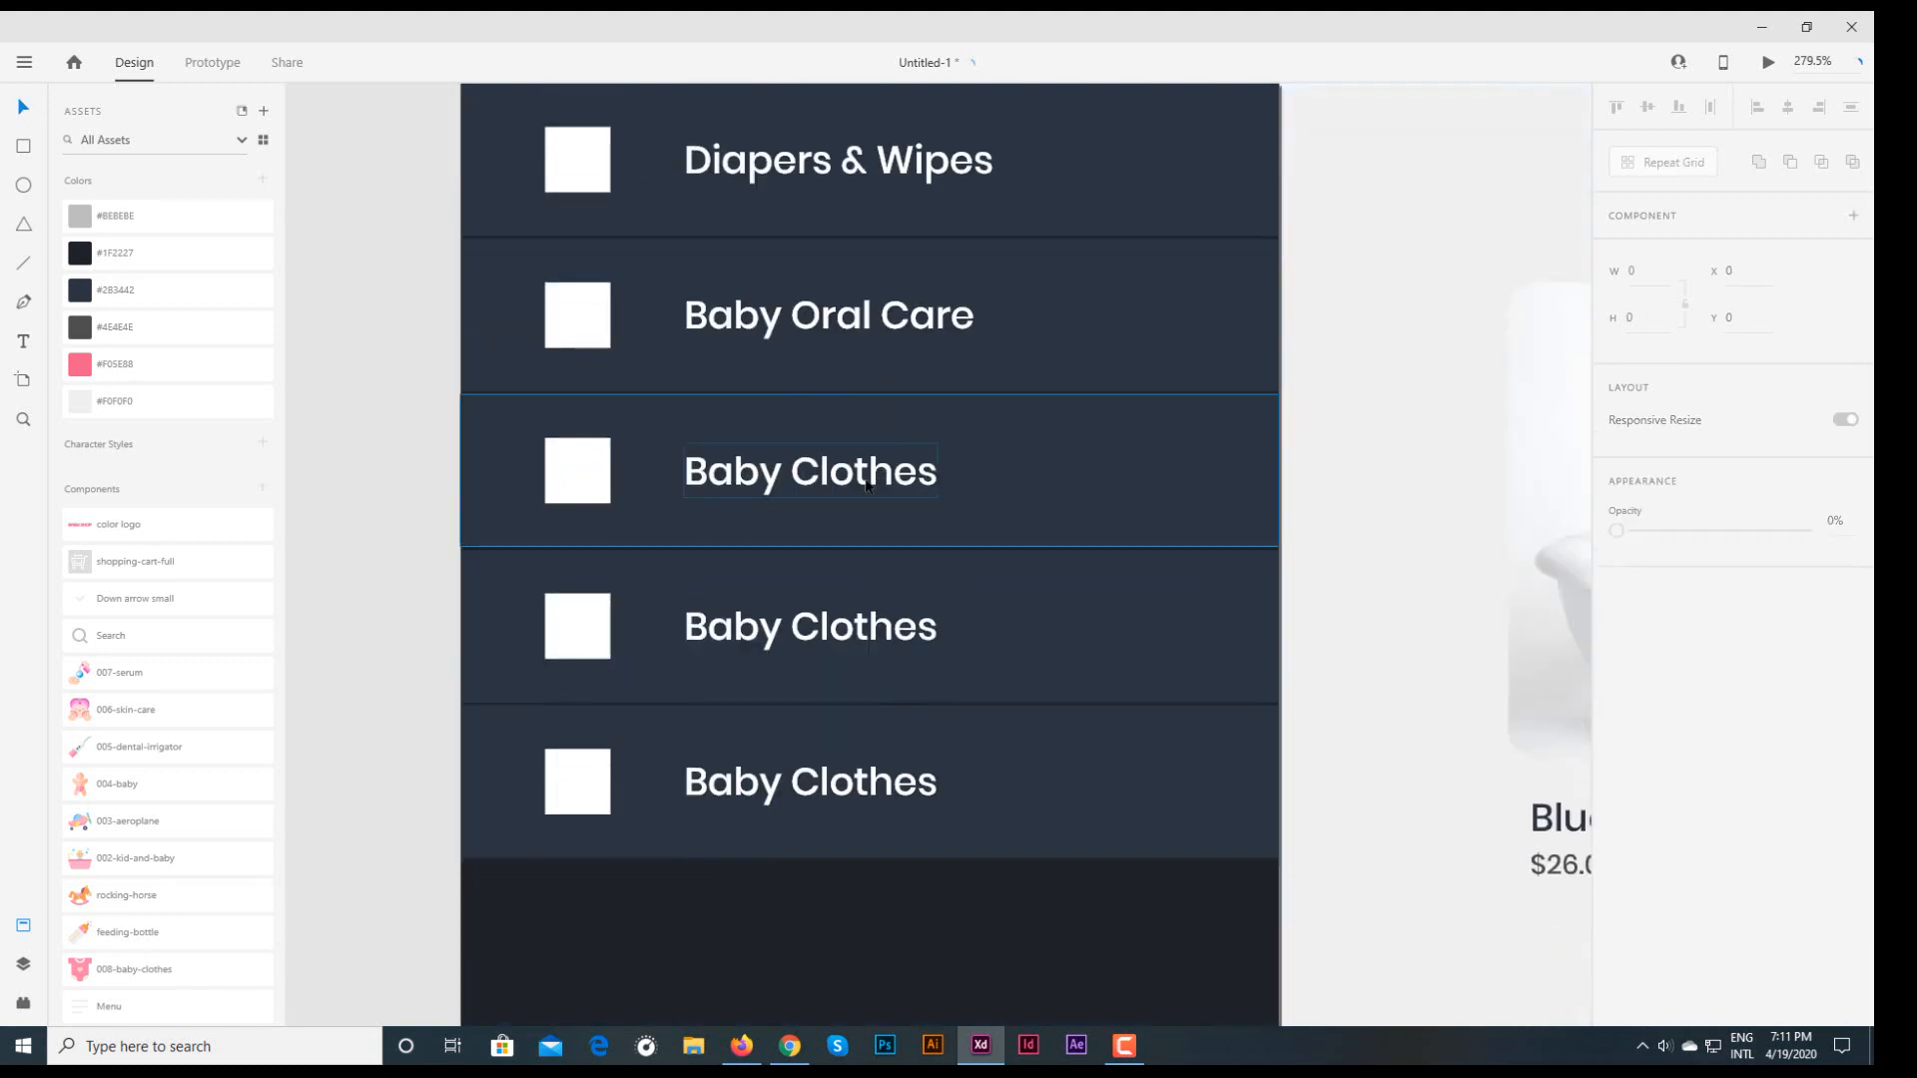
click(865, 487)
double_click(865, 486)
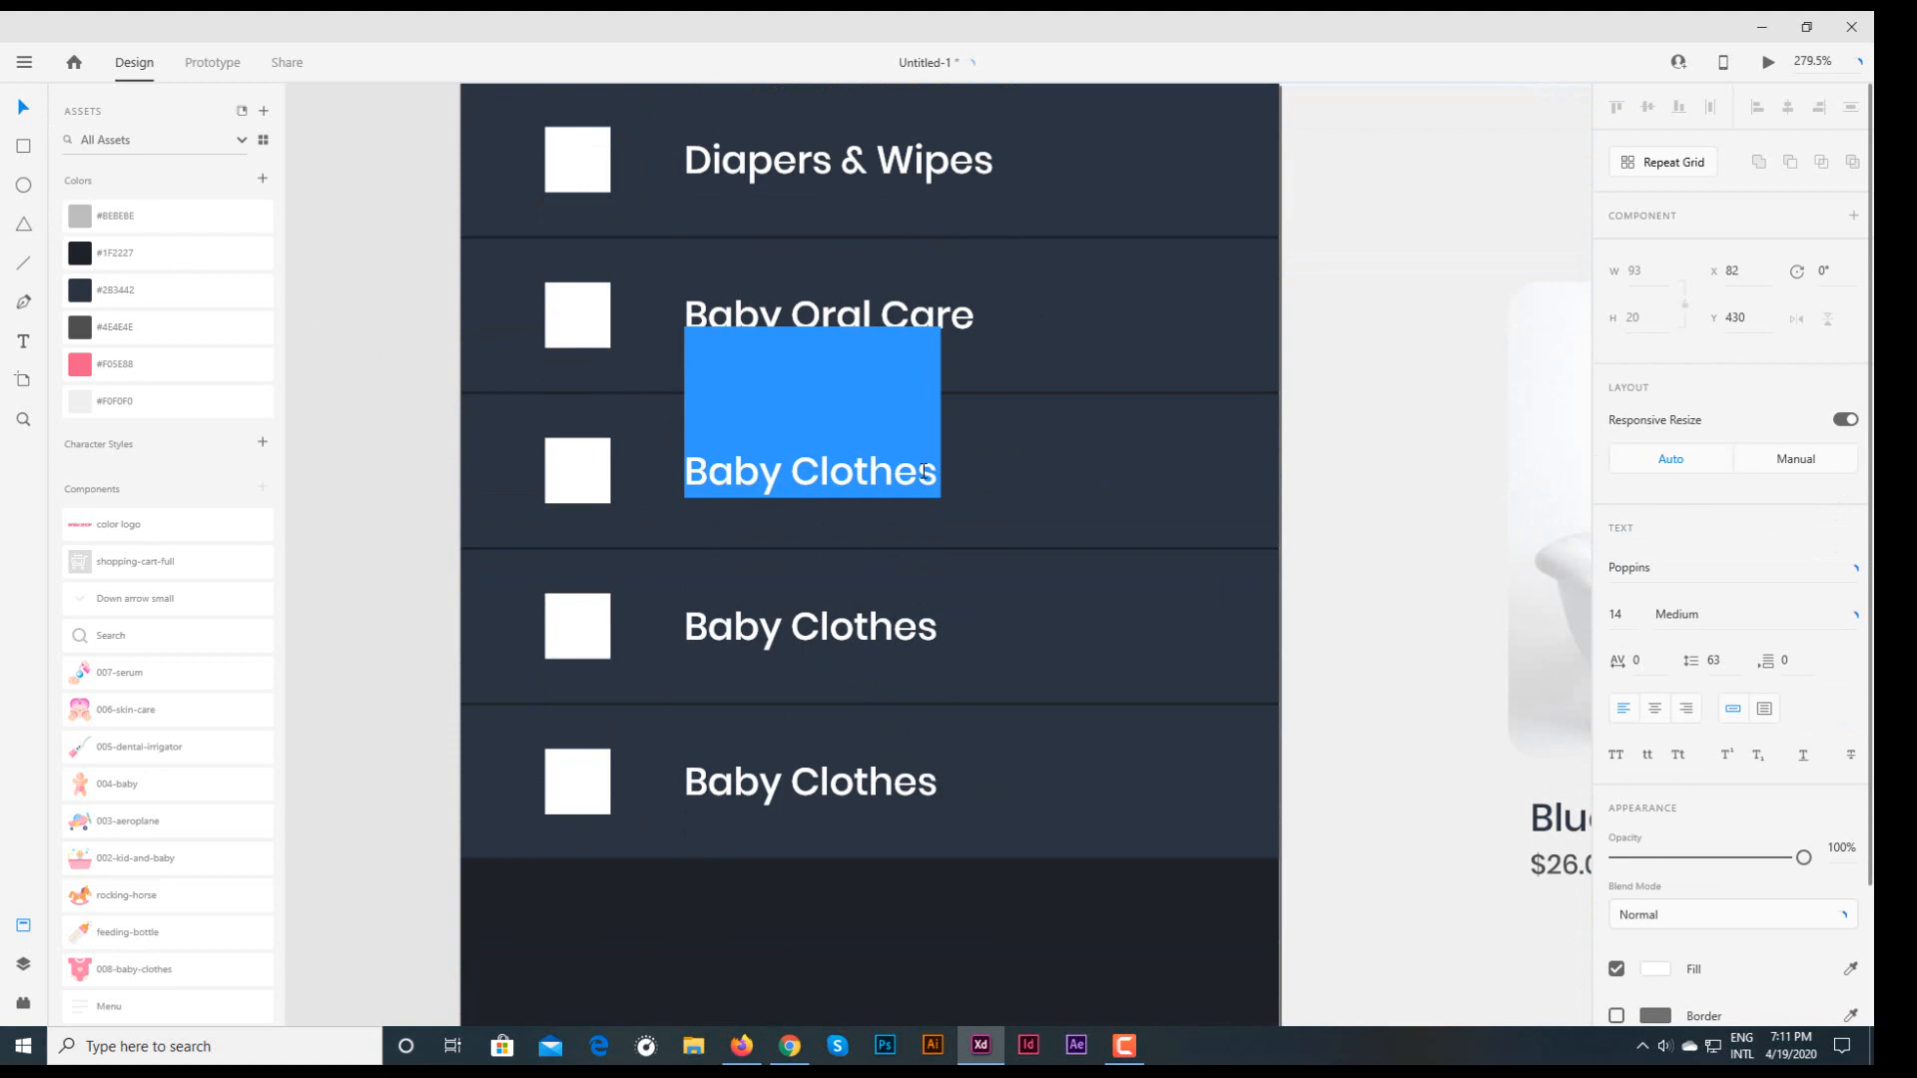
key(BackSpace)
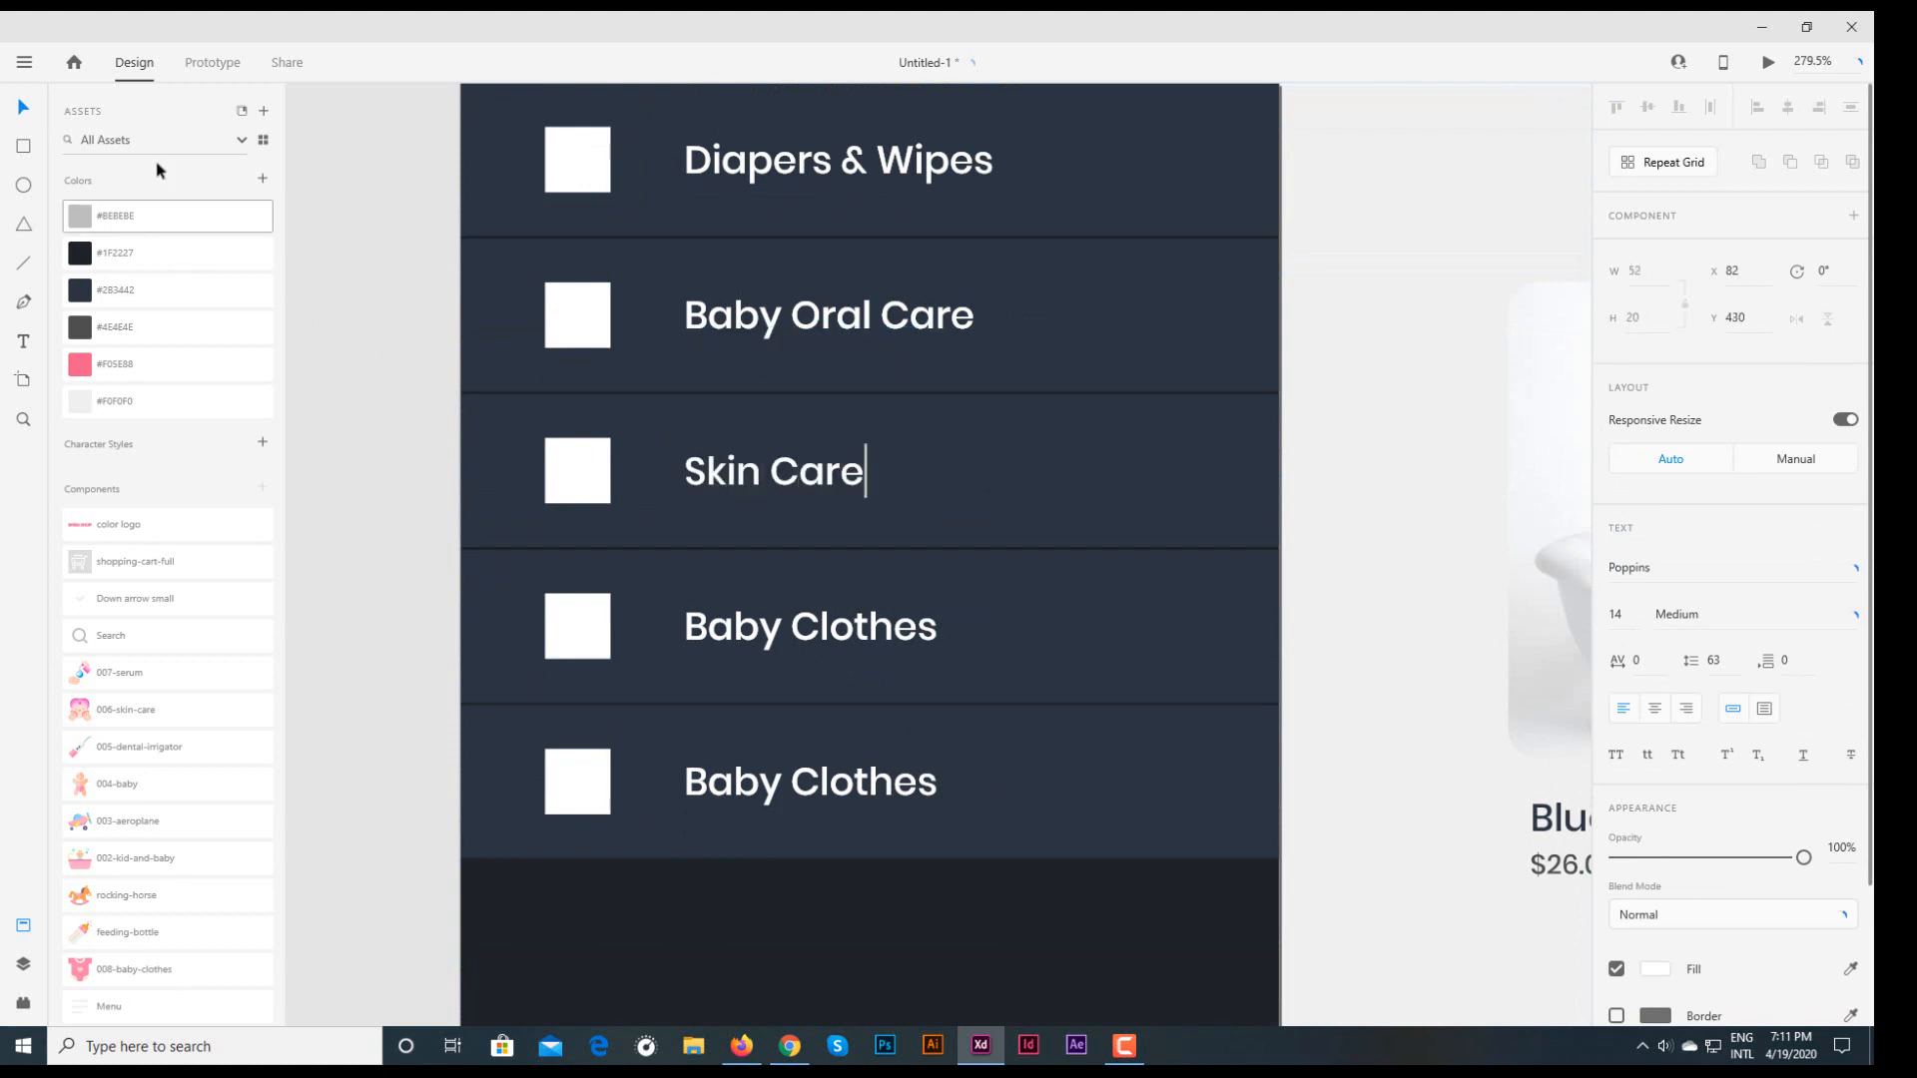
key(Escape)
- Change the eighth category row's label to "Hair Care"
scroll(919, 441, down, 2)
click(813, 442)
double_click(856, 431)
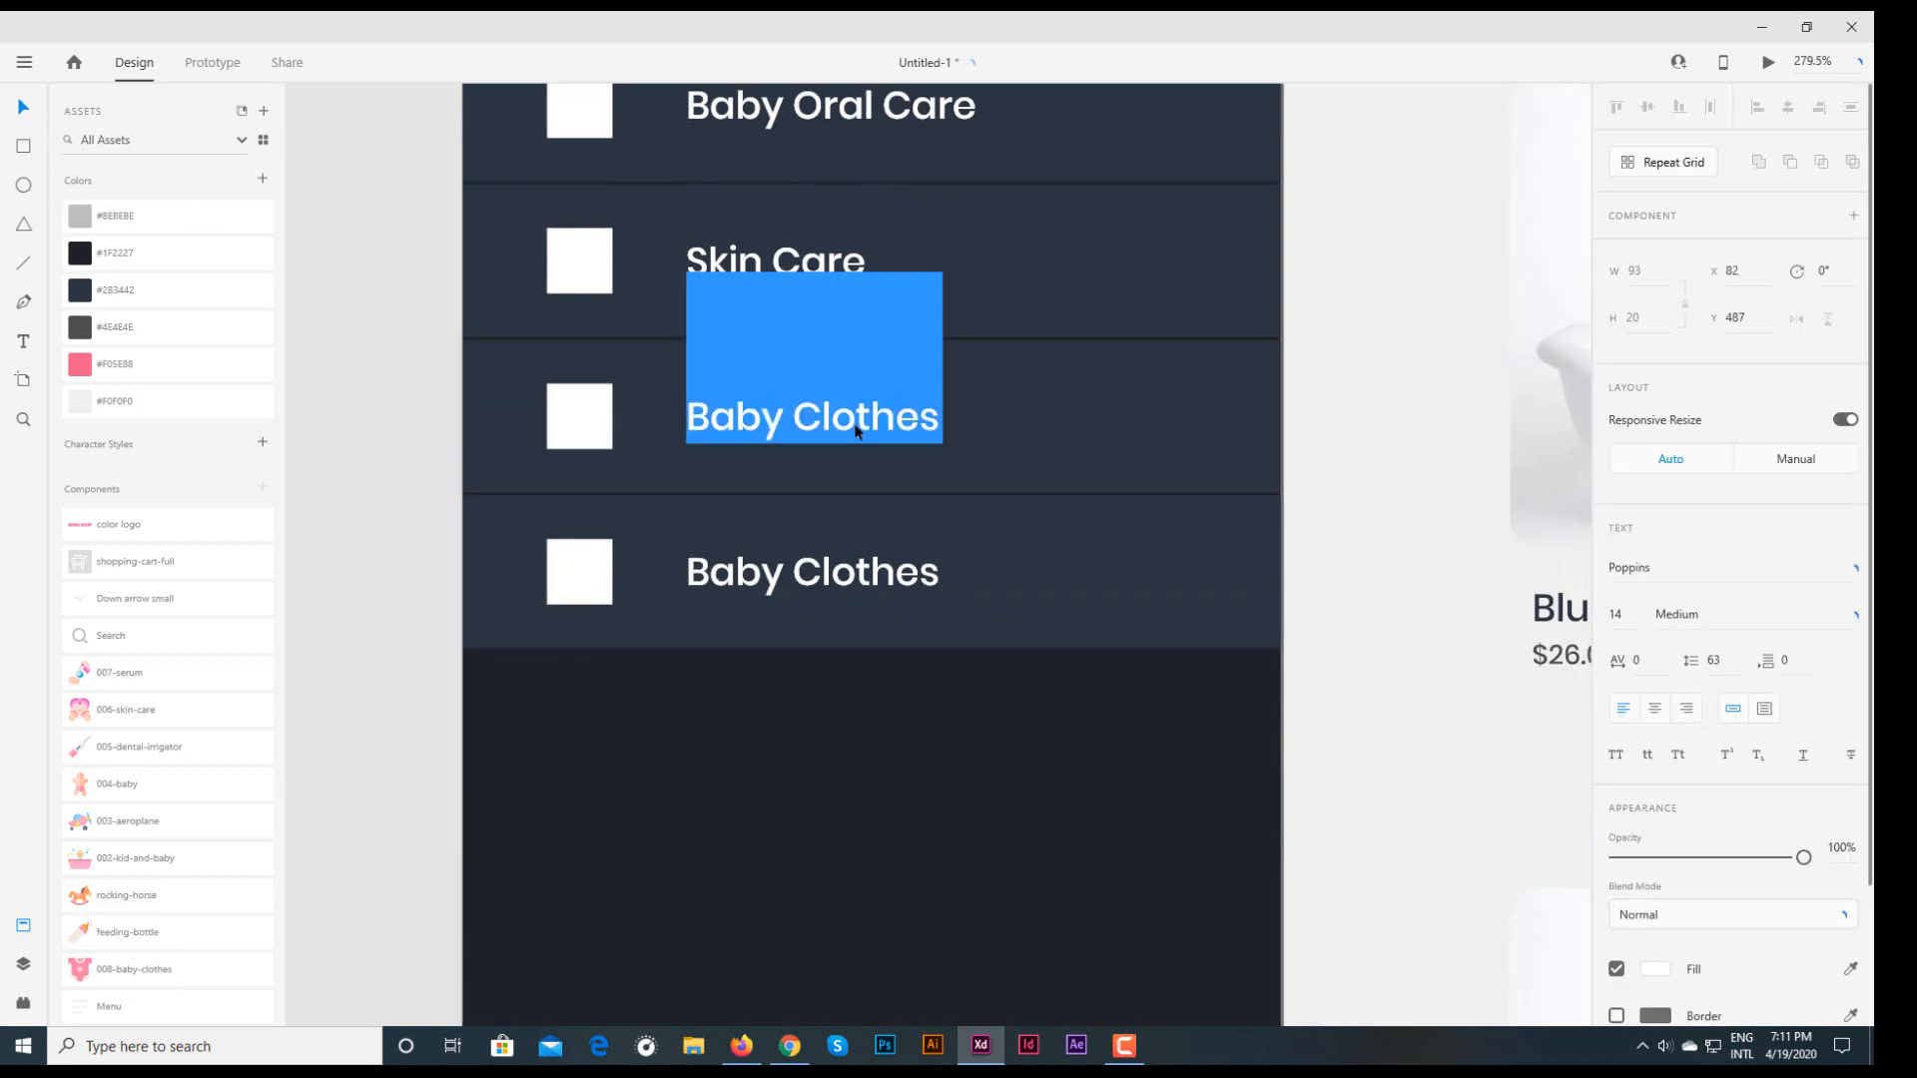
text(H)
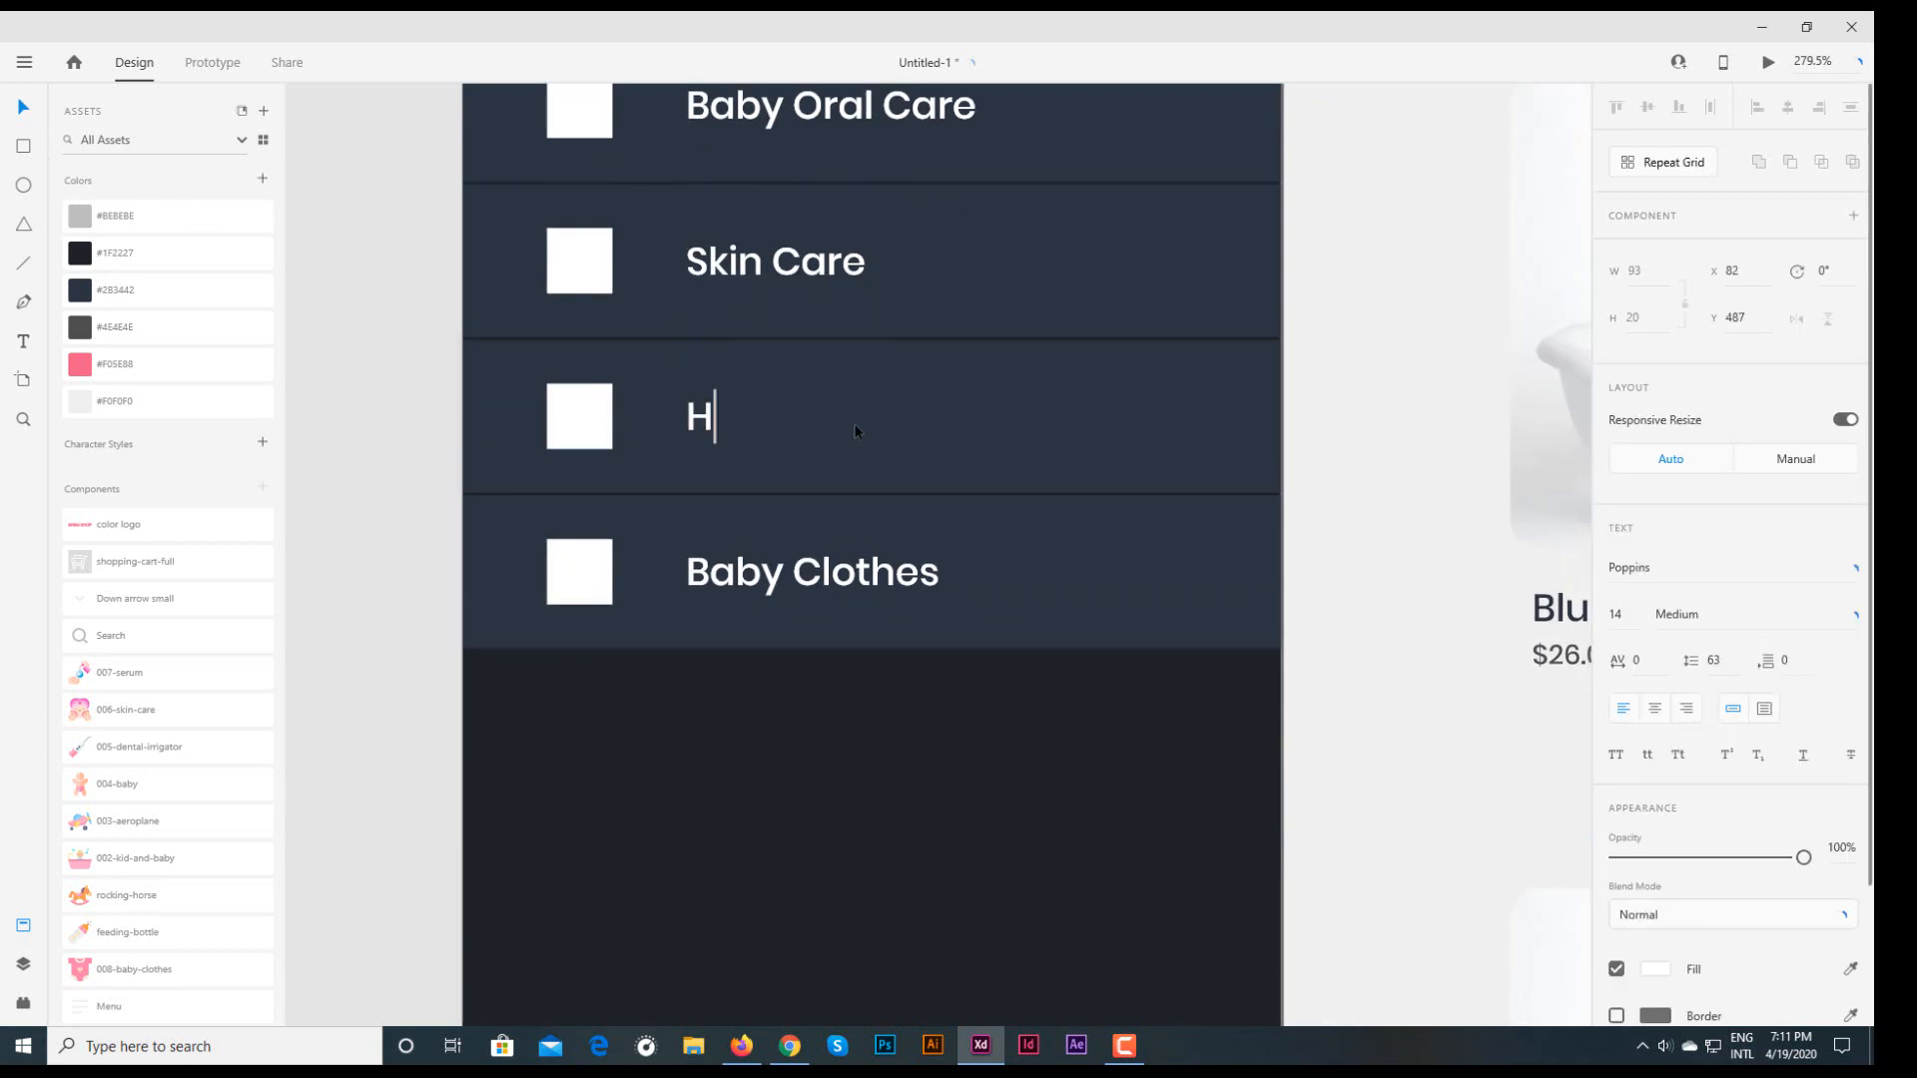
text(air Ca)
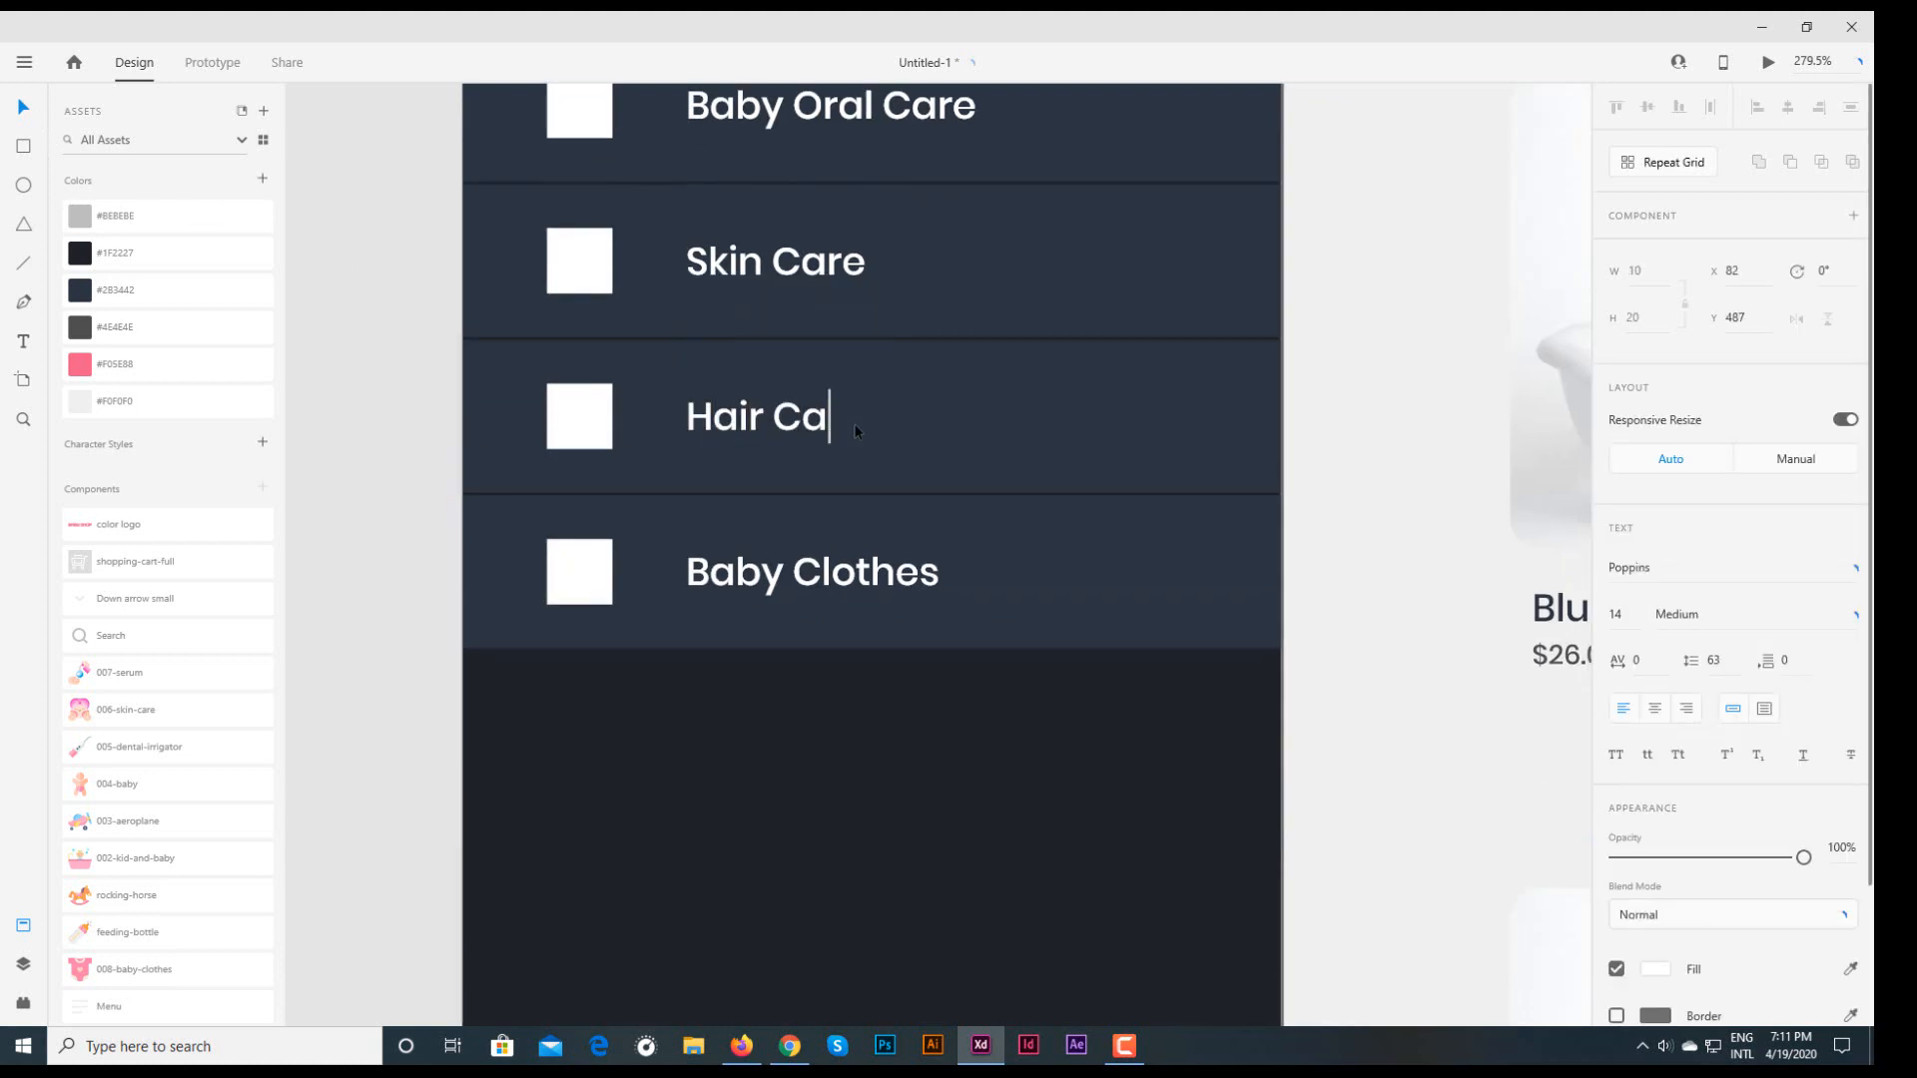
text(re)
key(Escape)
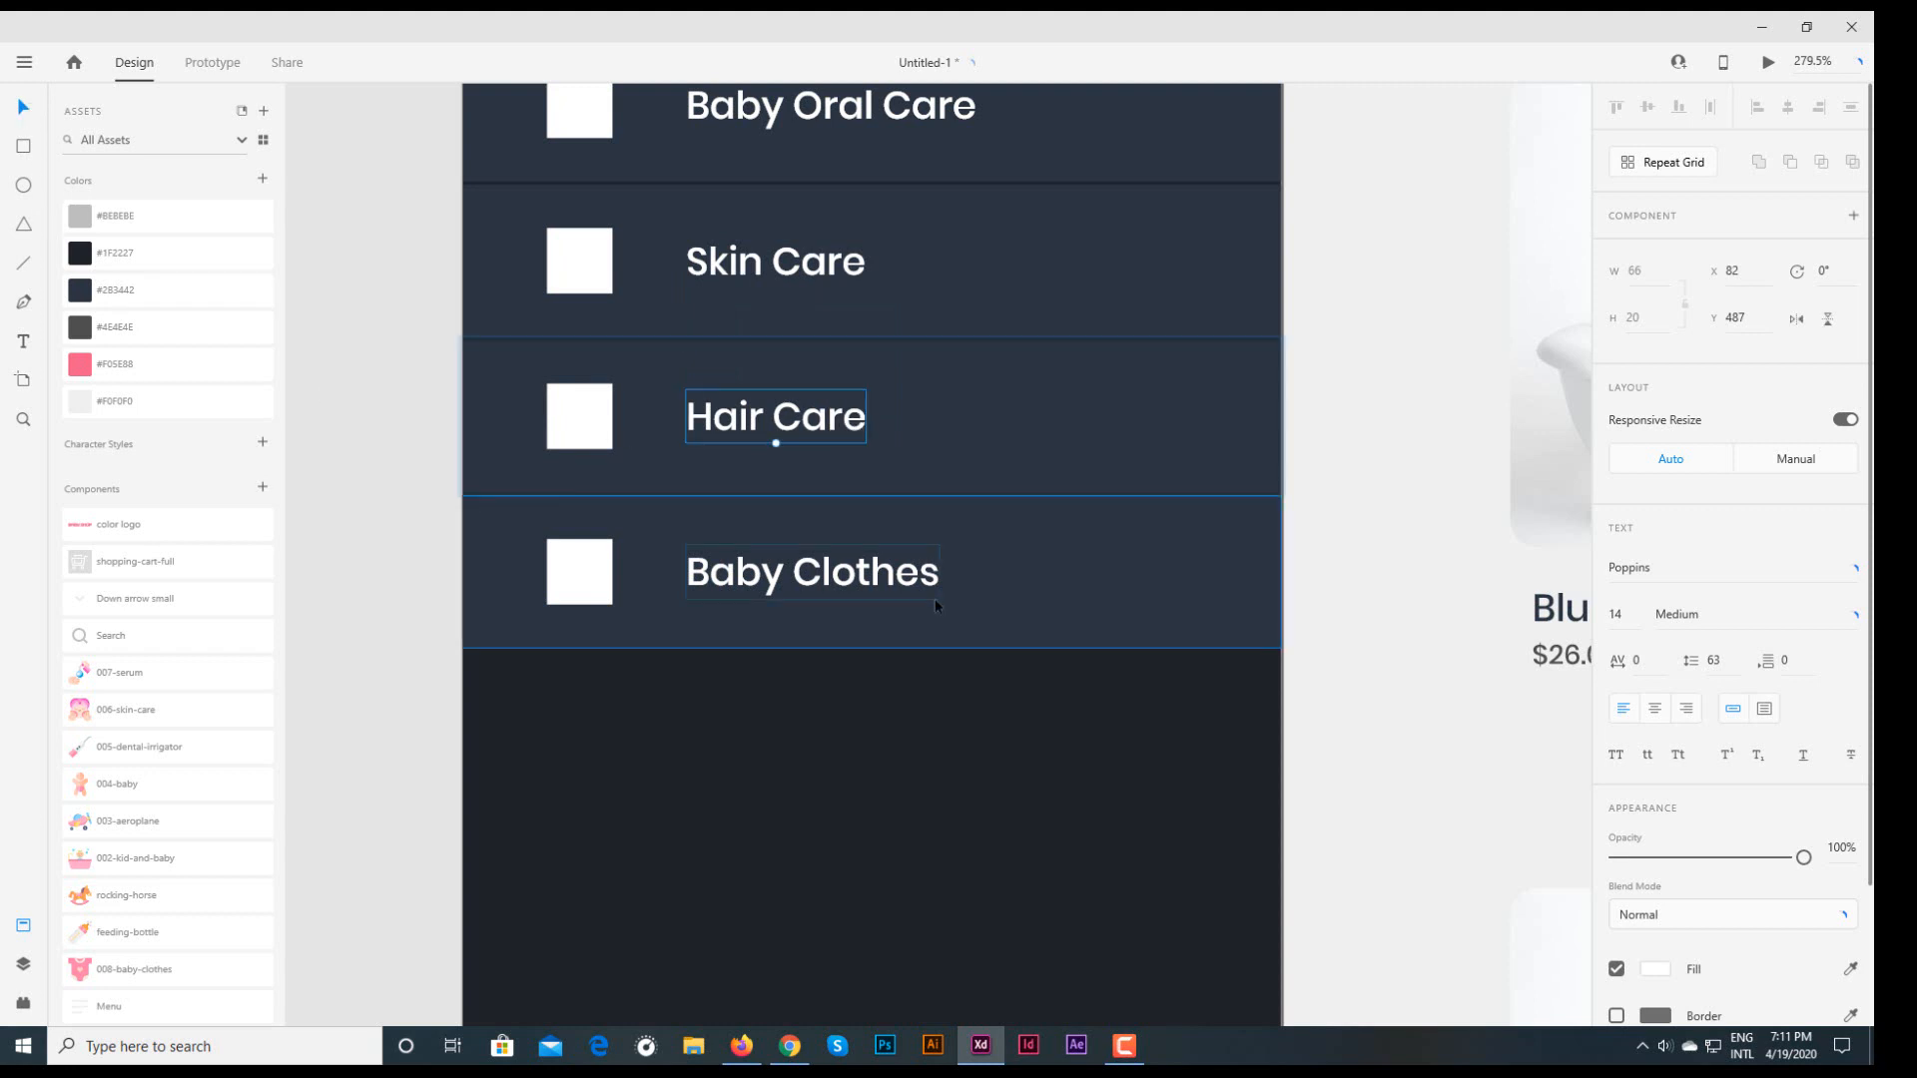
- Change the last category row's label to "Travel Accessories"
click(809, 589)
double_click(856, 569)
drag(942, 574, 798, 571)
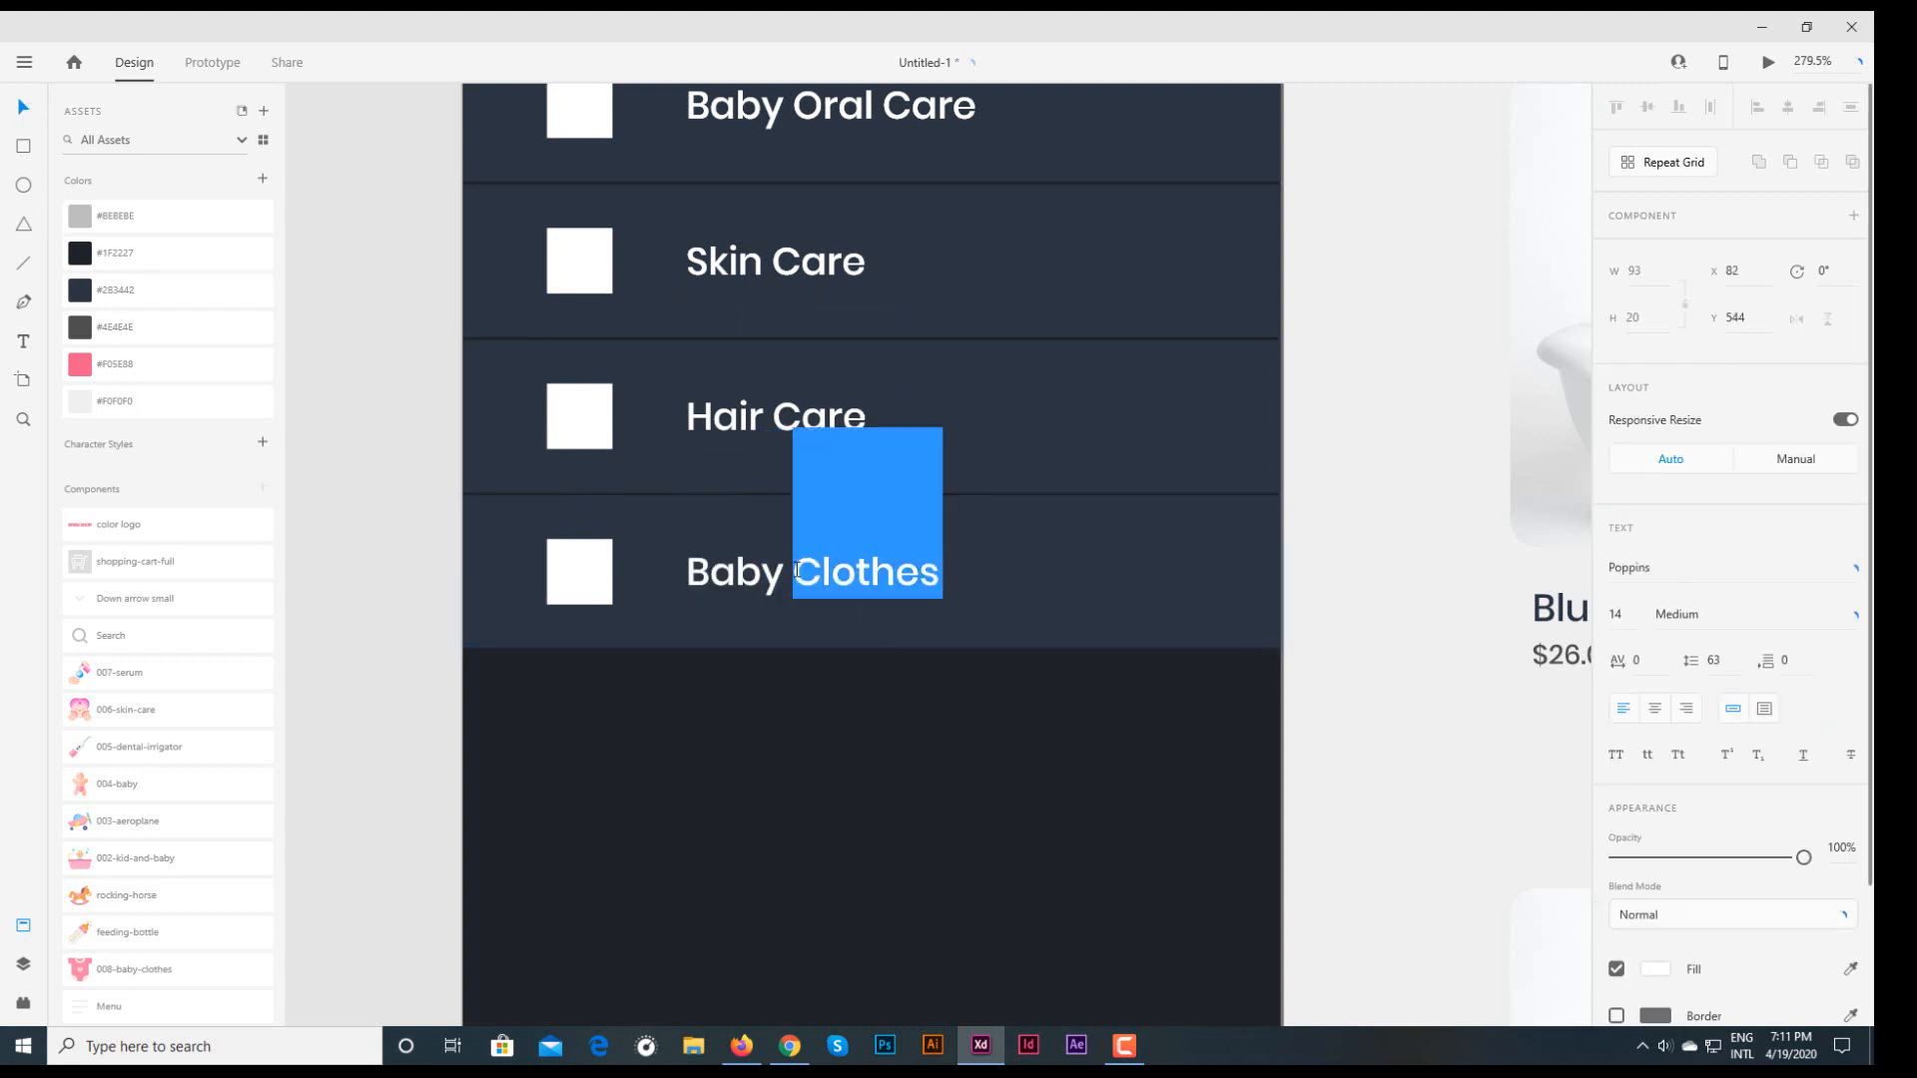
key(BackSpace)
key(BackSpace)
key(BackSpace)
key(BackSpace)
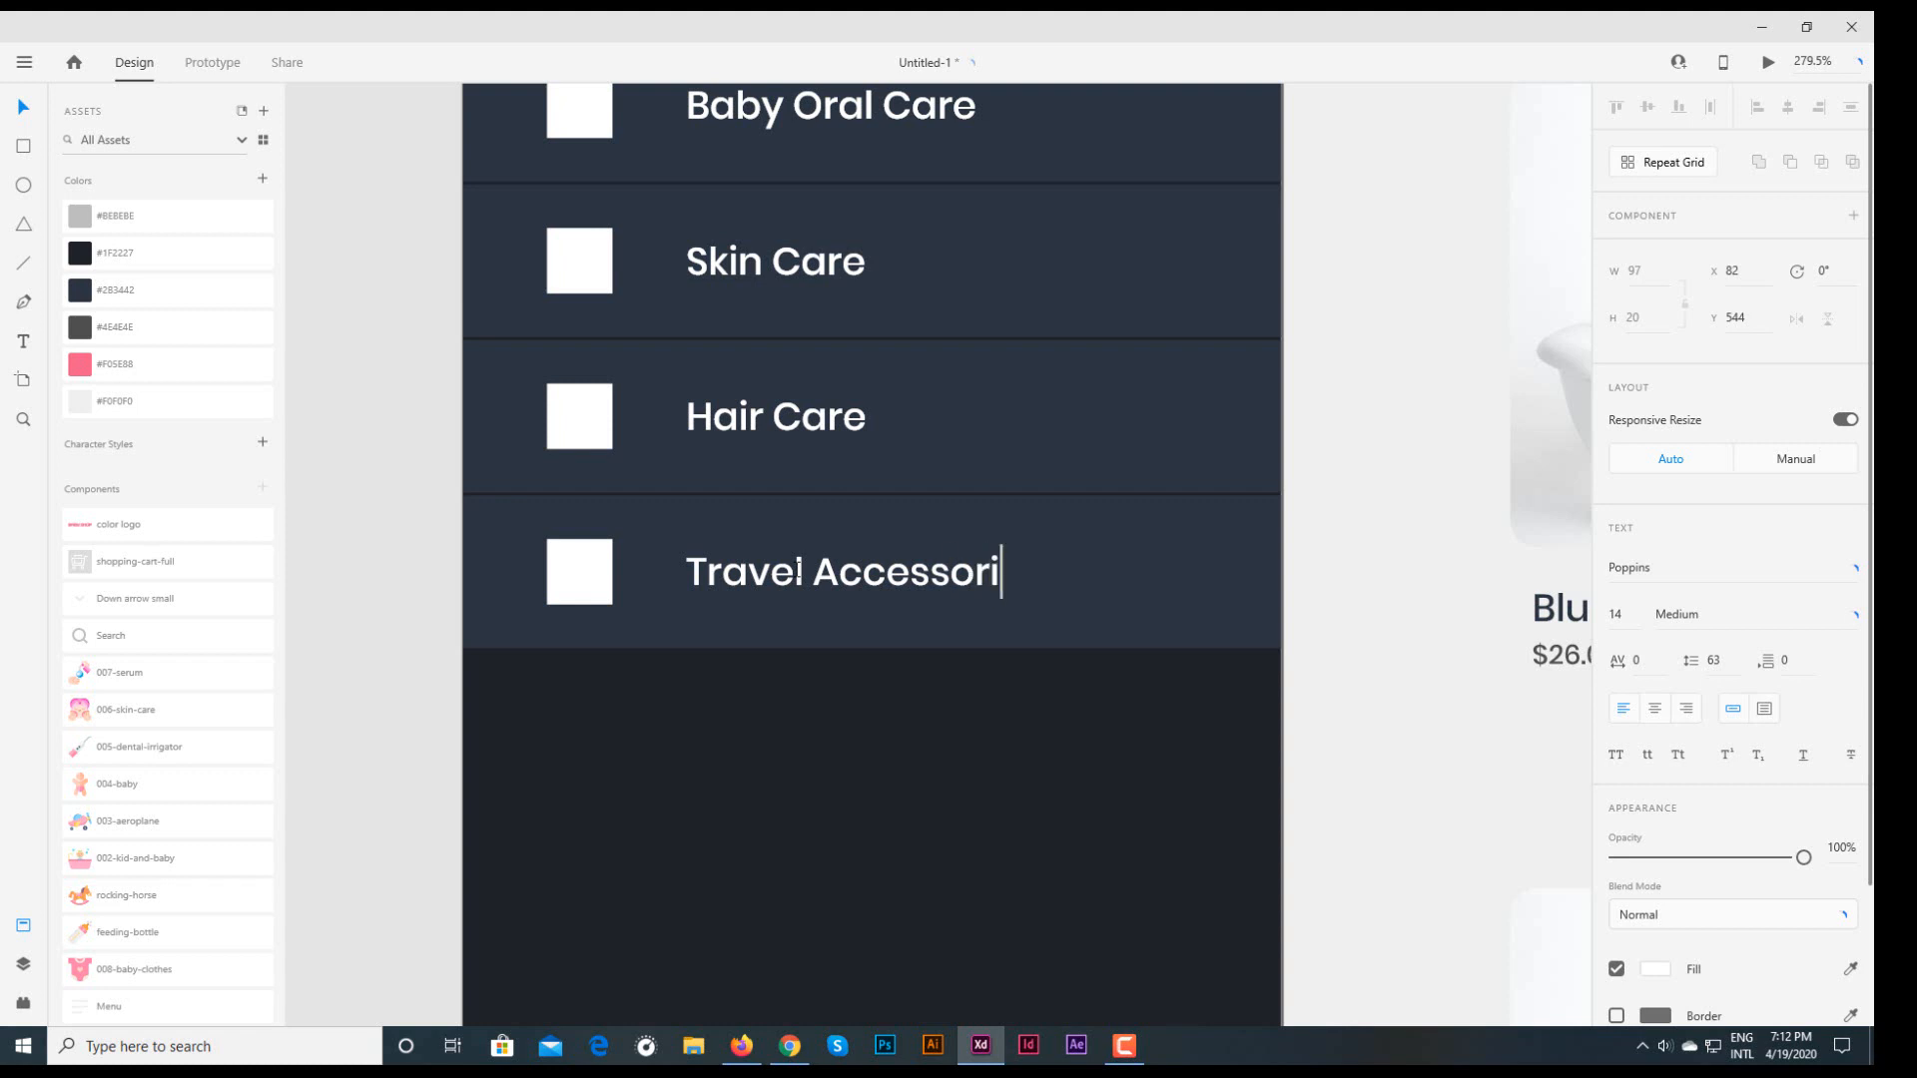
key(Escape)
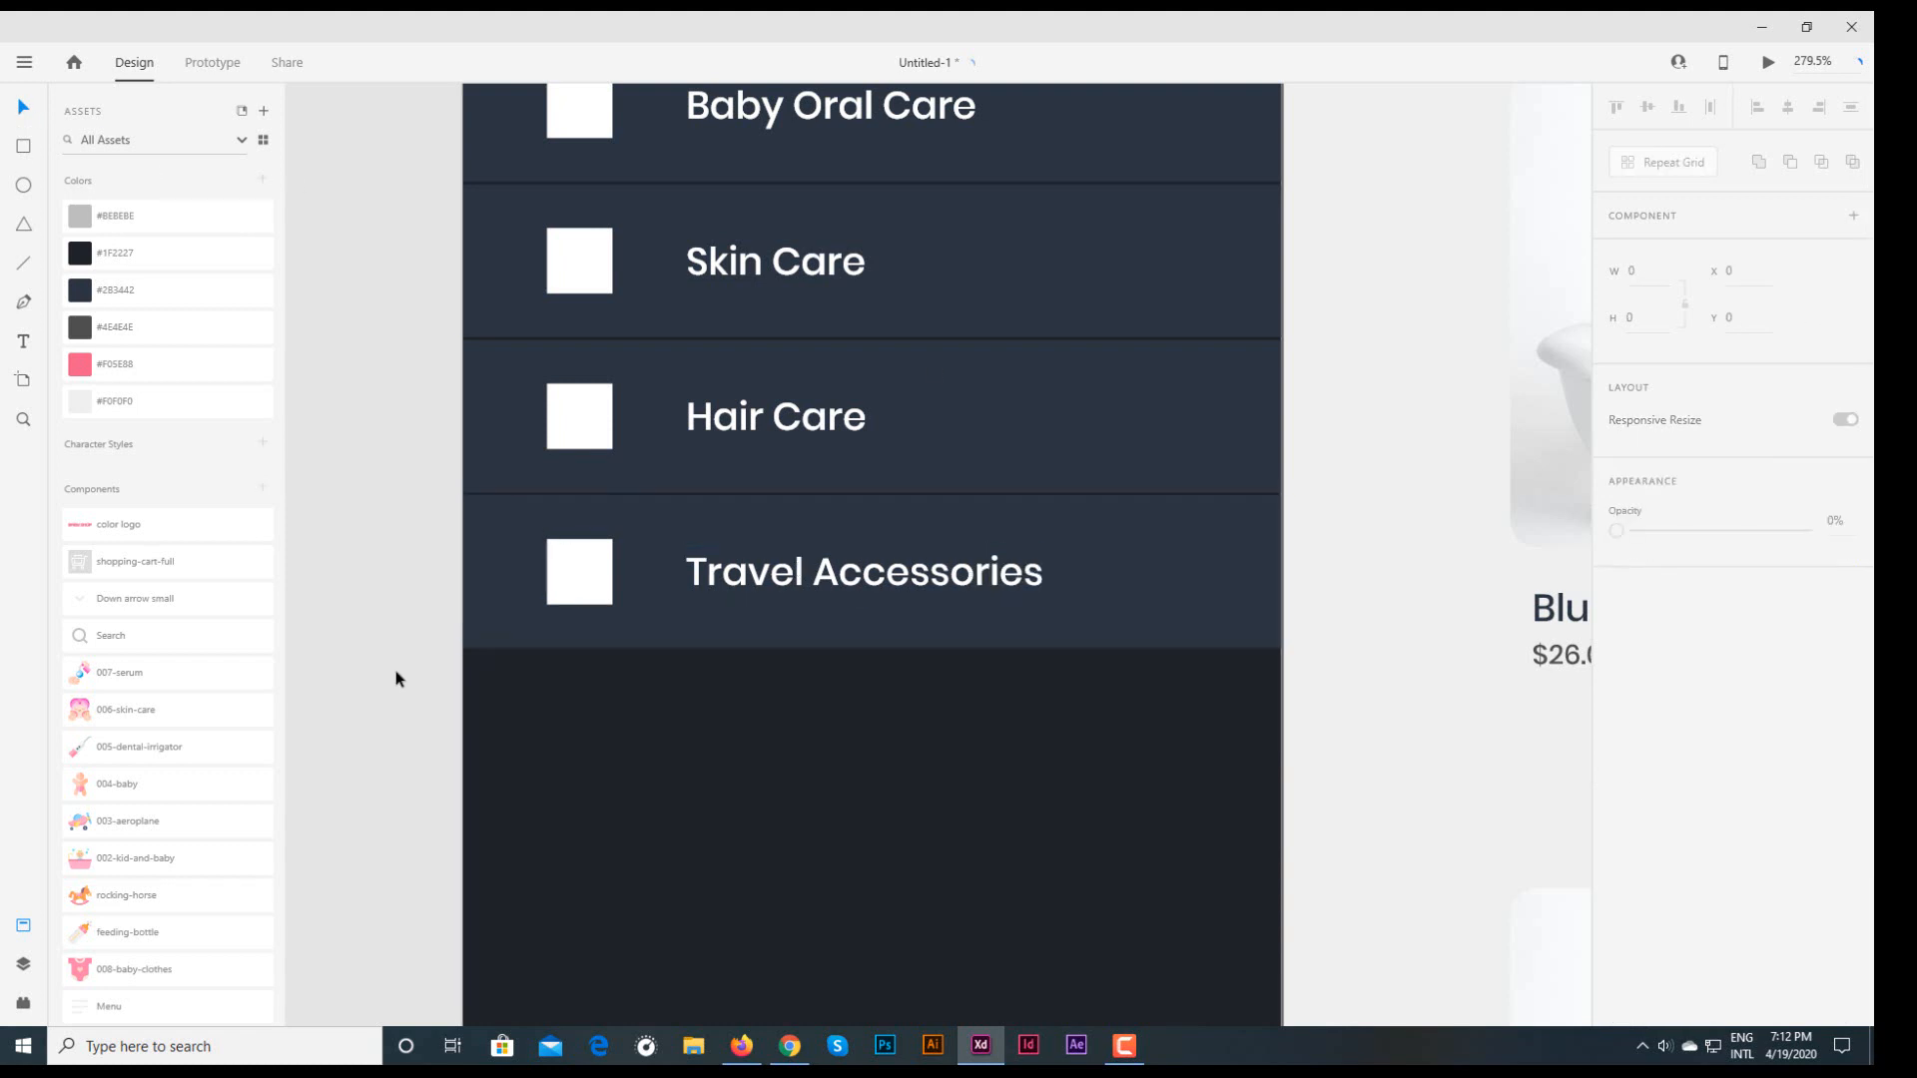
- Ungroup the "Travel Accessories" row and replace its white square with the aeroplane icon component
scroll(398, 672, down, 1)
key(Escape)
right_click(548, 496)
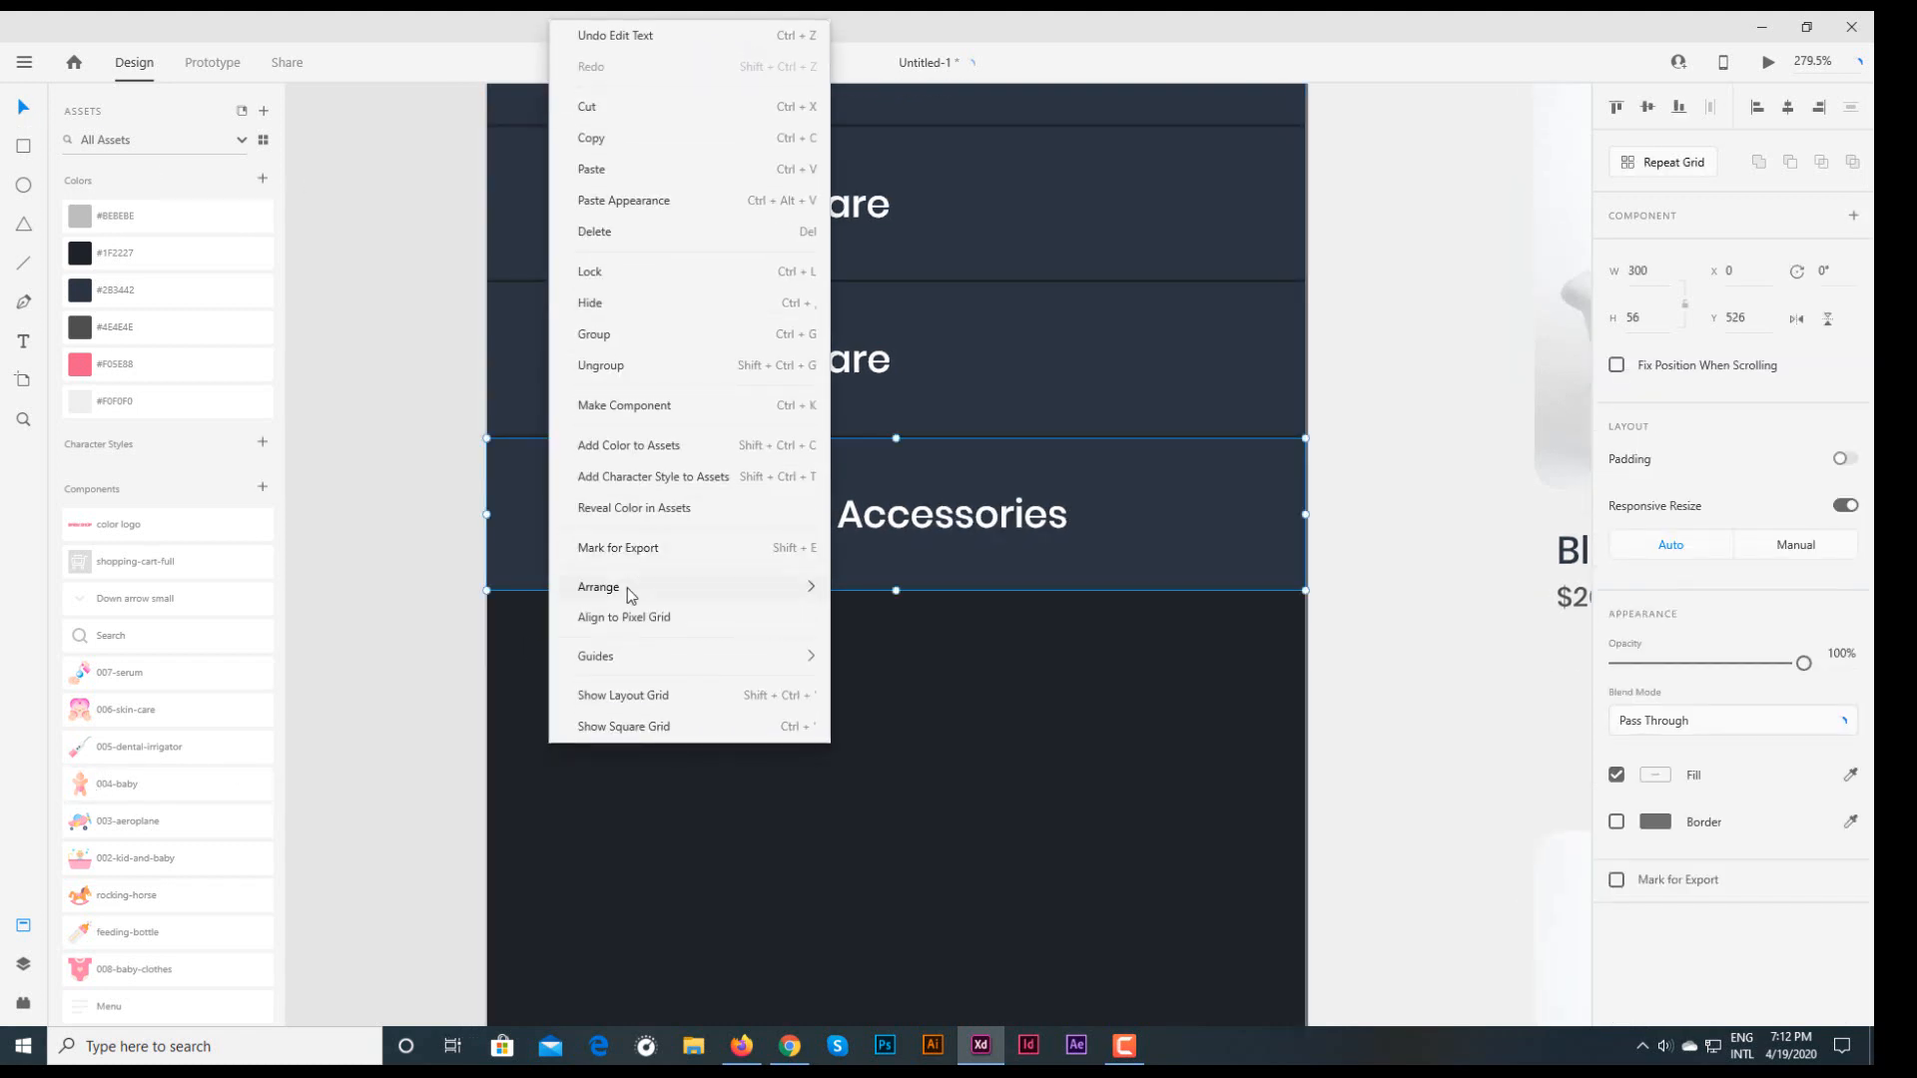
click(633, 578)
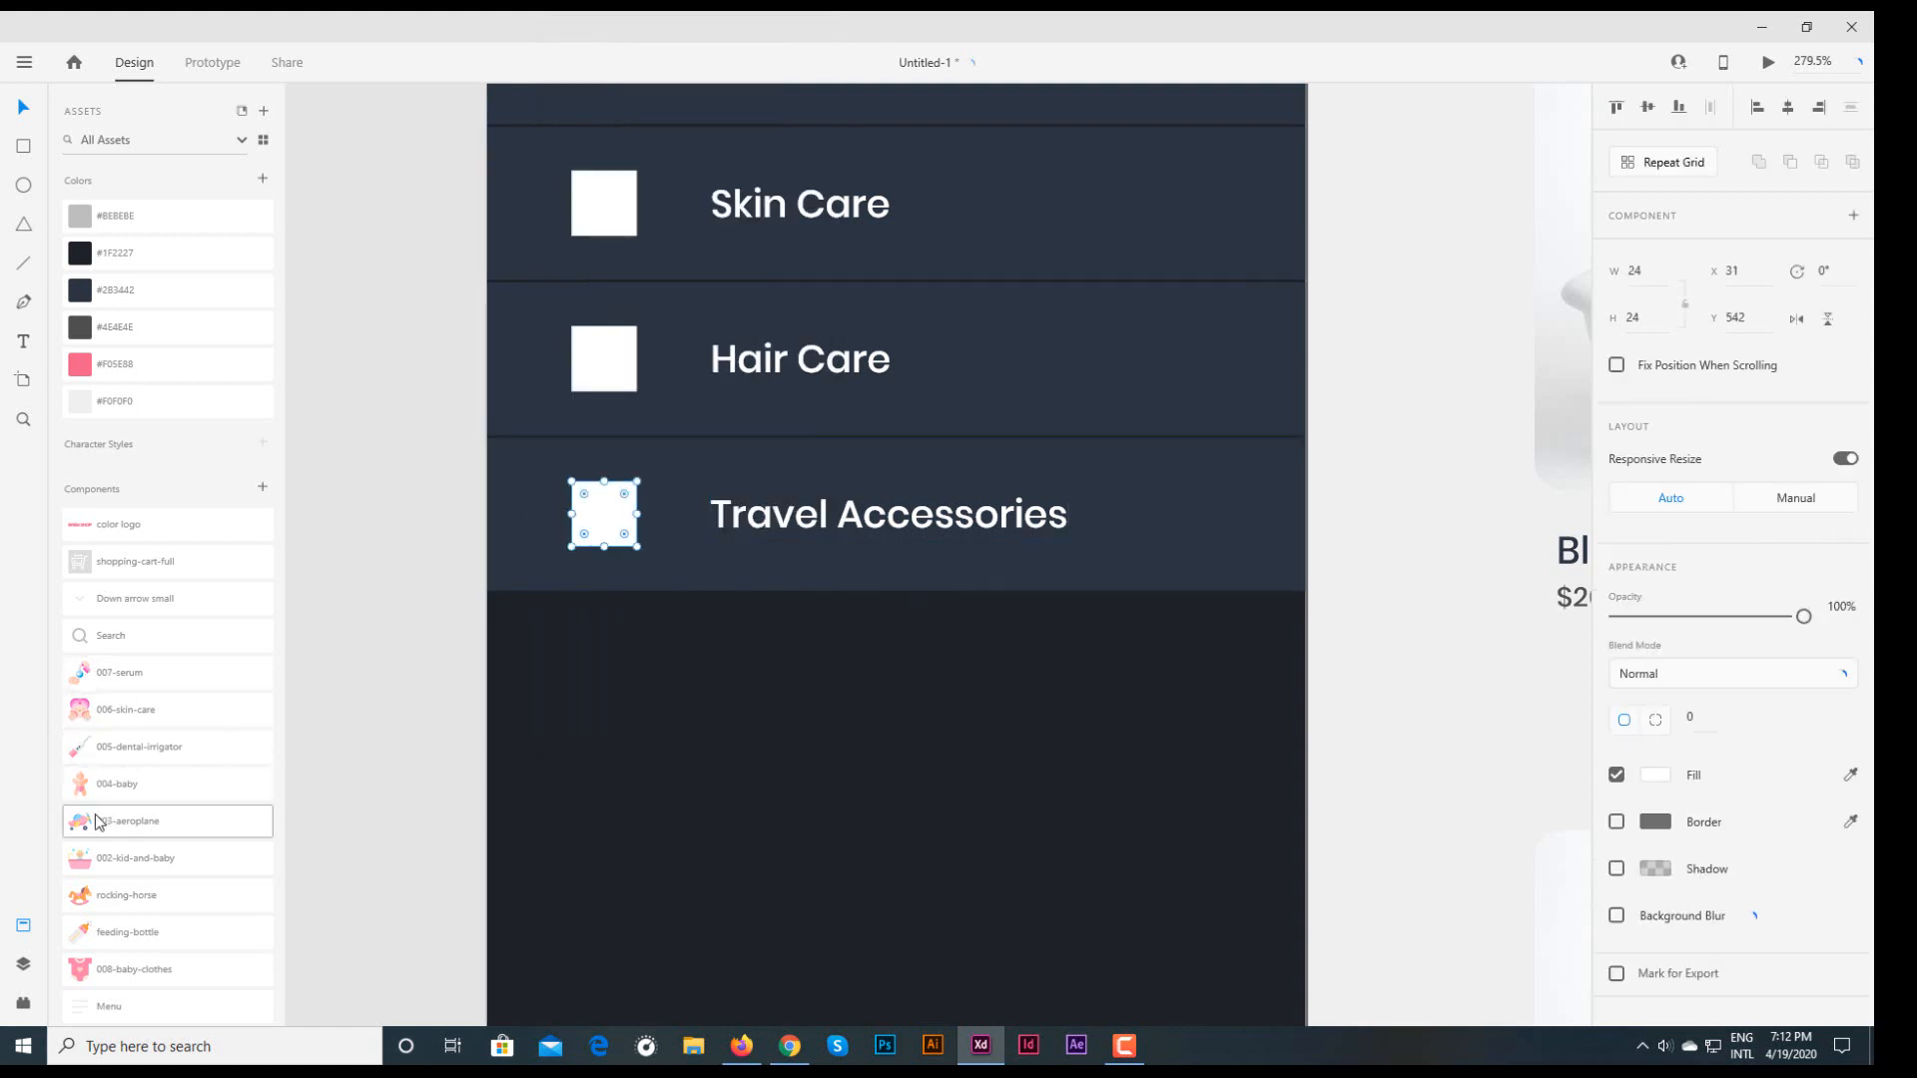
drag(94, 820, 595, 507)
- Replace the white square beside "Baby Toys" with the rocking-horse icon component
scroll(699, 527, up, 2)
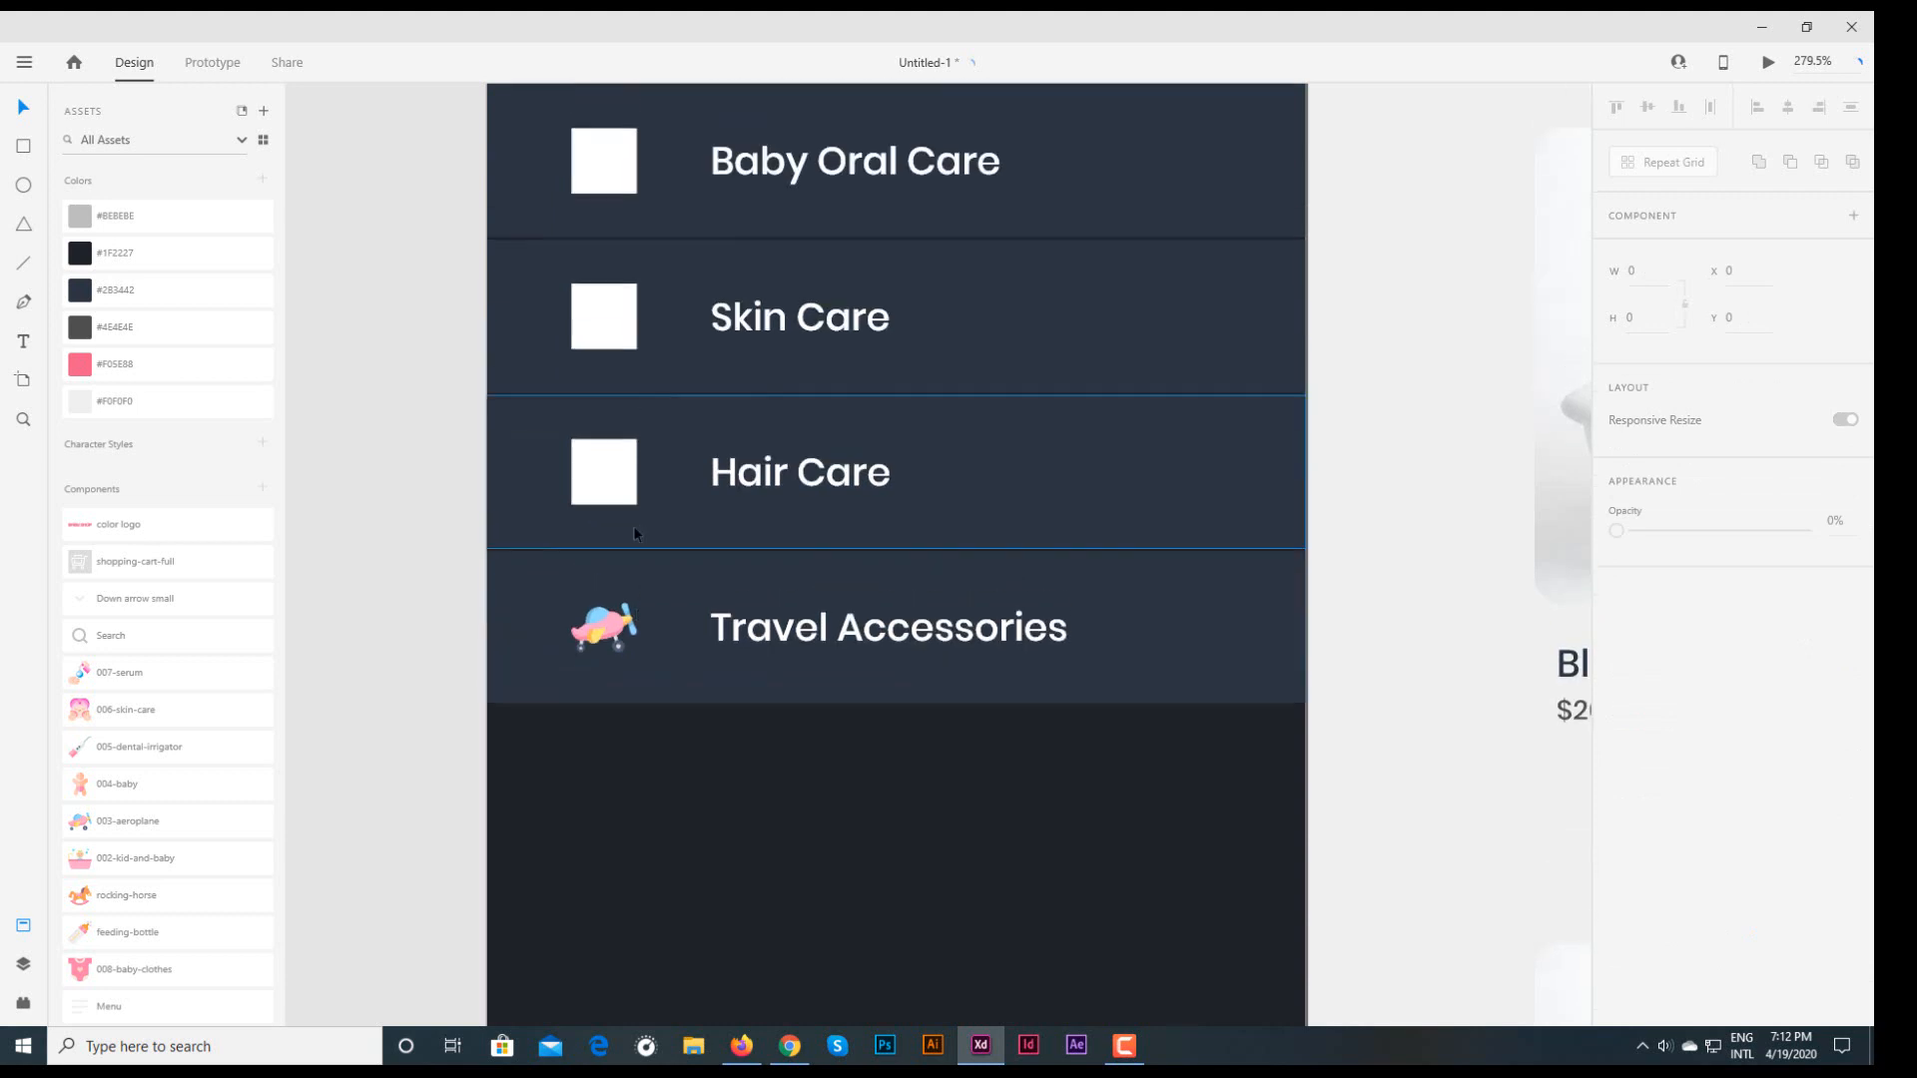
click(633, 525)
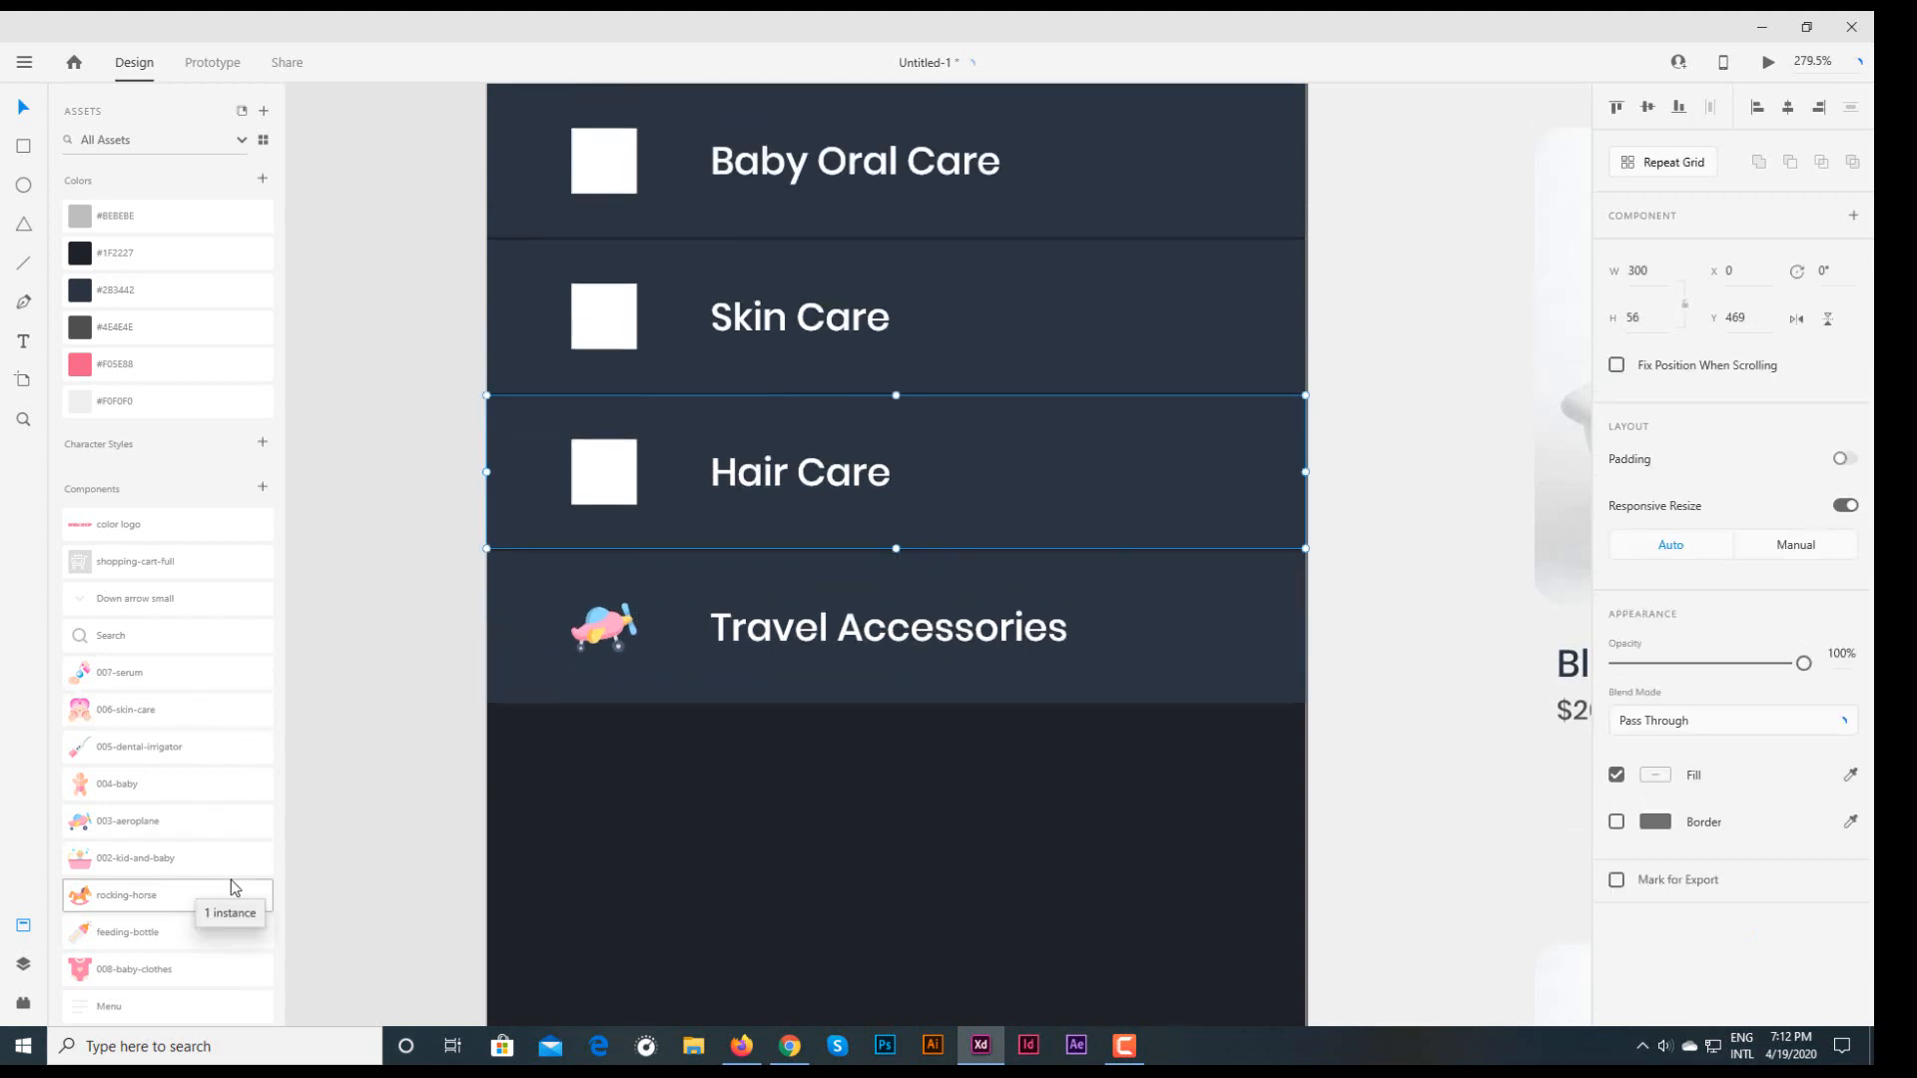
scroll(297, 856, up, 5)
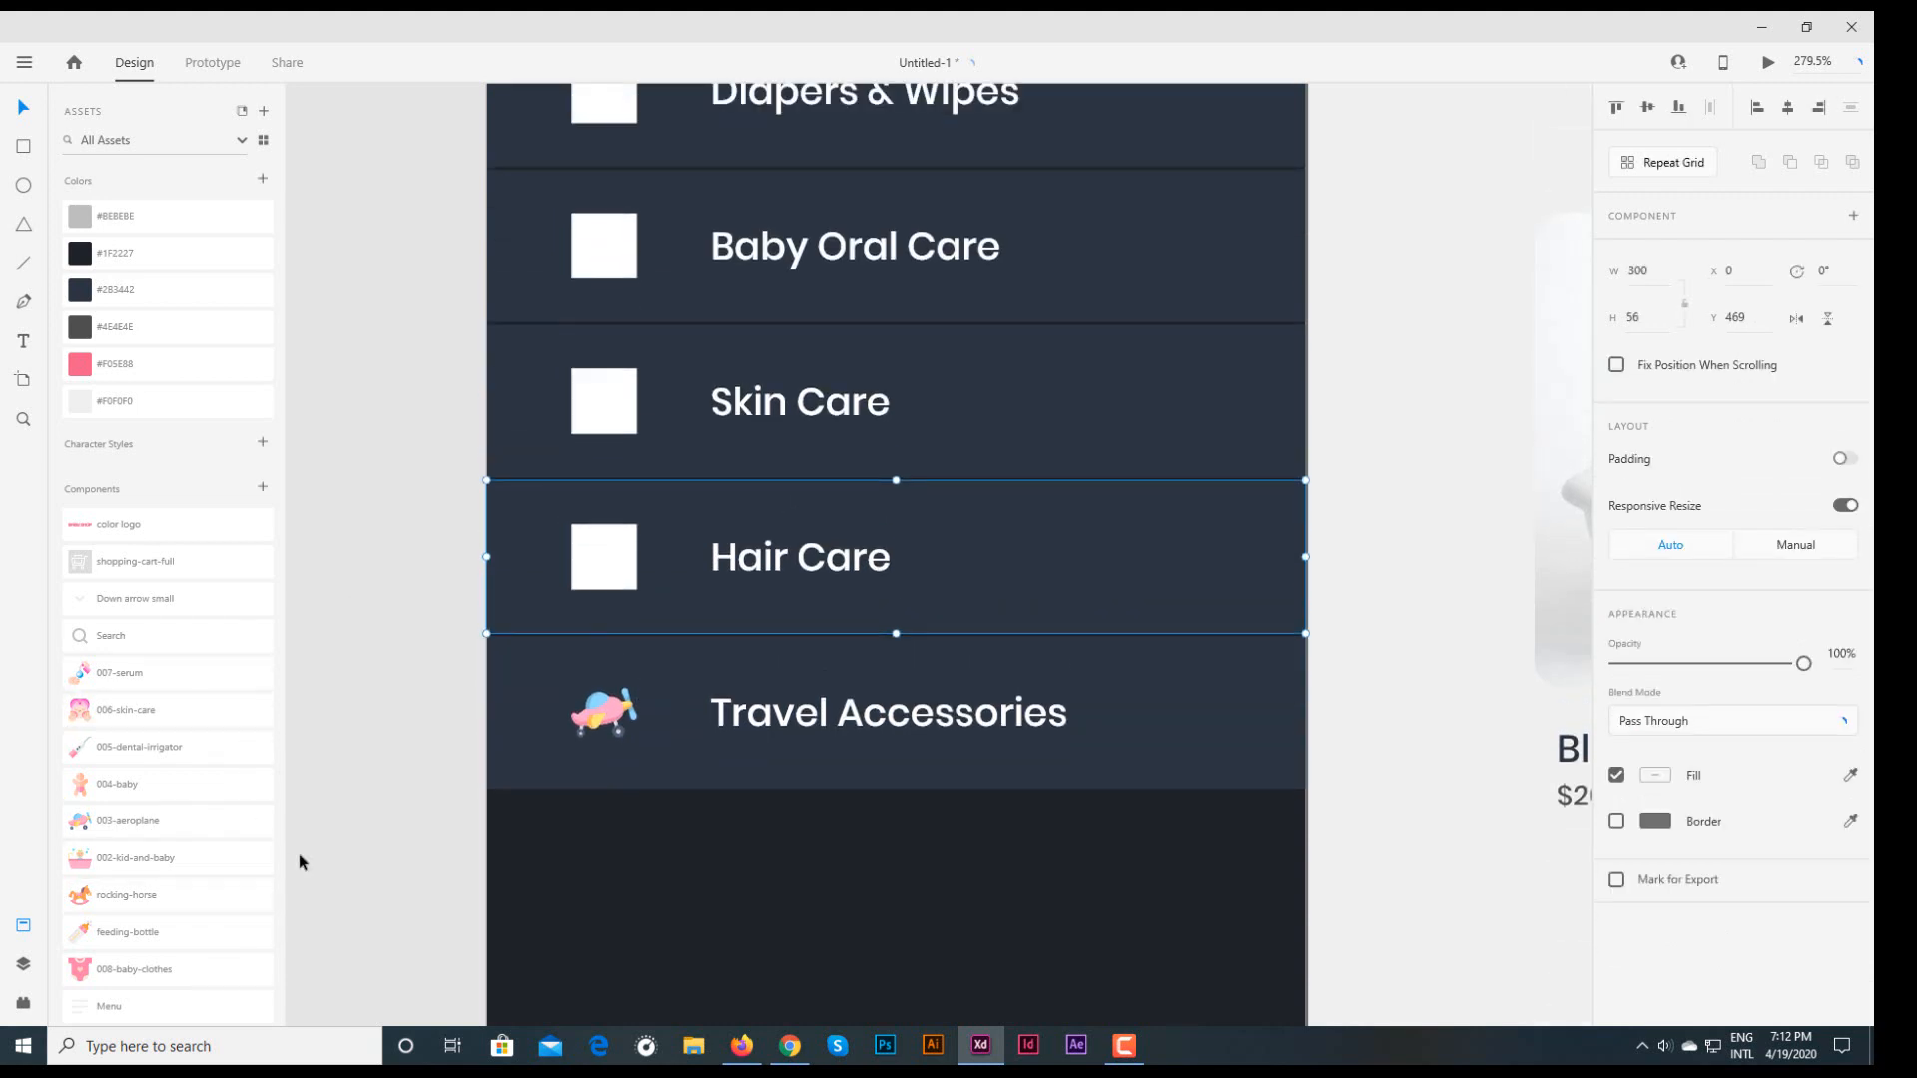
drag(80, 901, 604, 289)
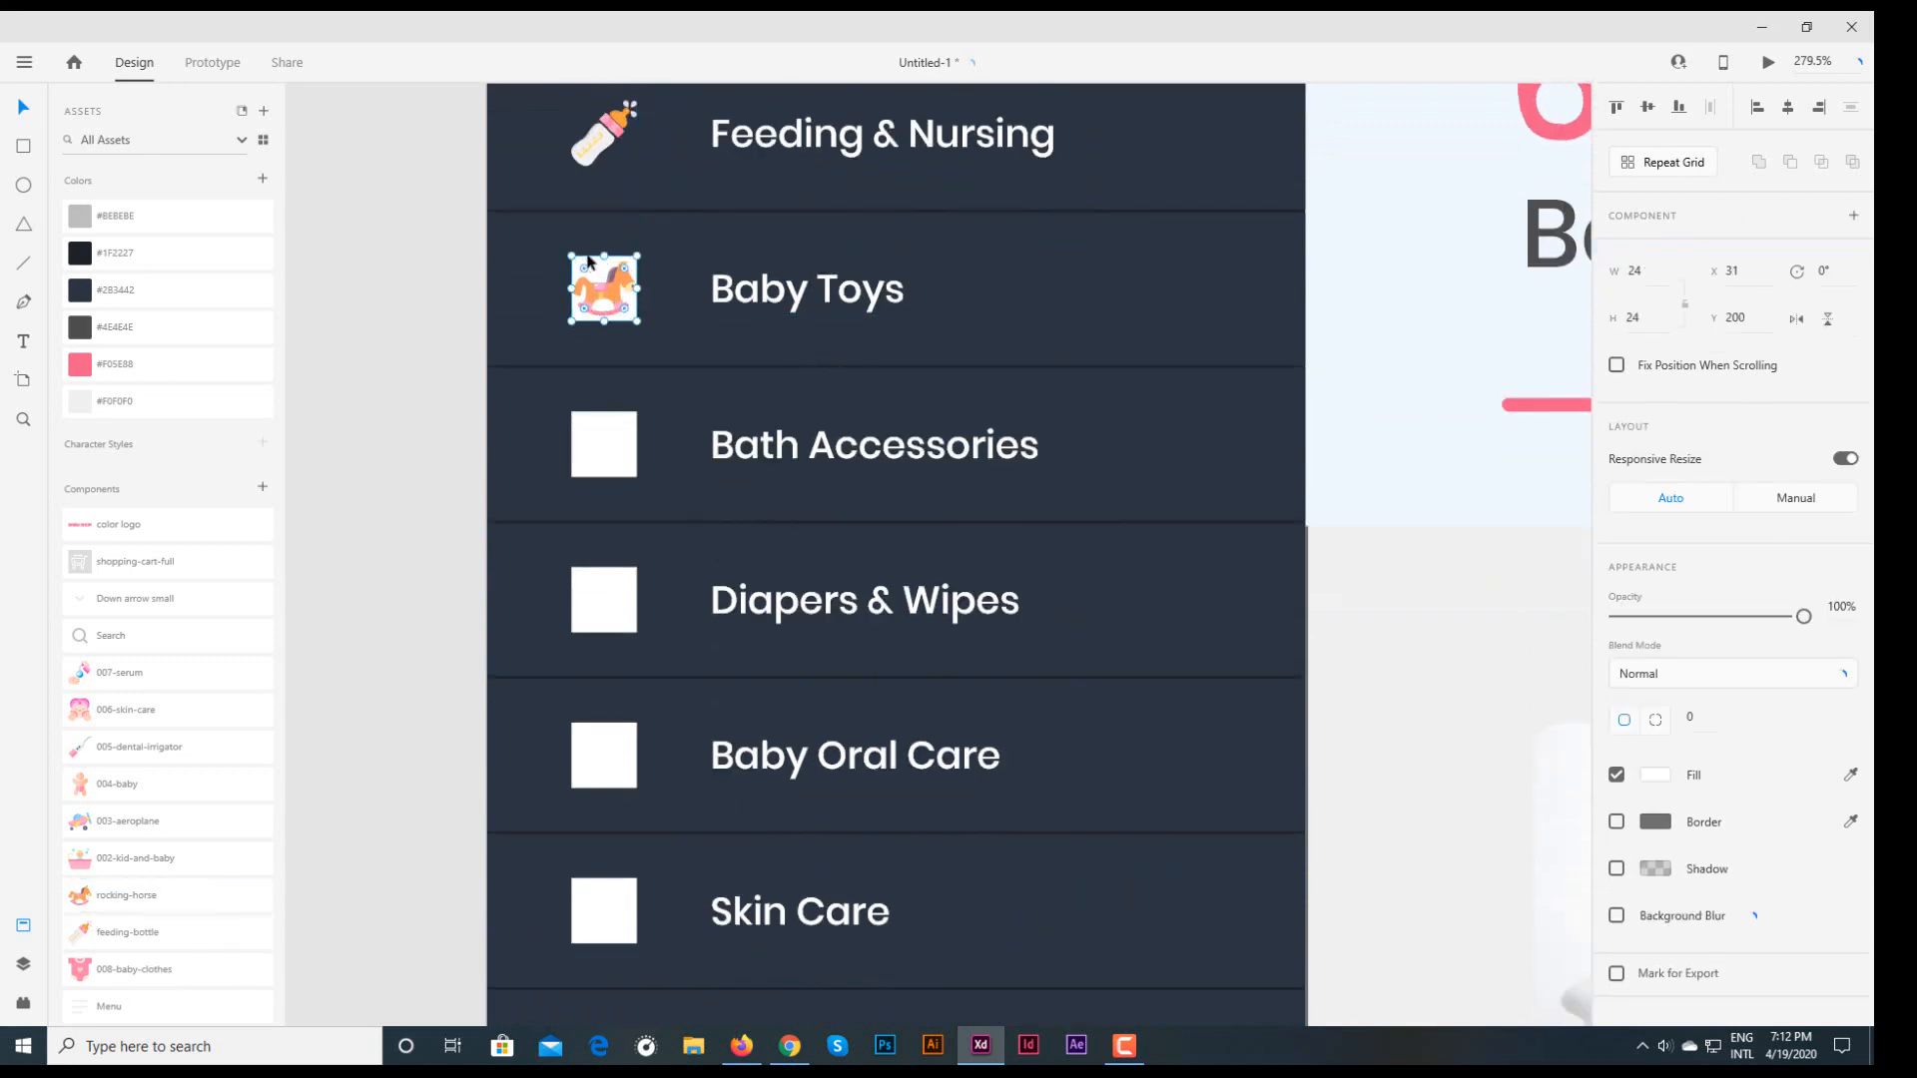
key(Escape)
- Place the dental-irrigator icon component beside "Baby Oral Care", then ungroup the row and remove its white square
scroll(707, 452, down, 1)
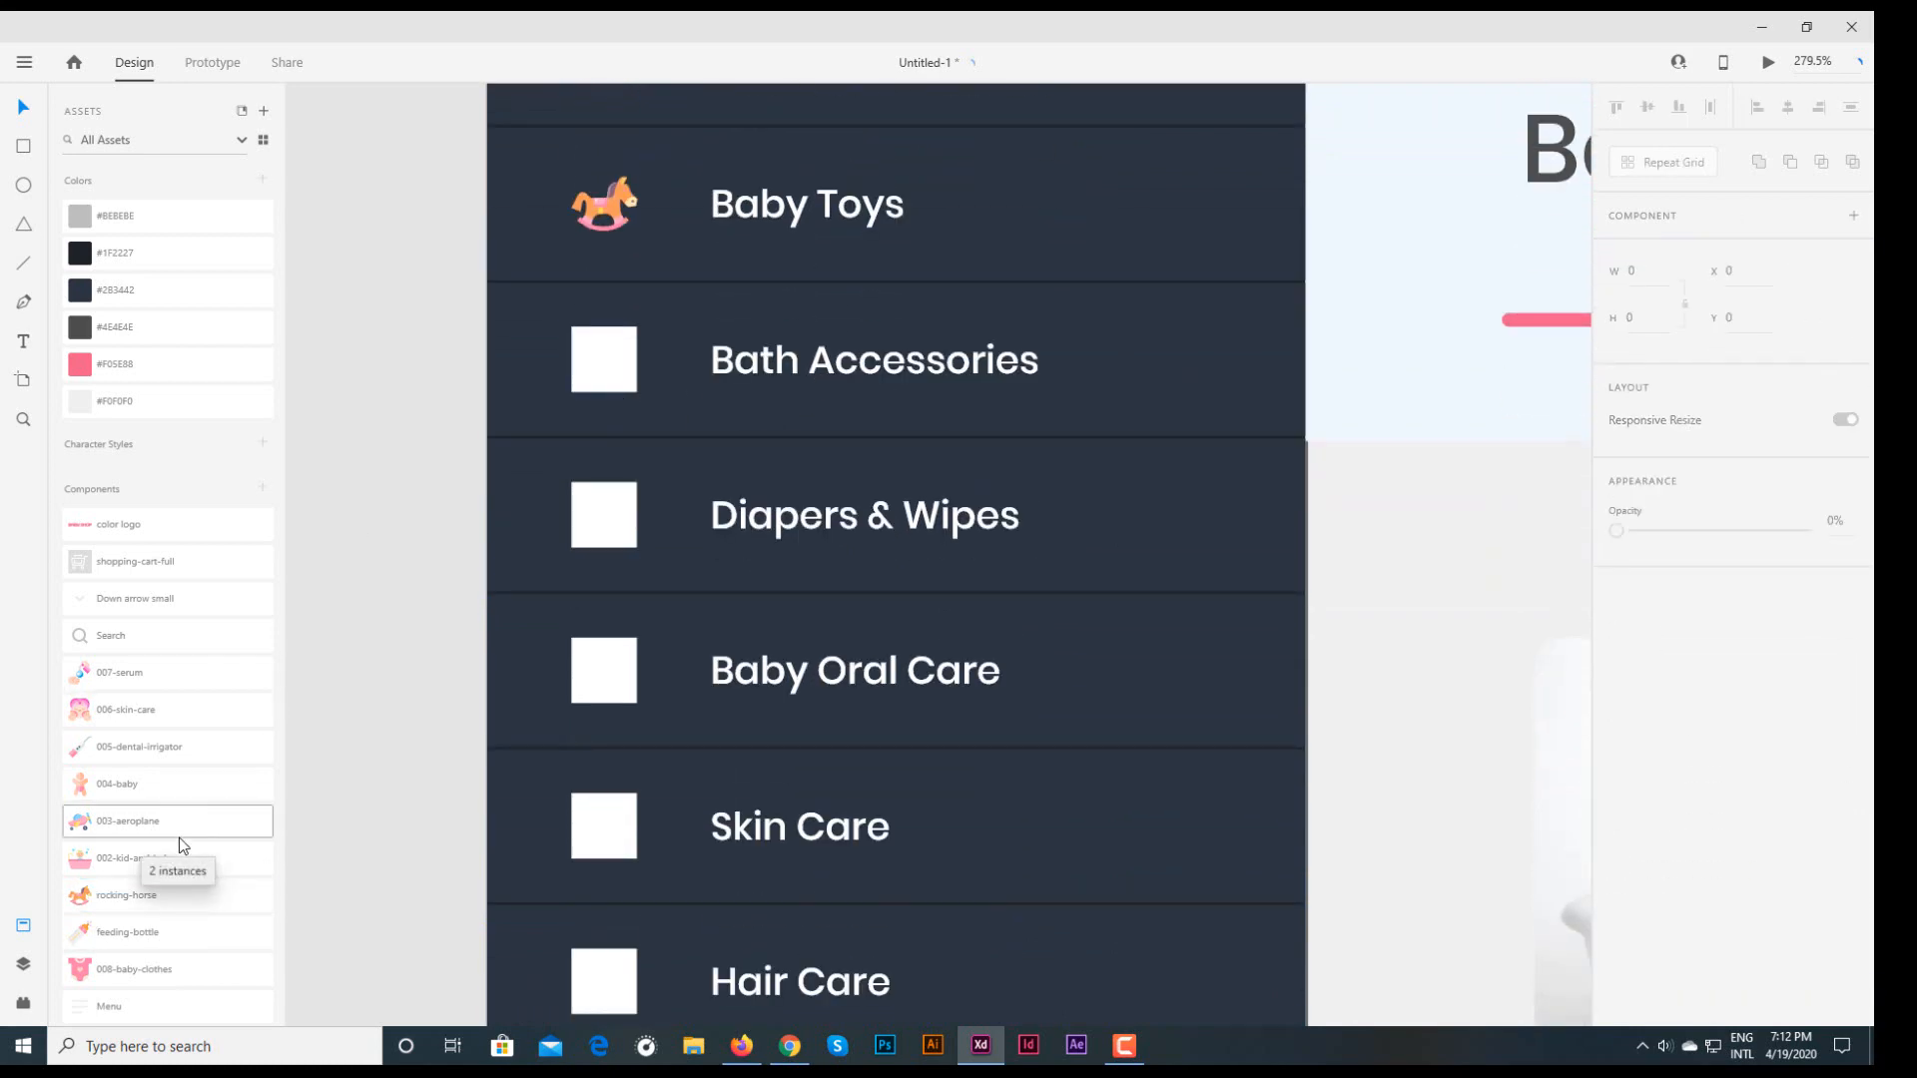
scroll(698, 714, down, 2)
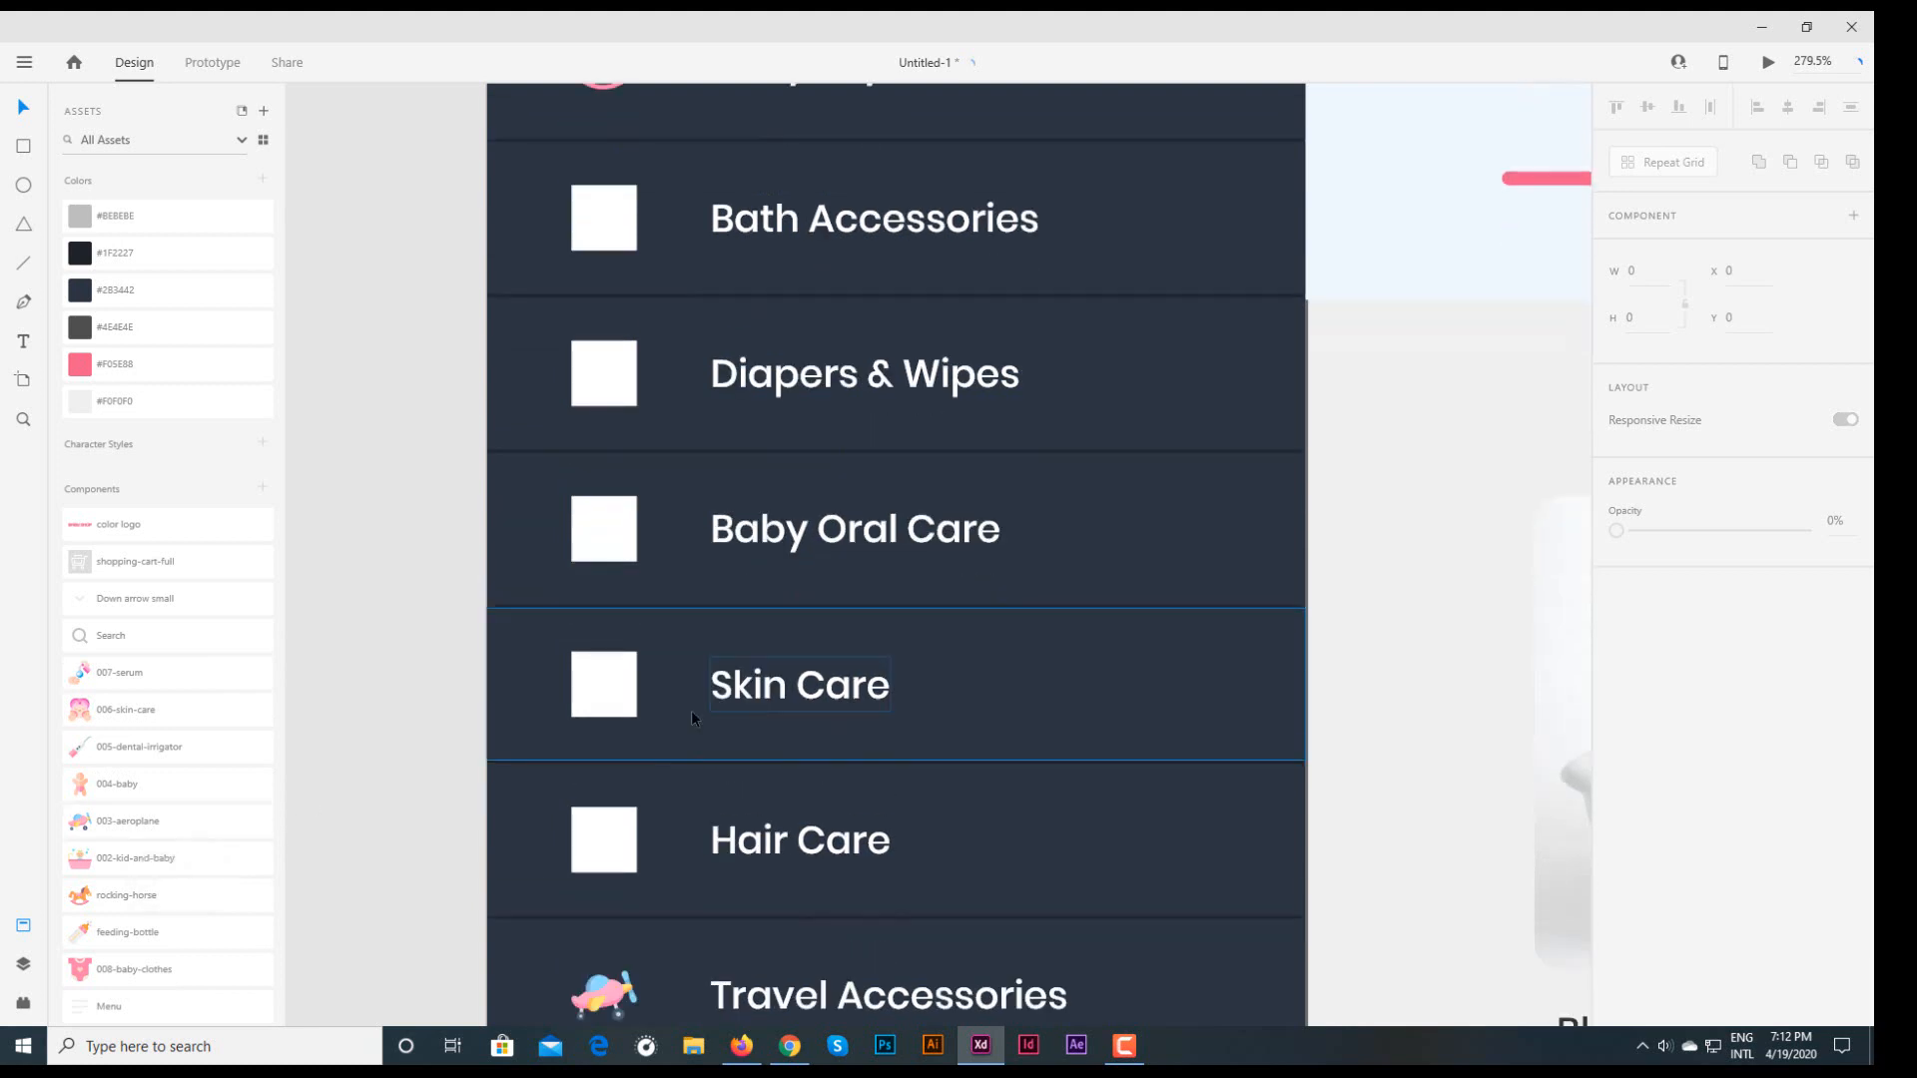
drag(84, 749, 601, 531)
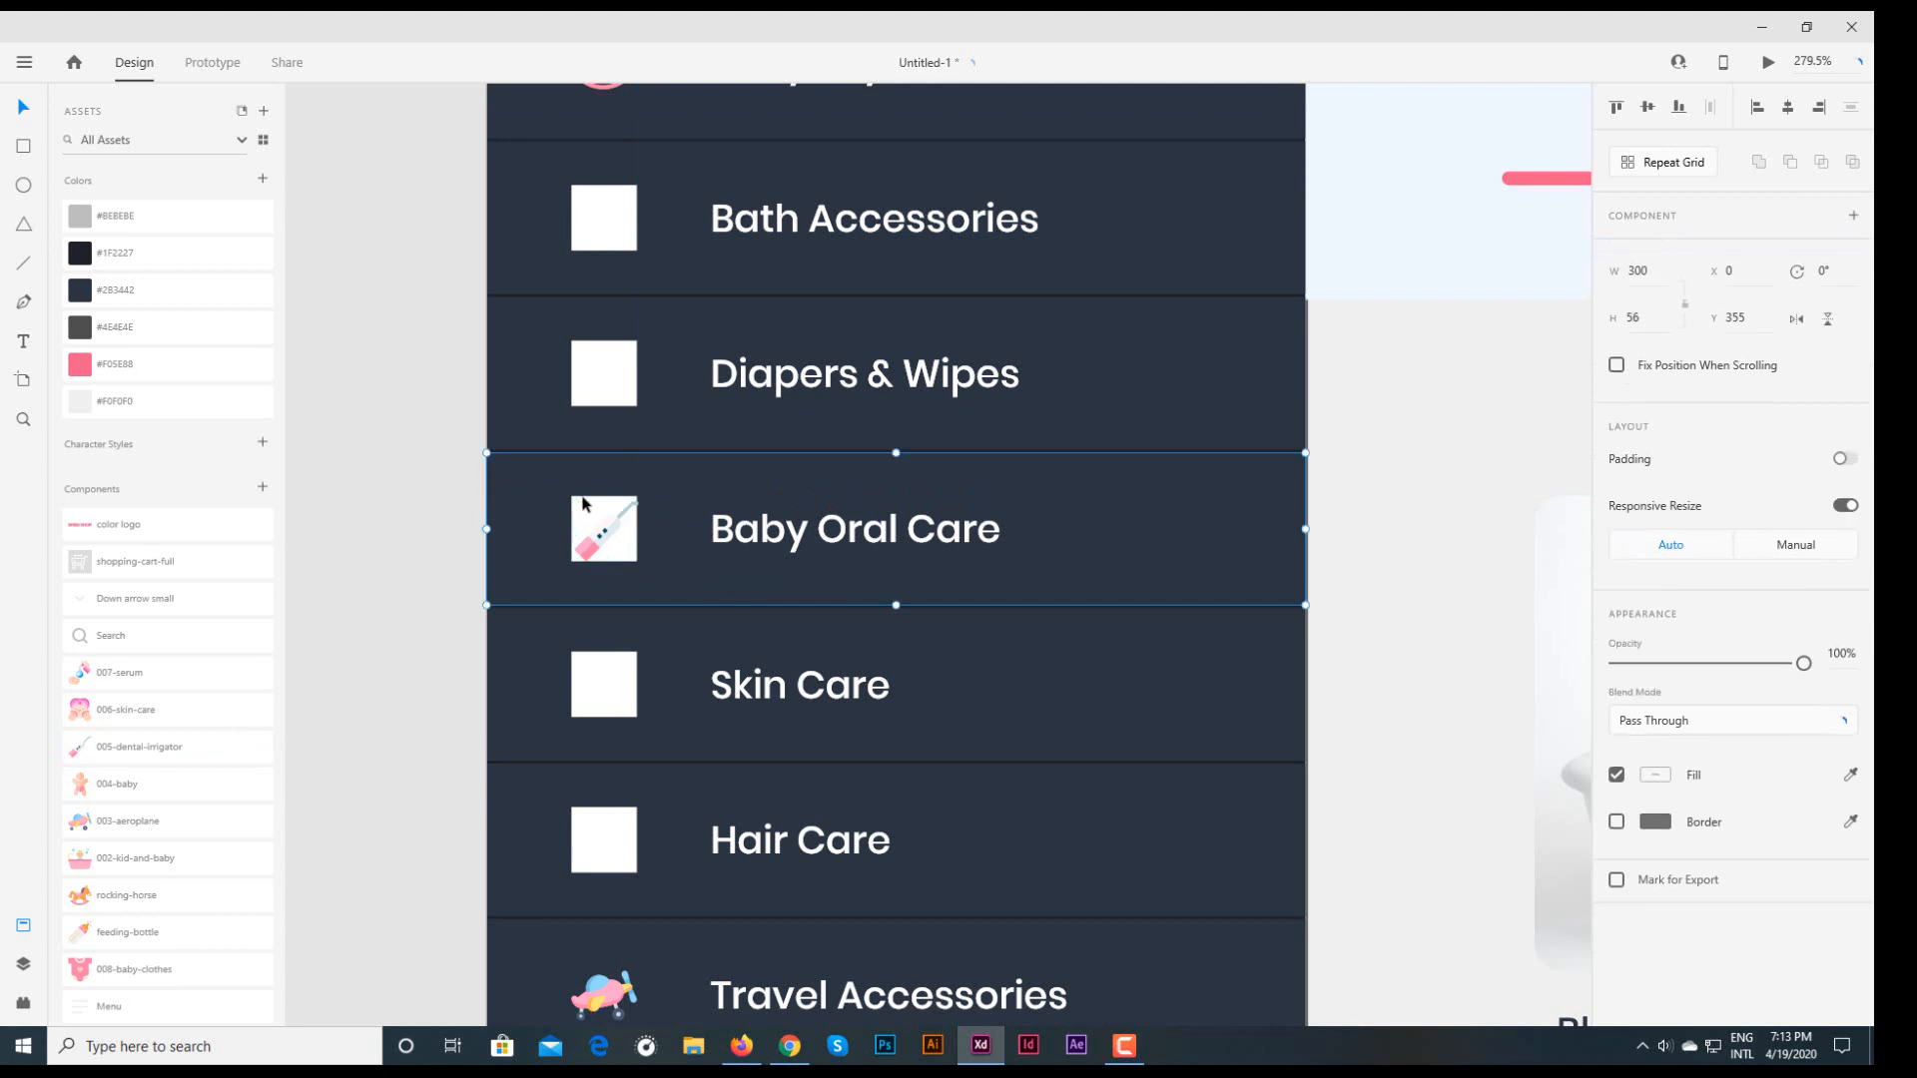
right_click(584, 507)
click(639, 433)
click(432, 633)
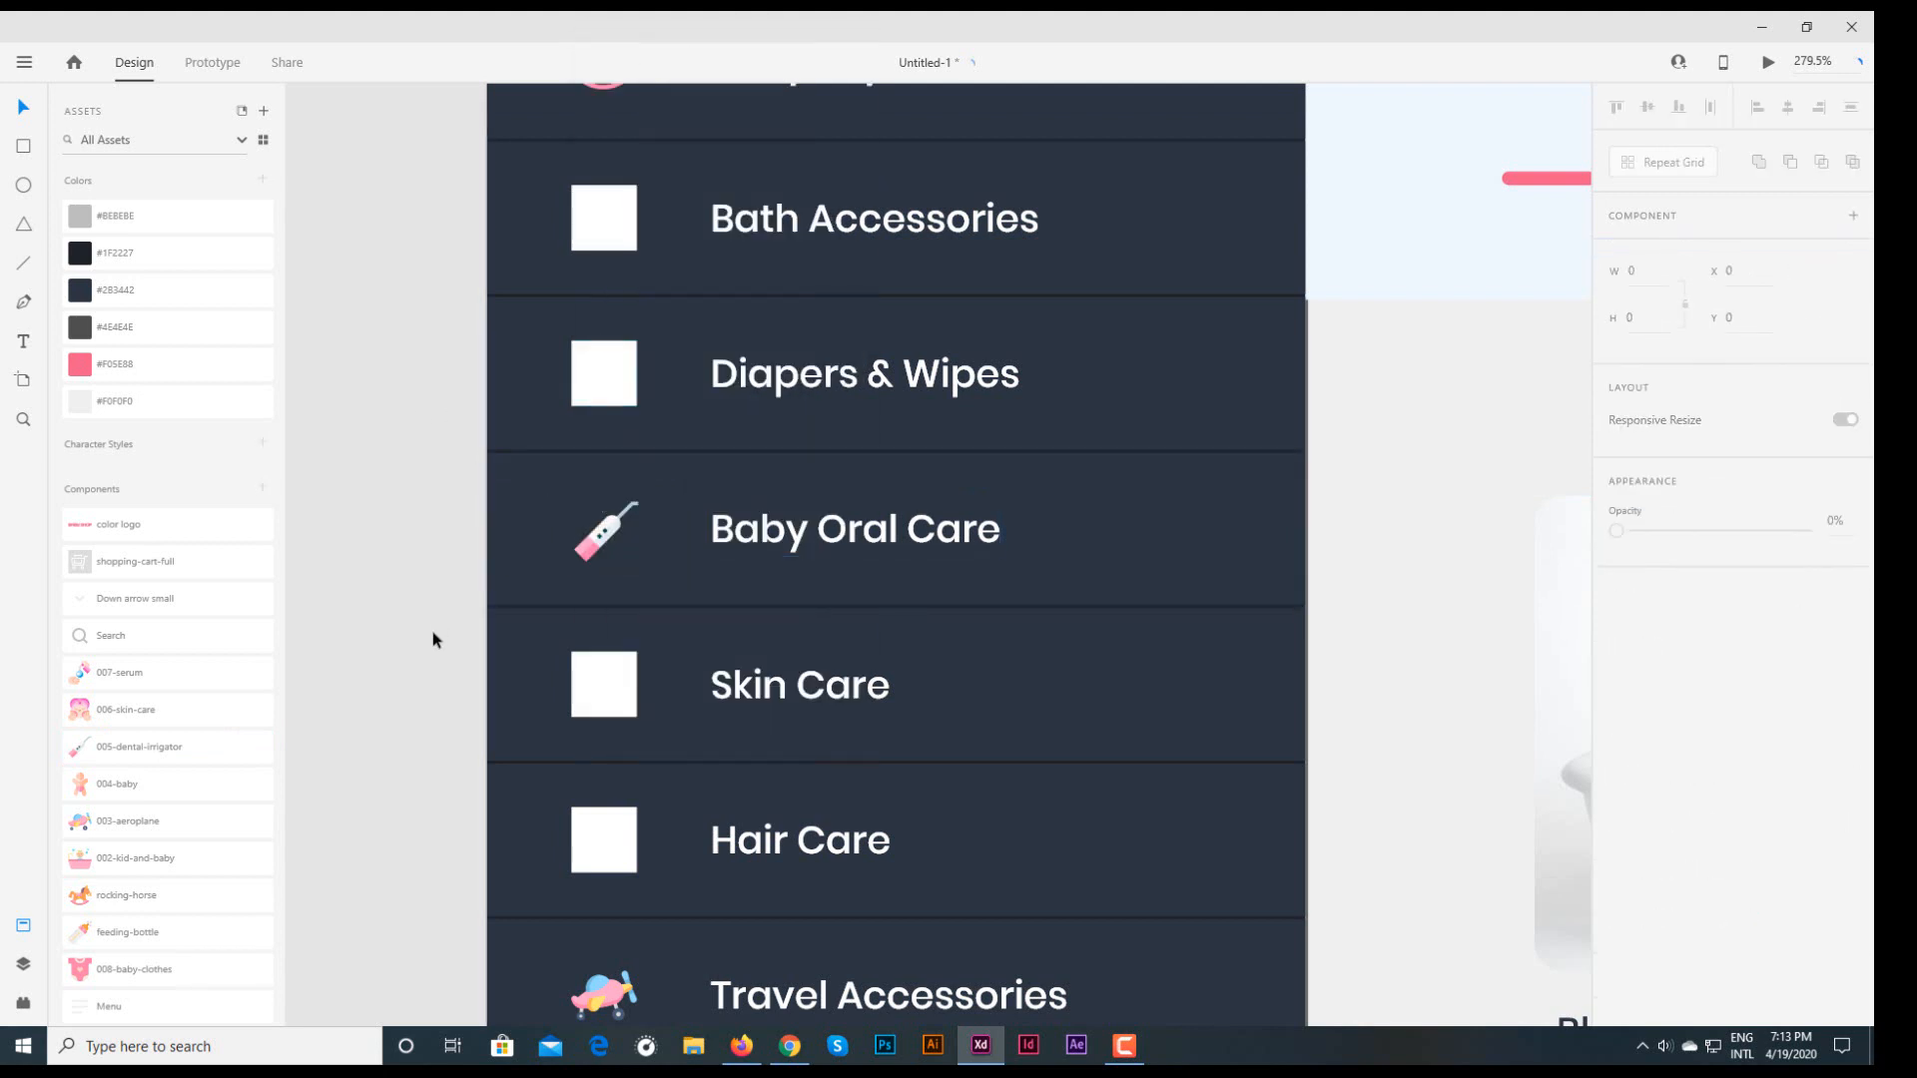
- Place the serum icon component beside "Skin Care", then ungroup the row and delete its white square
scroll(432, 633, down, 2)
drag(623, 591, 617, 587)
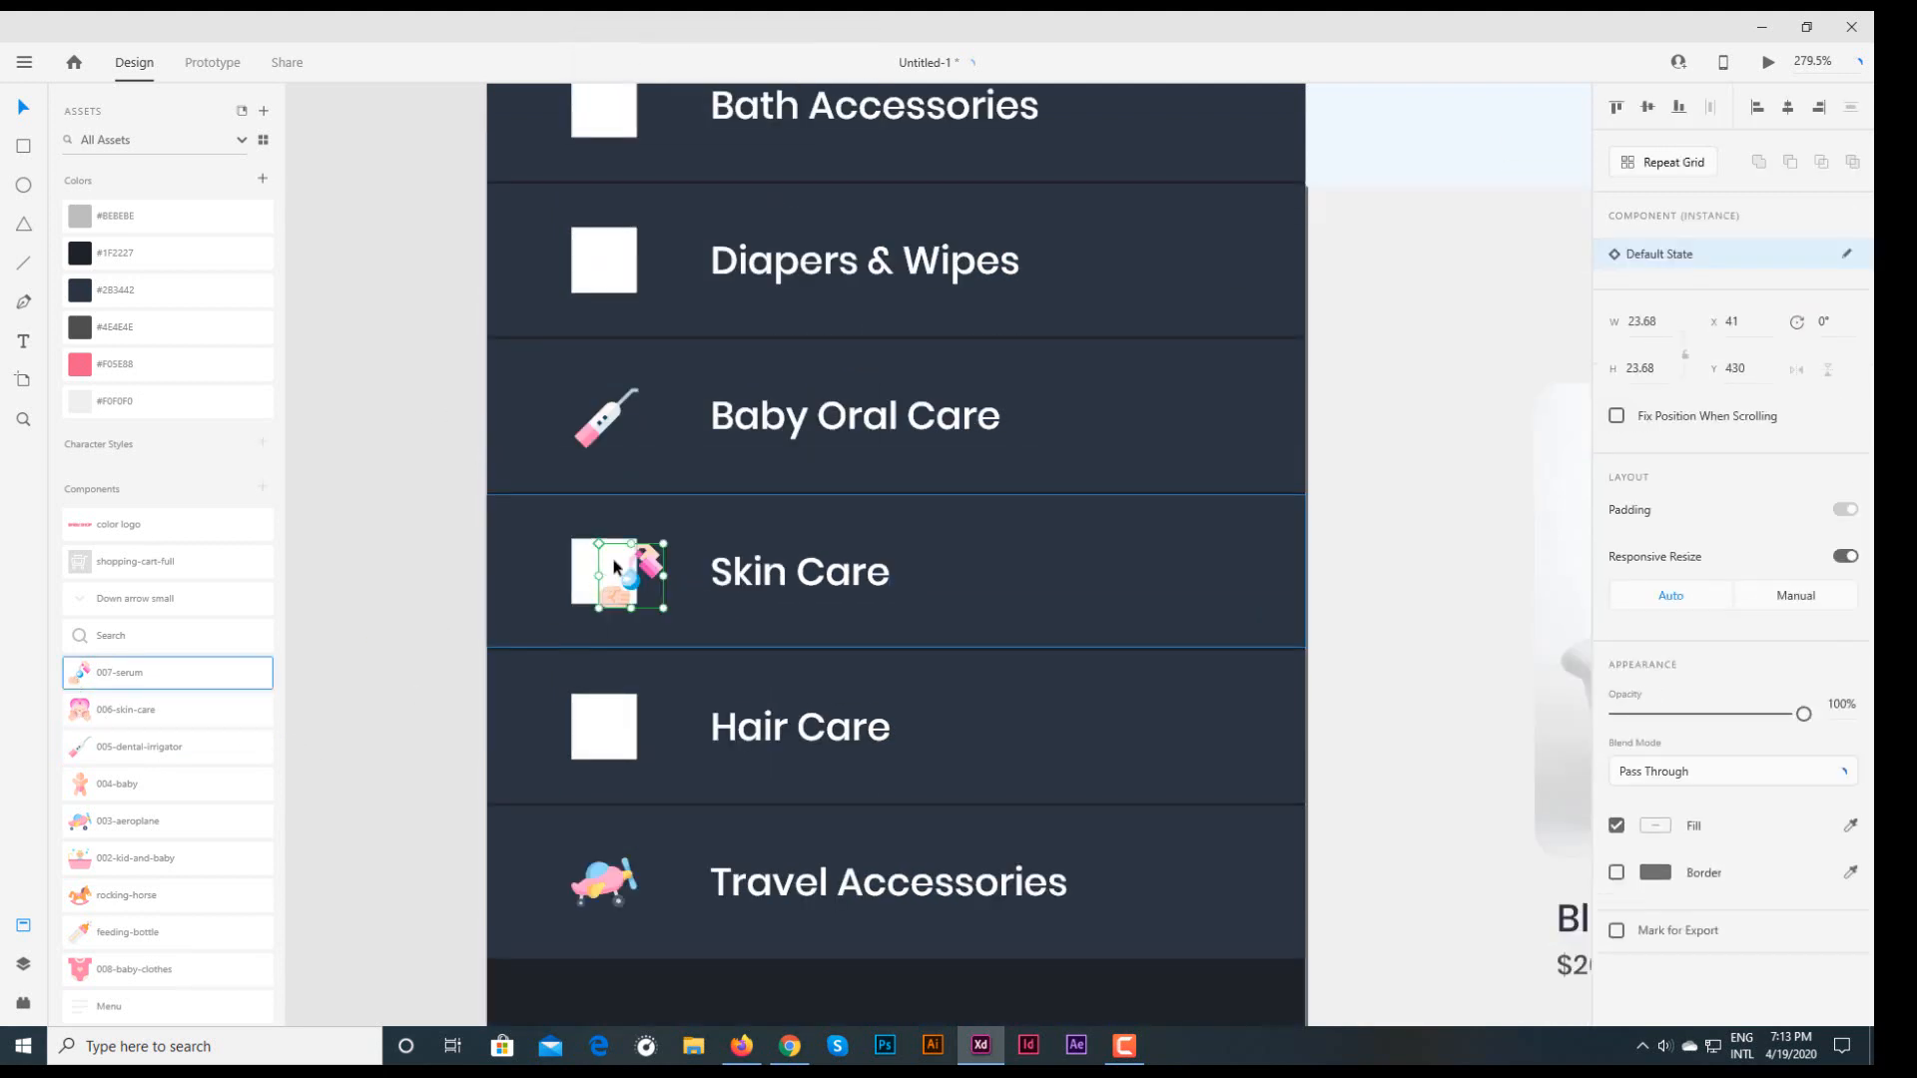
right_click(588, 571)
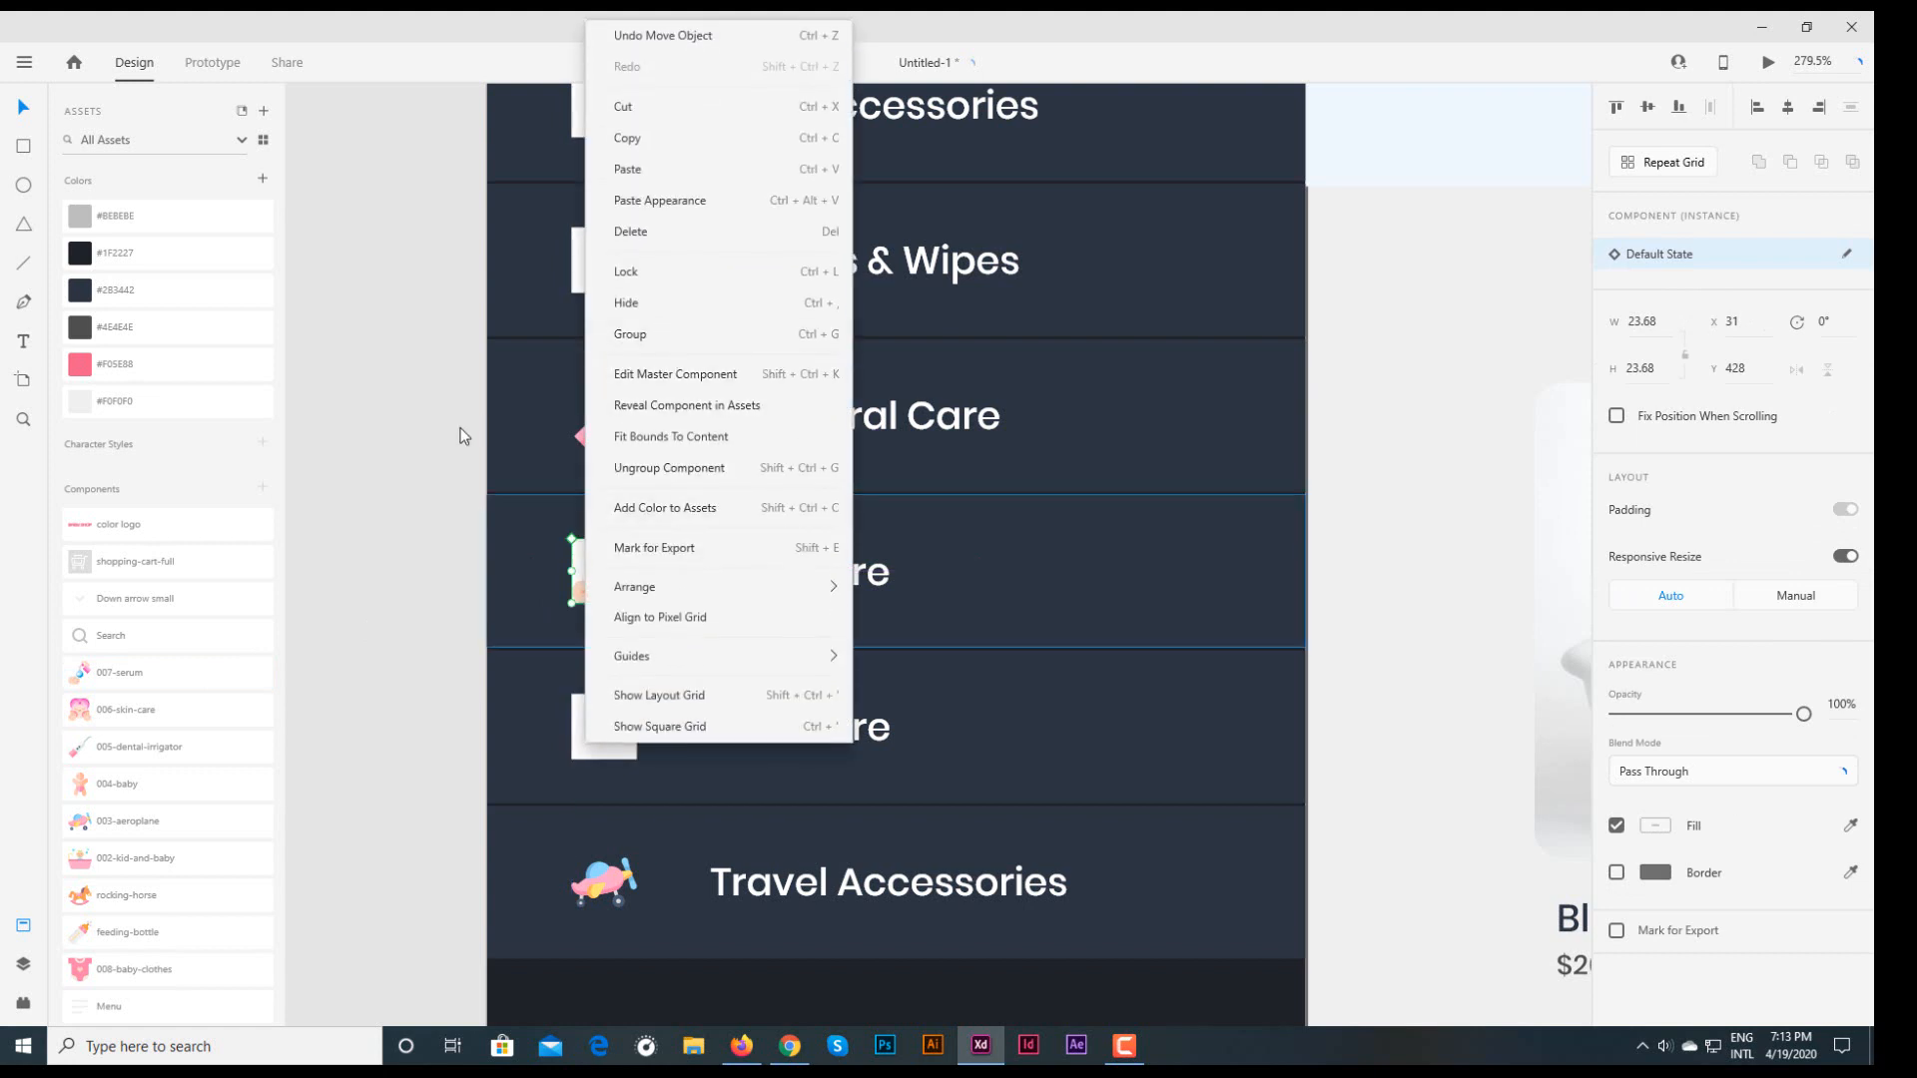
click(523, 566)
right_click(569, 555)
click(629, 364)
click(439, 591)
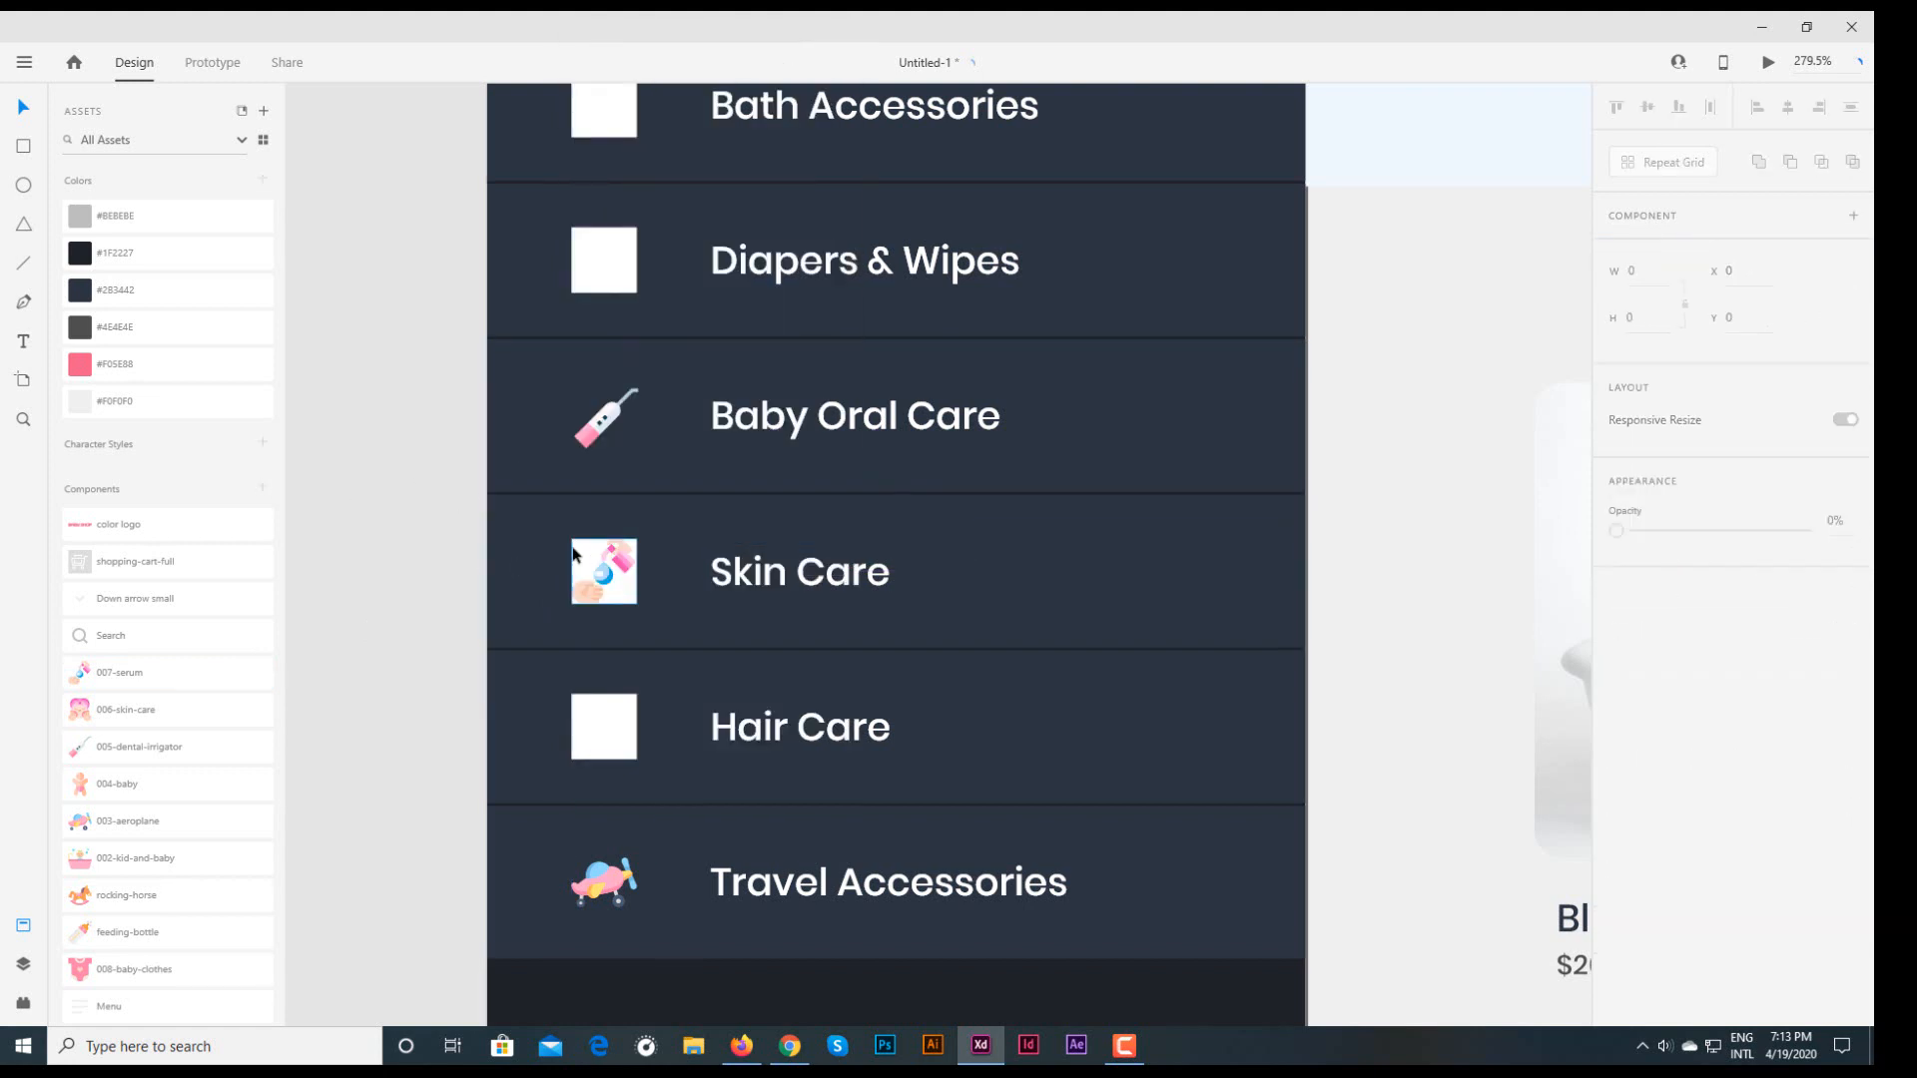
click(581, 552)
key(Delete)
click(523, 697)
click(406, 687)
- Ungroup the "Bath Accessories" row and replace its white square with the kid-and-baby icon component
scroll(405, 687, down, 1)
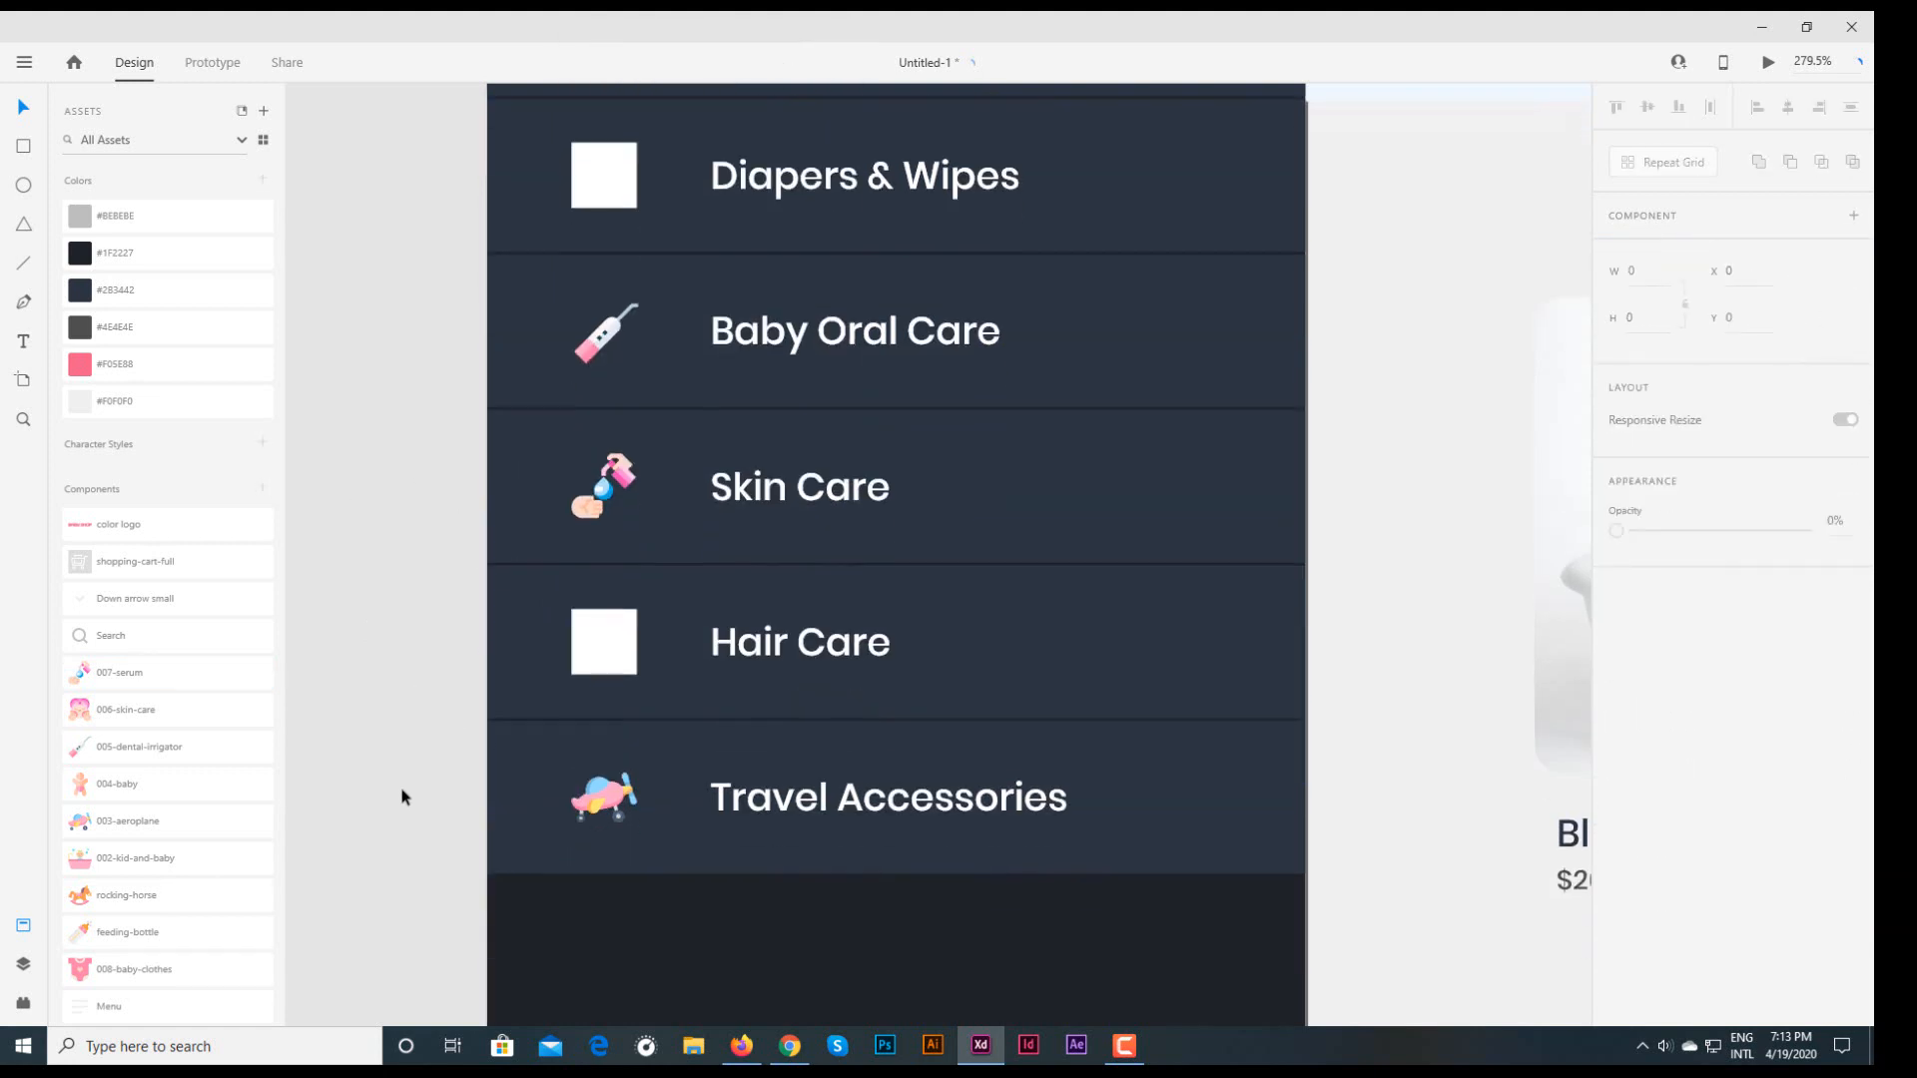
scroll(429, 794, up, 6)
right_click(591, 544)
click(650, 438)
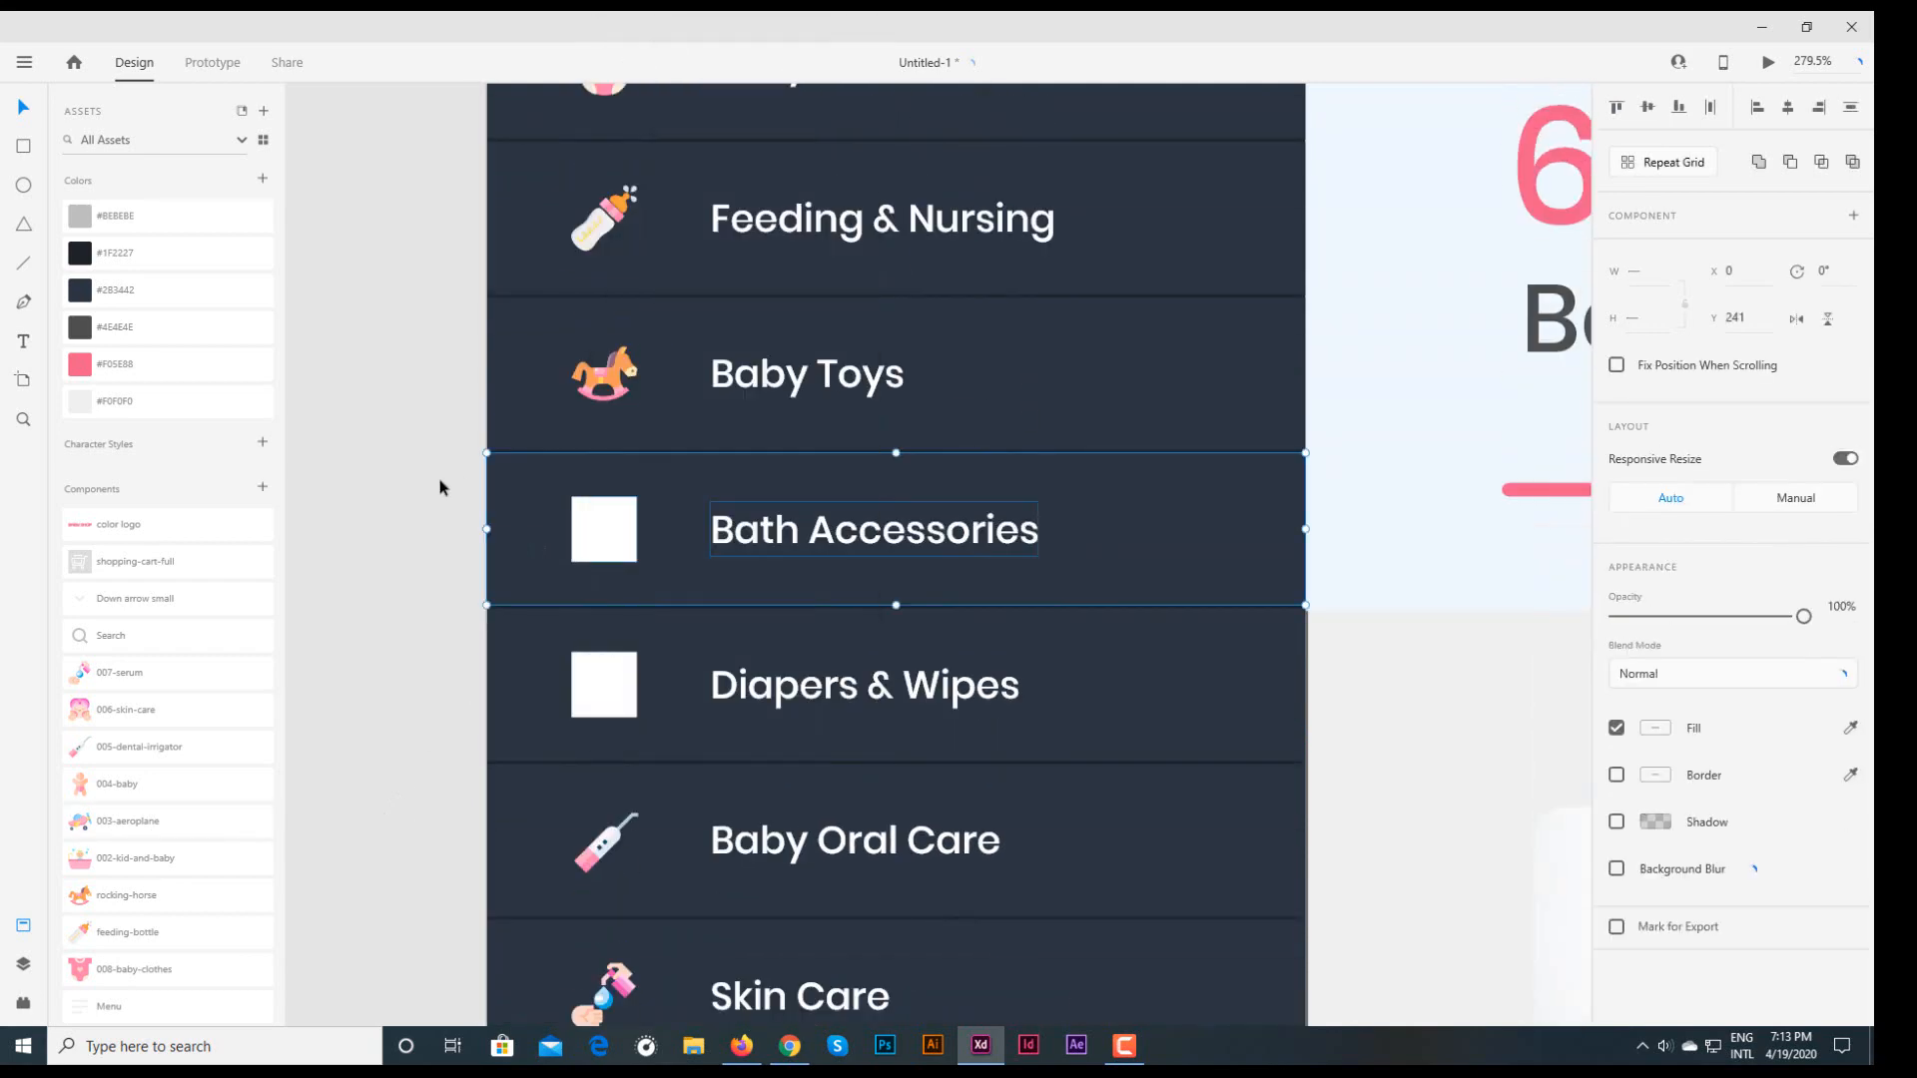
click(437, 485)
drag(204, 861, 589, 534)
click(445, 559)
click(581, 504)
click(462, 573)
- Place the baby icon component beside "Diapers & Wipes", then ungroup the row and delete its white square
scroll(463, 573, up, 3)
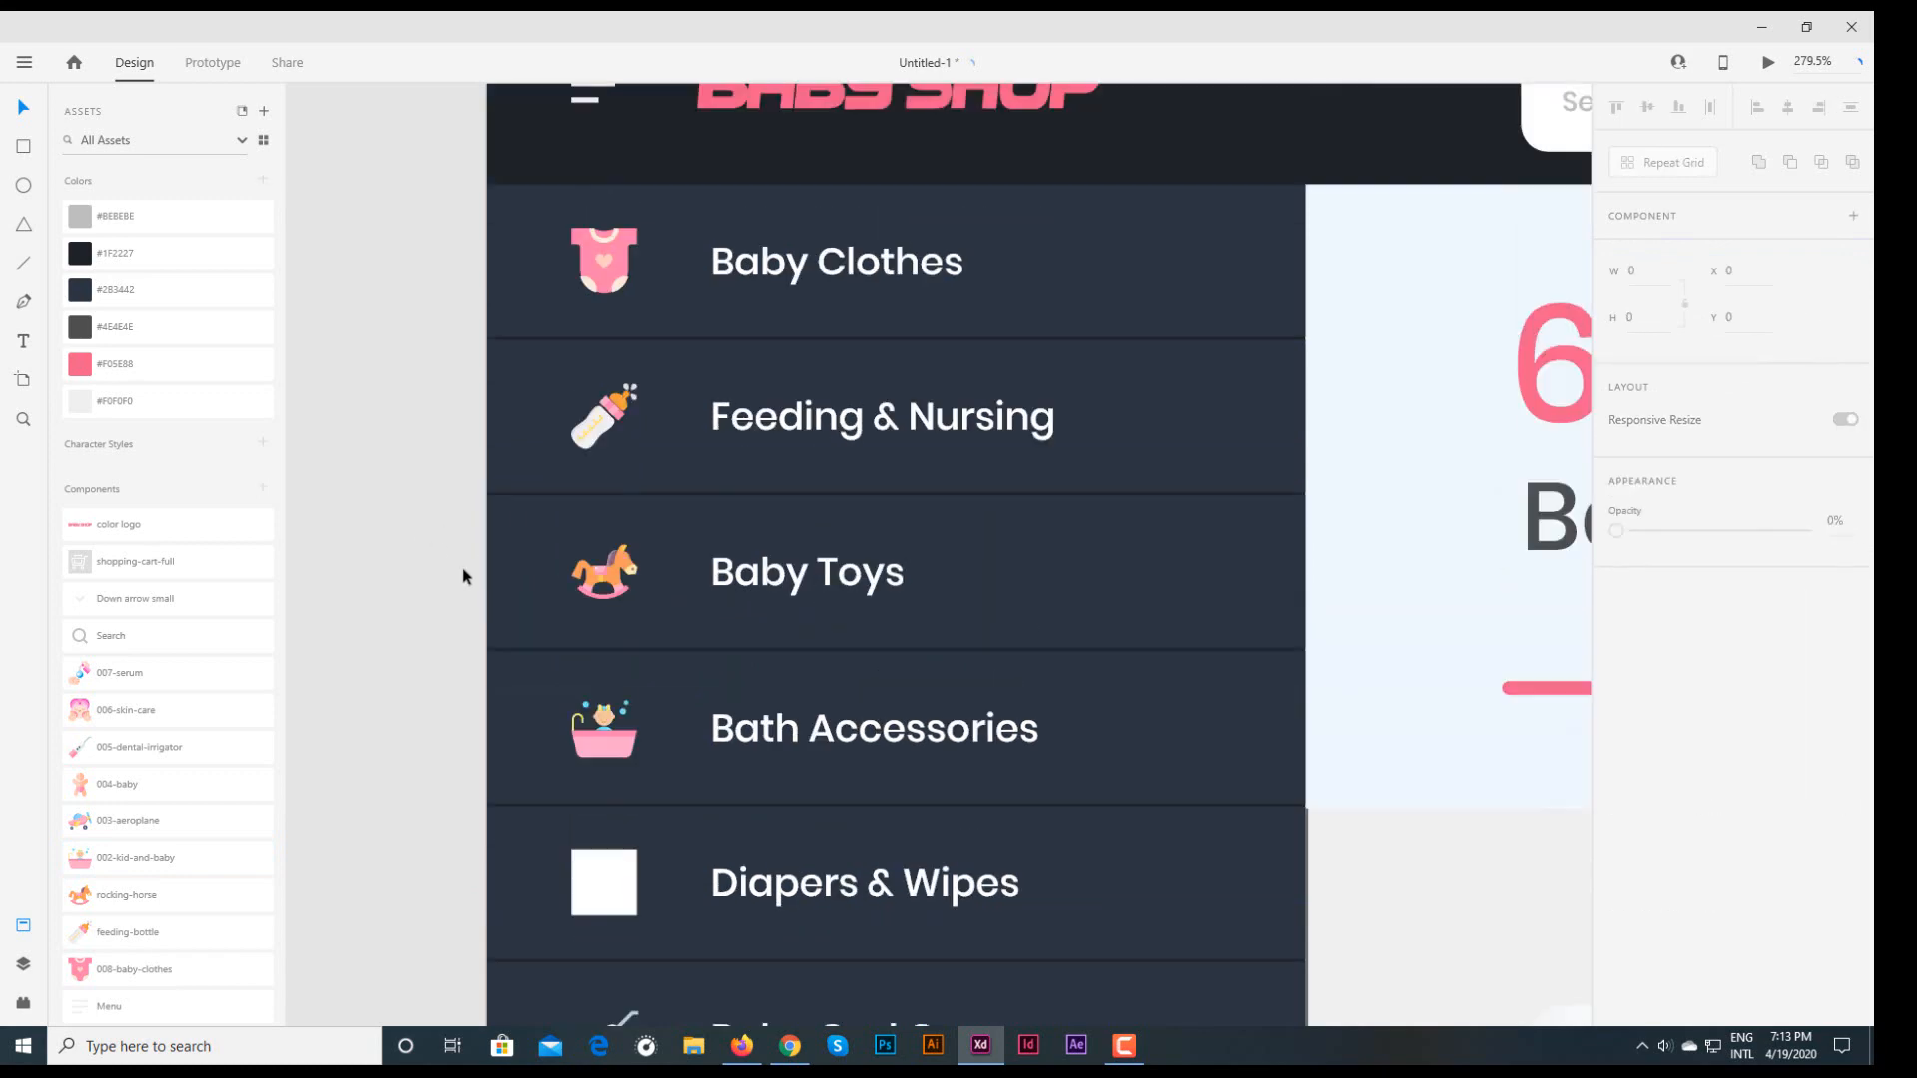
scroll(462, 573, down, 5)
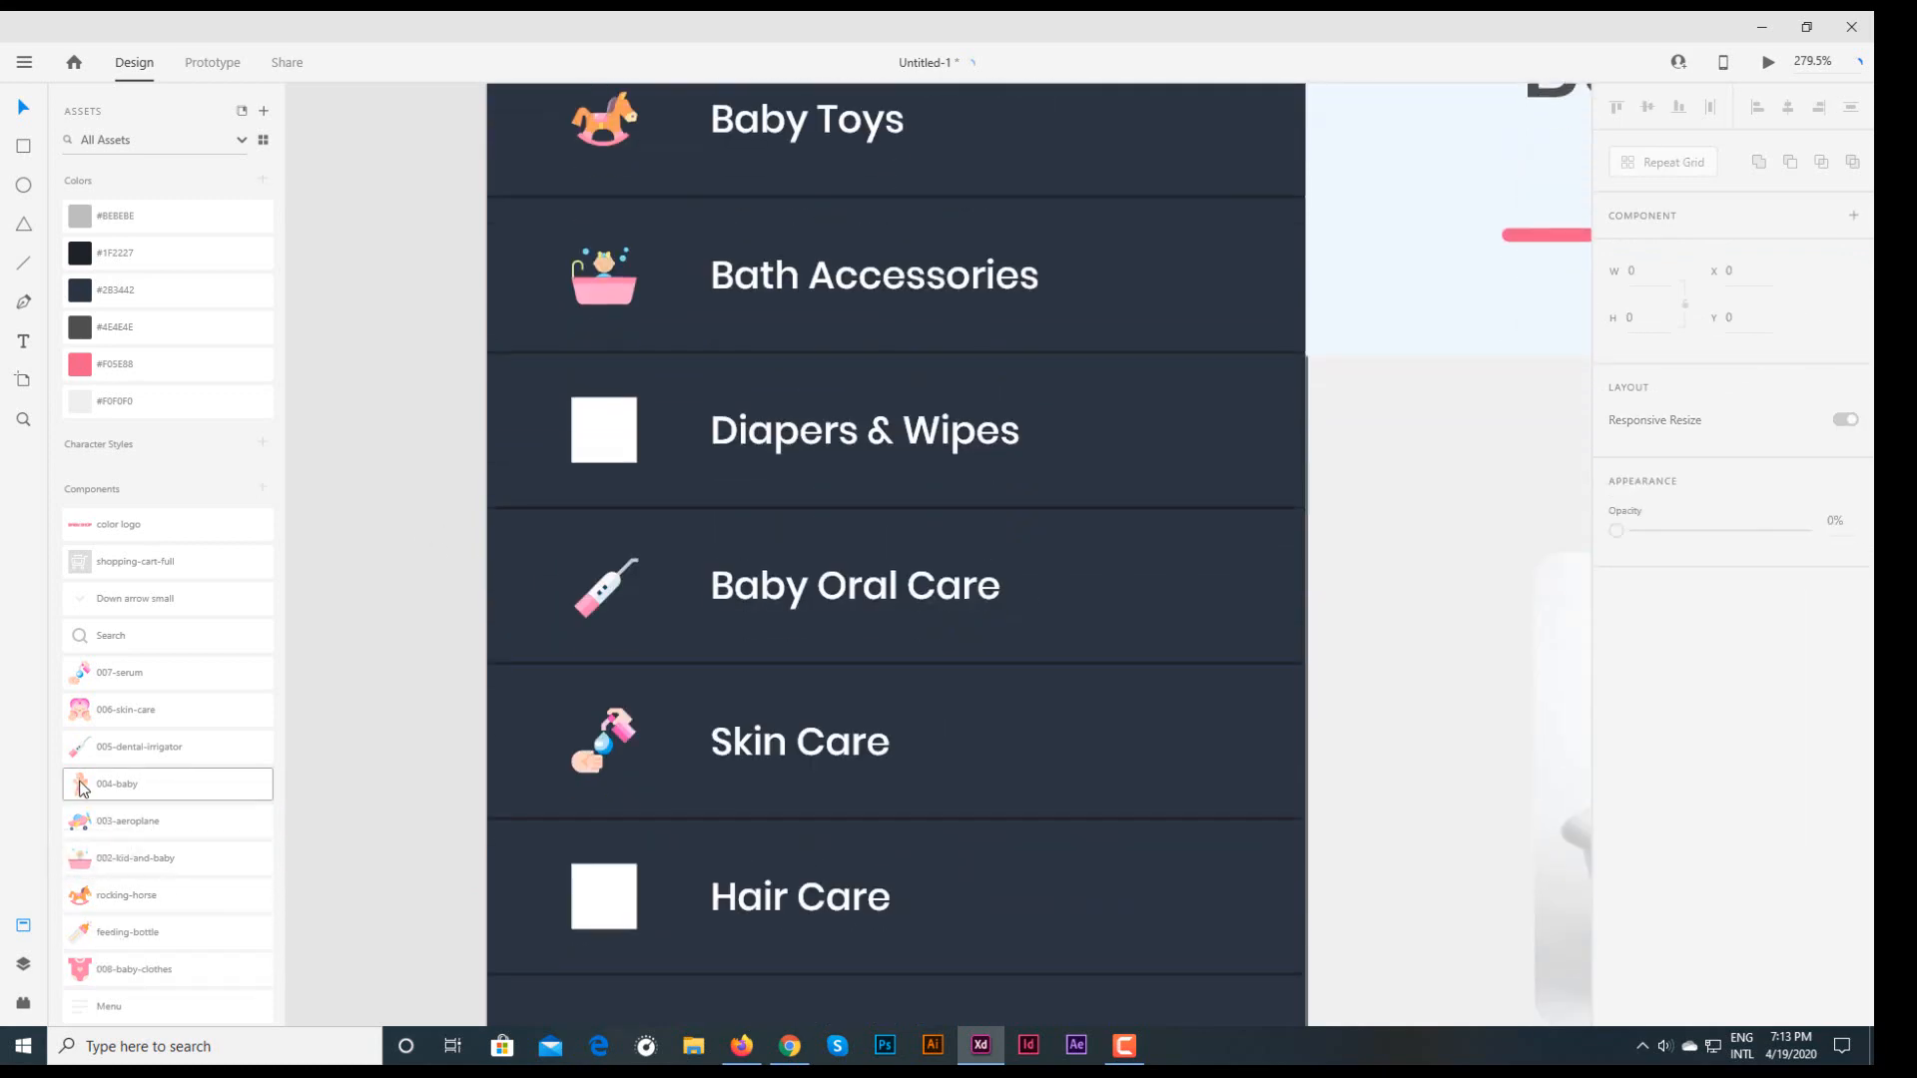
drag(621, 428, 607, 429)
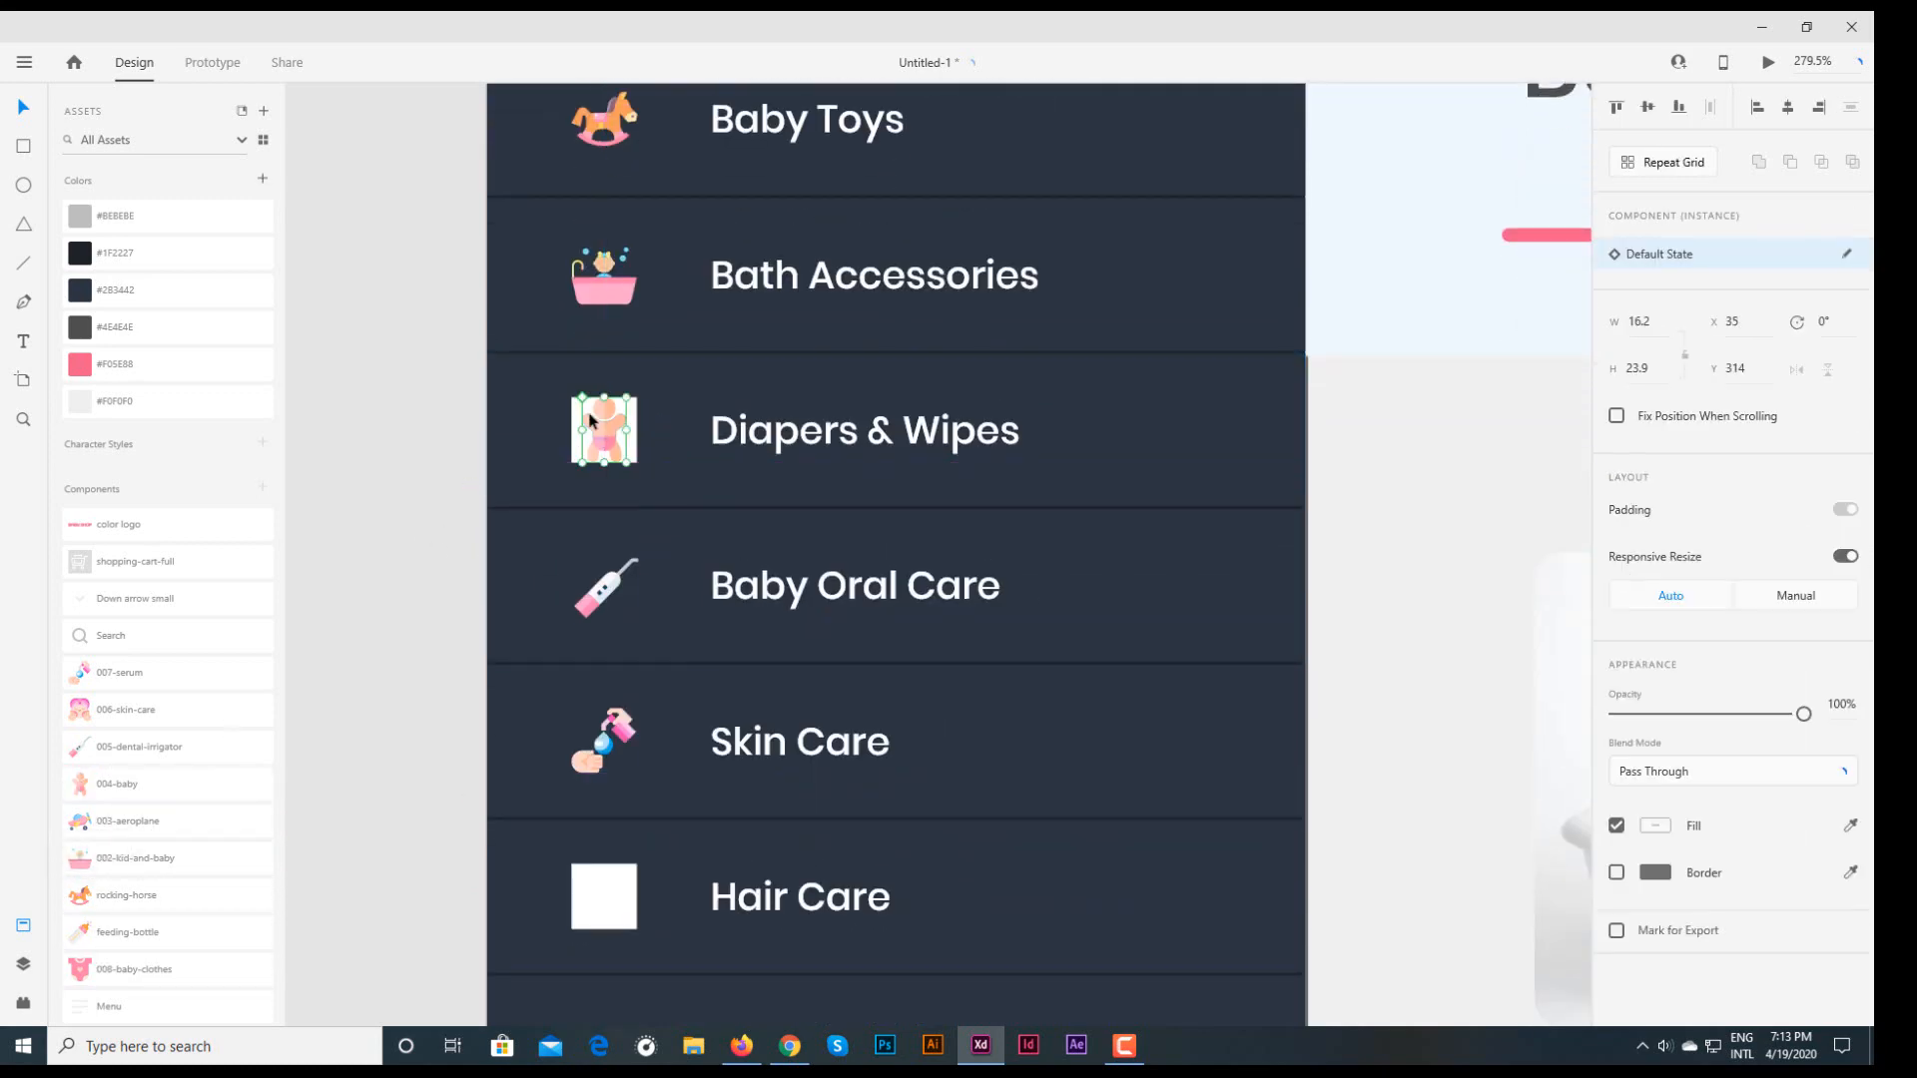
right_click(575, 412)
click(644, 365)
click(444, 415)
click(575, 412)
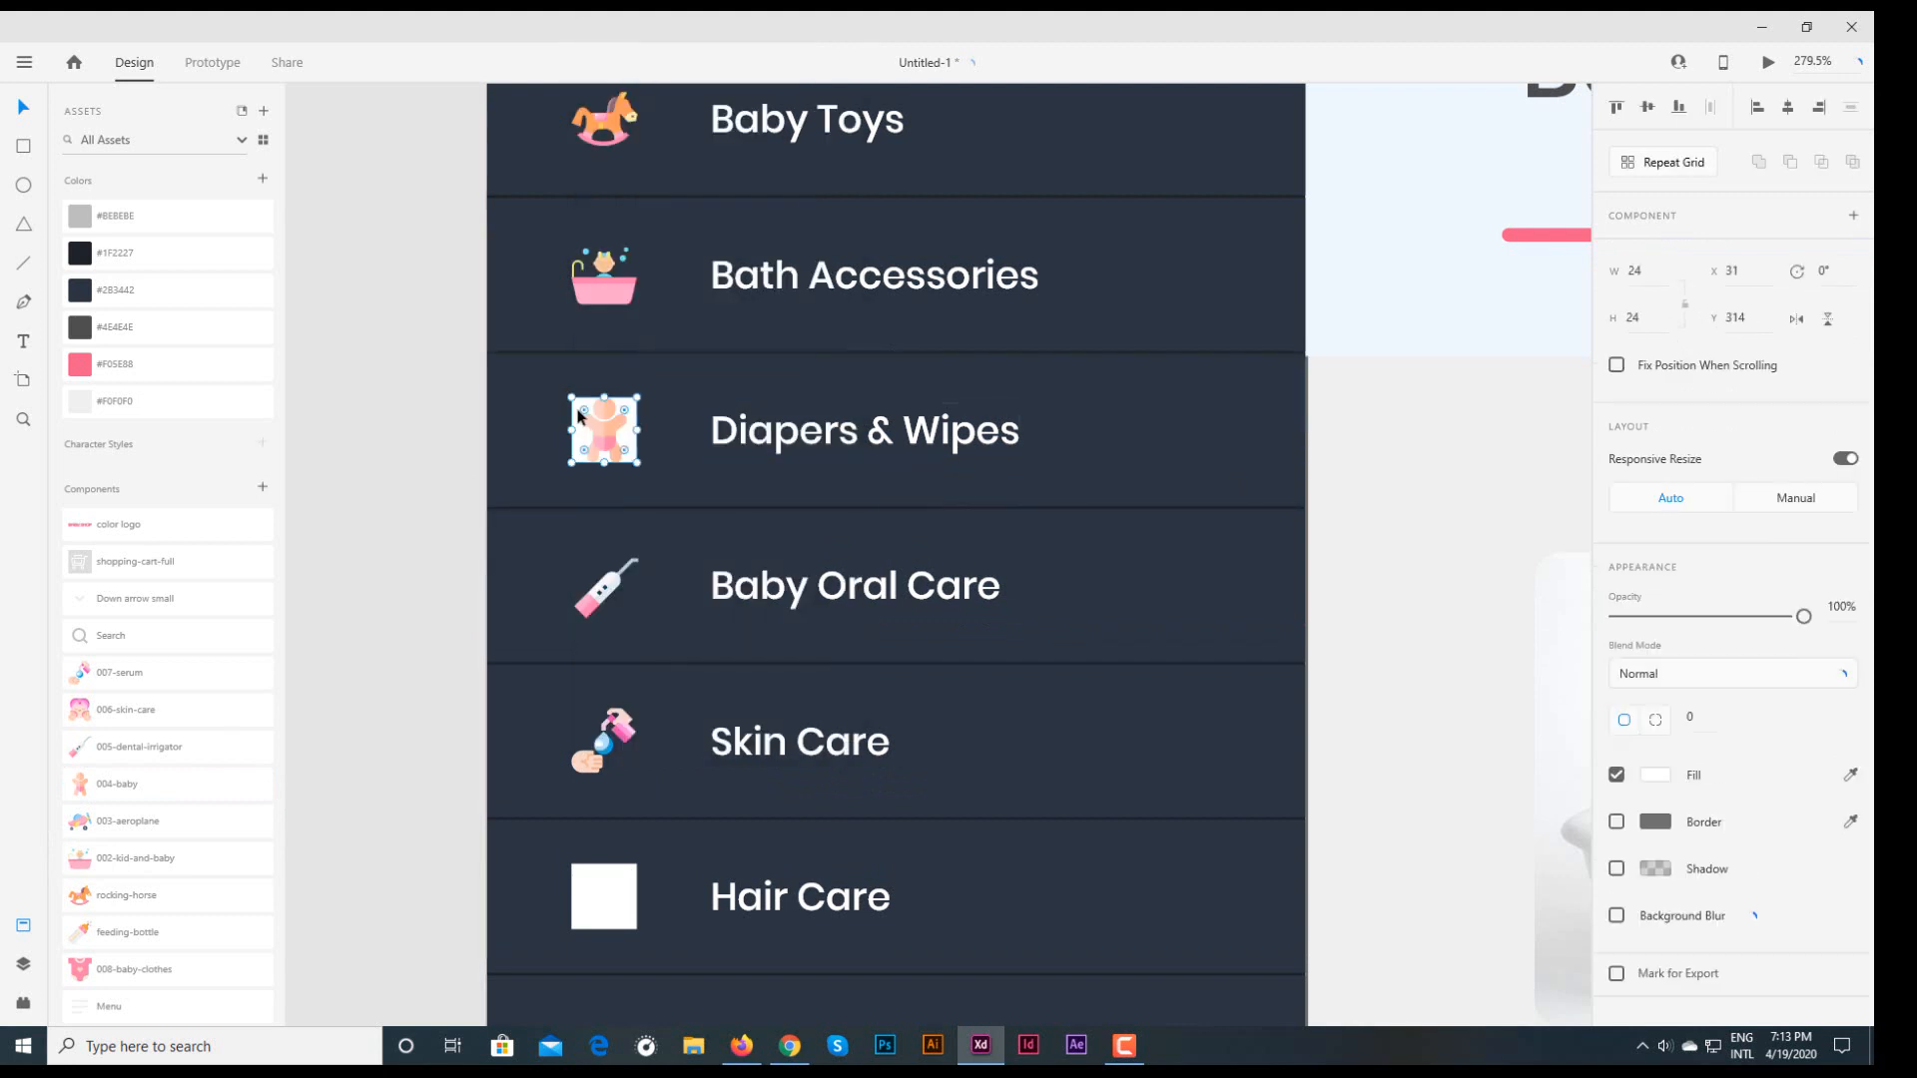
key(Delete)
- Place the skin-care icon component beside "Hair Care", aligned over the white square, and ungroup the row to remove the square
scroll(400, 483, down, 3)
click(499, 689)
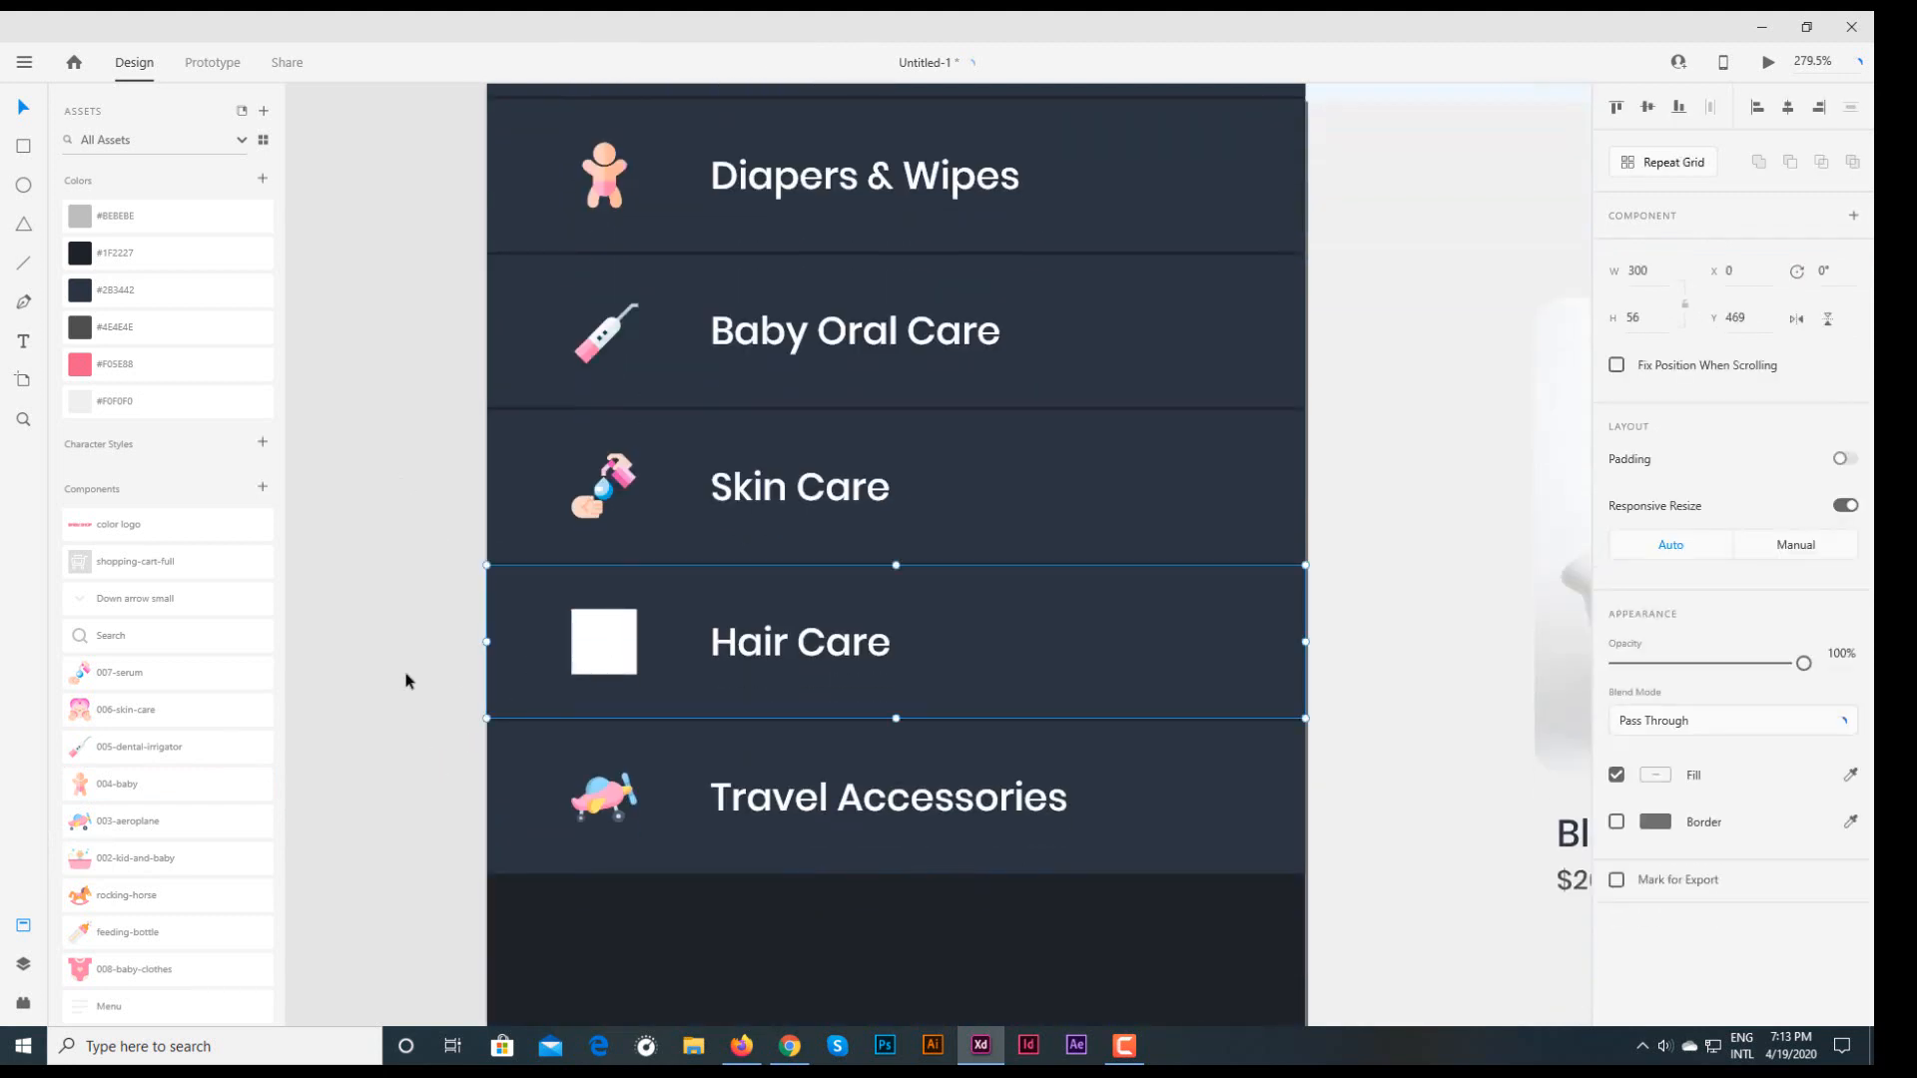
click(405, 681)
drag(603, 650, 595, 626)
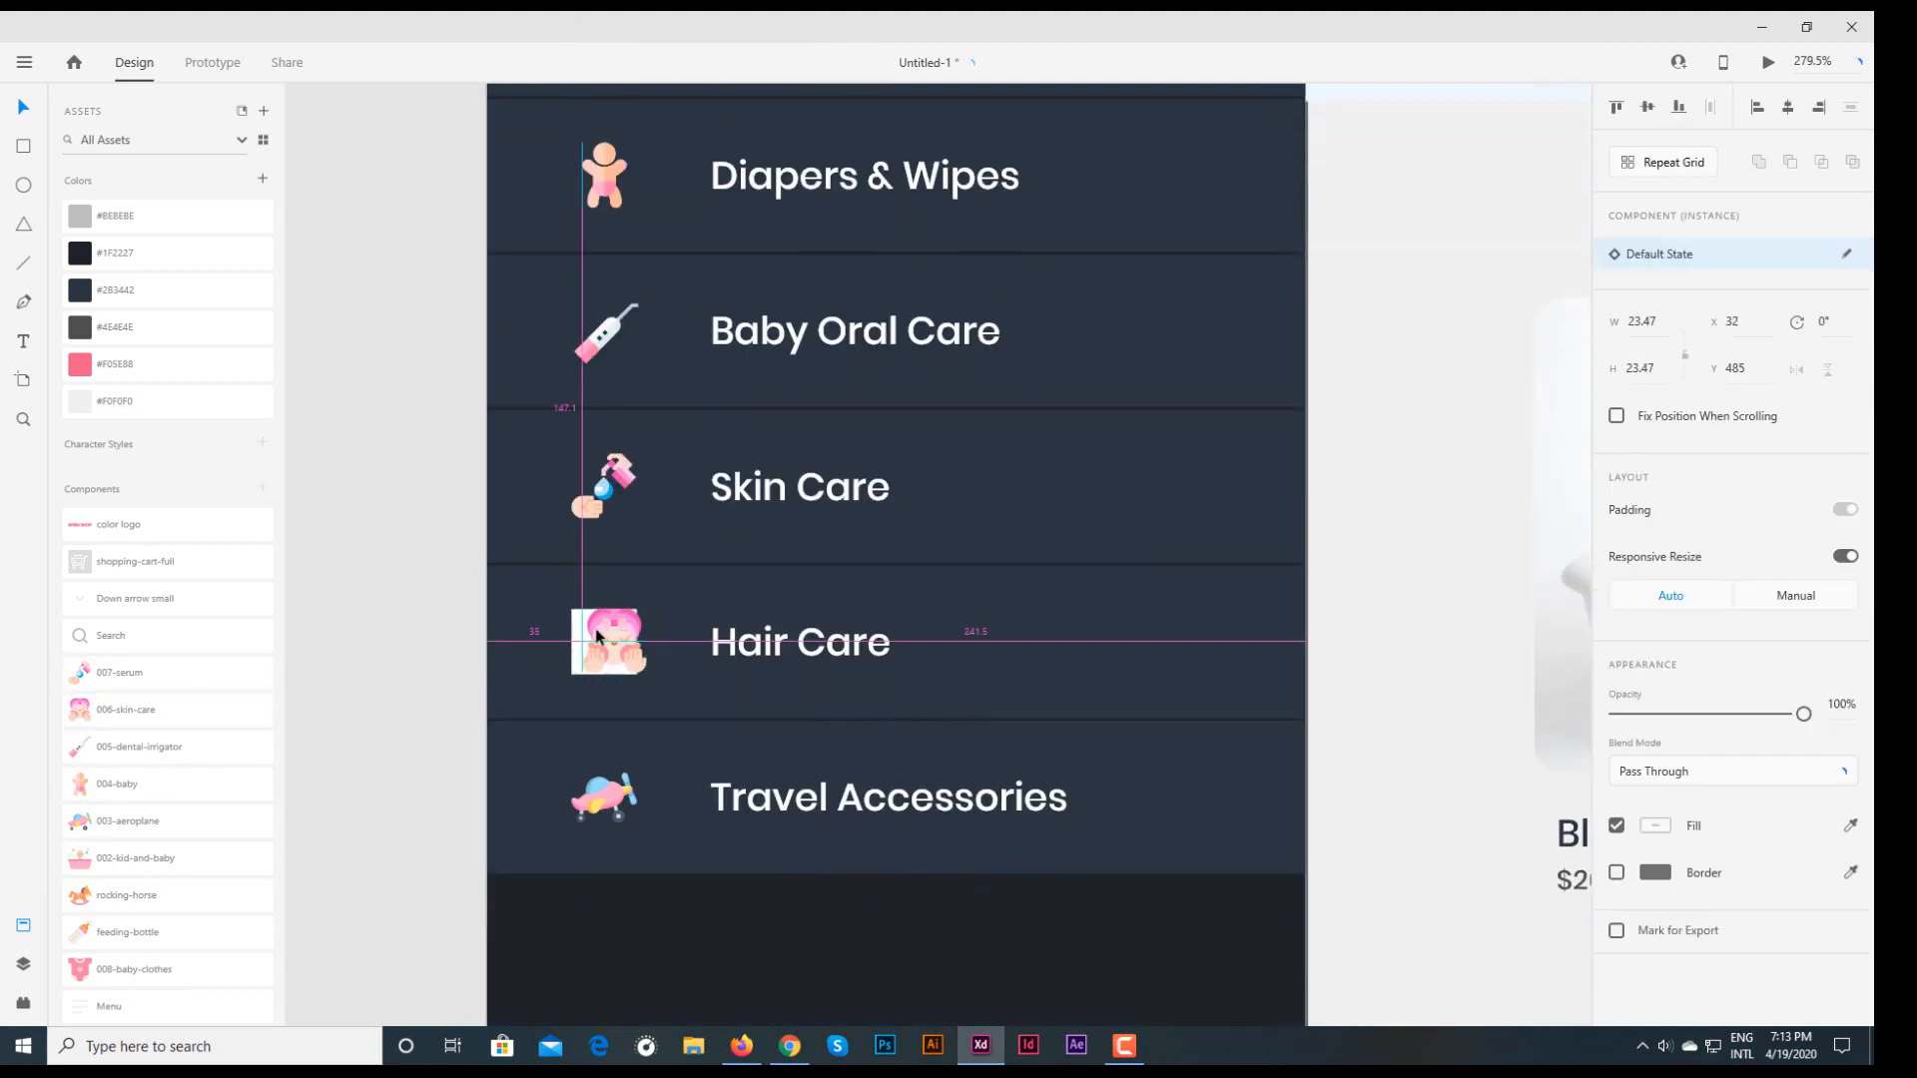
click(419, 629)
click(575, 639)
right_click(575, 639)
click(645, 366)
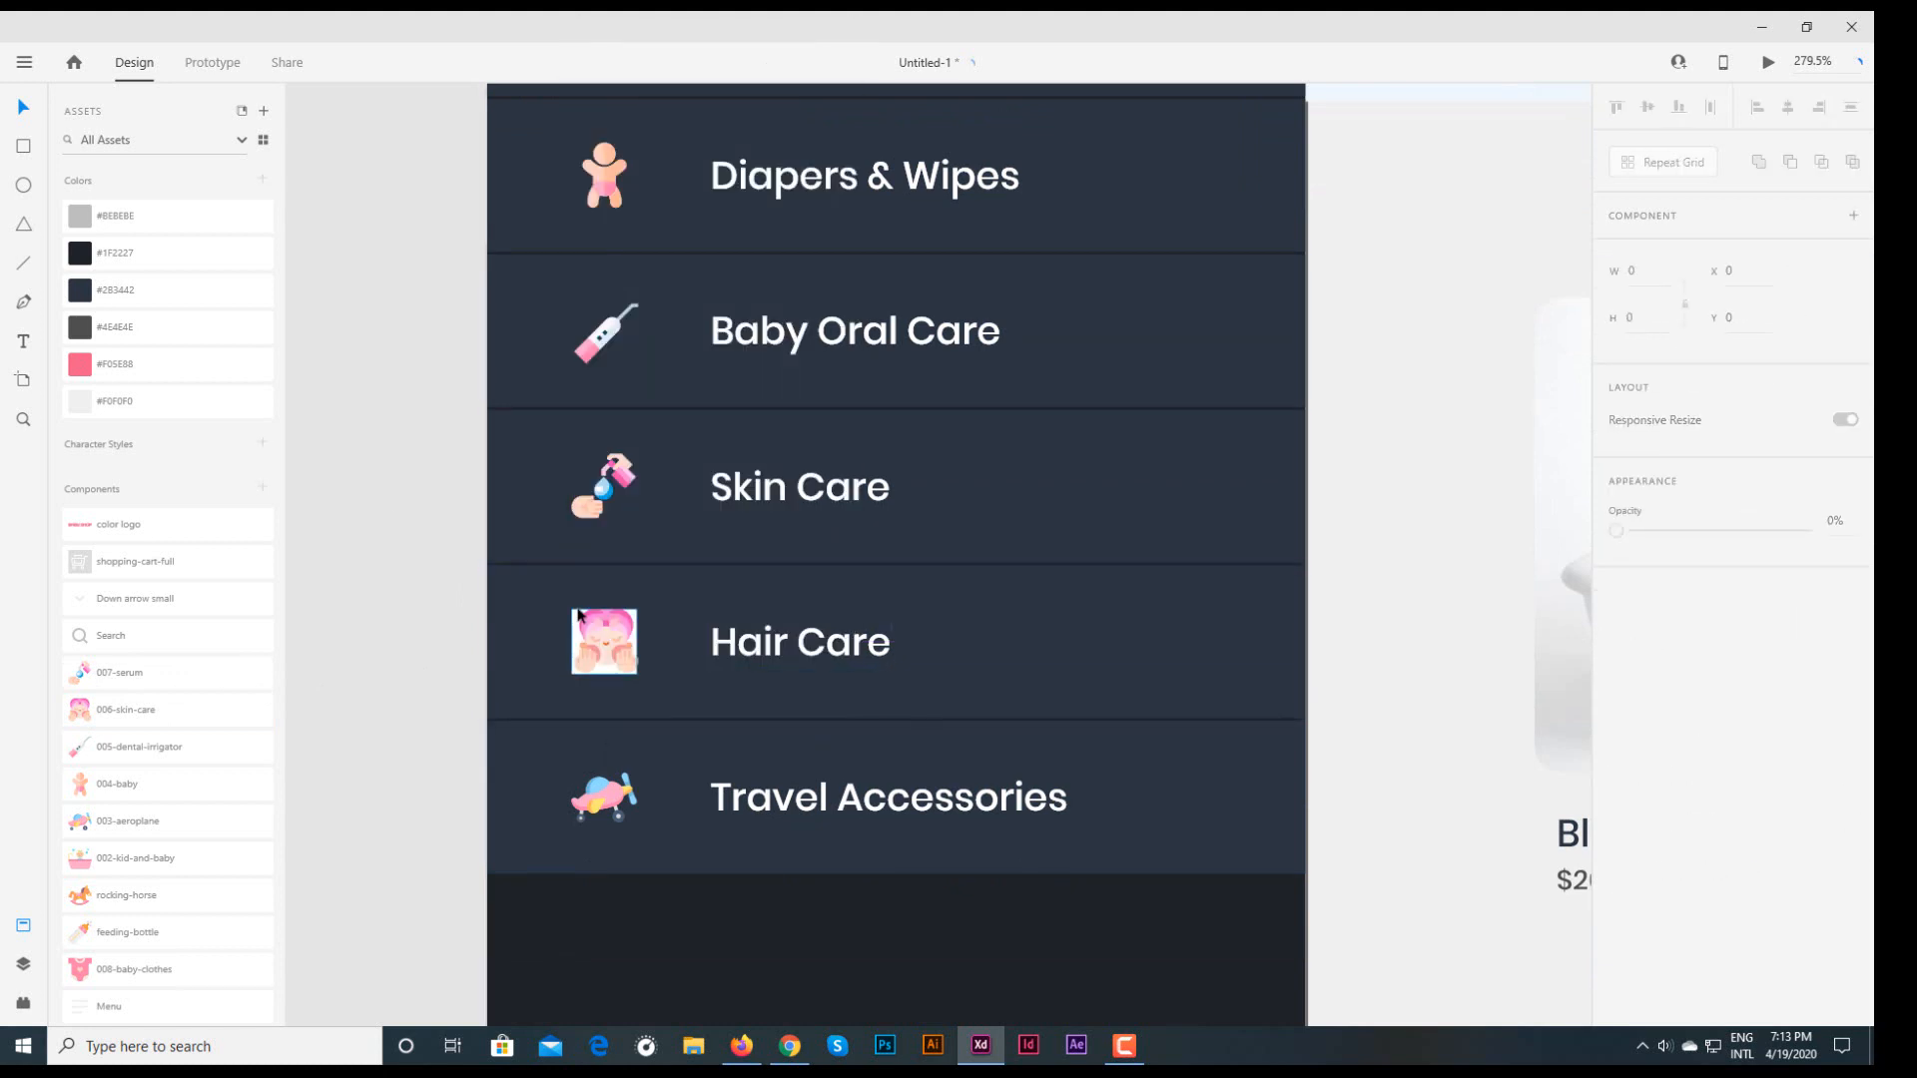
- Review the whole Baby Shop artboard, from the category sidebar to the banner and product grid
key(ctrl+1)
scroll(391, 620, down, 2)
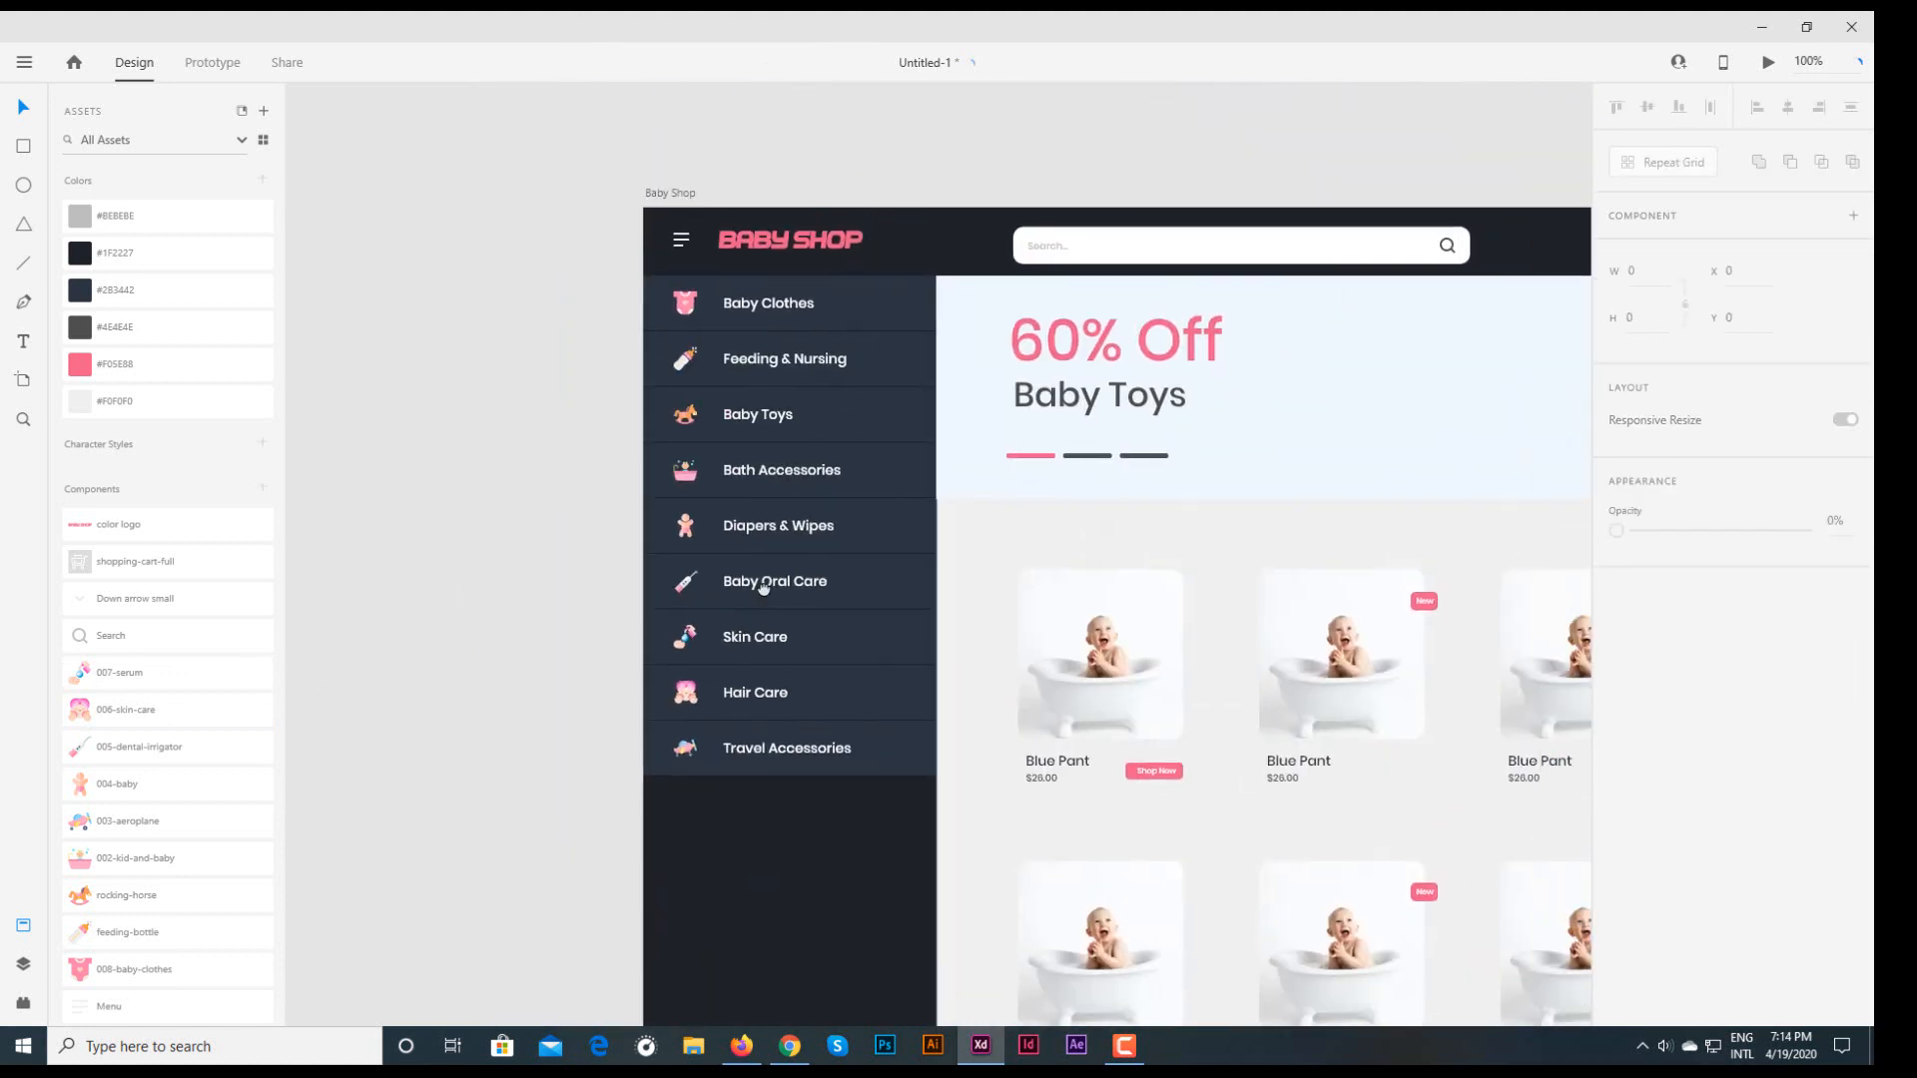
drag(1185, 577, 829, 530)
scroll(978, 553, down, 2)
drag(1163, 561, 1199, 446)
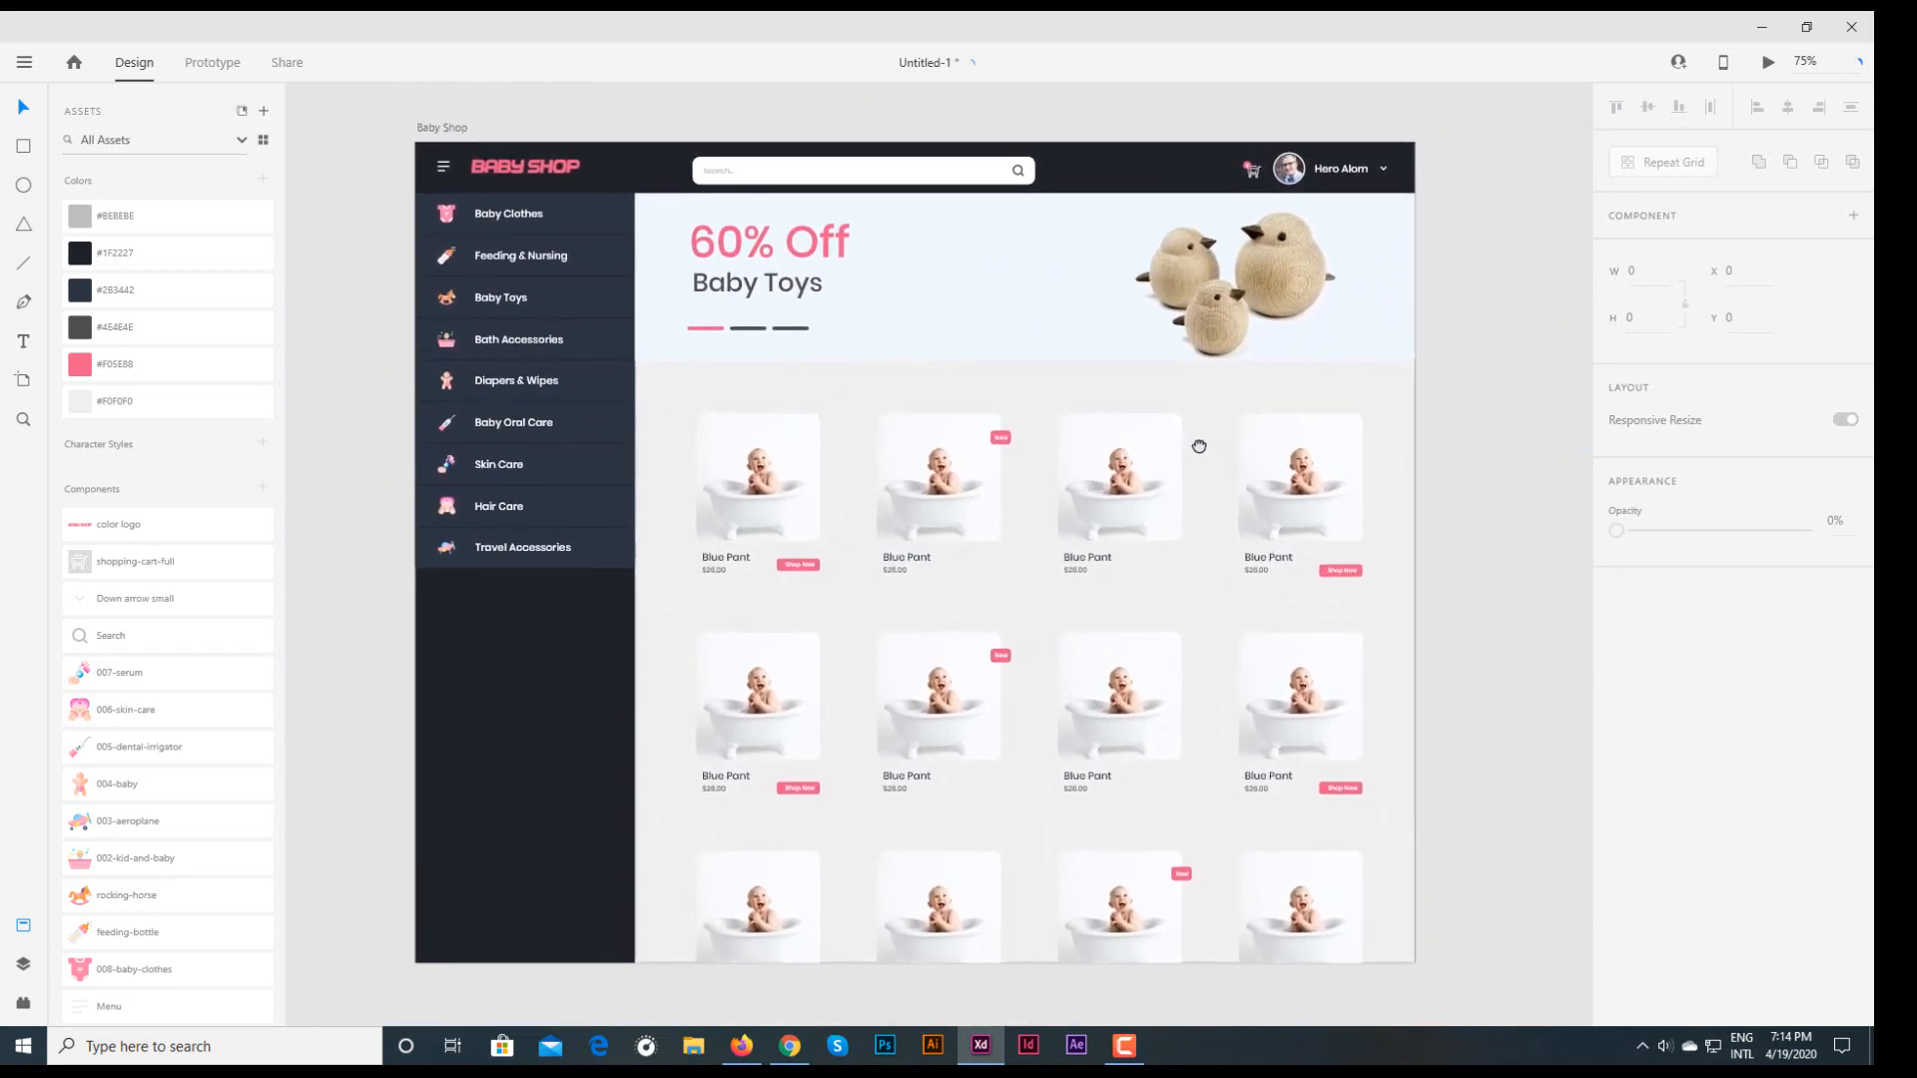